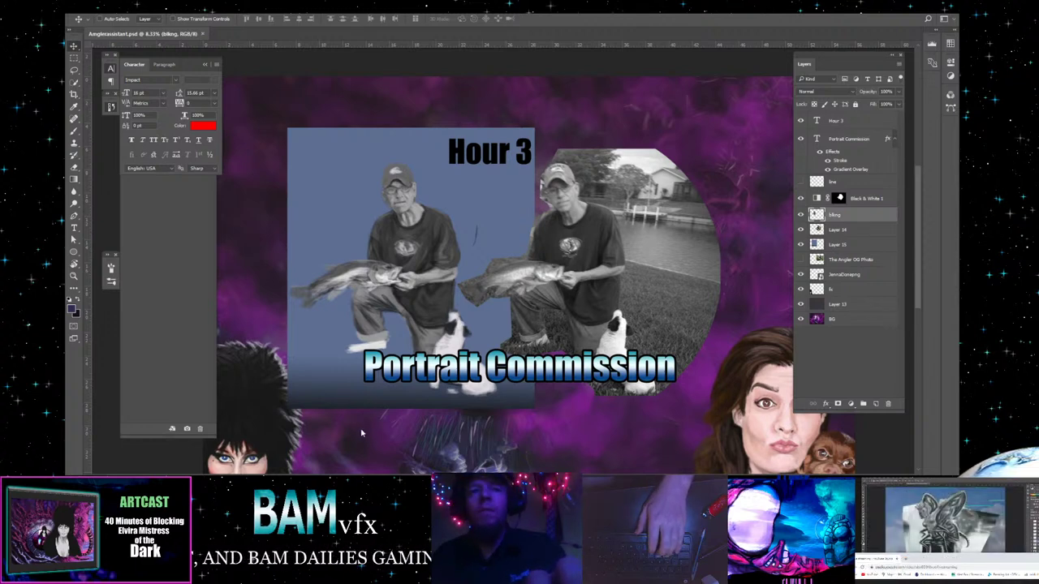
# - Close the Twitch browser window and return to the Photoshop document
pyautogui.moveTo(349, 480)
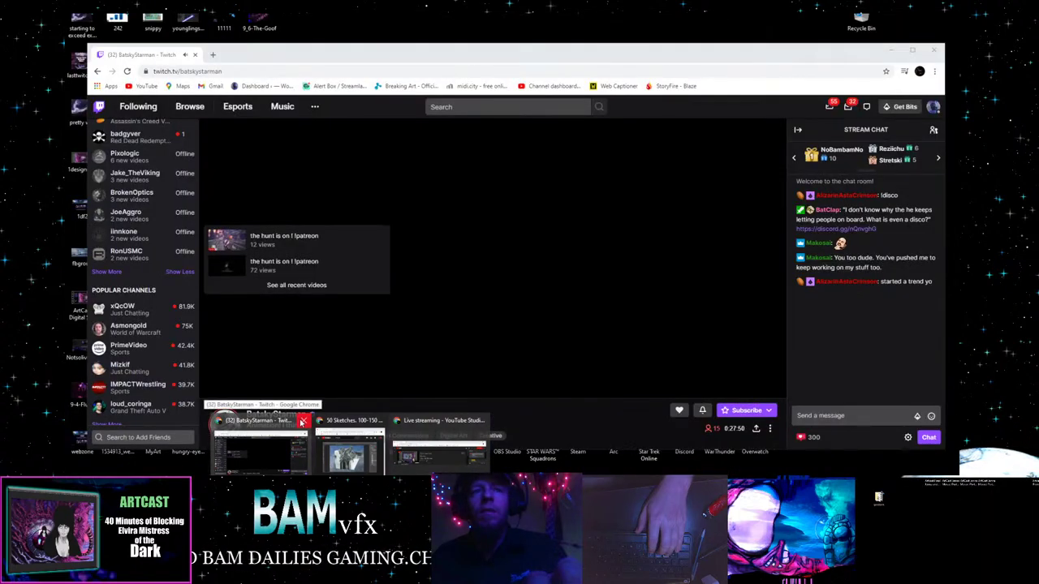
pyautogui.click(302, 420)
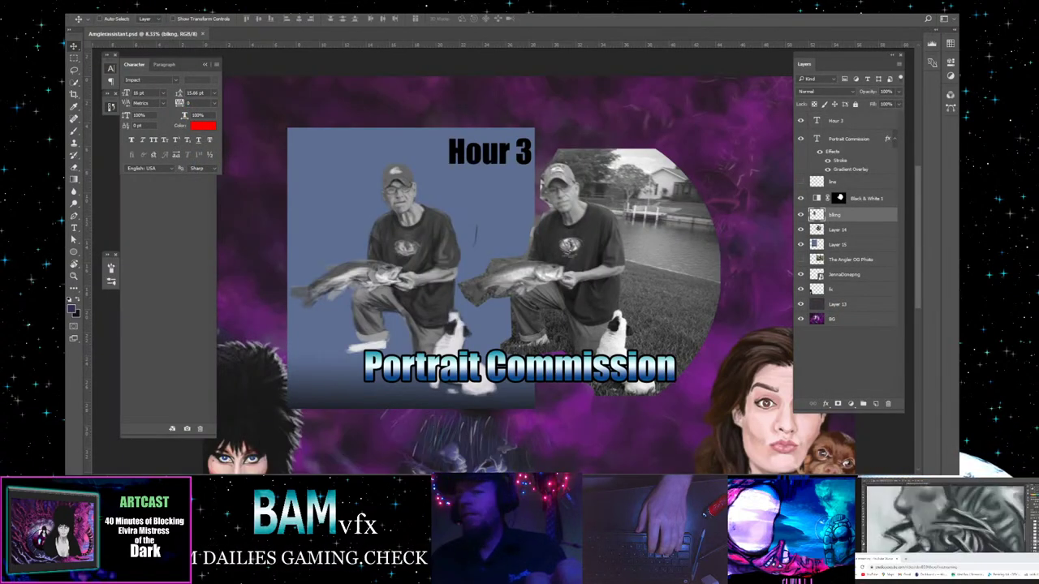
pyautogui.moveTo(350, 487)
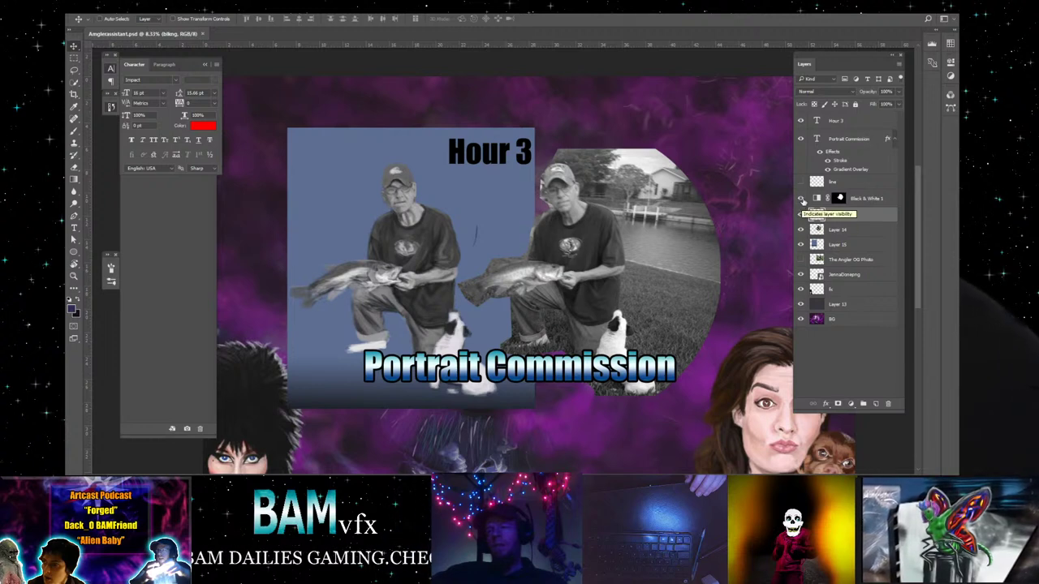
# - Hide the Hour 3 and Portrait Commission text layers covering the portrait
pyautogui.click(801, 120)
pyautogui.click(801, 121)
pyautogui.click(801, 120)
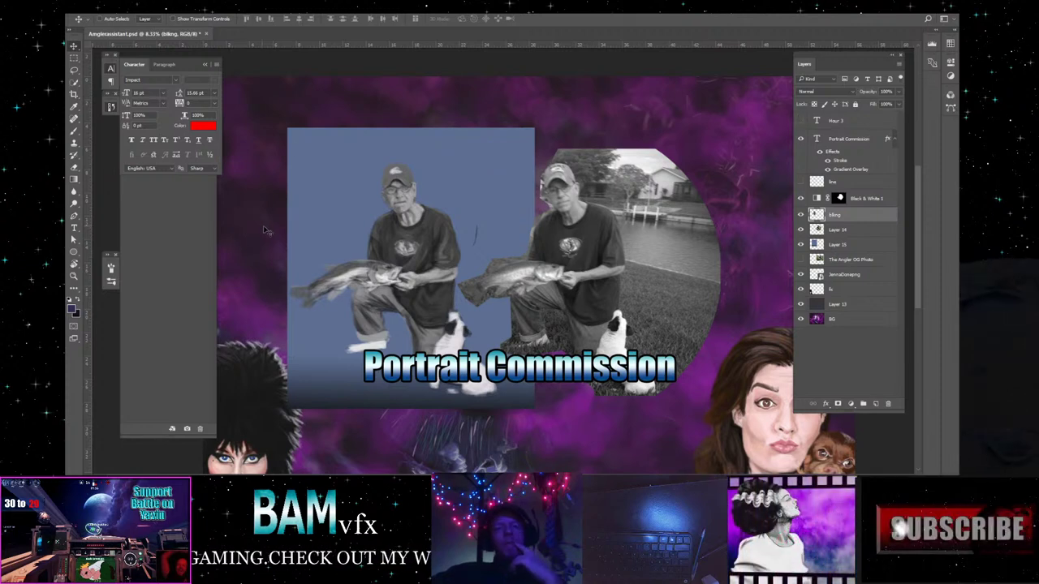
pyautogui.click(76, 277)
pyautogui.click(401, 278)
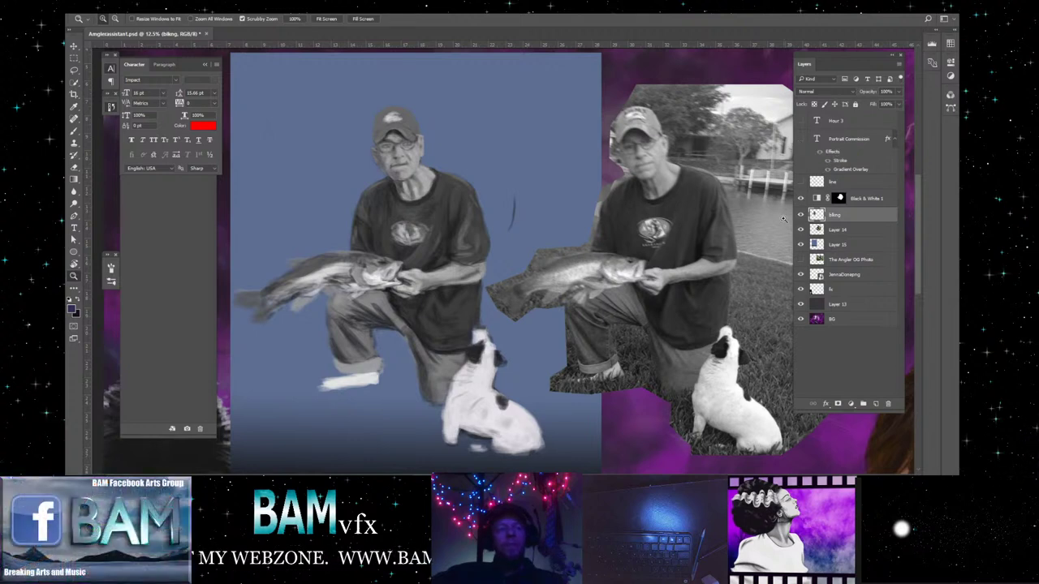
# - Sample the dog's off-white fur colour and brush it over the painted dog's hindquarters at 70% opacity
pyautogui.moveTo(649, 281); pyautogui.dragTo(664, 282)
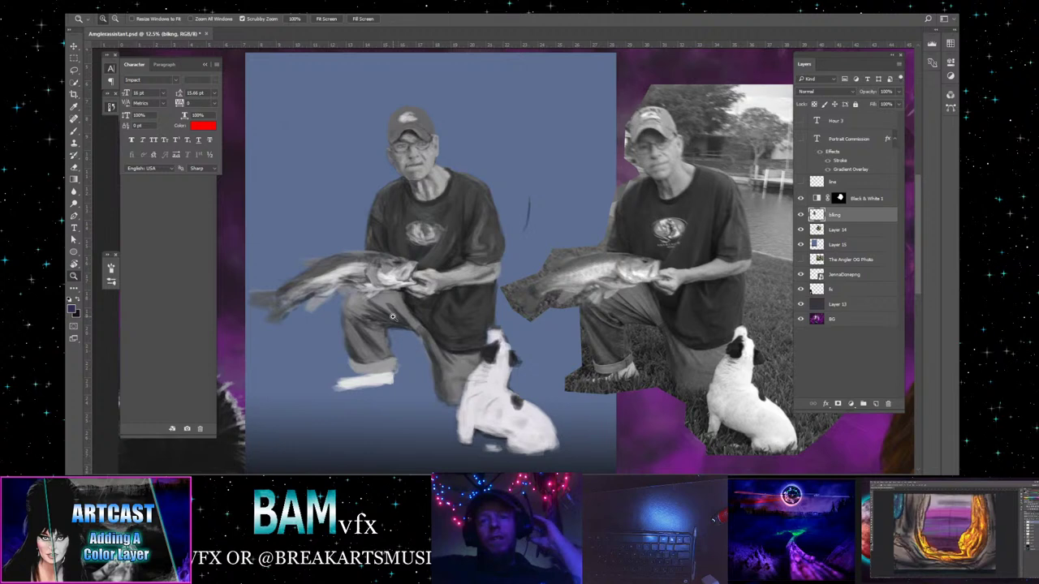
pyautogui.moveTo(378, 349); pyautogui.dragTo(404, 315)
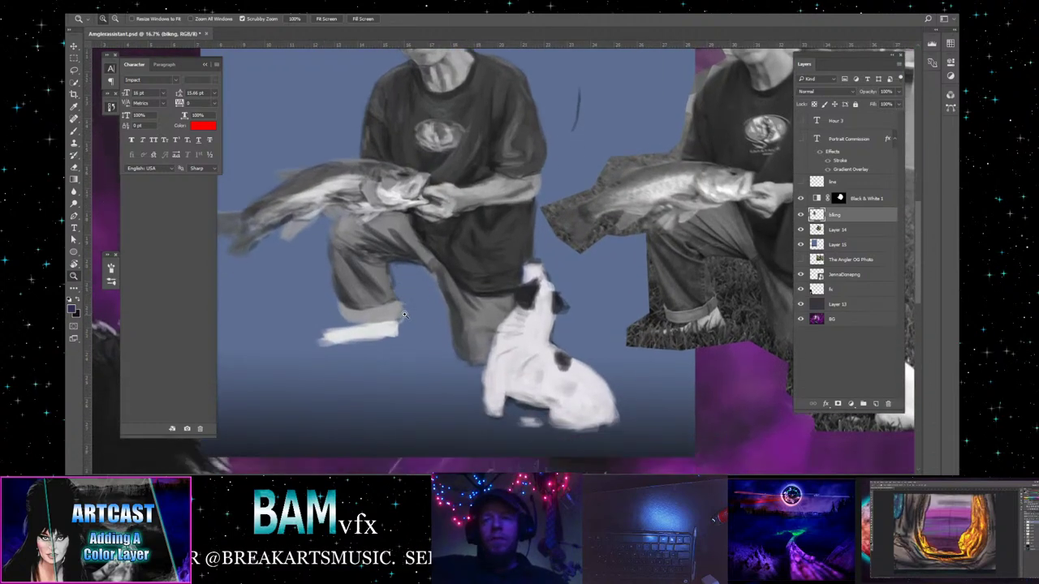
pyautogui.click(74, 132)
pyautogui.scroll(-1, 482, 274)
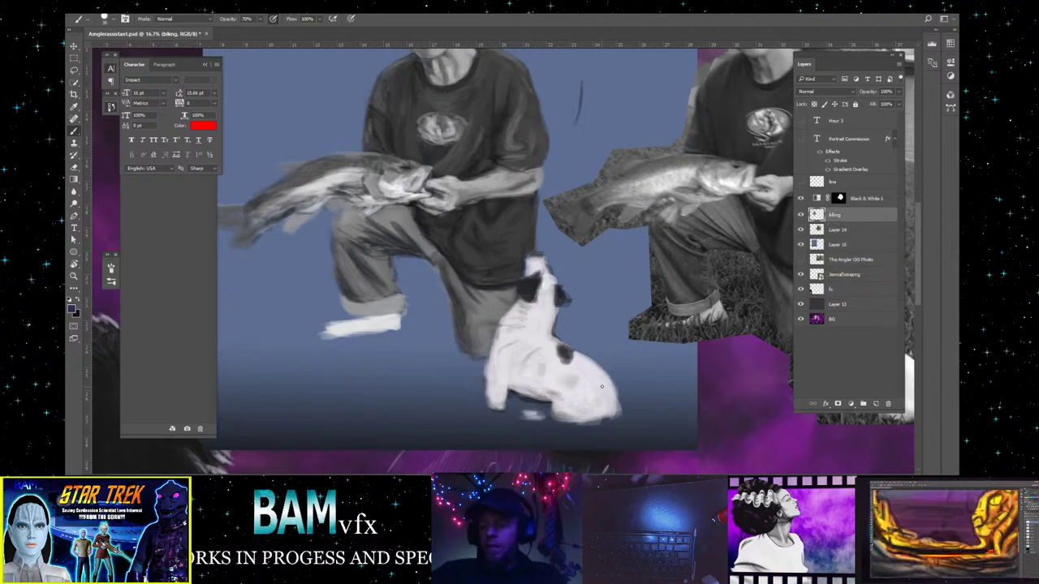
pyautogui.keyDown('alt'); pyautogui.click(609, 388); pyautogui.keyUp('alt')
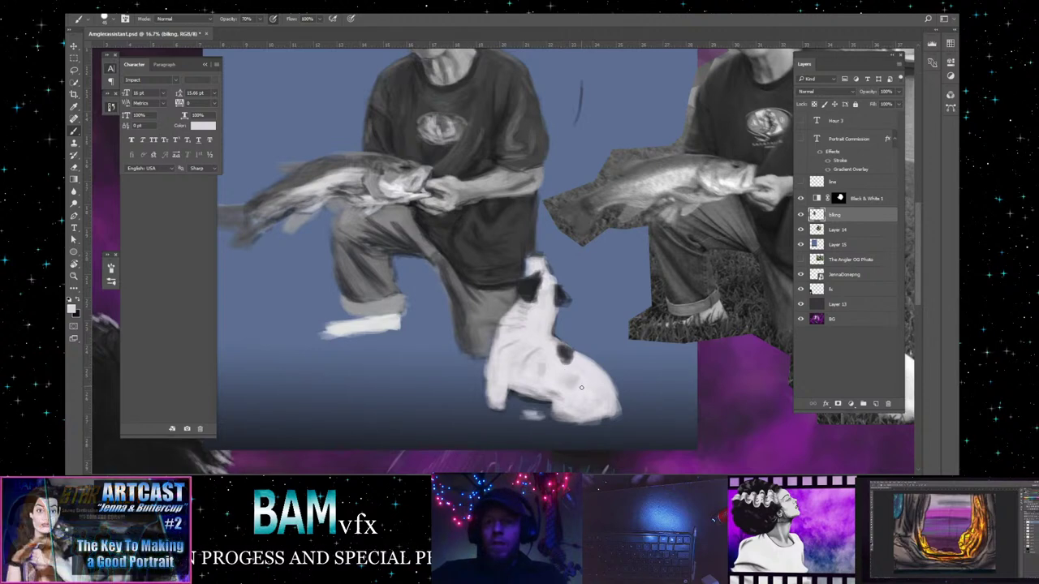
pyautogui.press('alt')
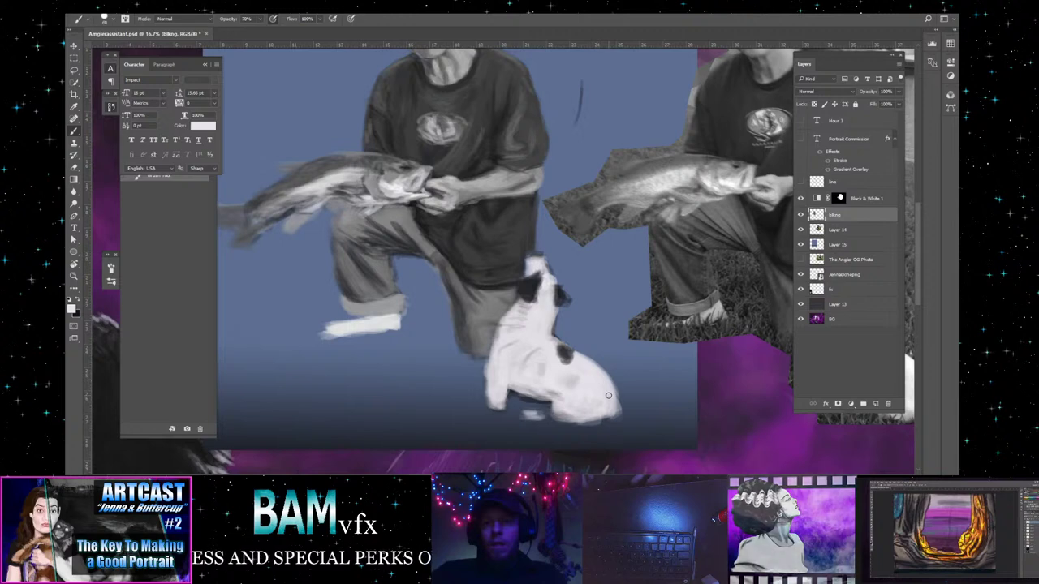
pyautogui.click(607, 396)
pyautogui.click(612, 391)
pyautogui.moveTo(599, 374)
pyautogui.mouseDown()
pyautogui.moveTo(608, 388)
pyautogui.moveTo(588, 371)
pyautogui.mouseUp()
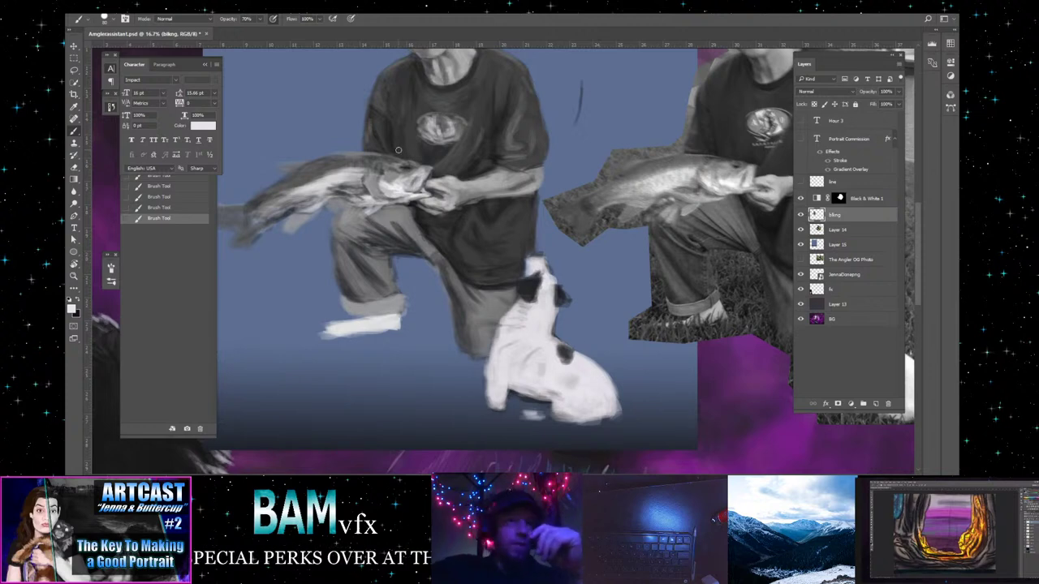
# - Choose the irregular 178 px brush tip and dab light fur texture across the painted dog's back and haunch
pyautogui.click(110, 20)
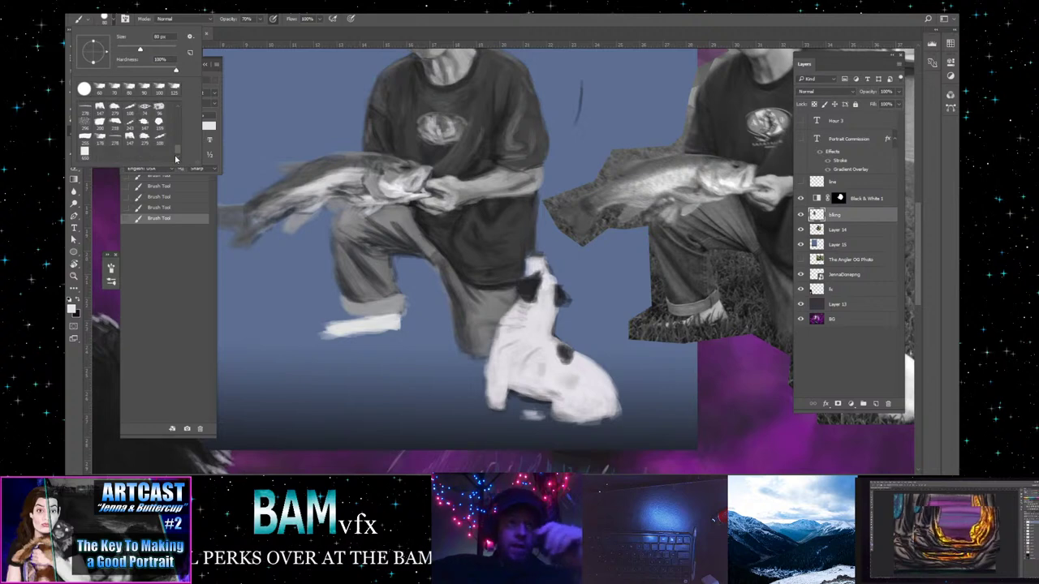
pyautogui.scroll(-2, 159, 128)
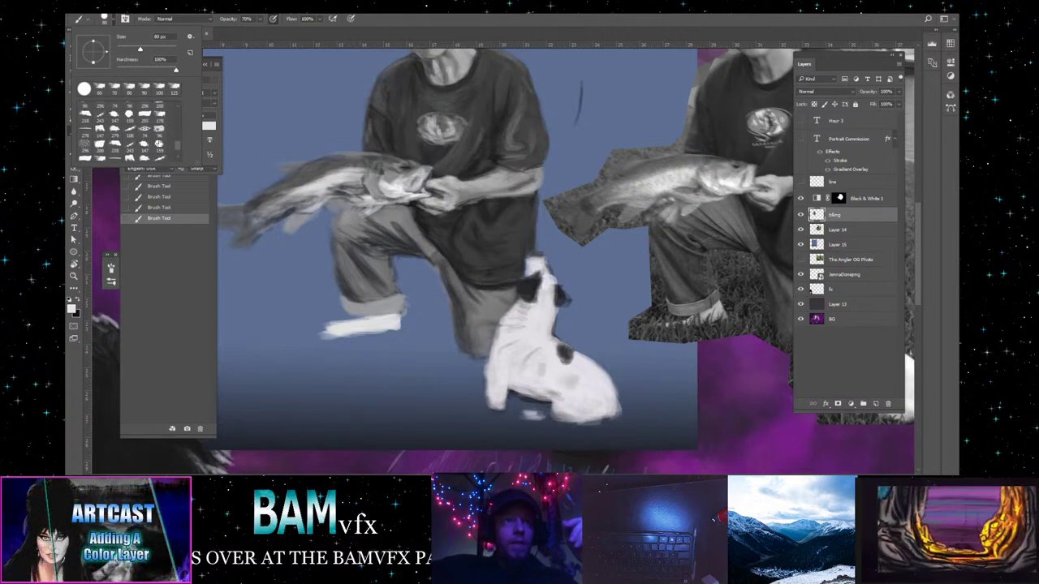
pyautogui.click(160, 118)
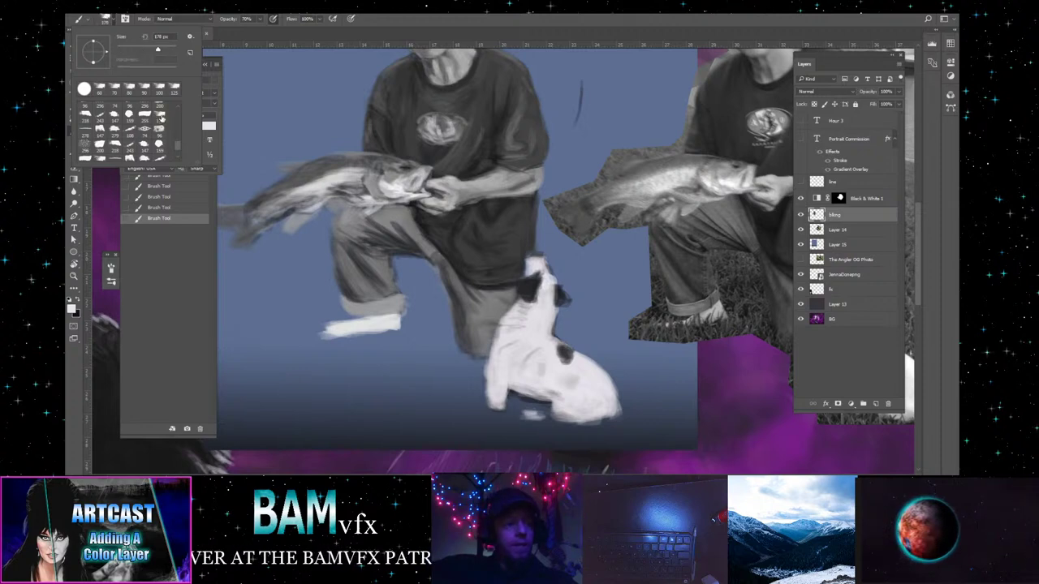
pyautogui.click(595, 394)
pyautogui.click(595, 394)
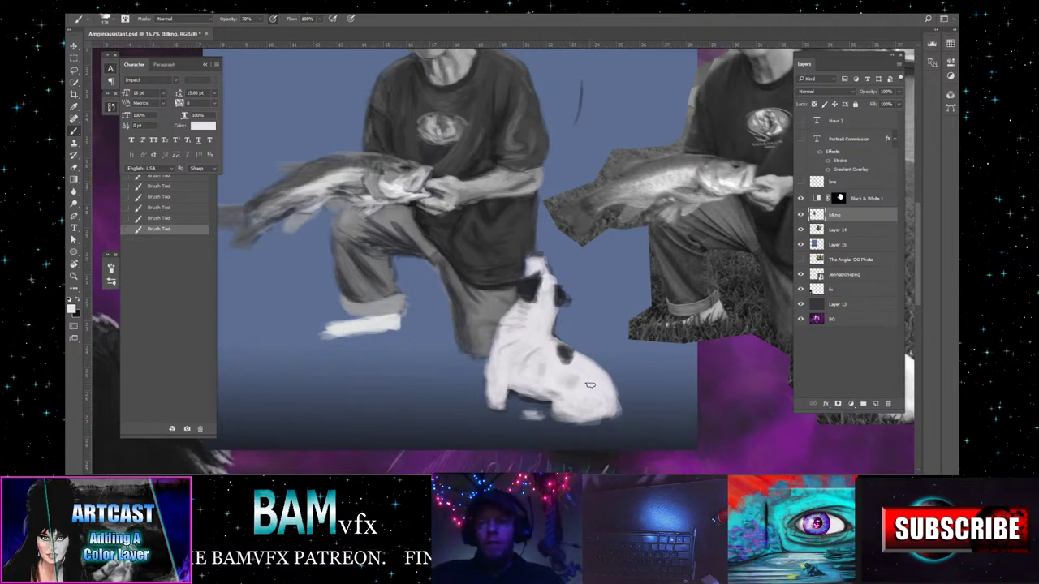
pyautogui.click(605, 390)
pyautogui.click(601, 392)
pyautogui.click(602, 389)
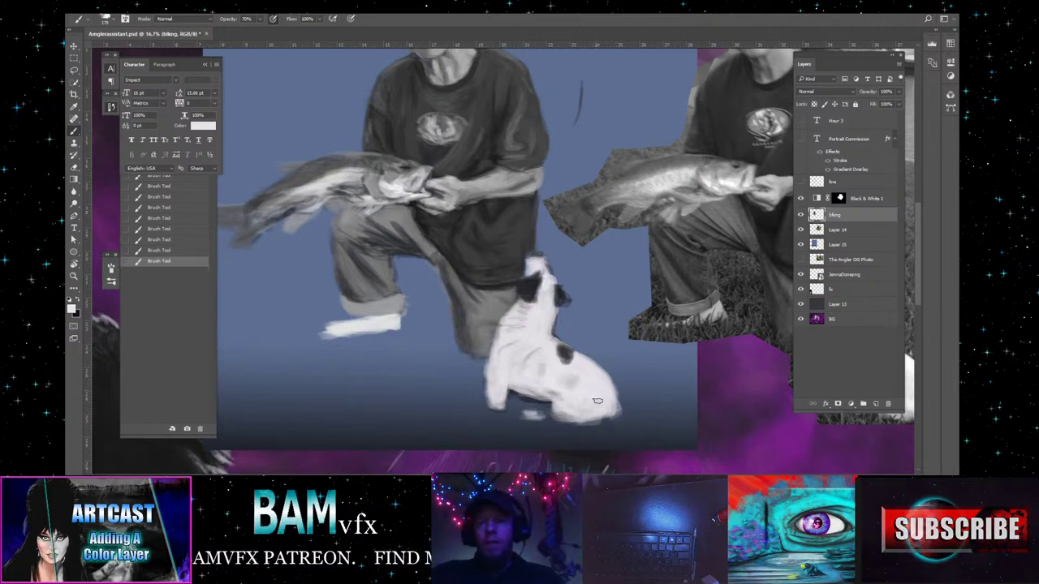
pyautogui.click(600, 387)
pyautogui.click(595, 382)
pyautogui.click(590, 378)
pyautogui.click(584, 373)
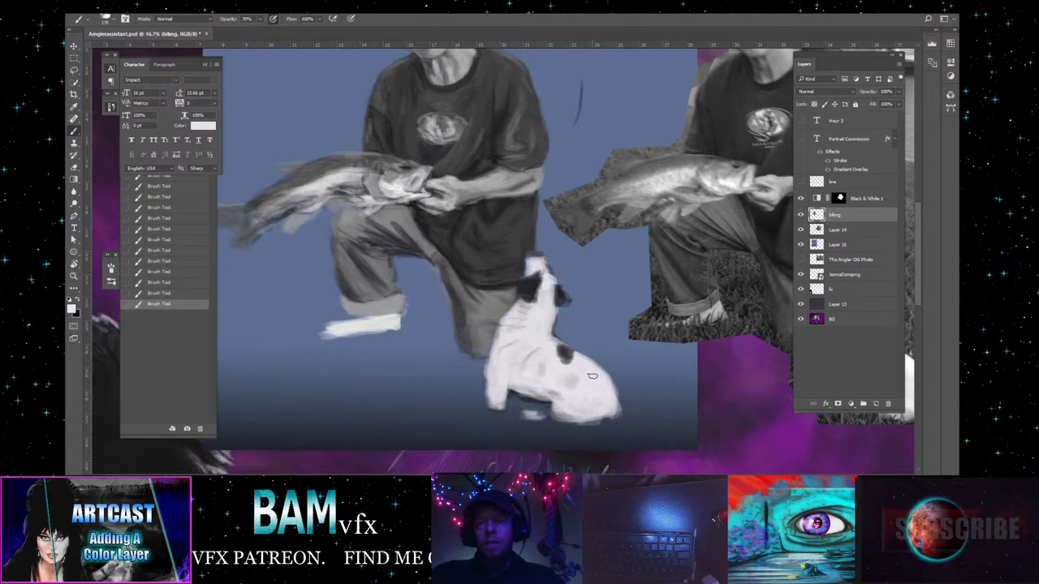
pyautogui.click(577, 366)
pyautogui.click(578, 367)
pyautogui.click(569, 381)
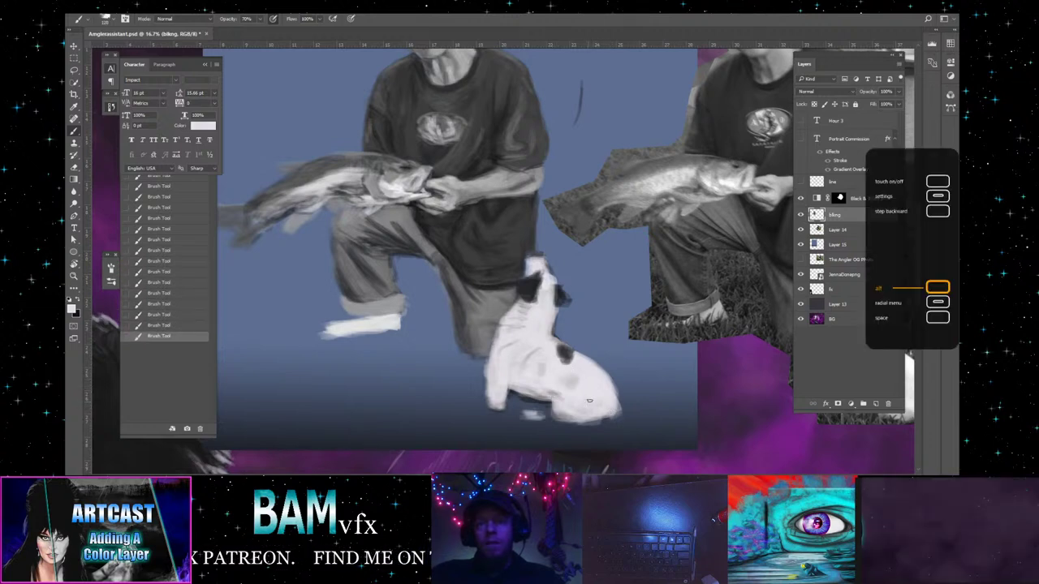
pyautogui.click(589, 388)
pyautogui.click(589, 388)
pyautogui.click(591, 391)
pyautogui.click(595, 397)
pyautogui.click(599, 401)
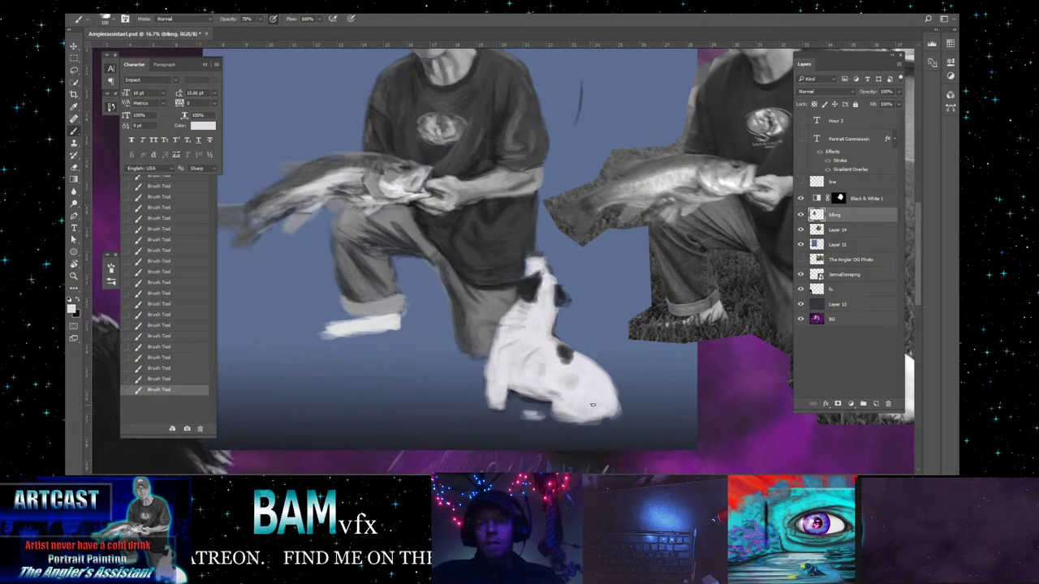
pyautogui.click(568, 405)
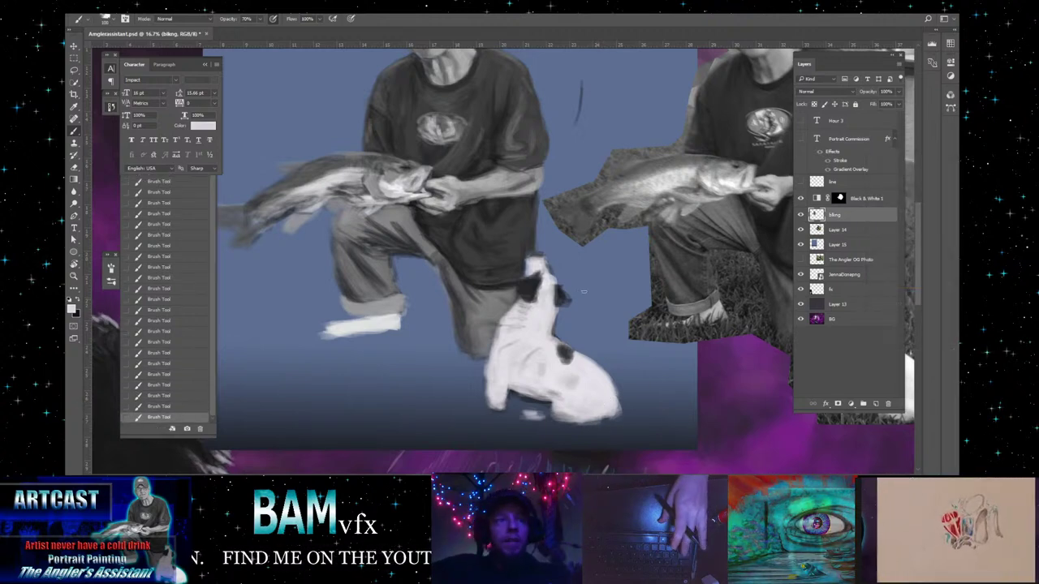
# - Add a new layer directly above the current portrait paint layer, name it Night2block and make it active
pyautogui.click(73, 276)
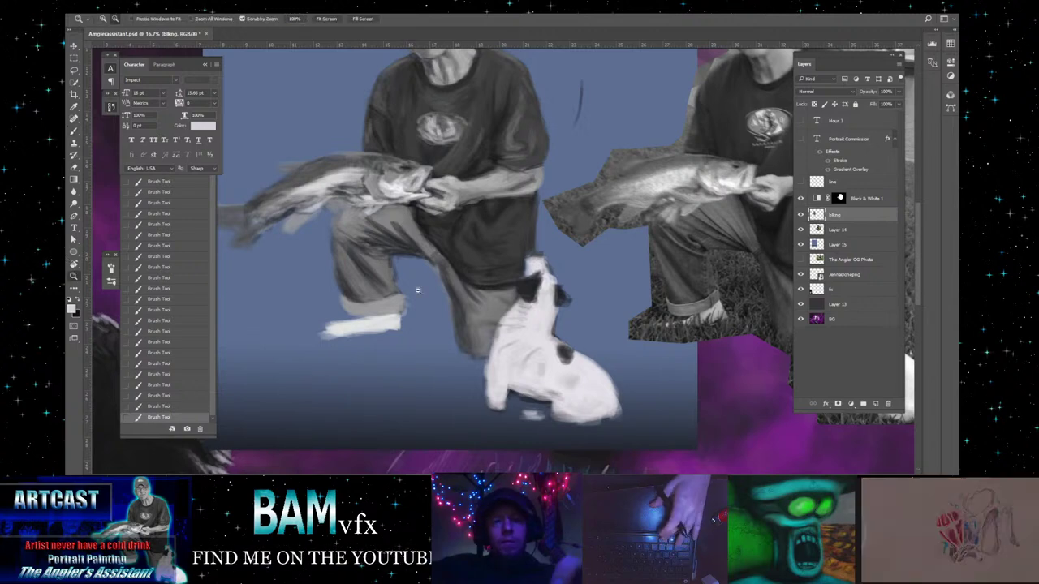
pyautogui.keyDown('alt'); pyautogui.click(526, 307); pyautogui.keyUp('alt')
pyautogui.scroll(2, 664, 322)
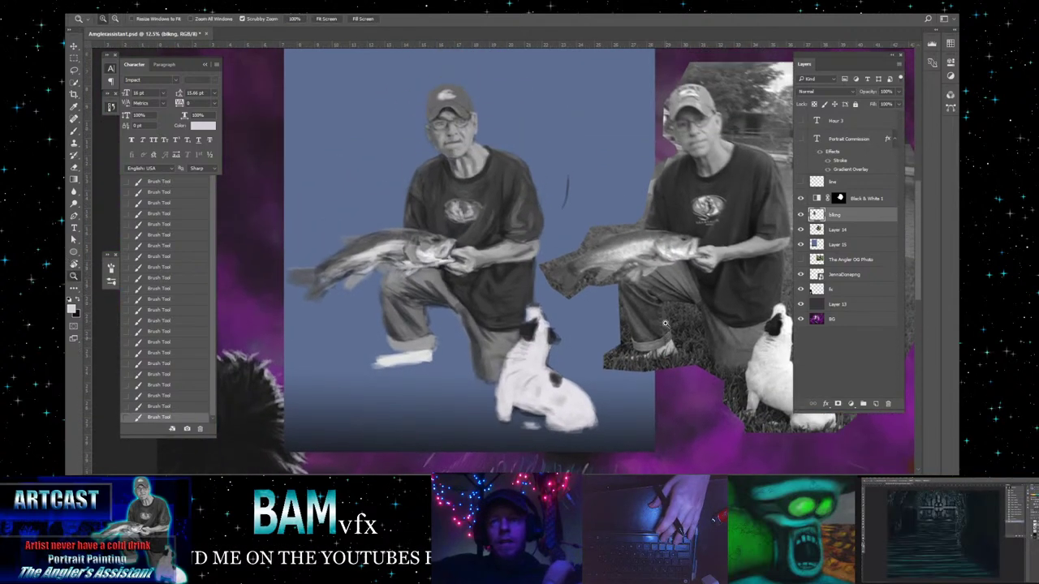
pyautogui.click(74, 46)
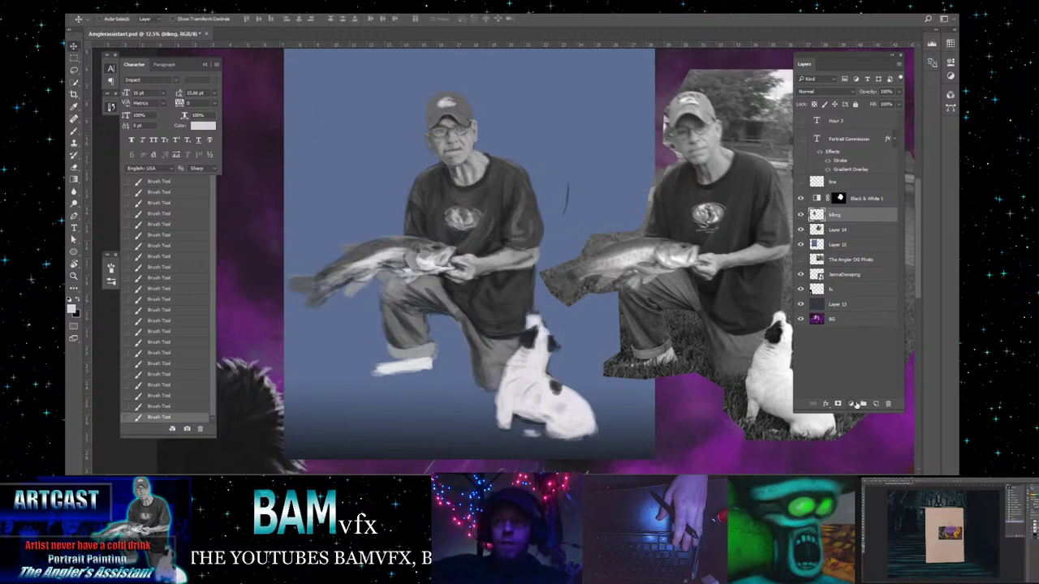
pyautogui.click(876, 405)
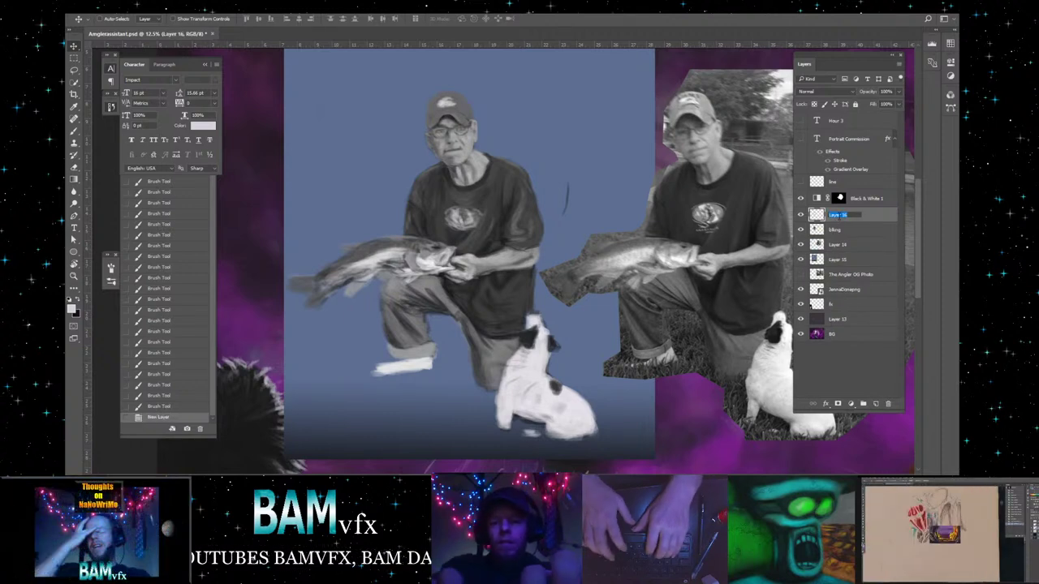
pyautogui.write('Nigh')
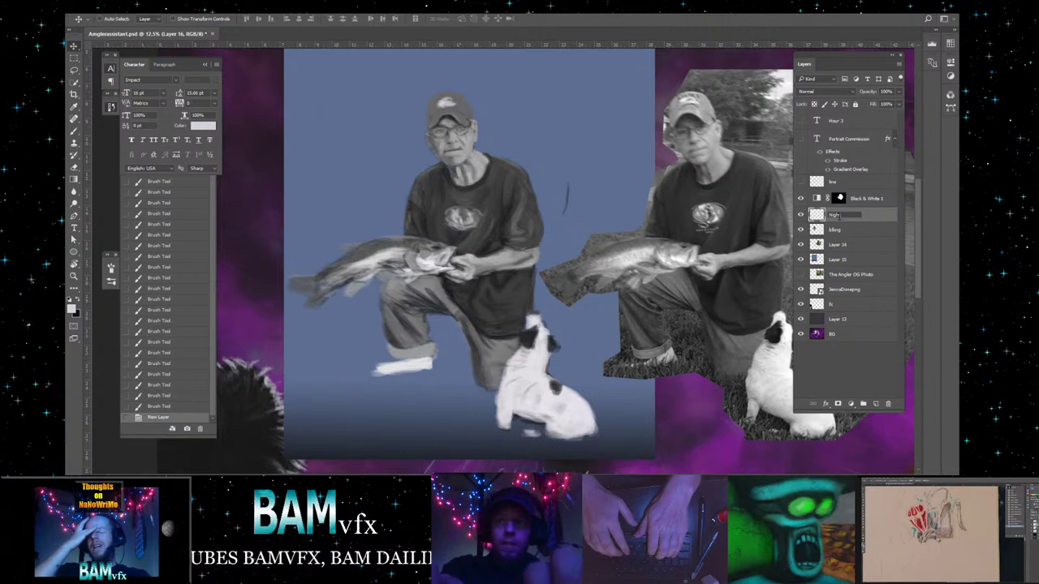
pyautogui.write('t (block')
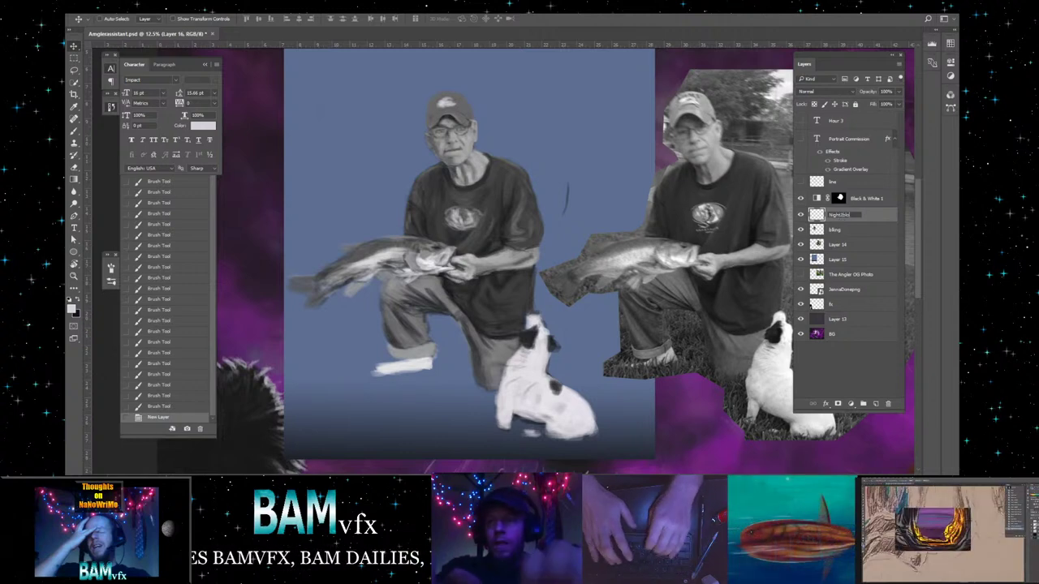
pyautogui.write(')')
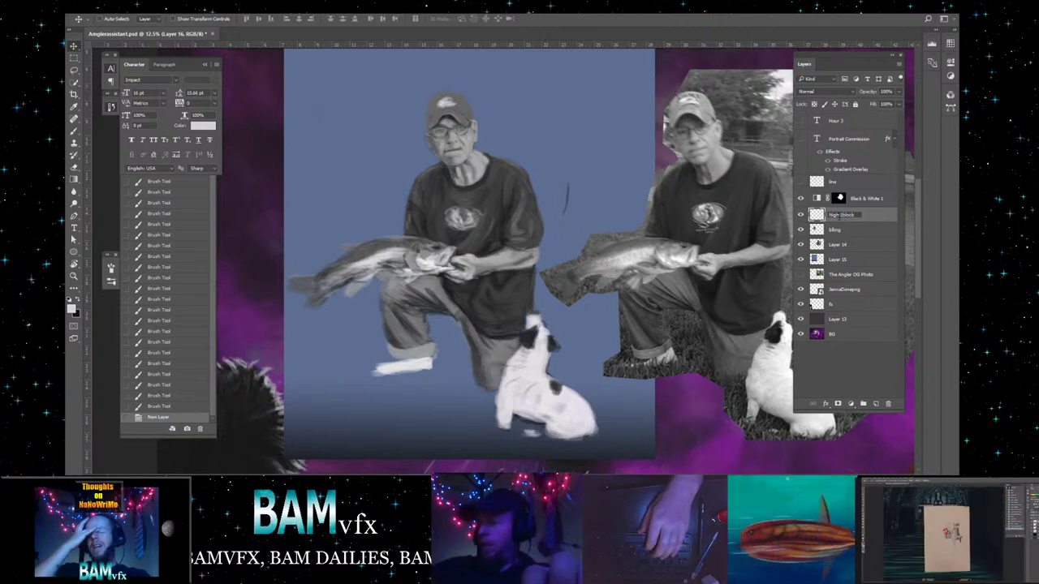
pyautogui.click(870, 231)
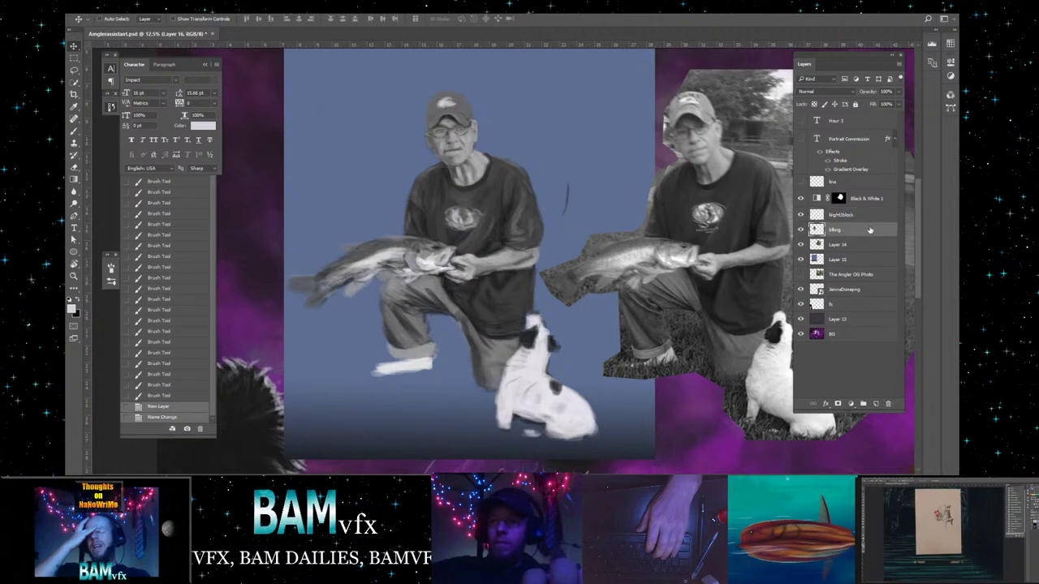
pyautogui.click(869, 217)
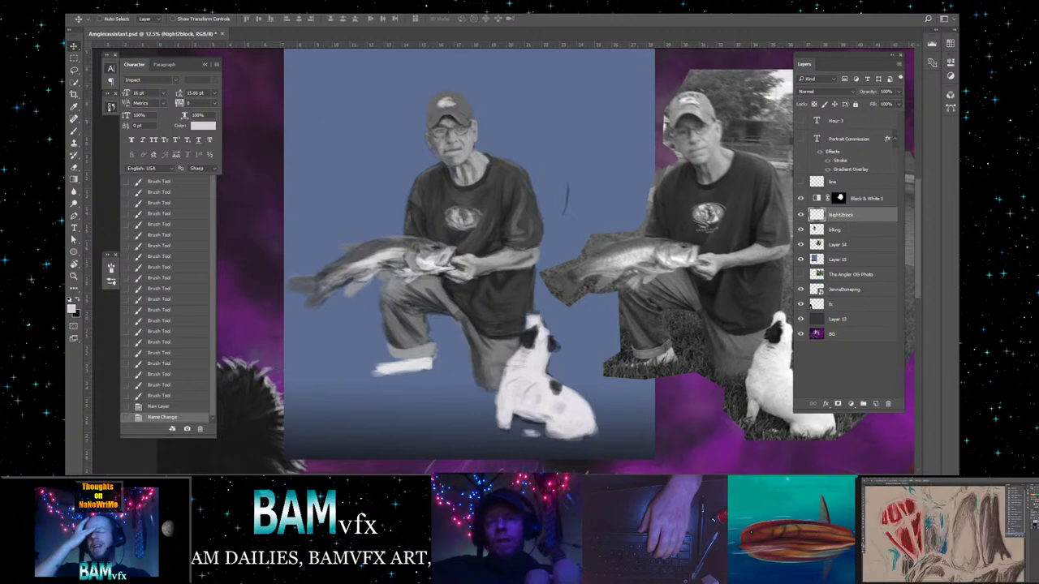
# - Group the Night2block layer and the paint layer beneath it into a group named blocking
pyautogui.hscroll(3, 487, 252)
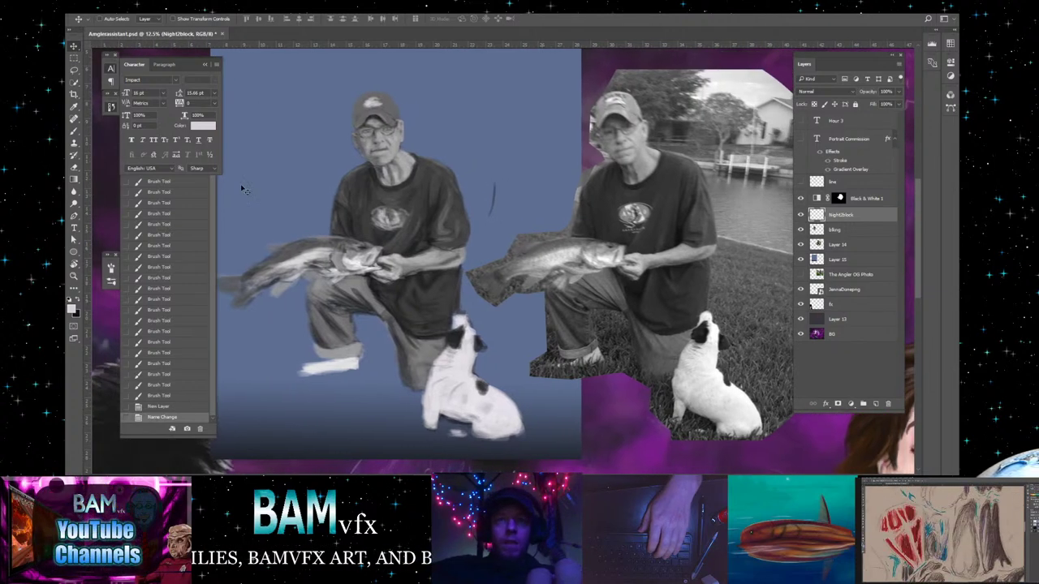
pyautogui.keyDown('shift'); pyautogui.click(885, 230); pyautogui.keyUp('shift')
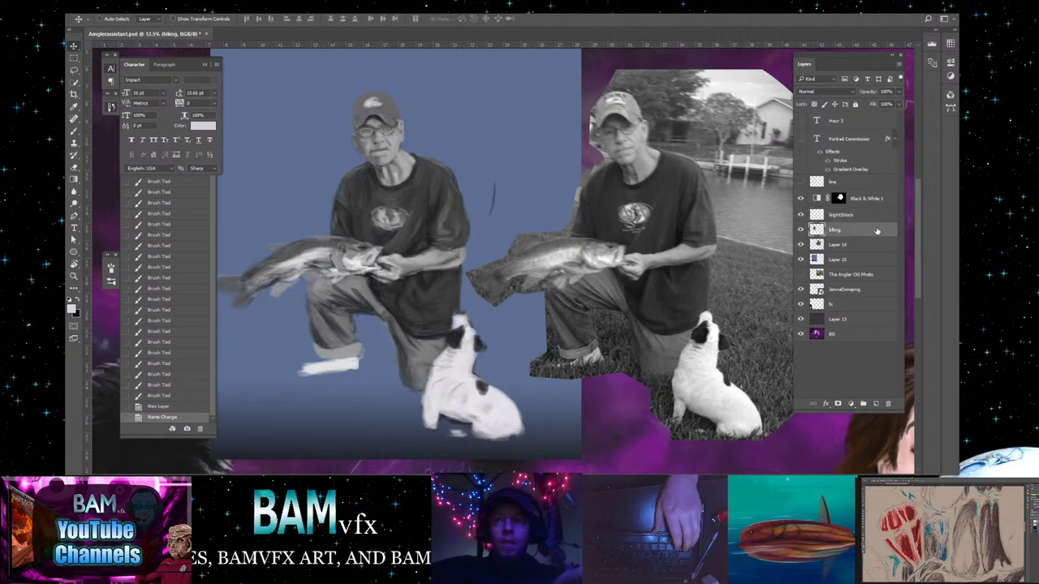
pyautogui.rightClick(876, 218)
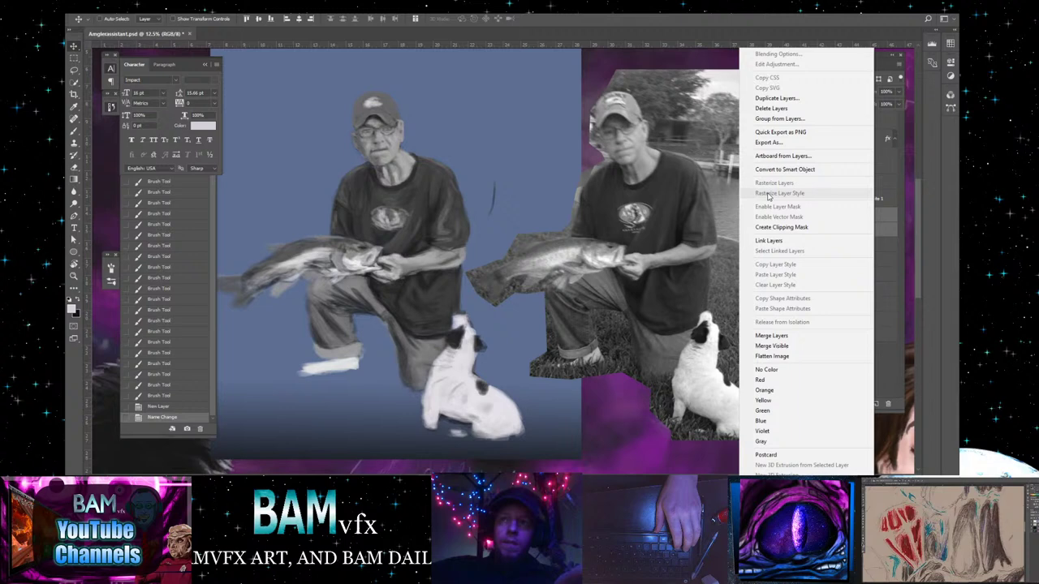
pyautogui.click(779, 119)
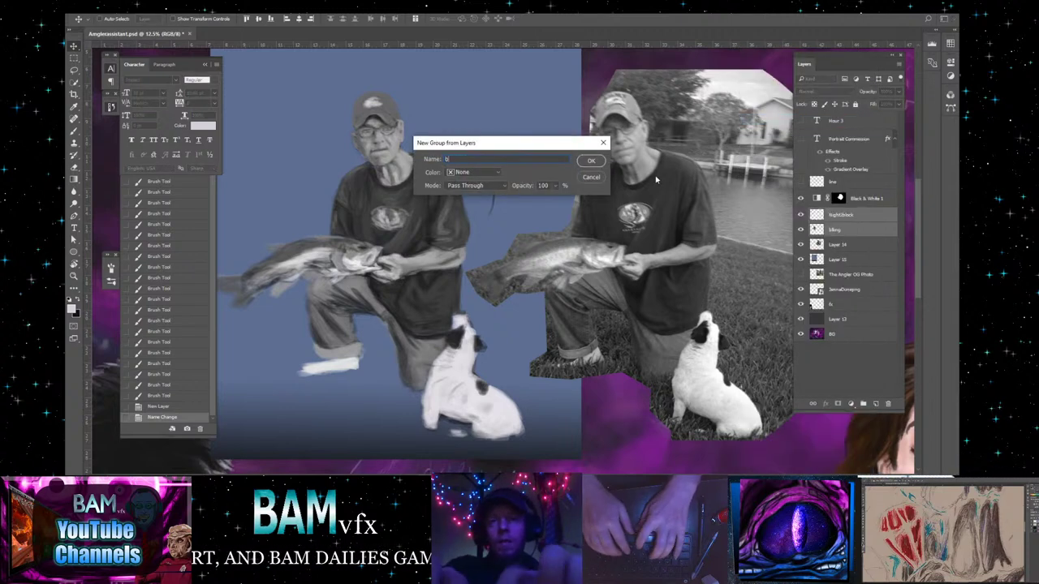
pyautogui.write('blocking')
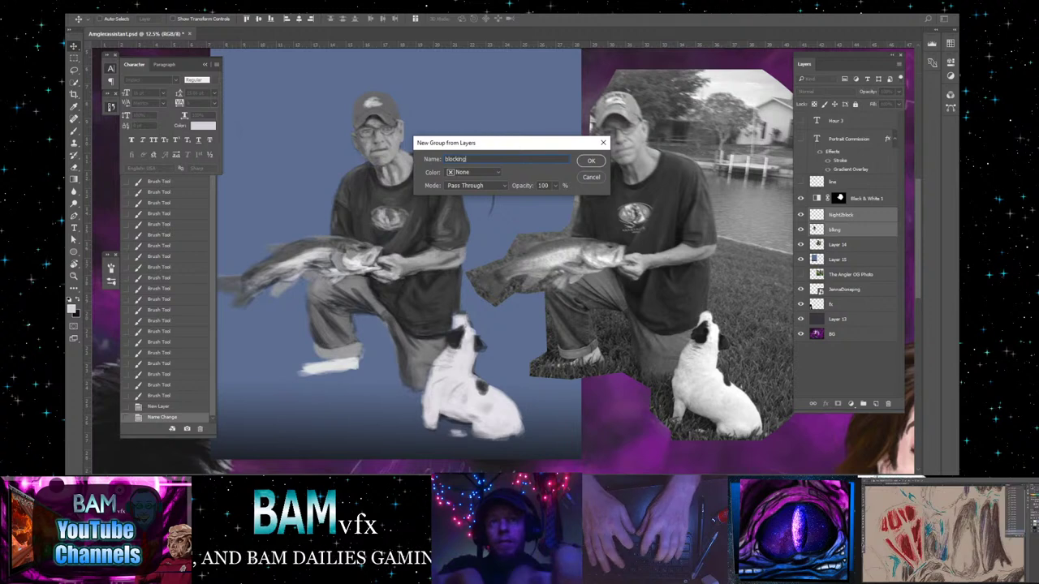
pyautogui.click(592, 161)
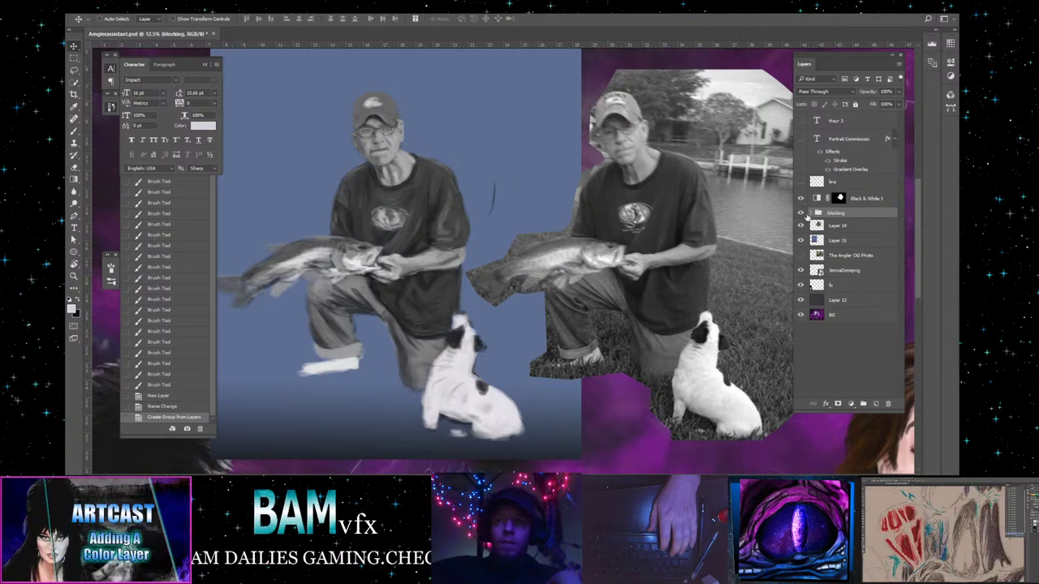
# - Expand the blocking group, move it right so the painted figures stand close beside the reference photo, and make the Night2block layer active
pyautogui.click(812, 213)
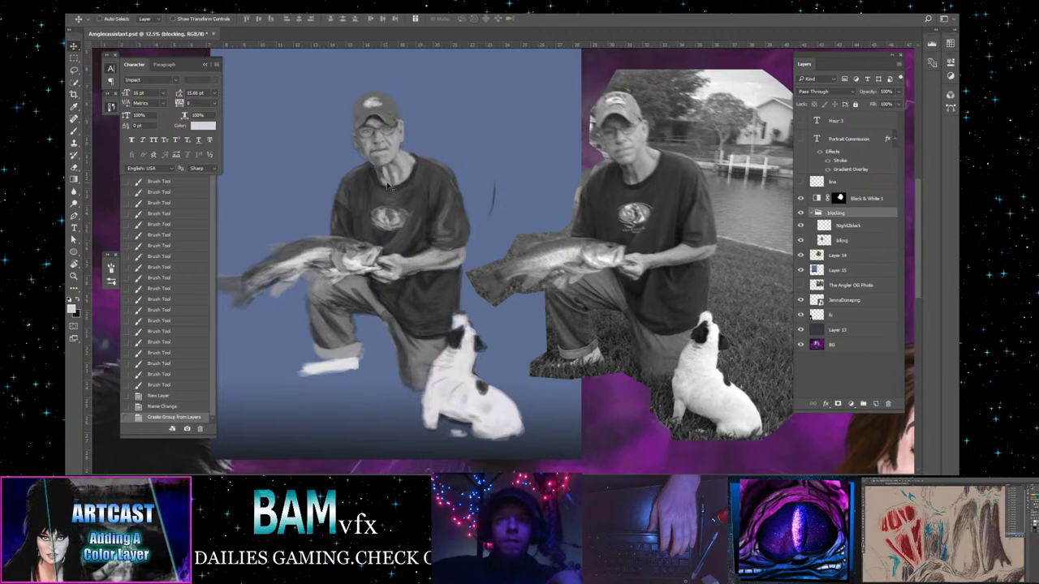
pyautogui.moveTo(389, 188); pyautogui.dragTo(512, 189)
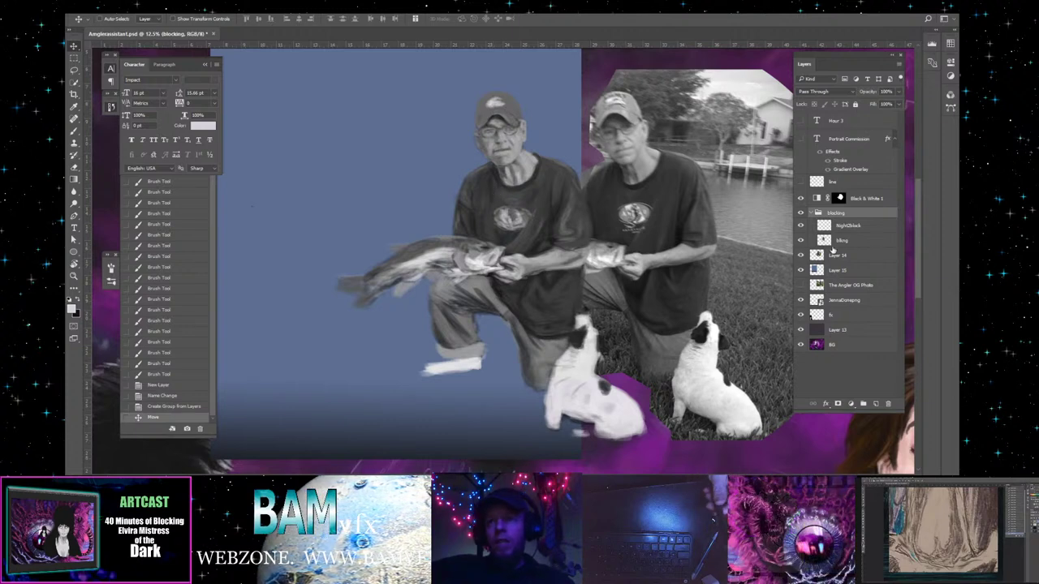
pyautogui.click(848, 225)
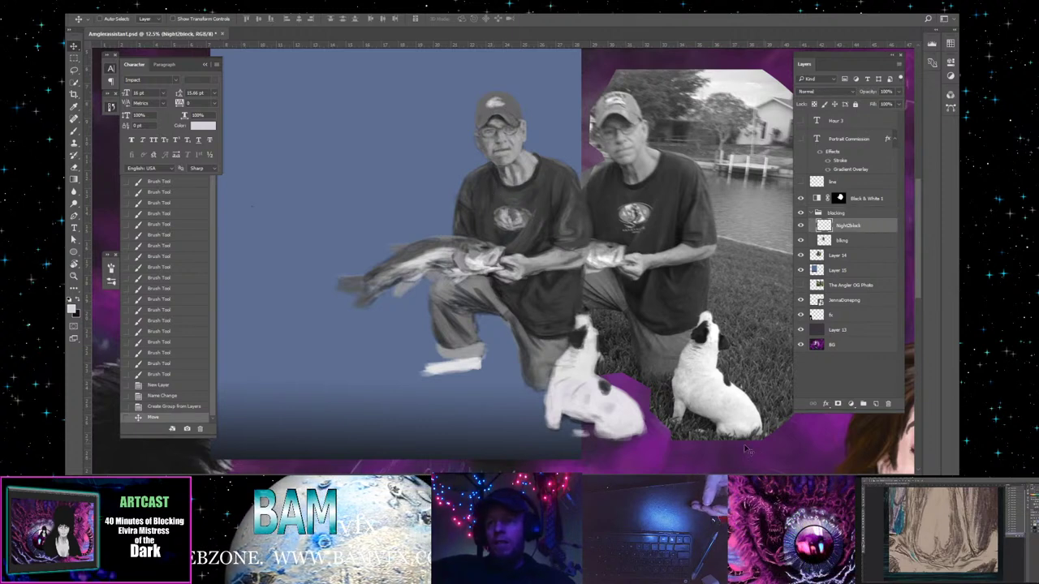
# - Brush light fur strokes over the painted dog's hindquarters on the Night2block layer at 70% opacity
pyautogui.hscroll(1, 747, 451)
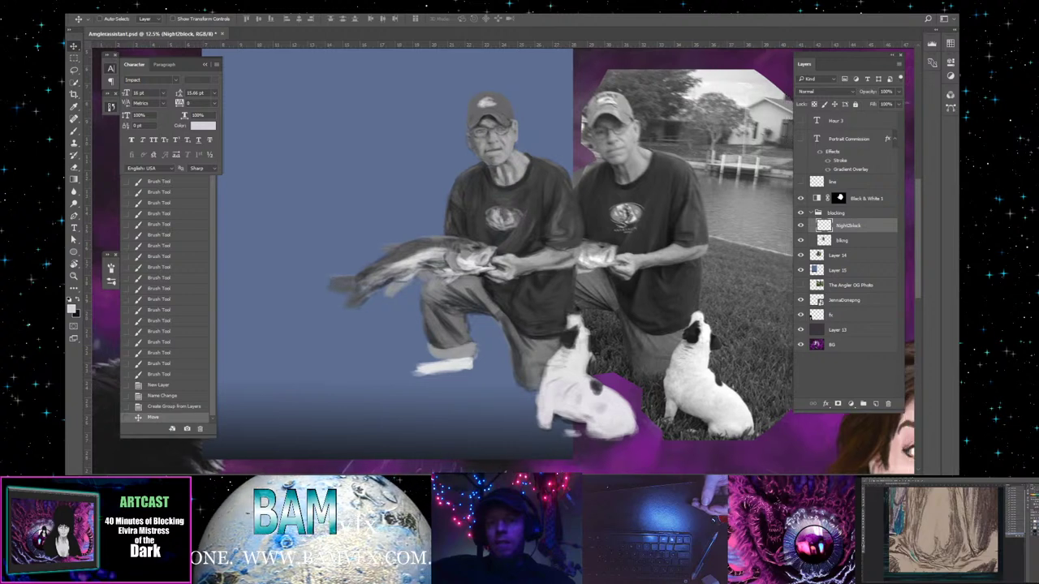
pyautogui.hscroll(4, 581, 464)
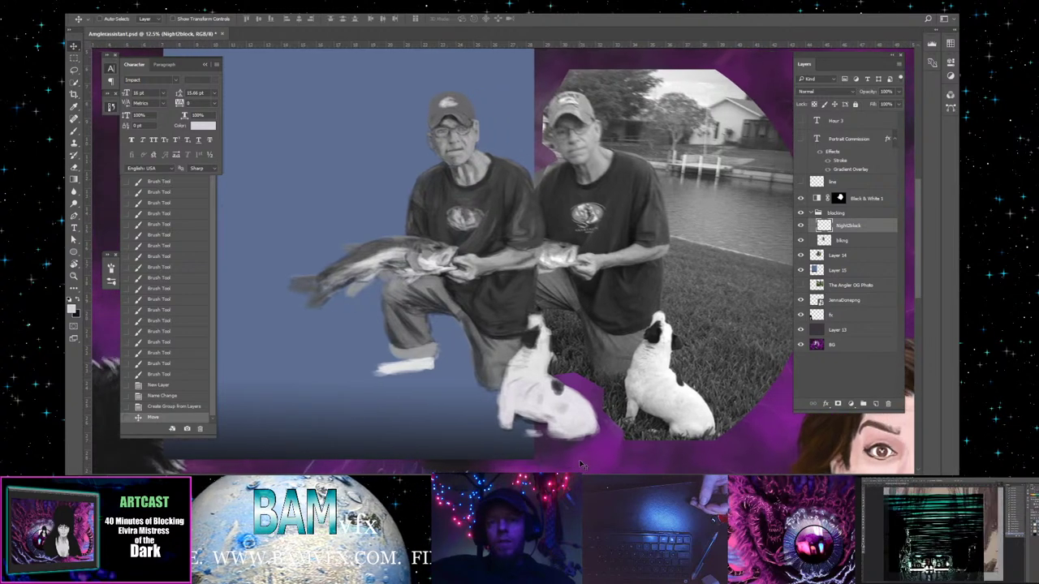
pyautogui.scroll(-2, 580, 465)
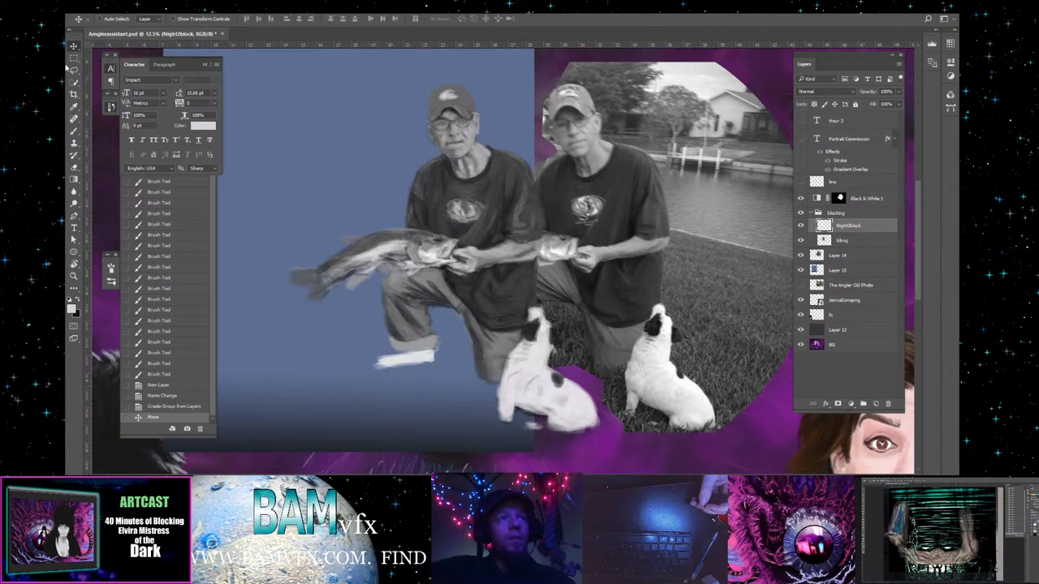
pyautogui.click(74, 130)
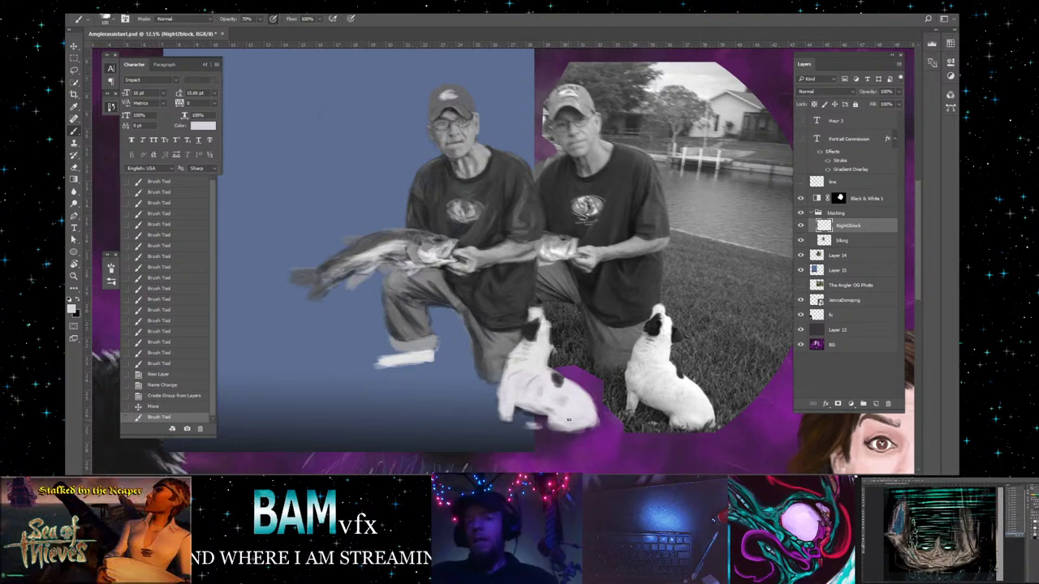
pyautogui.moveTo(574, 410); pyautogui.dragTo(601, 416)
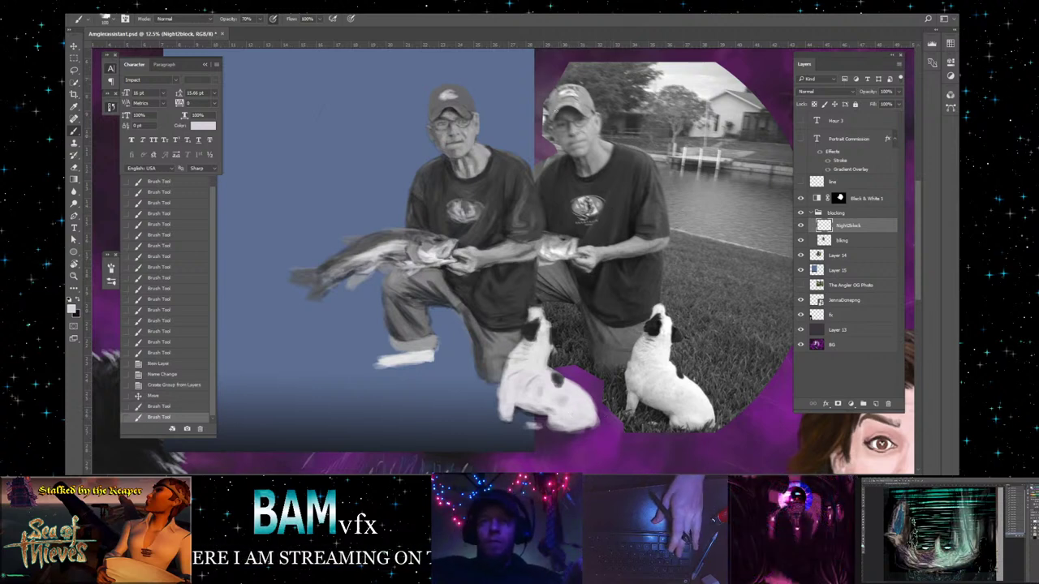
pyautogui.press('space')
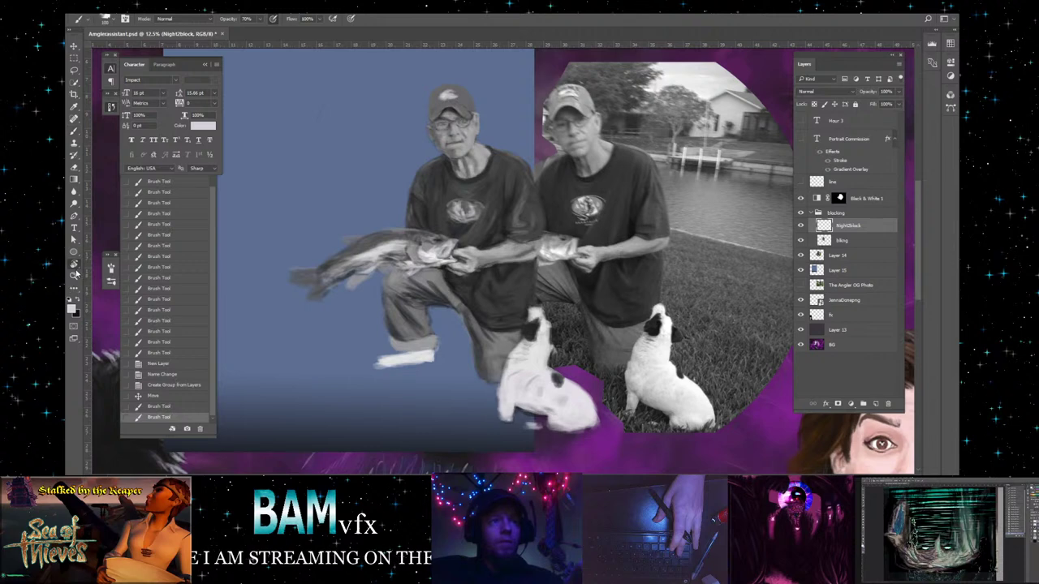
pyautogui.press('z')
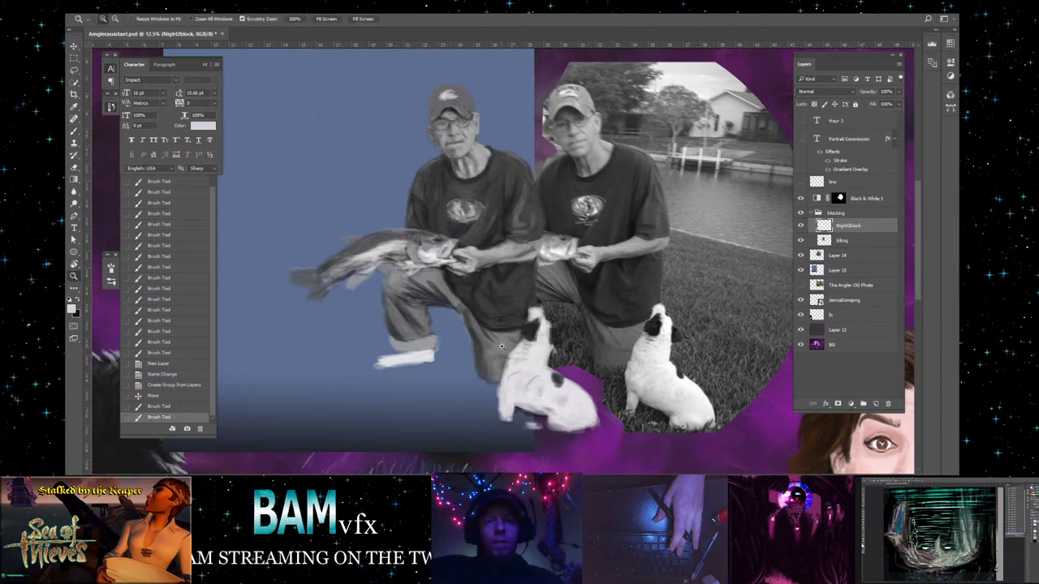
pyautogui.click(502, 347)
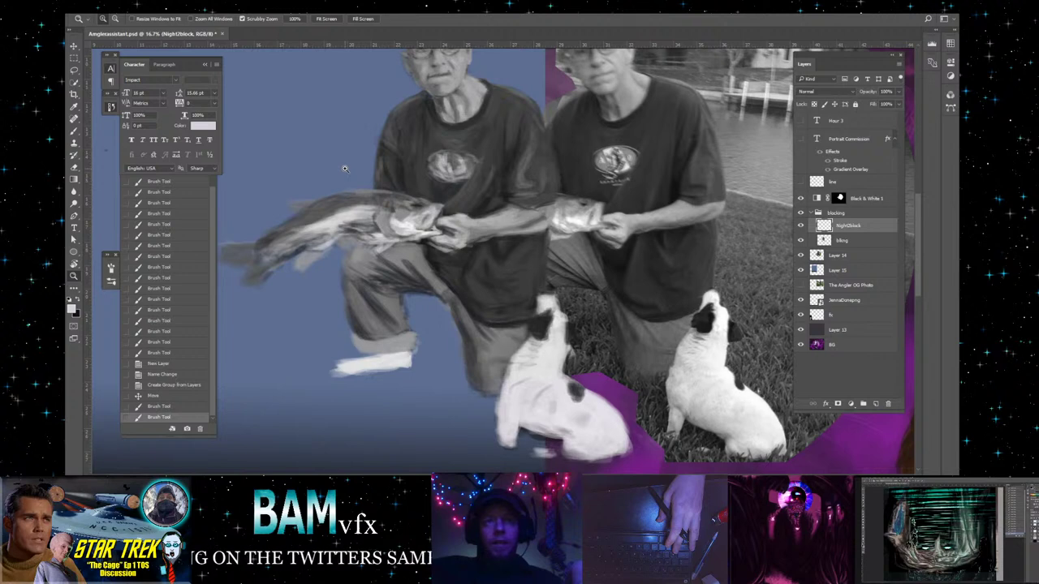
pyautogui.moveTo(445, 367); pyautogui.dragTo(455, 362)
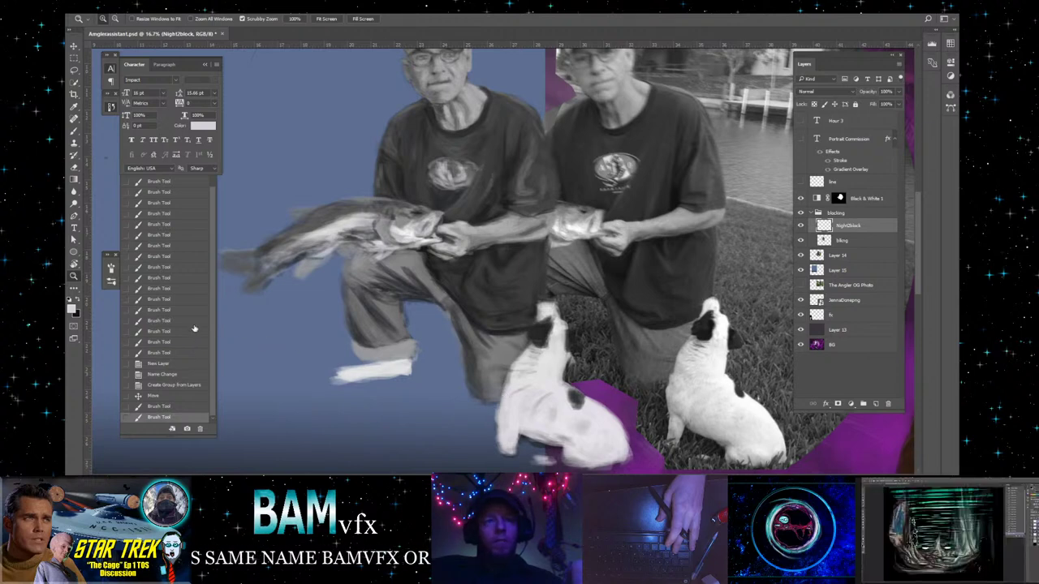
pyautogui.press('b')
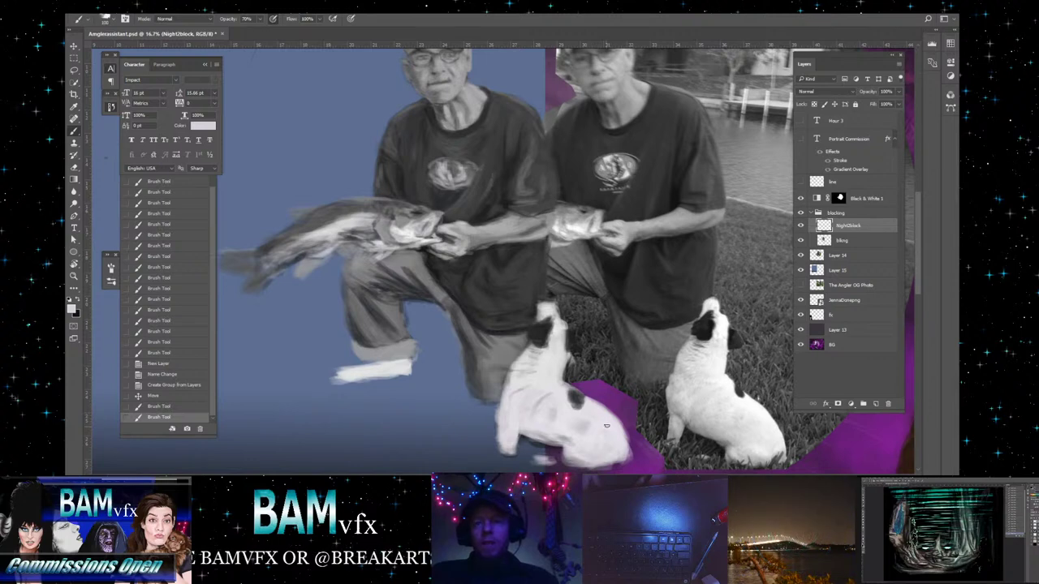
pyautogui.click(604, 438)
pyautogui.click(613, 431)
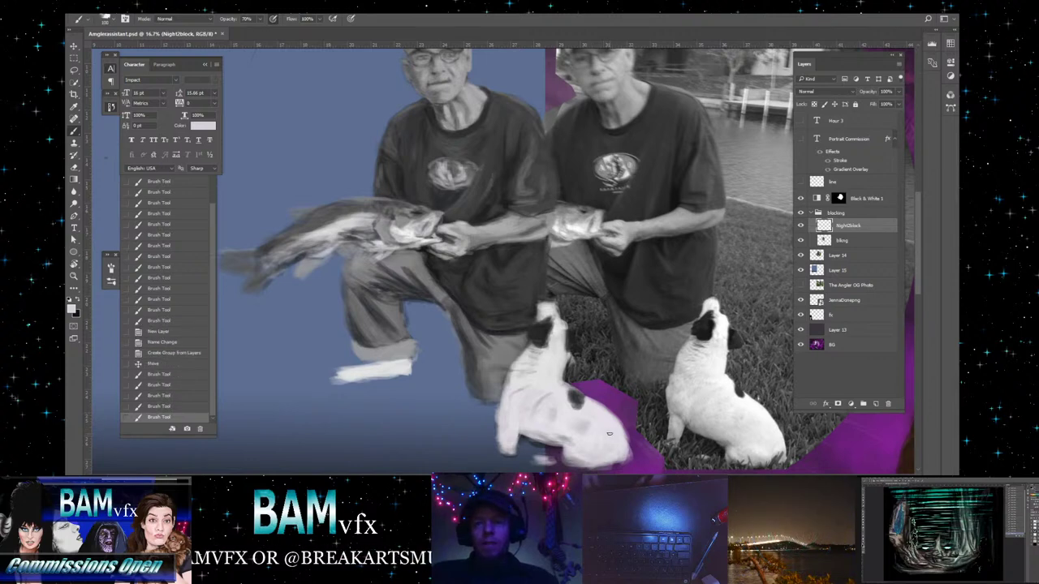
# - Sample the off-white fur on the painted dog's shoulder and dab it over the shoulder and chest edge
pyautogui.press('alt')
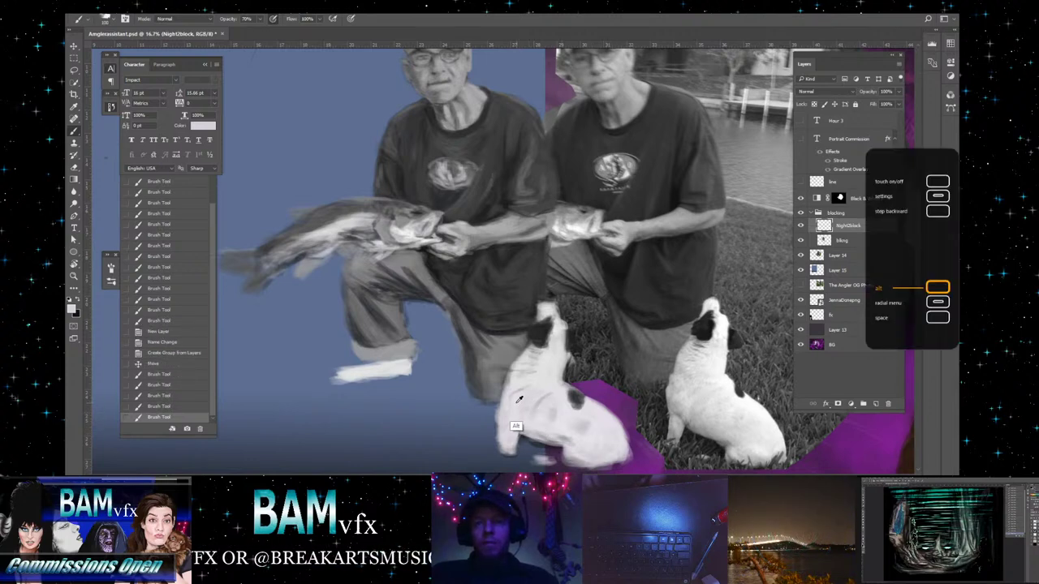
pyautogui.keyDown('alt'); pyautogui.click(519, 399); pyautogui.keyUp('alt')
pyautogui.click(512, 408)
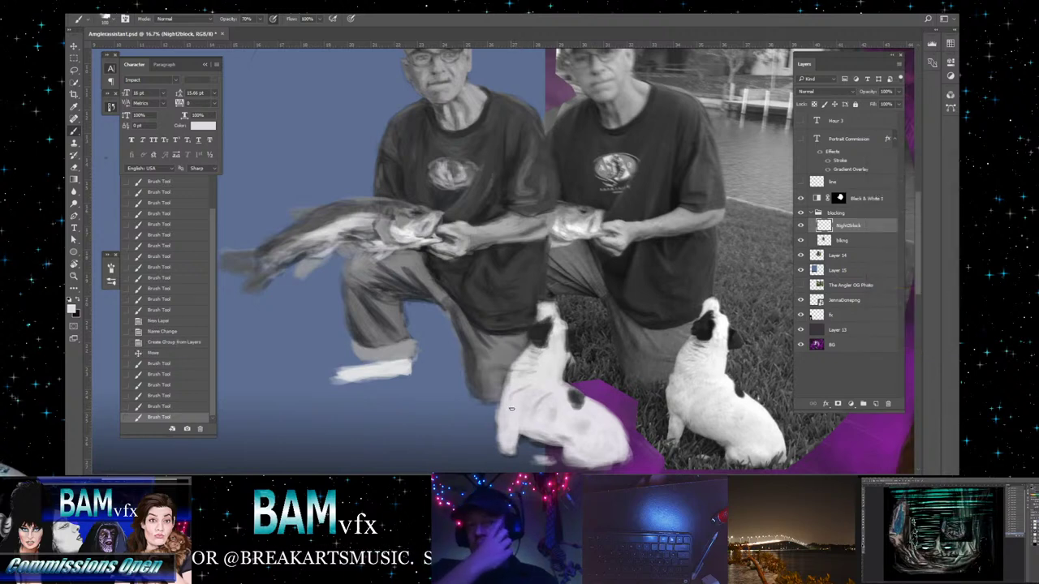
pyautogui.click(512, 407)
pyautogui.click(512, 405)
pyautogui.click(512, 403)
pyautogui.click(513, 400)
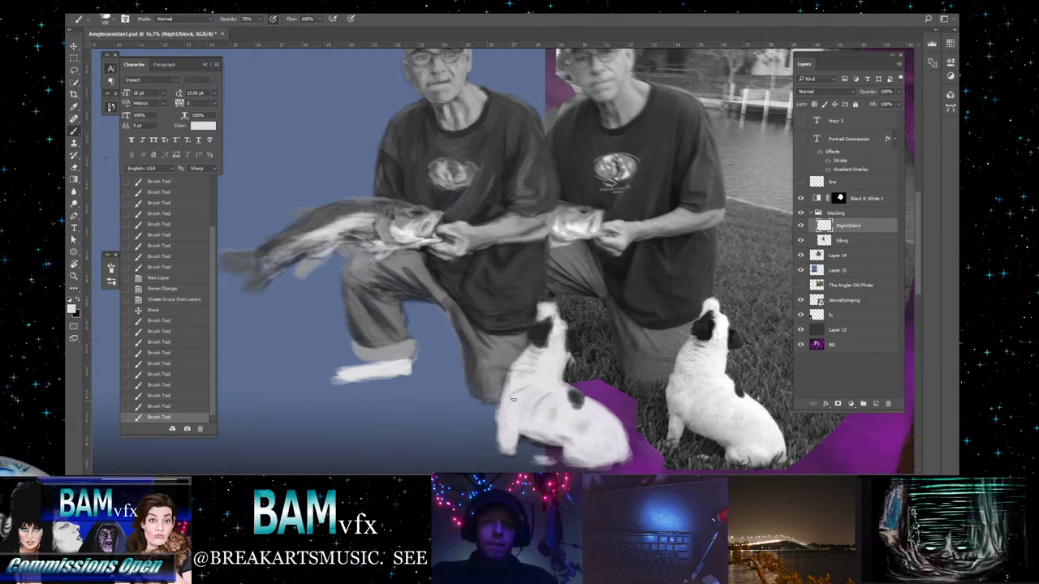
pyautogui.click(502, 409)
pyautogui.click(504, 407)
pyautogui.click(504, 404)
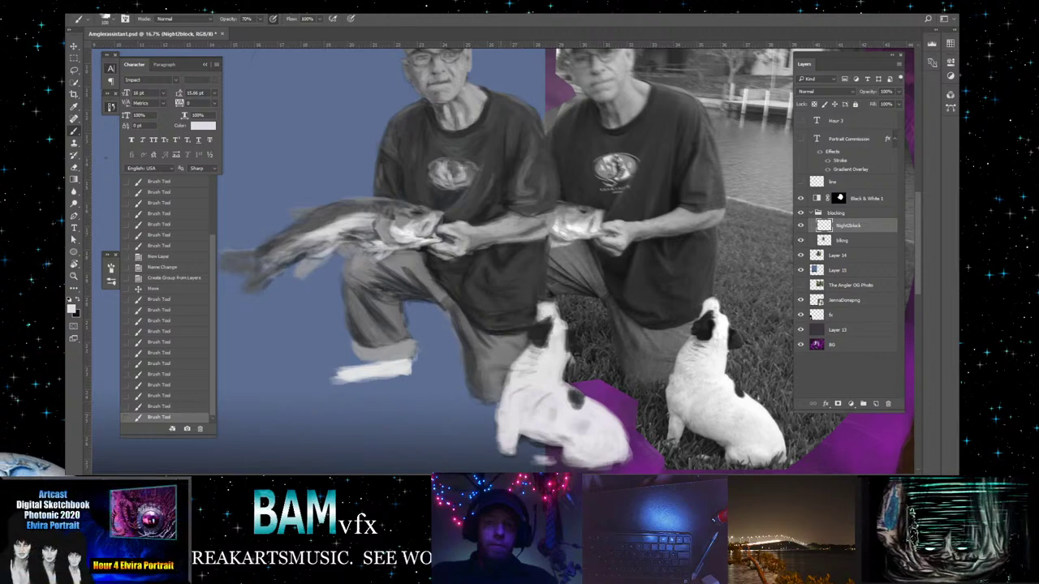
# - Dab the sampled off-white along the outer edge of the painted dog's front leg, working up to its chest
pyautogui.click(503, 430)
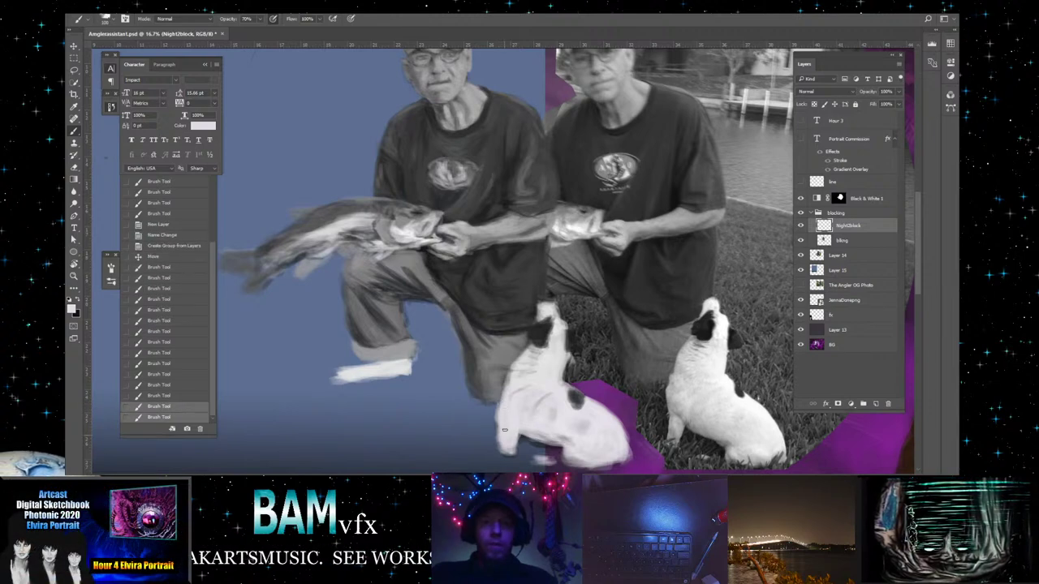
pyautogui.click(502, 425)
pyautogui.click(501, 422)
pyautogui.click(501, 418)
pyautogui.click(502, 408)
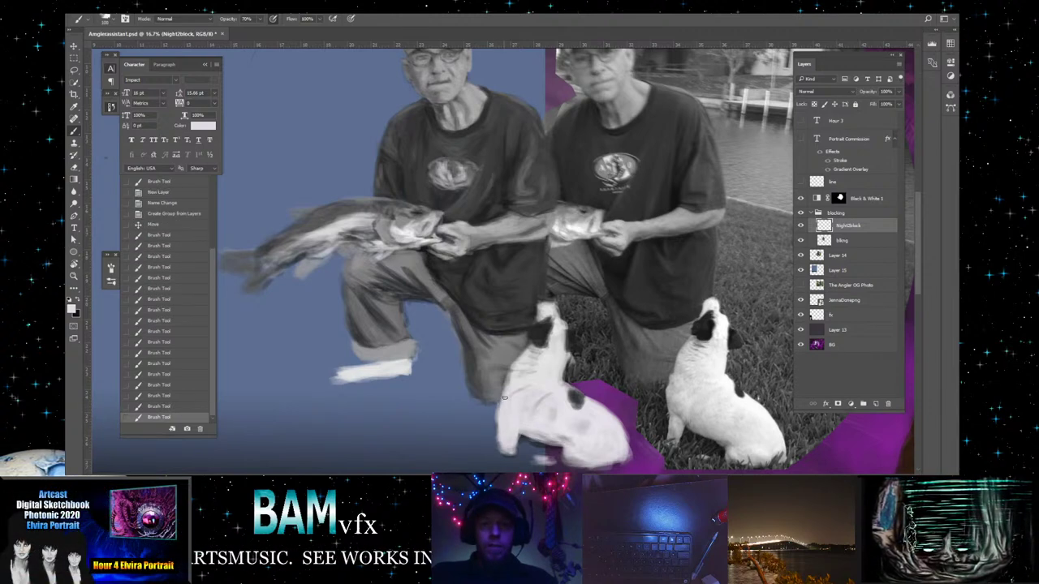
pyautogui.click(505, 396)
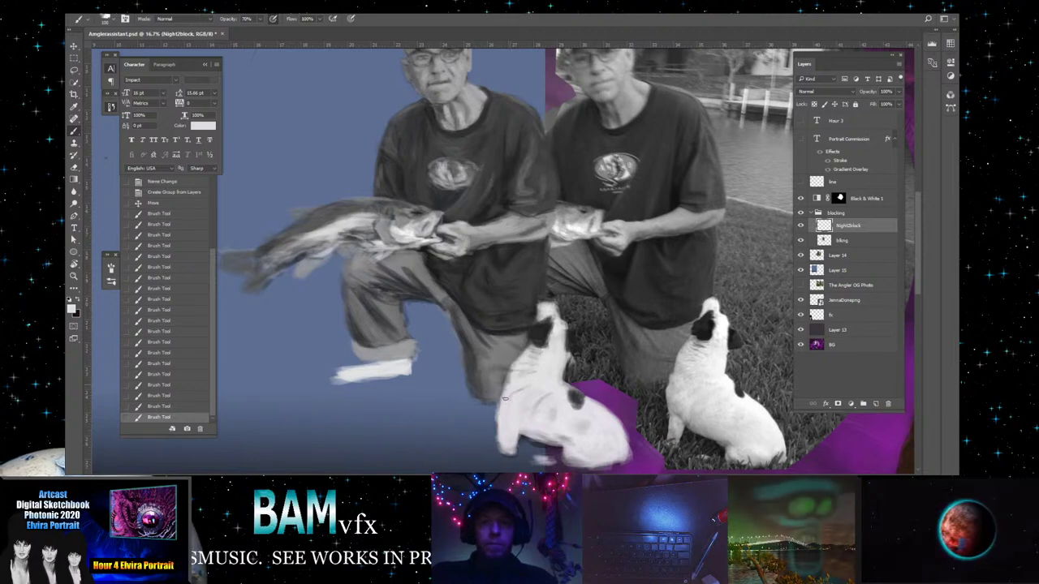
pyautogui.click(510, 386)
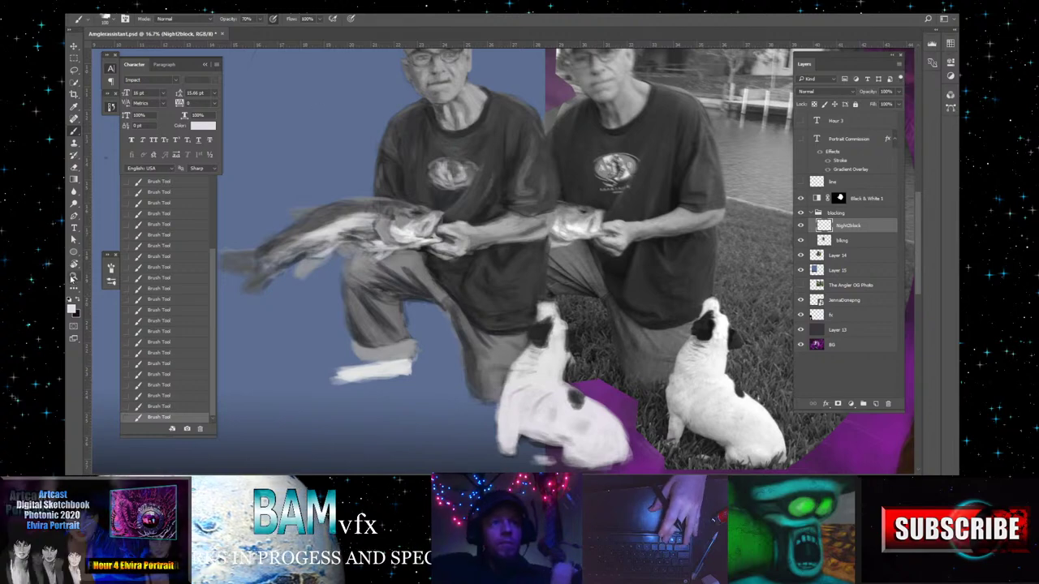
pyautogui.press('z')
pyautogui.click(495, 367)
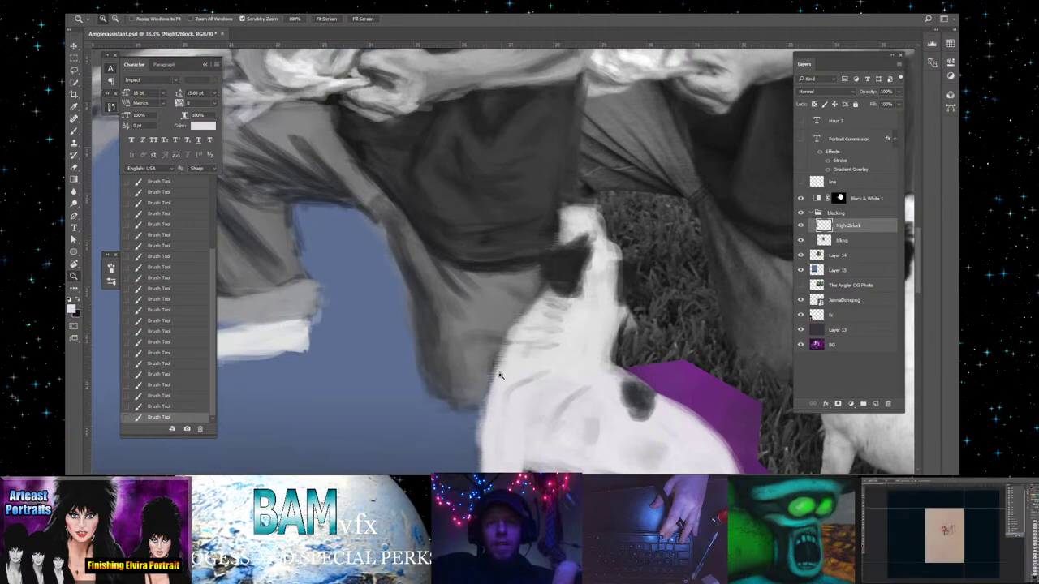
pyautogui.keyDown('alt'); pyautogui.click(534, 372); pyautogui.keyUp('alt')
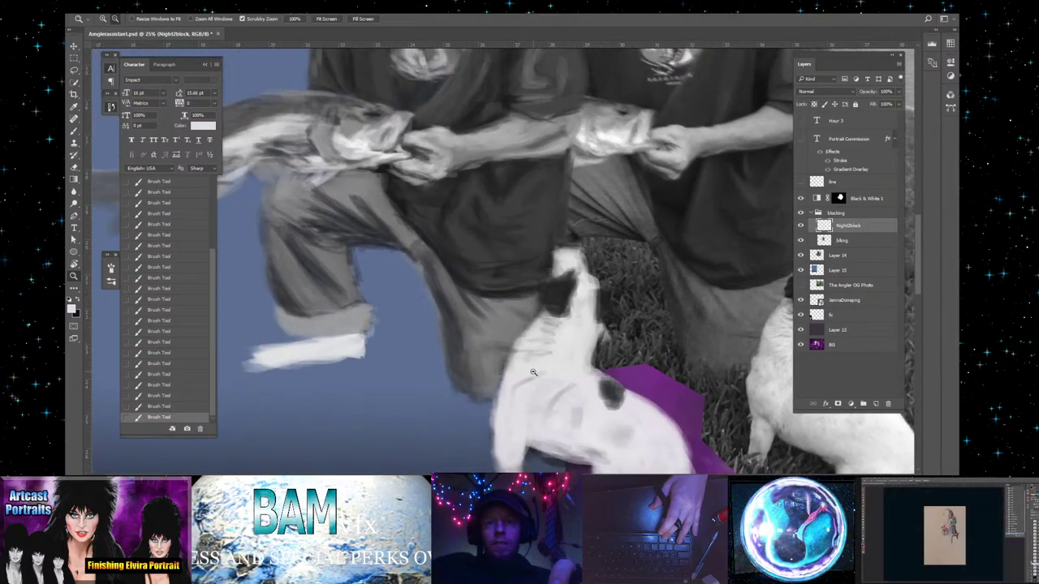
pyautogui.keyDown('alt'); pyautogui.click(534, 372); pyautogui.keyUp('alt')
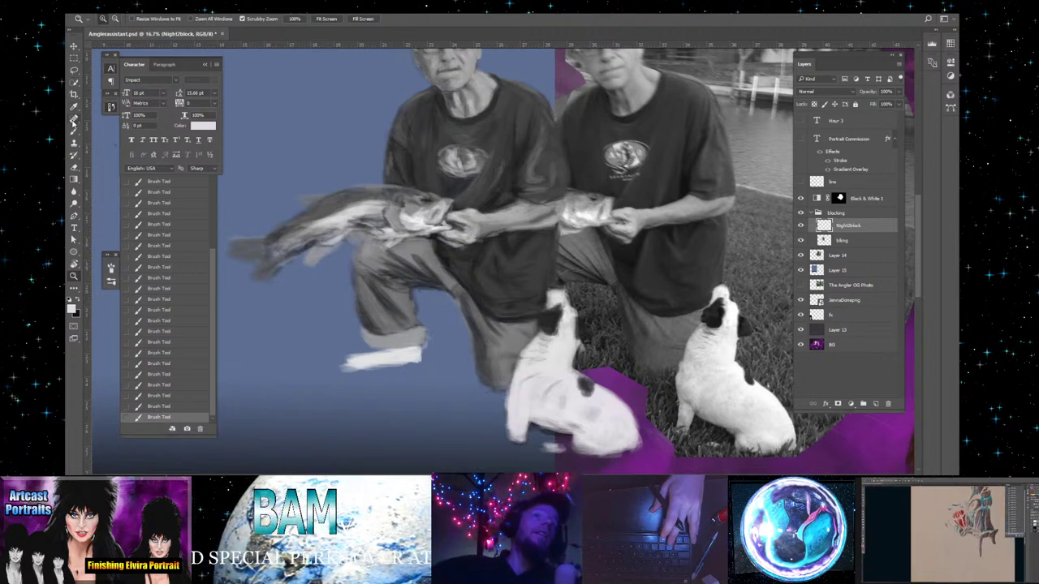
# - Return to the Brush tool and show the detailed brush tip settings
pyautogui.click(73, 136)
pyautogui.press('0')
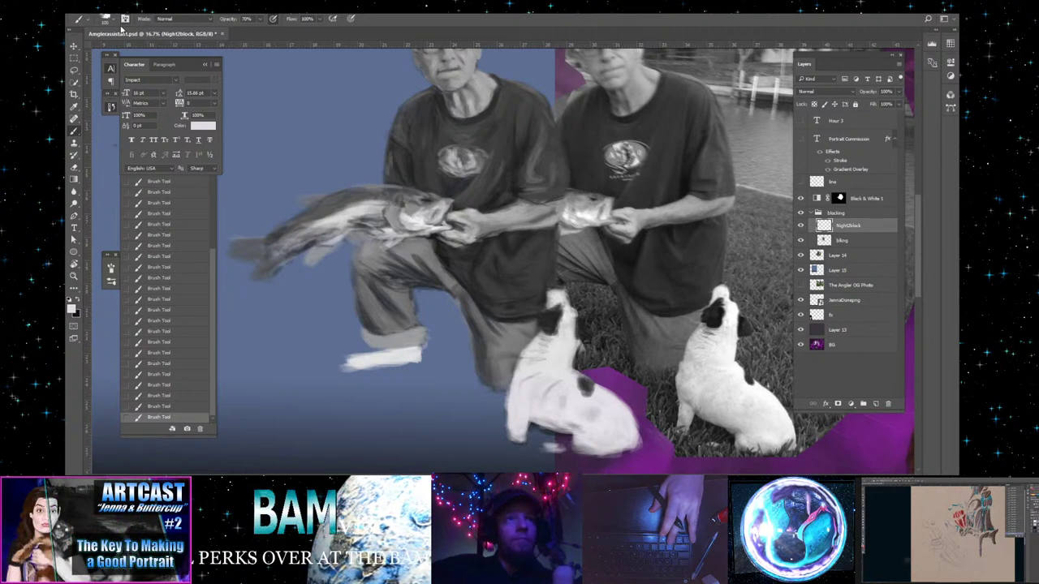
pyautogui.click(124, 19)
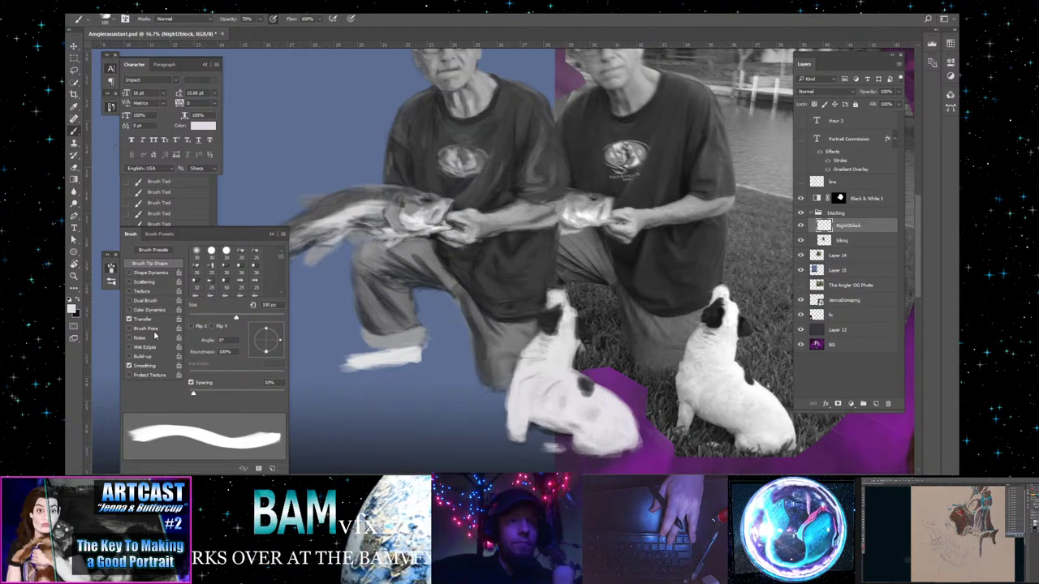
# - Try the round 159 px brush tip with a curved test stroke on the blue background, and undo the stroke
pyautogui.click(104, 20)
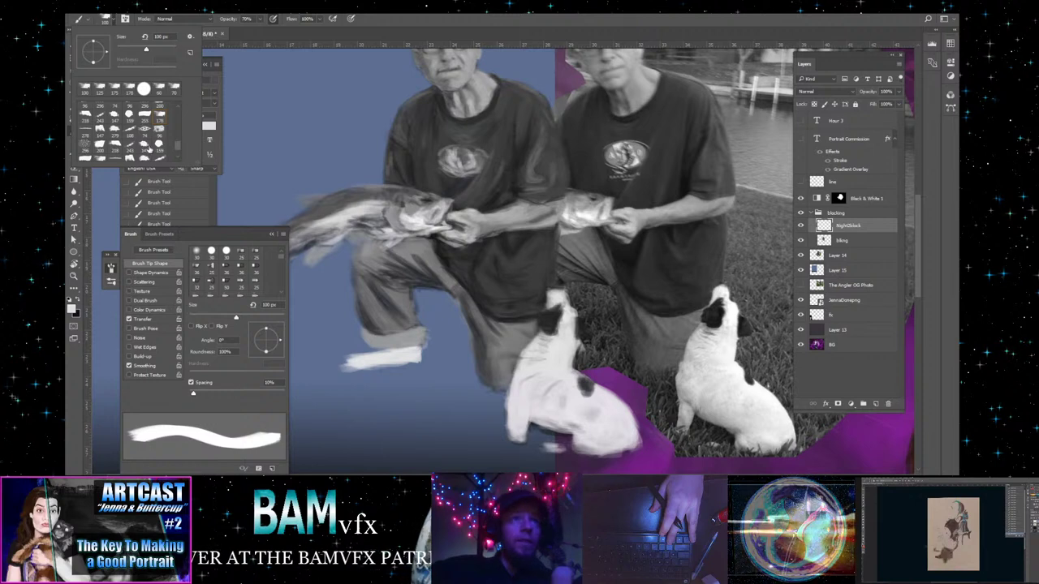
pyautogui.scroll(-2, 158, 149)
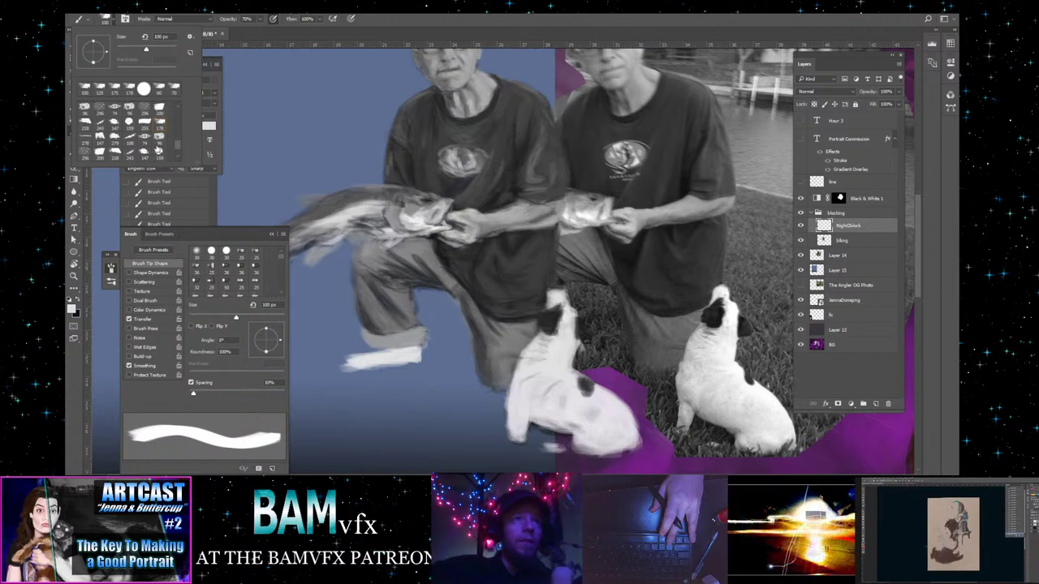
pyautogui.scroll(-2, 159, 149)
pyautogui.scroll(-2, 158, 149)
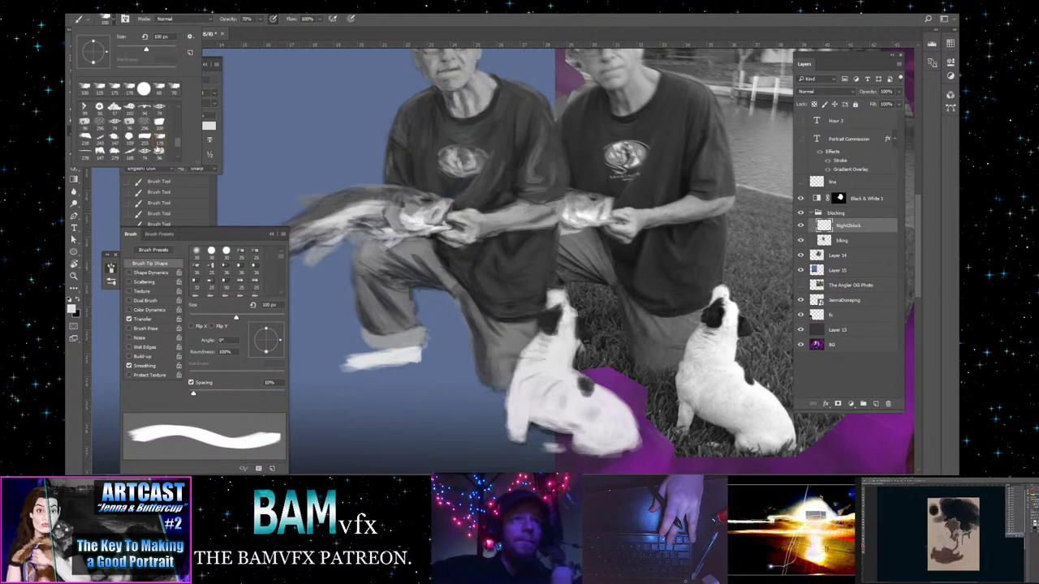
pyautogui.scroll(-2, 159, 150)
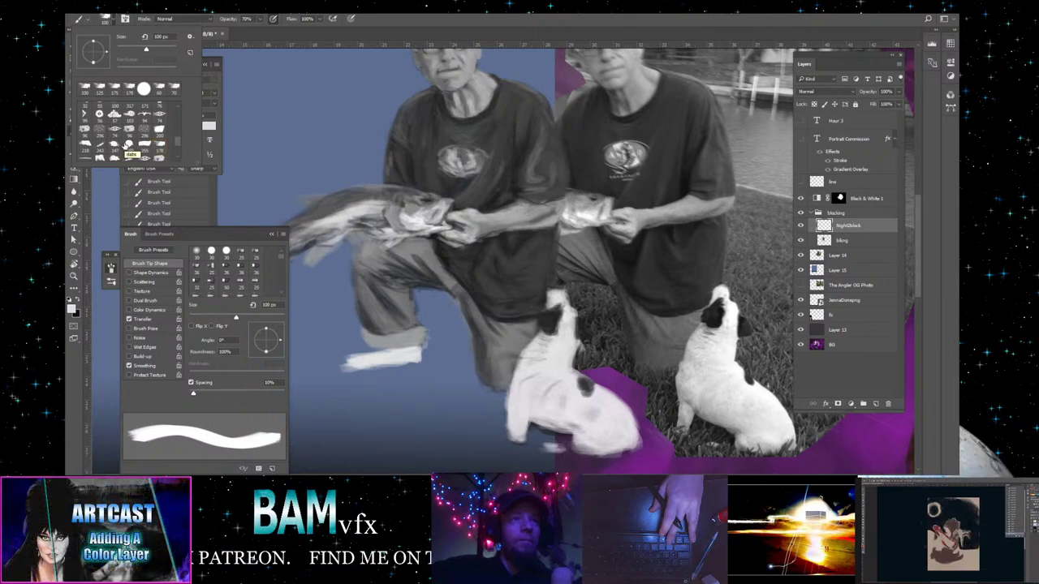
pyautogui.click(134, 148)
pyautogui.moveTo(291, 113); pyautogui.dragTo(235, 185)
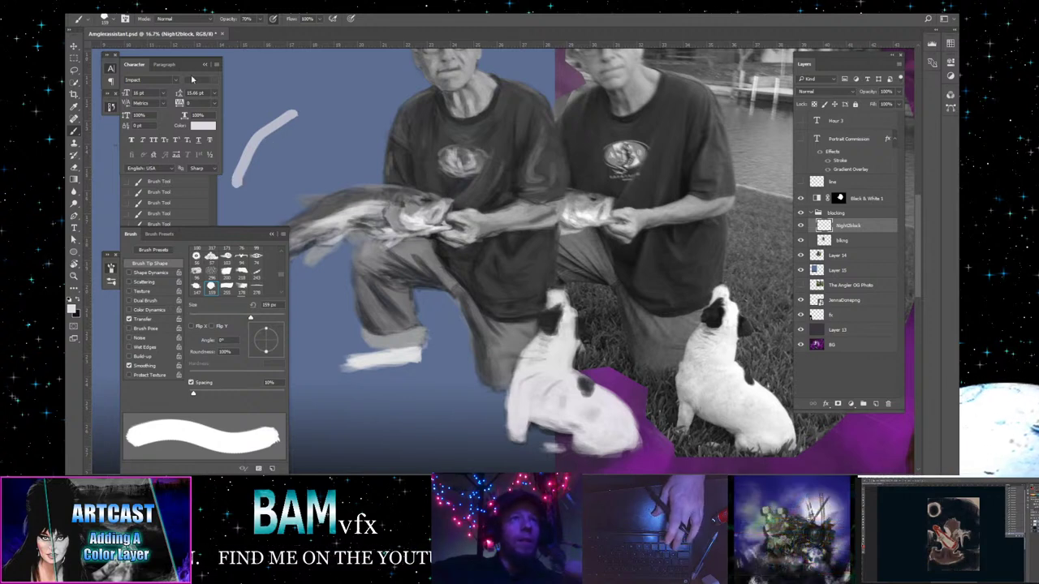
pyautogui.hotkey('ctrl', 'z')
# - Choose the round 56 px brush tip and paint a short curved test stroke on the blue background above the fish
pyautogui.click(103, 18)
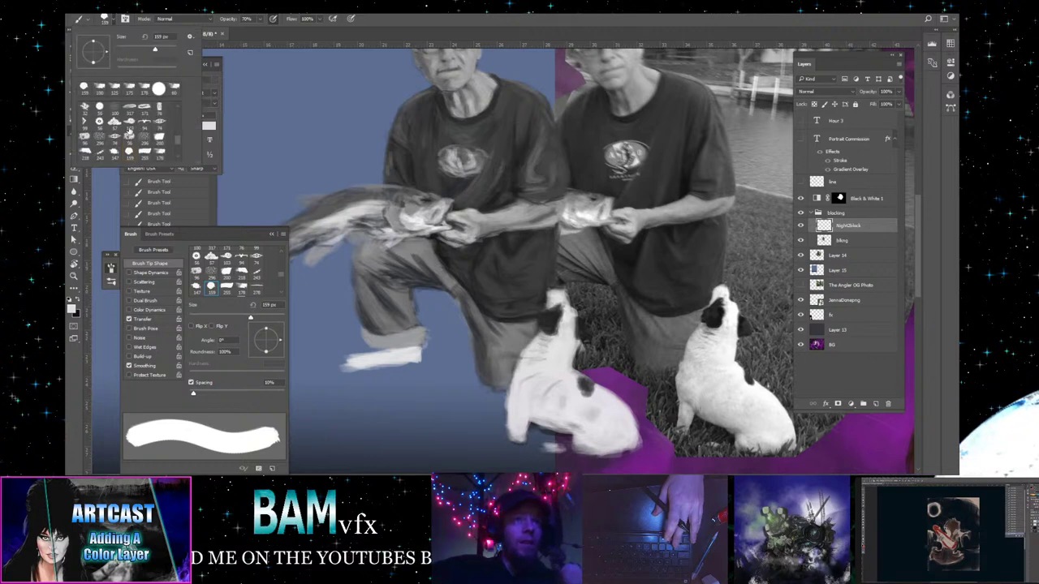
pyautogui.click(98, 124)
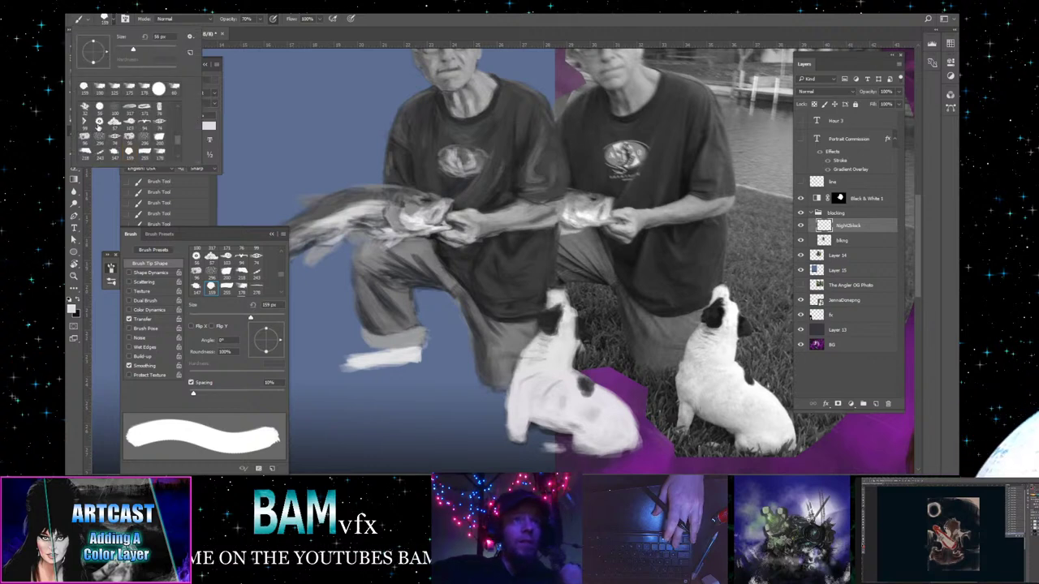
pyautogui.click(307, 108)
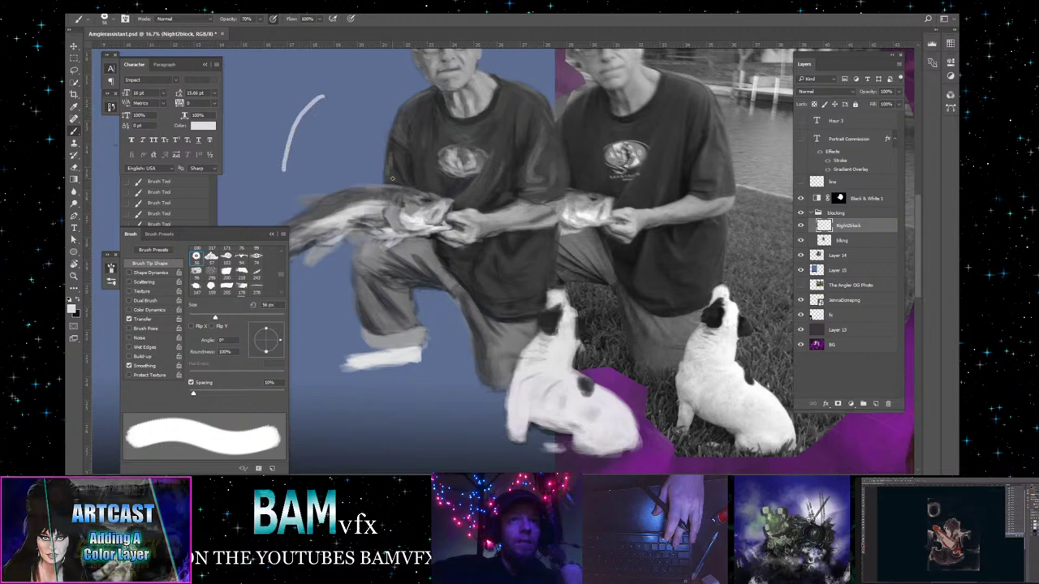
# - Examine the curved test stroke on the blue background up close, and undo the stroke
pyautogui.click(74, 276)
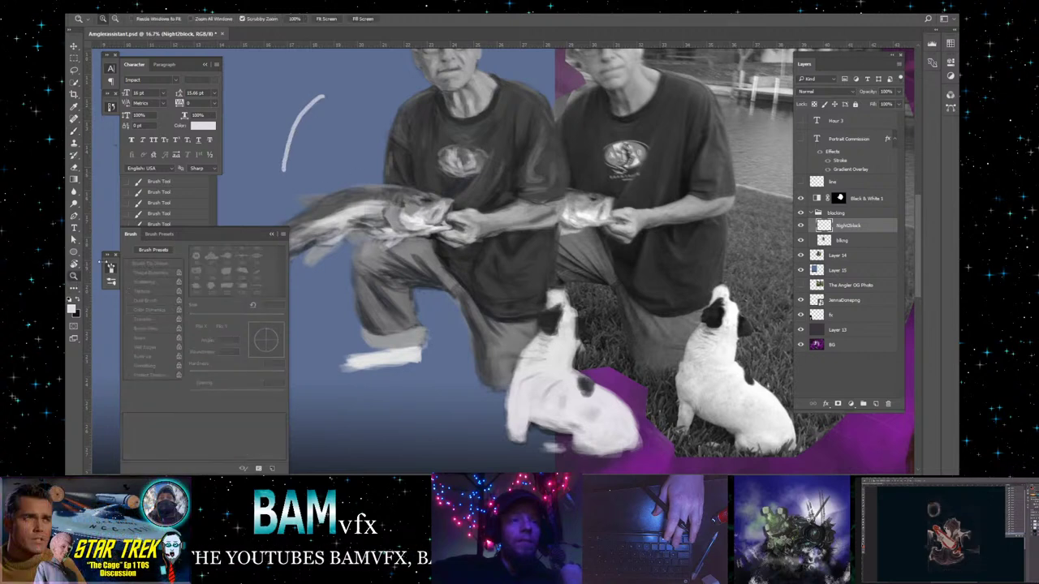
pyautogui.click(303, 124)
pyautogui.click(303, 123)
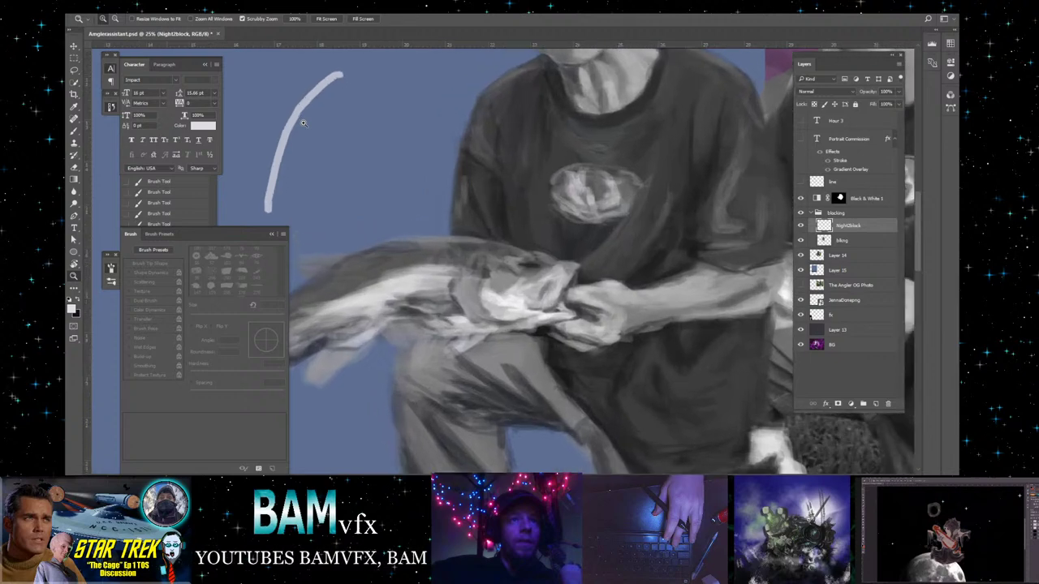
pyautogui.click(303, 124)
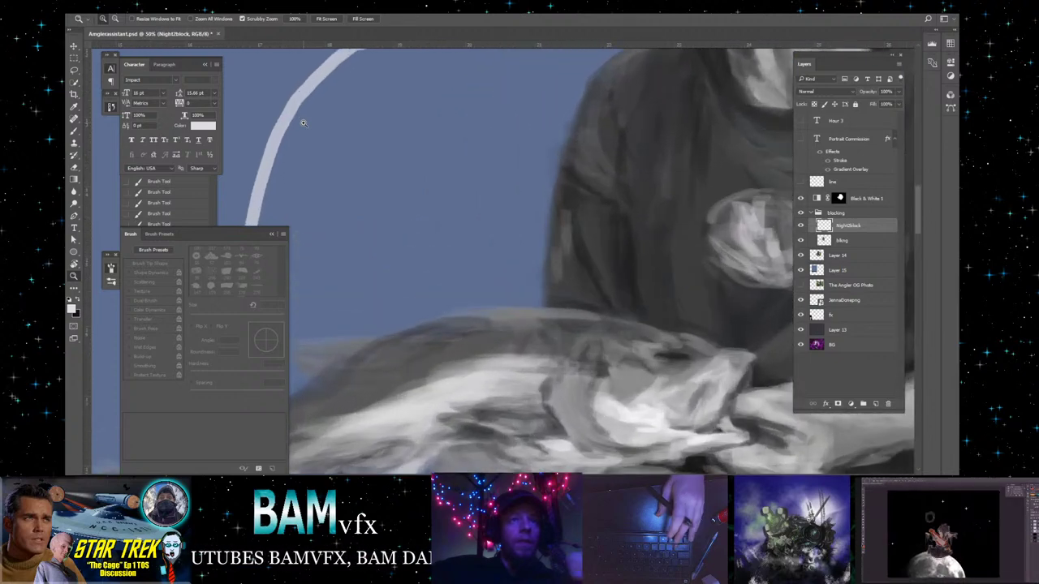
pyautogui.keyDown('alt'); pyautogui.click(363, 122); pyautogui.keyUp('alt')
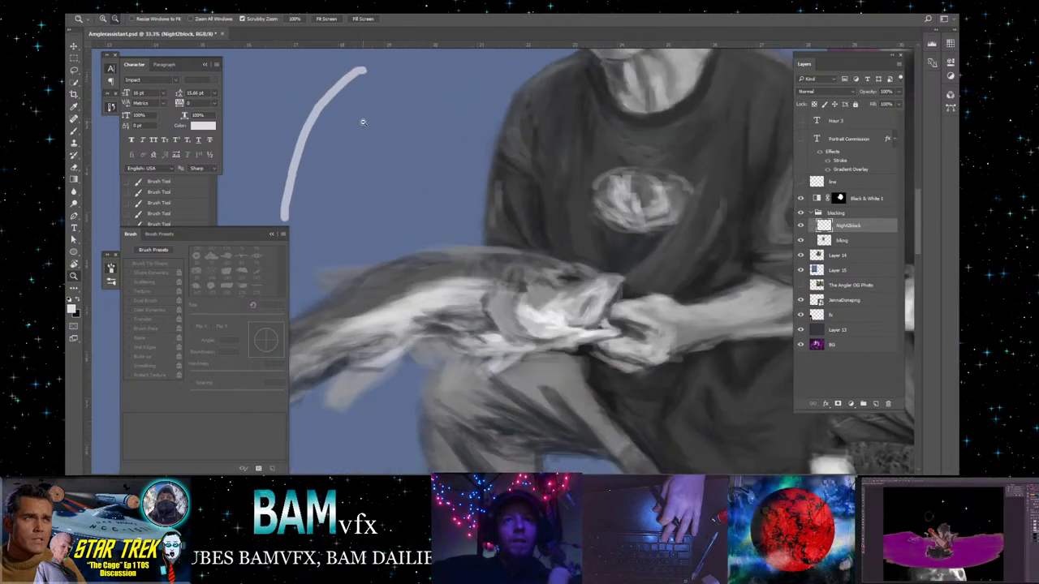
pyautogui.keyDown('alt'); pyautogui.click(363, 121); pyautogui.keyUp('alt')
pyautogui.keyDown('alt'); pyautogui.click(362, 122); pyautogui.keyUp('alt')
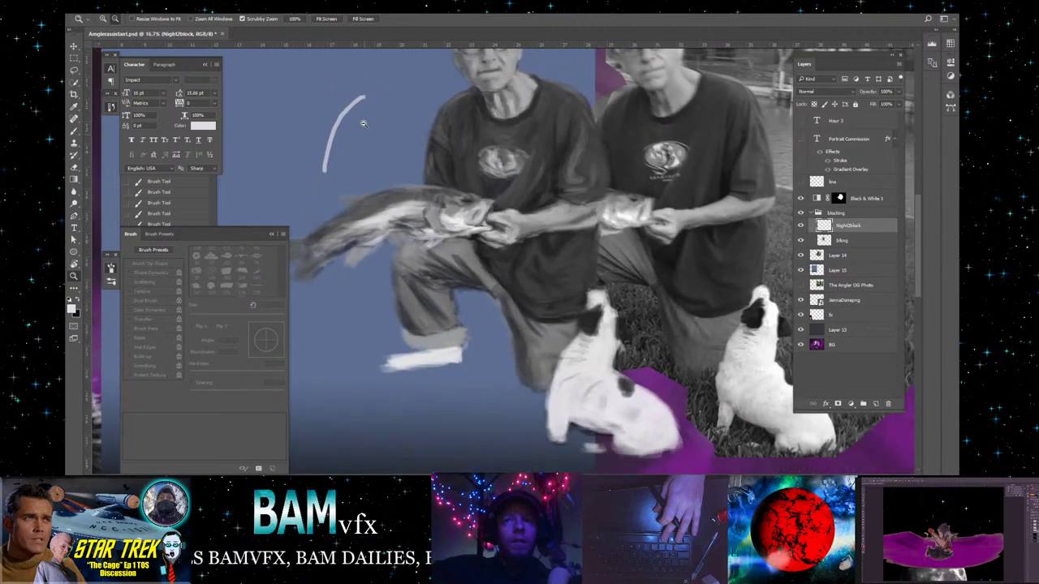
pyautogui.keyDown('alt'); pyautogui.click(363, 122); pyautogui.keyUp('alt')
pyautogui.scroll(2, 470, 228)
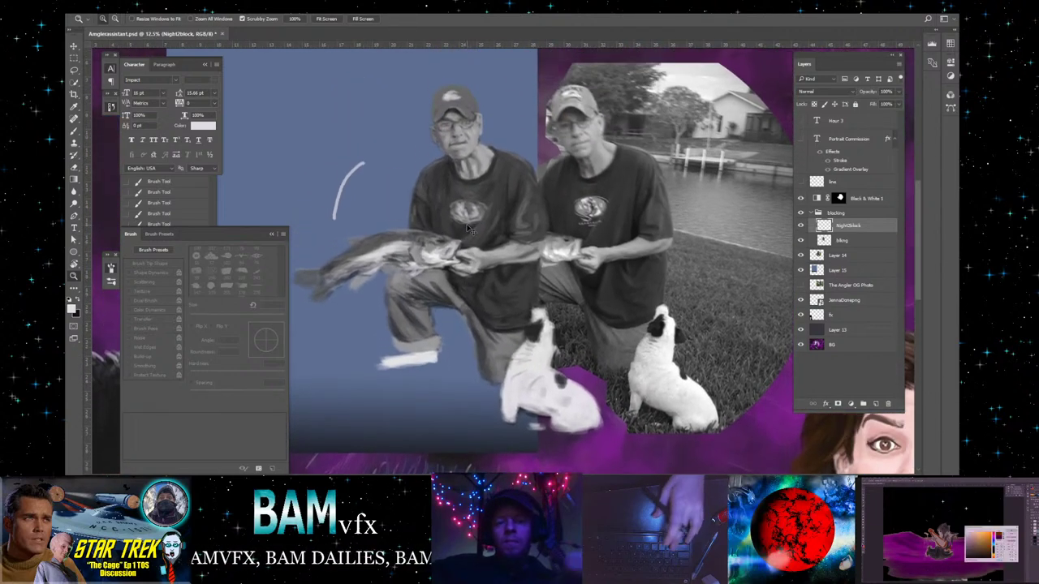
pyautogui.hotkey('ctrl', 'z')
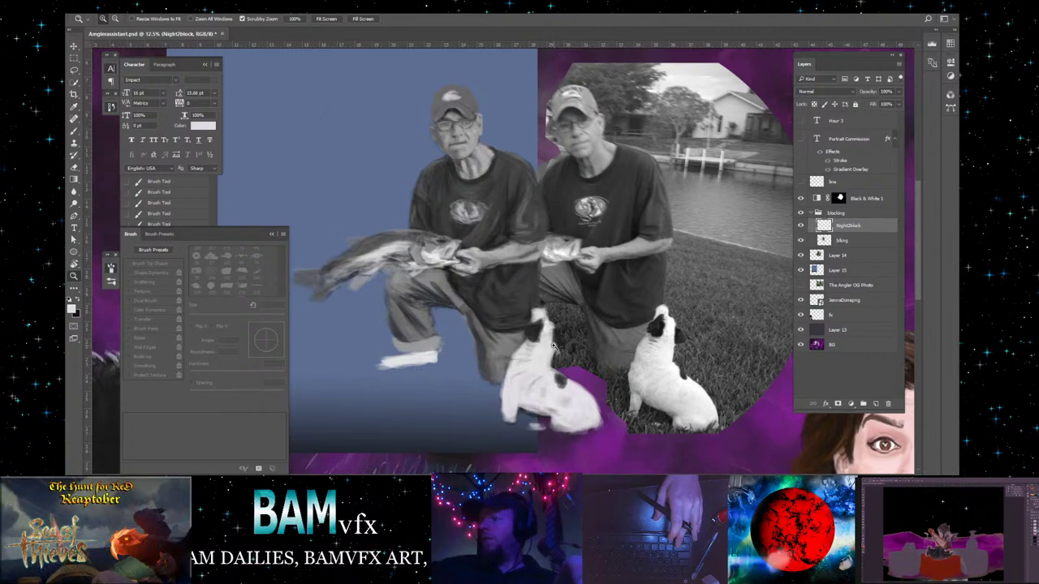
# - Return to the Brush tool and put away the brush settings and character settings to free the canvas
pyautogui.hscroll(2, 551, 248)
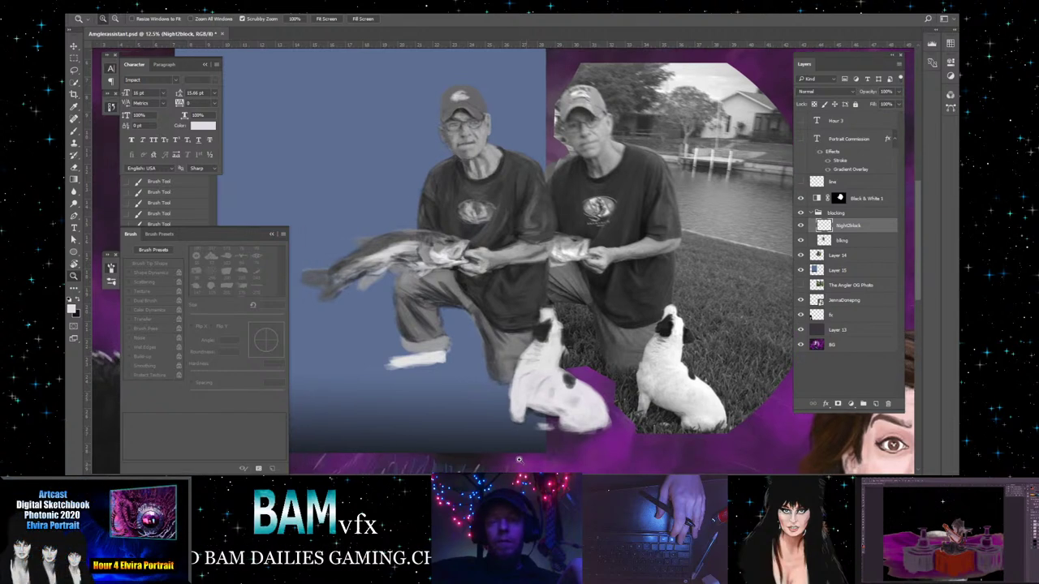
pyautogui.click(75, 132)
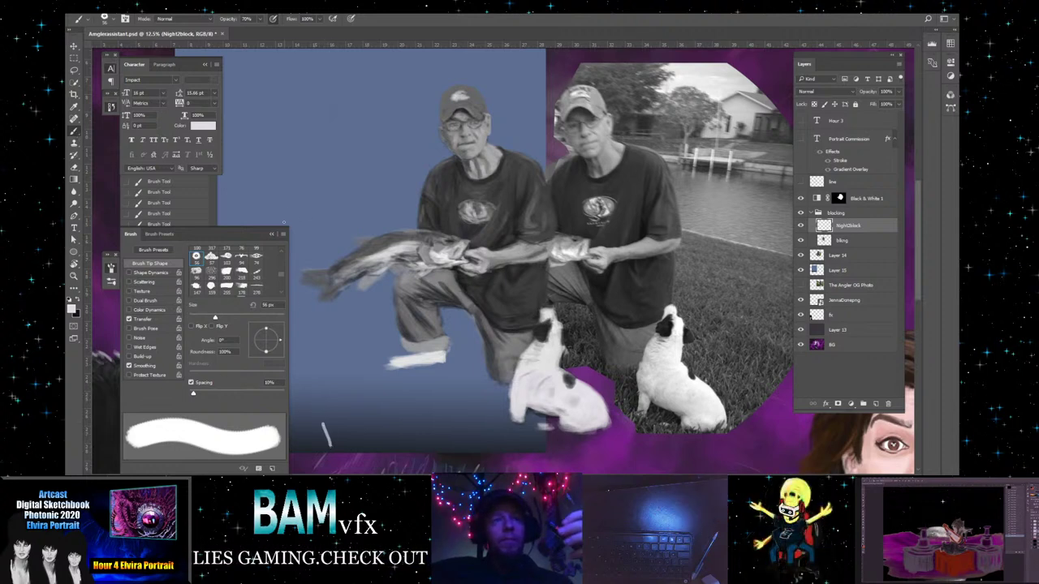
pyautogui.click(271, 236)
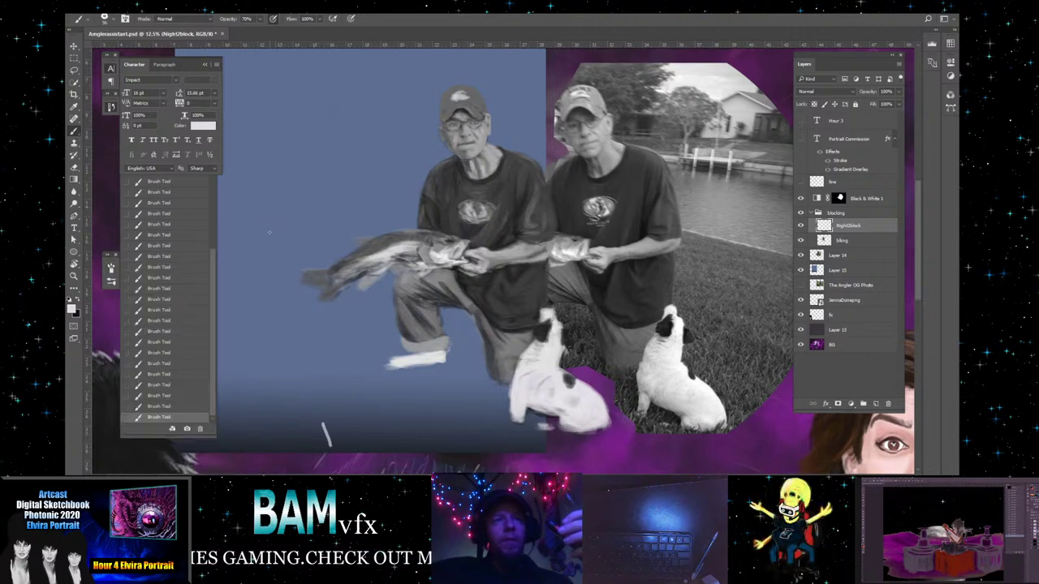
pyautogui.click(204, 65)
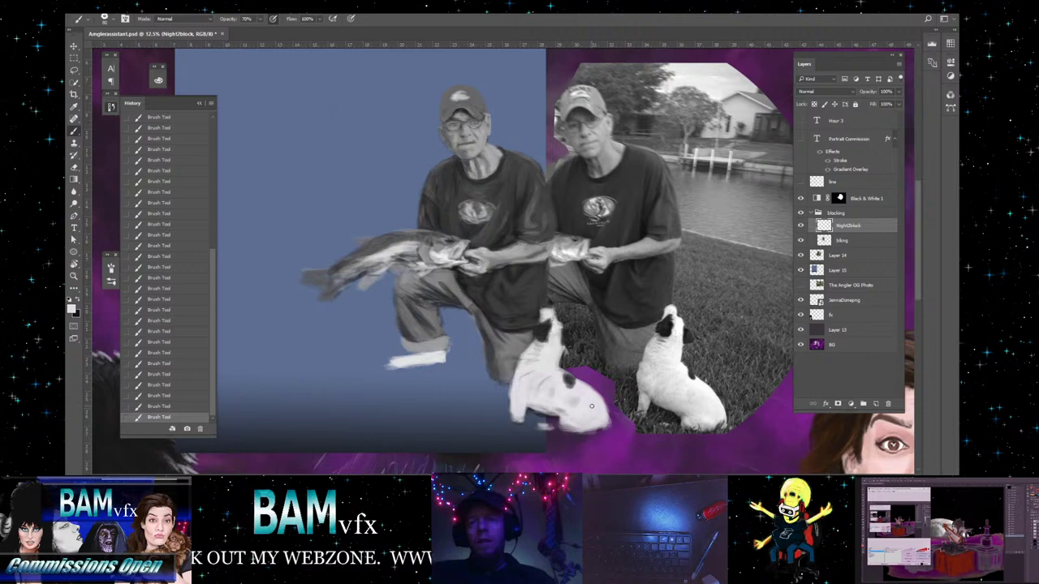
# - Shade the painted dog's body with sampled grey and off-white tones at 20% opacity, and brighten the foreground colour to white
pyautogui.press('alt')
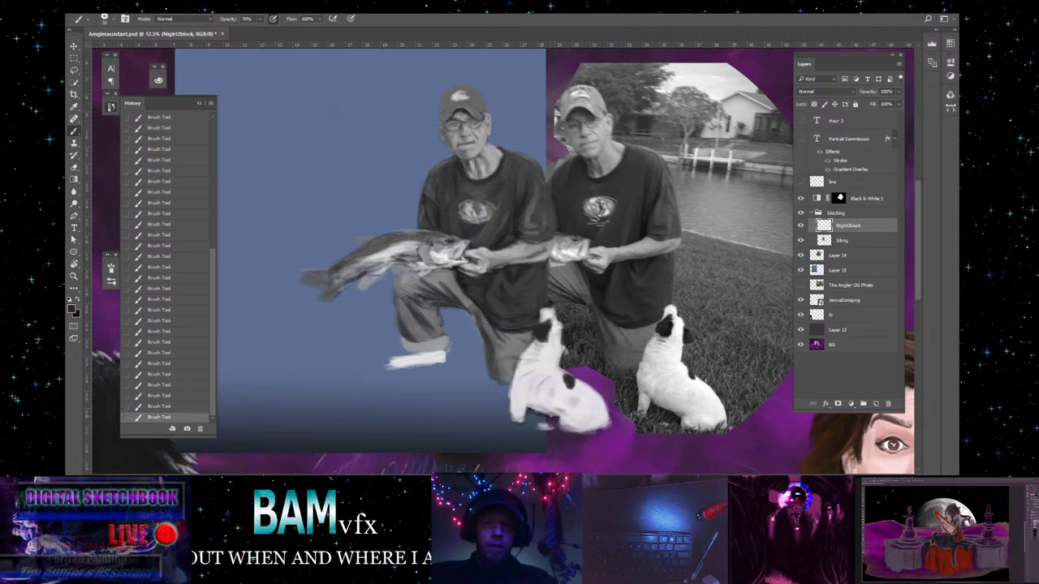
pyautogui.press('alt')
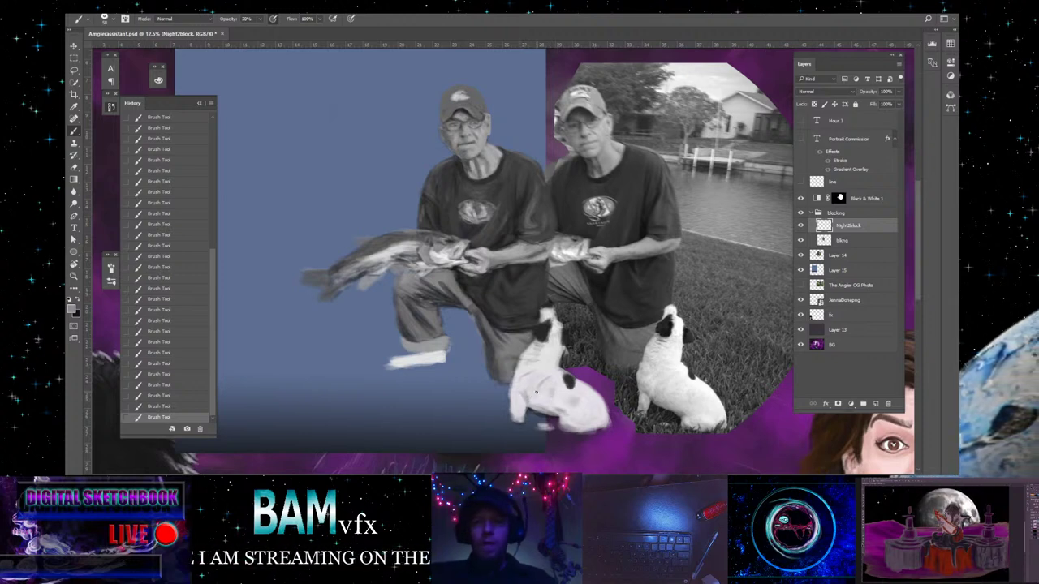
pyautogui.press('alt')
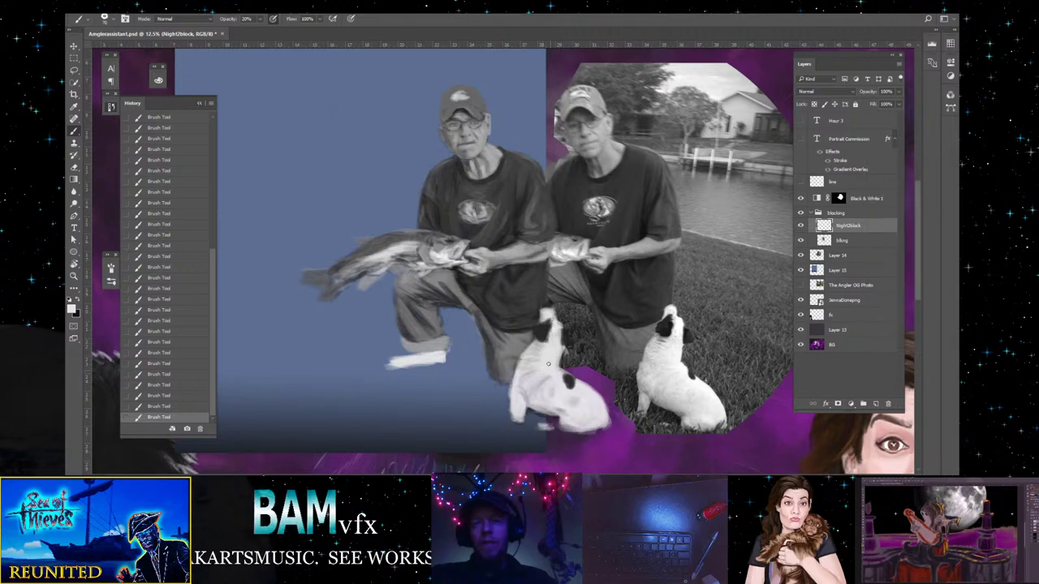
pyautogui.press('alt')
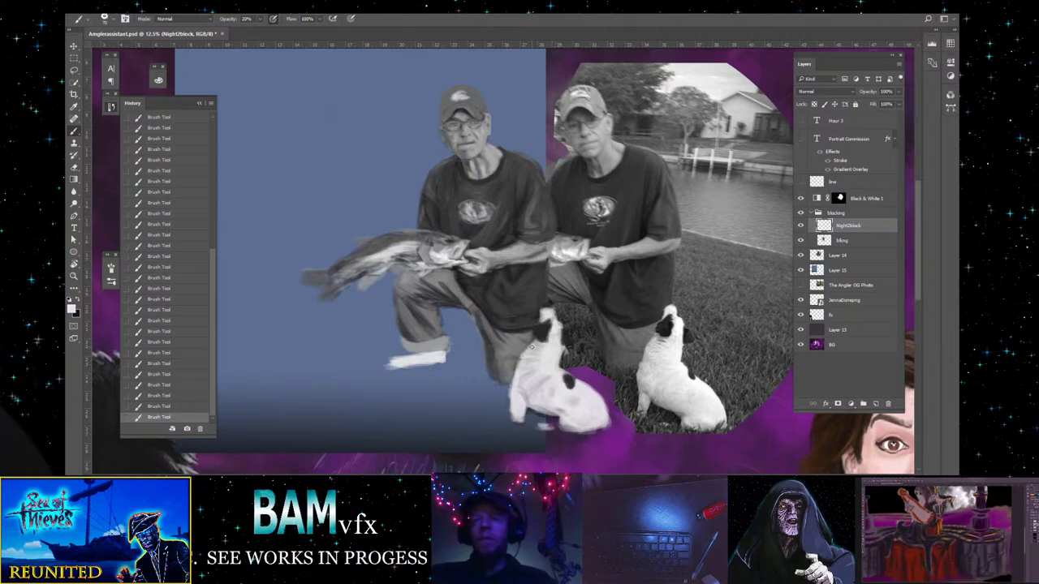
pyautogui.click(71, 308)
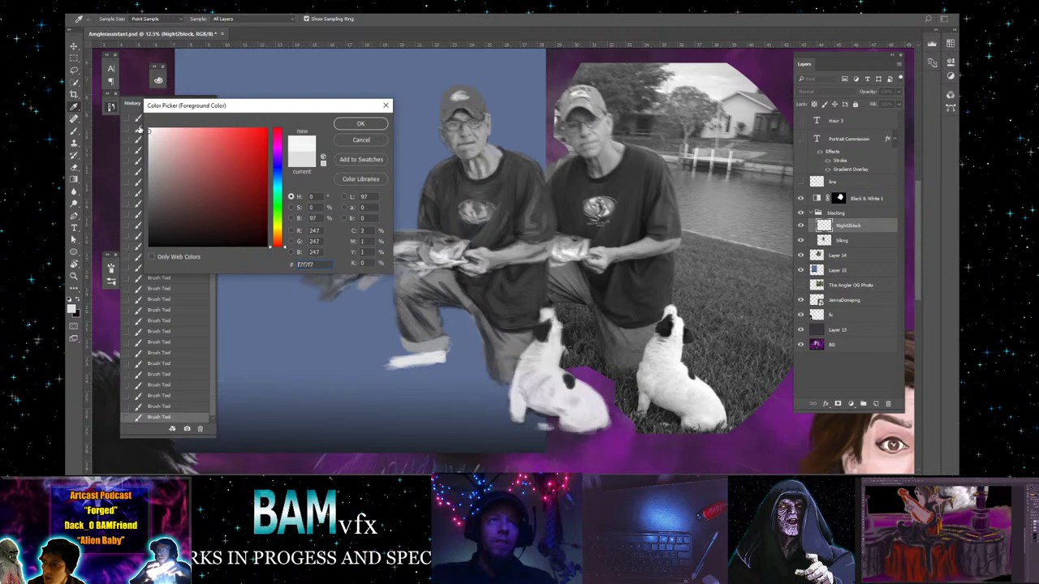
pyautogui.click(360, 123)
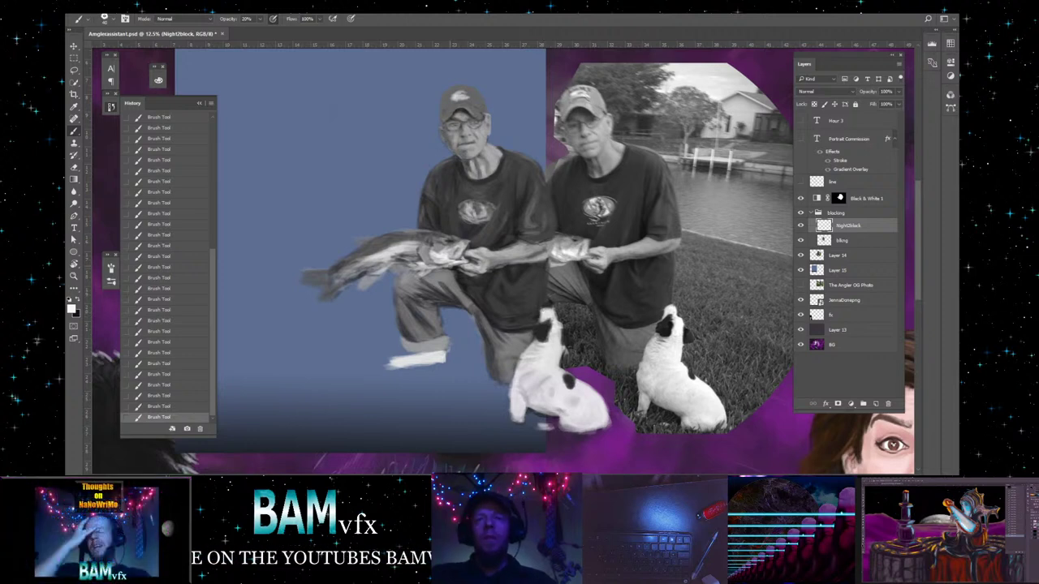
# - Sample light greys from the painted angler's hand and forearm, and set the brush opacity to 70%
pyautogui.press('alt')
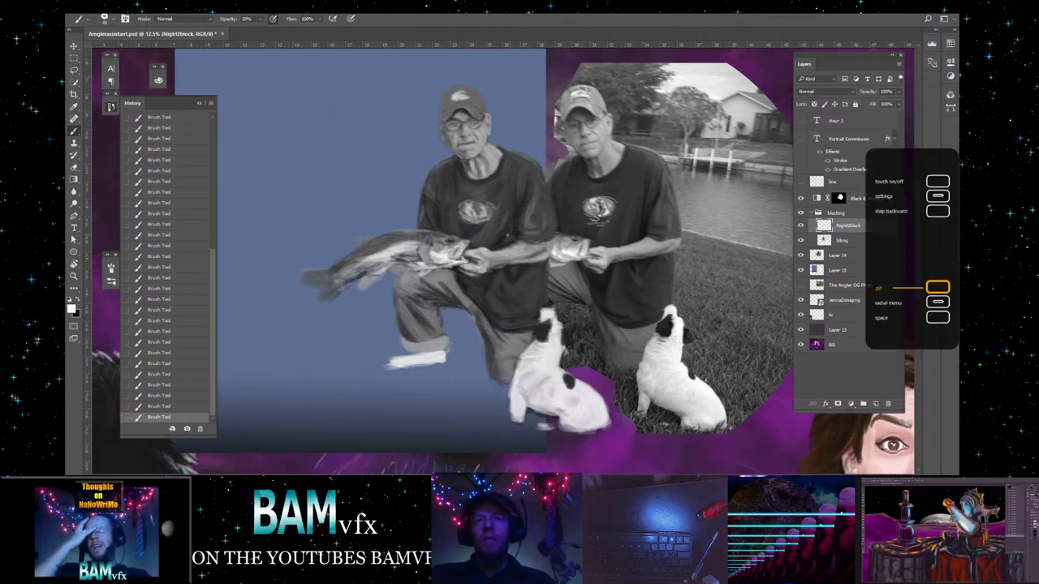
pyautogui.keyDown('alt'); pyautogui.click(479, 271); pyautogui.keyUp('alt')
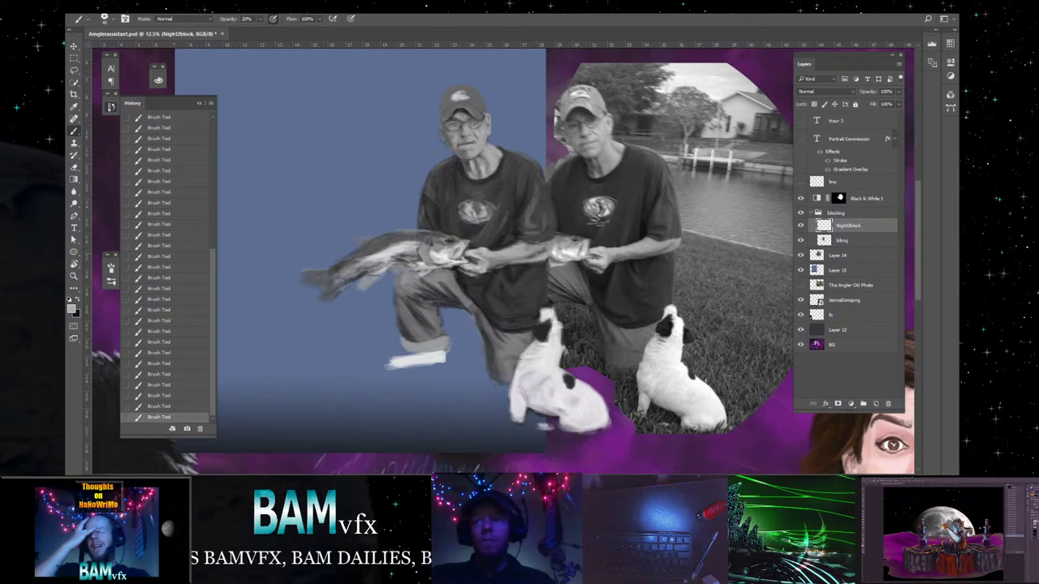
pyautogui.press('7')
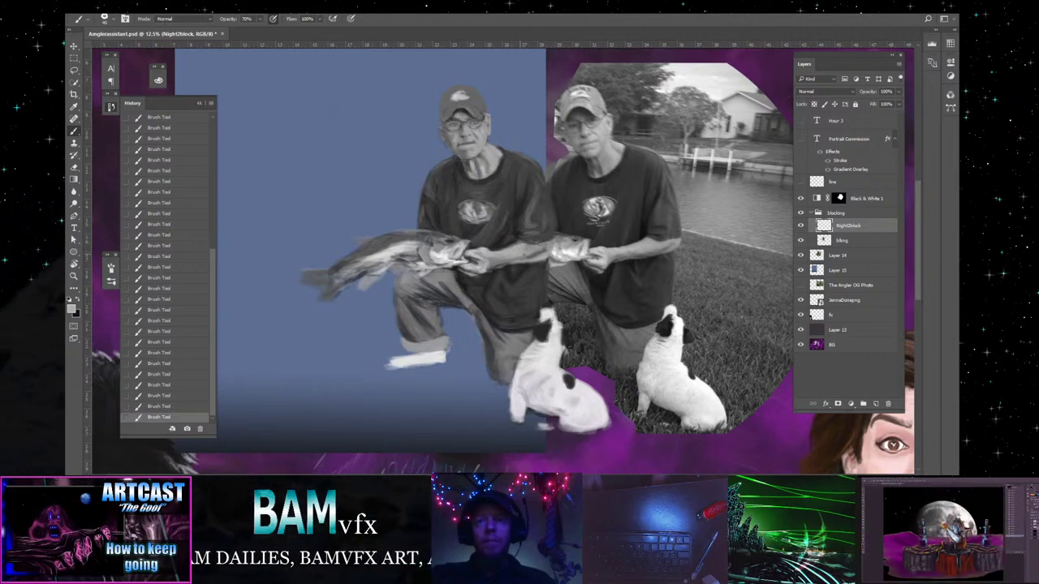
pyautogui.press('alt')
pyautogui.keyDown('alt'); pyautogui.click(542, 249); pyautogui.keyUp('alt')
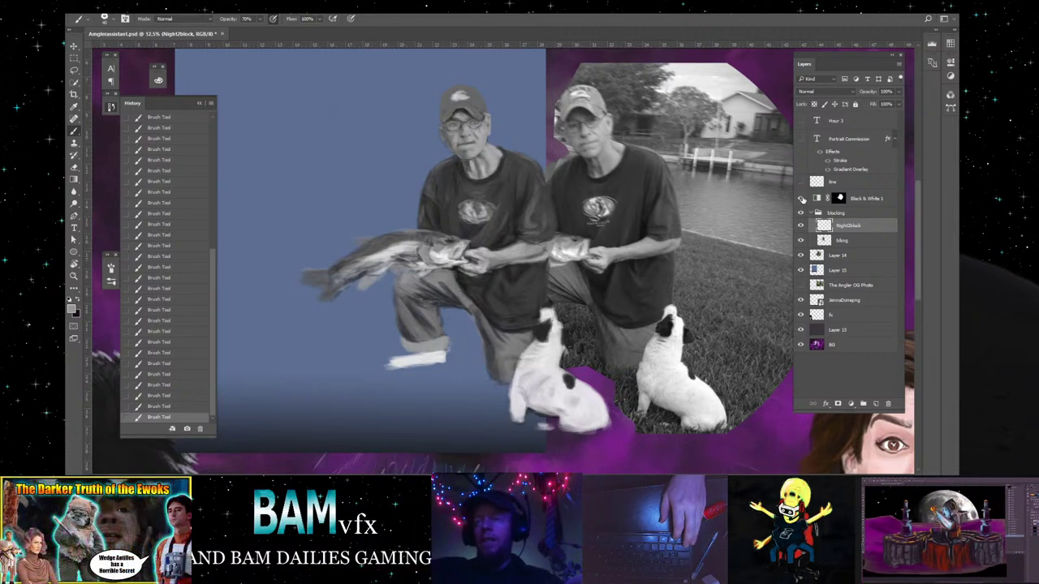
# - Hide the Black & White 1 adjustment and add a new layer above the blocking group in Color blend mode
pyautogui.click(802, 199)
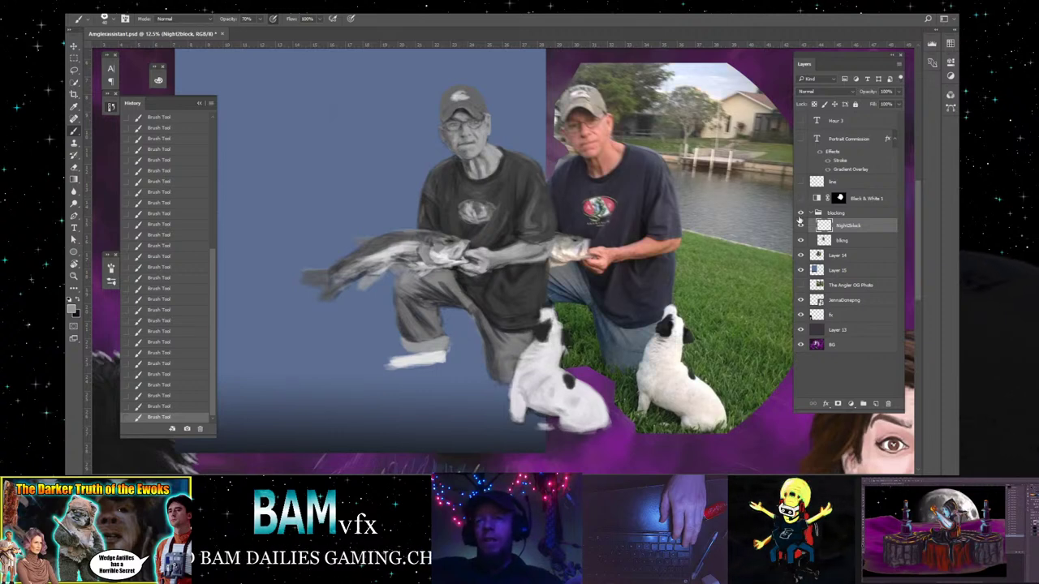
pyautogui.click(857, 213)
pyautogui.click(875, 404)
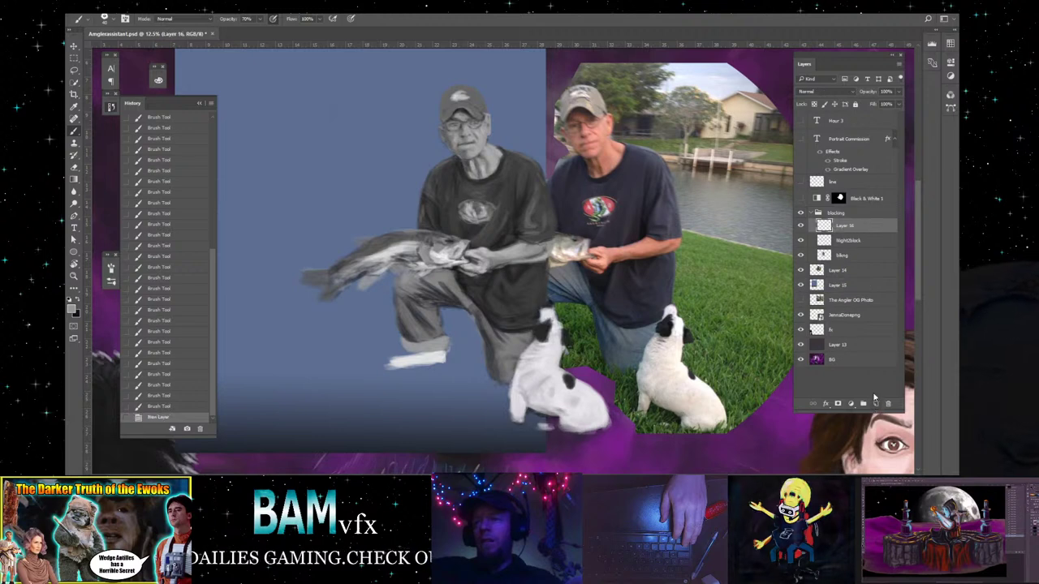
pyautogui.moveTo(859, 226); pyautogui.dragTo(856, 206)
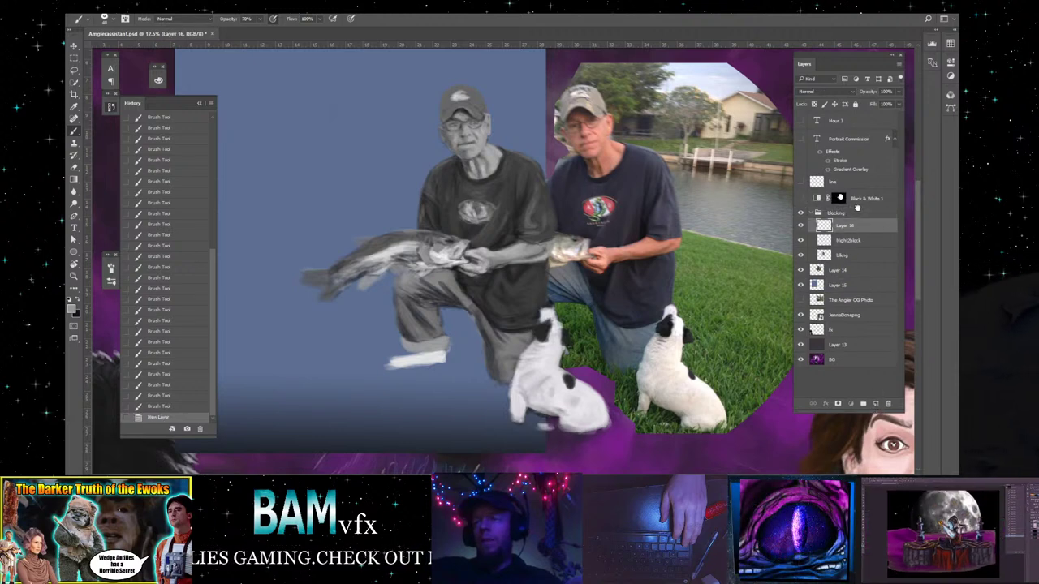
pyautogui.click(827, 91)
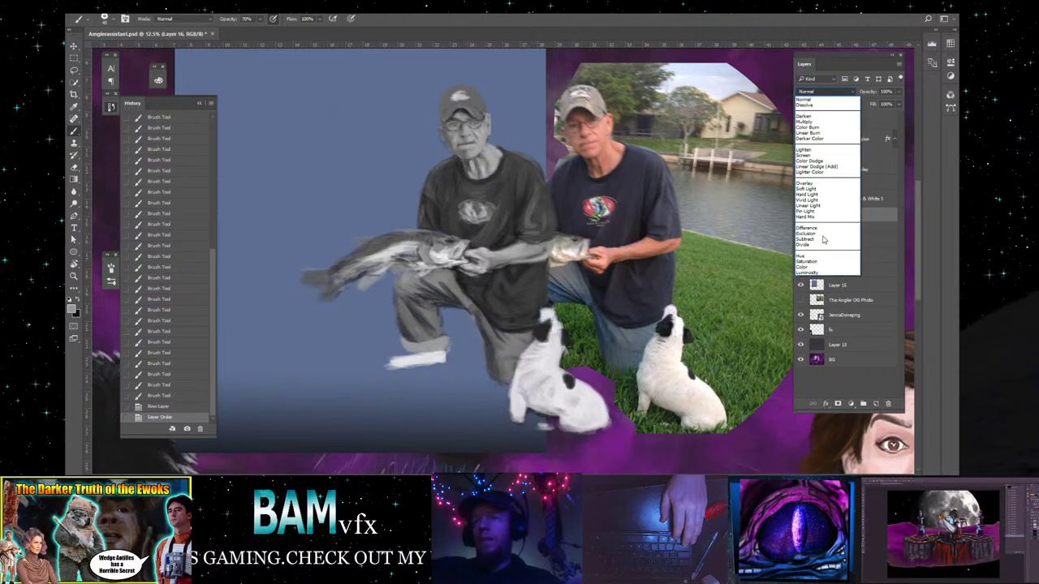
pyautogui.click(820, 270)
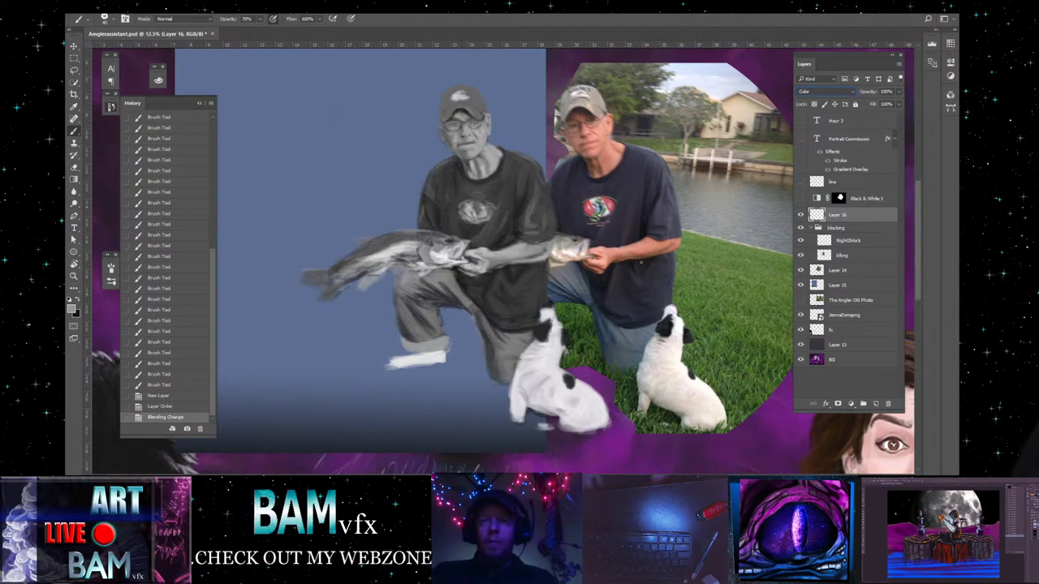
# - Sample the skin tone from the reference photo's forearm and tint the upper part of the painted forearm
pyautogui.keyDown('alt'); pyautogui.click(651, 271); pyautogui.keyUp('alt')
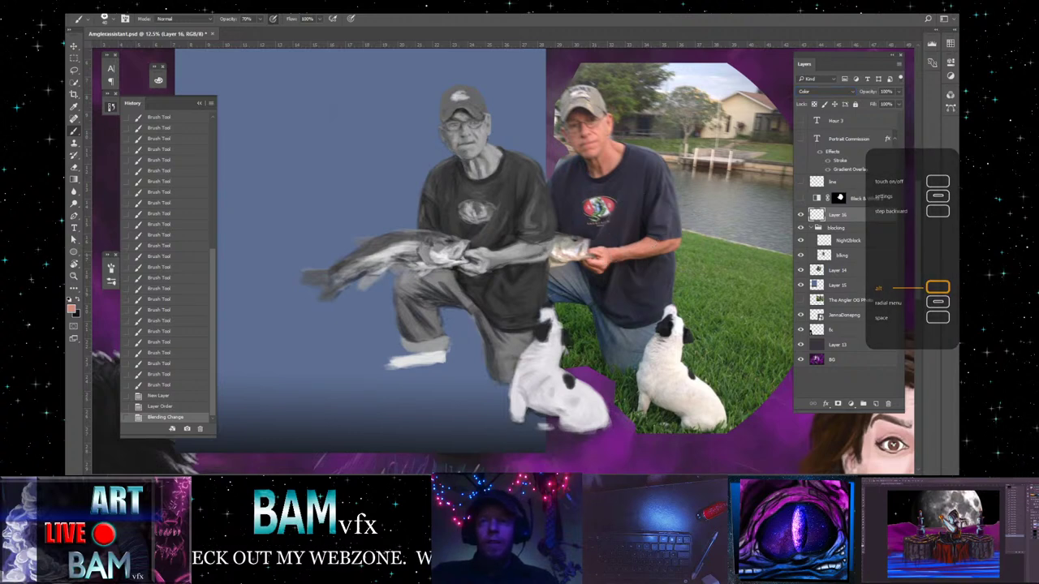
pyautogui.moveTo(540, 250)
pyautogui.mouseDown()
pyautogui.moveTo(491, 257)
pyautogui.moveTo(528, 249)
pyautogui.mouseUp()
# - Sample the lighter pink skin tone from the reference hand and tint the painted hand holding the fish
pyautogui.keyDown('alt'); pyautogui.click(615, 250); pyautogui.keyUp('alt')
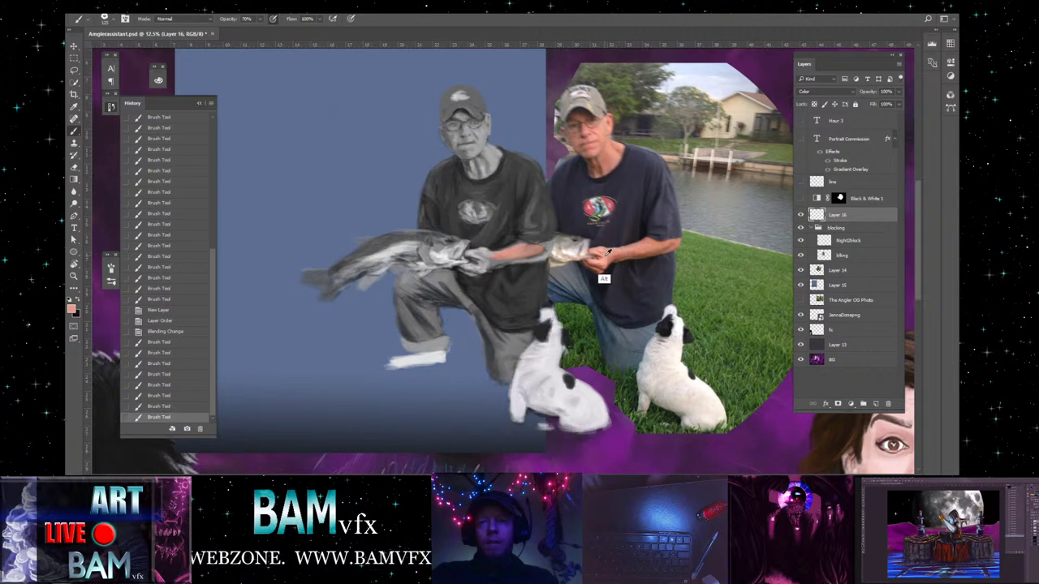
pyautogui.keyDown('alt'); pyautogui.click(605, 257); pyautogui.keyUp('alt')
pyautogui.click(483, 261)
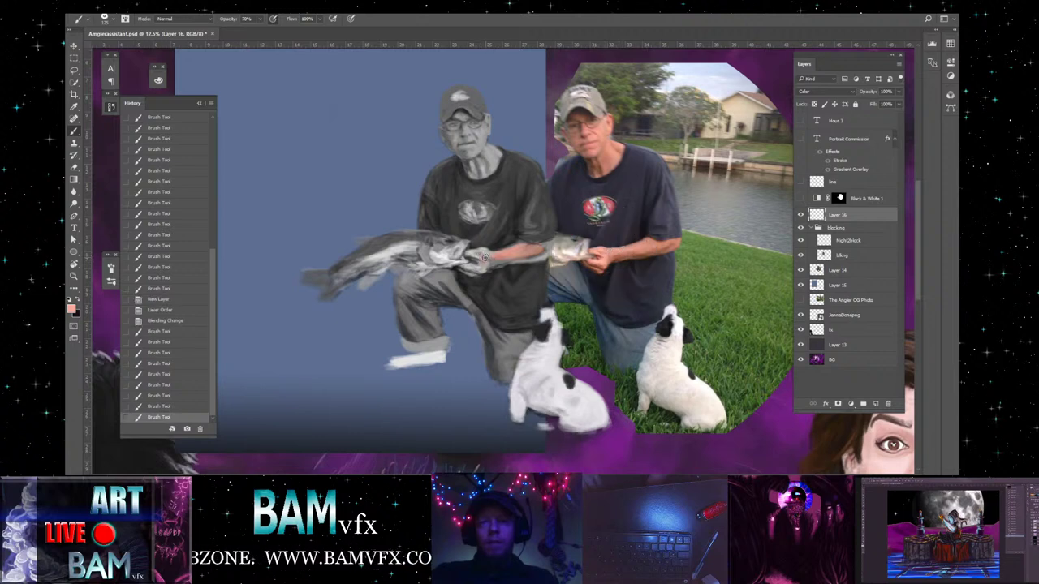
pyautogui.click(484, 260)
pyautogui.click(482, 264)
pyautogui.click(482, 268)
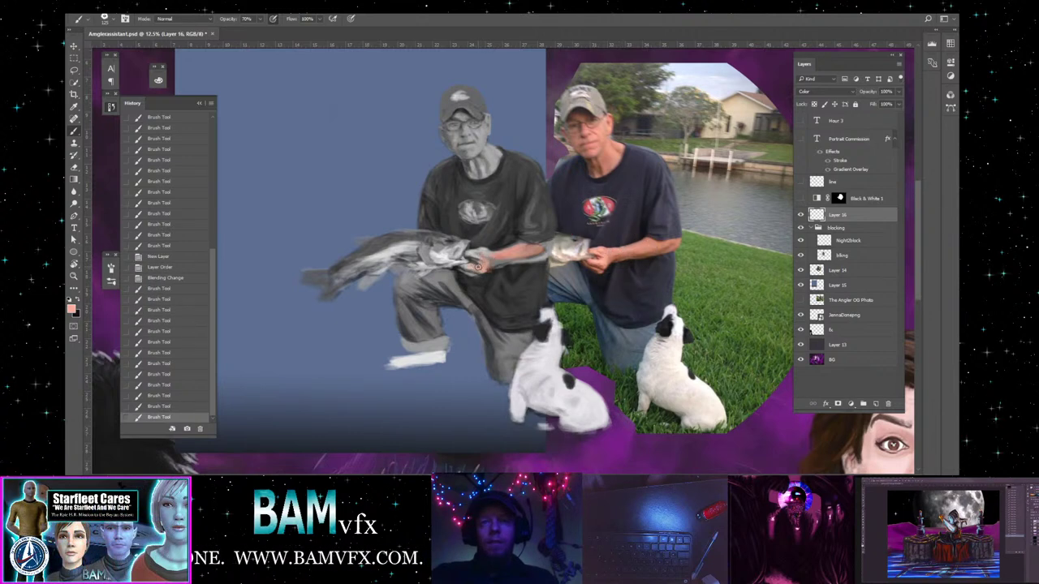
pyautogui.click(481, 267)
pyautogui.click(480, 265)
pyautogui.click(479, 263)
pyautogui.click(479, 263)
pyautogui.click(482, 257)
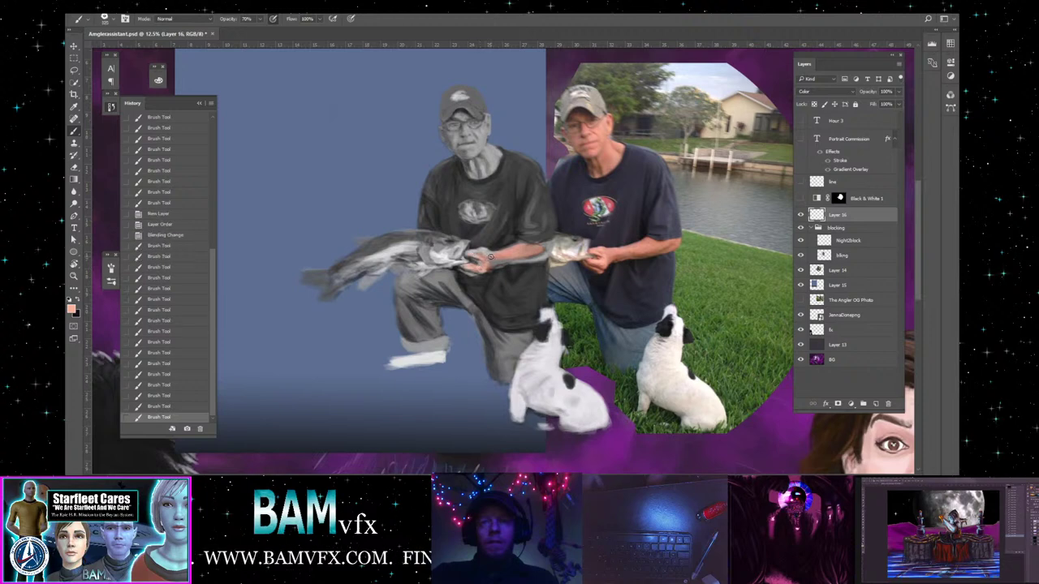
pyautogui.click(484, 256)
pyautogui.click(485, 254)
pyautogui.click(487, 253)
pyautogui.click(488, 253)
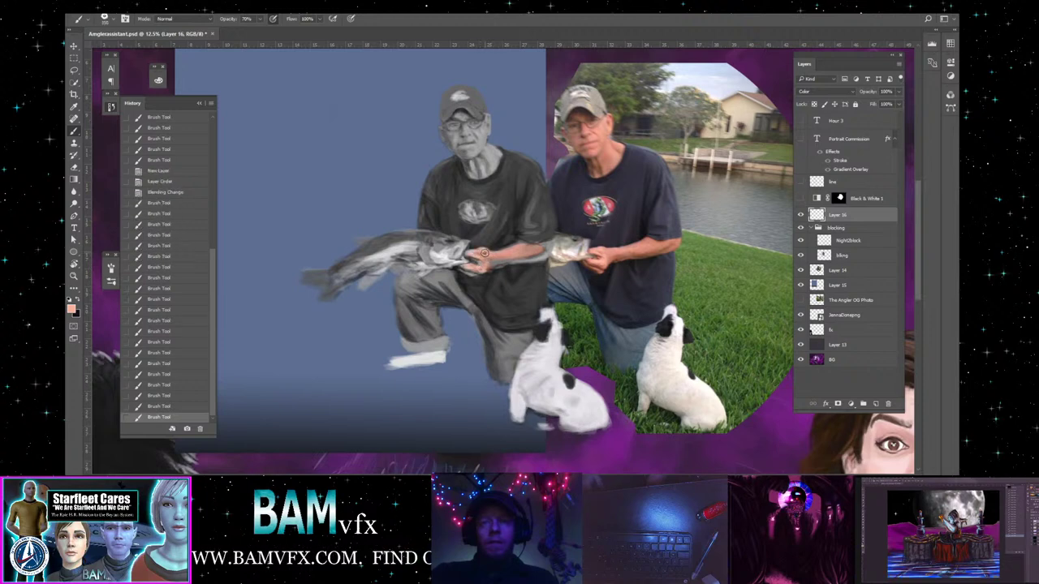
# - Extend the pink skin tint from the painted wrist along the forearm toward the elbow
pyautogui.click(490, 256)
pyautogui.click(494, 258)
pyautogui.click(497, 260)
pyautogui.click(505, 256)
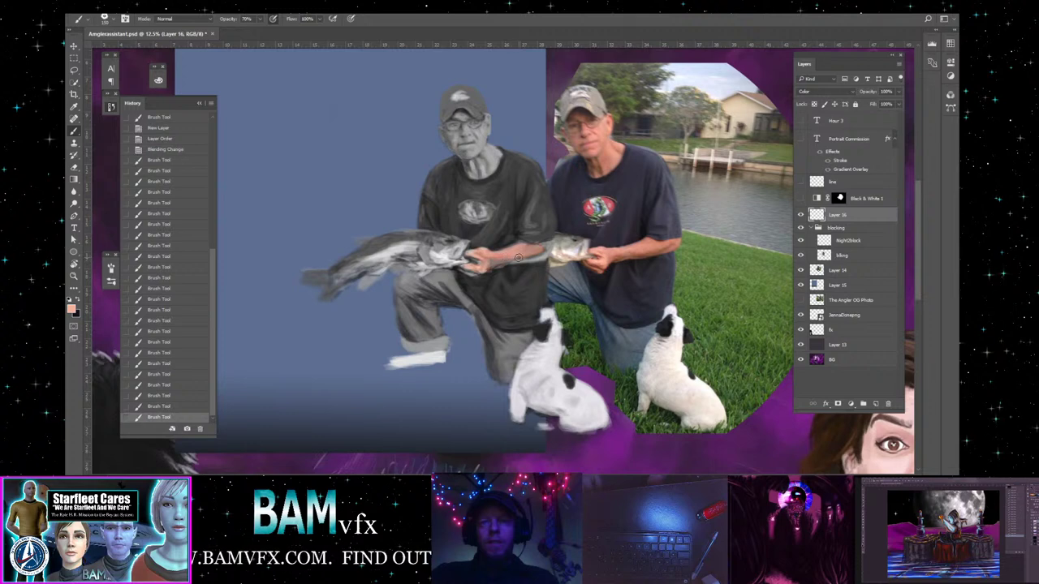
pyautogui.click(509, 256)
pyautogui.click(513, 254)
pyautogui.click(517, 251)
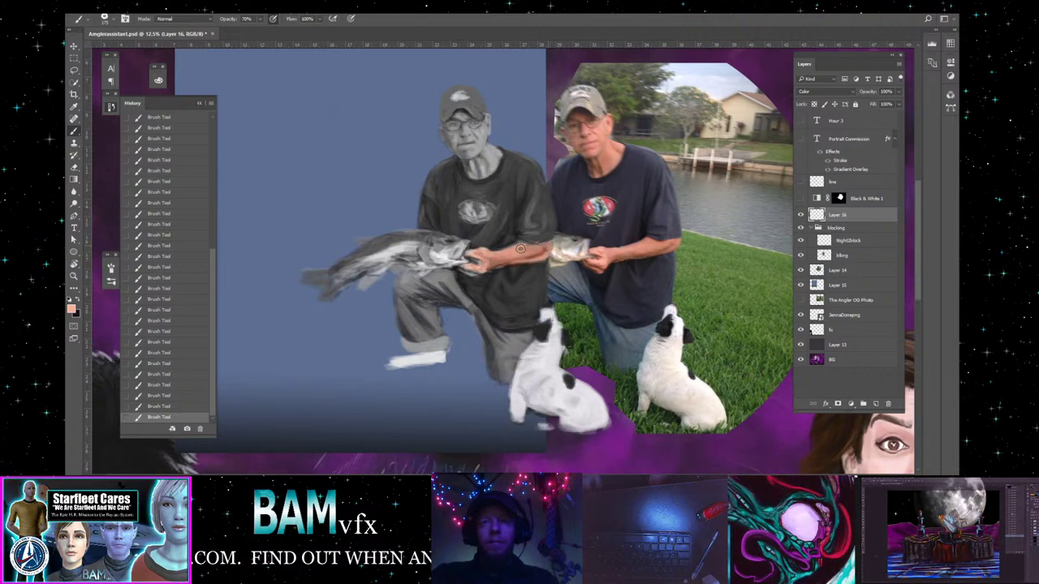
# - Tint the painted shirt navy, the face and neck in skin tones, and the cap blue, sampling each colour from the reference photo
pyautogui.keyDown('alt'); pyautogui.click(666, 221); pyautogui.keyUp('alt')
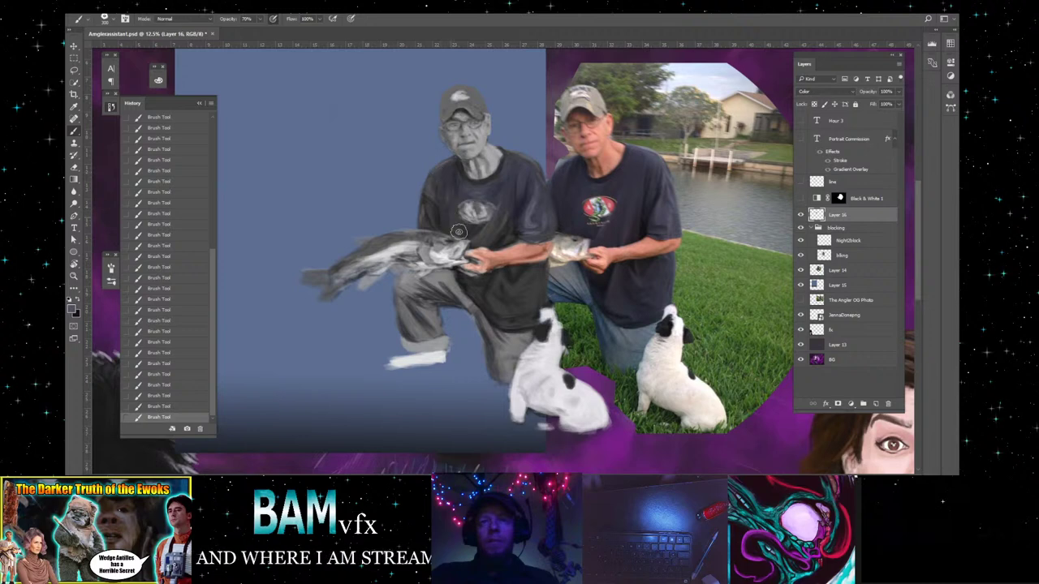
pyautogui.keyDown('alt'); pyautogui.click(609, 152); pyautogui.keyUp('alt')
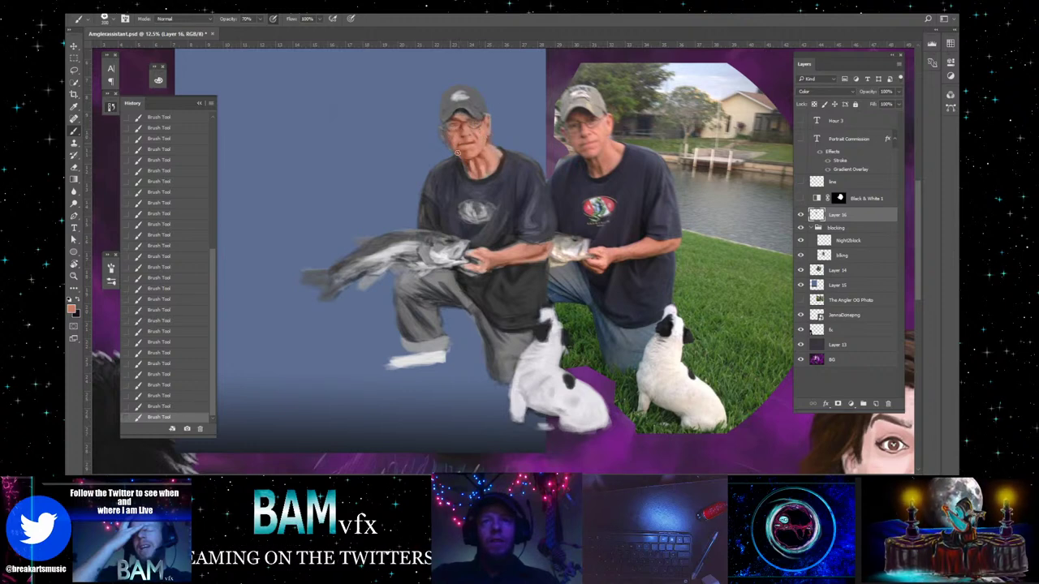
pyautogui.keyDown('alt'); pyautogui.click(602, 127); pyautogui.keyUp('alt')
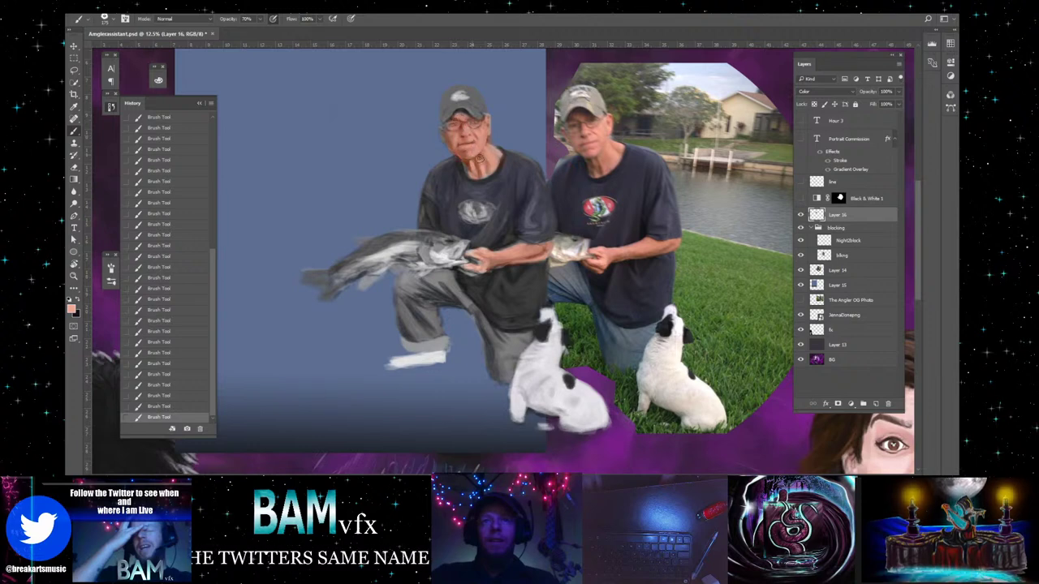
pyautogui.keyDown('alt'); pyautogui.click(626, 351); pyautogui.keyUp('alt')
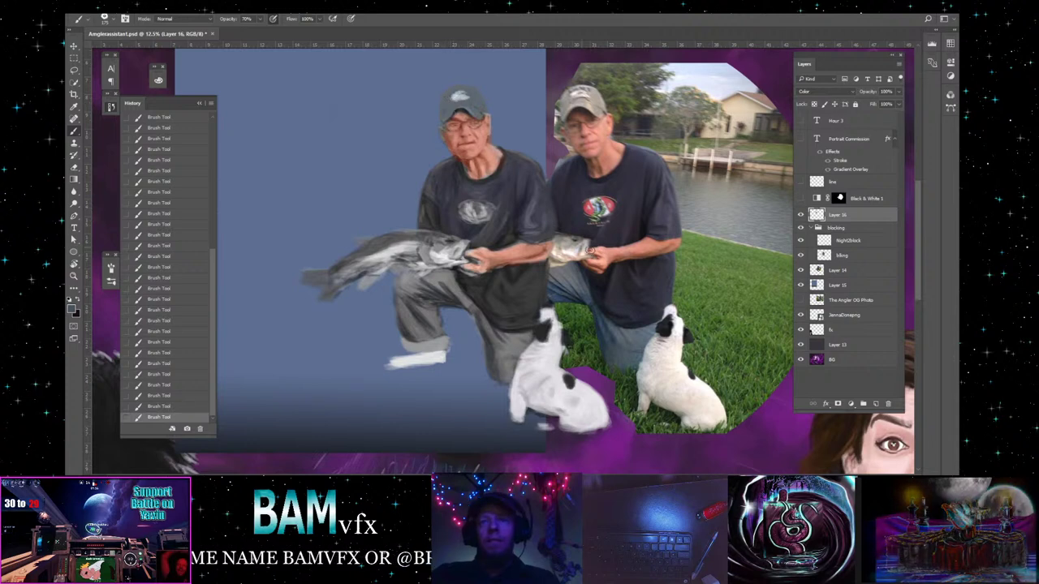
# - Sample green from the reference photo's grass and tint the painted fish's back, body and head
pyautogui.keyDown('alt'); pyautogui.click(691, 316); pyautogui.keyUp('alt')
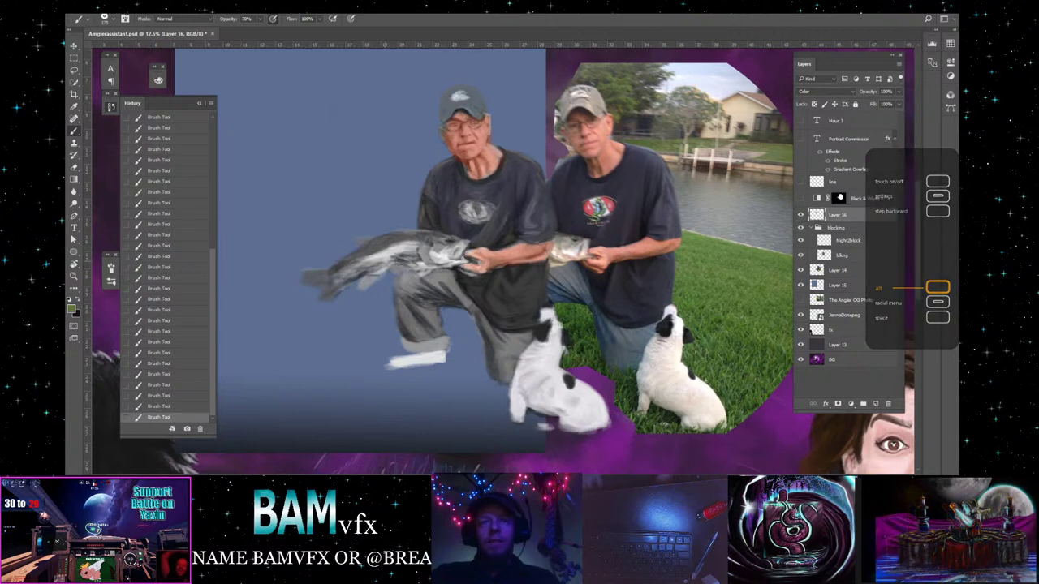
pyautogui.moveTo(444, 250); pyautogui.dragTo(438, 241)
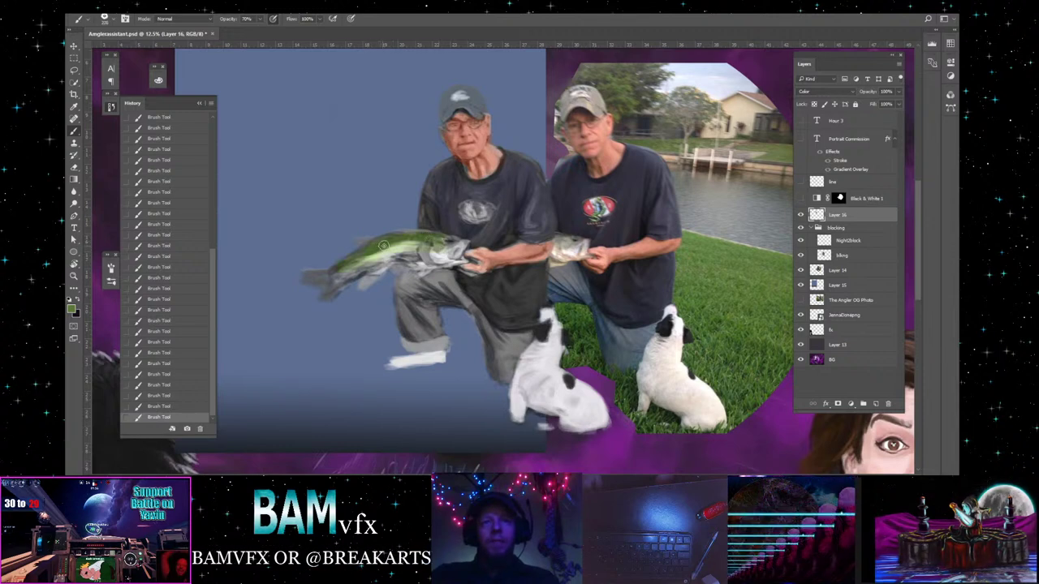
pyautogui.moveTo(344, 273)
pyautogui.mouseDown()
pyautogui.moveTo(440, 247)
pyautogui.moveTo(384, 253)
pyautogui.moveTo(448, 253)
pyautogui.moveTo(407, 250)
pyautogui.moveTo(437, 254)
pyautogui.mouseUp()
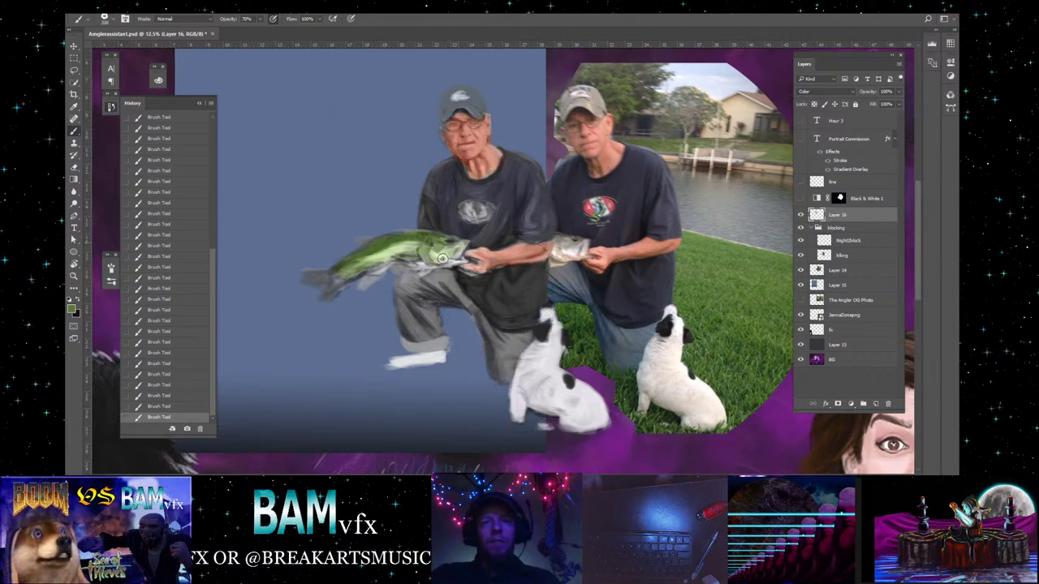
# - Tint the fish's underside with a sampled pinkish tone and the painted trousers with denim blue sampled from the reference jeans
pyautogui.keyDown('alt'); pyautogui.click(571, 267); pyautogui.keyUp('alt')
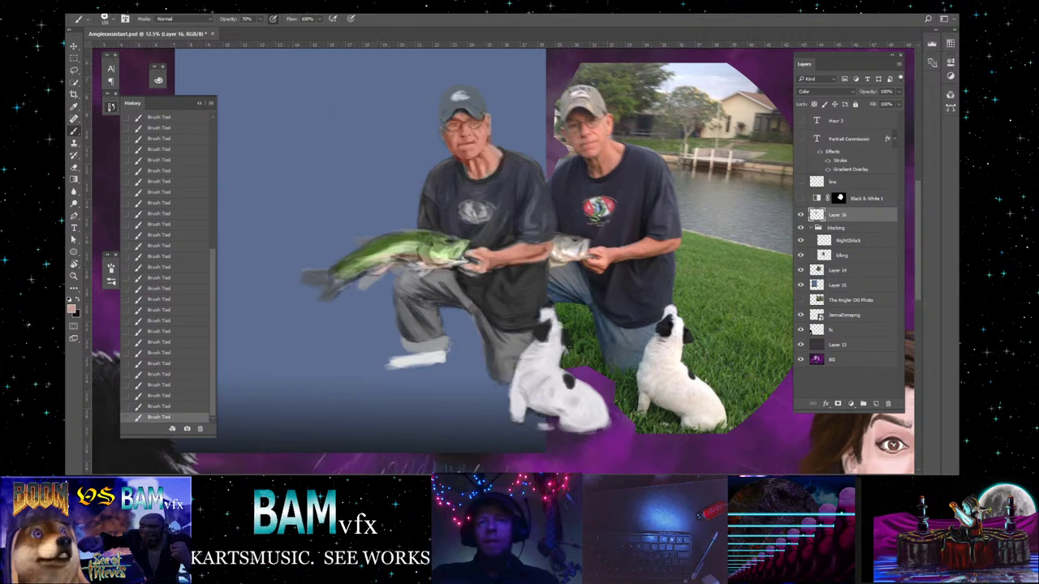
pyautogui.keyDown('alt'); pyautogui.click(573, 277); pyautogui.keyUp('alt')
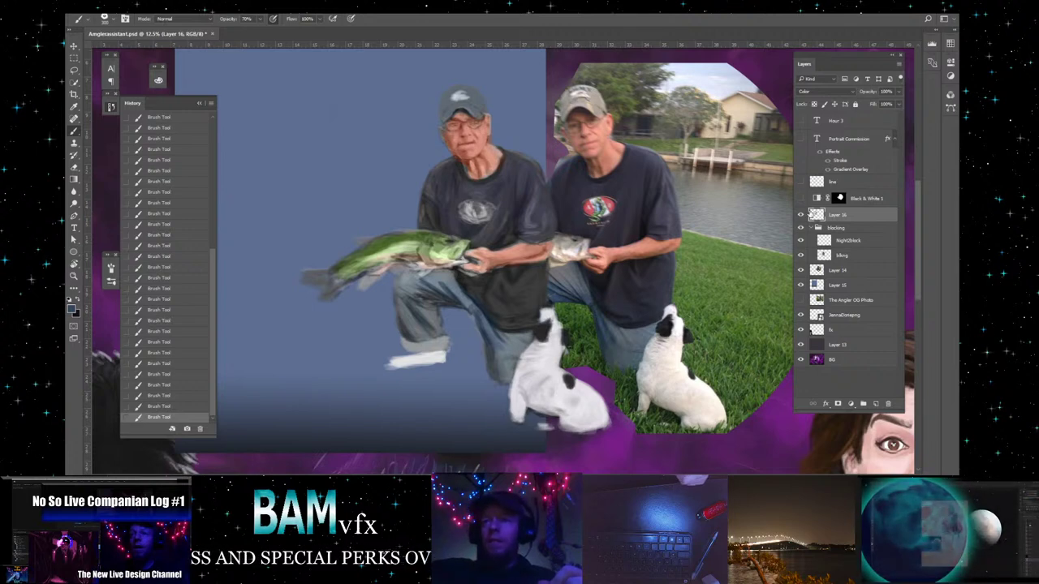
# - Hide the Color layer, Layer 16, and move the blocking group away from the reference photo to uncover the reference fish
pyautogui.press('0')
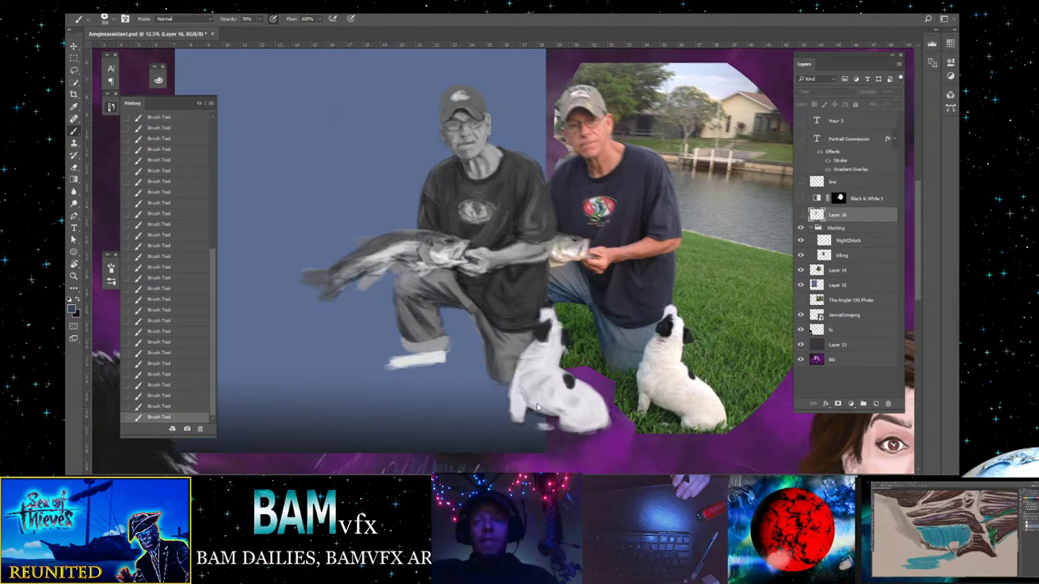
pyautogui.click(874, 229)
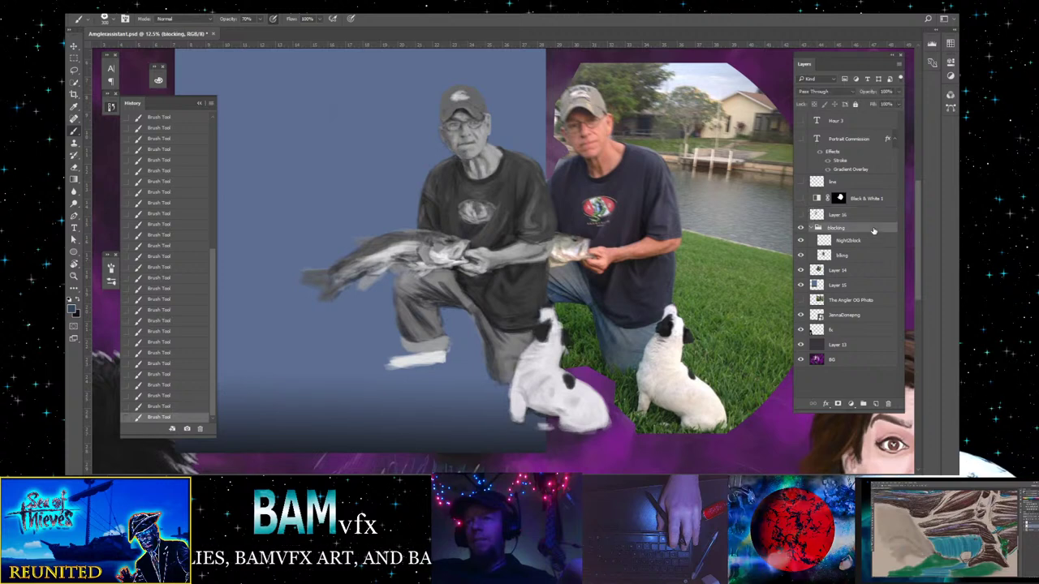
pyautogui.click(74, 46)
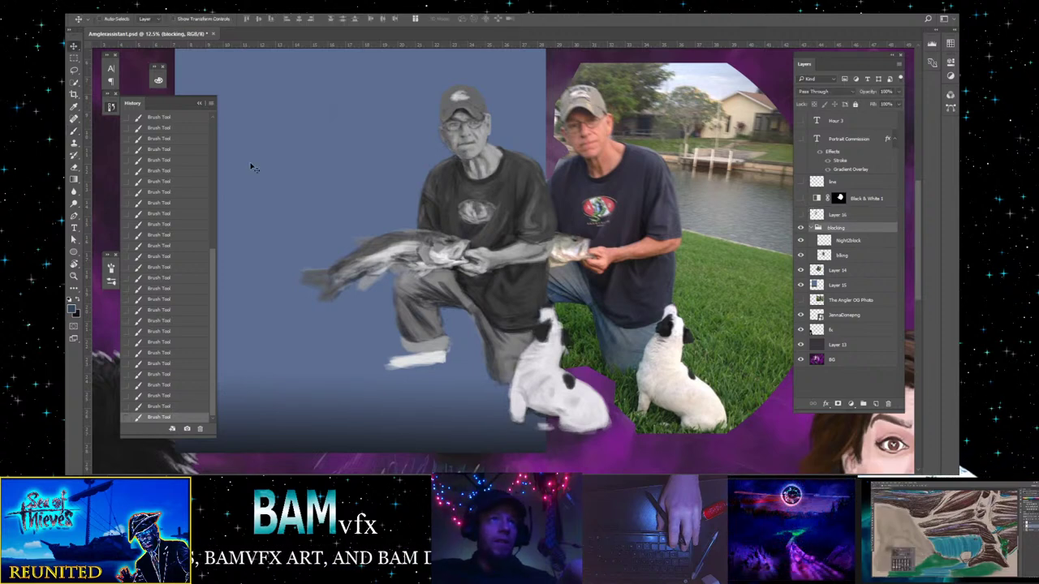
pyautogui.moveTo(525, 283)
pyautogui.mouseDown()
pyautogui.moveTo(509, 292)
pyautogui.moveTo(429, 291)
pyautogui.mouseUp()
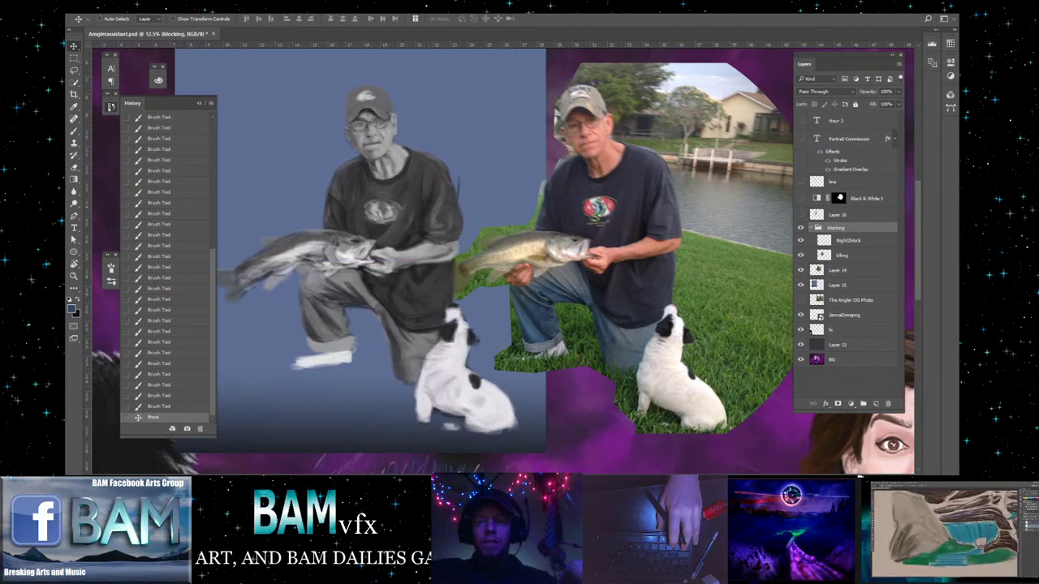
pyautogui.hscroll(-3, 504, 258)
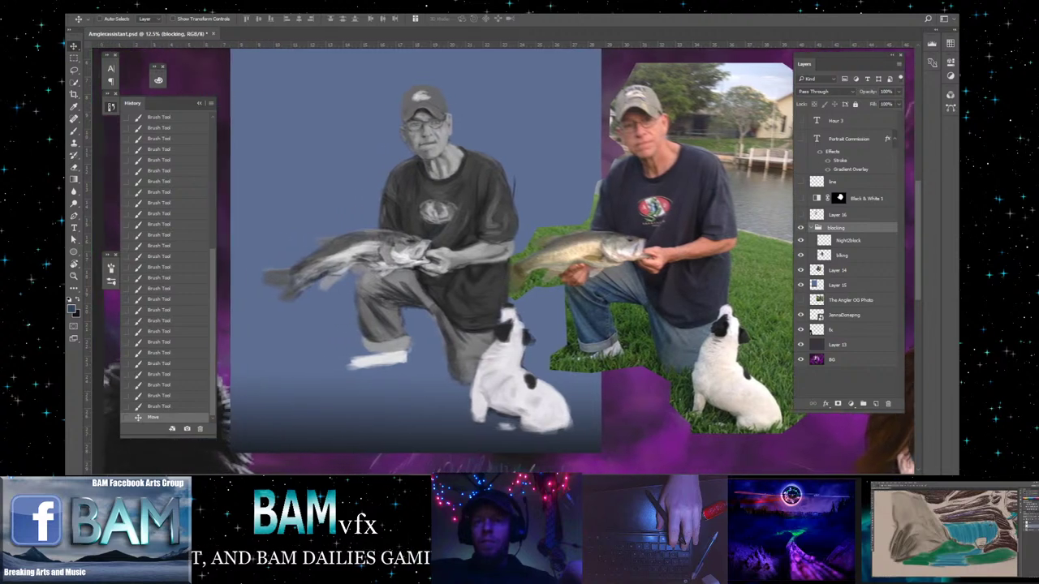
pyautogui.hscroll(-1, 504, 431)
pyautogui.moveTo(534, 403); pyautogui.dragTo(518, 395)
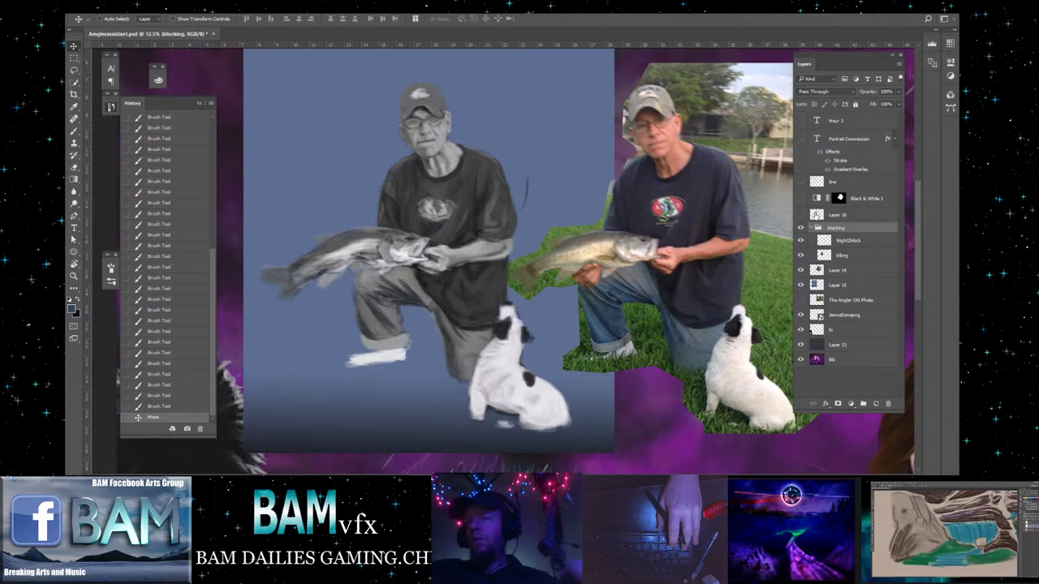
# - Show the Black & White 1 adjustment again and make the Night2block layer active for brush painting
pyautogui.click(800, 198)
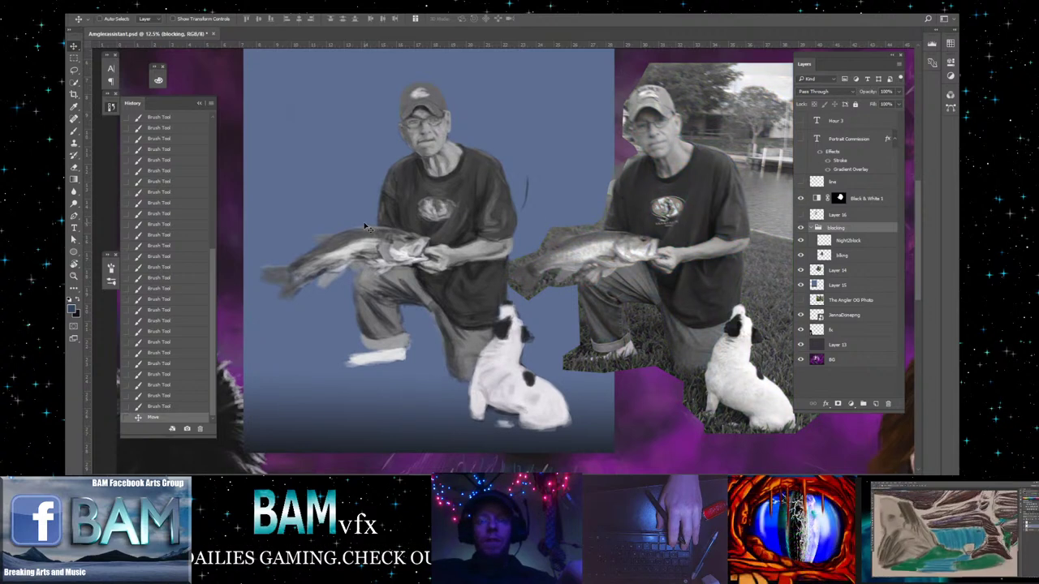
pyautogui.click(74, 132)
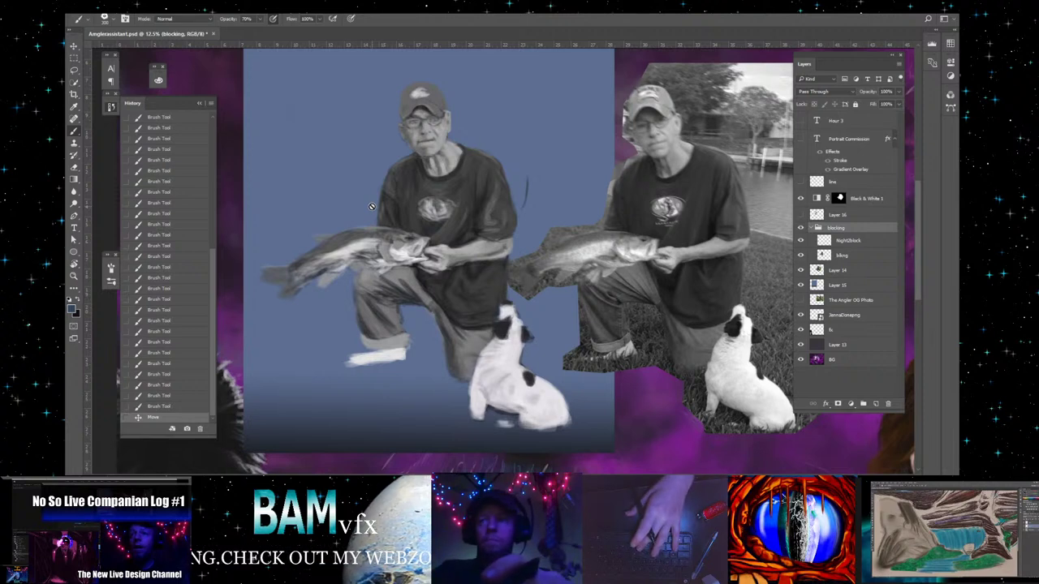
pyautogui.click(862, 242)
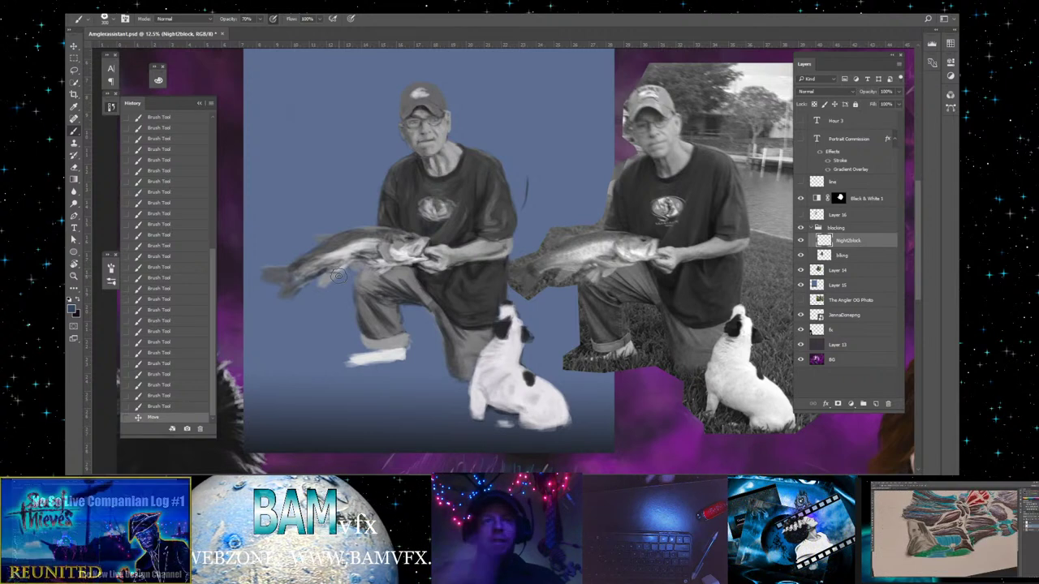
# - Paint small dark grey strokes on the fish's body where it narrows into the tail
pyautogui.press('alt')
pyautogui.keyDown('alt'); pyautogui.rightClick(298, 262); pyautogui.keyUp('alt')
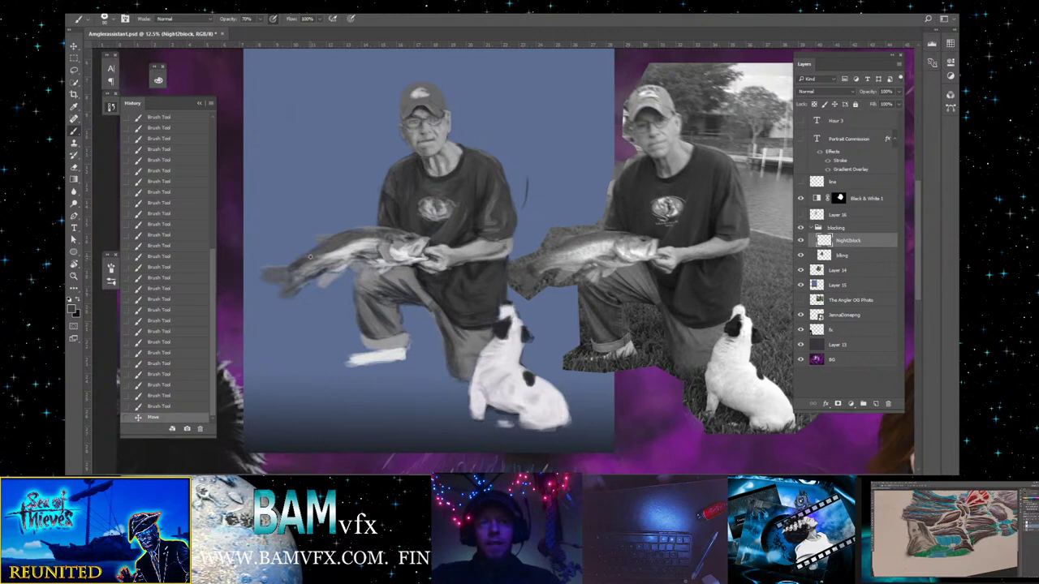
pyautogui.click(308, 257)
pyautogui.click(308, 255)
pyautogui.click(308, 256)
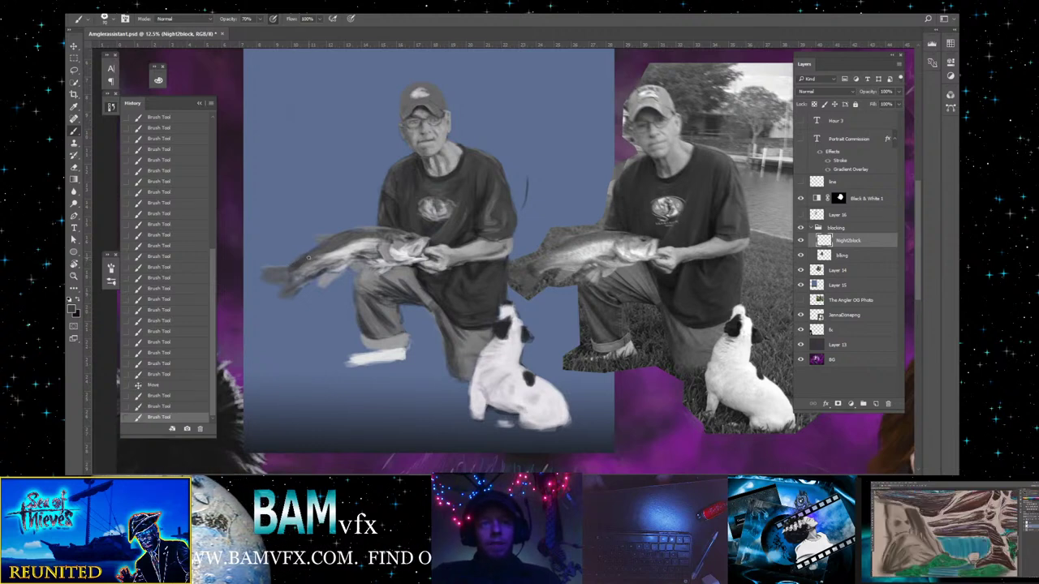
pyautogui.click(294, 263)
pyautogui.click(297, 272)
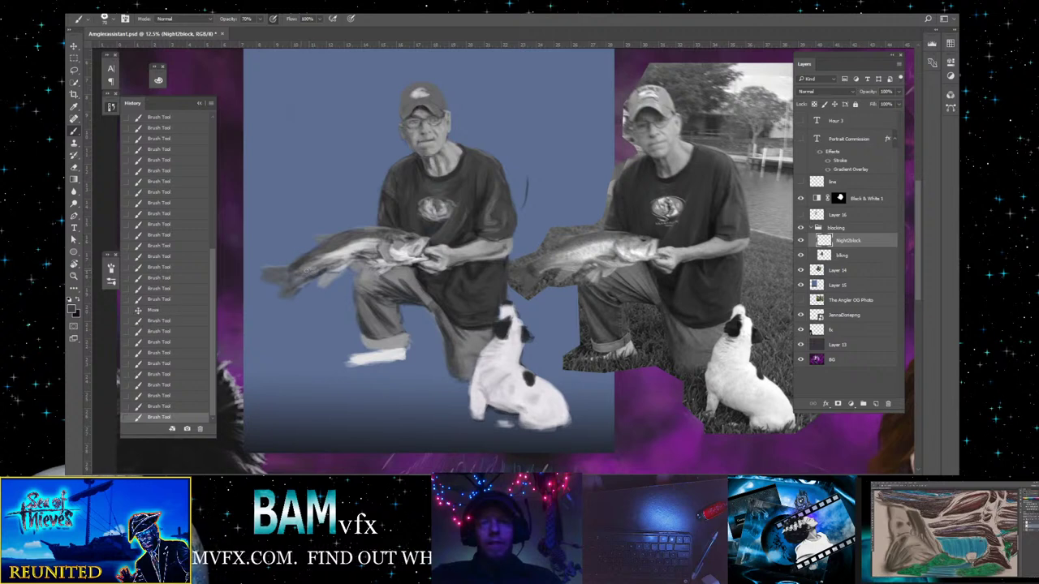
pyautogui.click(297, 274)
pyautogui.click(297, 276)
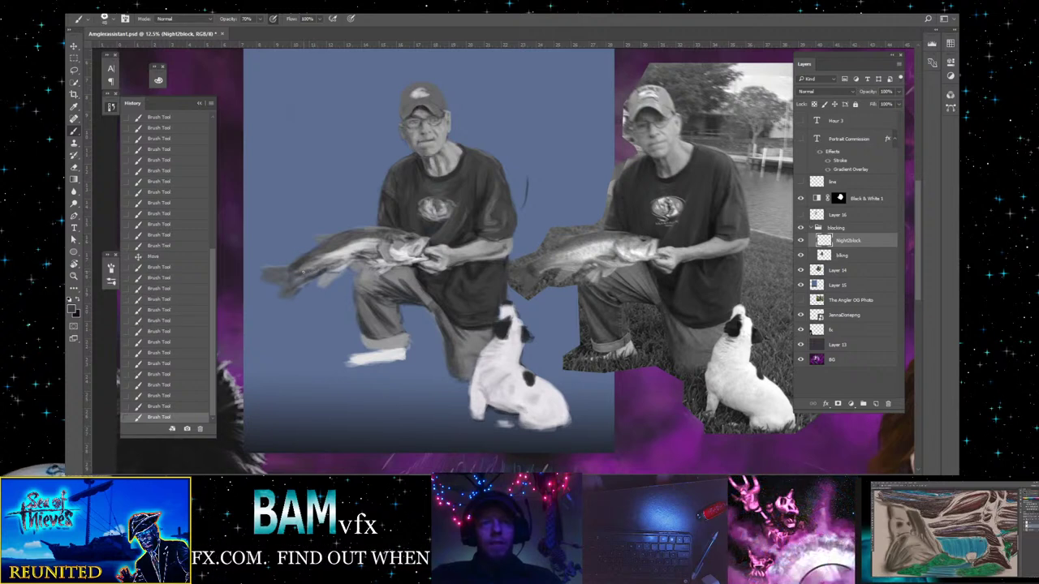
pyautogui.click(294, 272)
pyautogui.click(292, 271)
pyautogui.click(291, 271)
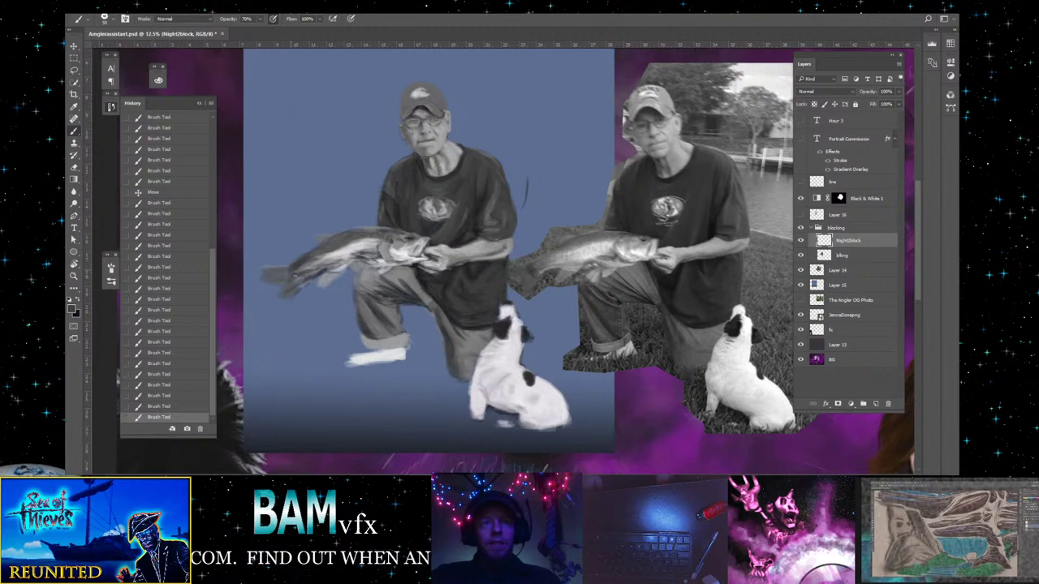
pyautogui.click(292, 272)
pyautogui.click(290, 271)
pyautogui.click(287, 271)
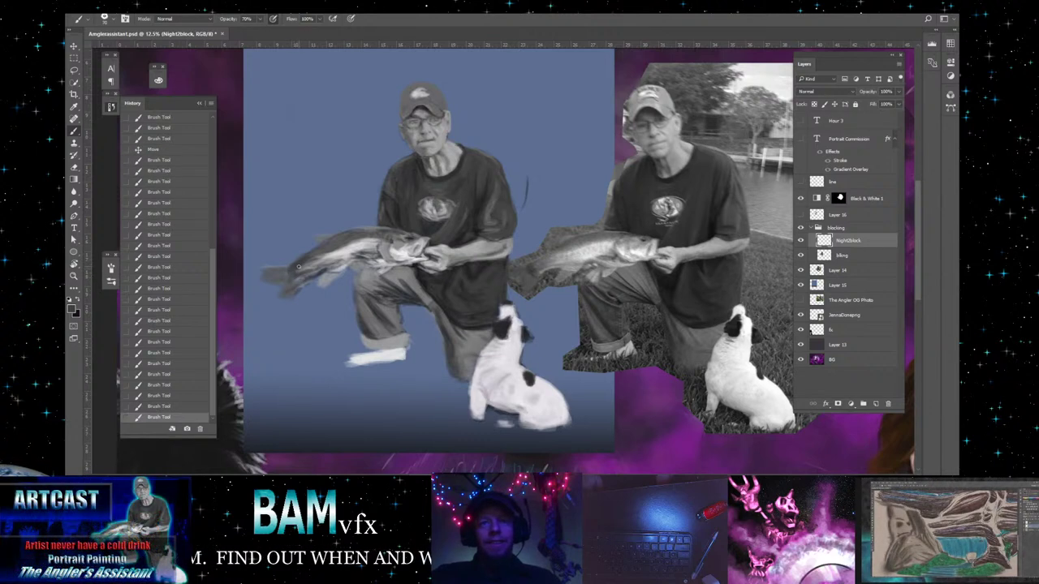
pyautogui.click(299, 267)
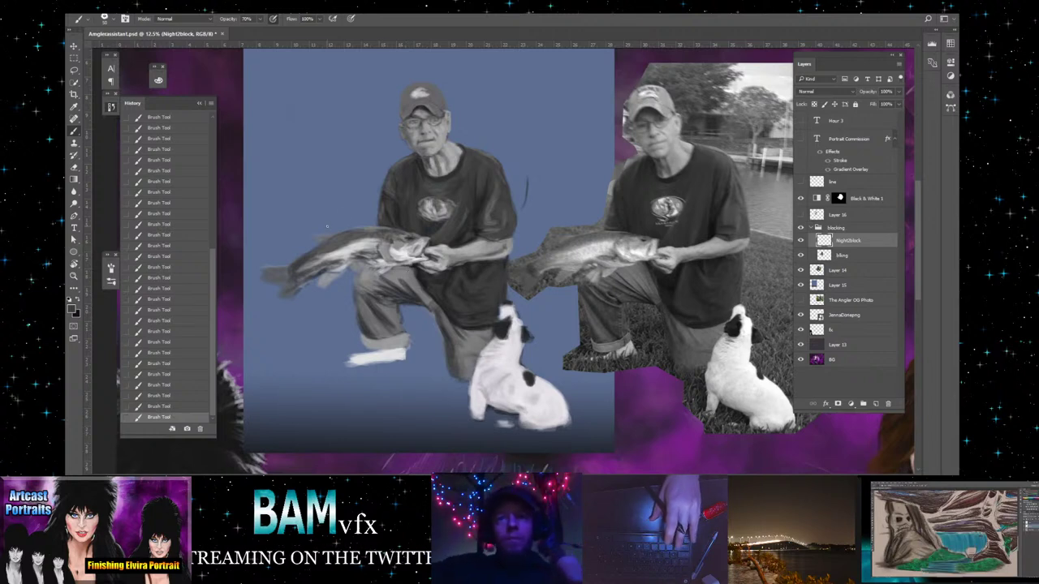
# - Zoom in to 33.3% around the fish and move the whole blocking group closer to the reference photo
pyautogui.click(75, 277)
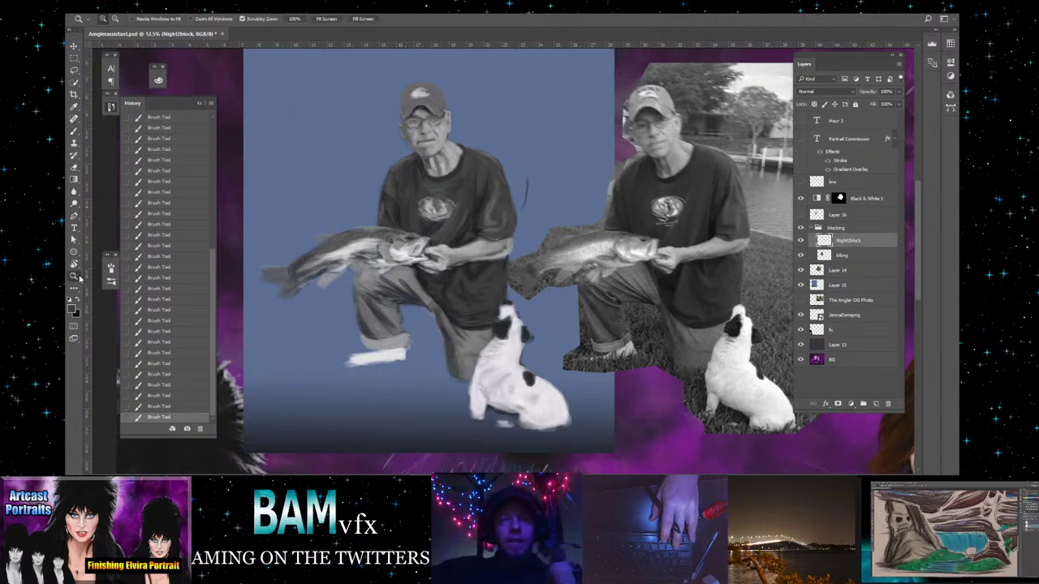
pyautogui.click(593, 265)
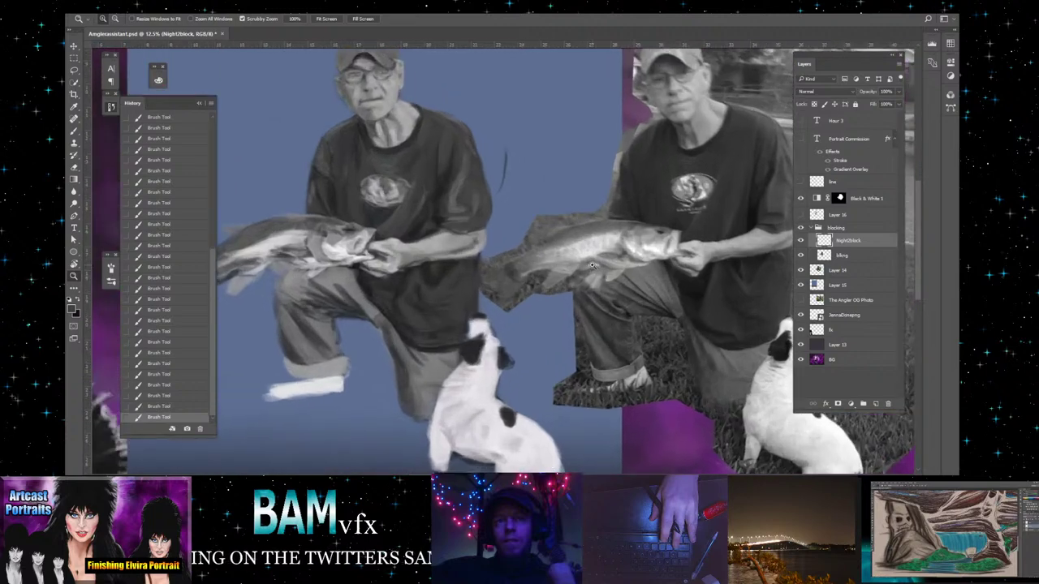
pyautogui.click(600, 269)
pyautogui.click(603, 271)
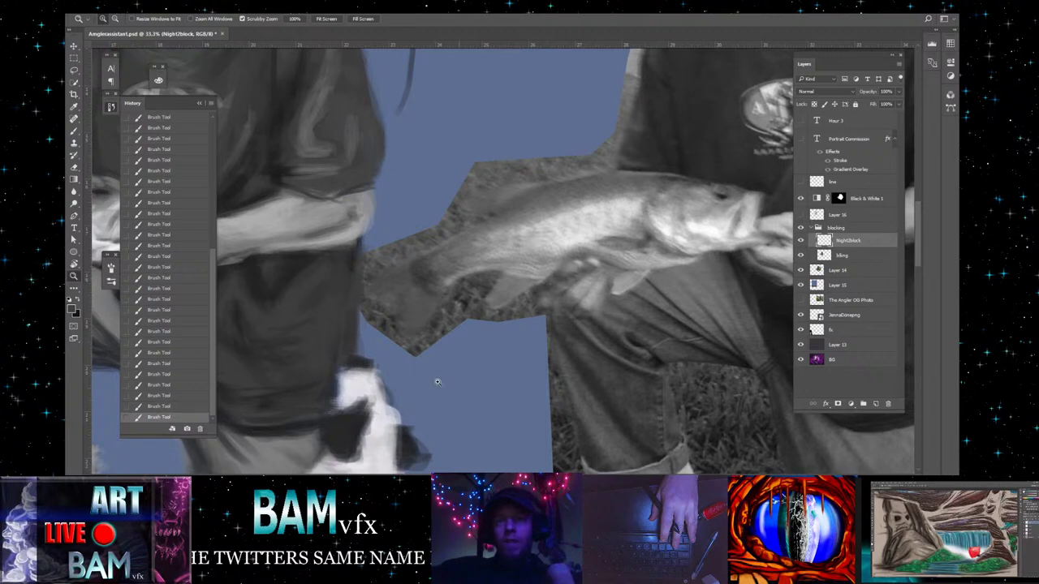
pyautogui.moveTo(300, 469); pyautogui.dragTo(477, 463)
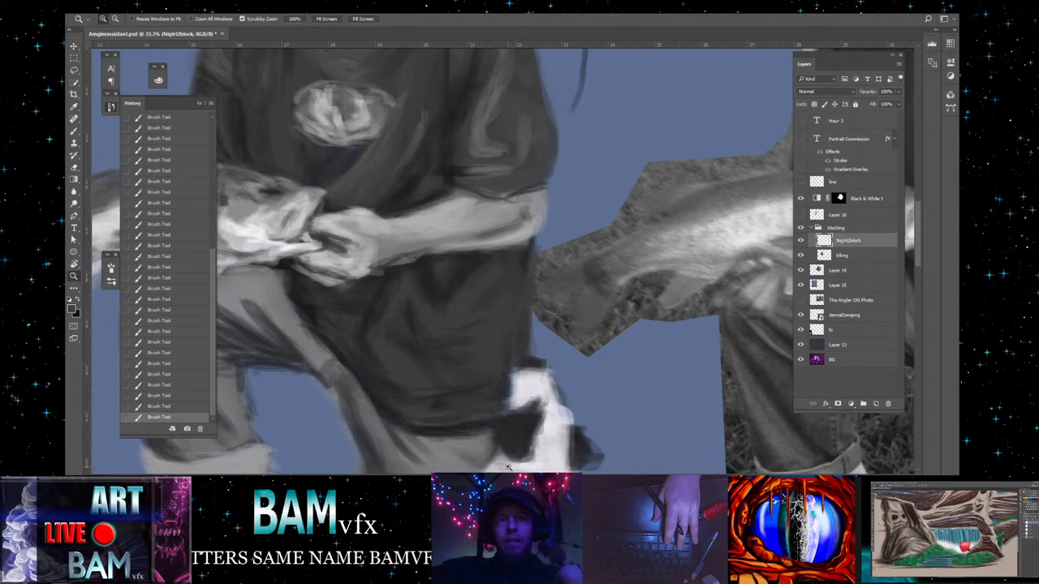
pyautogui.click(75, 47)
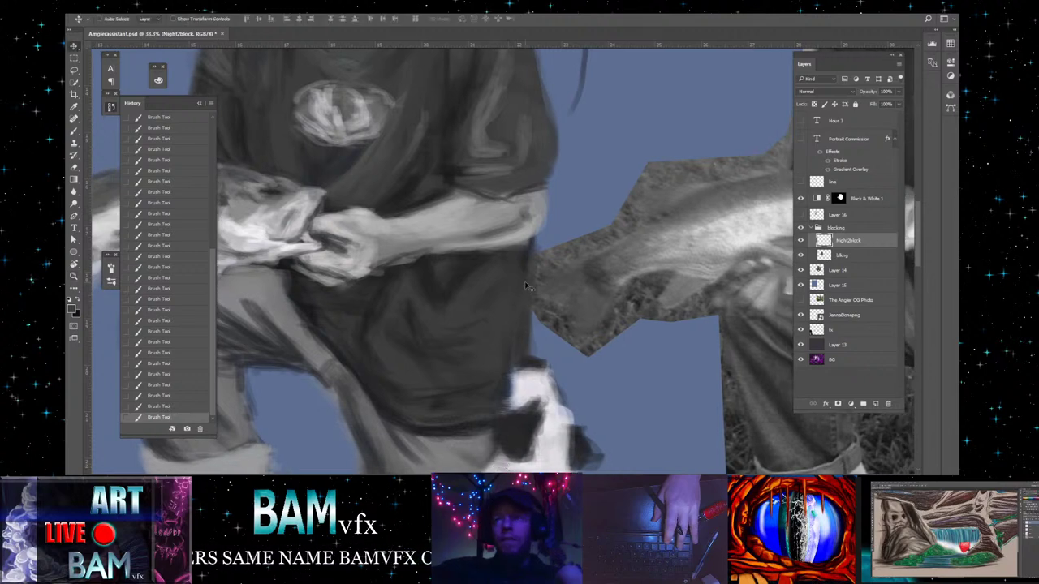
pyautogui.moveTo(481, 297); pyautogui.dragTo(493, 297)
pyautogui.hotkey('alt', ']')
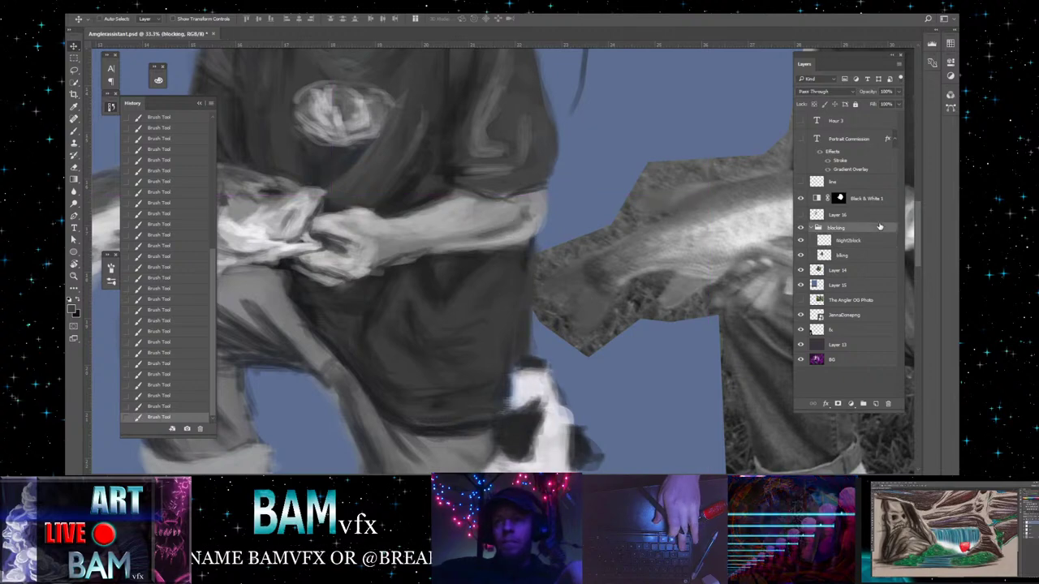
pyautogui.moveTo(355, 244); pyautogui.dragTo(509, 243)
pyautogui.hscroll(2, 487, 260)
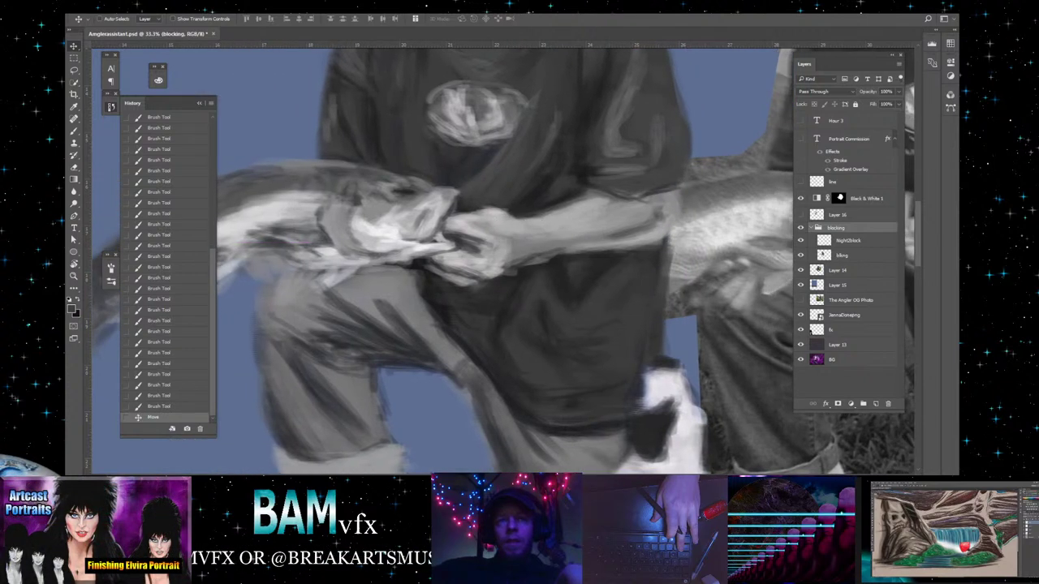
# - Collapse the History panel to uncover the fish's tail and switch back to the Brush tool
pyautogui.click(199, 103)
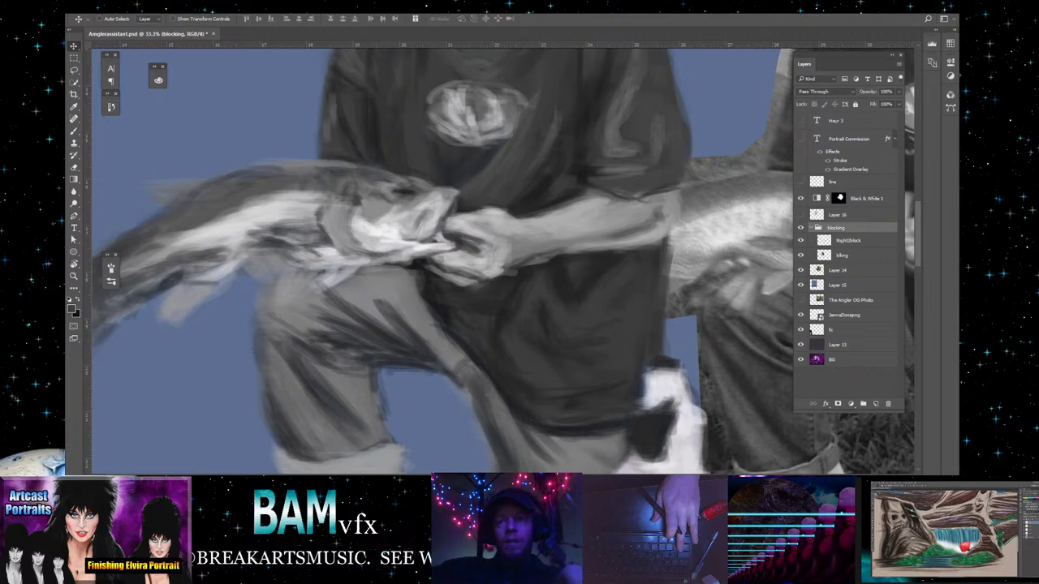
pyautogui.hscroll(2, 487, 259)
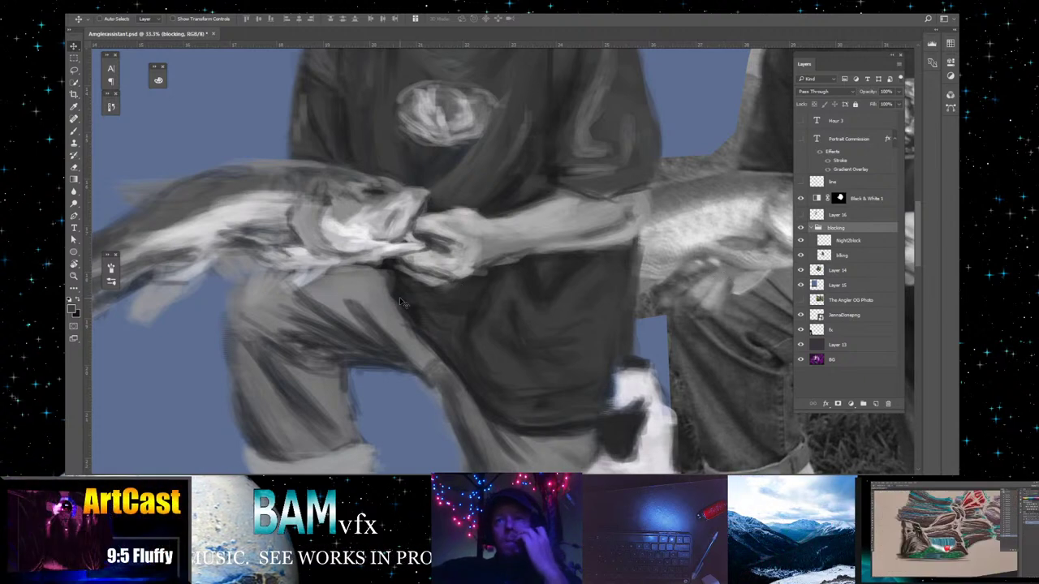
pyautogui.click(75, 130)
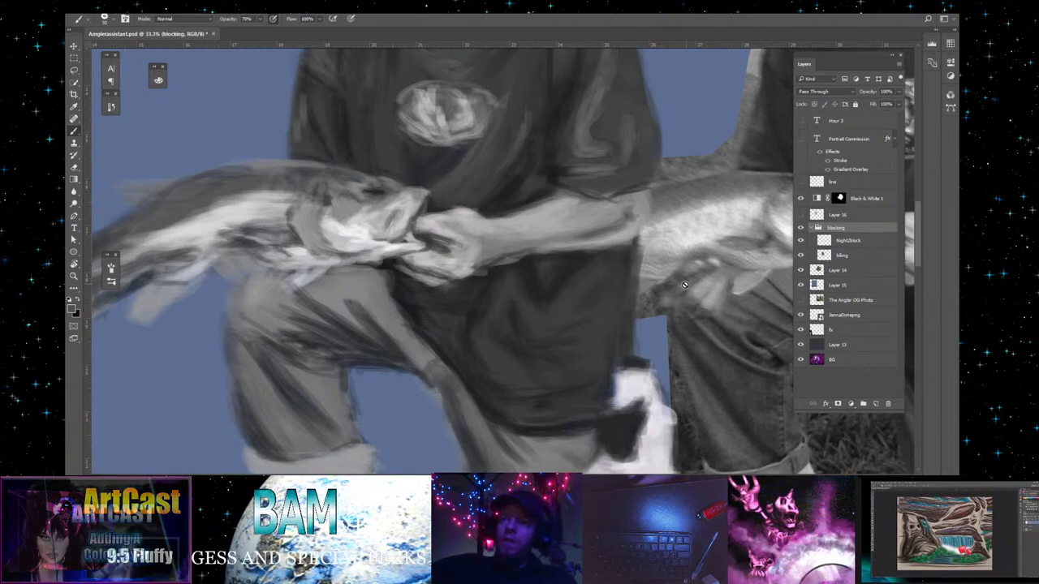
# - On the Night2block layer, block in the supporting hand beneath the fish's belly with greys sampled from the reference photo and the painting
pyautogui.click(864, 242)
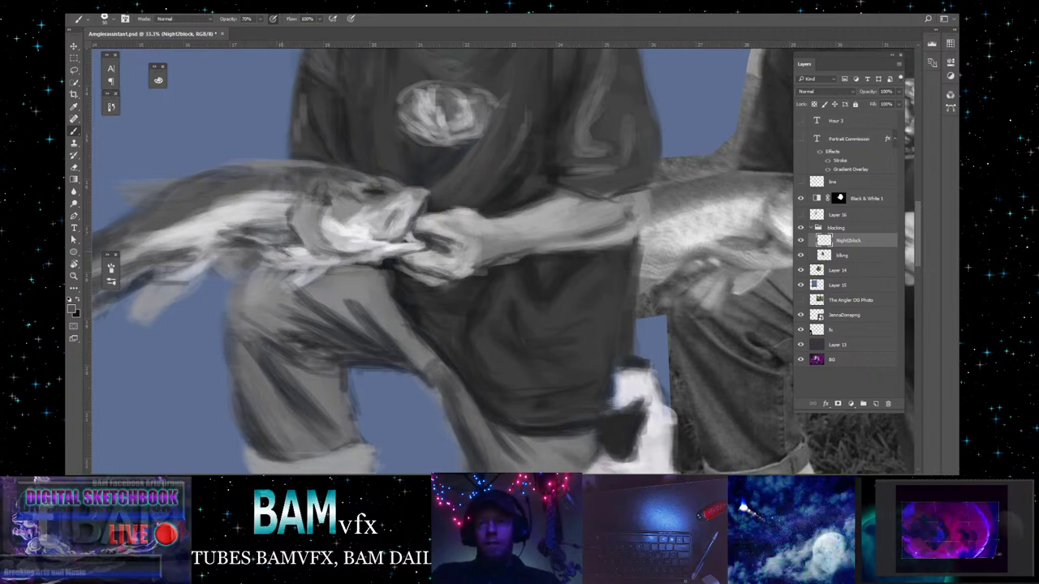
pyautogui.press(']')
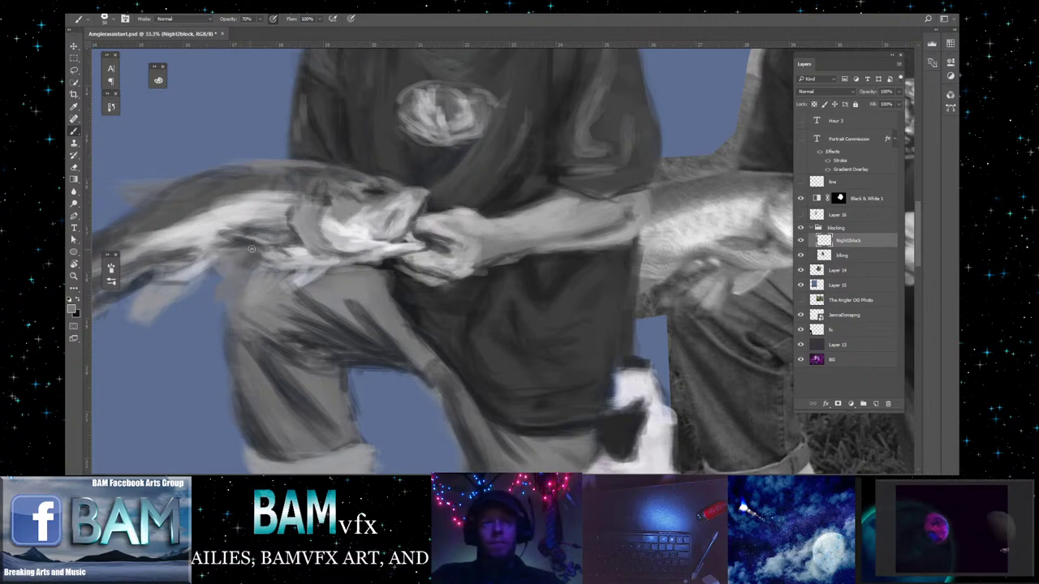
pyautogui.press('alt')
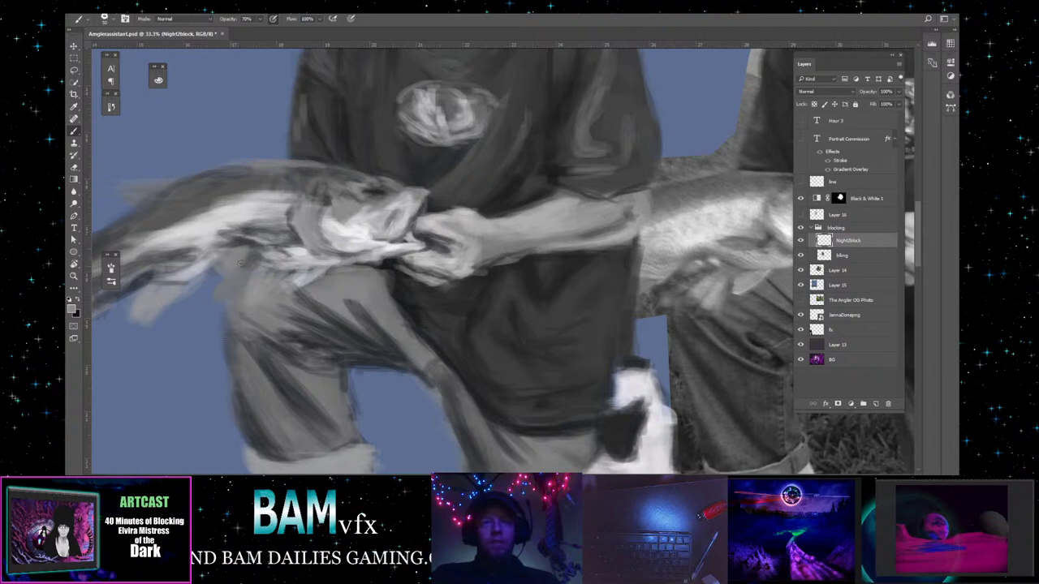
pyautogui.keyDown('alt'); pyautogui.click(676, 276); pyautogui.keyUp('alt')
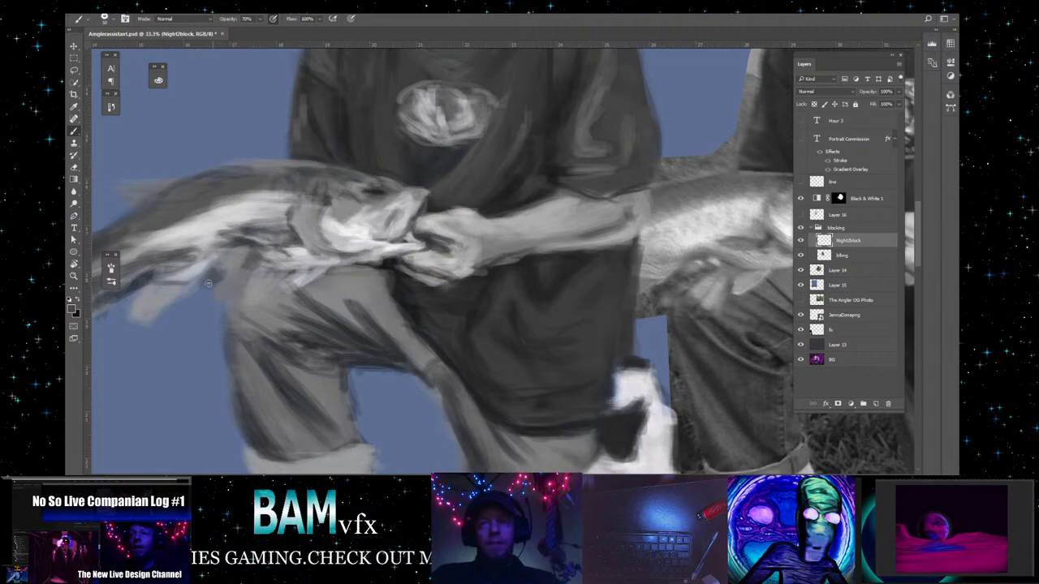
pyautogui.keyDown('alt'); pyautogui.click(711, 303); pyautogui.keyUp('alt')
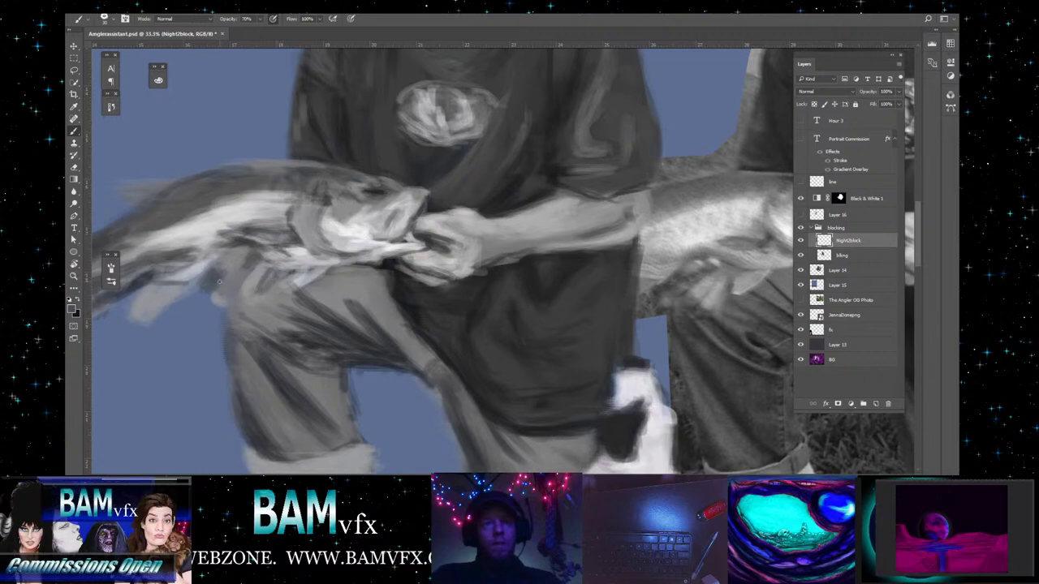
pyautogui.keyDown('alt'); pyautogui.click(269, 294); pyautogui.keyUp('alt')
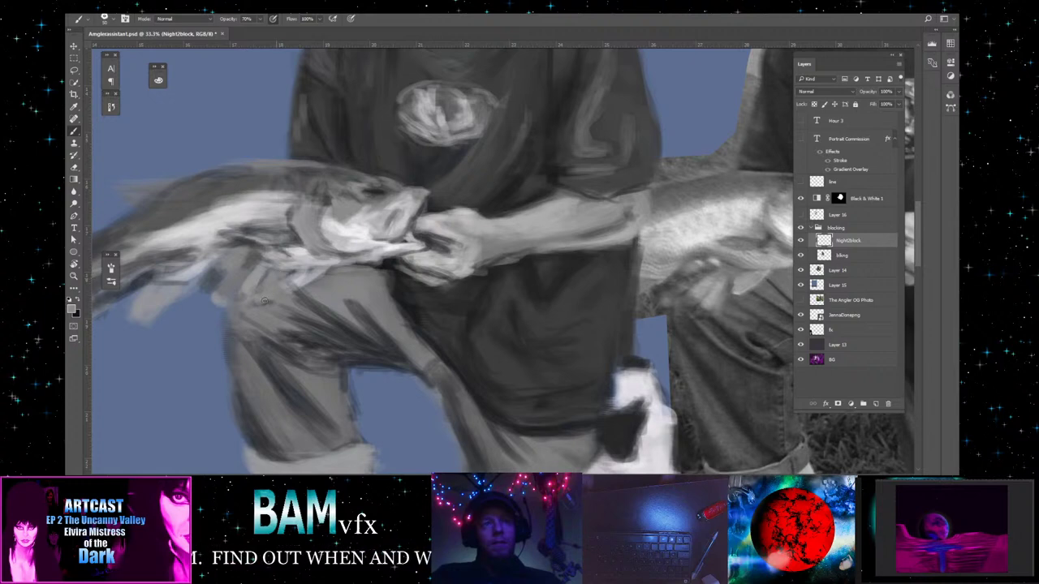
pyautogui.keyDown('alt'); pyautogui.click(214, 302); pyautogui.keyUp('alt')
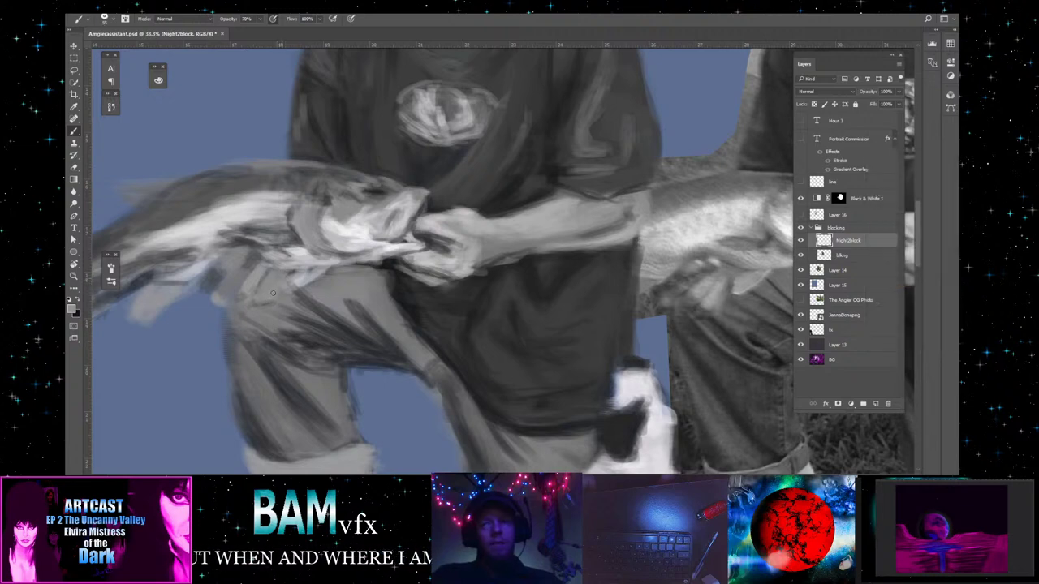
# - Paint the individual fingers of the hand under the fish with a smaller brush, using greys sampled from the hand in the reference
pyautogui.press('alt')
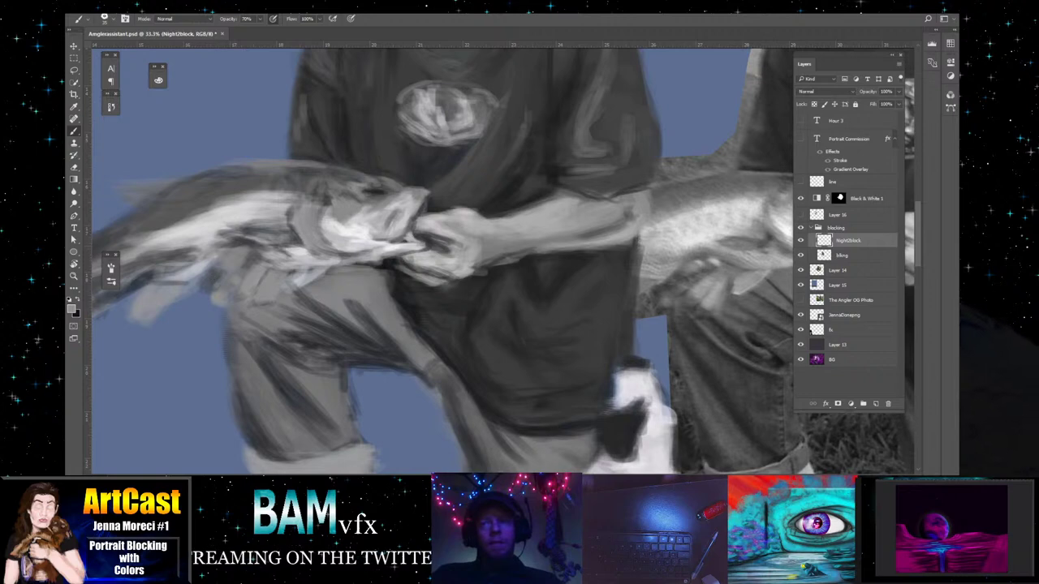
pyautogui.press('alt')
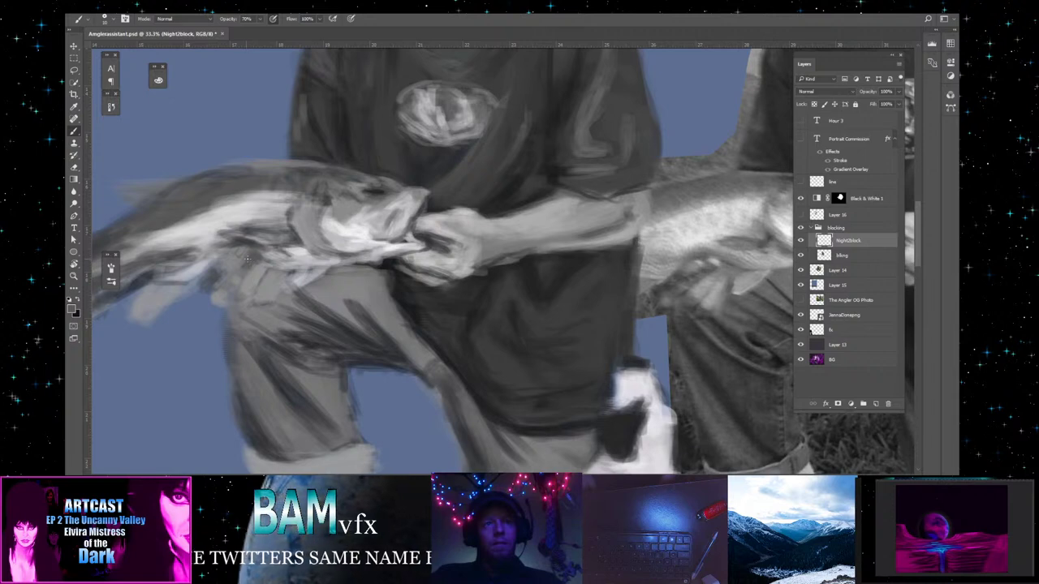
pyautogui.press('alt')
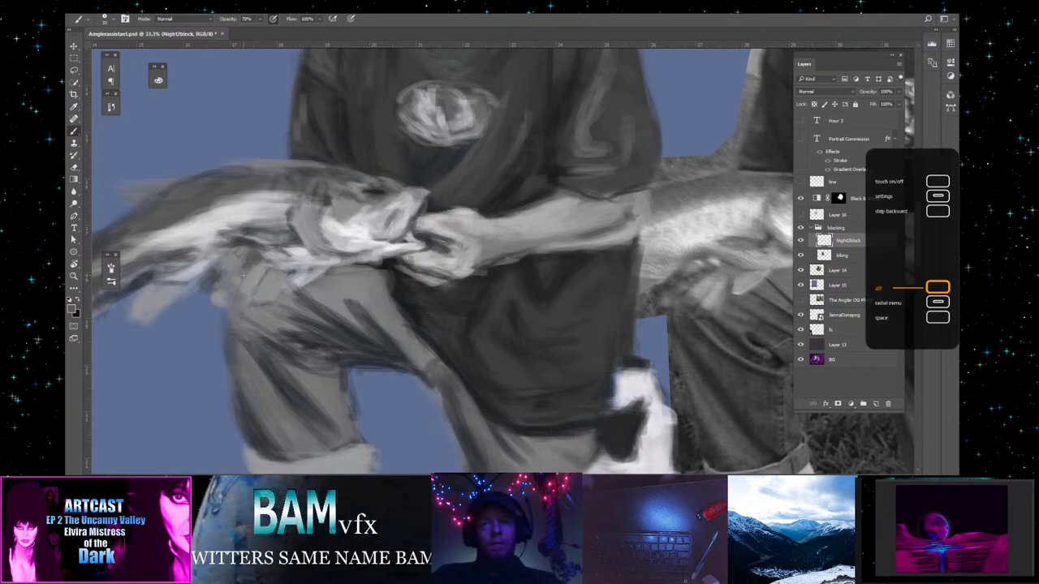
pyautogui.keyDown('alt'); pyautogui.click(245, 268); pyautogui.keyUp('alt')
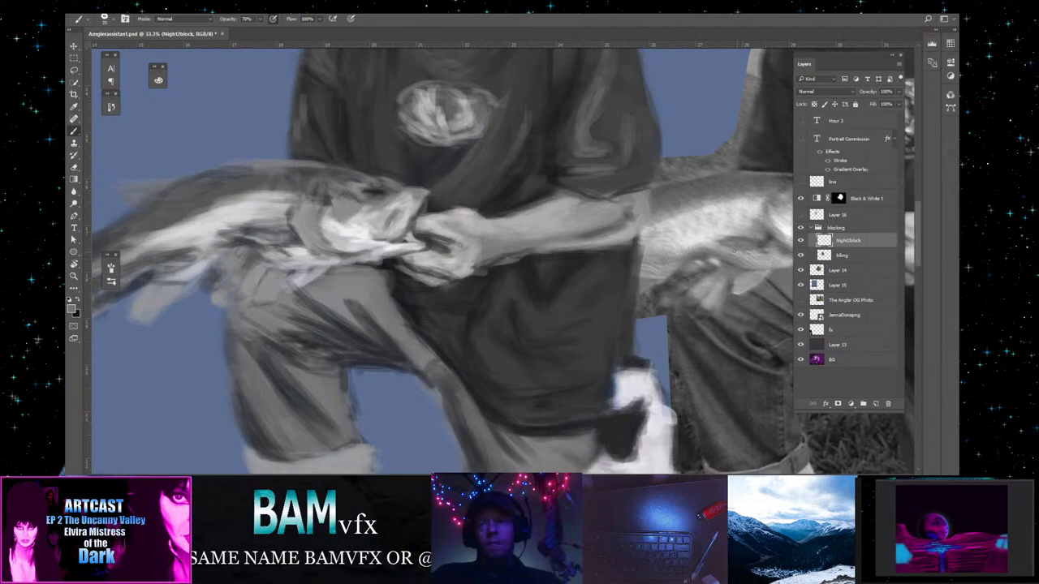
pyautogui.keyDown('alt'); pyautogui.click(702, 271); pyautogui.keyUp('alt')
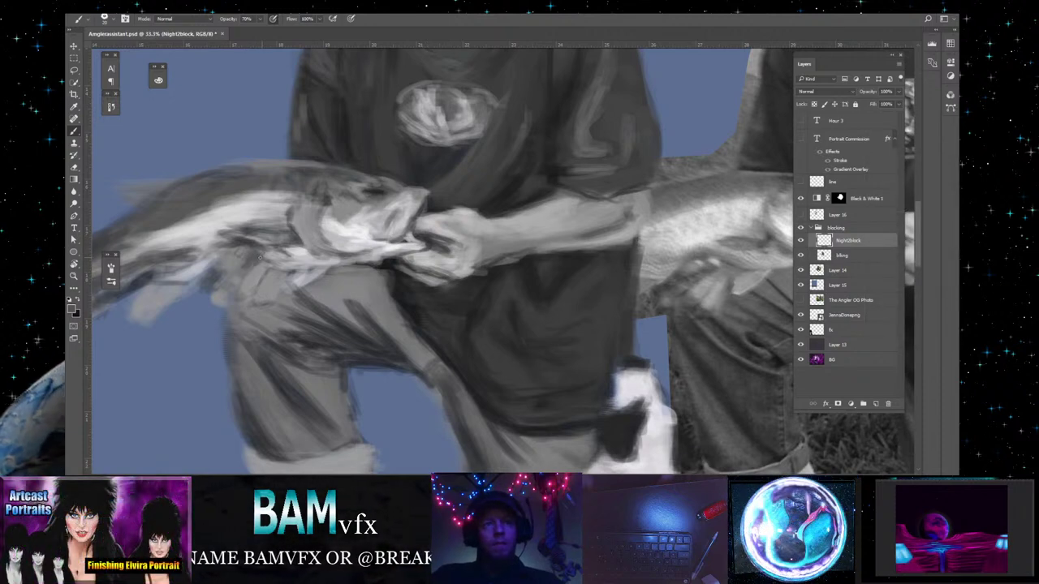
pyautogui.keyDown('alt'); pyautogui.click(714, 259); pyautogui.keyUp('alt')
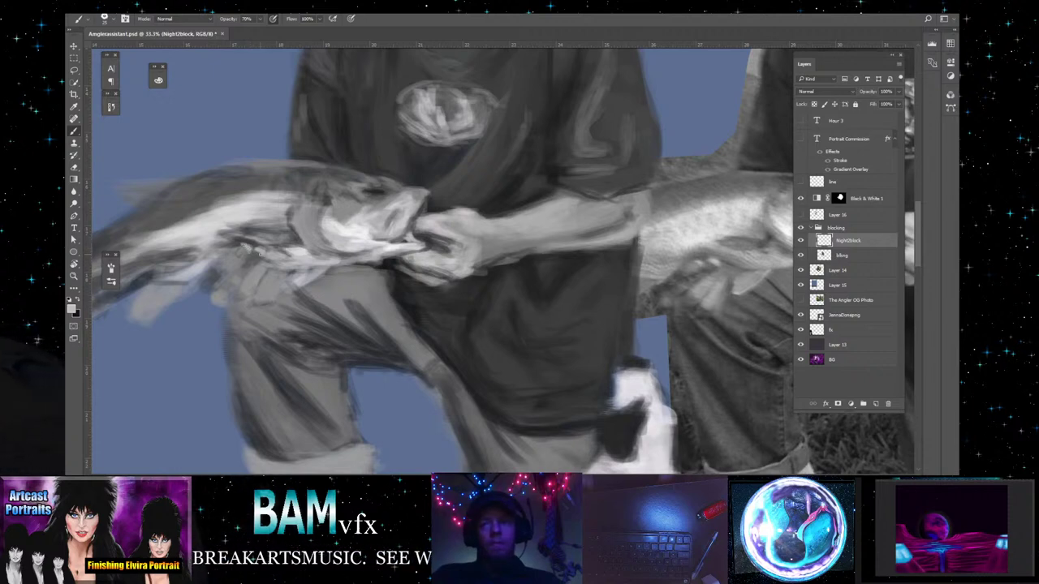
# - Refine the fingers under the fish with light grey accents and darker strokes between them and around the hand's outer edge
pyautogui.press('alt')
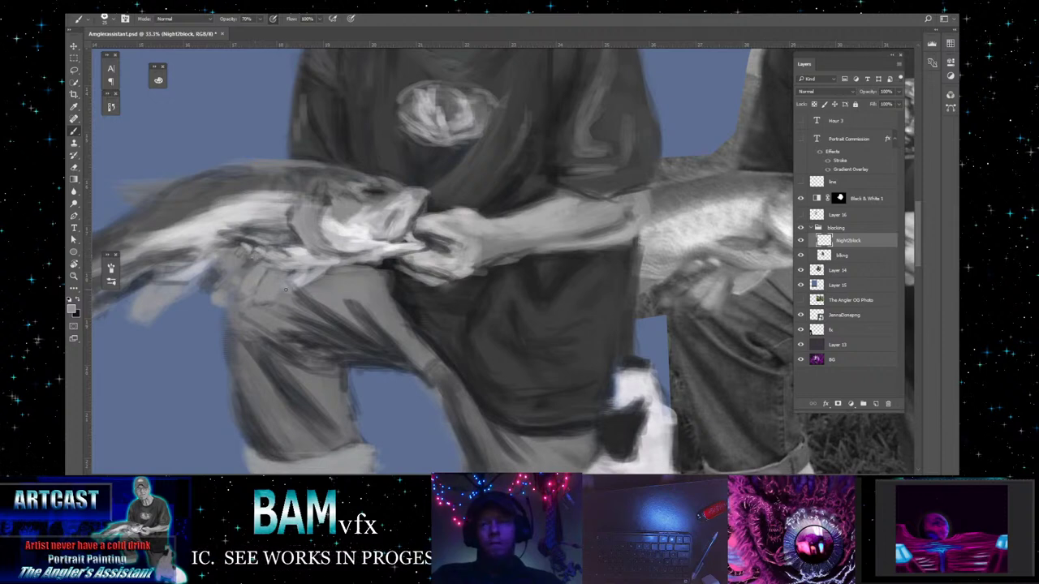
pyautogui.press('alt')
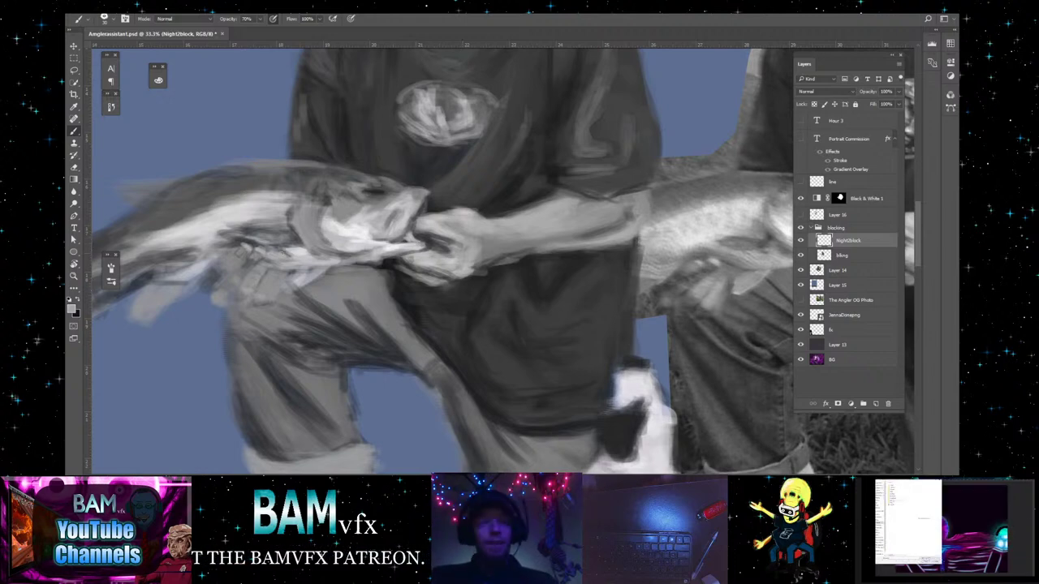
pyautogui.press('alt')
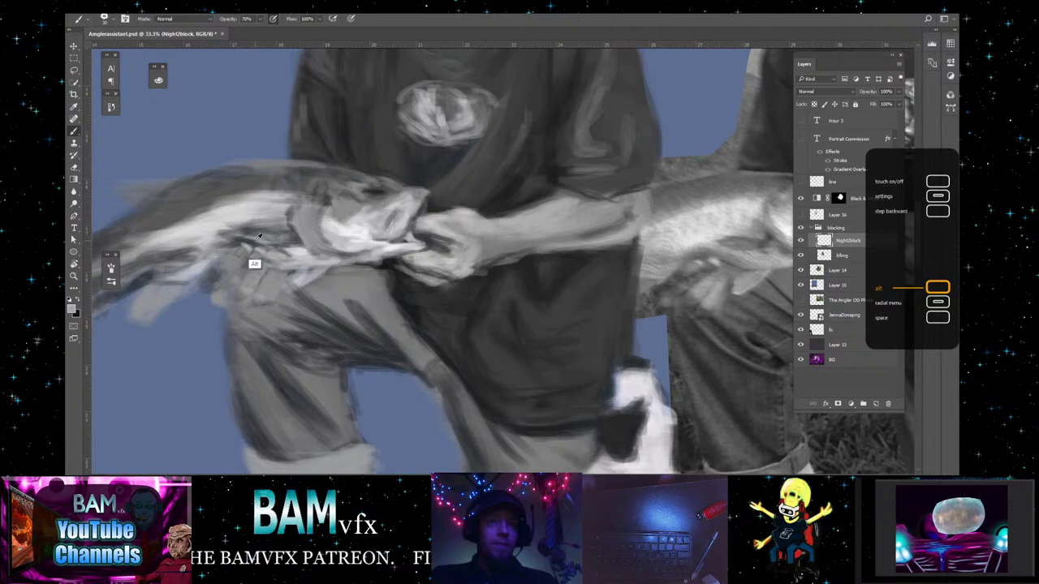
pyautogui.keyDown('alt'); pyautogui.click(248, 234); pyautogui.keyUp('alt')
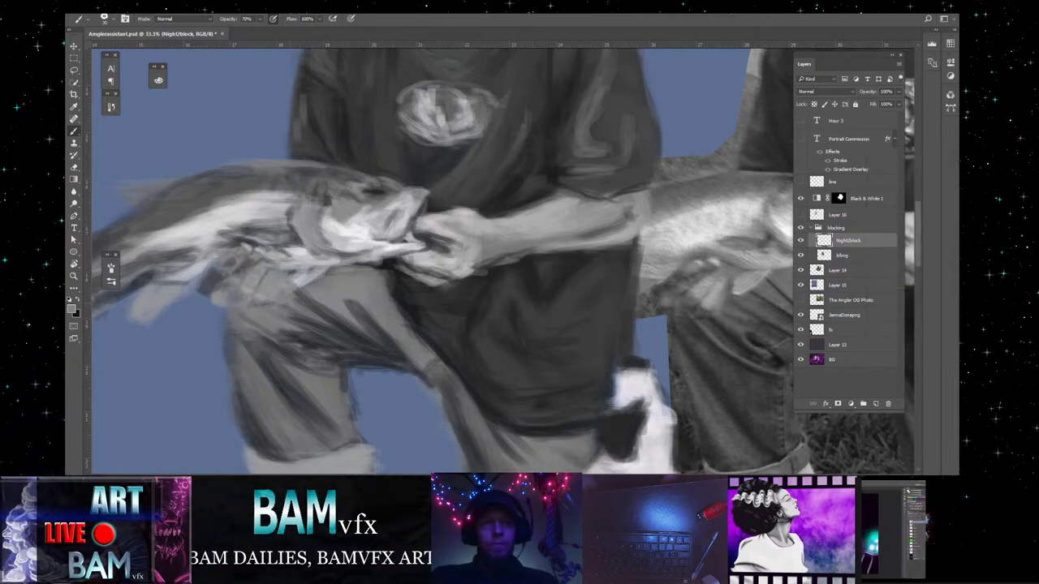
pyautogui.press('alt')
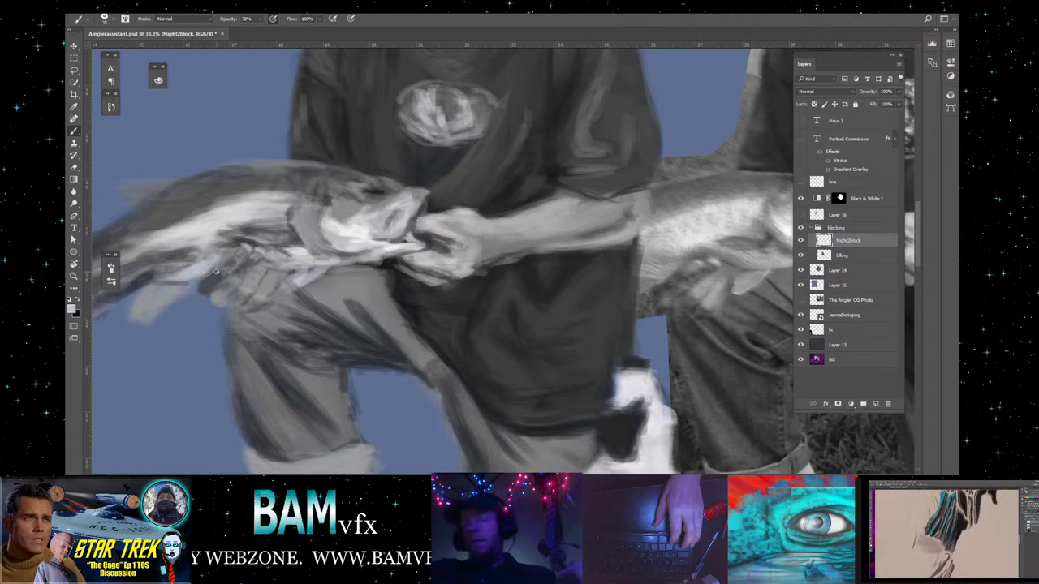
# - Zoom out to 12.5% and move the whole blocking group away from the reference photo so the reference fish is uncovered
pyautogui.click(73, 276)
pyautogui.keyDown('alt'); pyautogui.click(268, 284); pyautogui.keyUp('alt')
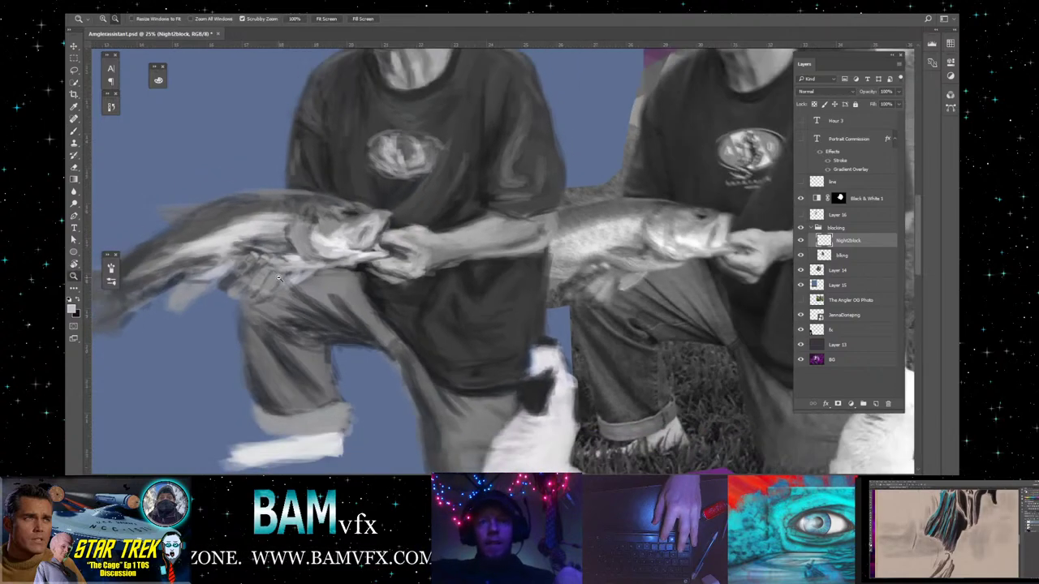
pyautogui.keyDown('alt'); pyautogui.click(278, 278); pyautogui.keyUp('alt')
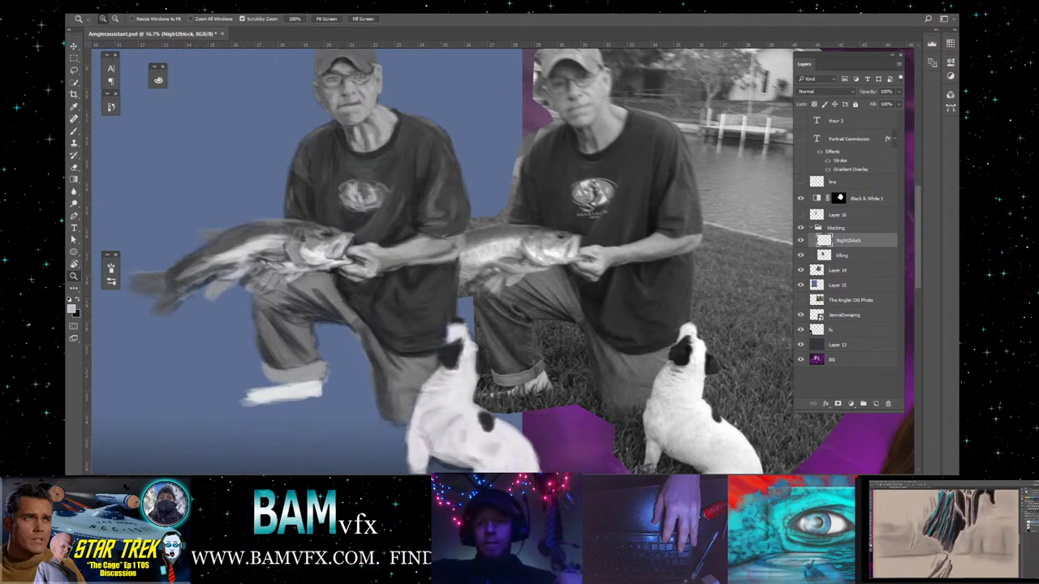
pyautogui.hscroll(-5, 487, 260)
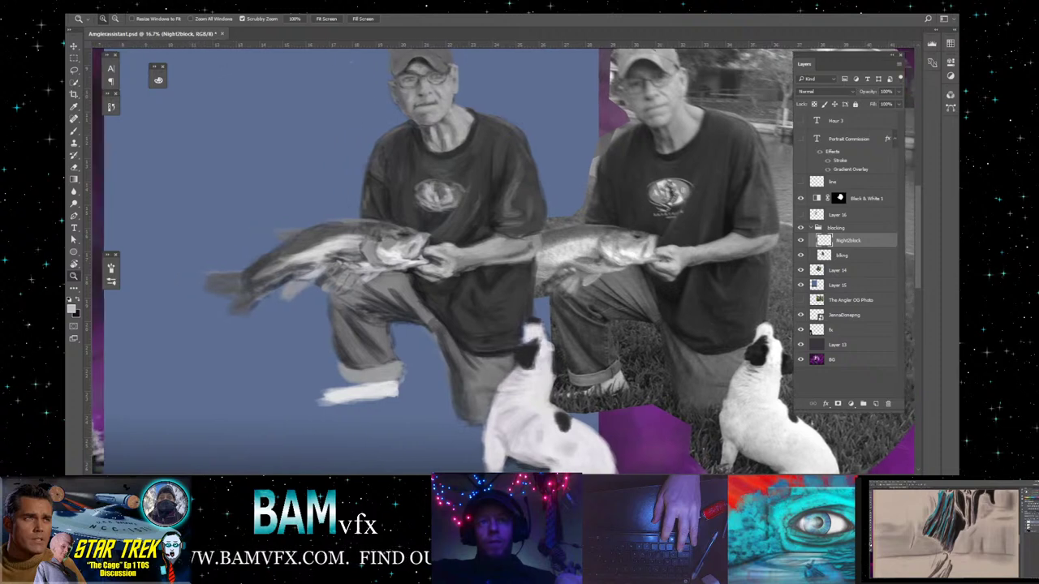
pyautogui.keyDown('alt'); pyautogui.click(443, 294); pyautogui.keyUp('alt')
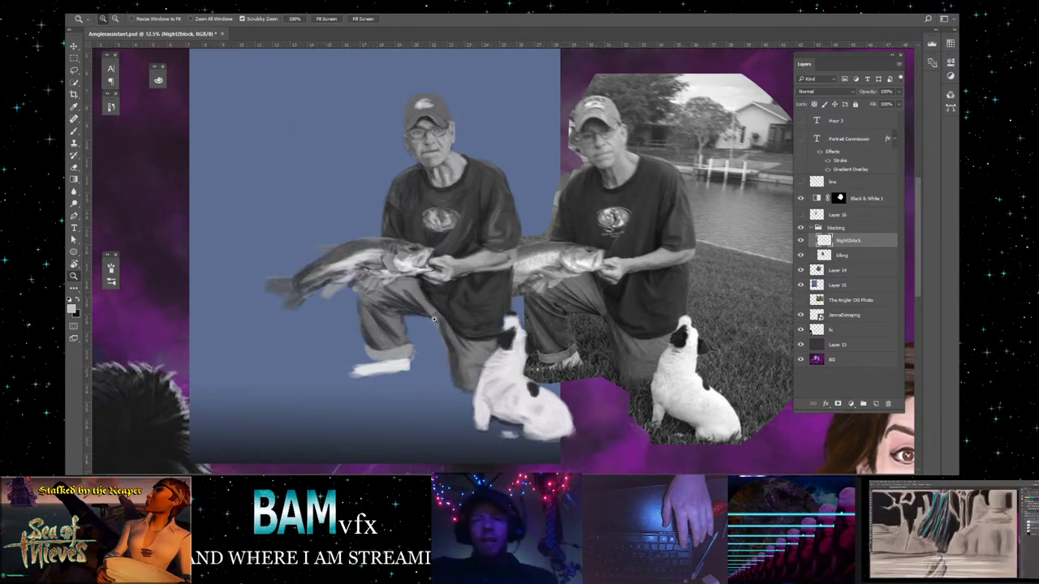
pyautogui.click(73, 47)
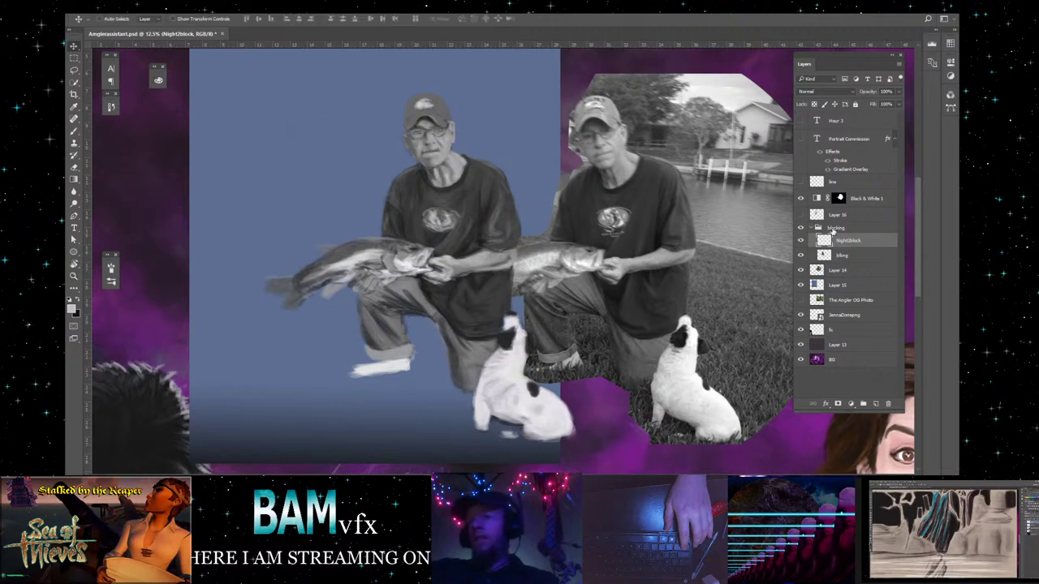
pyautogui.click(869, 228)
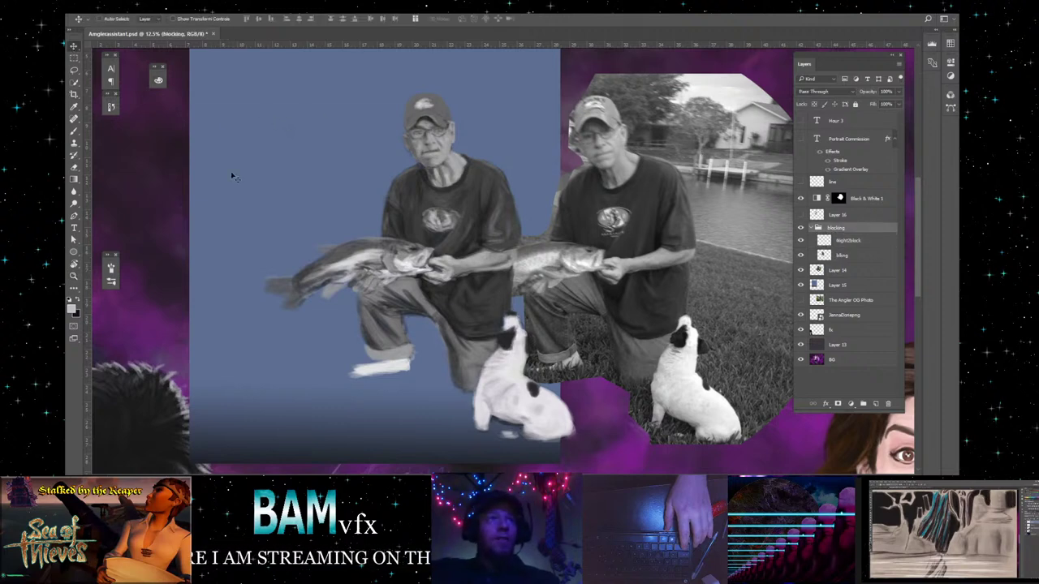
pyautogui.moveTo(467, 284); pyautogui.dragTo(402, 284)
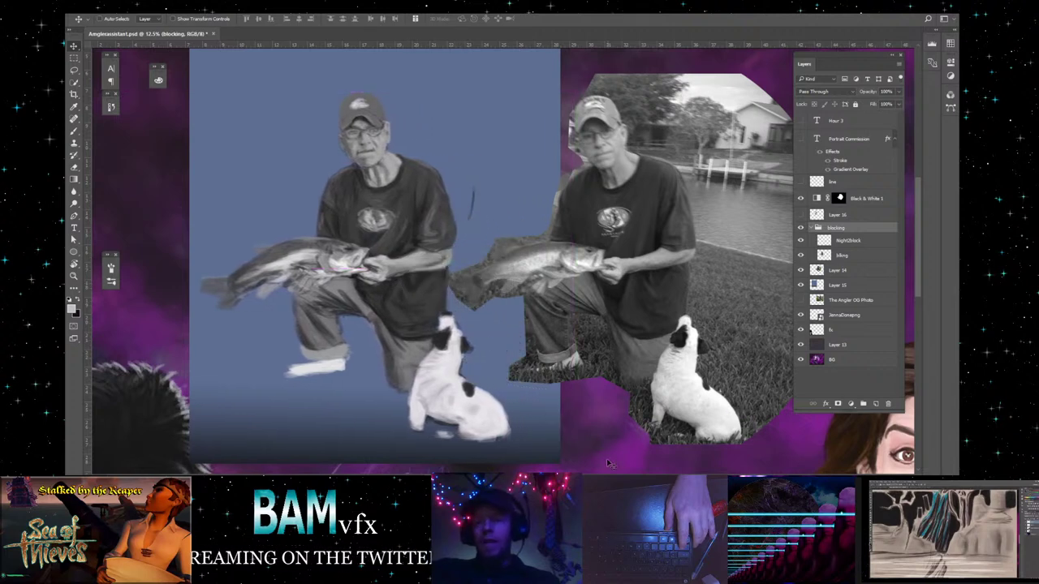
pyautogui.hscroll(-2, 610, 463)
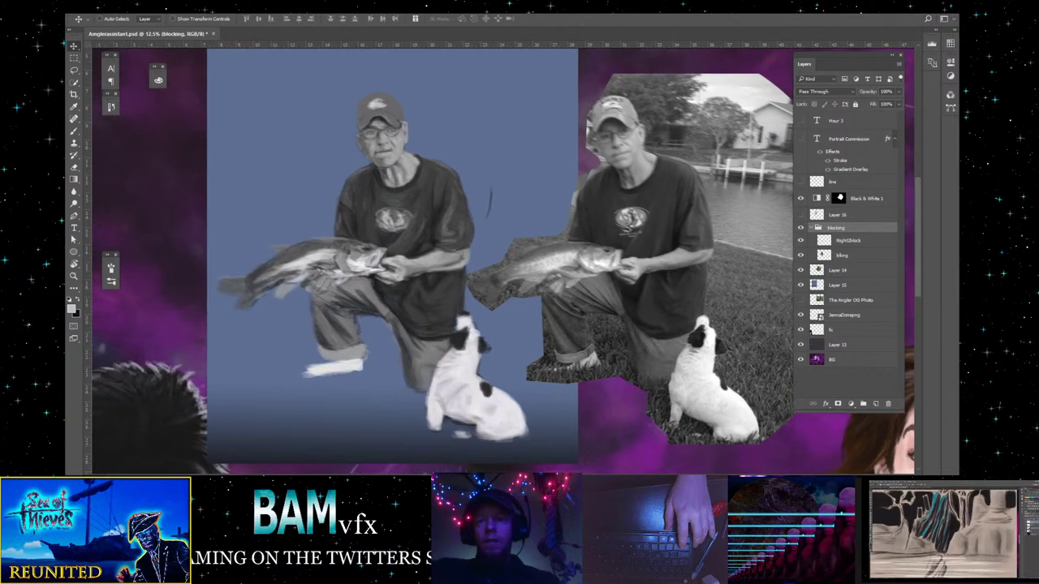
pyautogui.hscroll(-4, 503, 259)
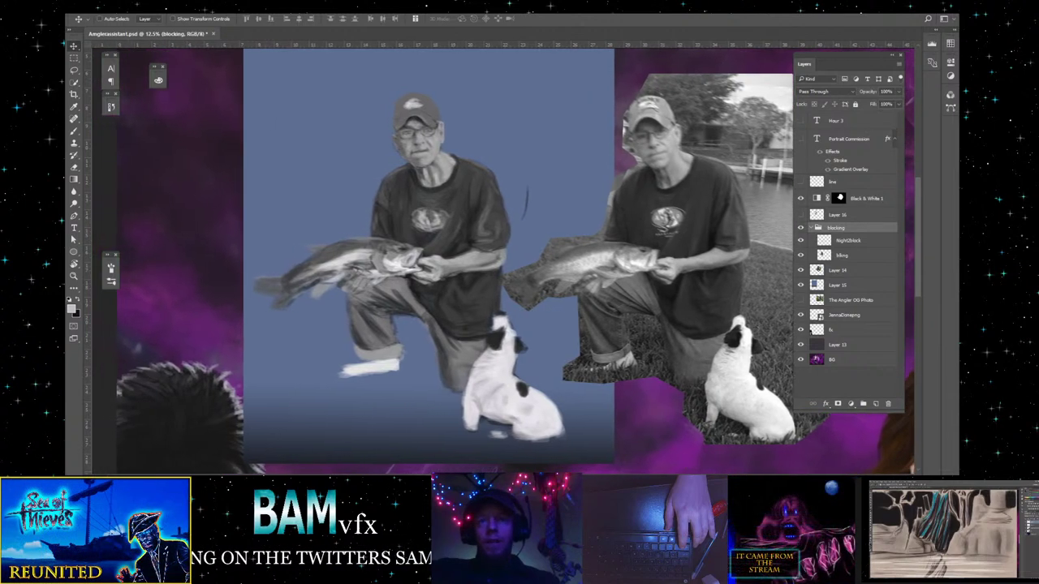
pyautogui.hscroll(-1, 503, 260)
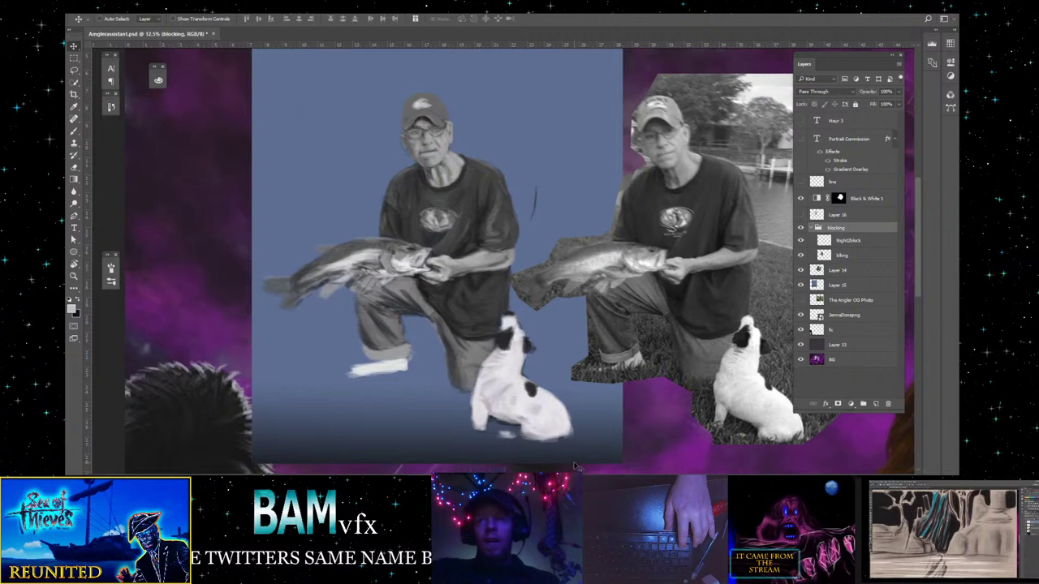
# - With the Night2block layer active, lasso around the stray dark stroke on the blue background beside the angler's sleeve
pyautogui.click(876, 241)
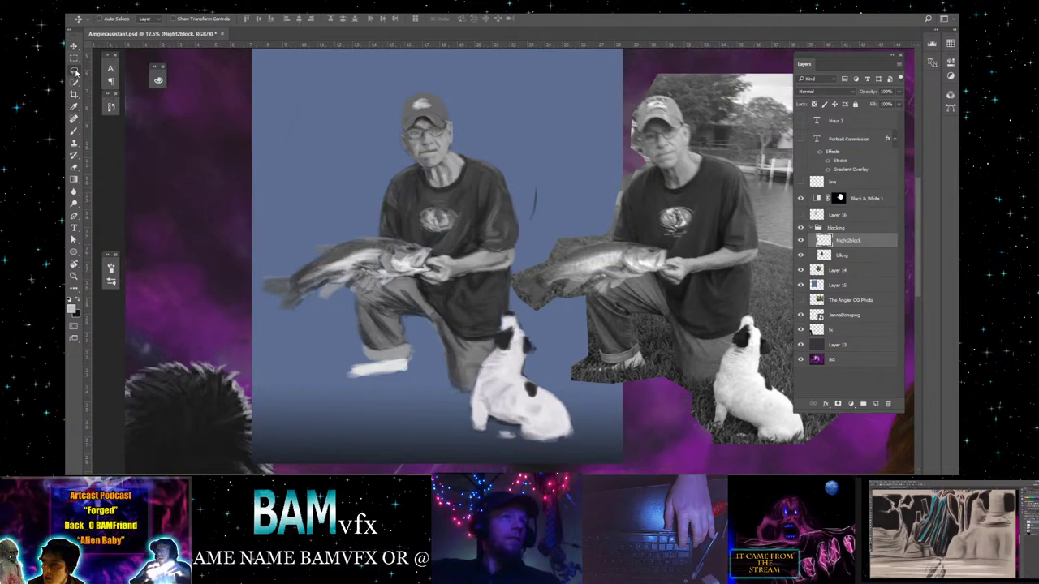
pyautogui.press('l')
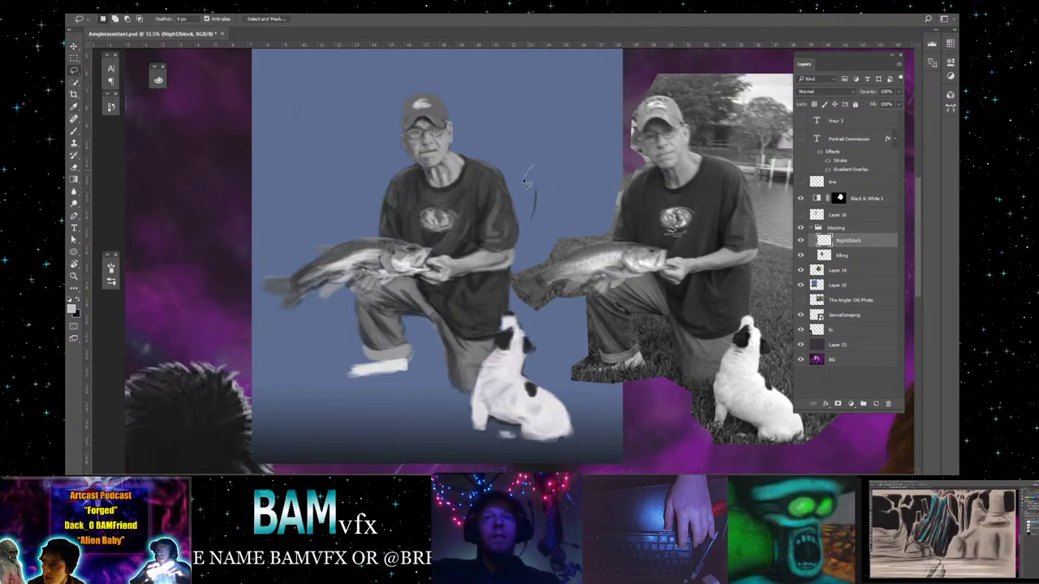
pyautogui.moveTo(521, 206); pyautogui.dragTo(525, 224)
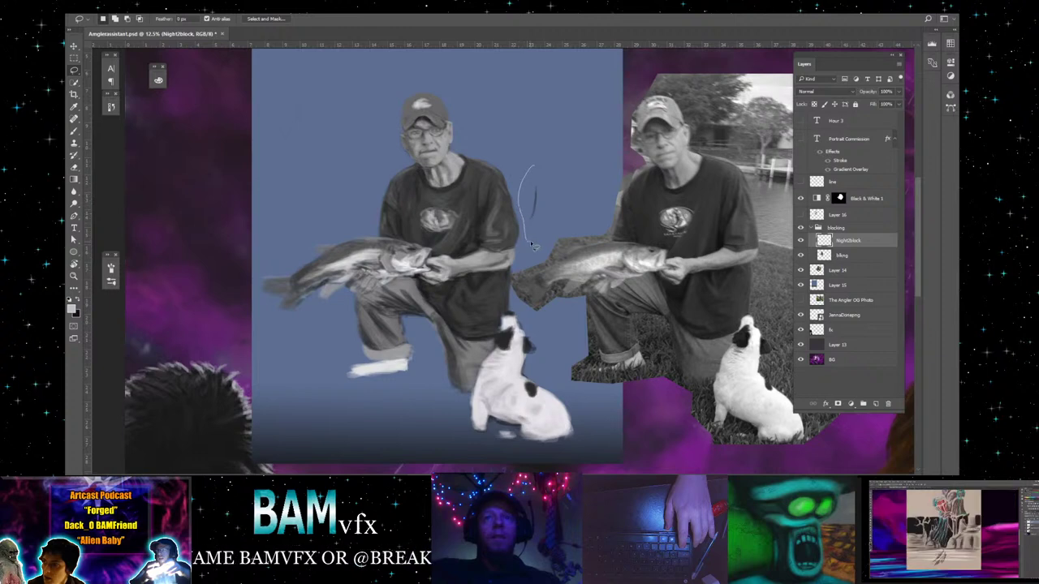
pyautogui.moveTo(537, 166); pyautogui.dragTo(538, 167)
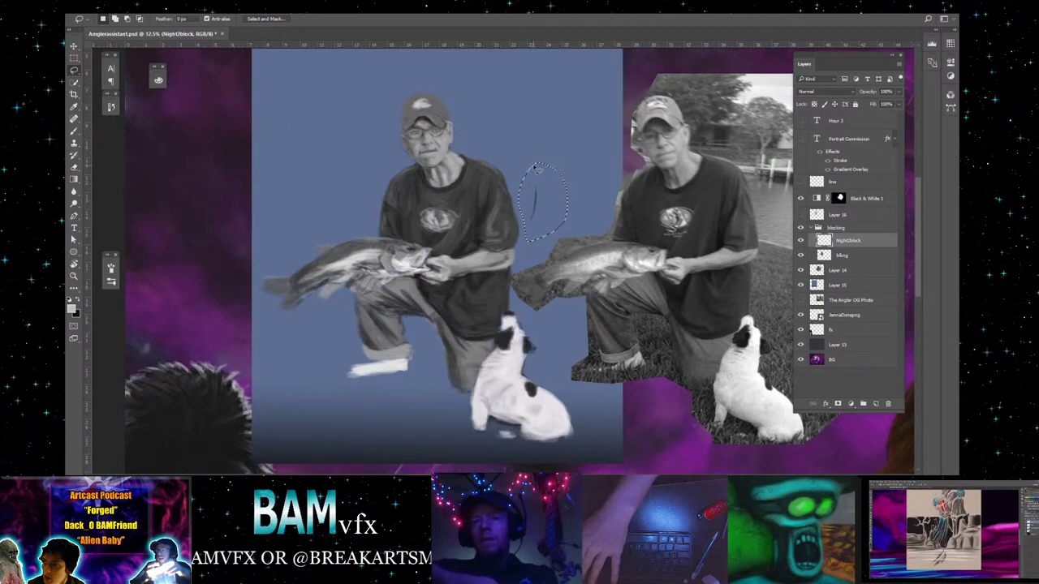
# - Find the layer holding the lassoed stray stroke, erase the stroke from Layer 14, and make Night2block the active layer again
pyautogui.click(867, 254)
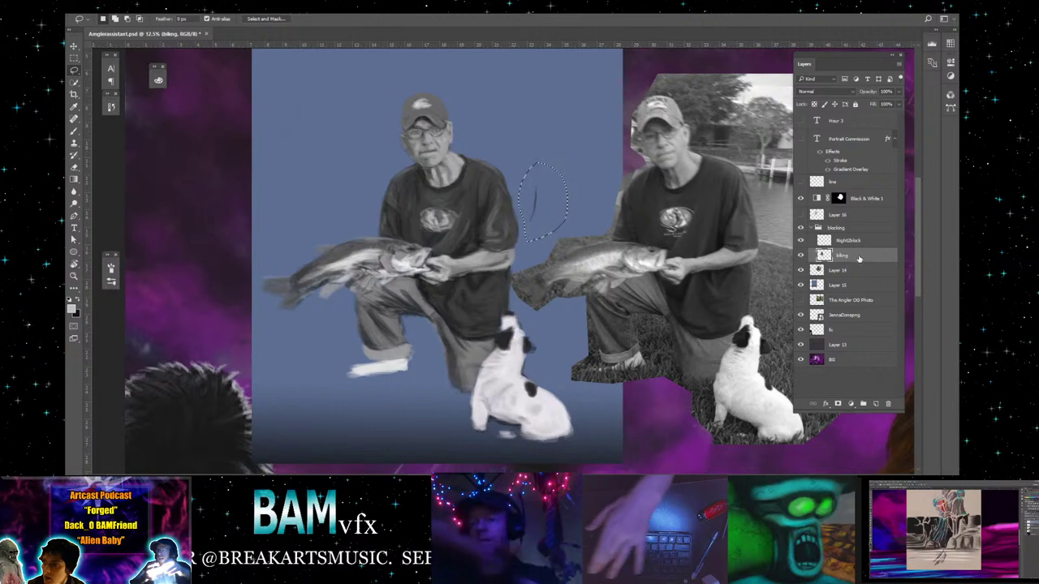
pyautogui.click(867, 241)
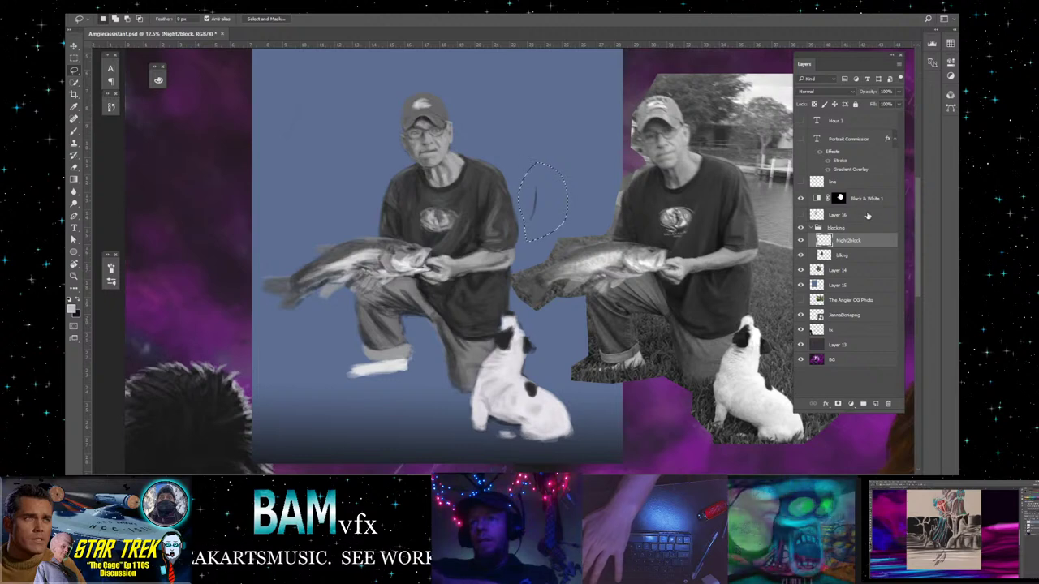
pyautogui.click(867, 215)
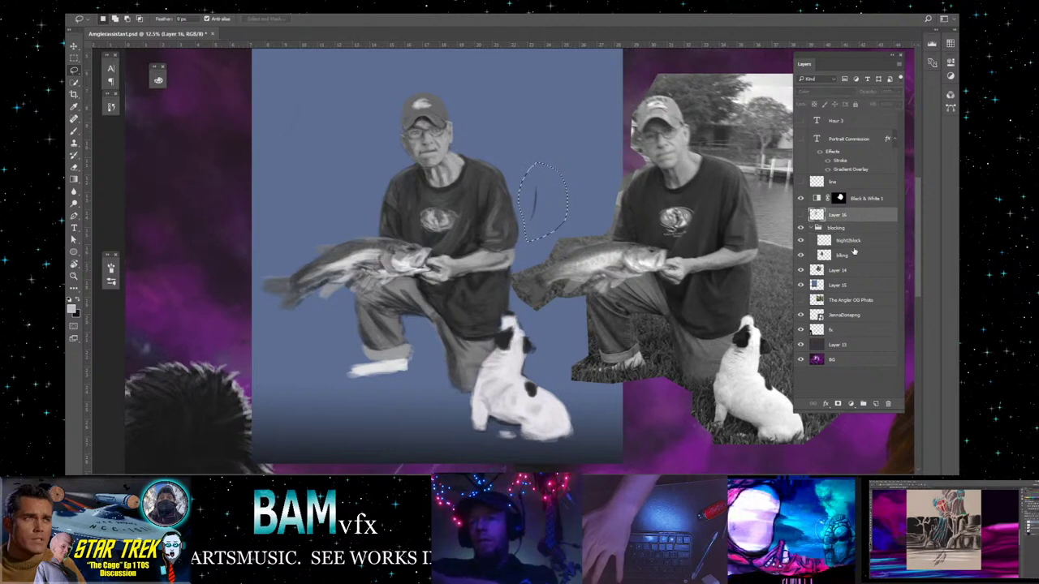
pyautogui.click(855, 271)
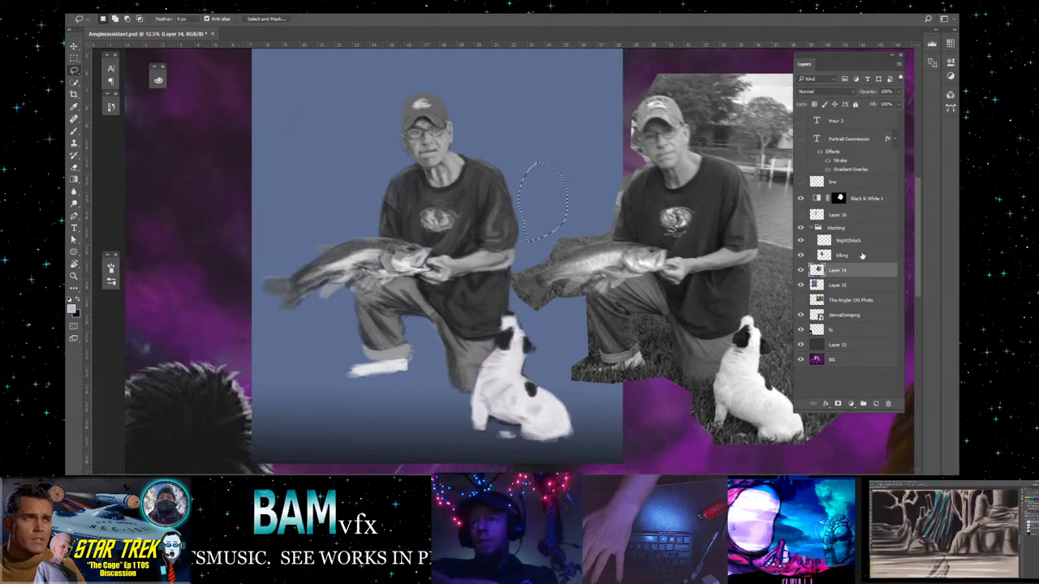
pyautogui.click(863, 242)
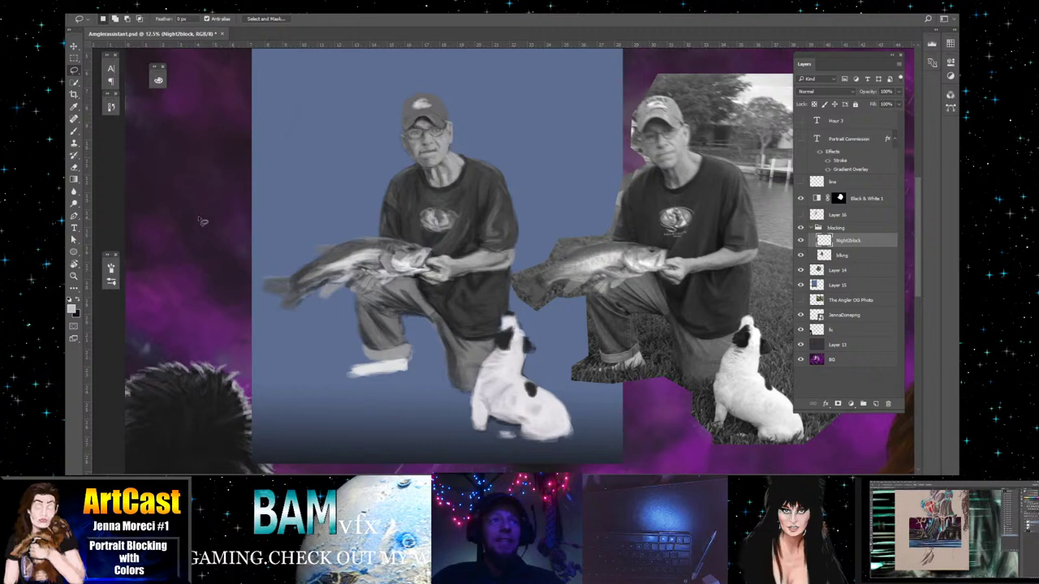
# - Brush fold shading onto the lower part of the angler's painted shirt, repeatedly sampling dark greys from the shirt itself
pyautogui.click(75, 132)
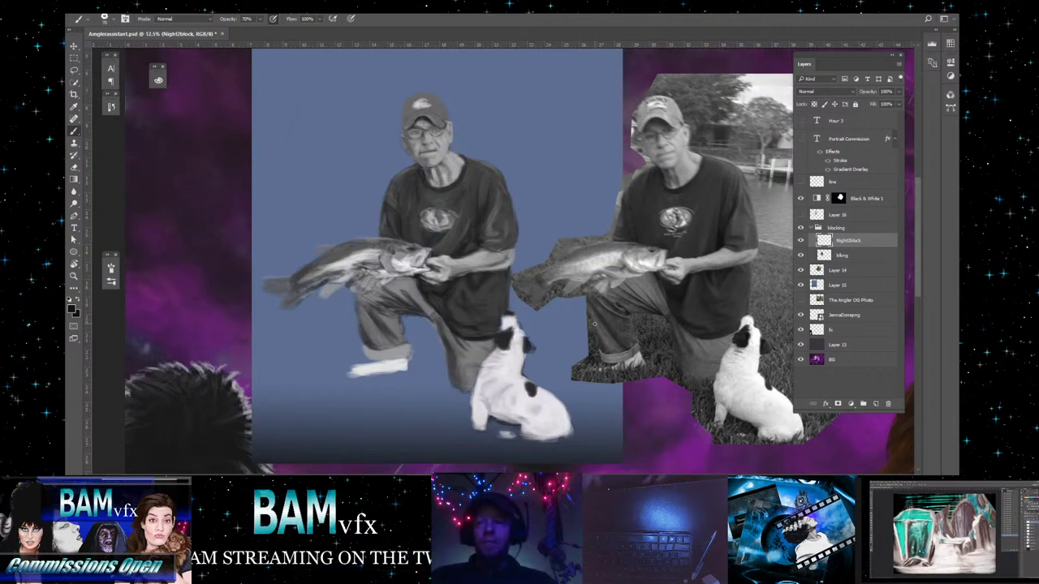
pyautogui.keyDown('alt'); pyautogui.click(475, 291); pyautogui.keyUp('alt')
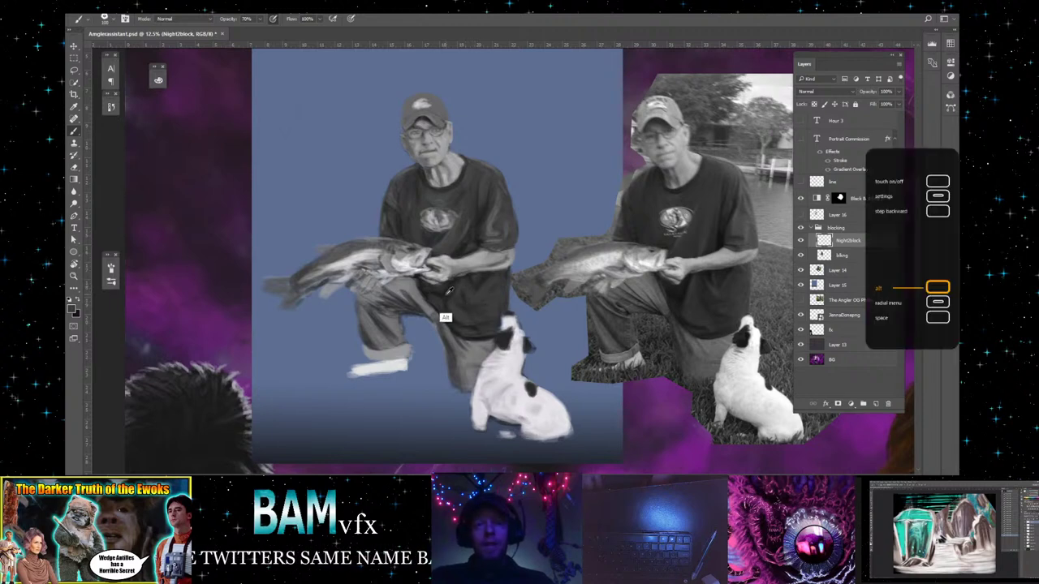
pyautogui.keyDown('alt'); pyautogui.click(452, 289); pyautogui.keyUp('alt')
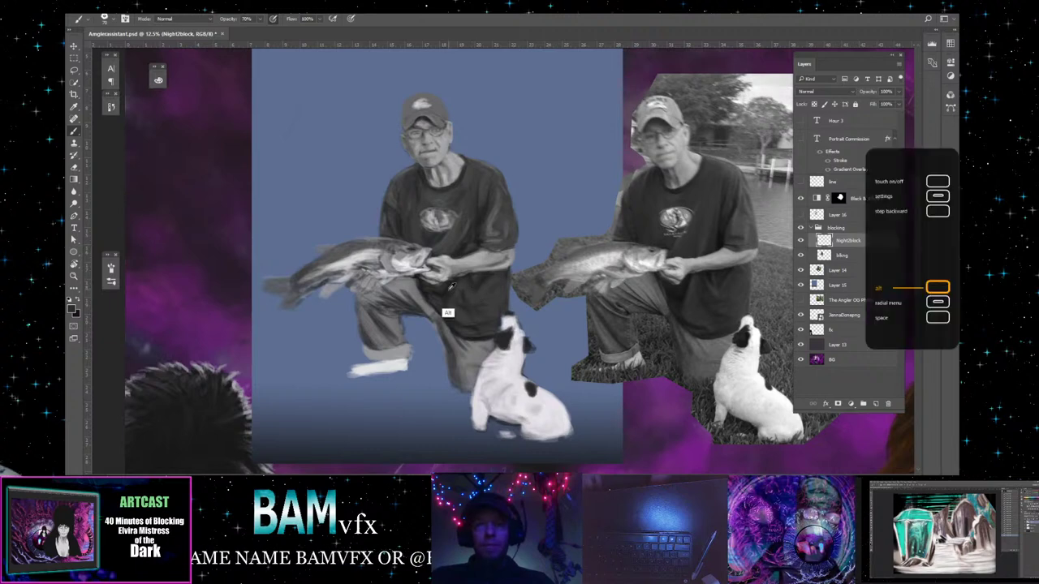
pyautogui.keyDown('alt'); pyautogui.click(449, 290); pyautogui.keyUp('alt')
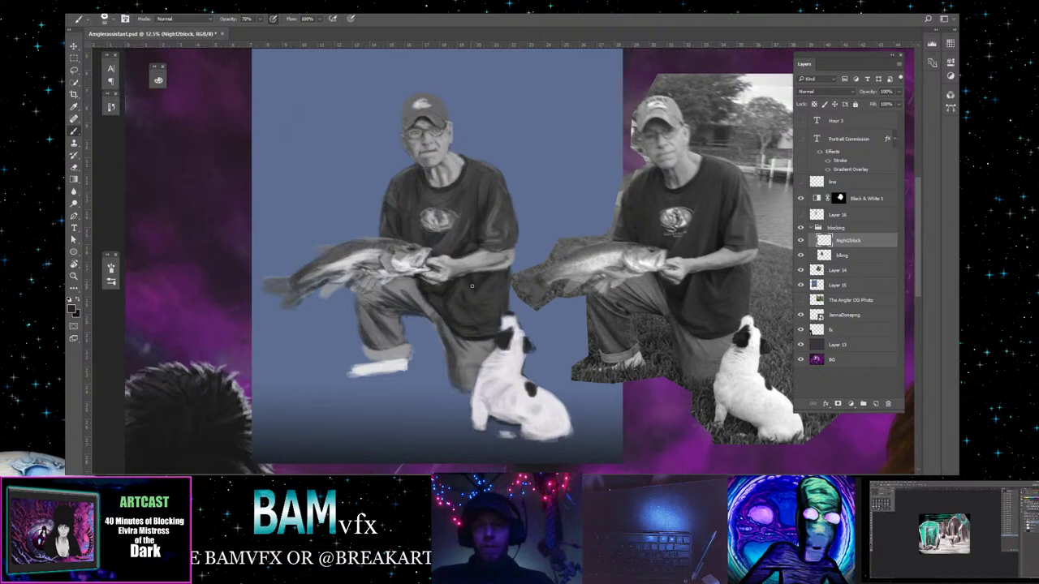
pyautogui.press('alt')
pyautogui.keyDown('alt'); pyautogui.click(480, 279); pyautogui.keyUp('alt')
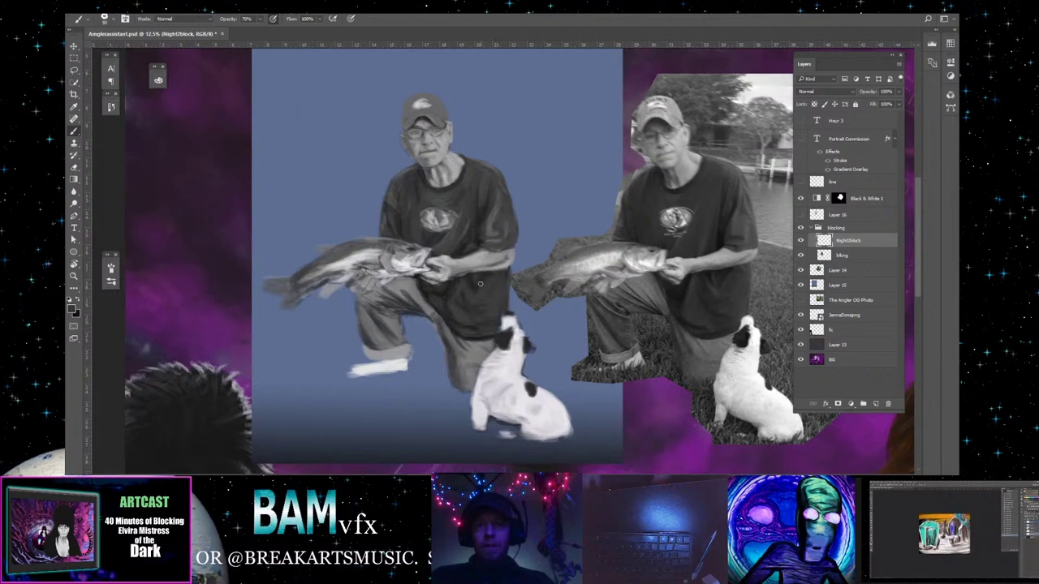
pyautogui.press('alt')
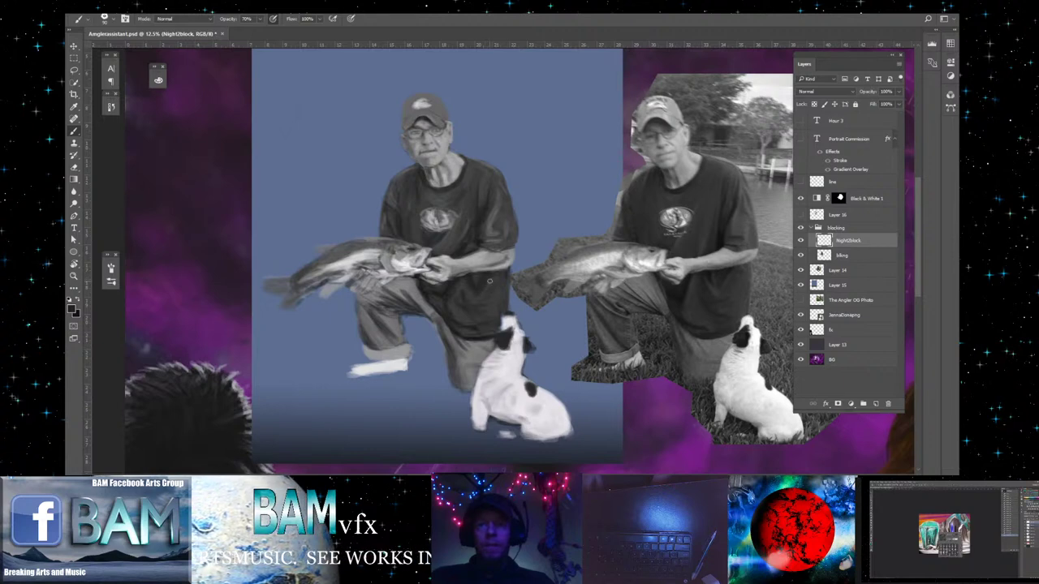
pyautogui.press('alt')
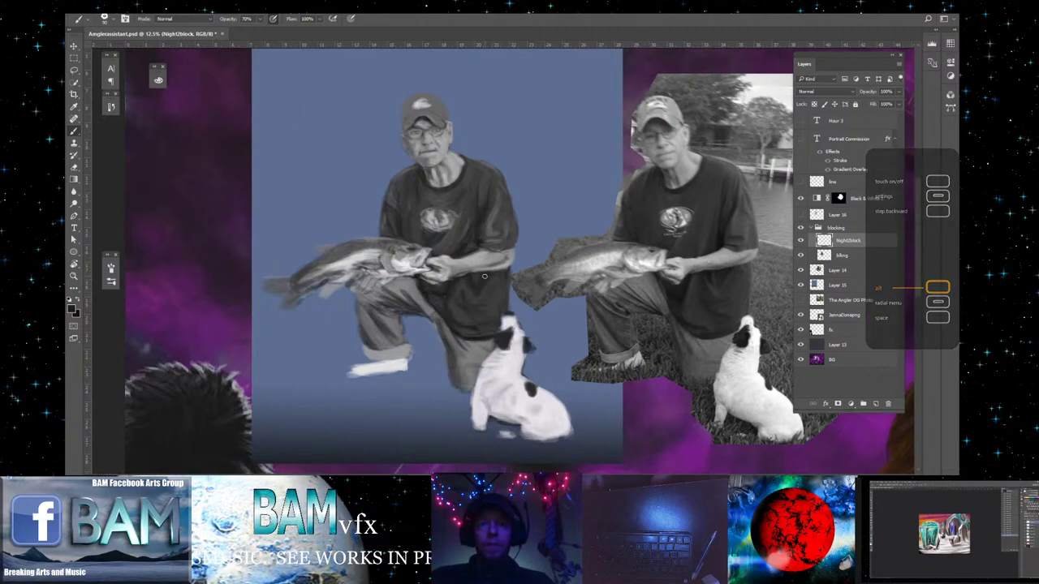
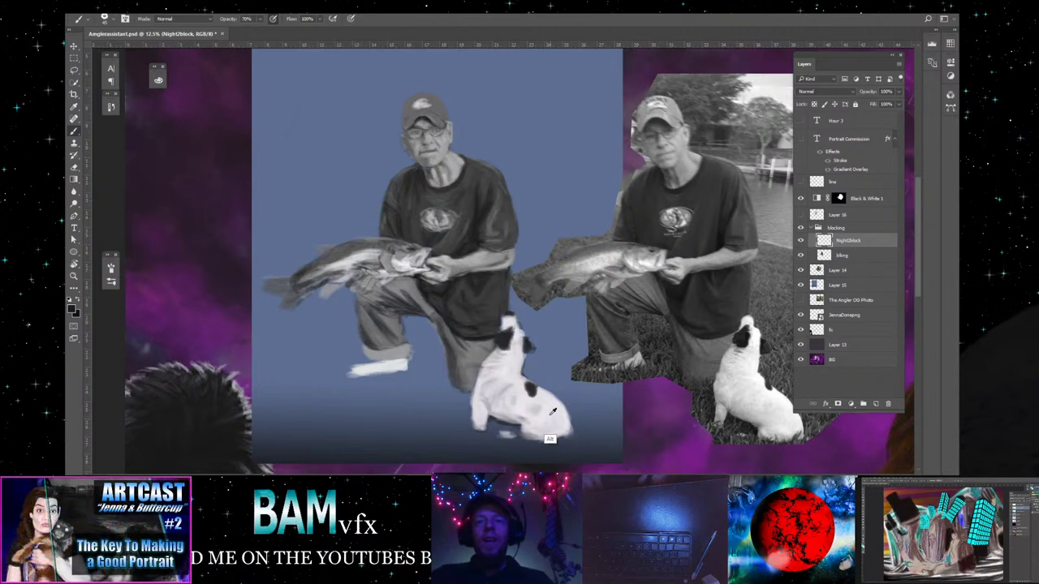
# - Switch the brush to white and touch up the painted dog's fur around its neck
pyautogui.press('x')
pyautogui.press('0')
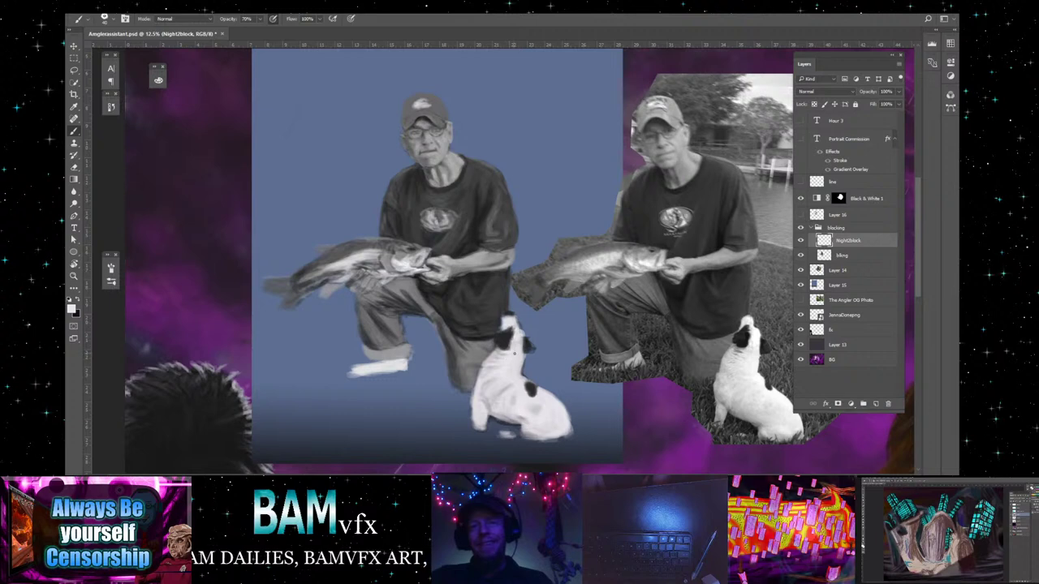
# - Shade the lower shirt and the area below the collar with dark greys sampled from the painting
pyautogui.press('alt')
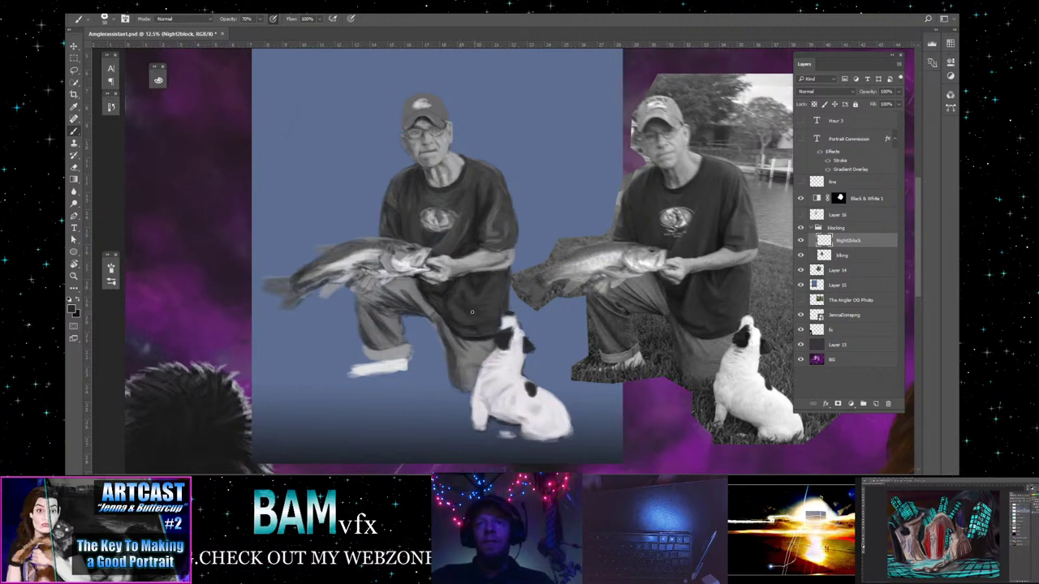
pyautogui.keyDown('alt'); pyautogui.click(417, 178); pyautogui.keyUp('alt')
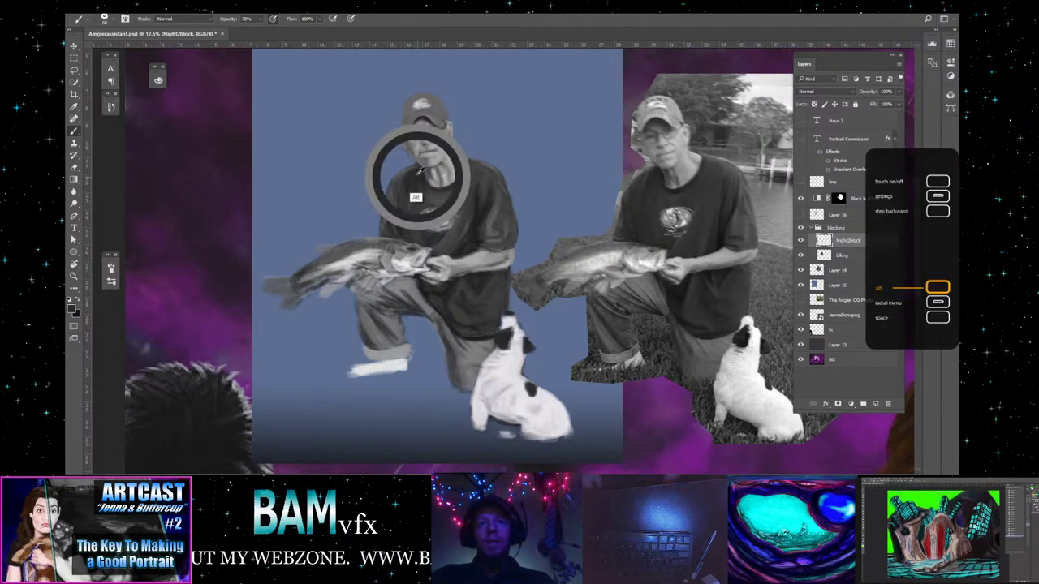
pyautogui.keyDown('alt'); pyautogui.click(419, 177); pyautogui.keyUp('alt')
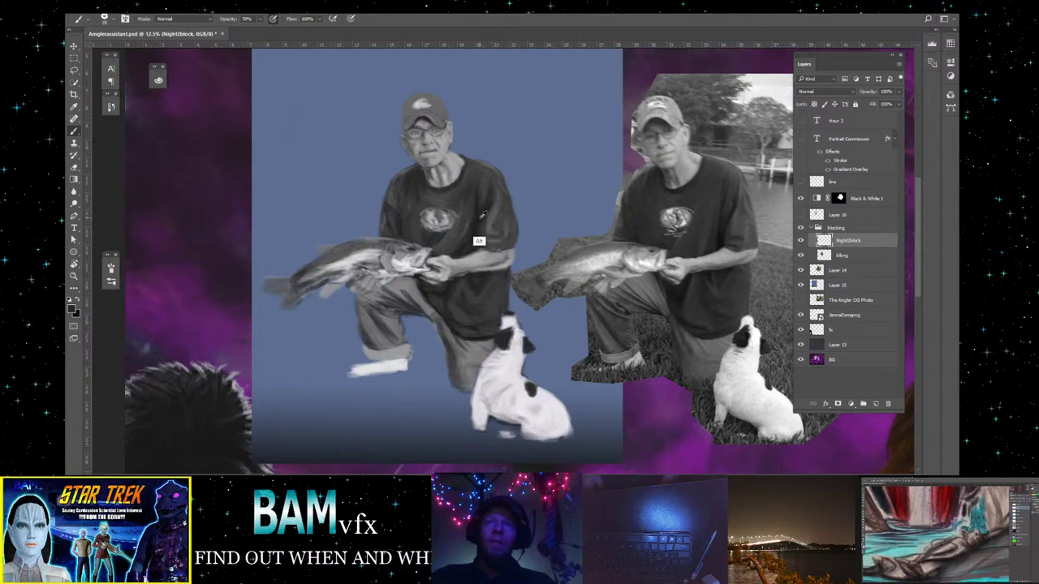
# - Refine the shading on the shirt's near sleeve and around the chest logo with greys sampled from the surrounding fabric
pyautogui.press('alt')
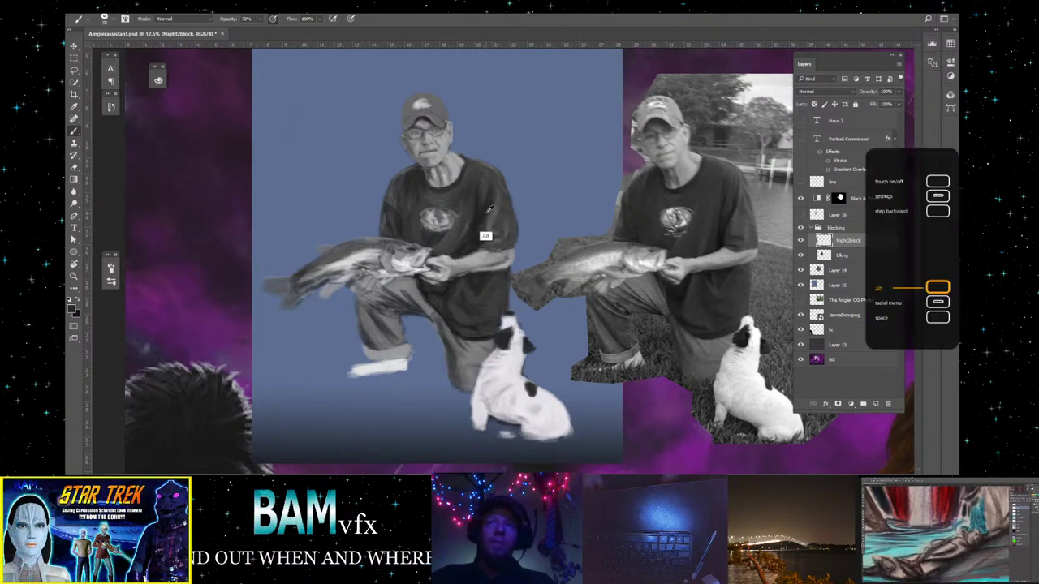
pyautogui.keyDown('alt'); pyautogui.click(486, 235); pyautogui.keyUp('alt')
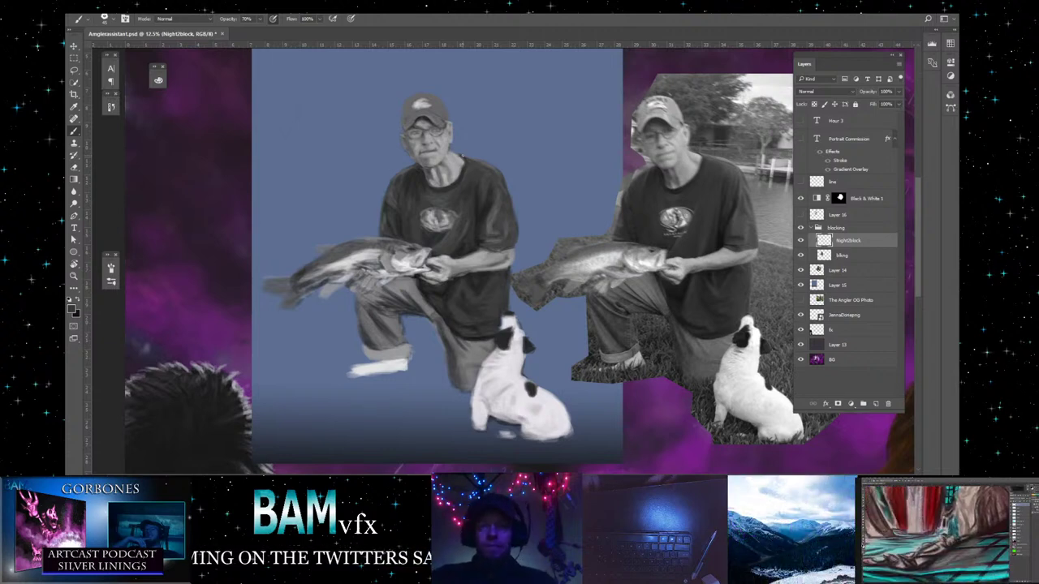
pyautogui.press('alt')
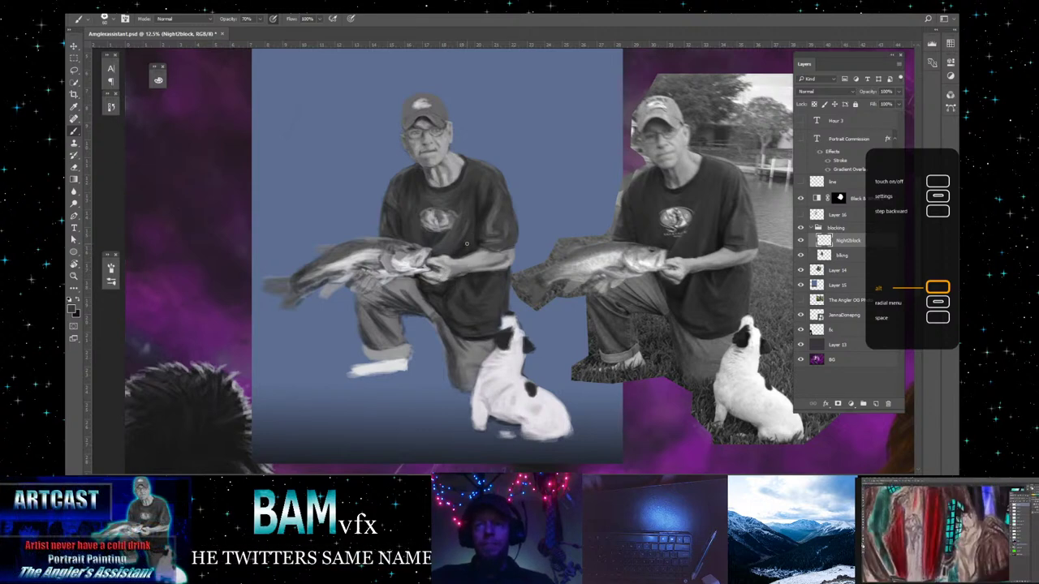
pyautogui.keyDown('alt'); pyautogui.click(465, 248); pyautogui.keyUp('alt')
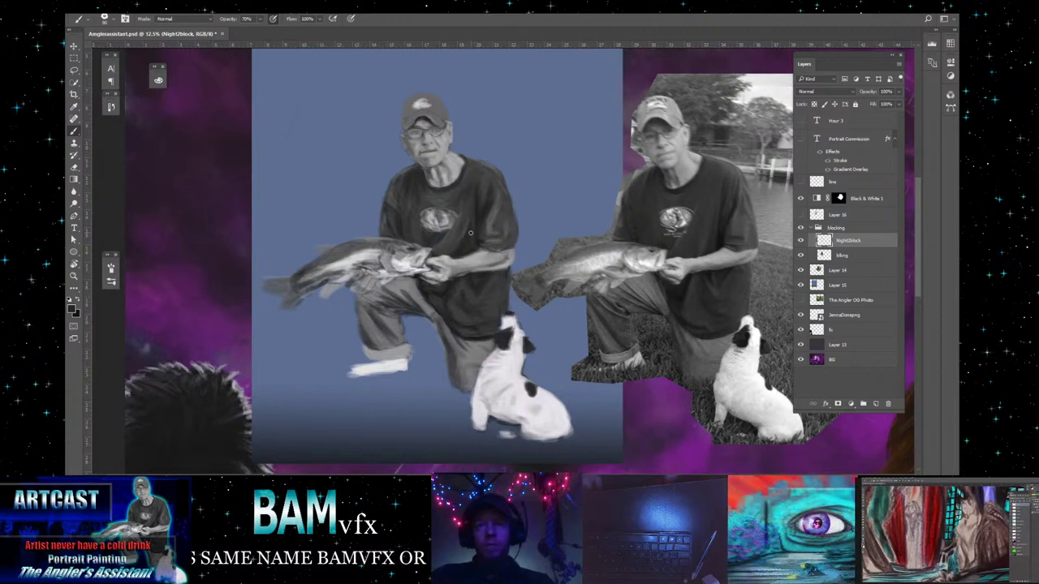
pyautogui.keyDown('alt'); pyautogui.click(464, 233); pyautogui.keyUp('alt')
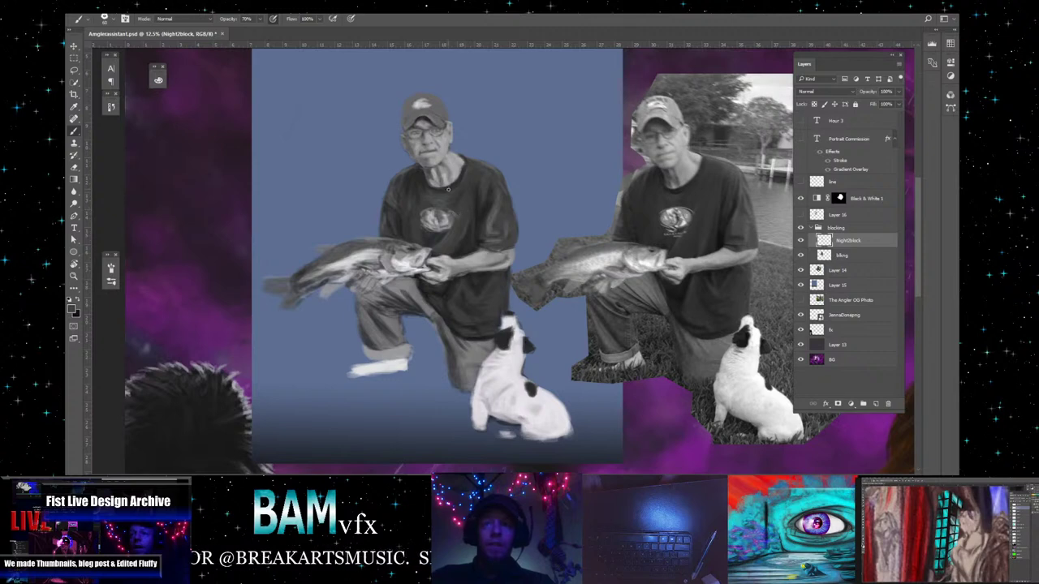
pyautogui.keyDown('alt'); pyautogui.click(419, 196); pyautogui.keyUp('alt')
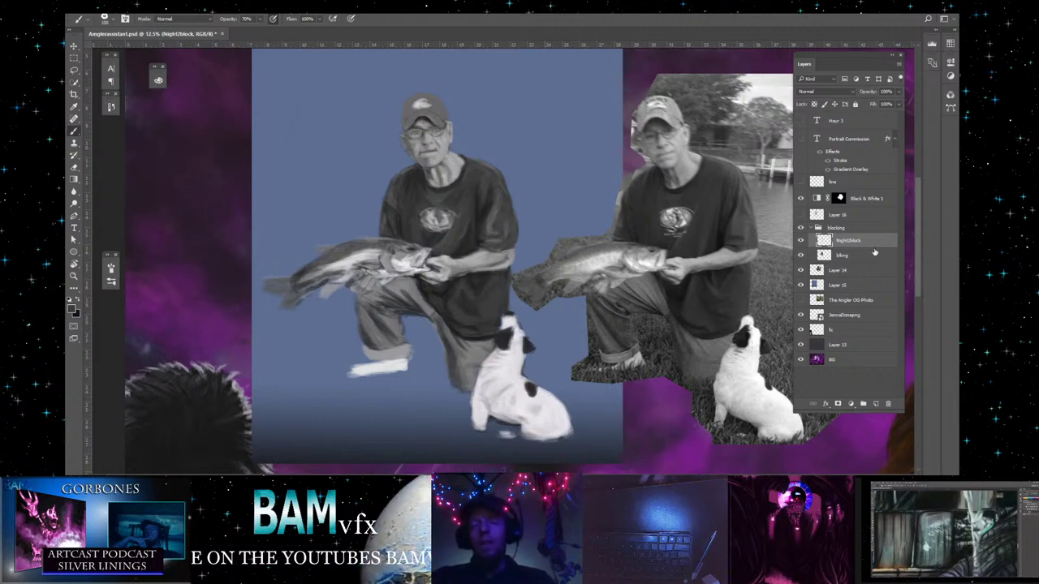
# - Sample white from the painted dog's haunch and brighten its coat and the detached paw beneath it
pyautogui.keyDown('alt'); pyautogui.click(551, 415); pyautogui.keyUp('alt')
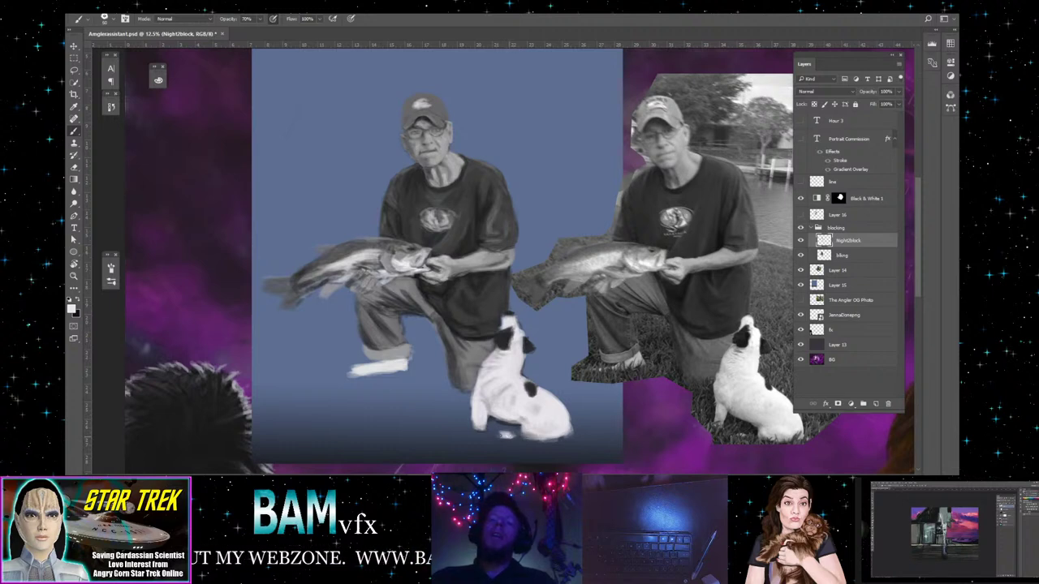
pyautogui.click(507, 435)
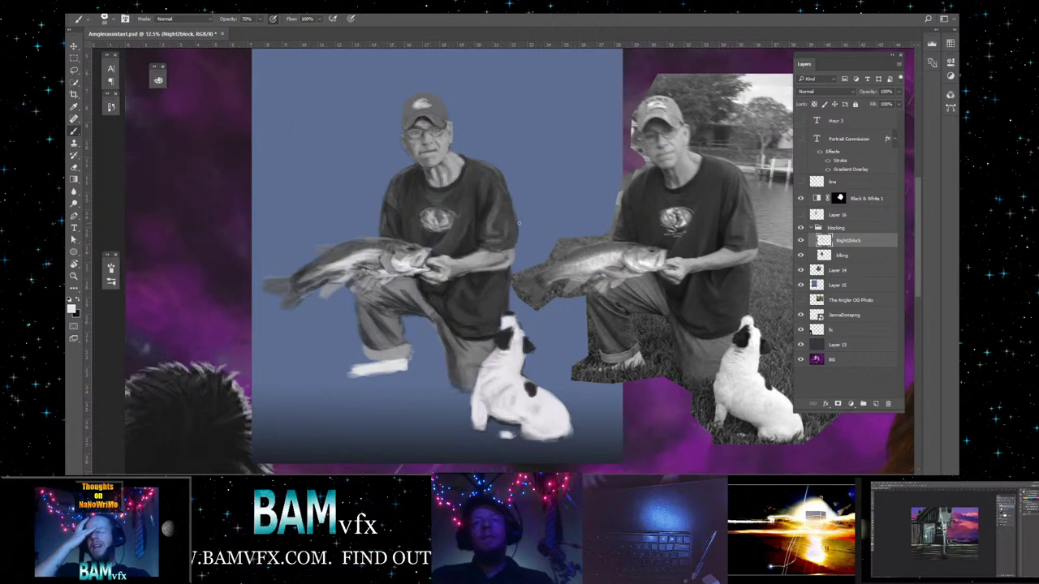
# - Rework the folds and outer edge of the shirt sleeve above the forearm with greys sampled from the sleeve
pyautogui.press('alt')
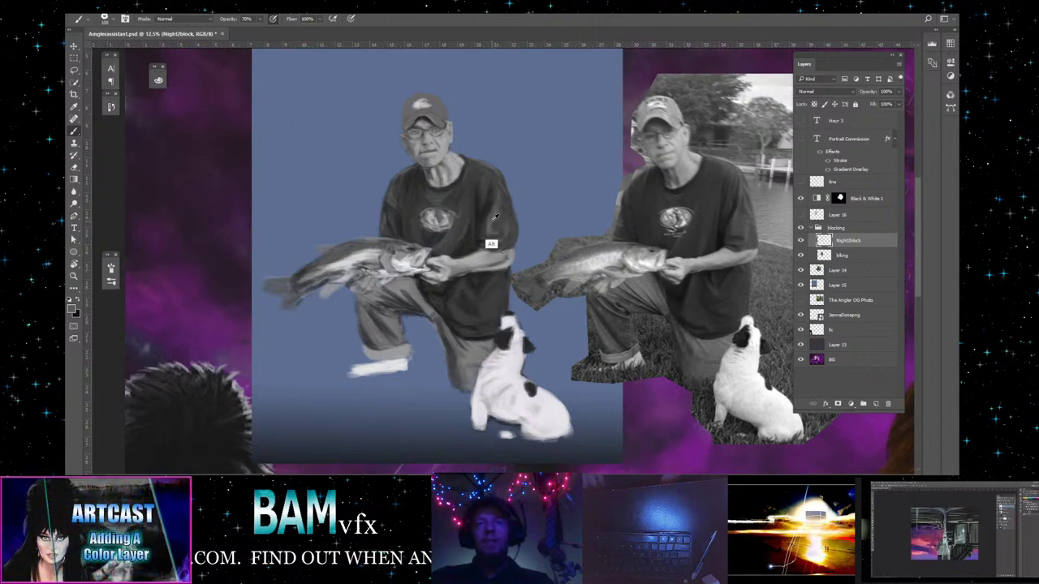
pyautogui.press('alt')
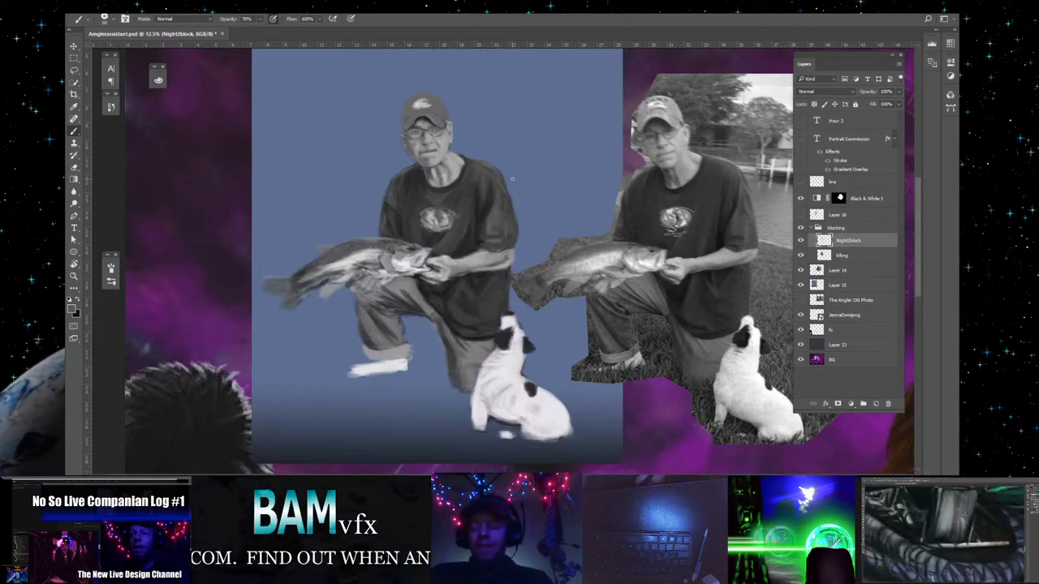
# - Paint the kneeling trouser leg beside the dog with mid greys sampled from the painted trousers
pyautogui.keyDown('alt'); pyautogui.click(447, 317); pyautogui.keyUp('alt')
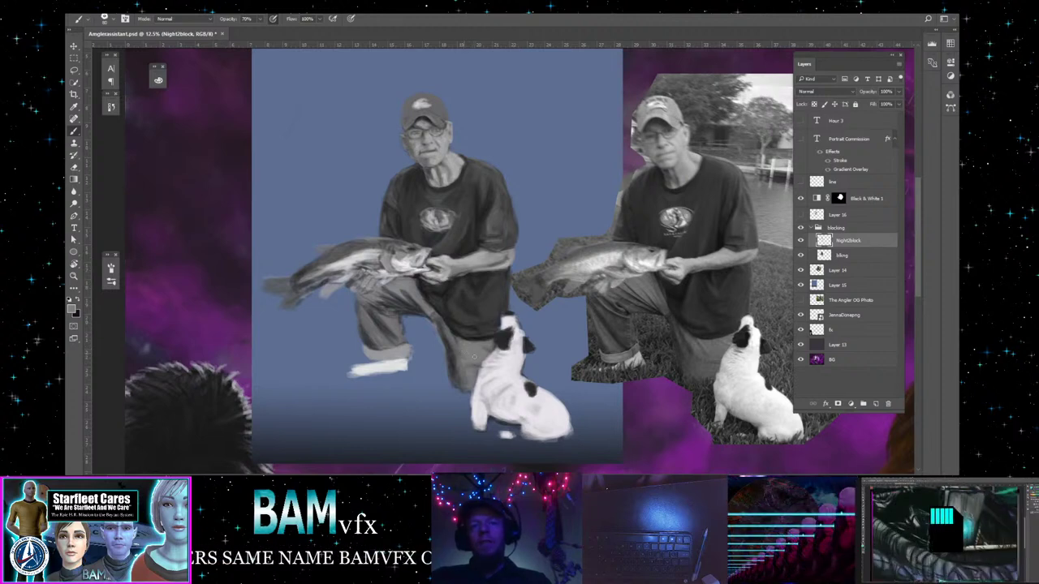
pyautogui.press('alt')
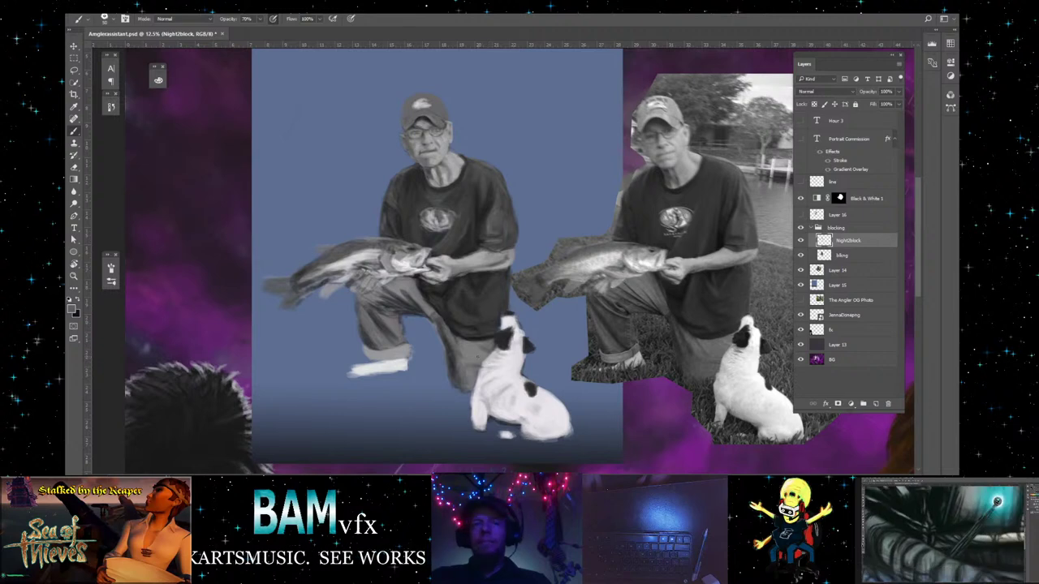
pyautogui.press('alt')
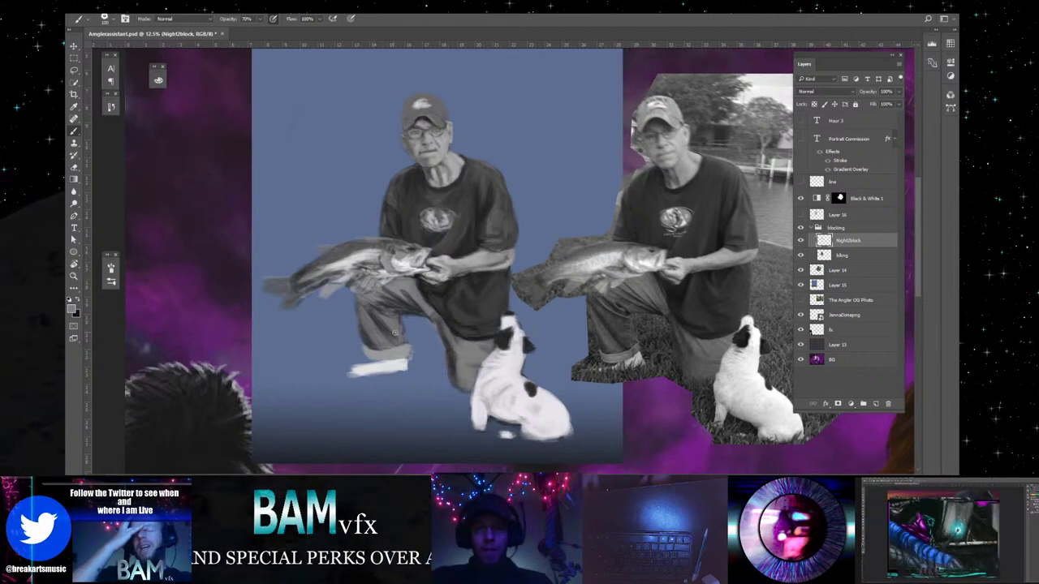
# - Add darker creases and mid-grey tones to the raised knee and front trouser leg beneath the fish
pyautogui.press('alt')
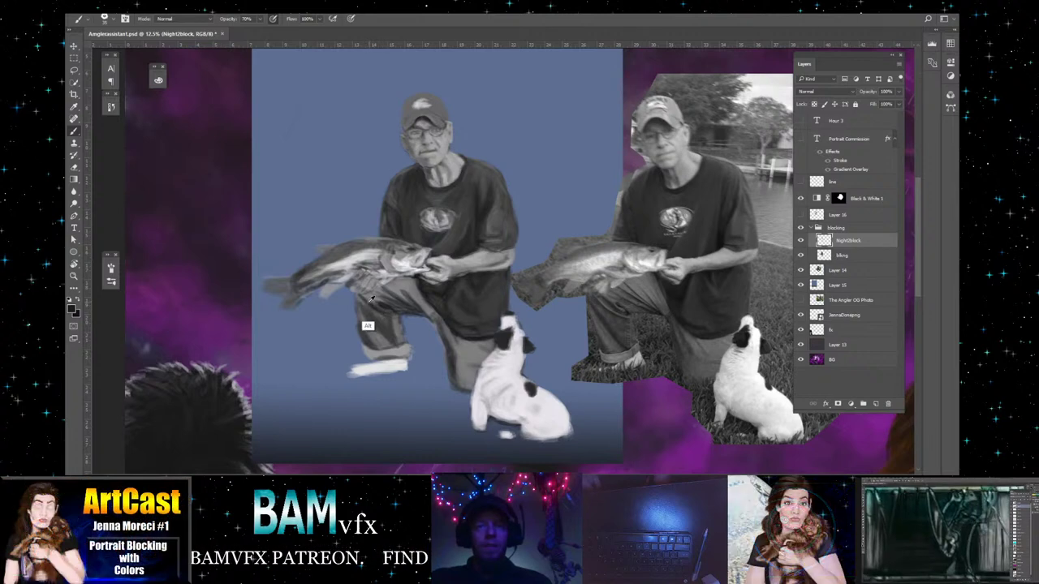
pyautogui.press('alt')
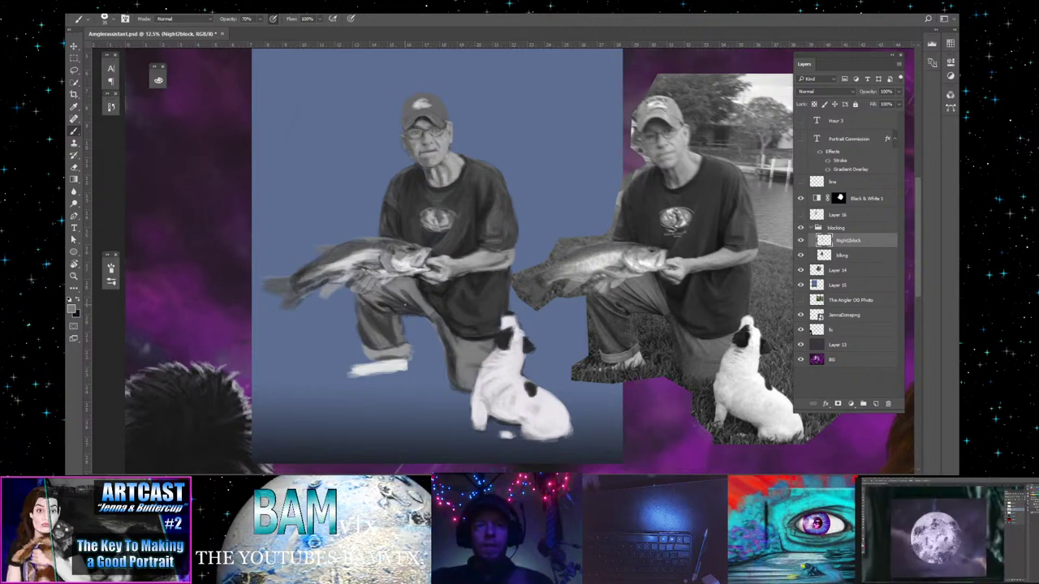
pyautogui.press('alt')
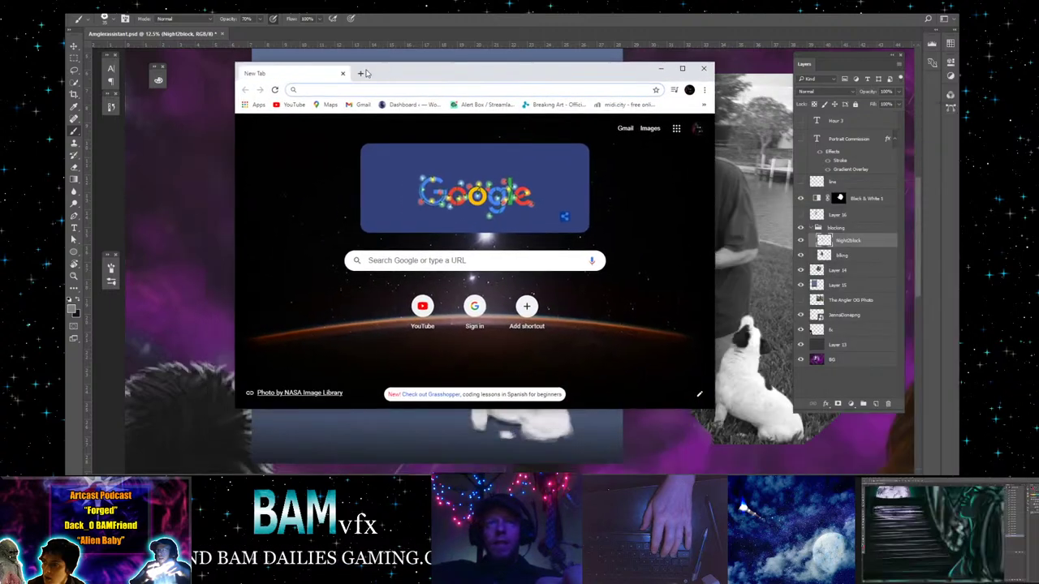
# - Maximize the browser window and try to open bamvfx.com
pyautogui.click(682, 68)
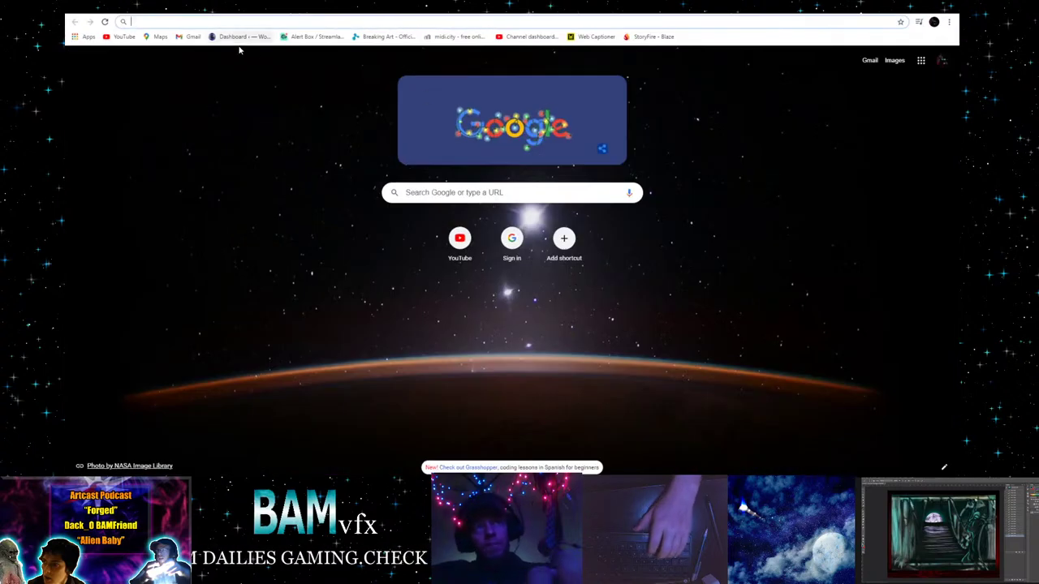
pyautogui.click(199, 21)
pyautogui.write('b')
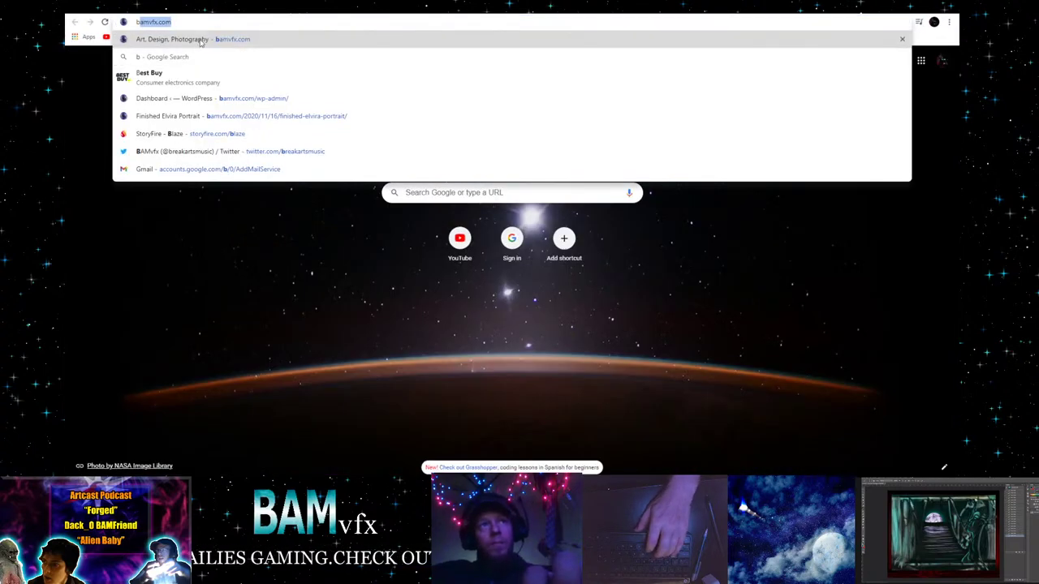
pyautogui.click(201, 41)
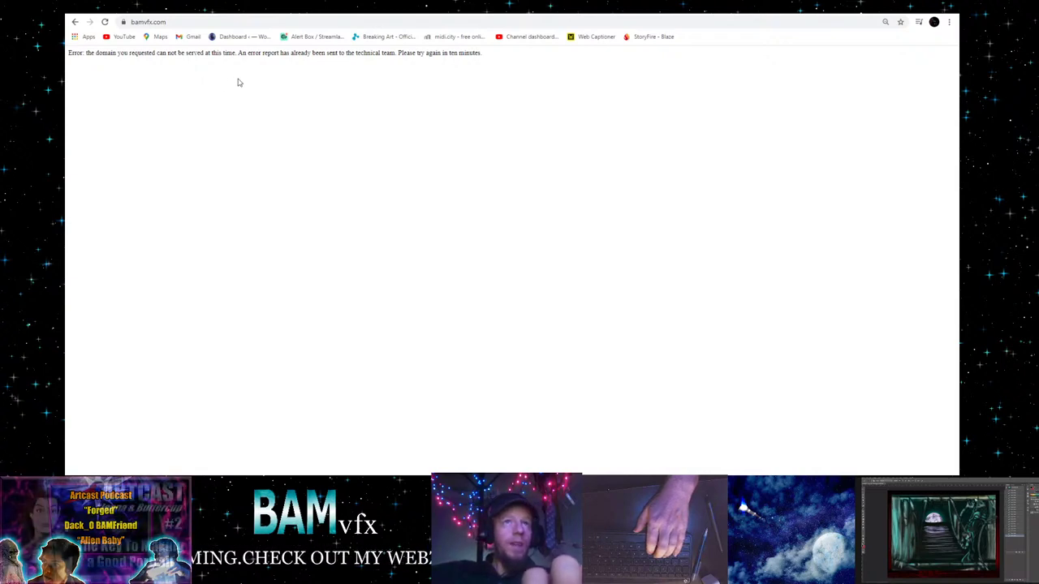
# - Search Google for bamvfx.home and open the BAMvfx website from the results
pyautogui.click(183, 22)
pyautogui.write('b')
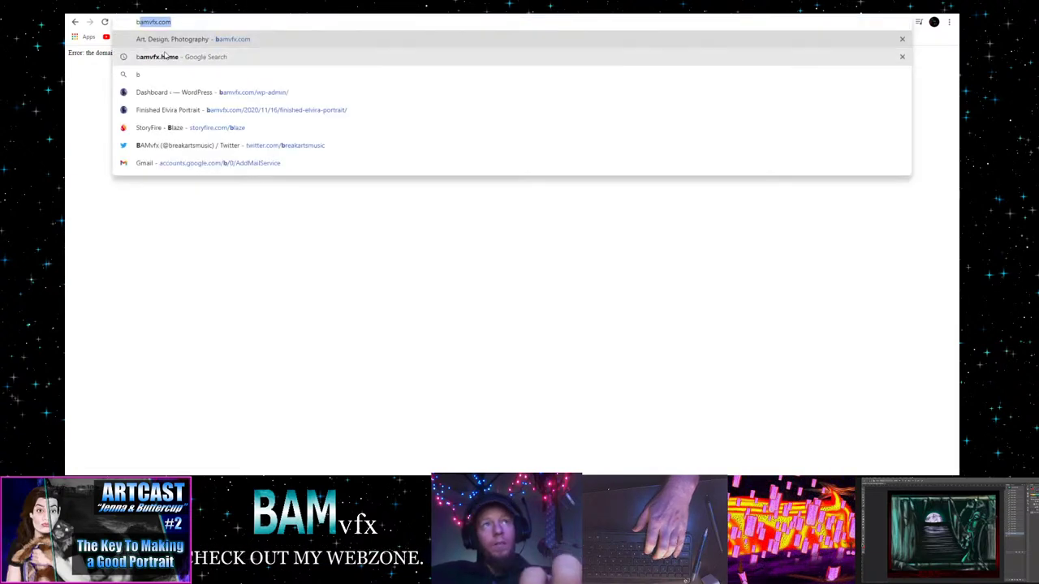
pyautogui.press('Down')
pyautogui.press('Return')
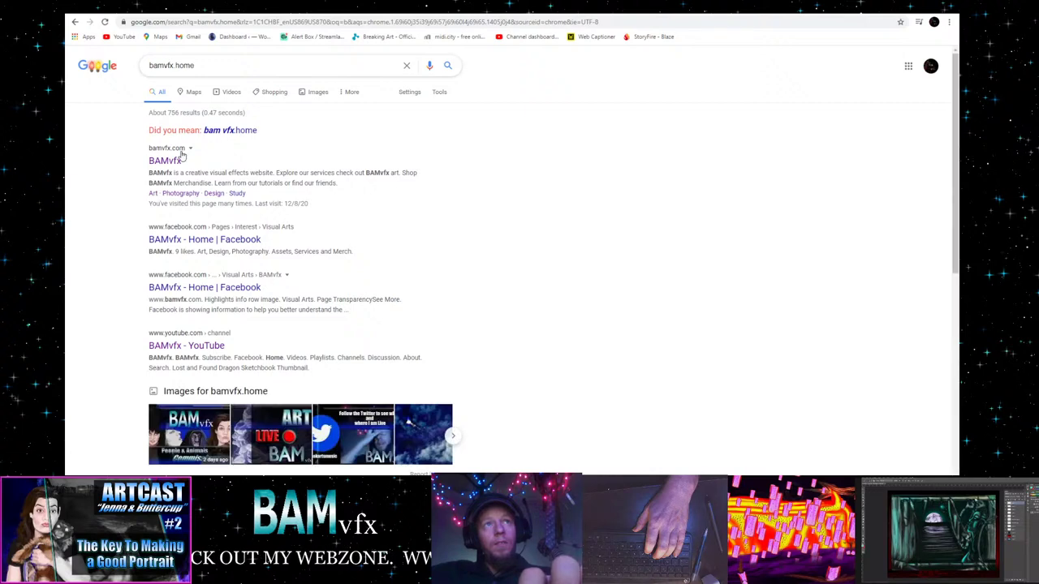
pyautogui.click(165, 161)
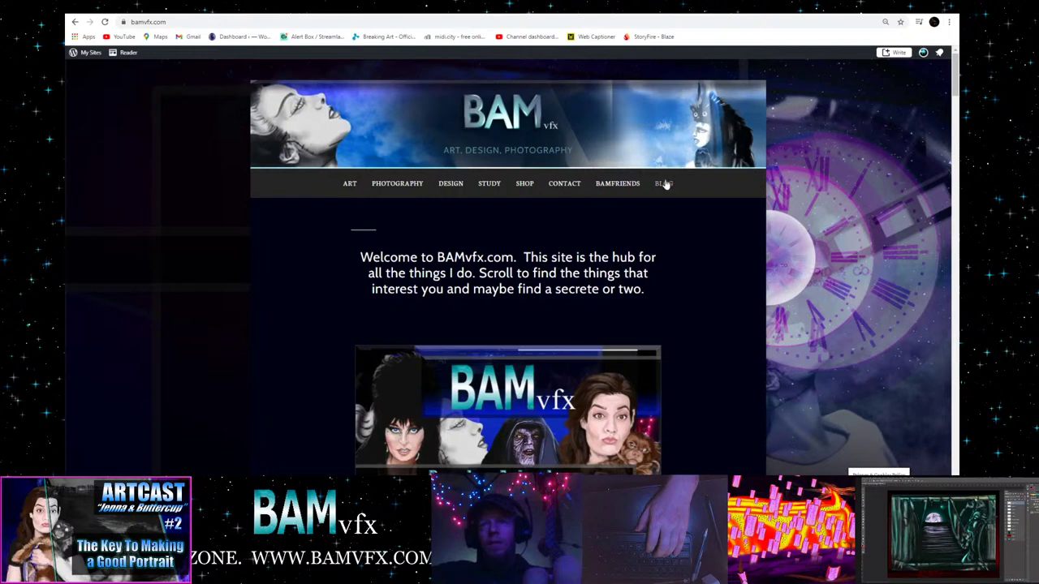
# - Open the site's blog and look through its posts, loading the first batch of older posts
pyautogui.click(664, 185)
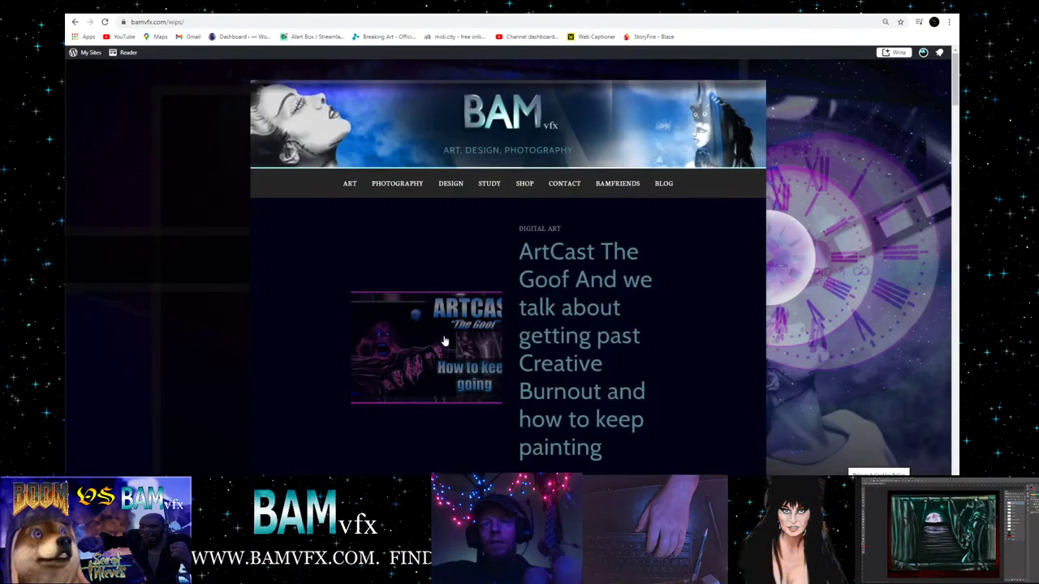
pyautogui.scroll(-3, 444, 335)
pyautogui.scroll(-15, 444, 333)
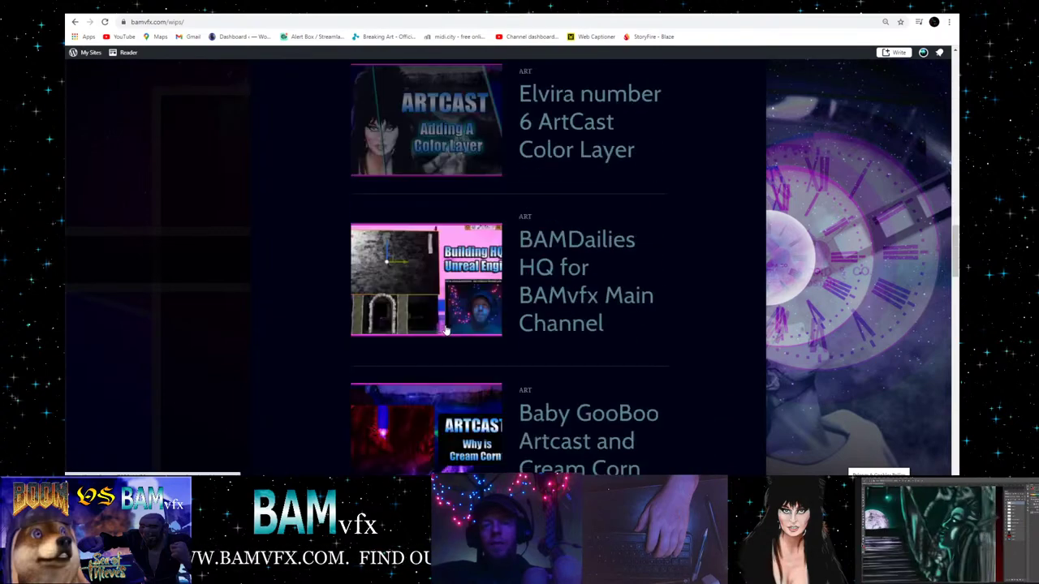
pyautogui.scroll(-4, 446, 327)
pyautogui.scroll(5, 462, 305)
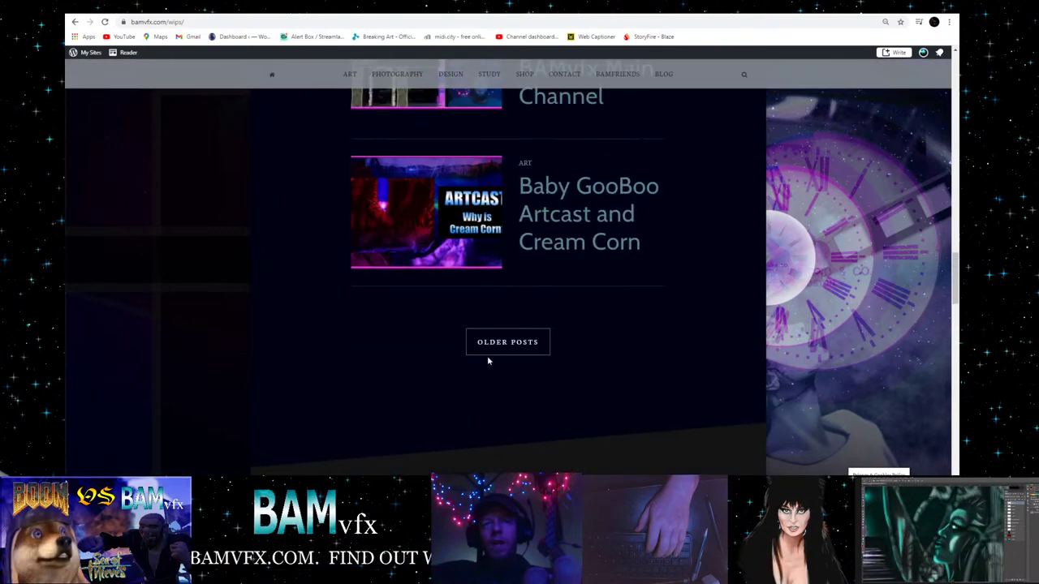
pyautogui.click(495, 347)
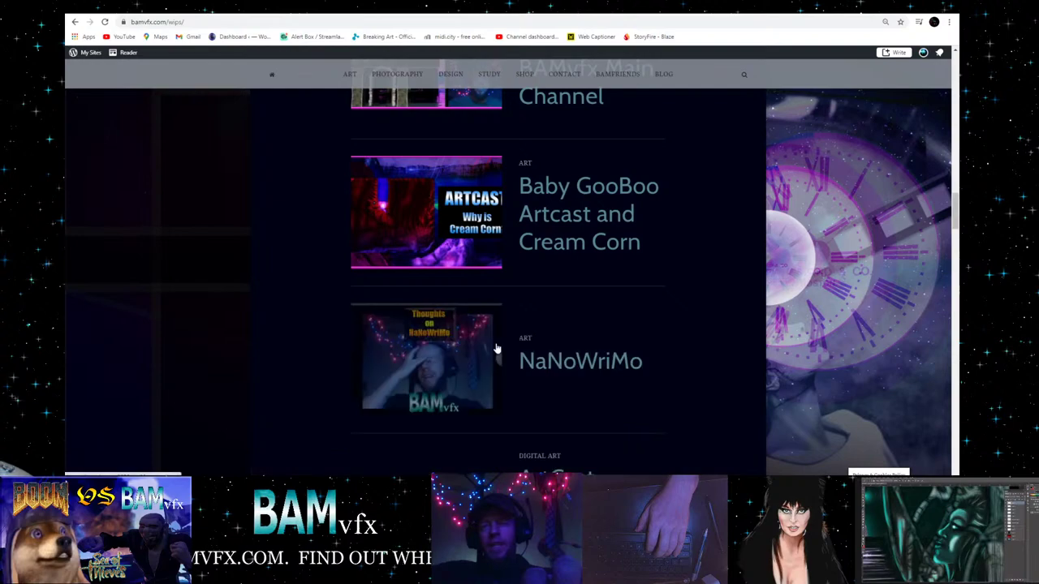
pyautogui.scroll(-3, 497, 347)
pyautogui.scroll(-18, 498, 346)
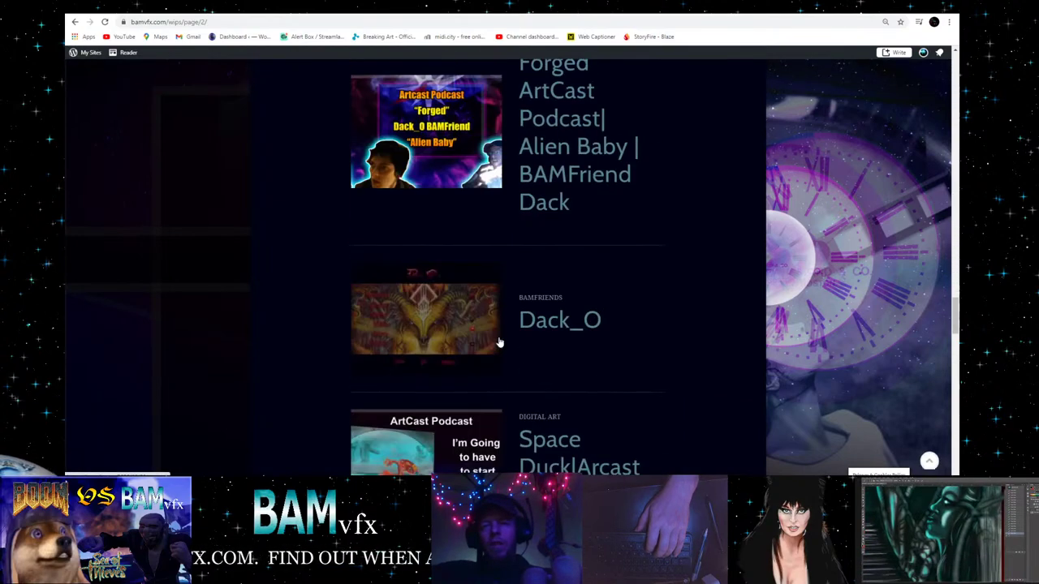
pyautogui.scroll(-3, 499, 341)
pyautogui.scroll(2, 506, 234)
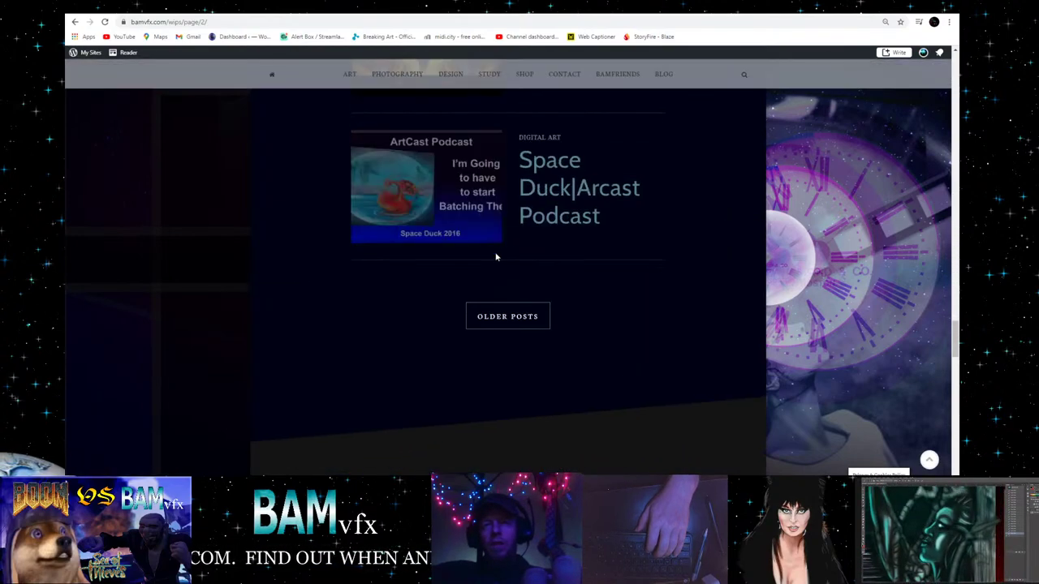
# - Load further batches of older blog posts and open the post "A Prophecy in Art"
pyautogui.click(487, 321)
pyautogui.scroll(-8, 487, 321)
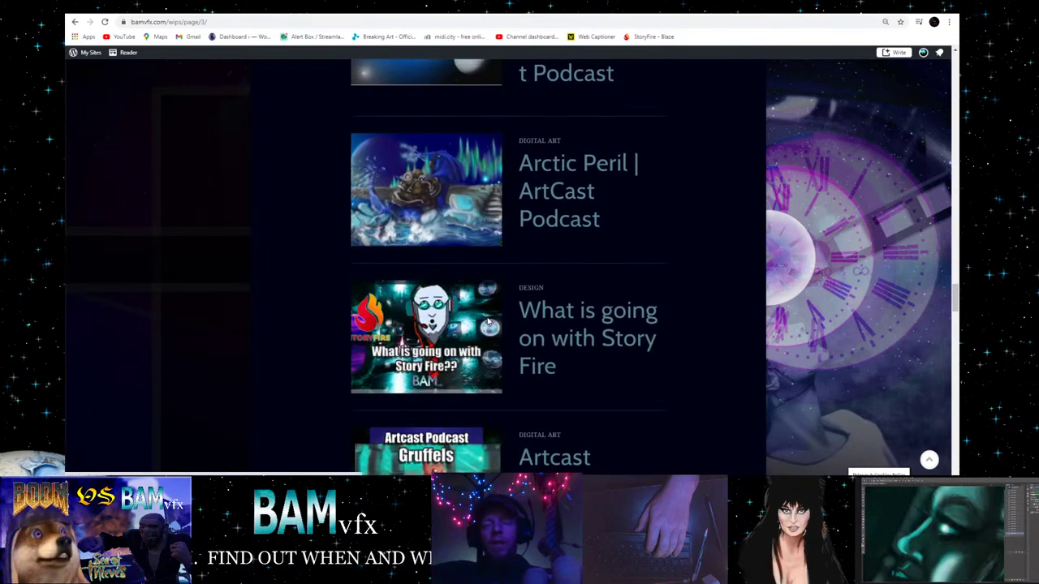
pyautogui.scroll(-10, 488, 322)
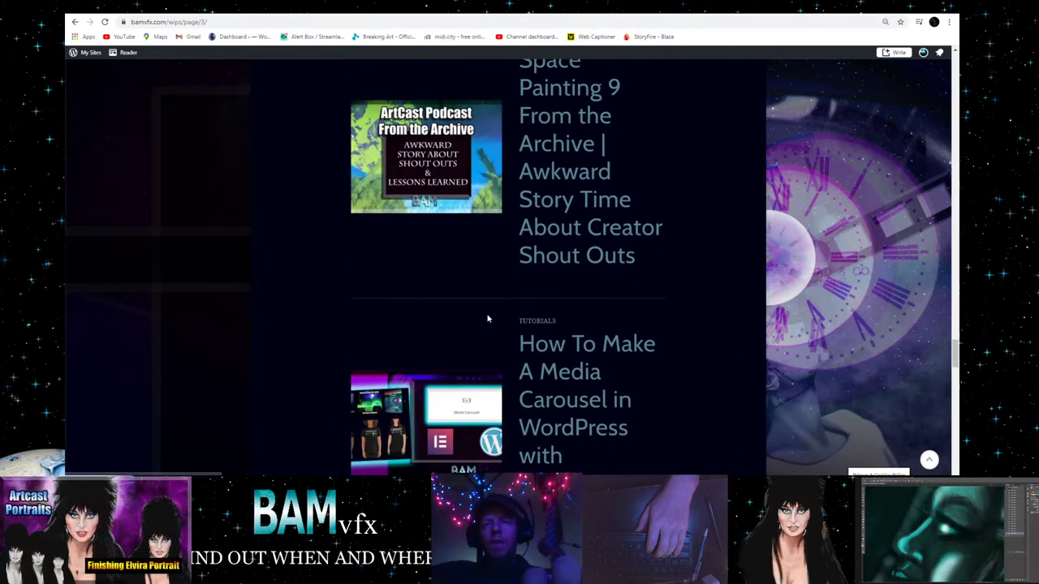
pyautogui.scroll(-2, 488, 317)
pyautogui.click(521, 244)
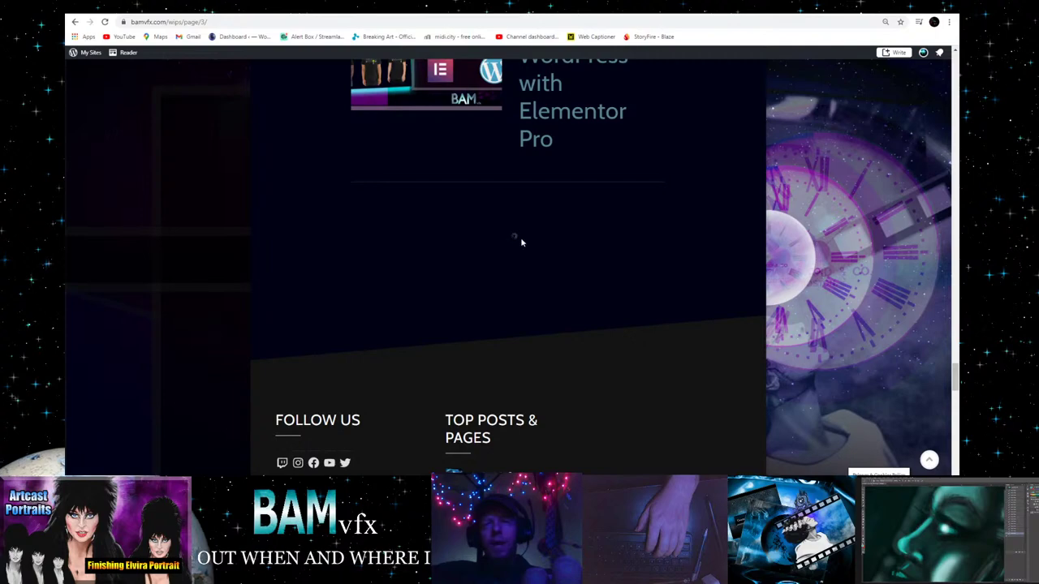
pyautogui.scroll(-9, 520, 242)
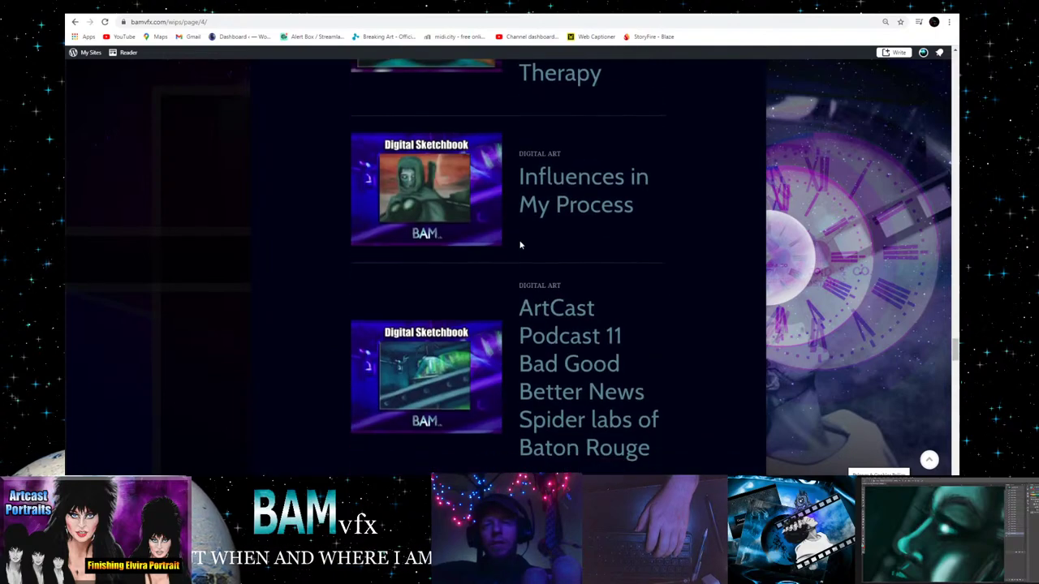
pyautogui.scroll(-10, 520, 244)
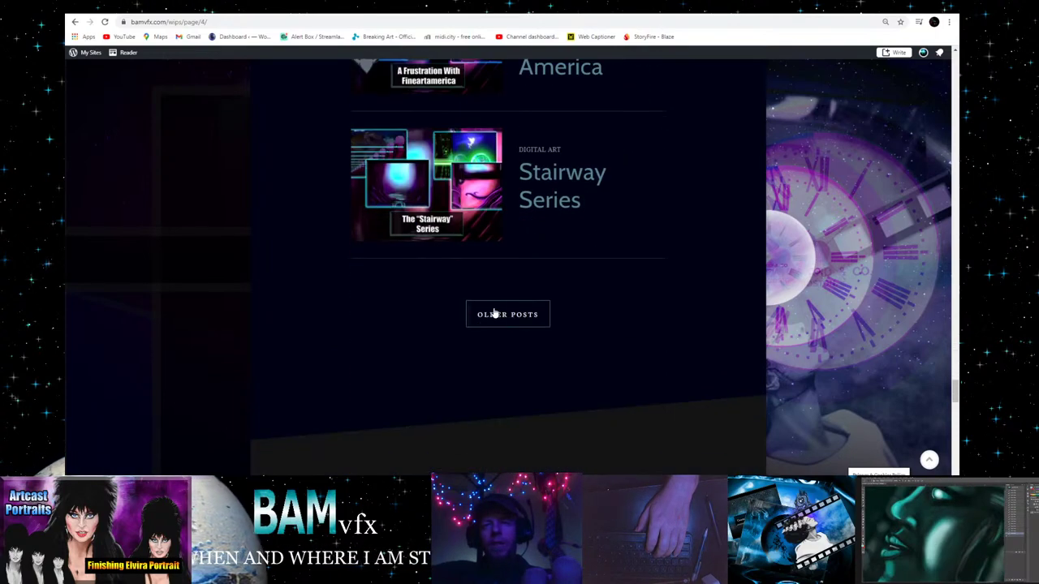
pyautogui.click(494, 314)
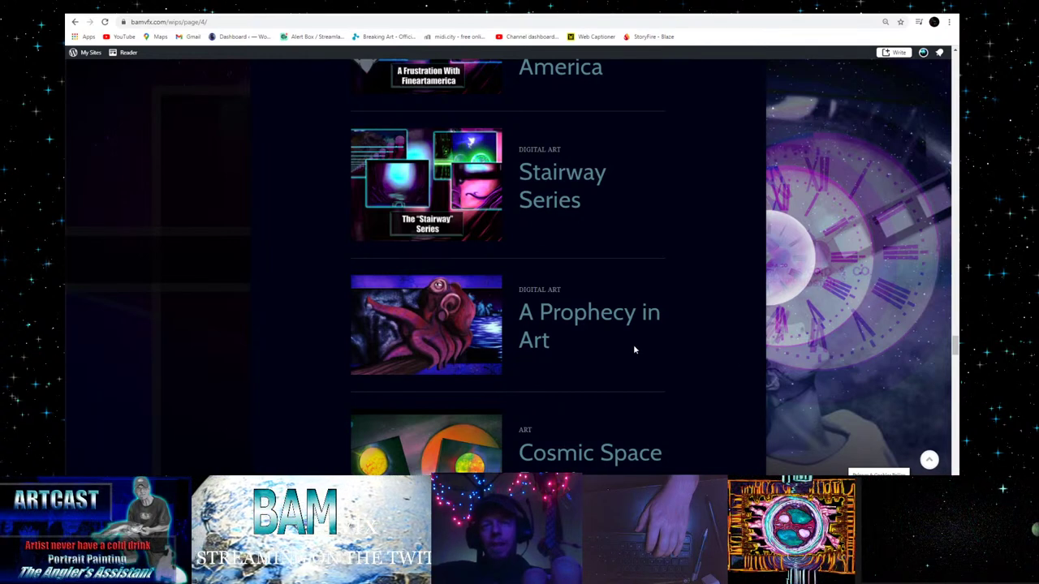
pyautogui.click(556, 315)
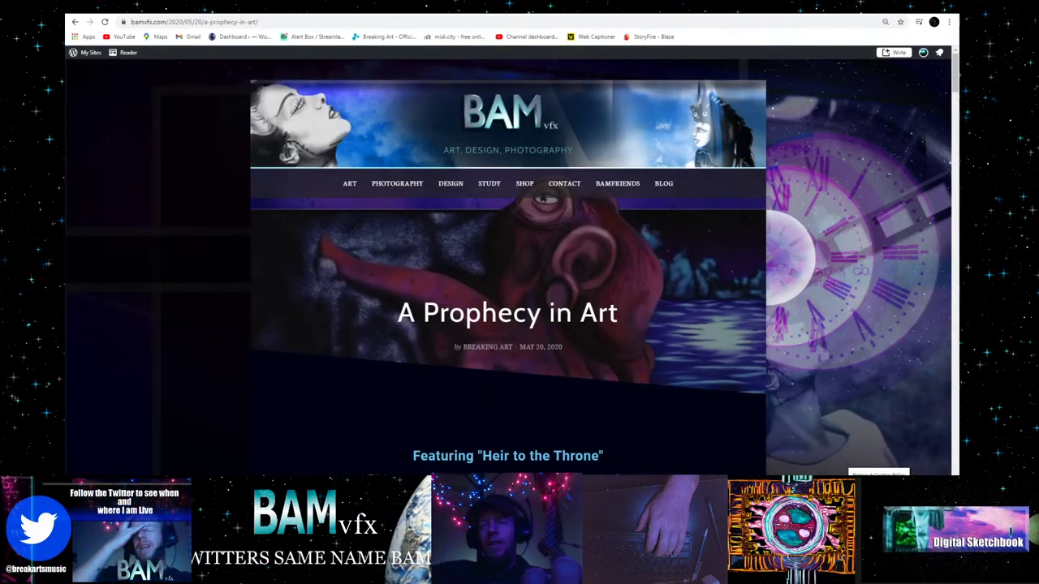
# - Look through the "A Prophecy in Art" post, including its podcast video, painting, print options, octopus video and merchandise
pyautogui.scroll(-4, 489, 316)
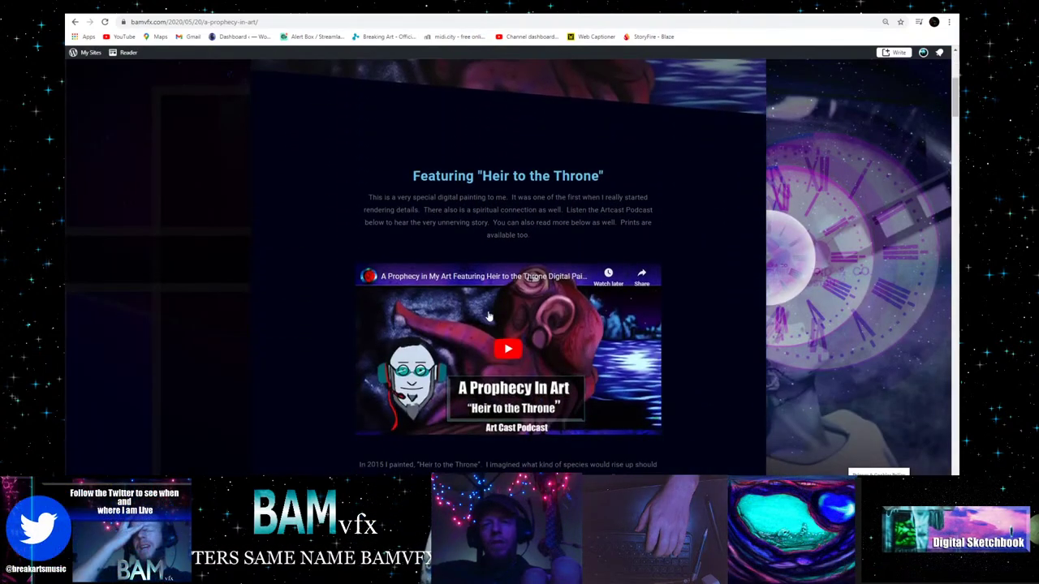
pyautogui.scroll(-10, 488, 317)
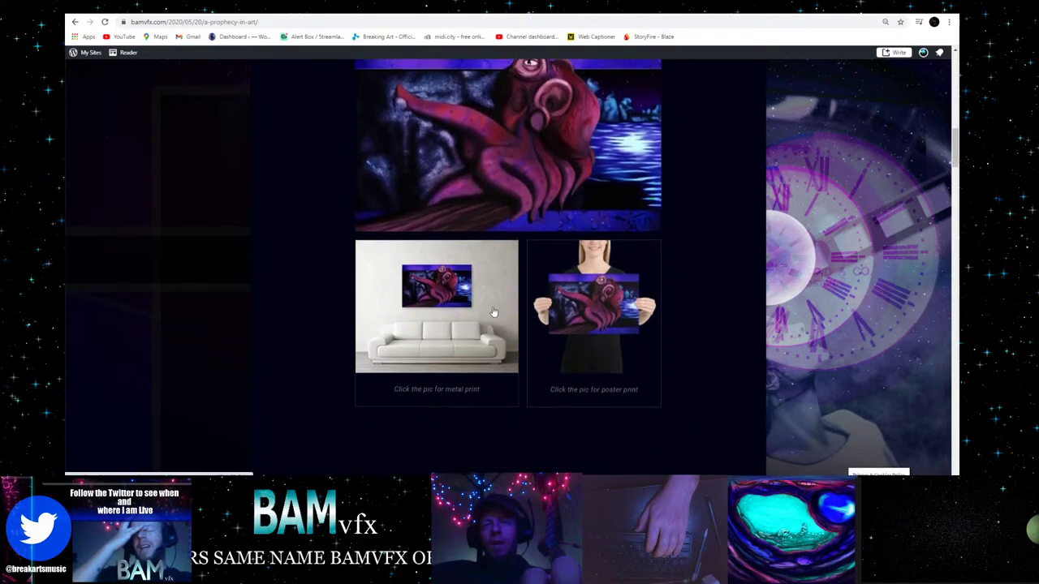
pyautogui.scroll(-2, 493, 312)
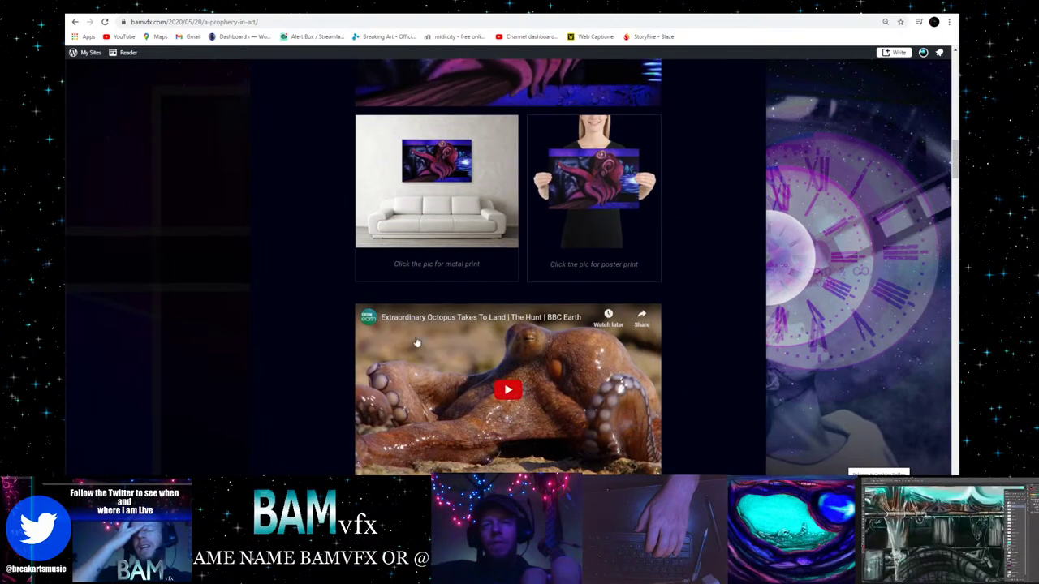
pyautogui.scroll(-1, 417, 343)
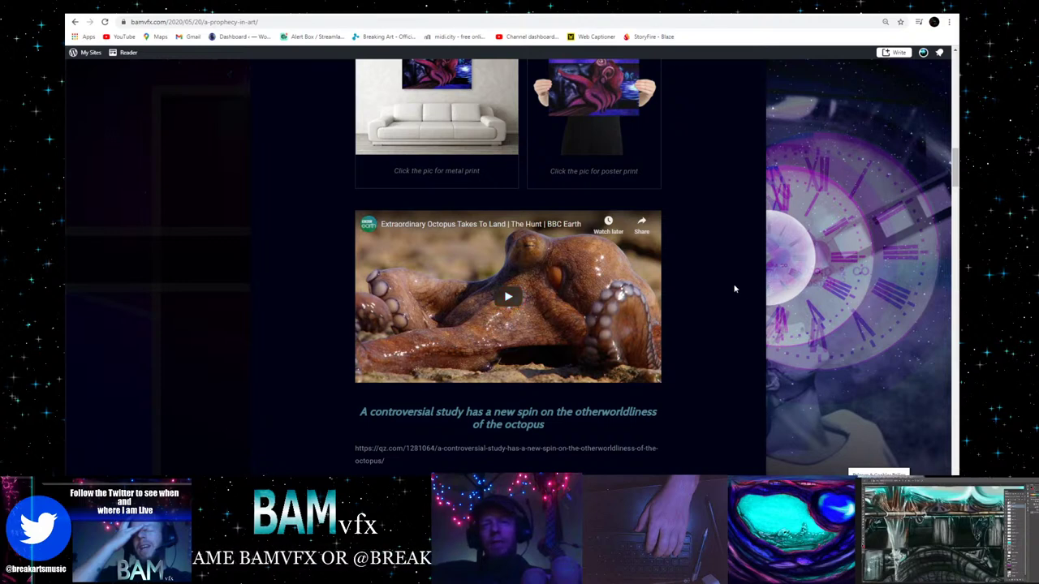
pyautogui.scroll(-3, 680, 280)
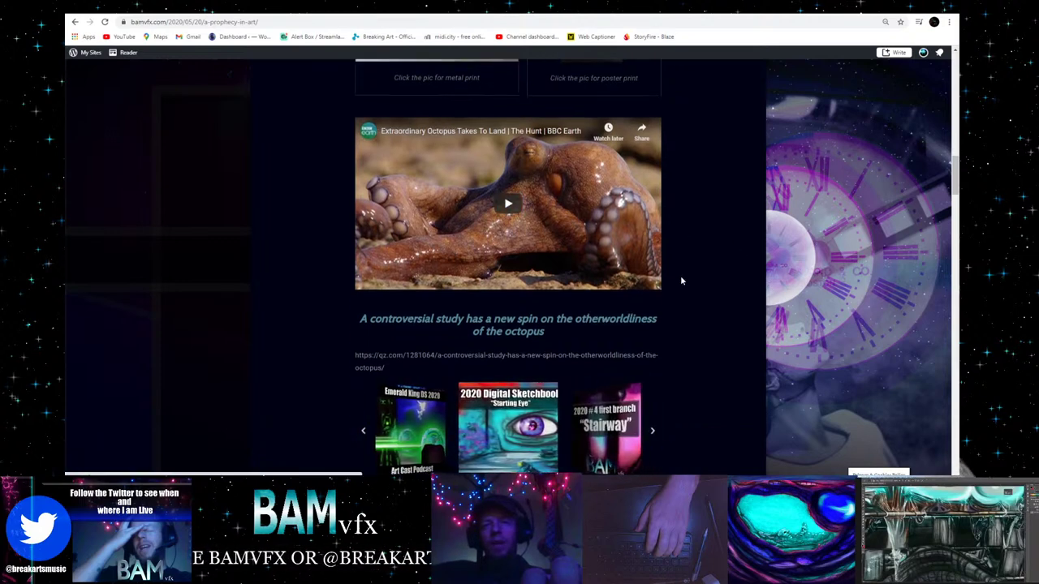
pyautogui.scroll(-3, 682, 276)
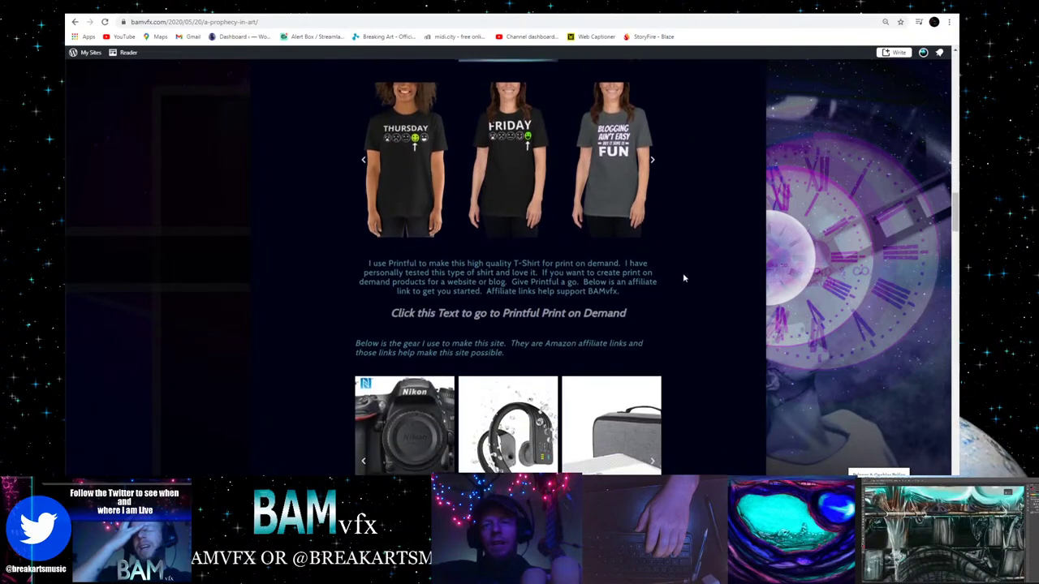
pyautogui.scroll(5, 682, 273)
pyautogui.scroll(10, 683, 274)
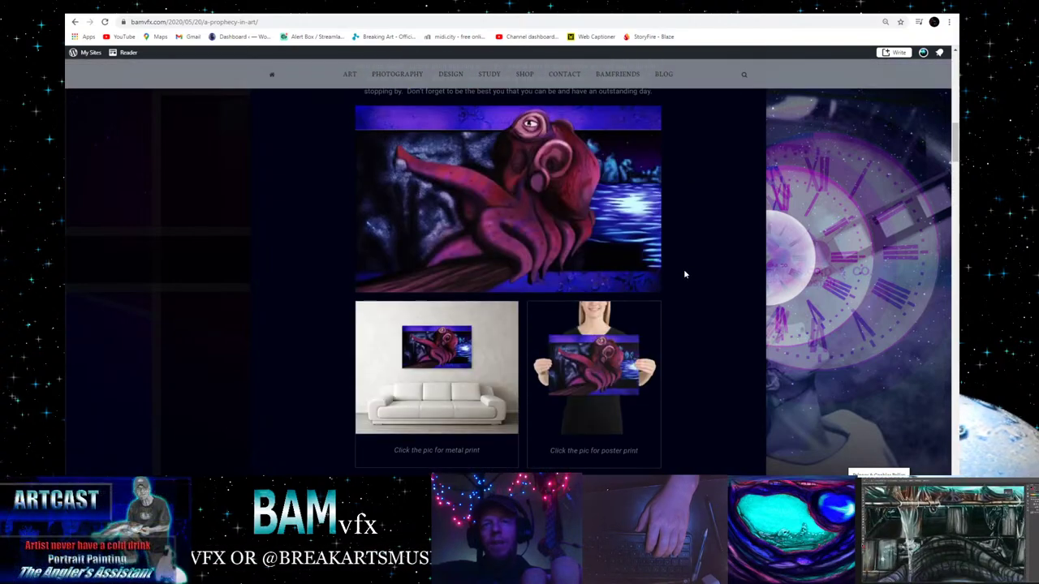
pyautogui.scroll(2, 683, 273)
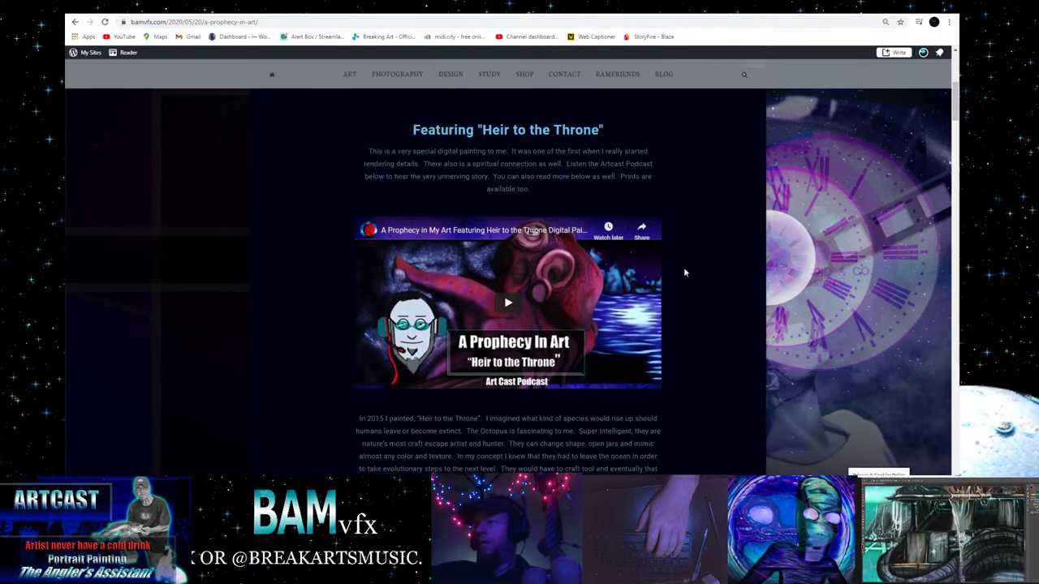
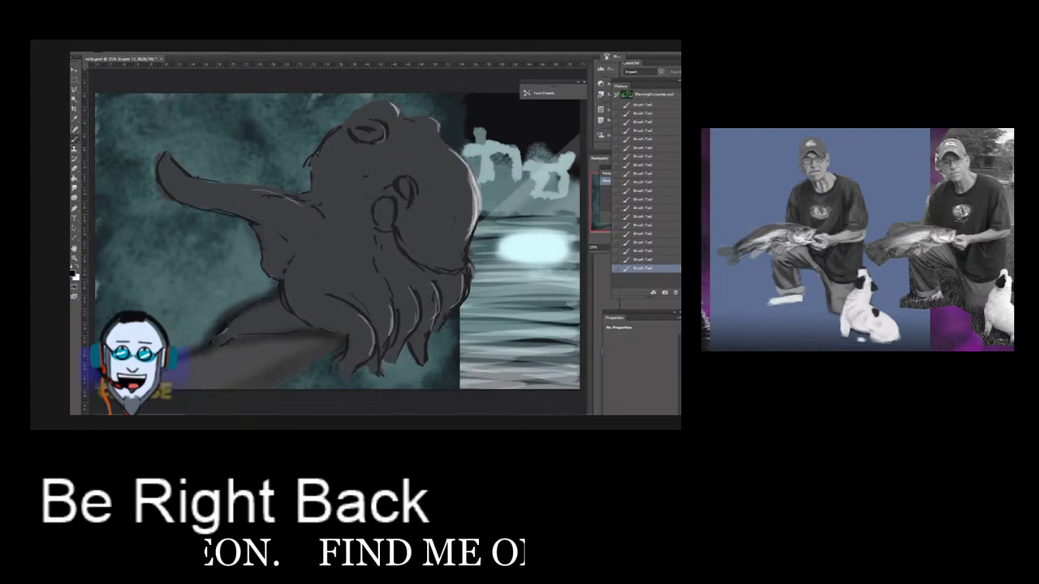
pyautogui.hotkey('alt', 'Tab')
pyautogui.hotkey('alt', 'Tab')
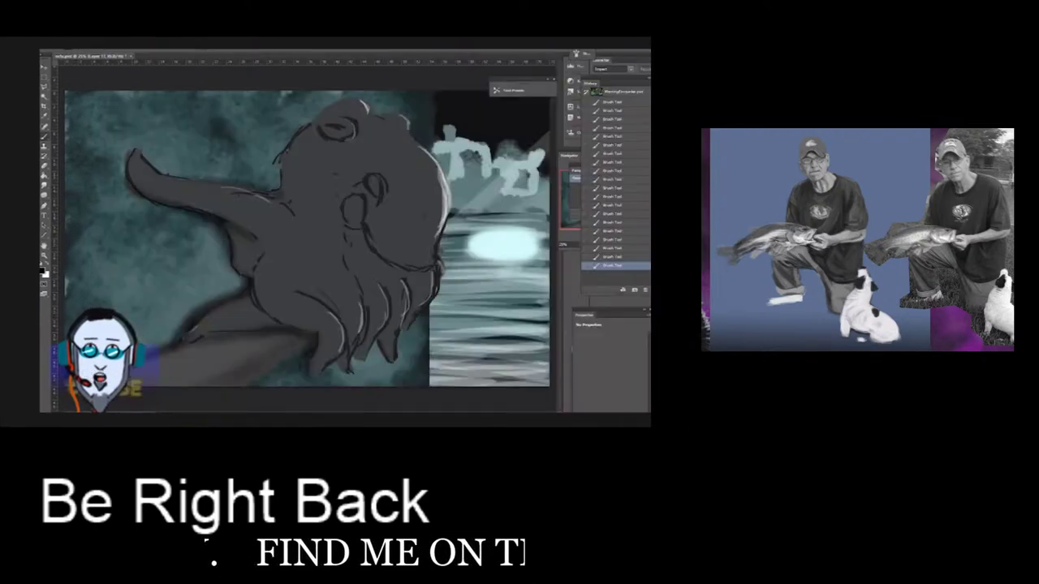
pyautogui.hotkey('alt', 'Tab')
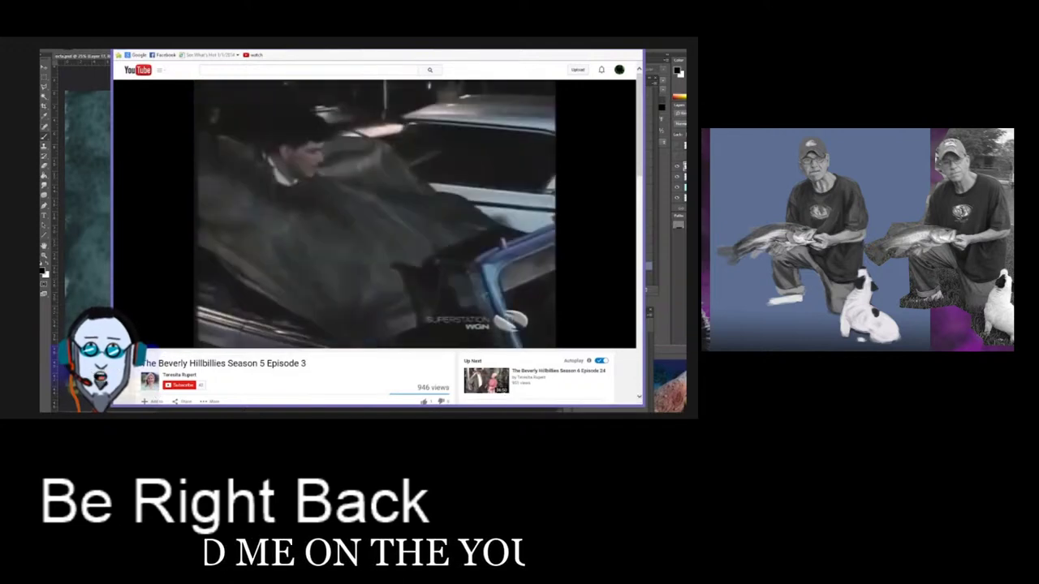
pyautogui.hotkey('alt', 'Tab')
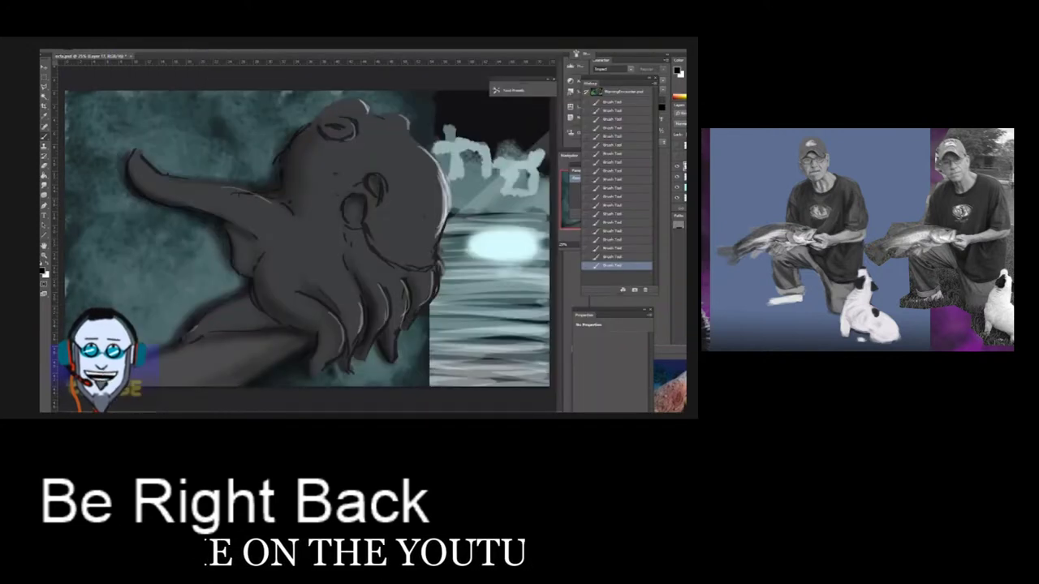
# - Darken the grey shading on the octopus's lower tentacles and the log beneath them
pyautogui.moveTo(276, 378); pyautogui.dragTo(211, 284)
pyautogui.moveTo(268, 301); pyautogui.dragTo(320, 353)
pyautogui.moveTo(357, 235); pyautogui.dragTo(389, 264)
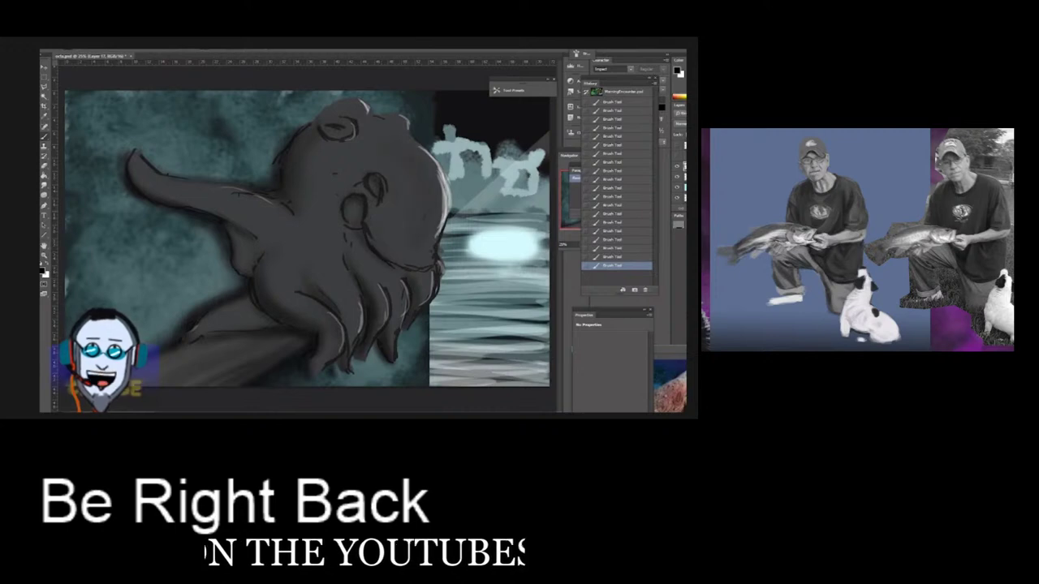
# - Paint light grey highlights around the octopus's eye, ear and head, and blend the sketched outlines into the shaded tentacles
pyautogui.moveTo(321, 134)
pyautogui.mouseDown()
pyautogui.moveTo(365, 110)
pyautogui.moveTo(345, 142)
pyautogui.moveTo(398, 199)
pyautogui.mouseUp()
pyautogui.moveTo(405, 162)
pyautogui.mouseDown()
pyautogui.moveTo(381, 210)
pyautogui.moveTo(370, 183)
pyautogui.mouseUp()
pyautogui.moveTo(431, 236)
pyautogui.mouseDown()
pyautogui.moveTo(414, 150)
pyautogui.moveTo(418, 207)
pyautogui.moveTo(369, 264)
pyautogui.mouseUp()
pyautogui.moveTo(357, 105); pyautogui.dragTo(337, 130)
pyautogui.moveTo(398, 231); pyautogui.dragTo(349, 276)
pyautogui.moveTo(333, 276); pyautogui.dragTo(296, 317)
pyautogui.moveTo(272, 300)
pyautogui.mouseDown()
pyautogui.moveTo(248, 325)
pyautogui.moveTo(203, 340)
pyautogui.mouseUp()
pyautogui.moveTo(235, 223); pyautogui.dragTo(192, 284)
pyautogui.moveTo(293, 138); pyautogui.dragTo(160, 225)
pyautogui.moveTo(389, 289); pyautogui.dragTo(385, 344)
pyautogui.moveTo(206, 249); pyautogui.dragTo(242, 274)
pyautogui.moveTo(187, 326); pyautogui.dragTo(254, 346)
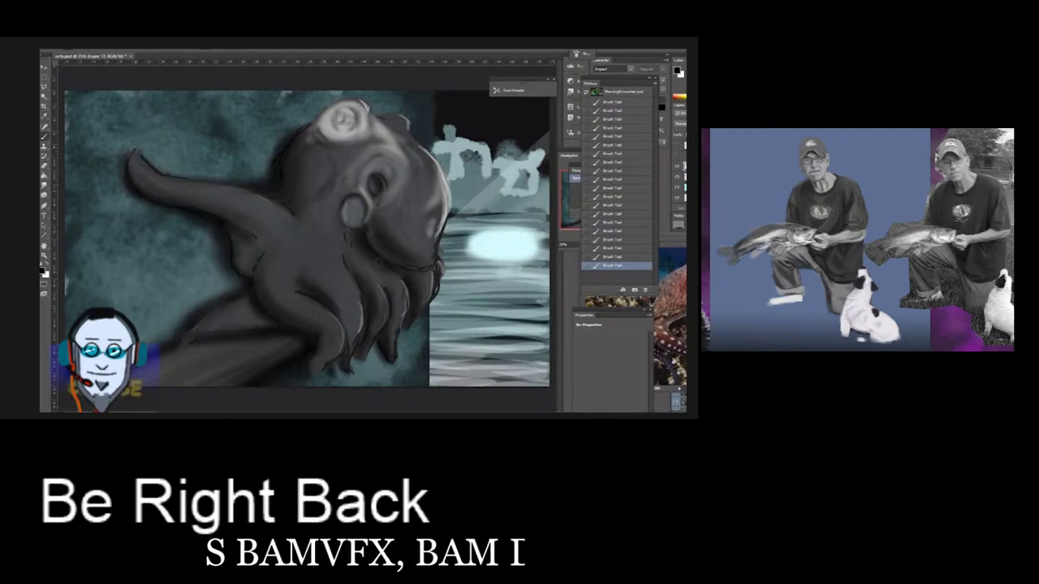
pyautogui.moveTo(365, 209); pyautogui.dragTo(405, 255)
pyautogui.moveTo(309, 137); pyautogui.dragTo(291, 195)
# - Detail the octopus's eye, ear and spotted tentacles, texture the rock background, and recolour the octopus red against blue-violet surroundings
pyautogui.moveTo(471, 284)
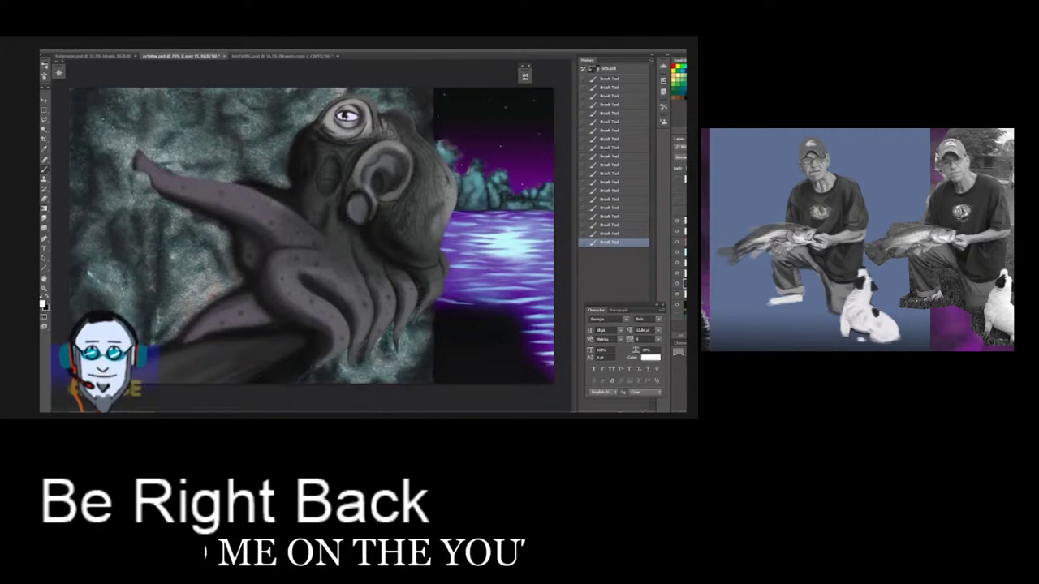
pyautogui.keyDown('alt'); pyautogui.click(138, 188); pyautogui.keyUp('alt')
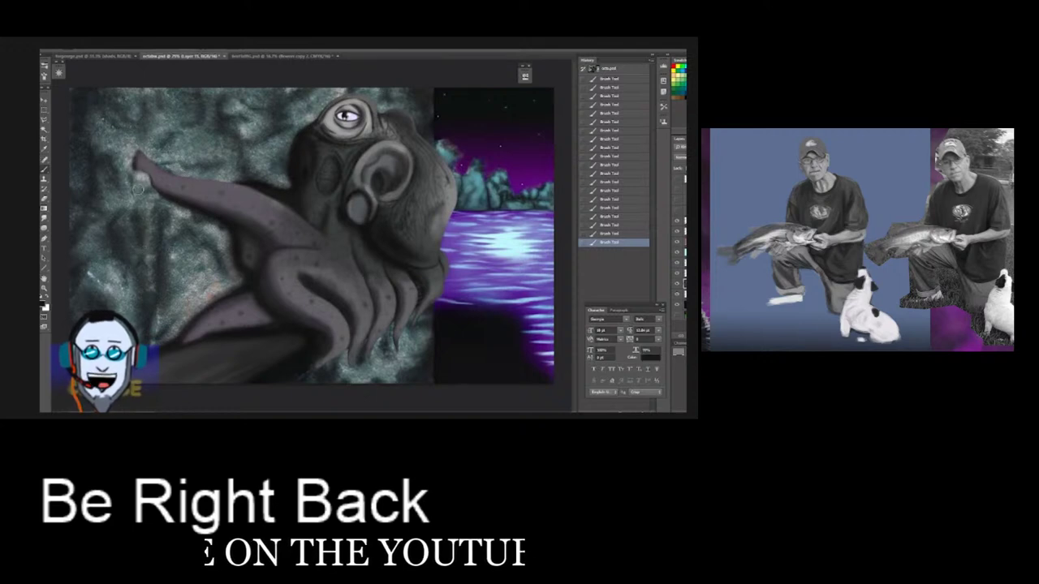
pyautogui.moveTo(398, 351); pyautogui.dragTo(357, 366)
pyautogui.moveTo(121, 122); pyautogui.dragTo(349, 89)
pyautogui.press('F2')
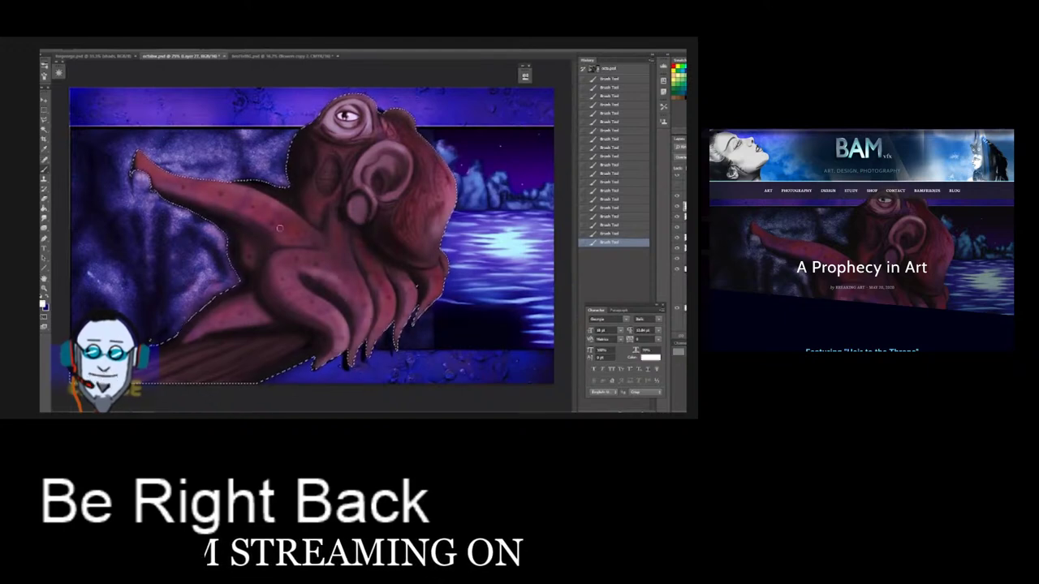
pyautogui.scroll(3, 361, 189)
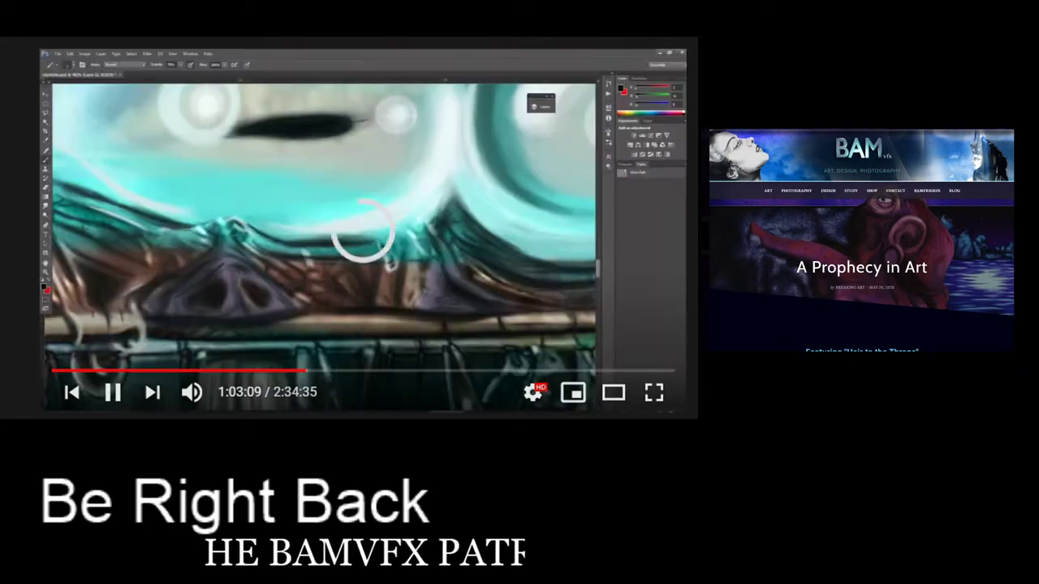
pyautogui.moveTo(193, 392)
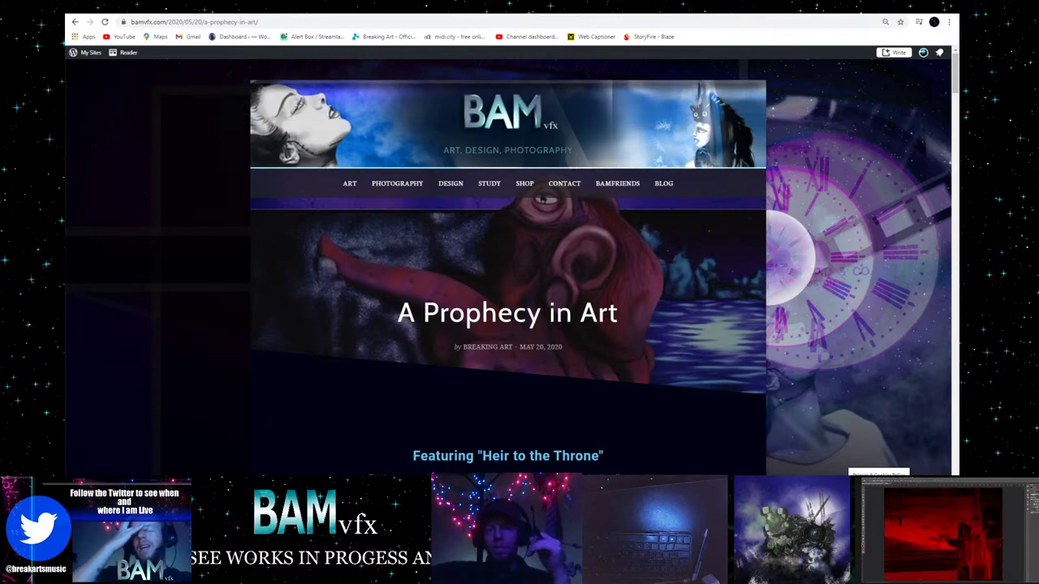
# - Switch back to the angler portrait in Photoshop and sample greys from the painted trousers for touching up the bent leg
pyautogui.hotkey('alt', 'Tab')
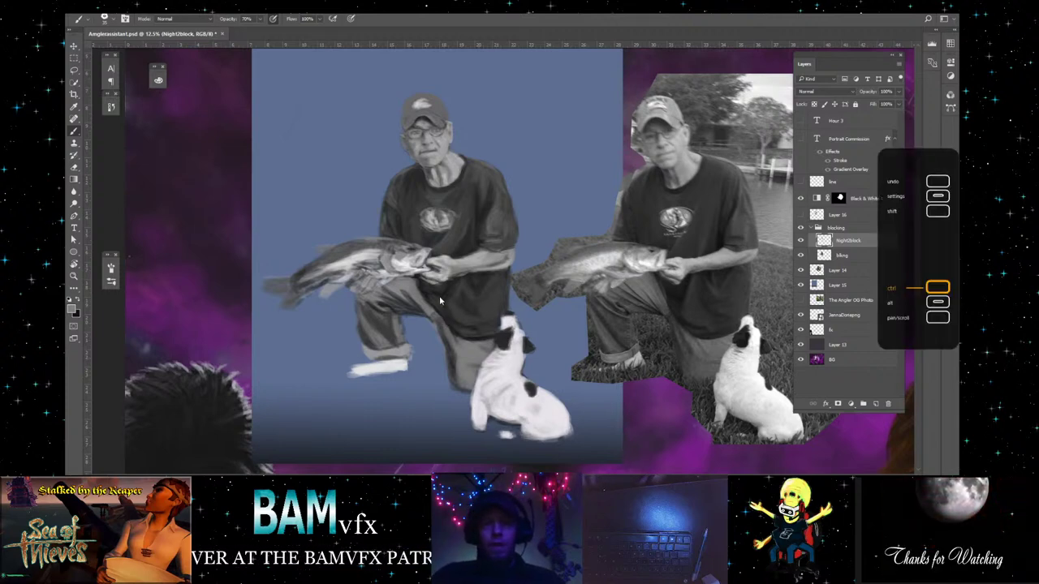
pyautogui.press('alt')
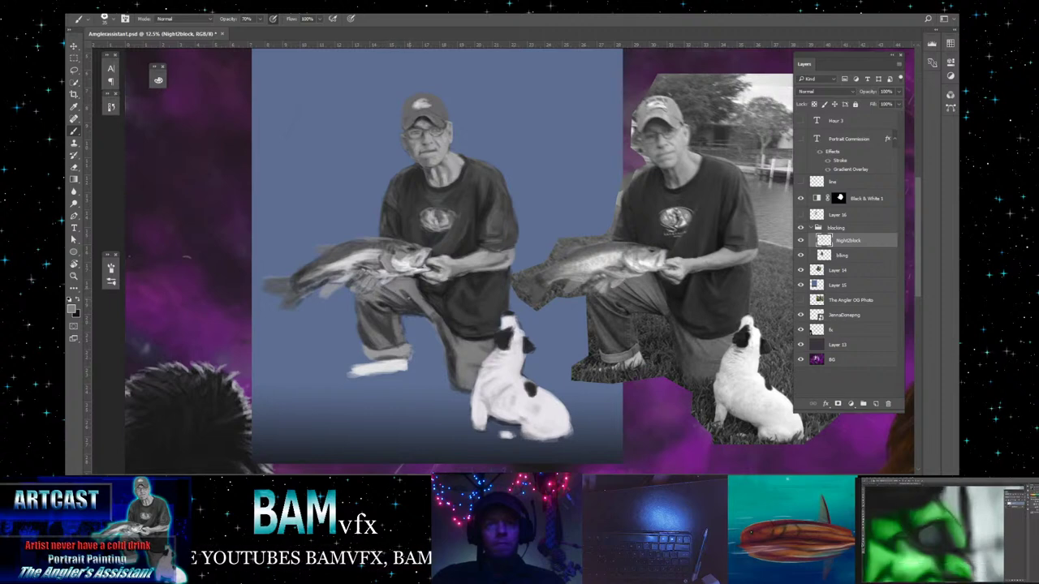
pyautogui.keyDown('alt'); pyautogui.click(363, 290); pyautogui.keyUp('alt')
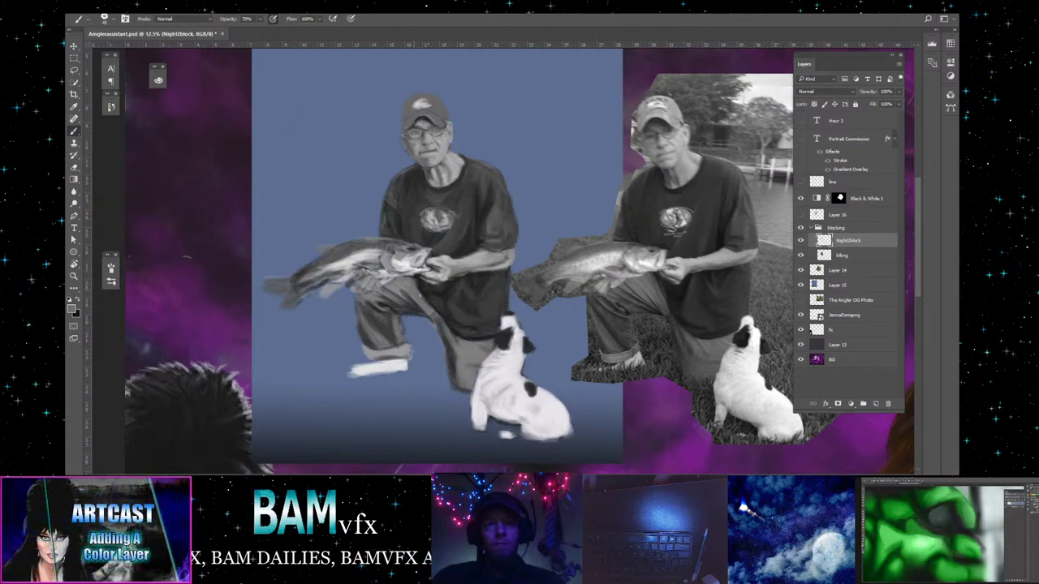
pyautogui.keyDown('alt'); pyautogui.click(408, 291); pyautogui.keyUp('alt')
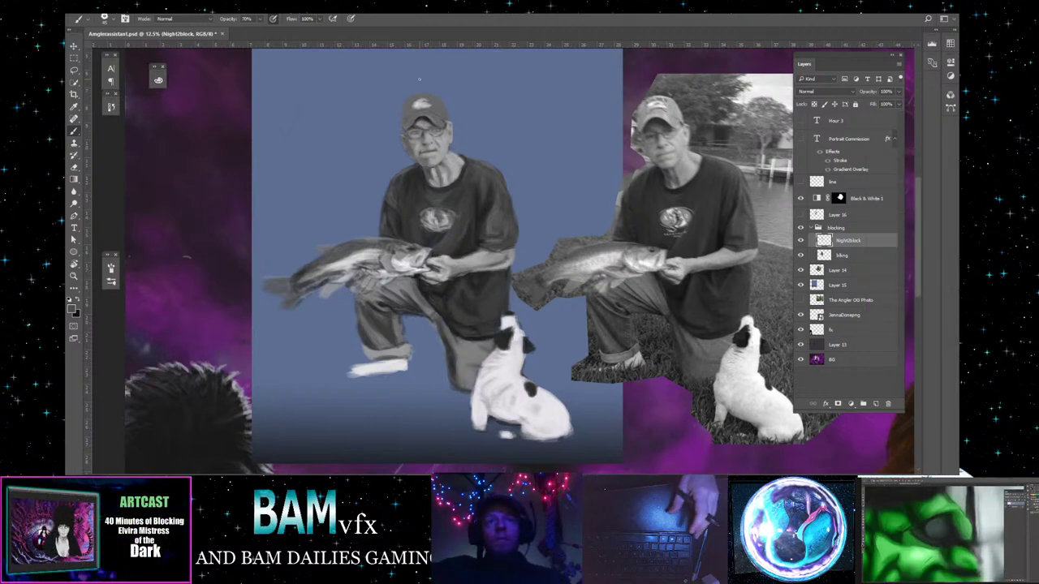
# - Move the blocking group across so the painted angler's head sits directly beside the man's head in the reference photo
pyautogui.click(73, 276)
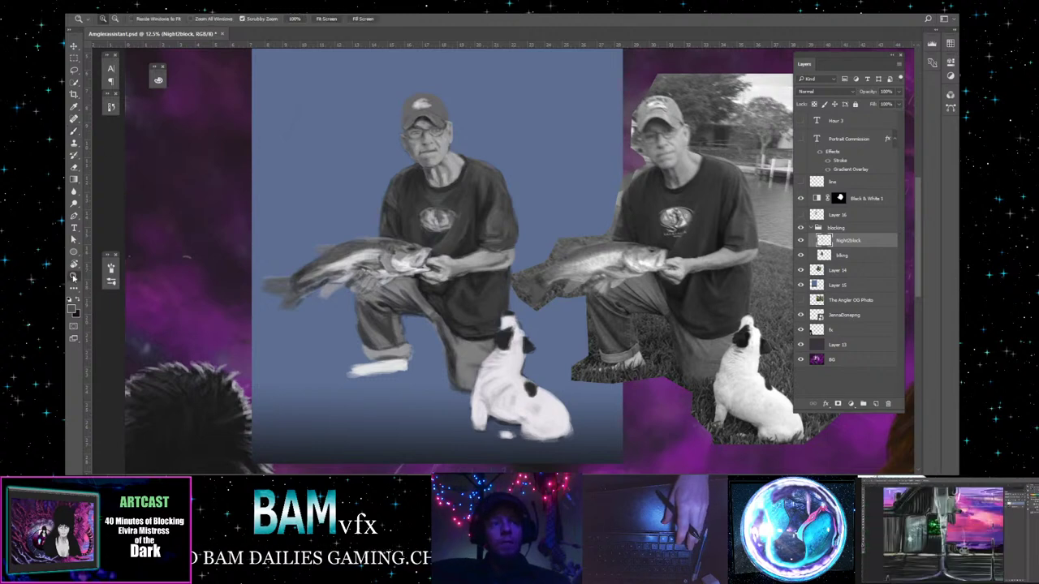
pyautogui.click(440, 146)
pyautogui.click(440, 147)
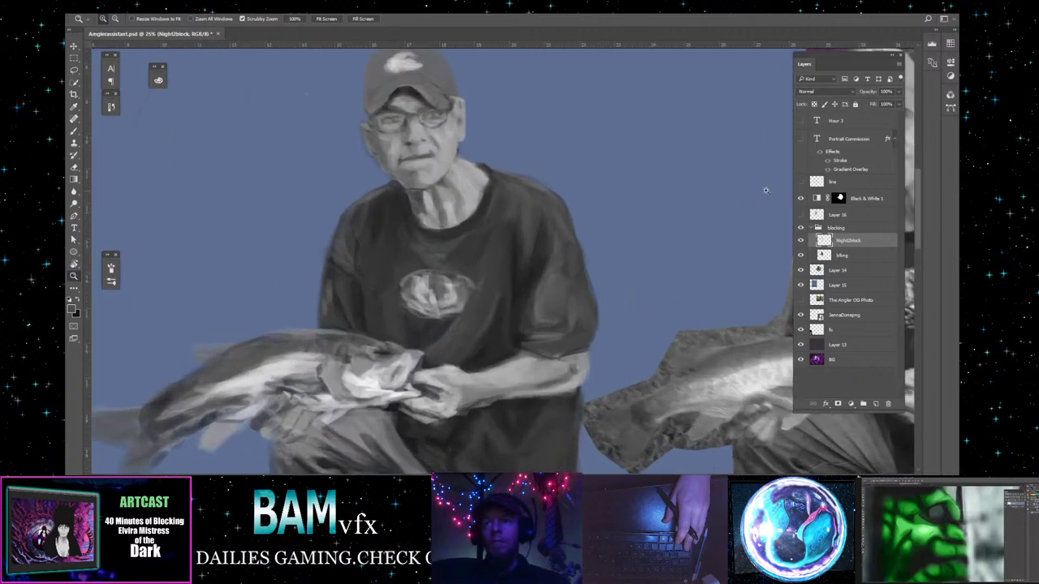
pyautogui.click(851, 229)
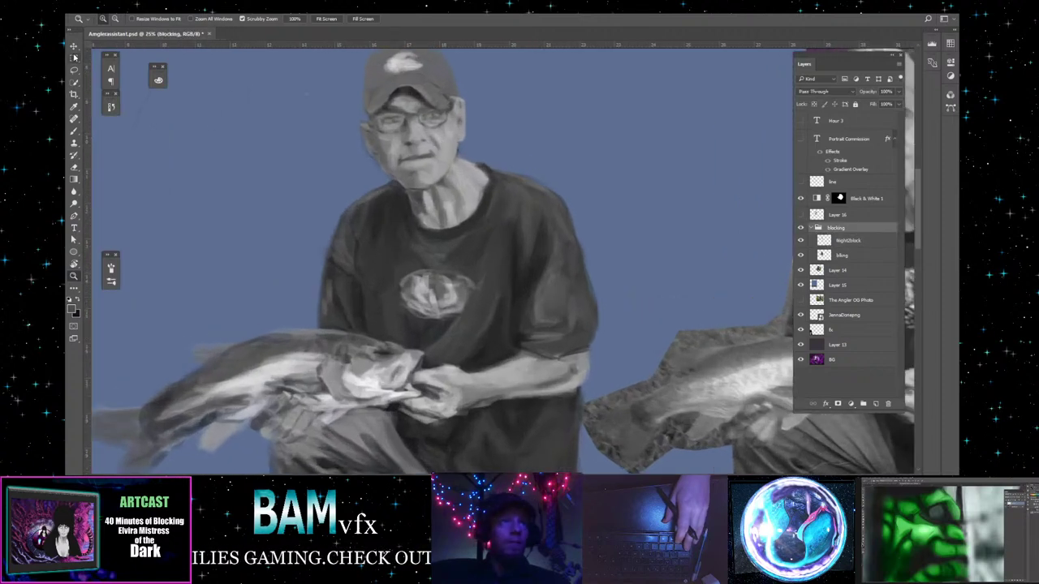
pyautogui.press('v')
pyautogui.moveTo(414, 272); pyautogui.dragTo(647, 279)
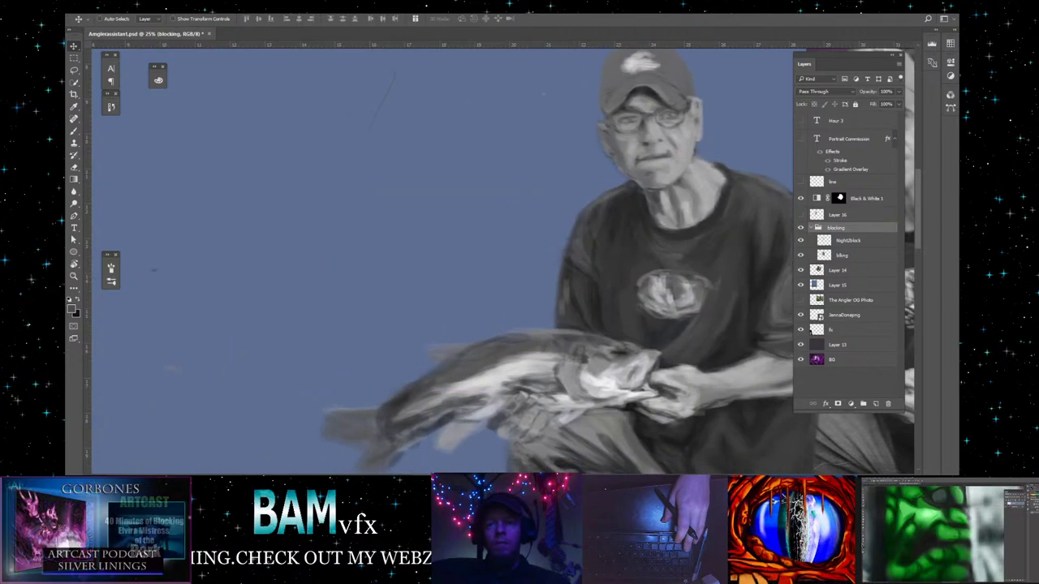
pyautogui.moveTo(827, 458); pyautogui.dragTo(551, 458)
pyautogui.moveTo(472, 321); pyautogui.dragTo(581, 334)
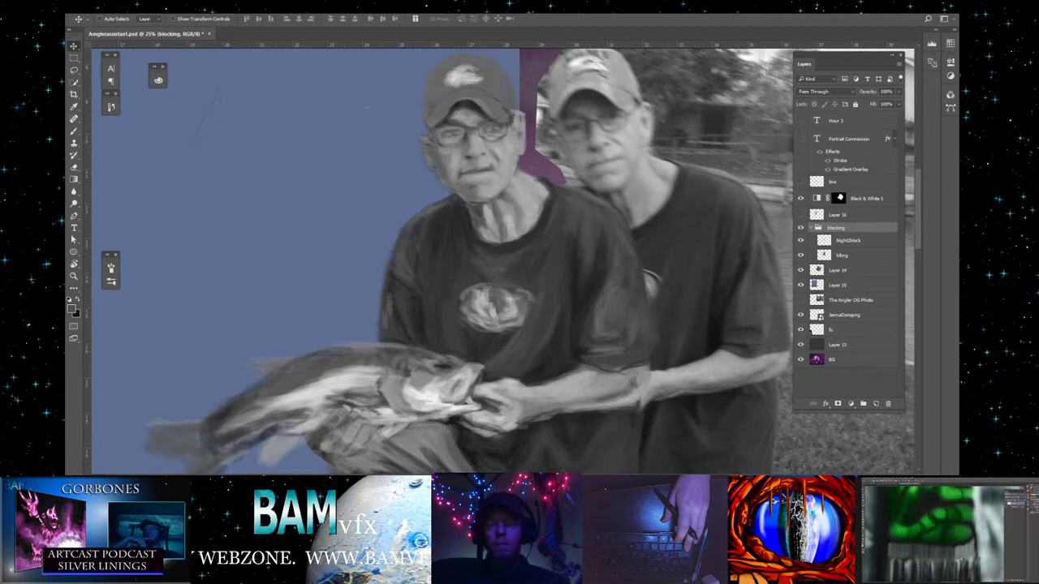
# - Repaint the angler's mouth and the surrounding lower face on the Night2block layer with greys sampled from the face
pyautogui.click(73, 276)
pyautogui.click(525, 185)
pyautogui.moveTo(525, 186); pyautogui.dragTo(566, 233)
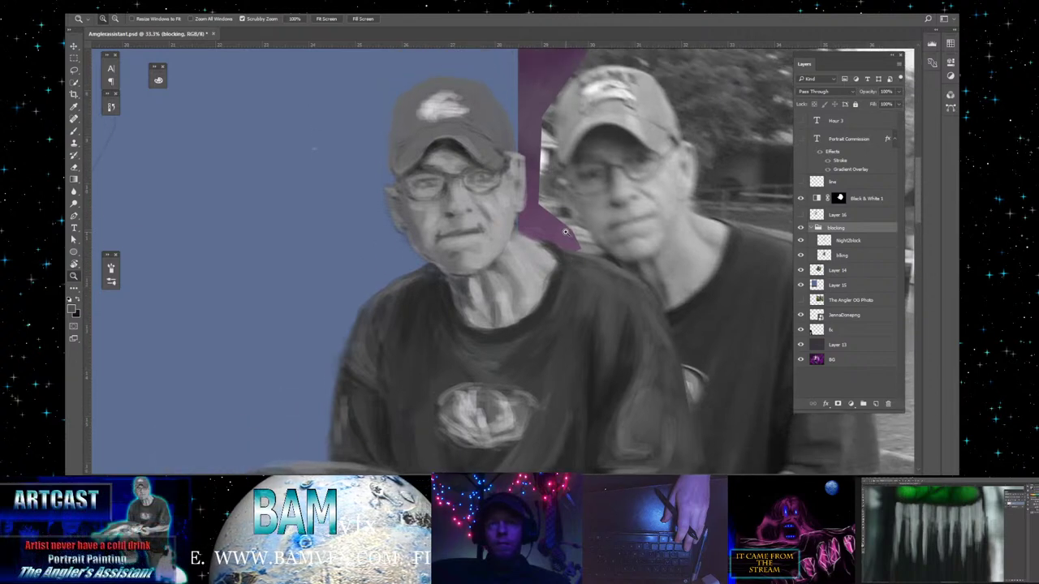
pyautogui.click(74, 131)
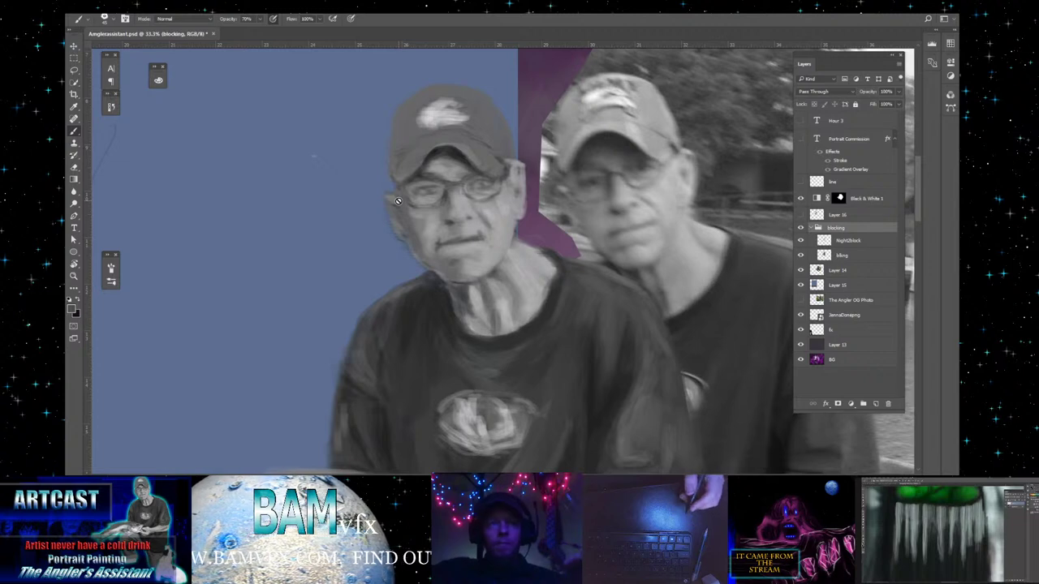
pyautogui.click(869, 241)
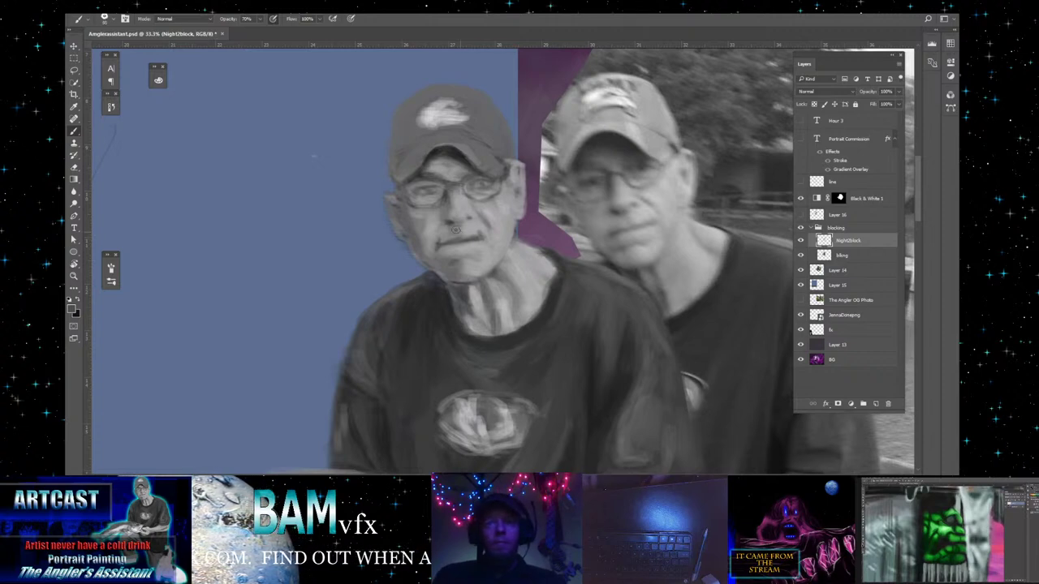
pyautogui.press('alt')
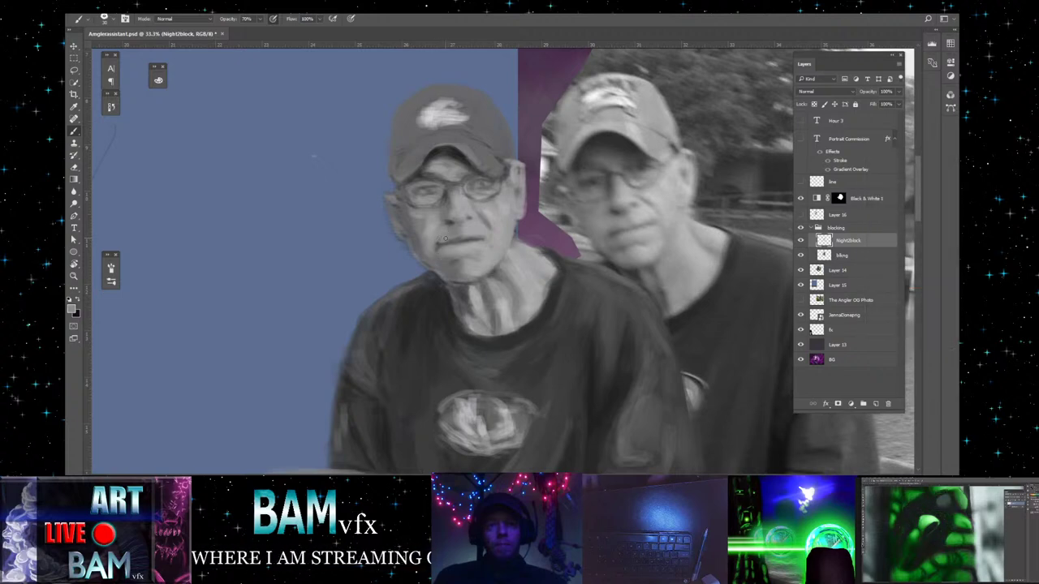
pyautogui.press('alt')
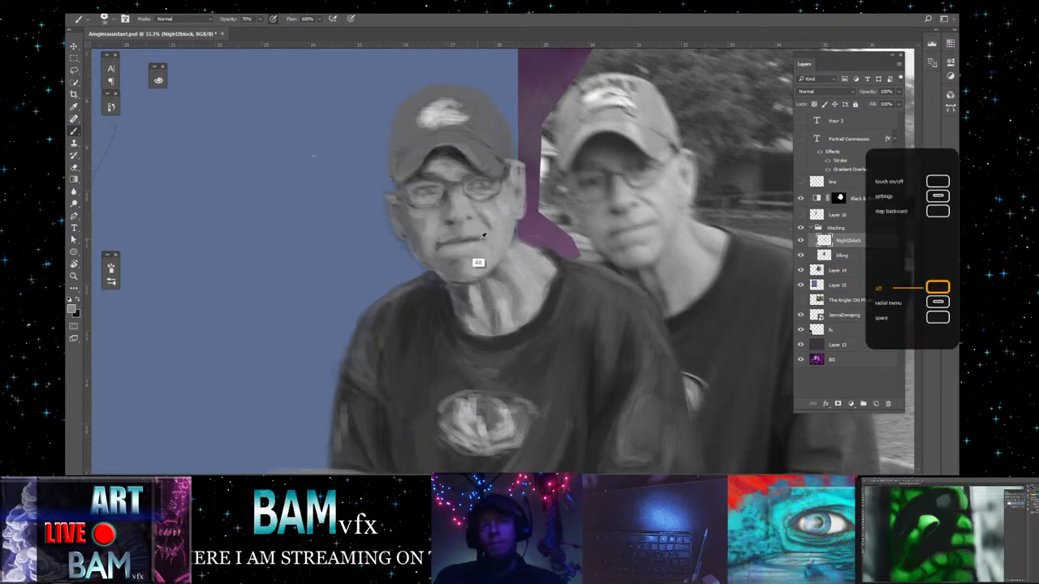
pyautogui.keyDown('alt'); pyautogui.click(477, 235); pyautogui.keyUp('alt')
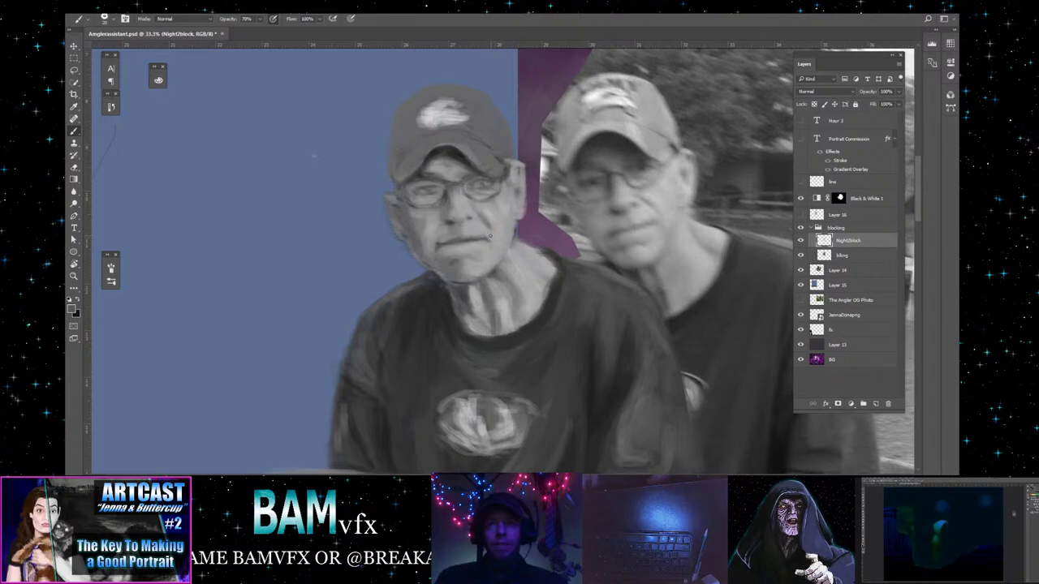
# - Smooth the angler's cheek and the side of the neck using light greys sampled from the reference face and the painting
pyautogui.keyDown('alt'); pyautogui.click(655, 192); pyautogui.keyUp('alt')
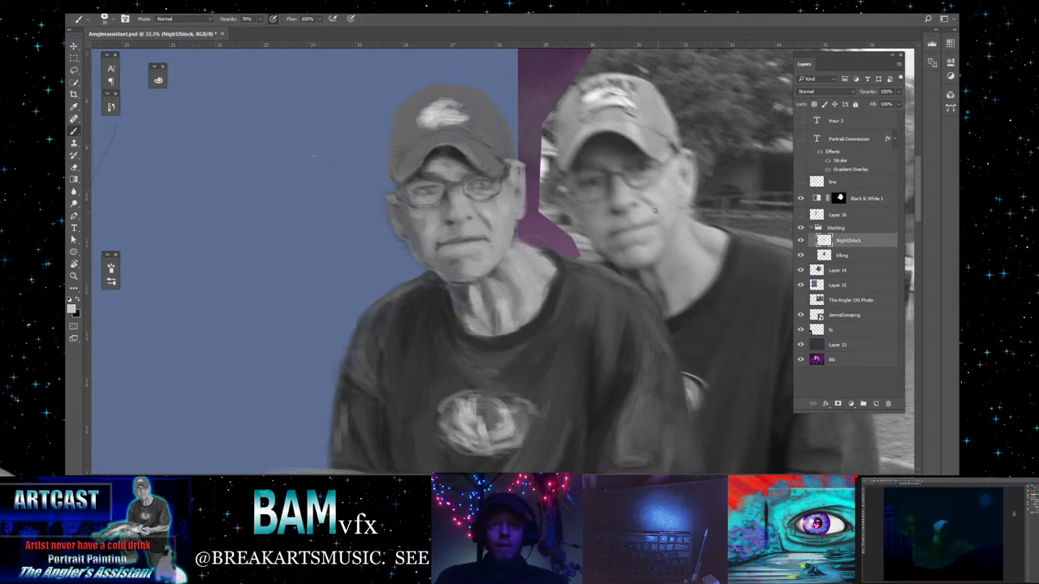
pyautogui.keyDown('alt'); pyautogui.click(474, 225); pyautogui.keyUp('alt')
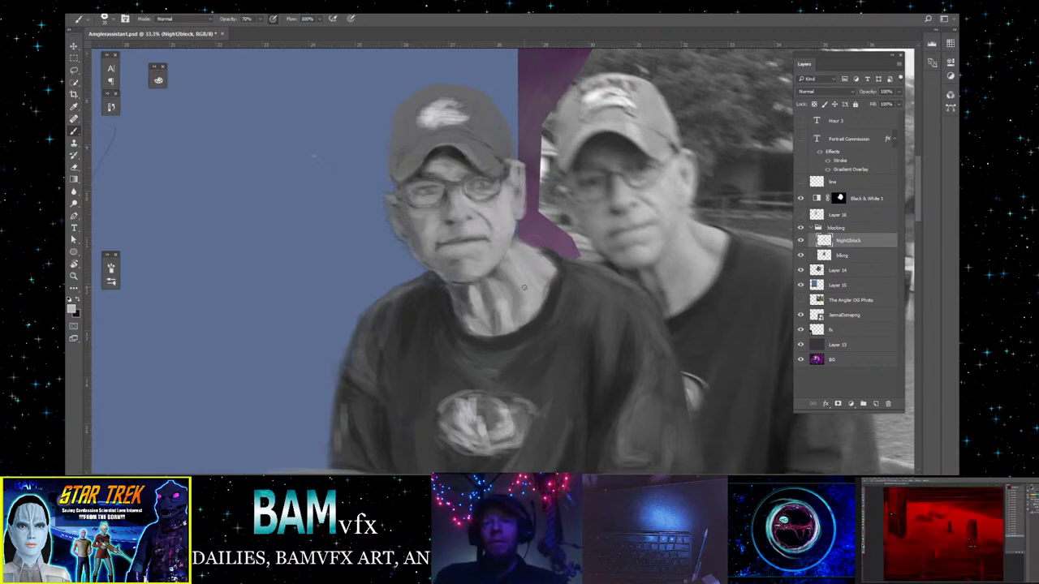
pyautogui.press('alt')
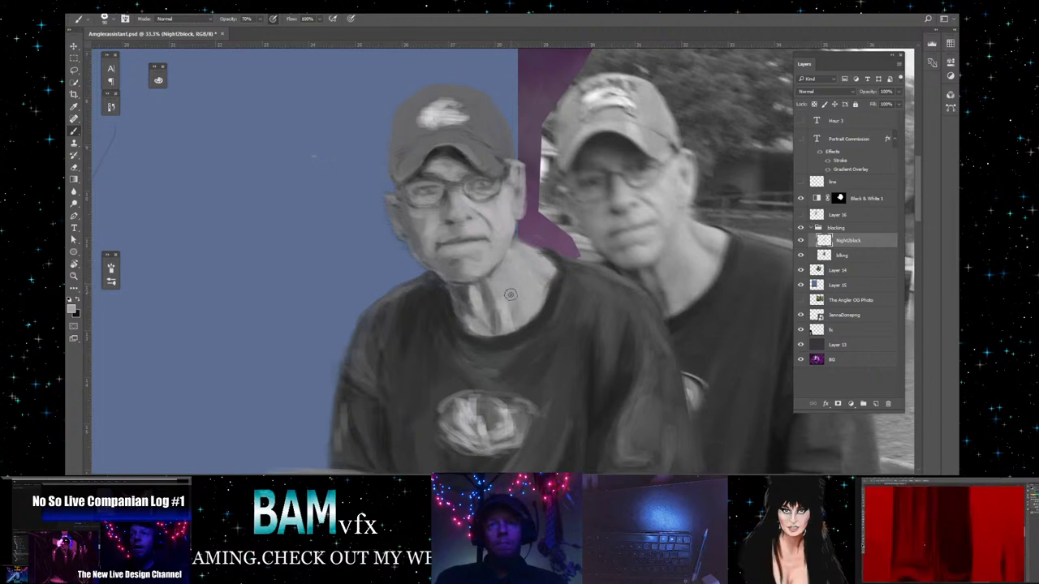
pyautogui.press('alt')
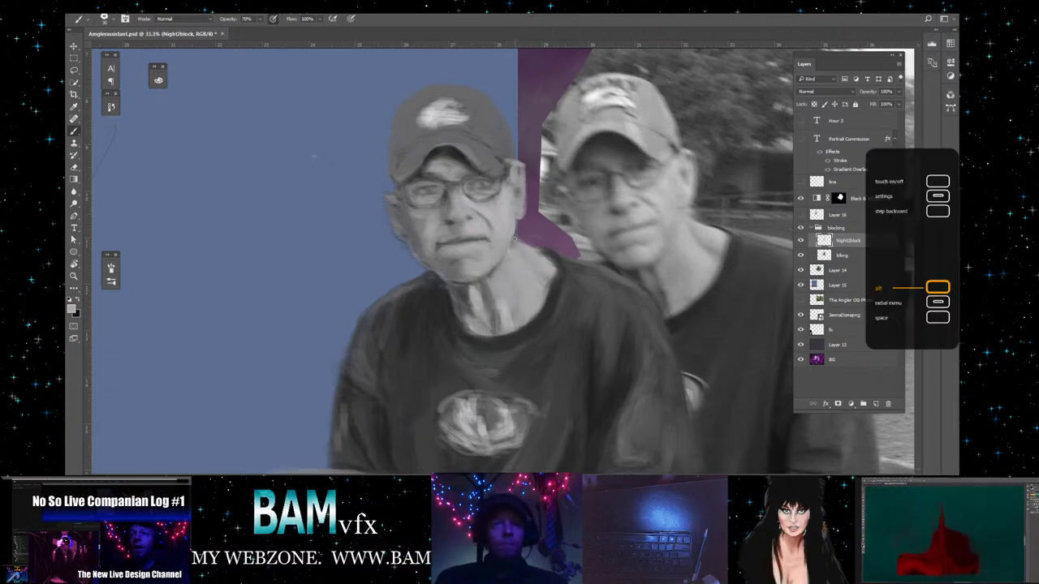
# - Clean up the edge of the neck below the ear with the Eraser and touch it up using a sampled darker grey
pyautogui.click(75, 168)
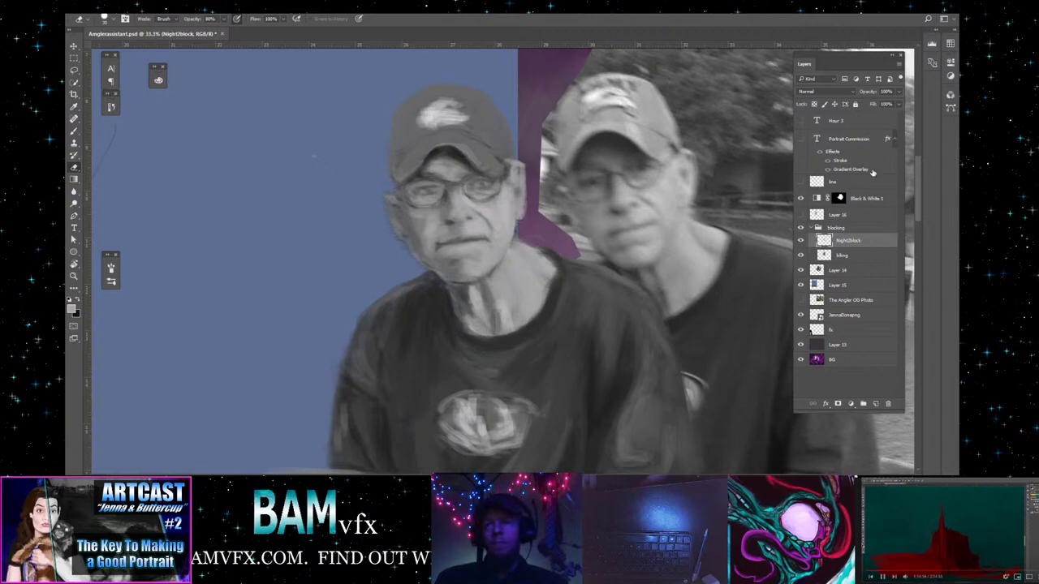
pyautogui.press('alt')
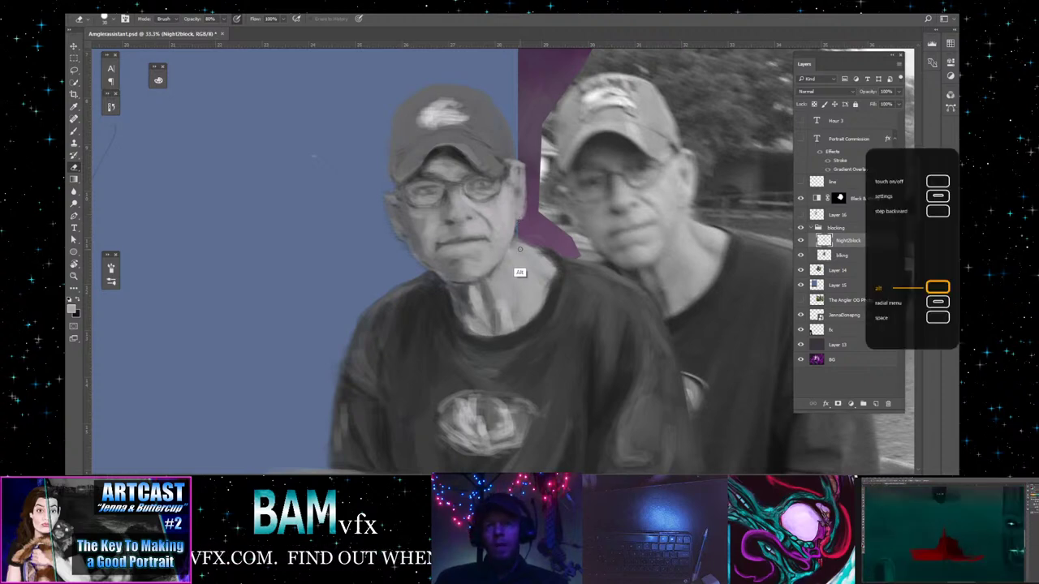
pyautogui.press('b')
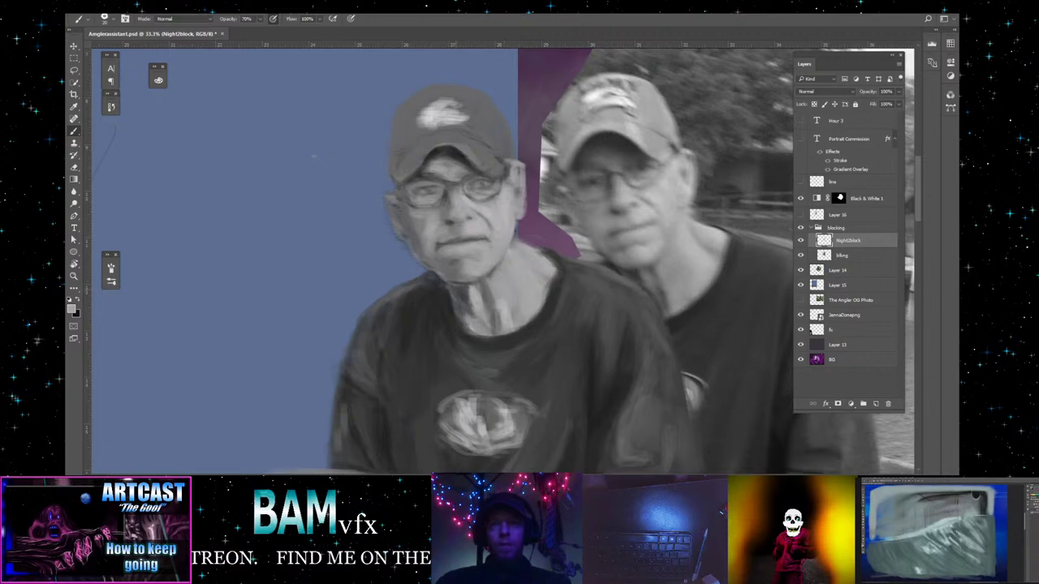
pyautogui.press('alt')
pyautogui.keyDown('alt'); pyautogui.click(416, 243); pyautogui.keyUp('alt')
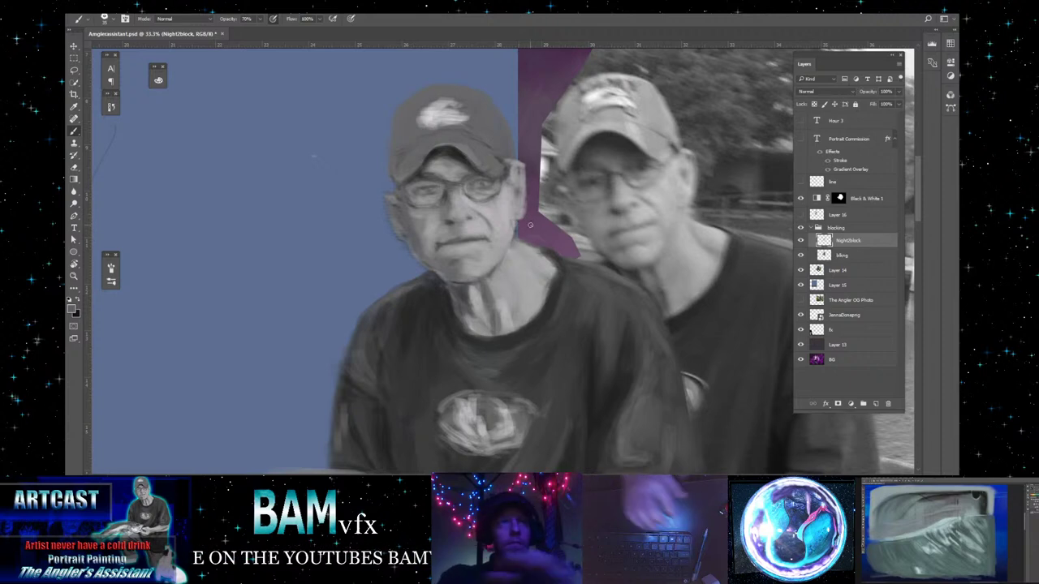
# - Blend the neck and jaw edge and repaint the ear with sampled greys, using 20% and 50% brush opacity
pyautogui.press('2')
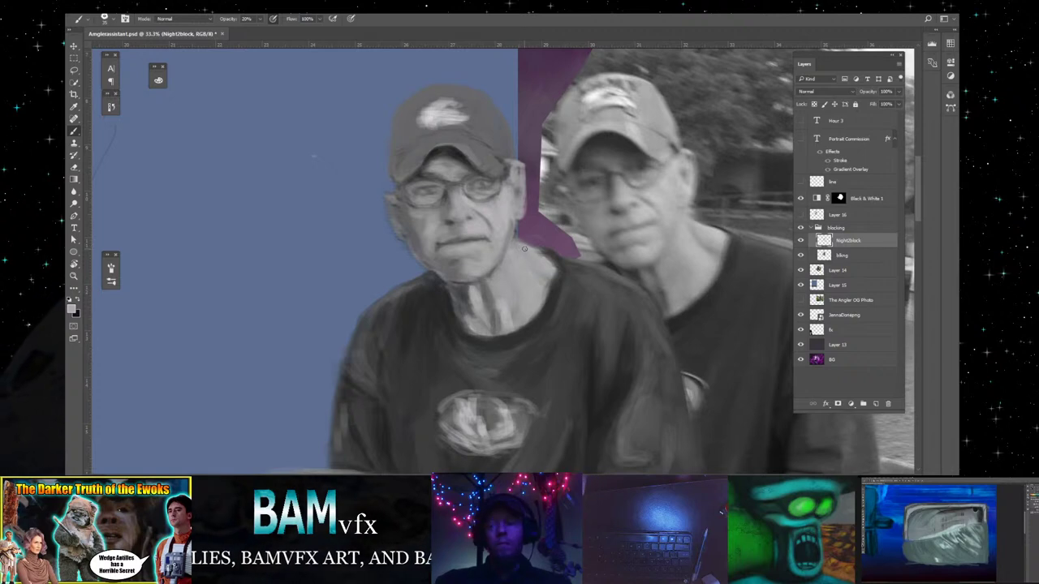
pyautogui.press('5')
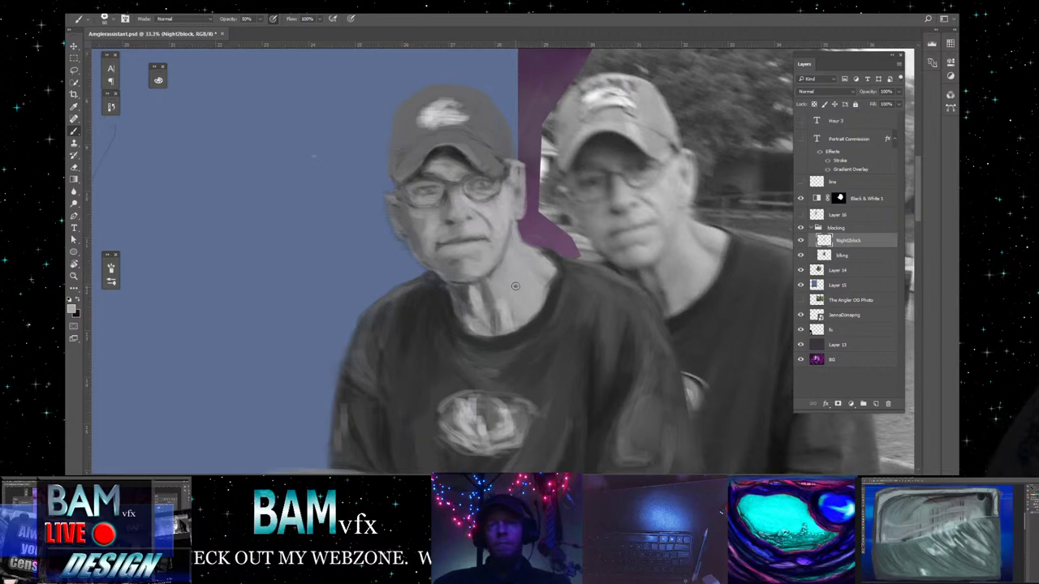
pyautogui.keyDown('alt'); pyautogui.click(518, 213); pyautogui.keyUp('alt')
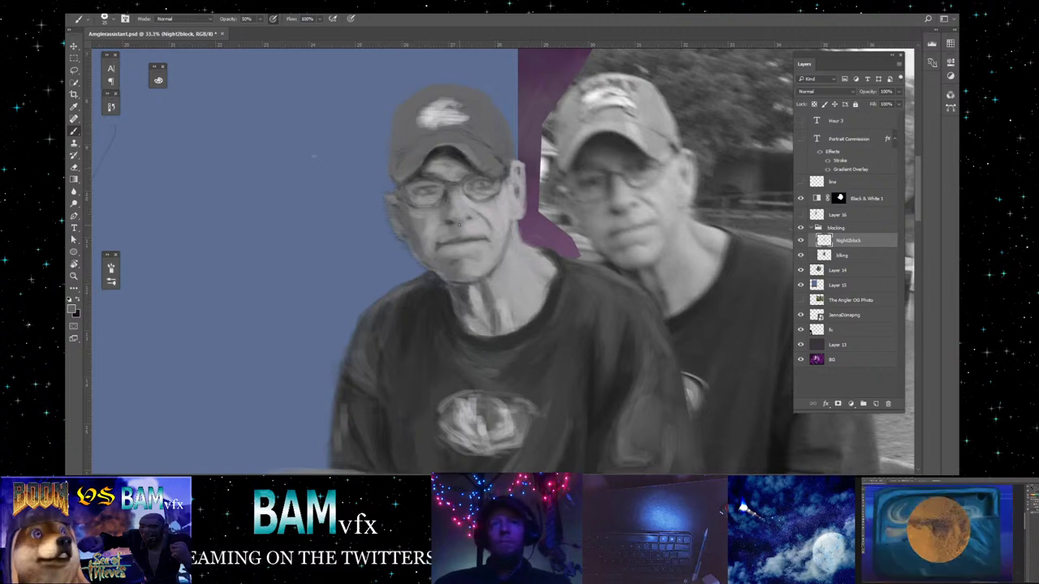
pyautogui.press('alt')
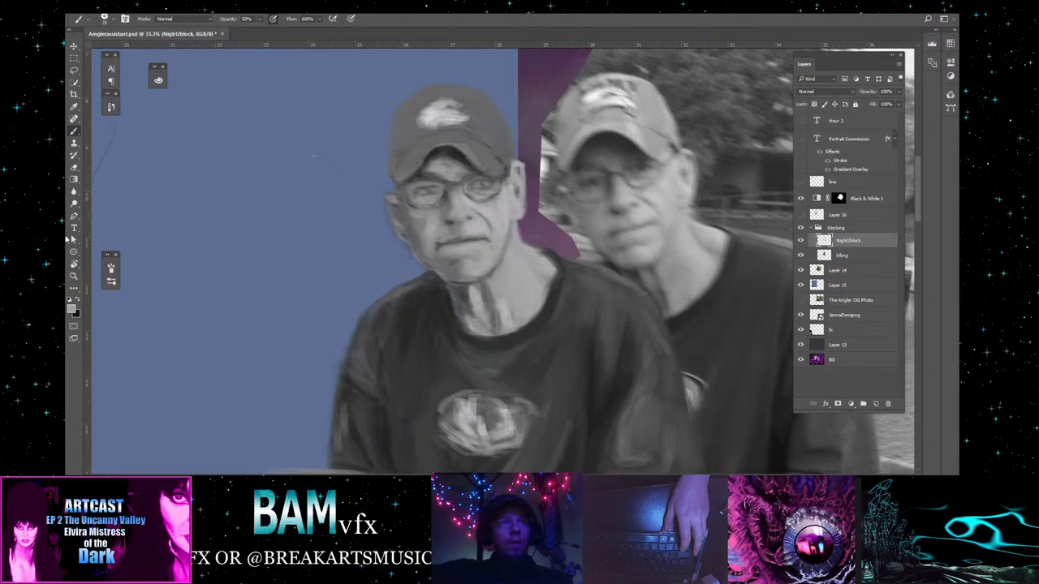
# - Move the blocking group across onto the blue panel so the painted angler sits beside the reference photo, and save the document
pyautogui.click(74, 276)
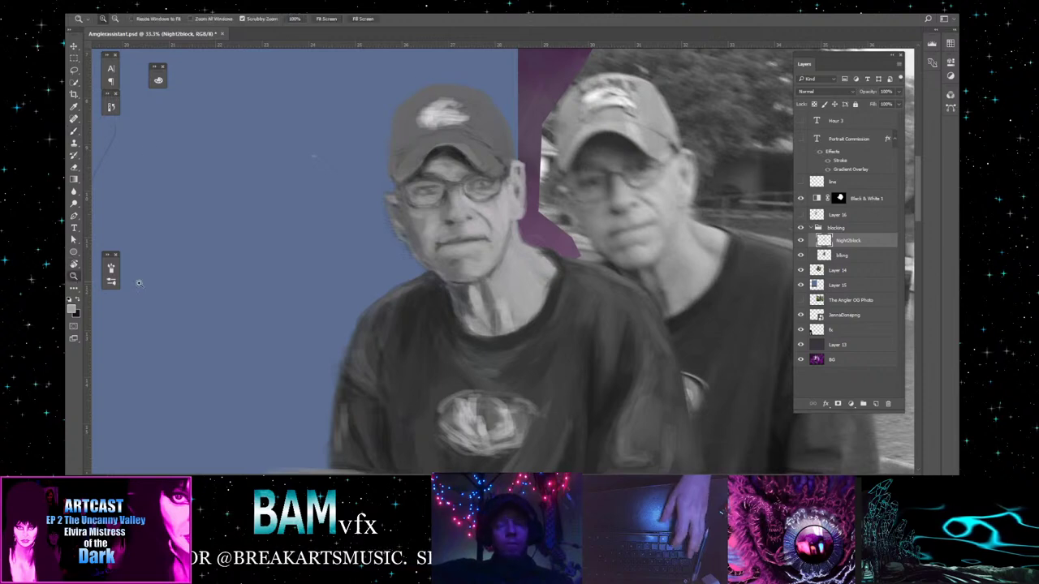
pyautogui.keyDown('alt'); pyautogui.click(504, 303); pyautogui.keyUp('alt')
pyautogui.keyDown('alt'); pyautogui.click(504, 304); pyautogui.keyUp('alt')
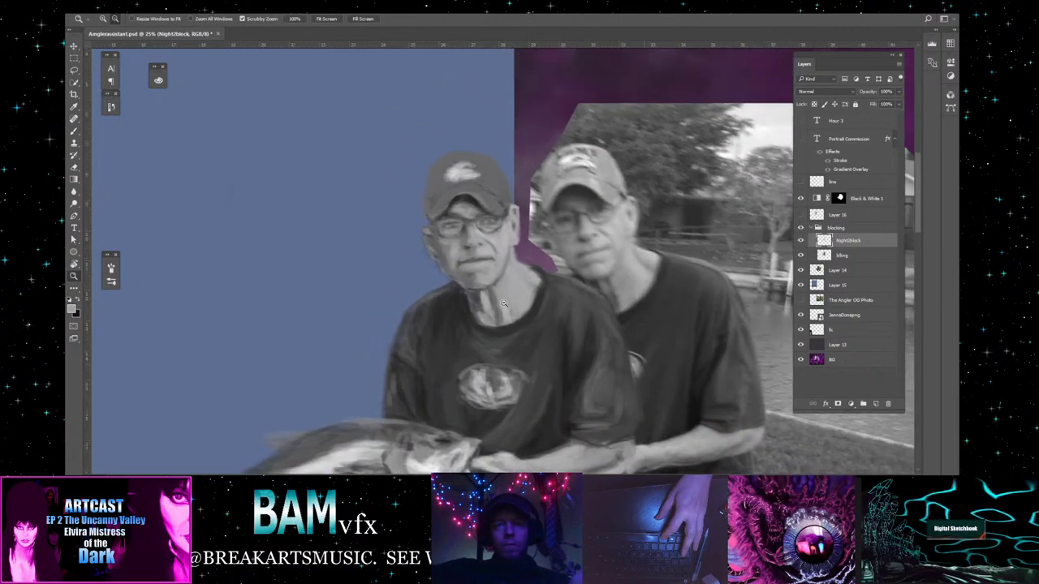
pyautogui.scroll(-3, 508, 317)
pyautogui.scroll(-2, 509, 318)
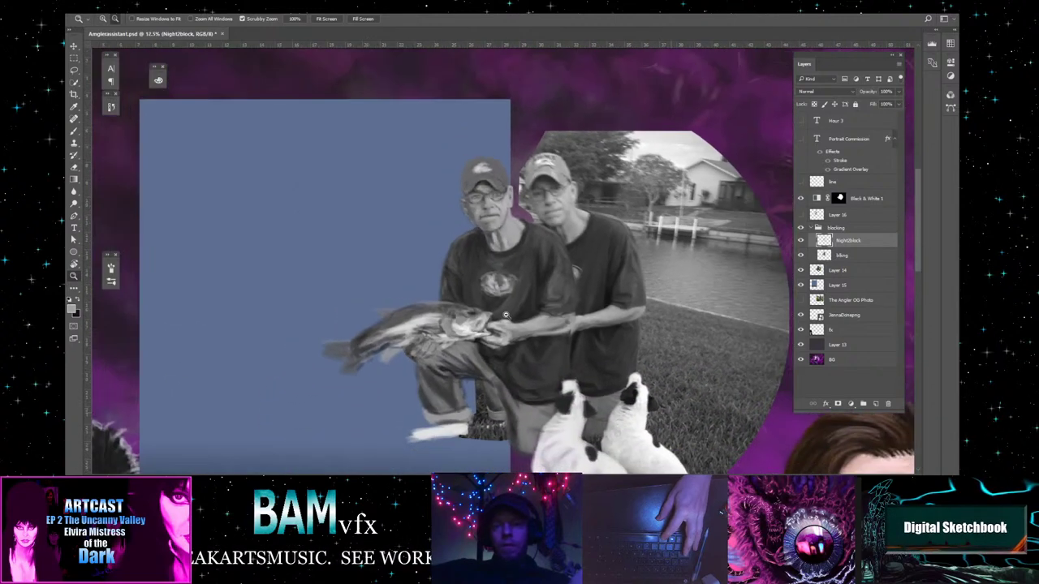
pyautogui.keyDown('alt'); pyautogui.click(505, 315); pyautogui.keyUp('alt')
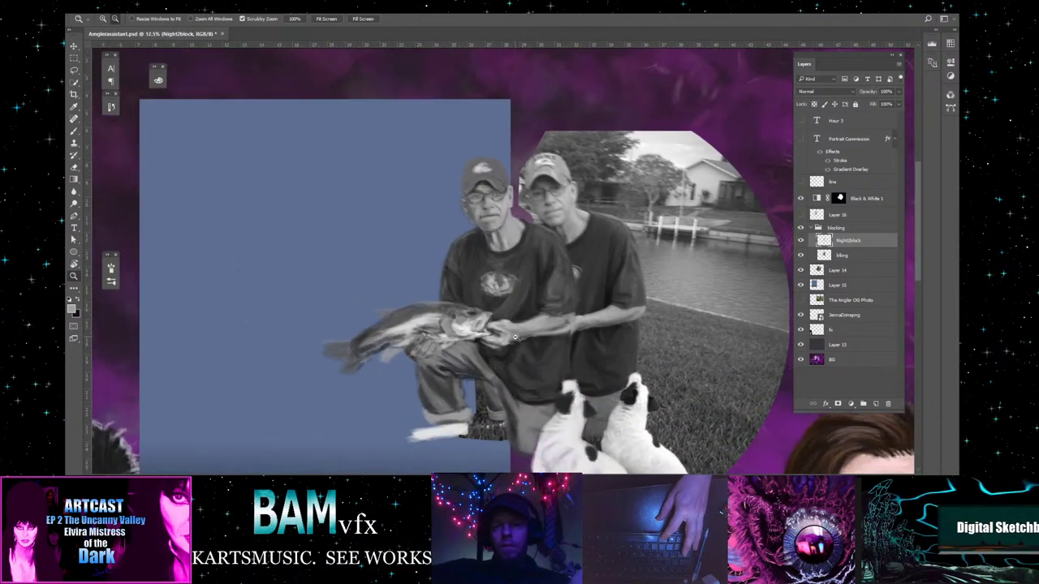
pyautogui.keyDown('alt'); pyautogui.click(505, 315); pyautogui.keyUp('alt')
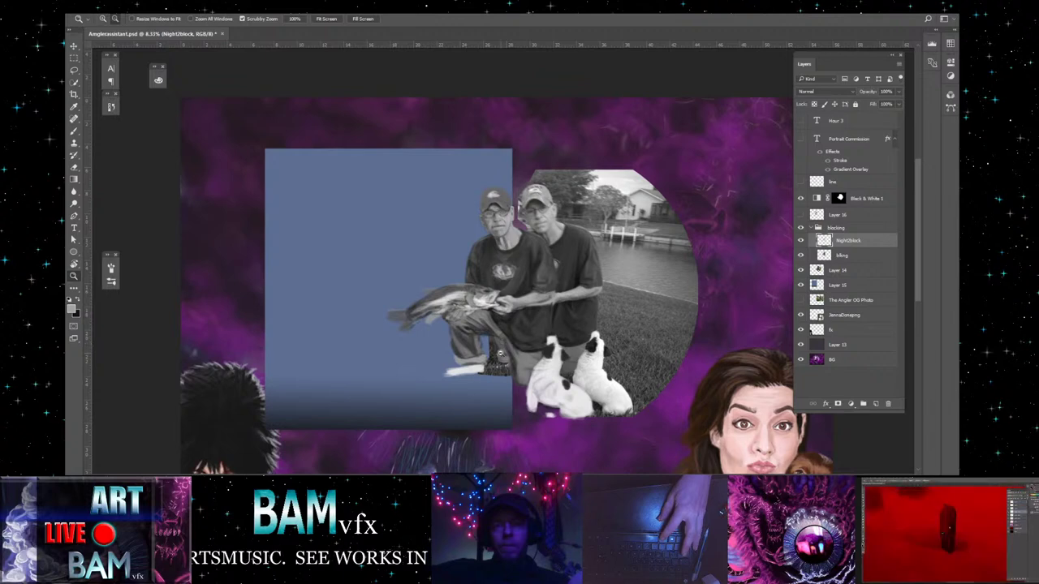
pyautogui.keyDown('alt'); pyautogui.click(506, 344); pyautogui.keyUp('alt')
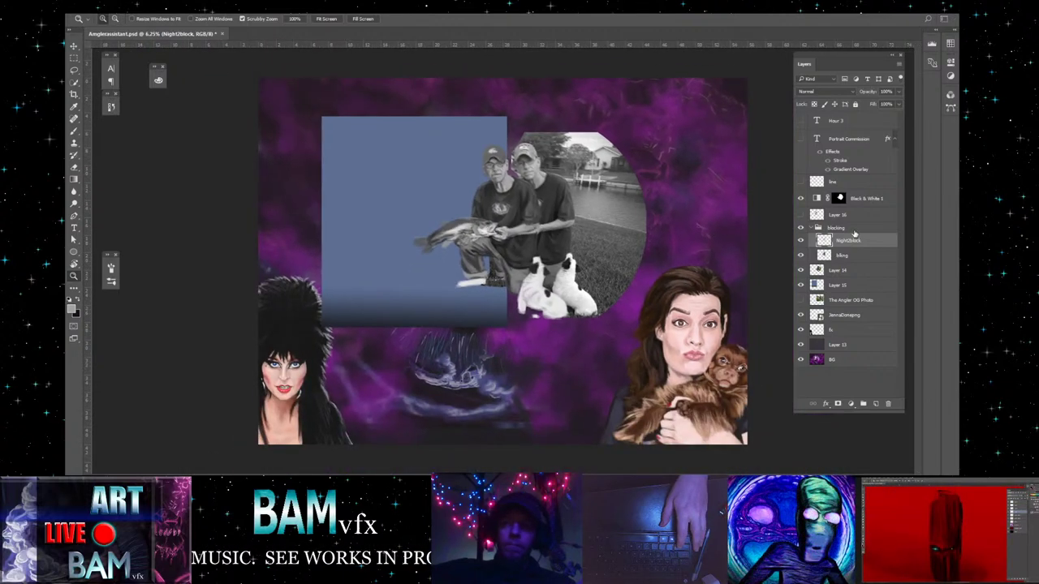
pyautogui.click(856, 230)
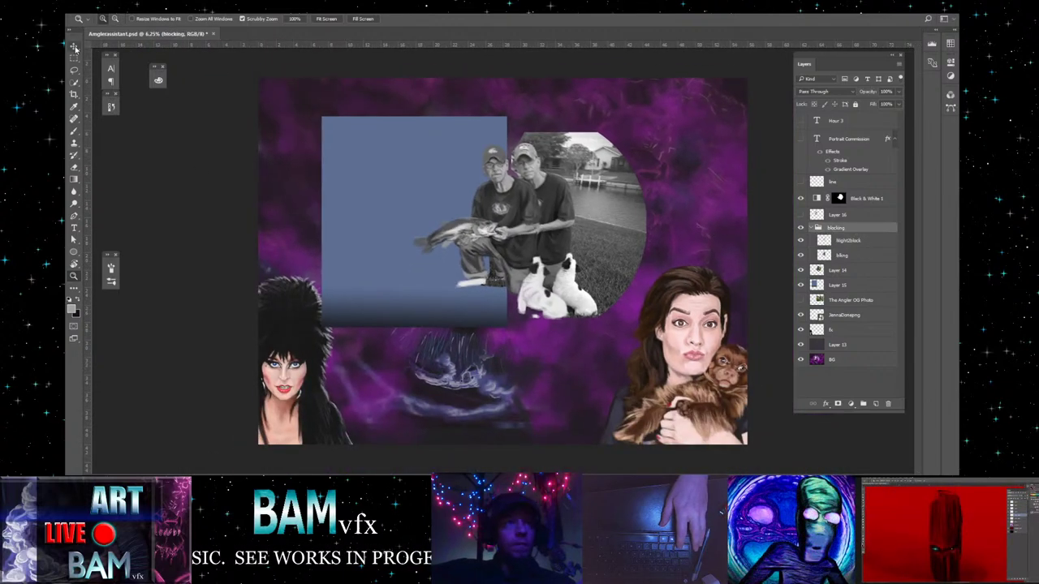
pyautogui.press('v')
pyautogui.moveTo(510, 245); pyautogui.dragTo(418, 246)
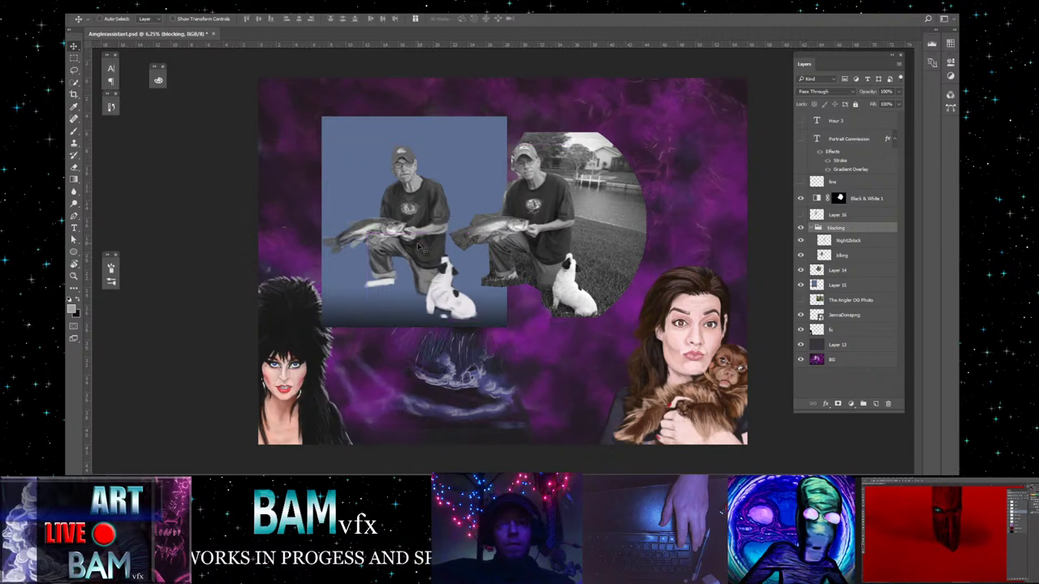
pyautogui.hotkey('ctrl', 's')
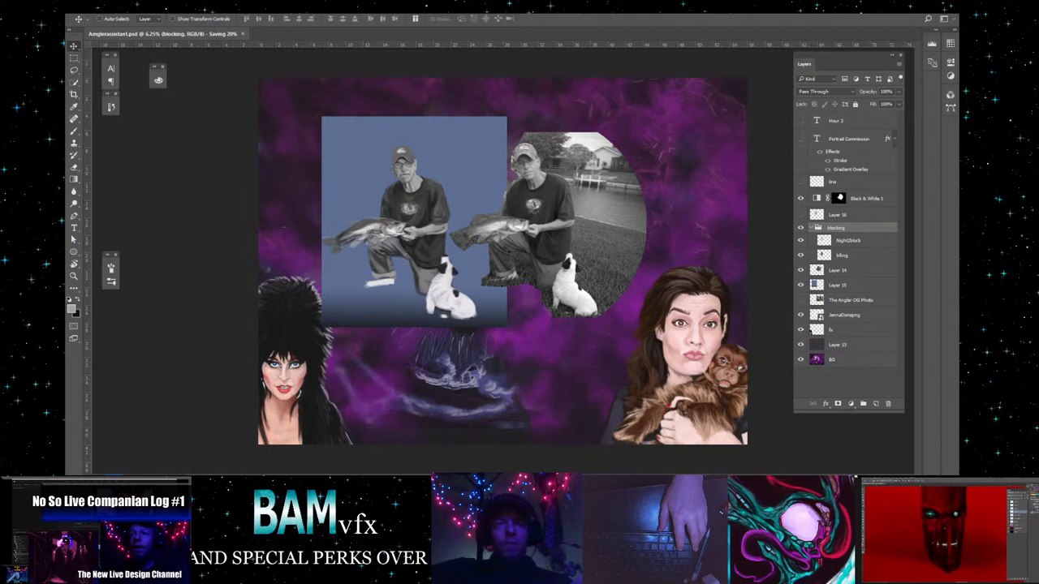
# - Switch to File Explorer and browse to the newest recordings in the 1obs folder on the Seagate Backup Plus Drive
pyautogui.press('super+e')
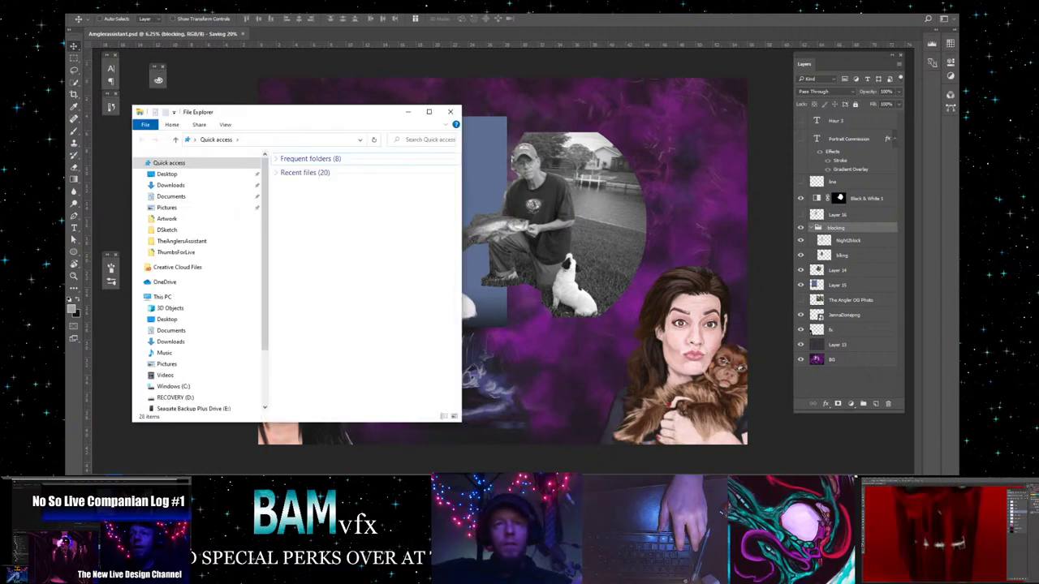
pyautogui.click(173, 175)
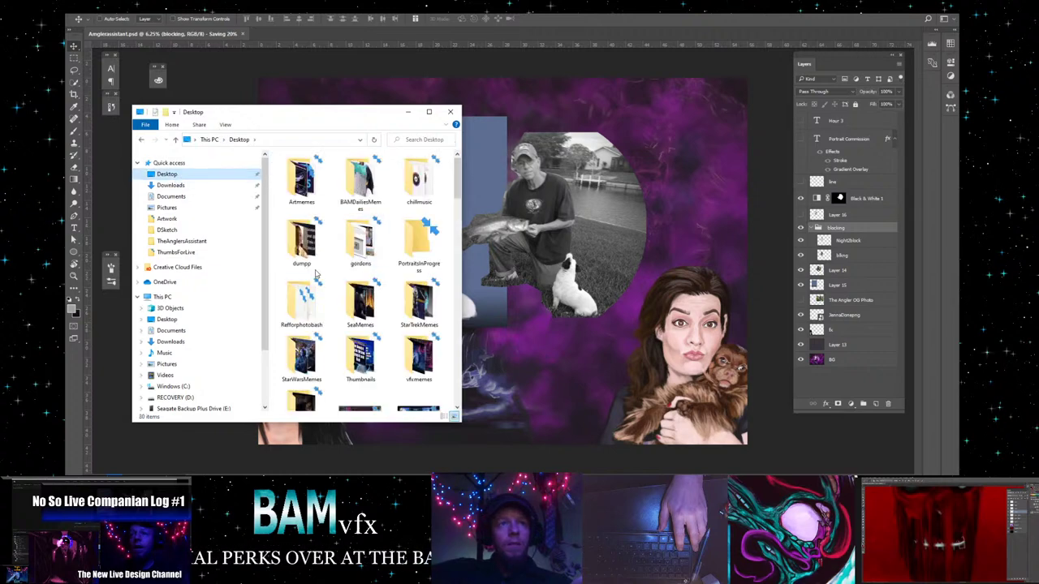
pyautogui.click(166, 230)
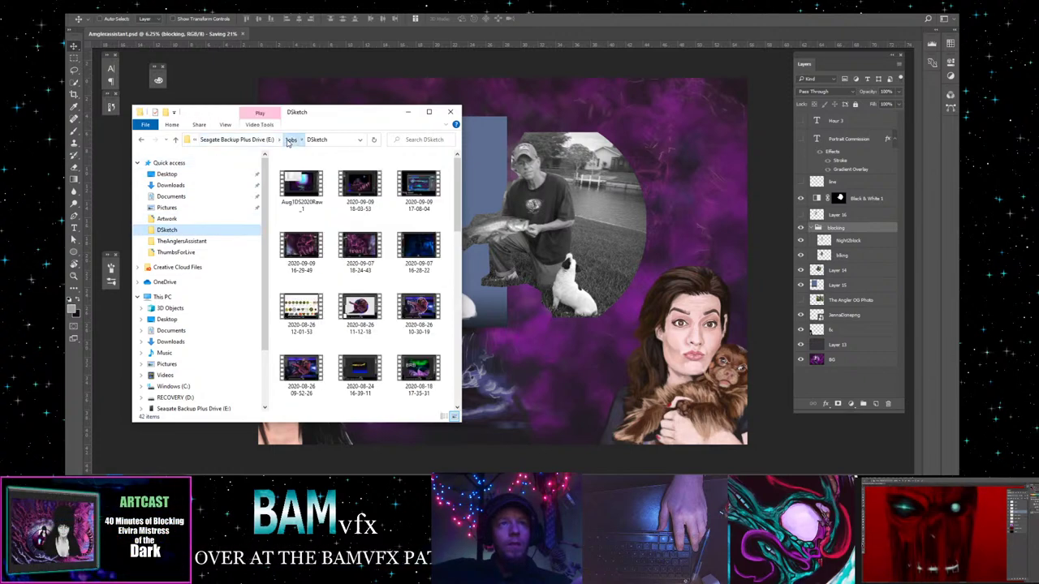
pyautogui.click(288, 139)
pyautogui.scroll(10, 357, 365)
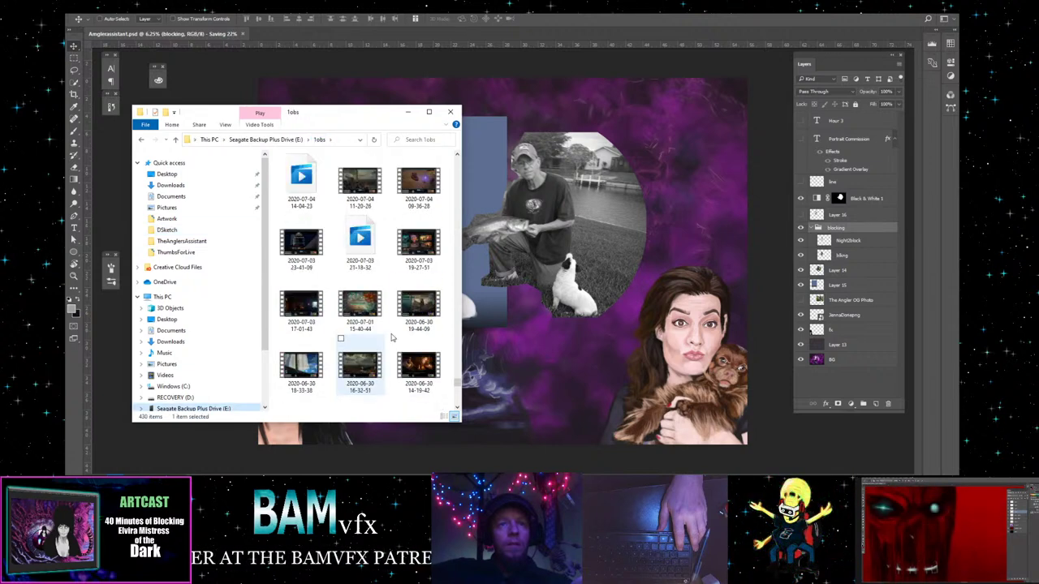
pyautogui.scroll(-10, 450, 272)
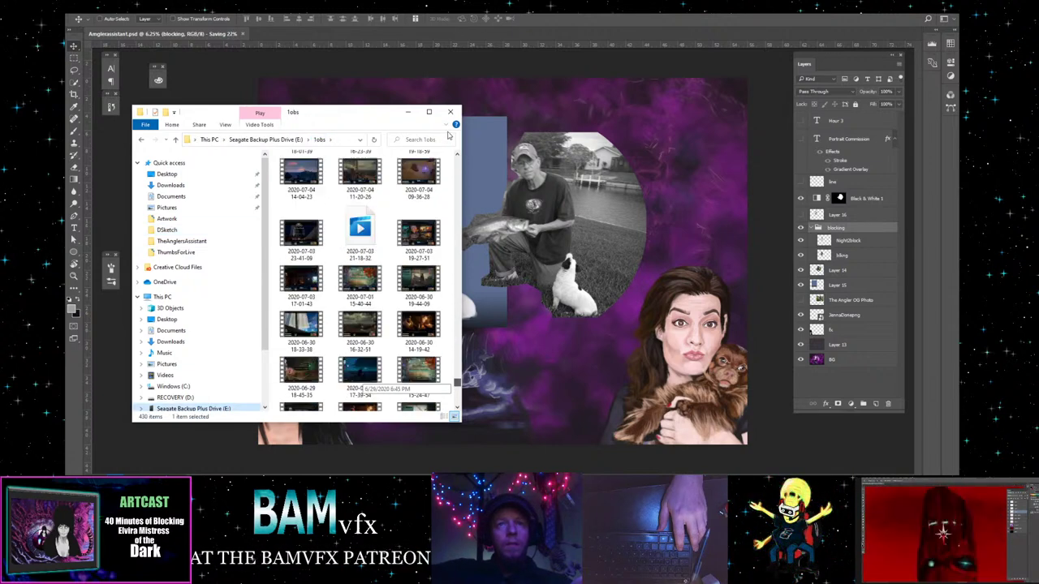
pyautogui.scroll(5, 457, 164)
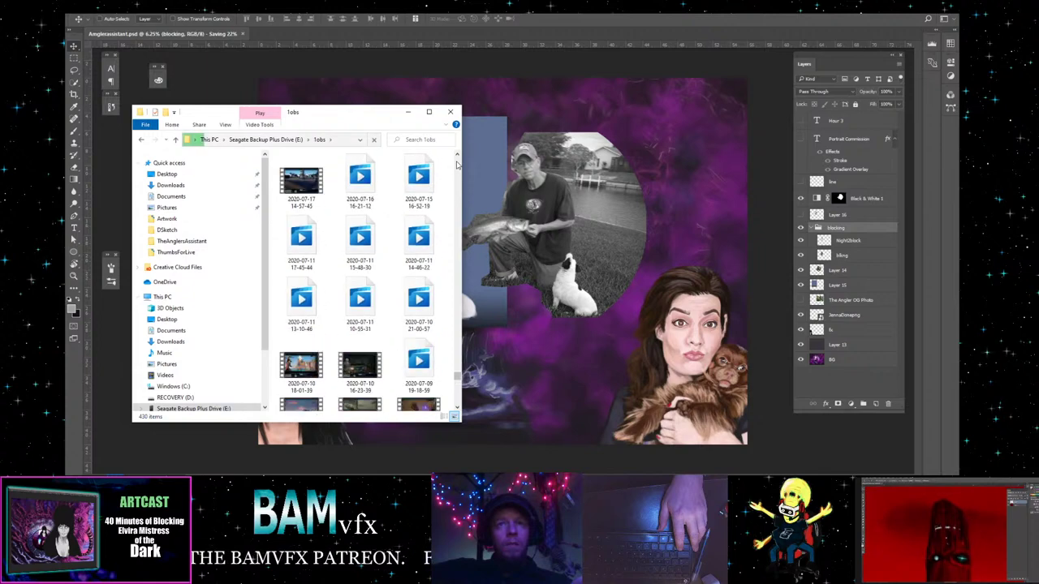
pyautogui.moveTo(459, 358); pyautogui.dragTo(457, 159)
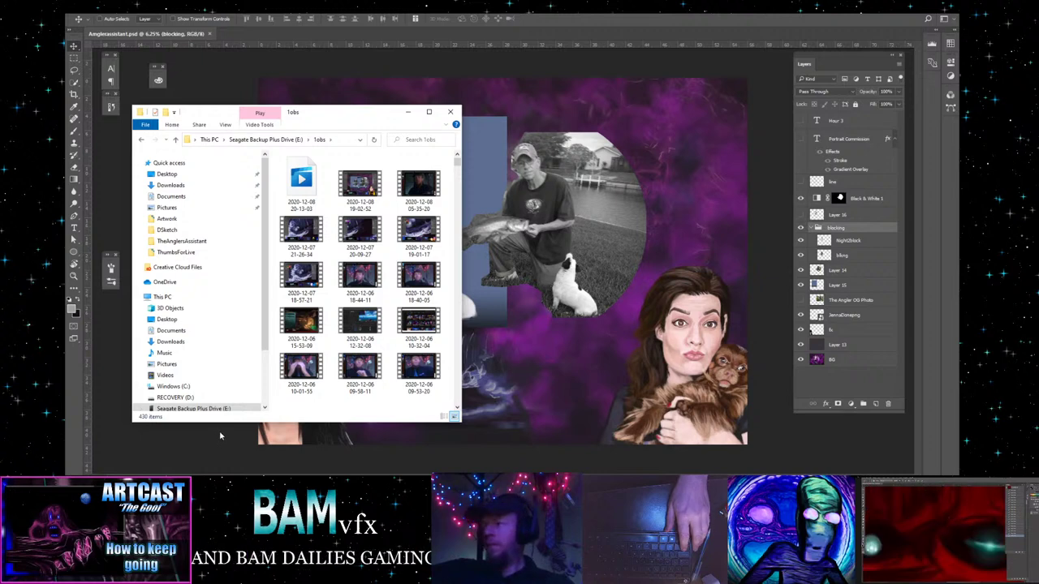
pyautogui.click(363, 195)
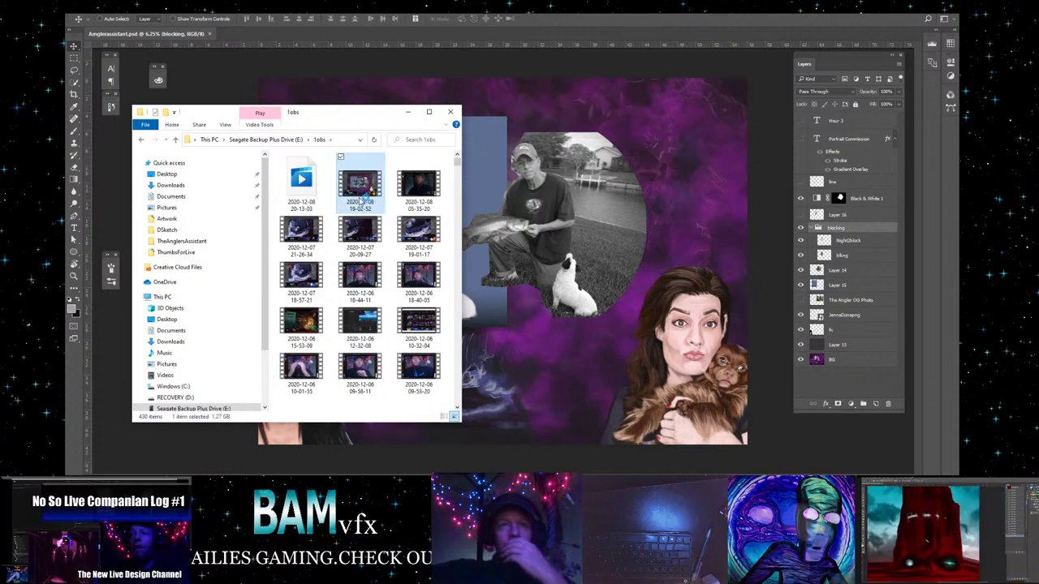
pyautogui.doubleClick(363, 195)
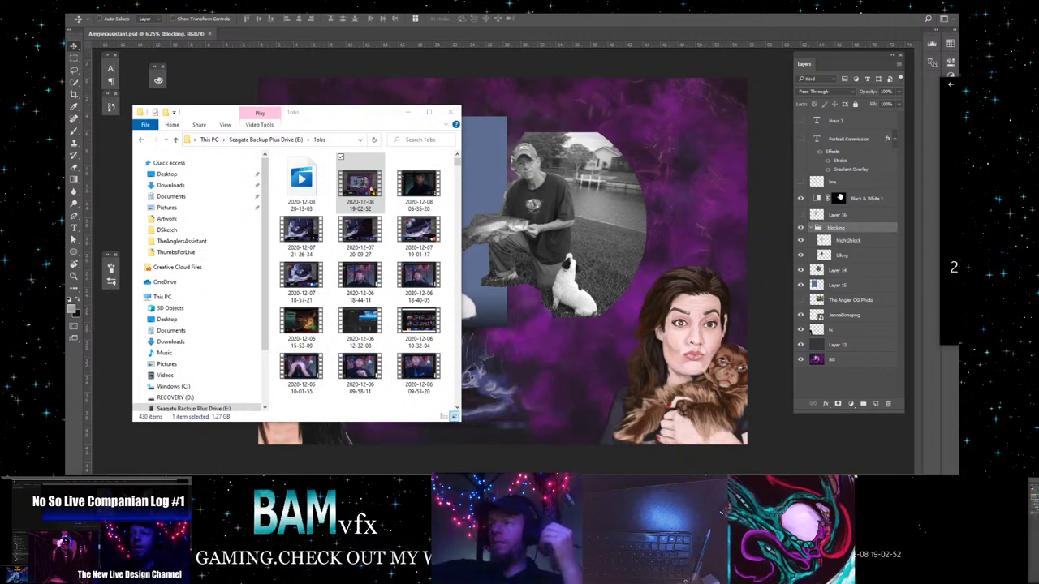
pyautogui.moveTo(496, 158); pyautogui.dragTo(424, 144)
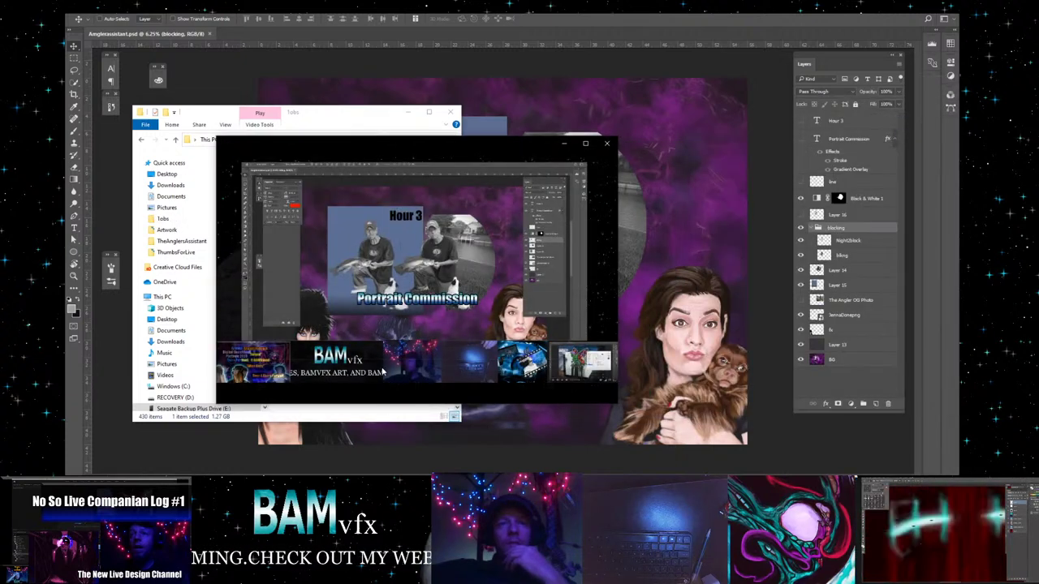
pyautogui.click(514, 363)
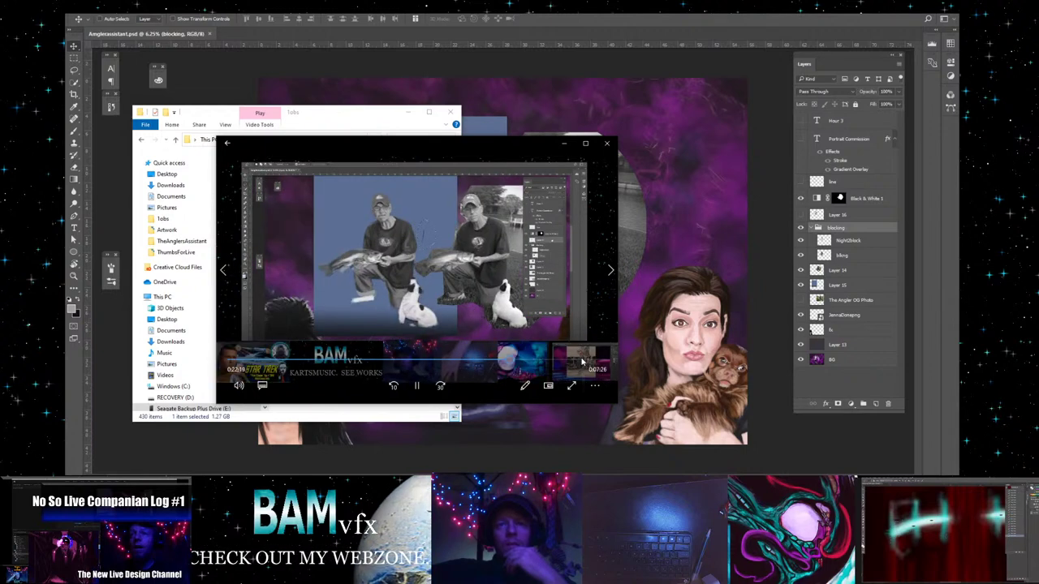
pyautogui.click(582, 362)
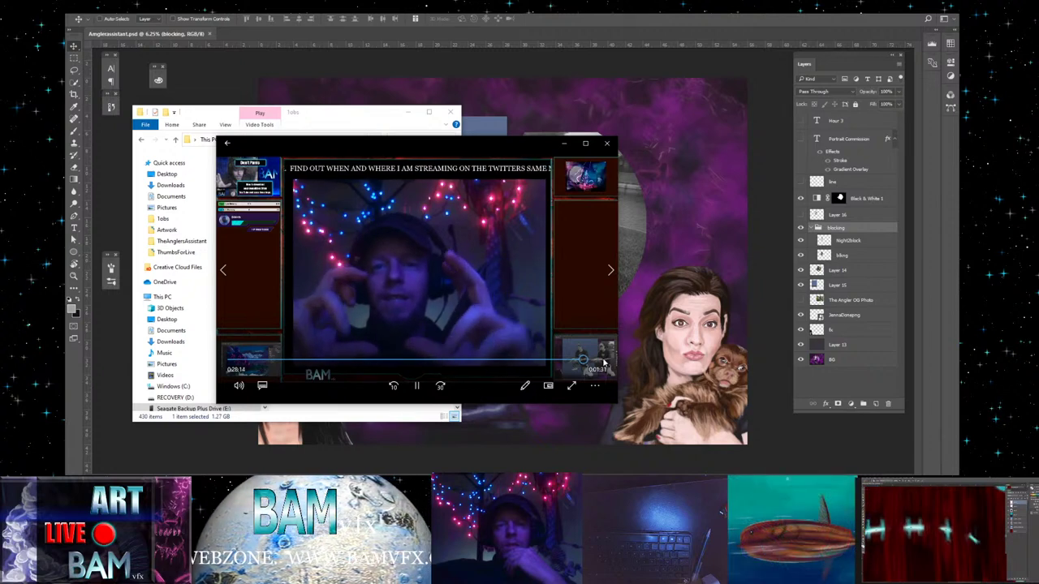
pyautogui.click(559, 359)
pyautogui.click(606, 143)
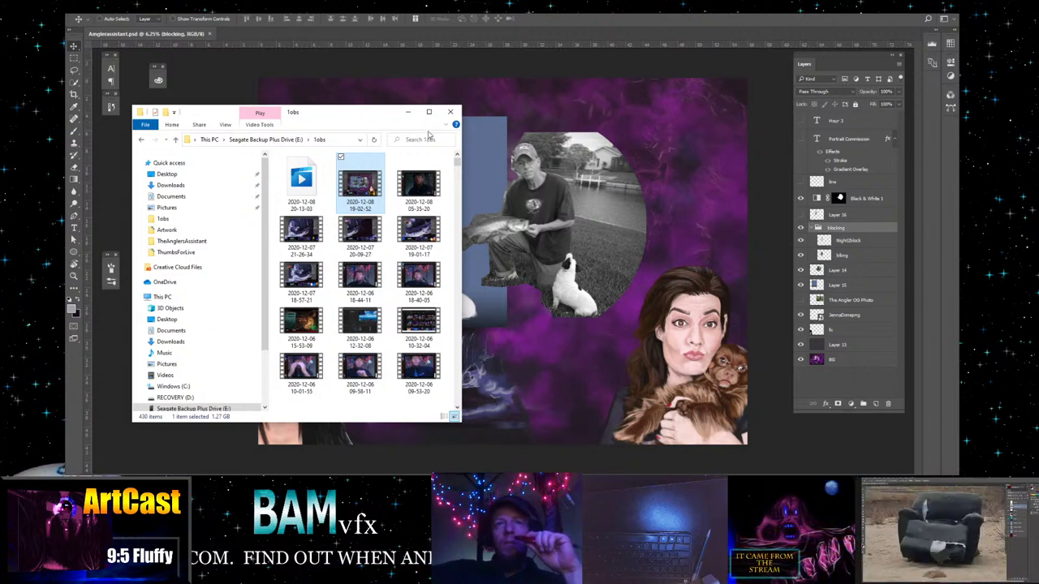
pyautogui.click(409, 113)
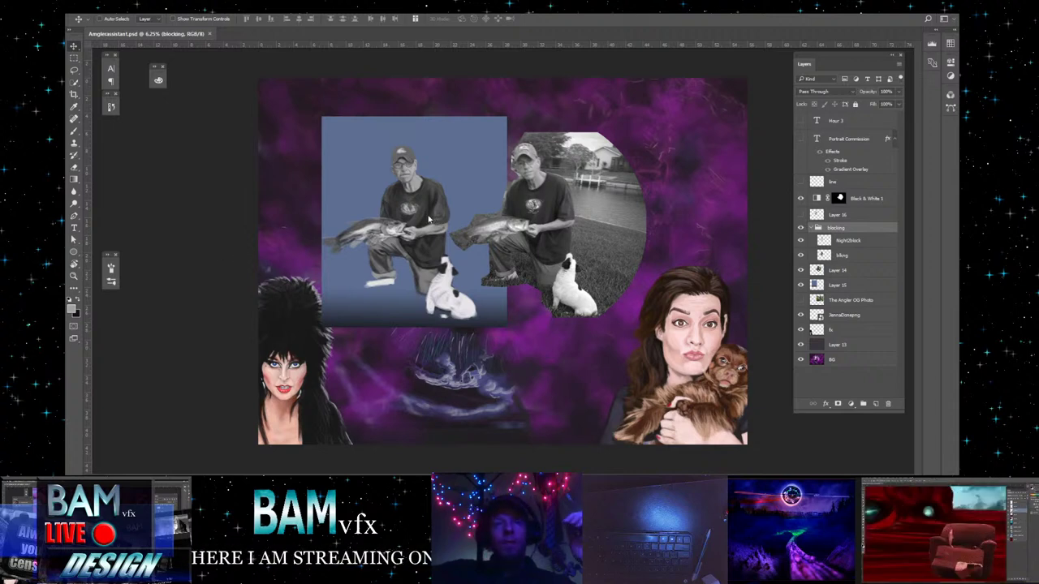
# - Zoom in on the painted angler and the reference photo beside it
pyautogui.click(79, 278)
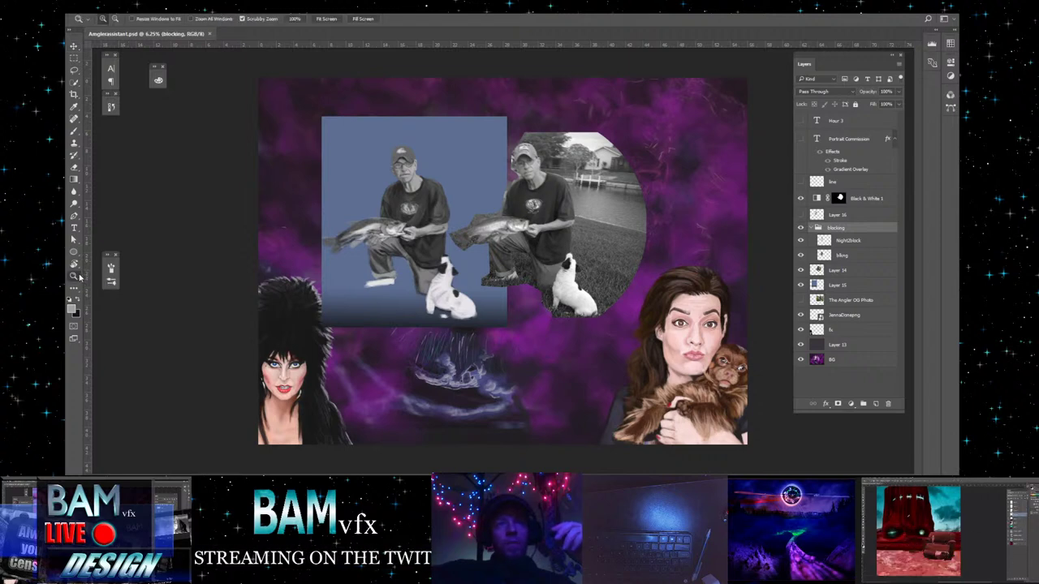
pyautogui.click(475, 250)
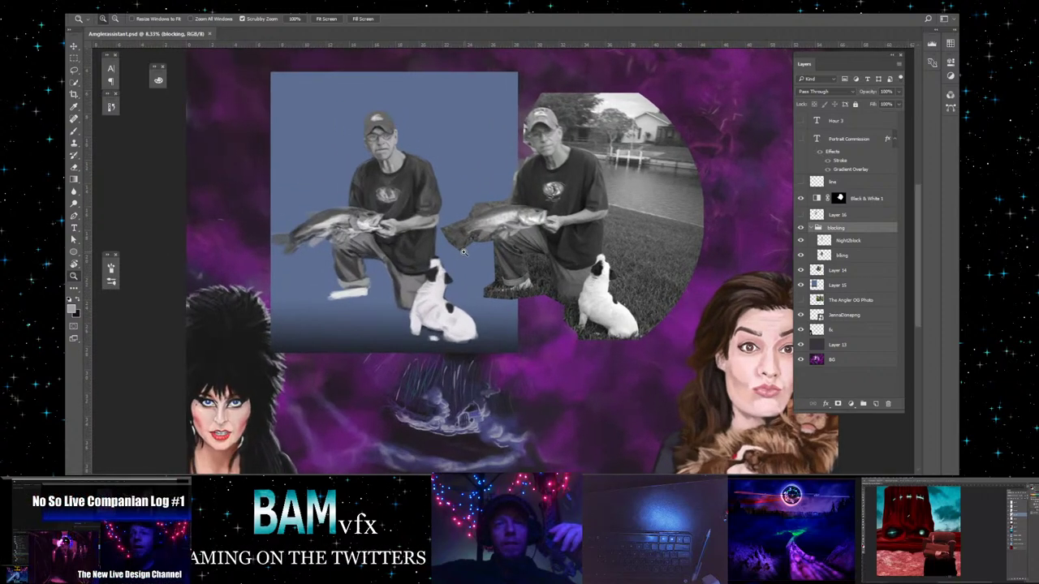
# - Shift the blocking group with the painted man, fish and dog slightly to the right on the blue backdrop
pyautogui.click(462, 253)
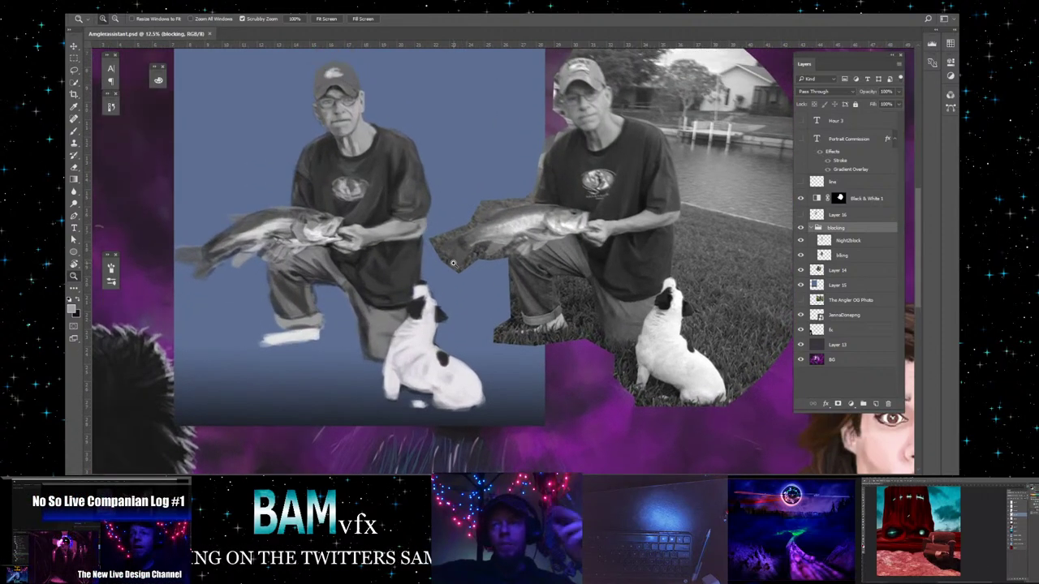
pyautogui.press('v')
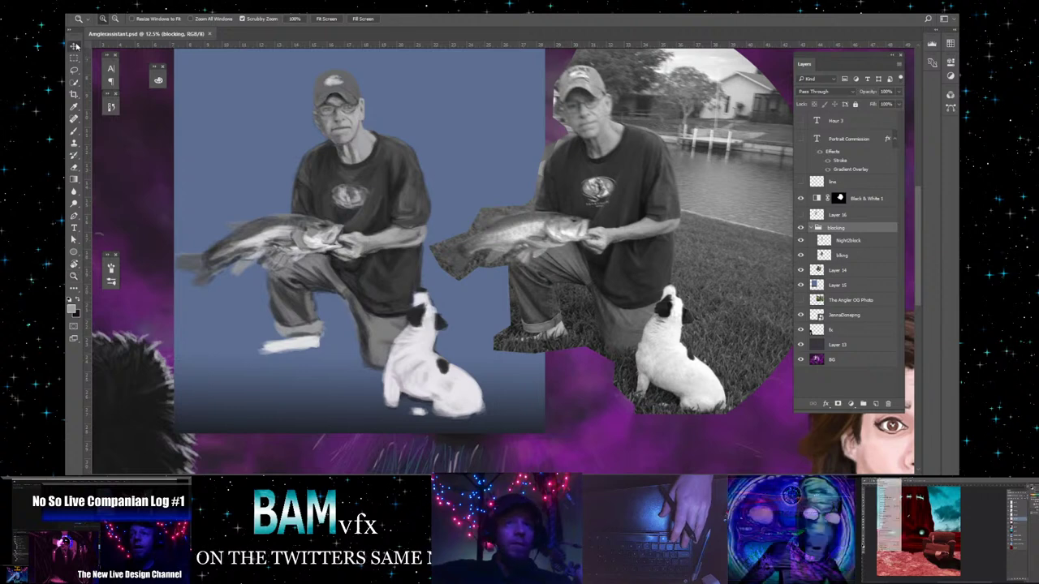
pyautogui.moveTo(382, 231); pyautogui.dragTo(390, 231)
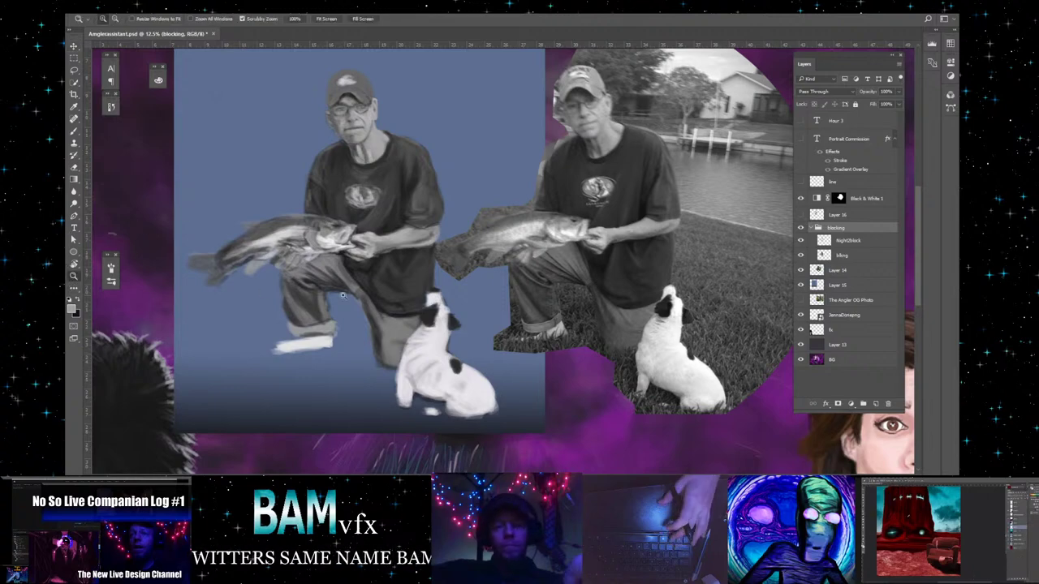
pyautogui.press('z')
pyautogui.keyDown('alt'); pyautogui.click(463, 261); pyautogui.keyUp('alt')
pyautogui.keyDown('alt'); pyautogui.click(463, 261); pyautogui.keyUp('alt')
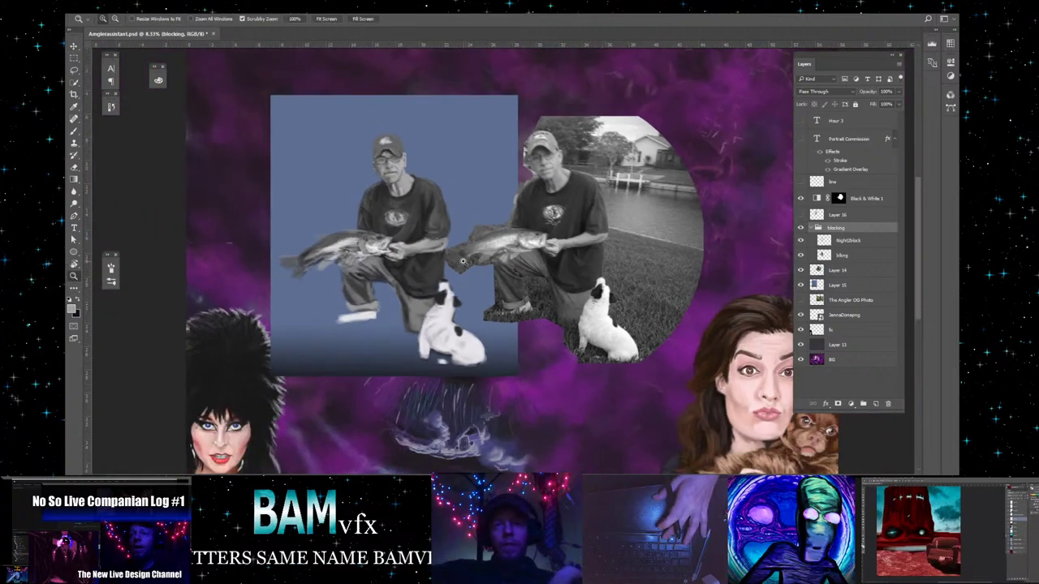
pyautogui.click(510, 260)
pyautogui.keyDown('alt'); pyautogui.click(510, 259); pyautogui.keyUp('alt')
pyautogui.keyDown('alt'); pyautogui.click(510, 328); pyautogui.keyUp('alt')
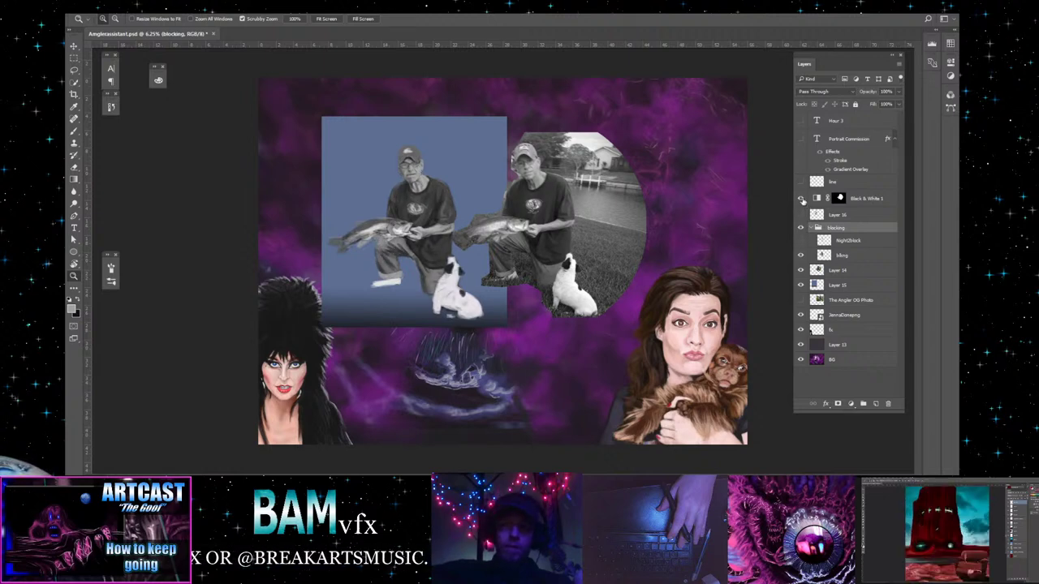
# - Hide the Black & White 1 adjustment and all photo, portrait, effect and background layers, leaving only the blking layer's painted figure visible
pyautogui.click(801, 199)
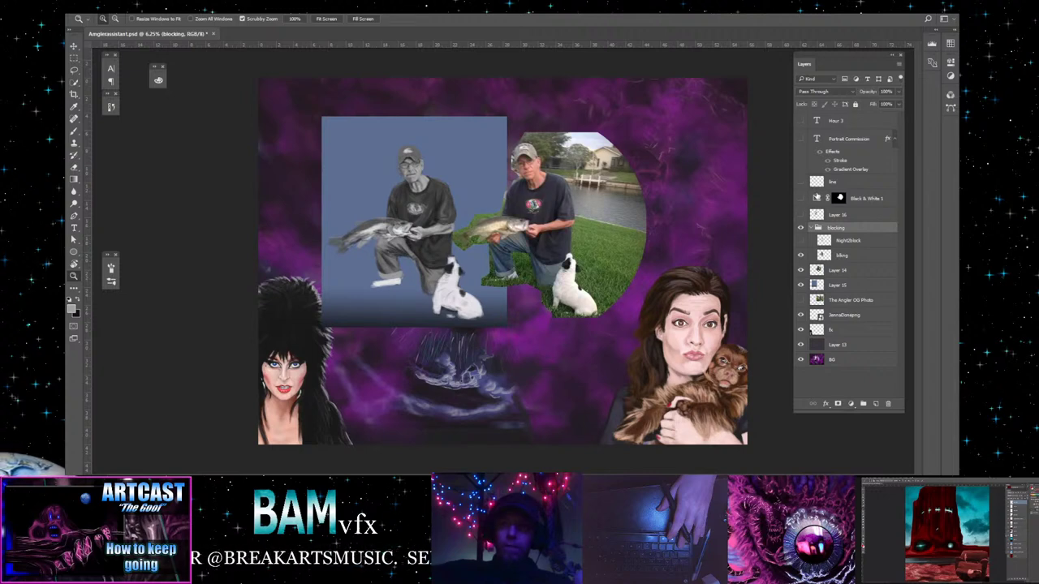
pyautogui.click(801, 255)
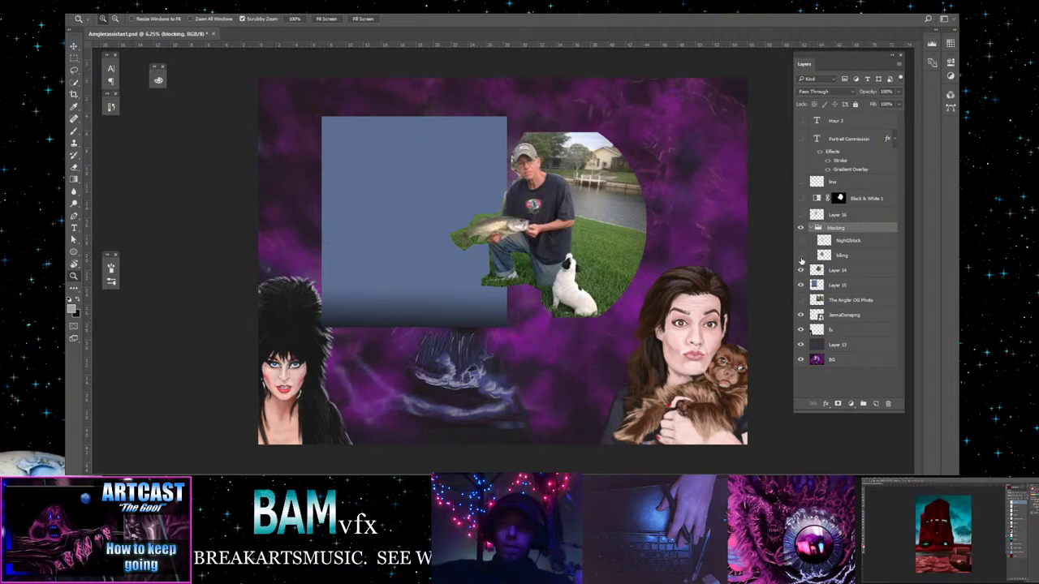
pyautogui.click(801, 256)
pyautogui.click(801, 271)
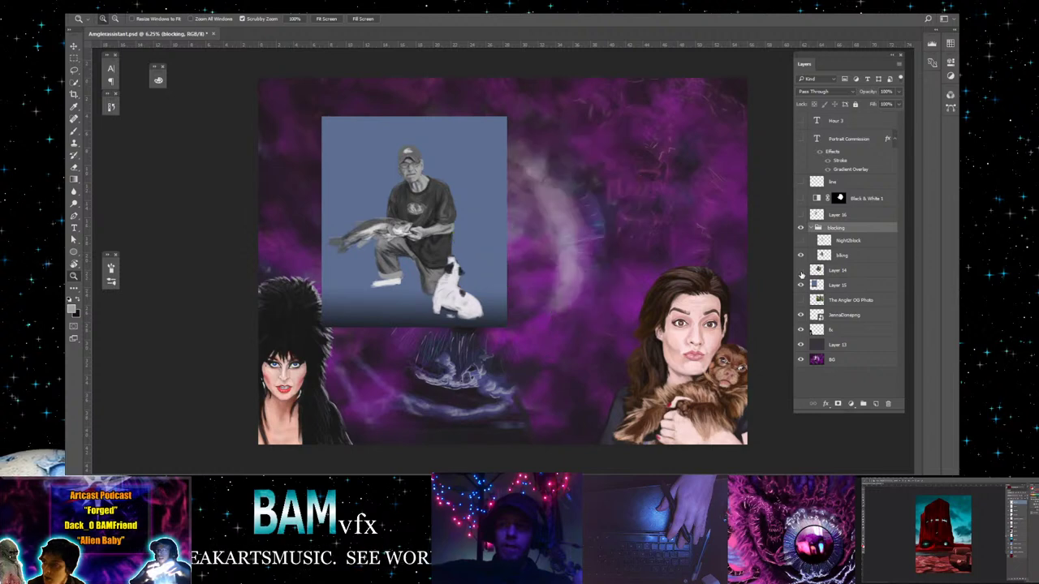
pyautogui.click(801, 286)
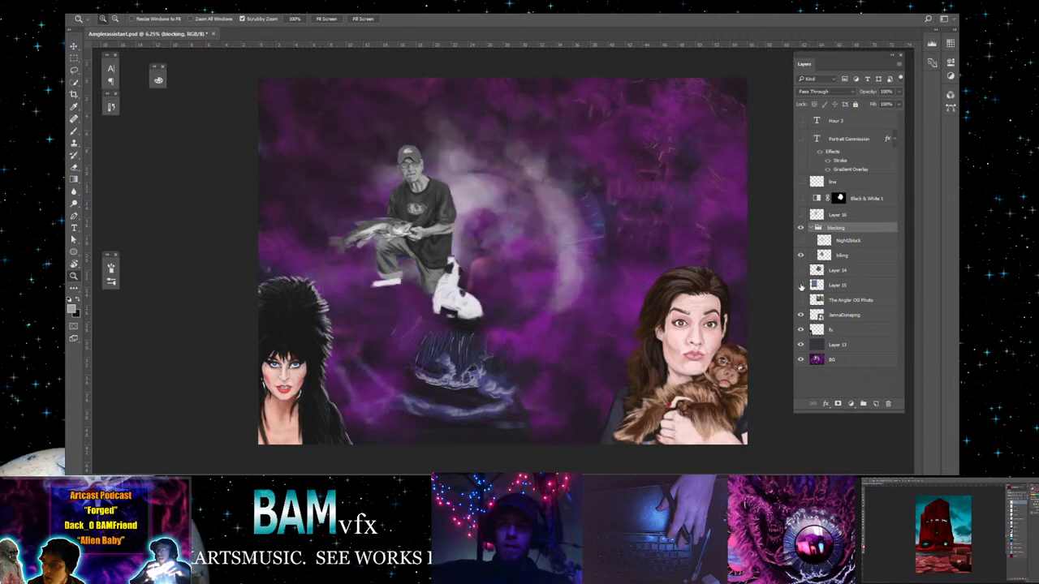
pyautogui.click(801, 316)
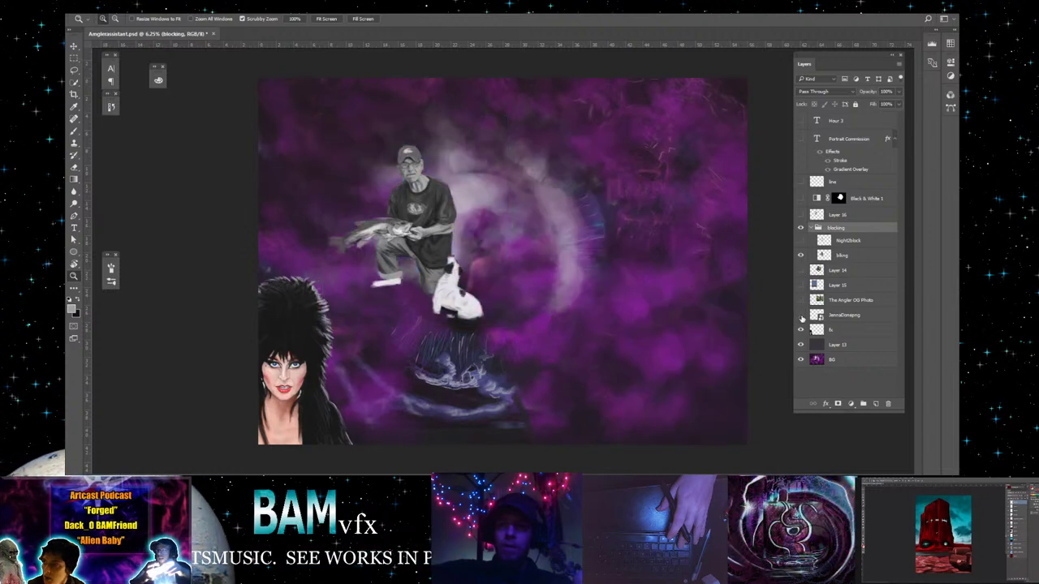
pyautogui.click(801, 331)
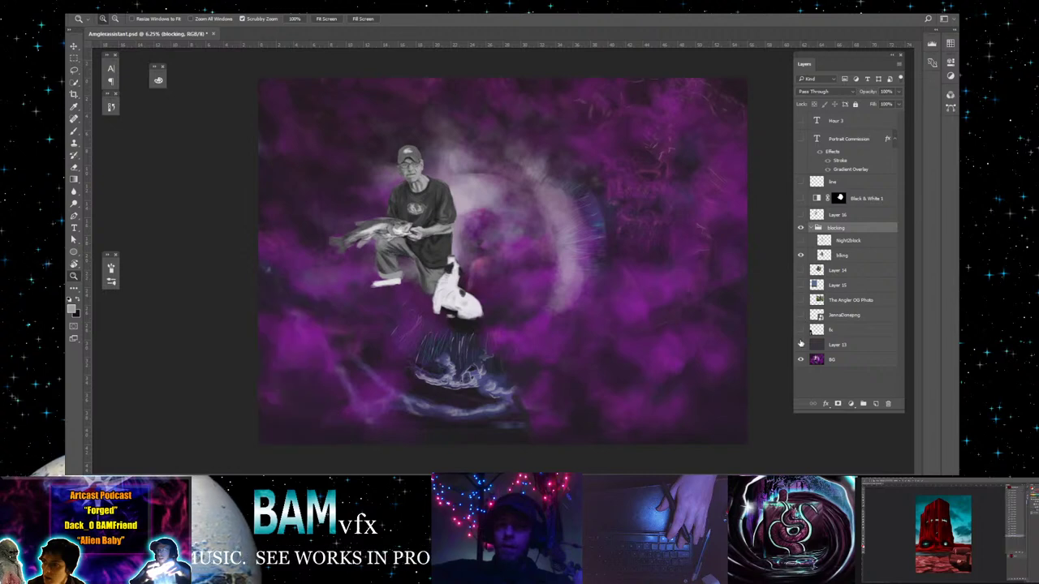
pyautogui.click(801, 346)
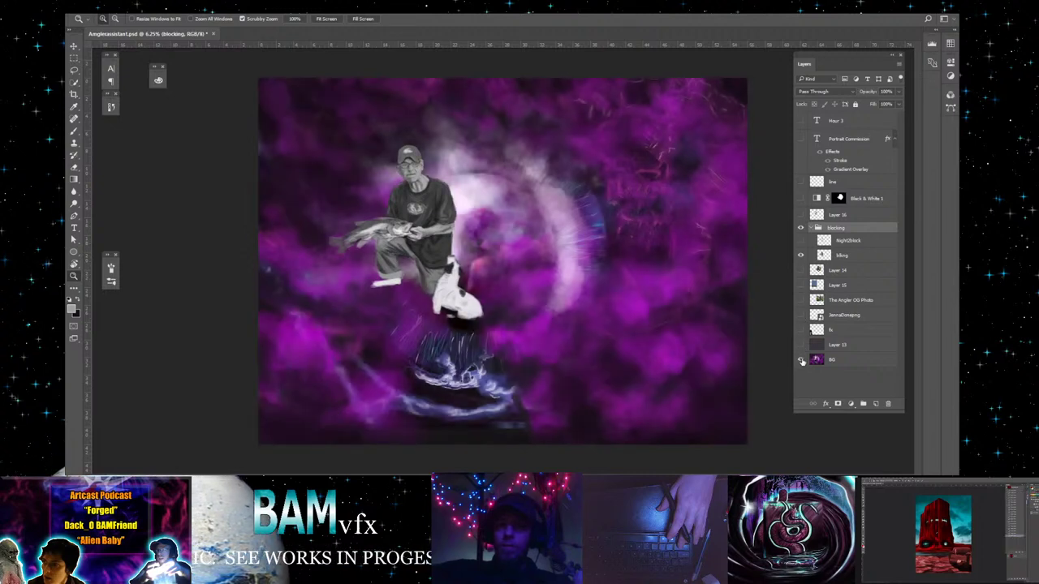
pyautogui.click(801, 361)
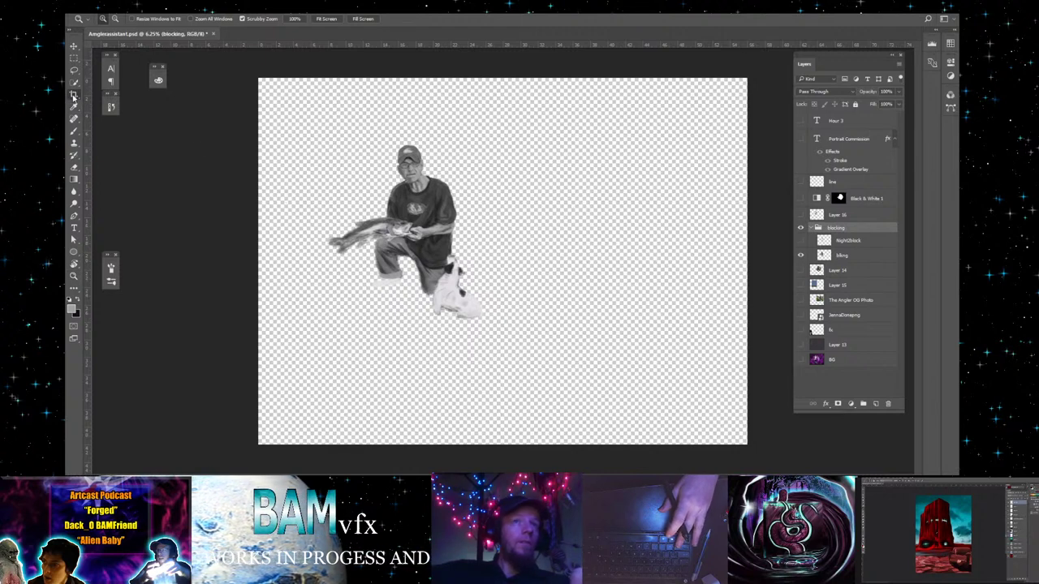
# - Try to clear everything outside the painted figure's outline with the blocking group active
pyautogui.click(73, 95)
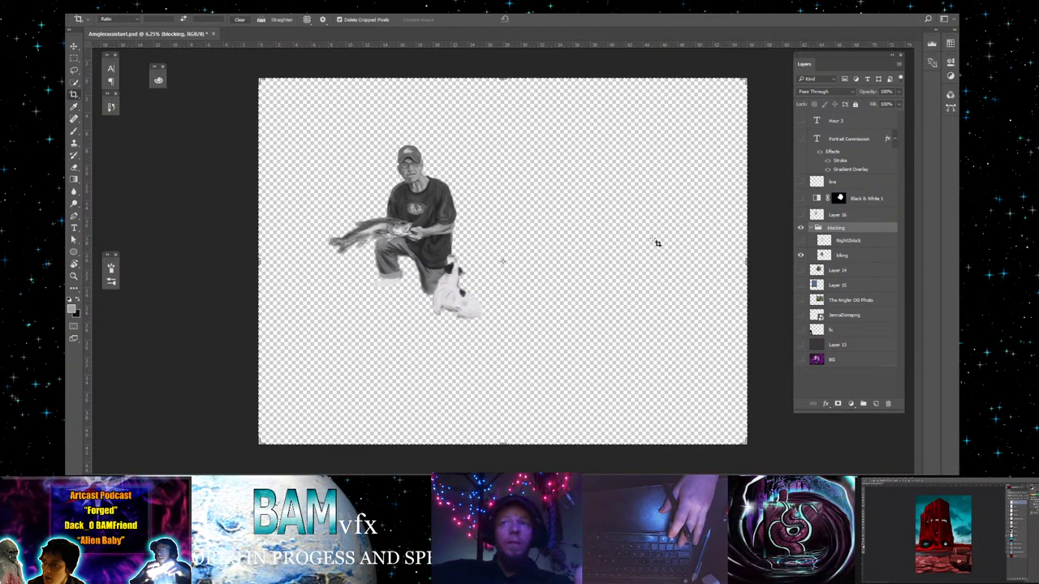
pyautogui.press('v')
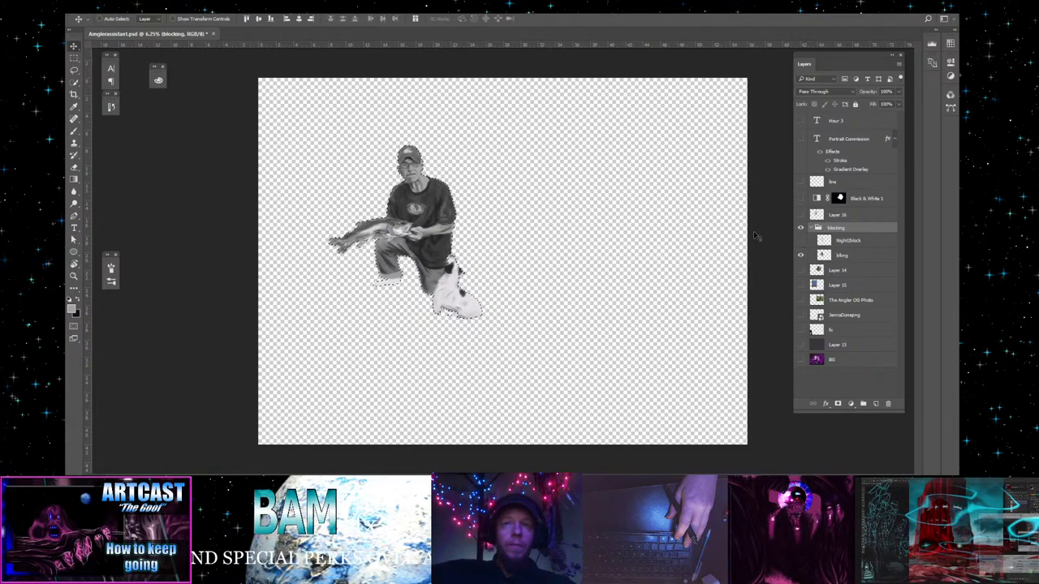
pyautogui.click(74, 94)
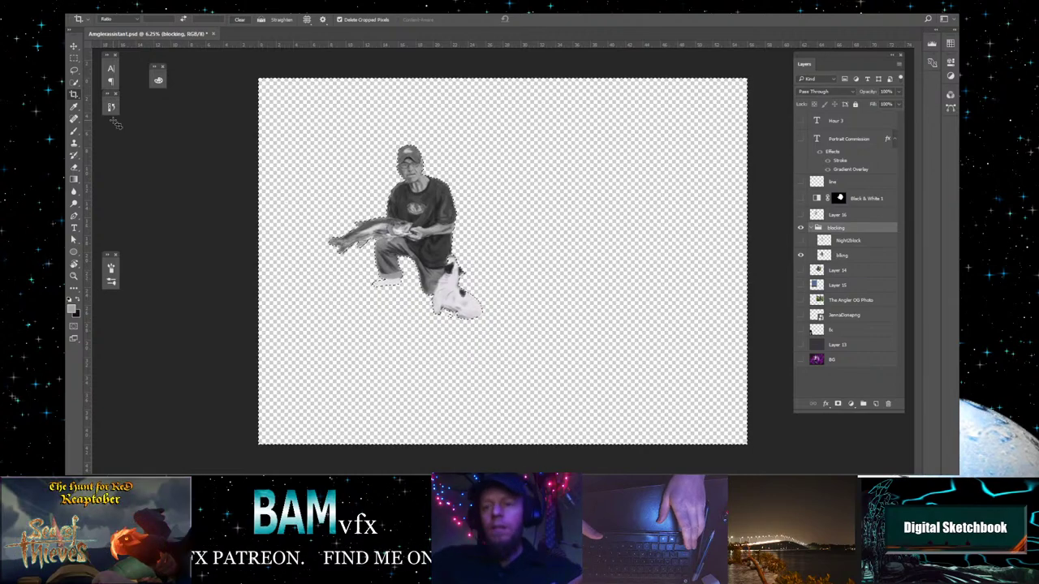
pyautogui.press('Delete')
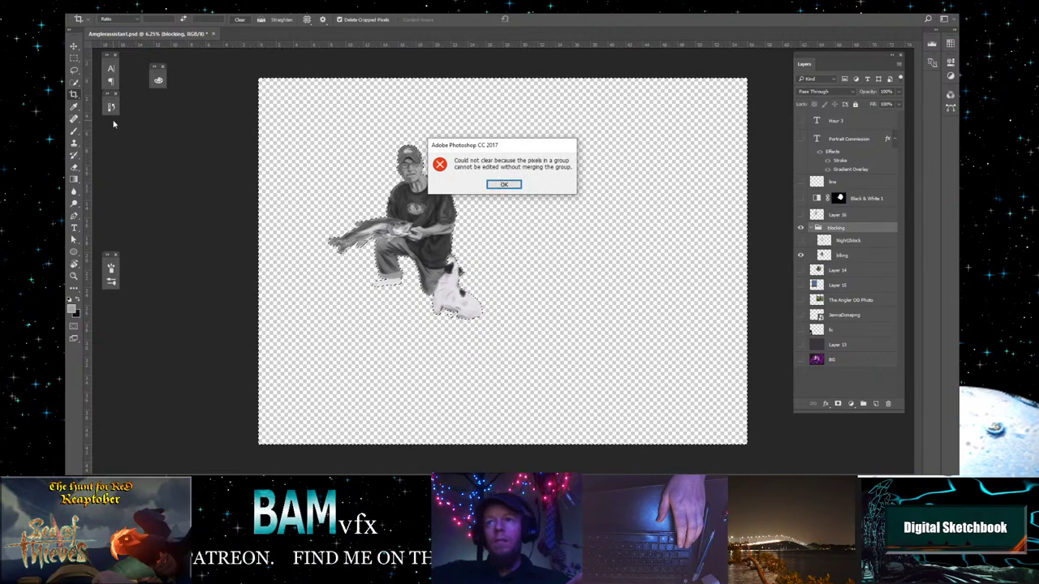
pyautogui.click(504, 185)
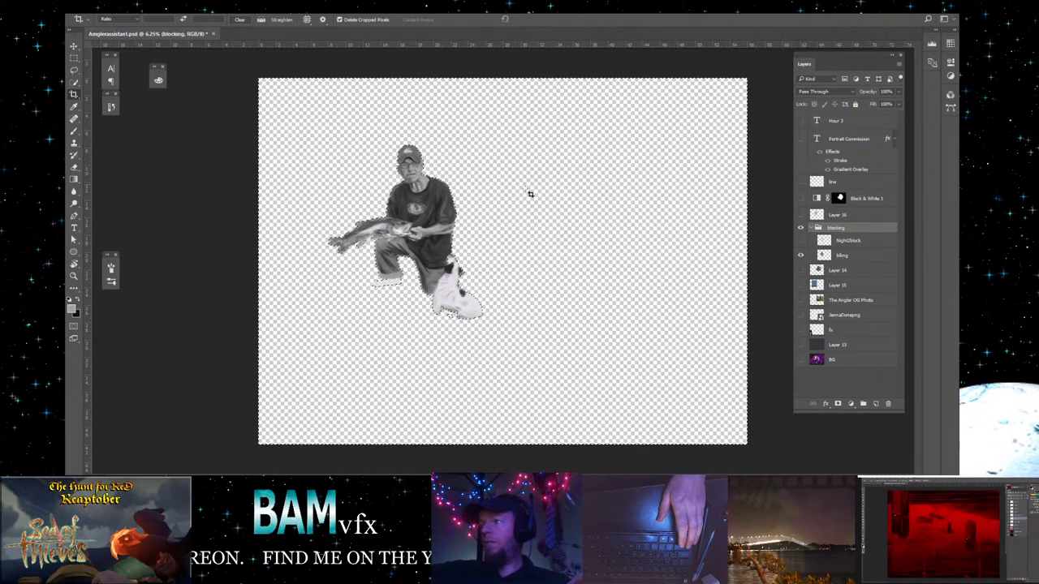
# - Make the blking layer active and try a crop fitted to the selection of its painted content
pyautogui.click(860, 256)
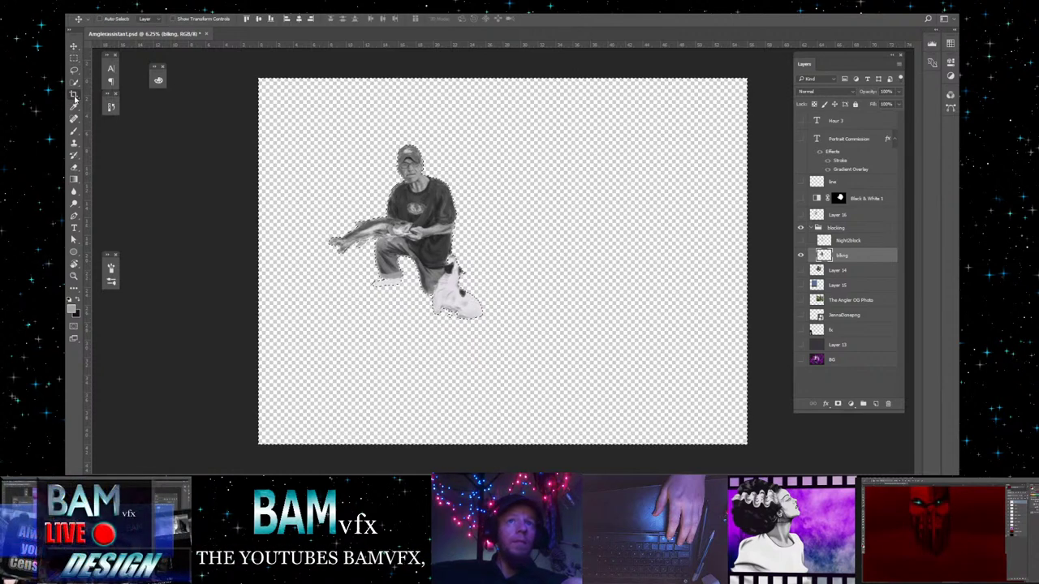
pyautogui.click(74, 96)
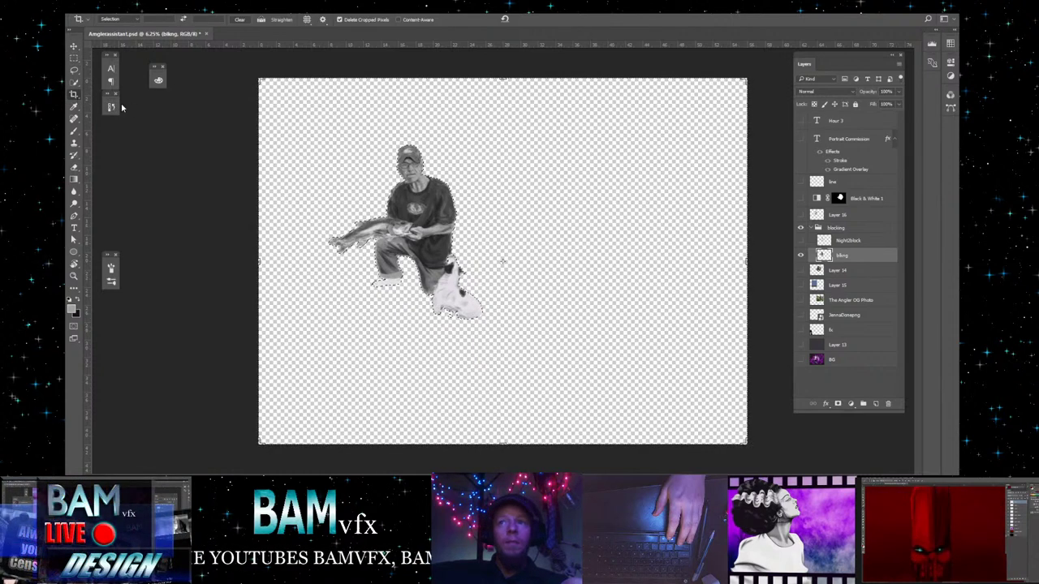
pyautogui.click(74, 45)
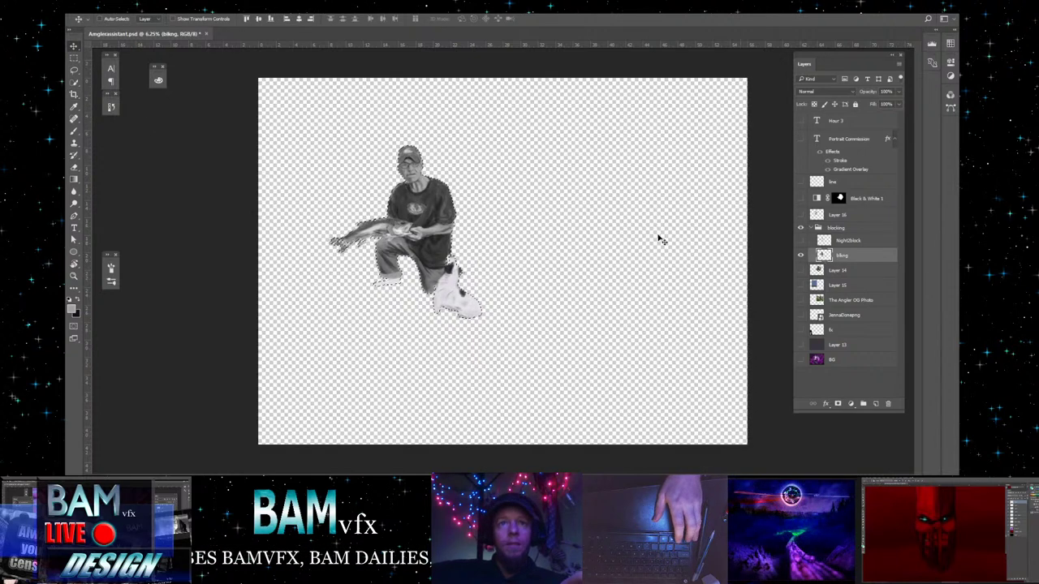
pyautogui.click(74, 94)
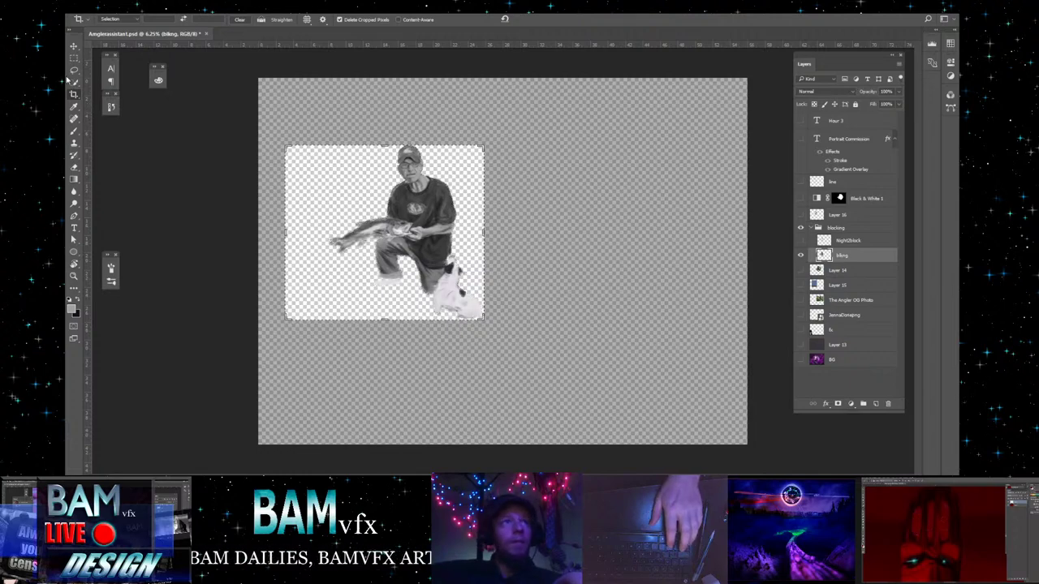
pyautogui.click(79, 49)
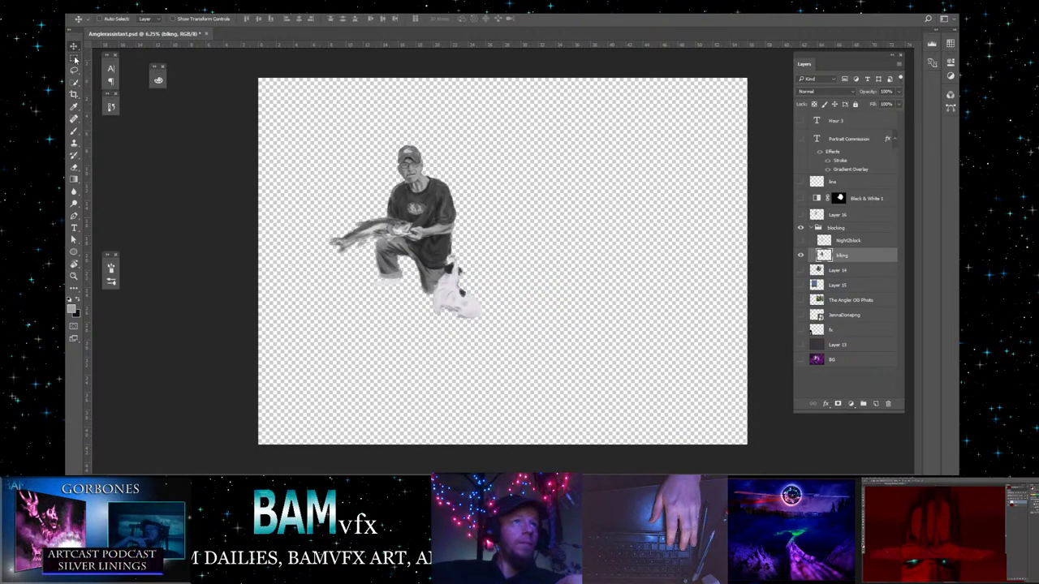
# - Clear the stray pixels beyond the fish's tail on the blking layer and crop the canvas tightly around the painted figure
pyautogui.click(74, 59)
pyautogui.moveTo(268, 121); pyautogui.dragTo(327, 322)
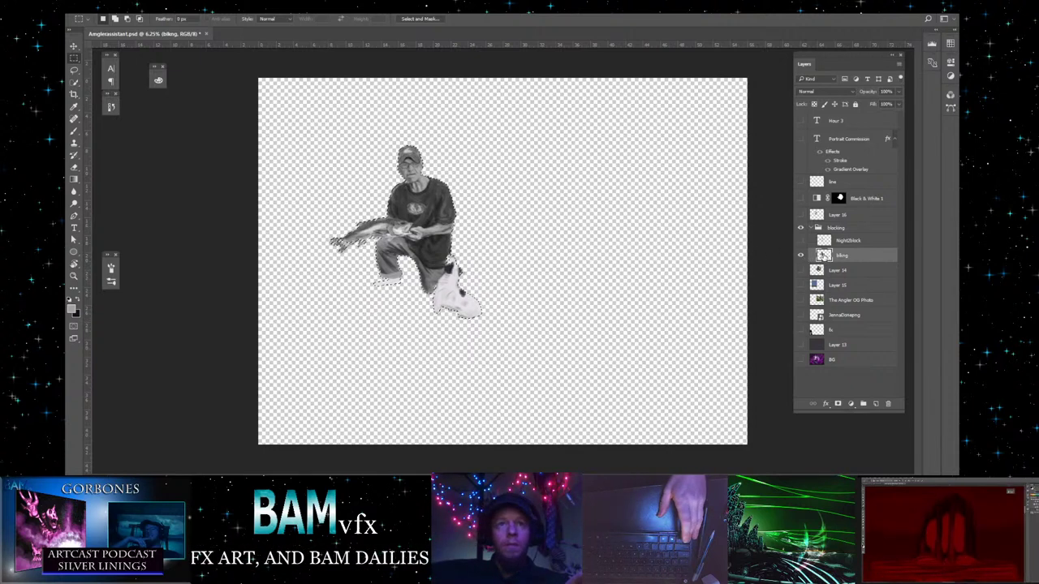
pyautogui.click(74, 47)
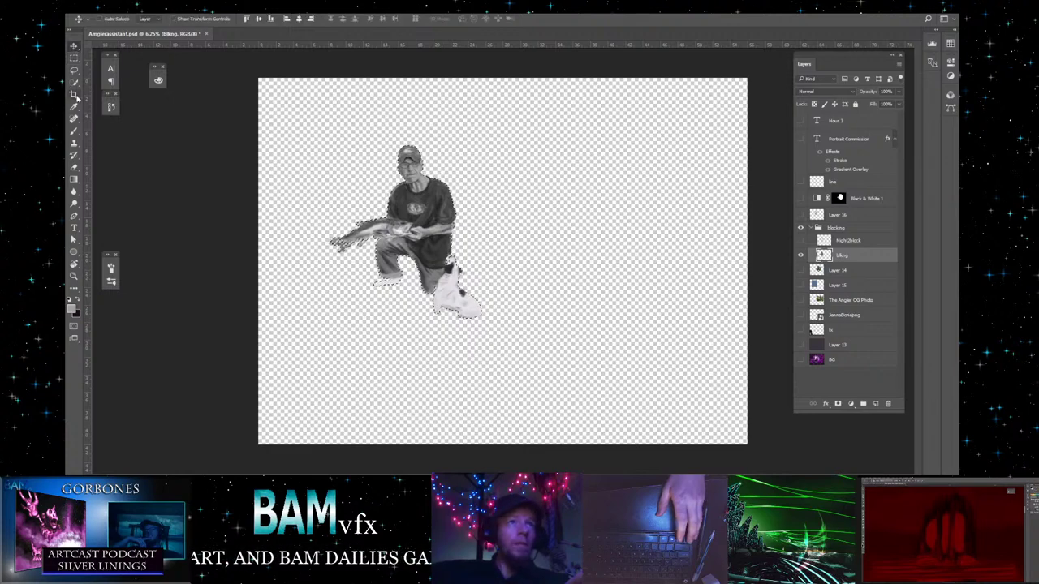
pyautogui.click(75, 96)
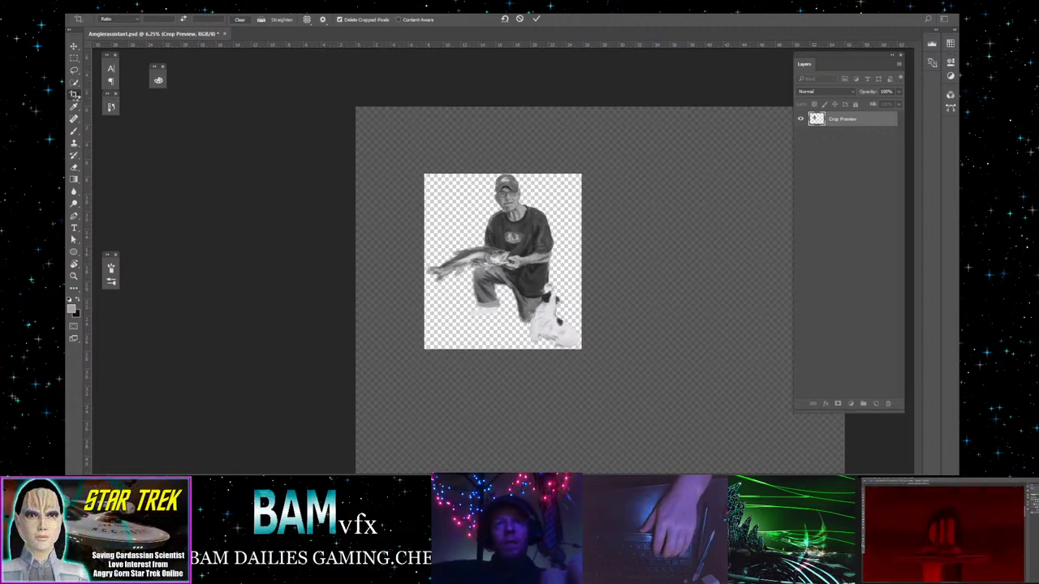
pyautogui.press('Return')
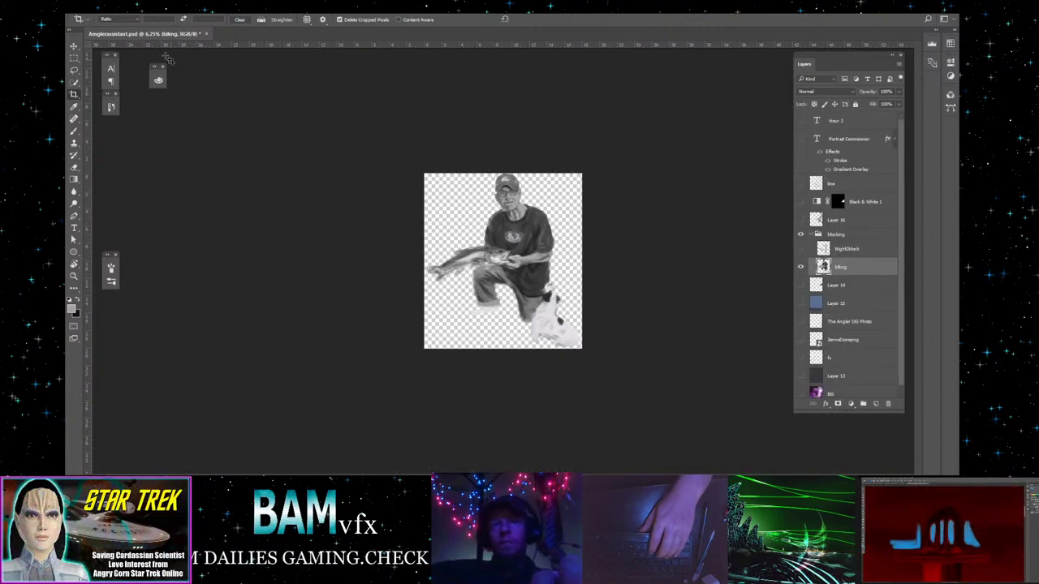
# - Open the Save for Web (Legacy) export for the cropped figure
pyautogui.hotkey('alt', 'f')
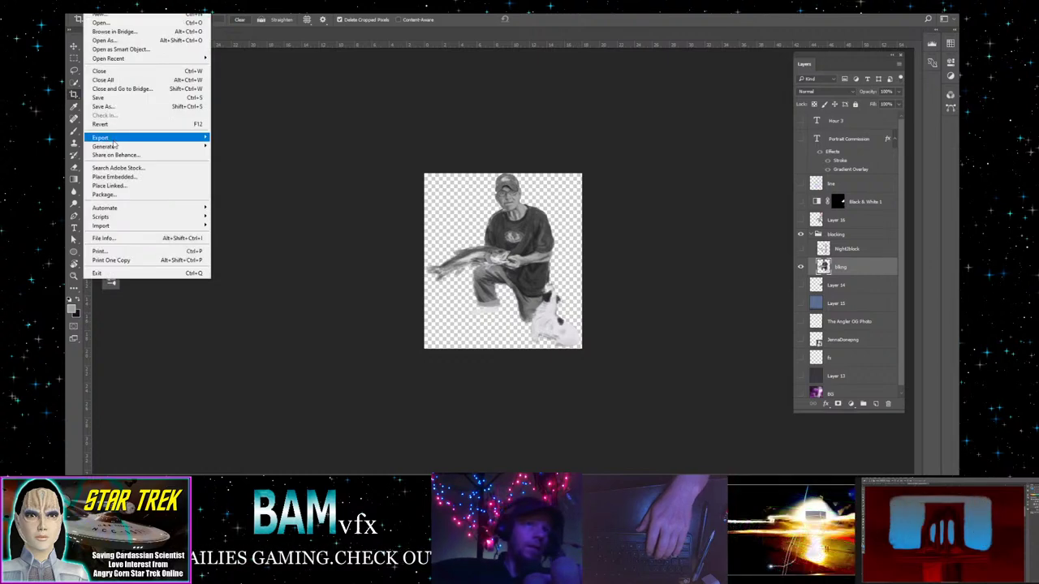
pyautogui.moveTo(117, 138)
pyautogui.click(280, 172)
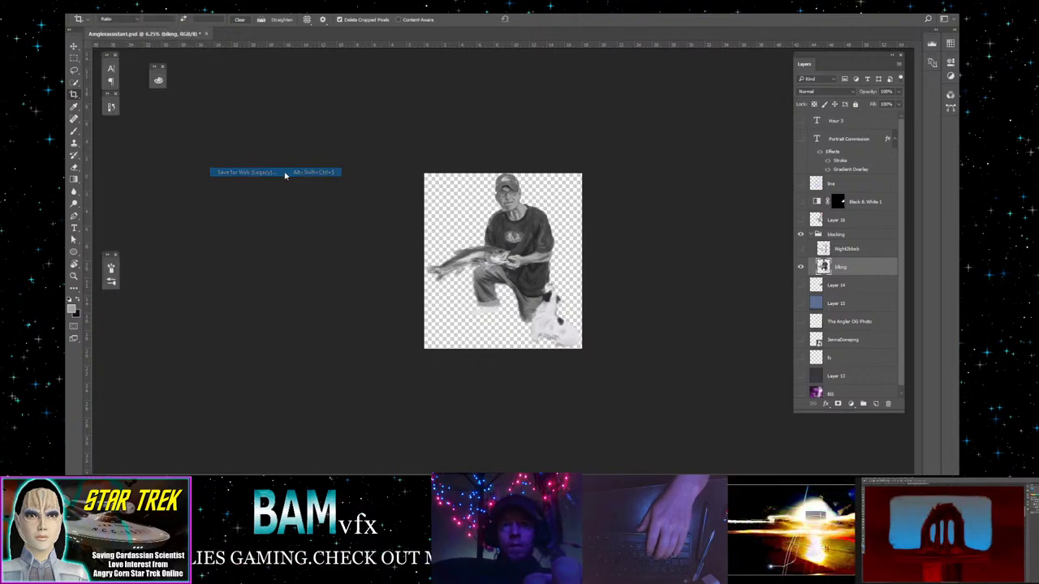
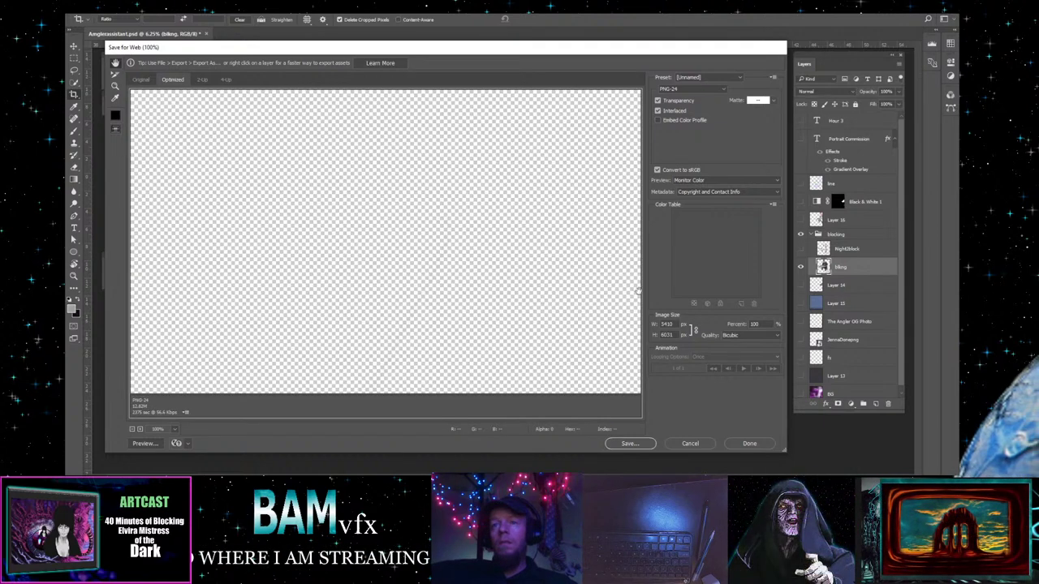
# - Scale the exported PNG-24 image to 50 percent, and reduce it further to 10 percent
pyautogui.click(754, 324)
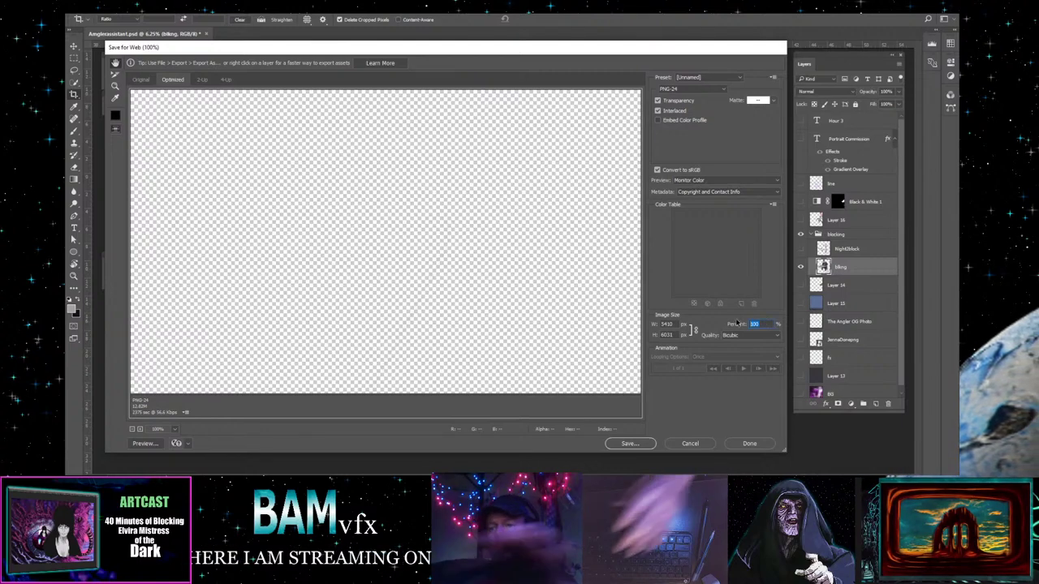
pyautogui.write('50')
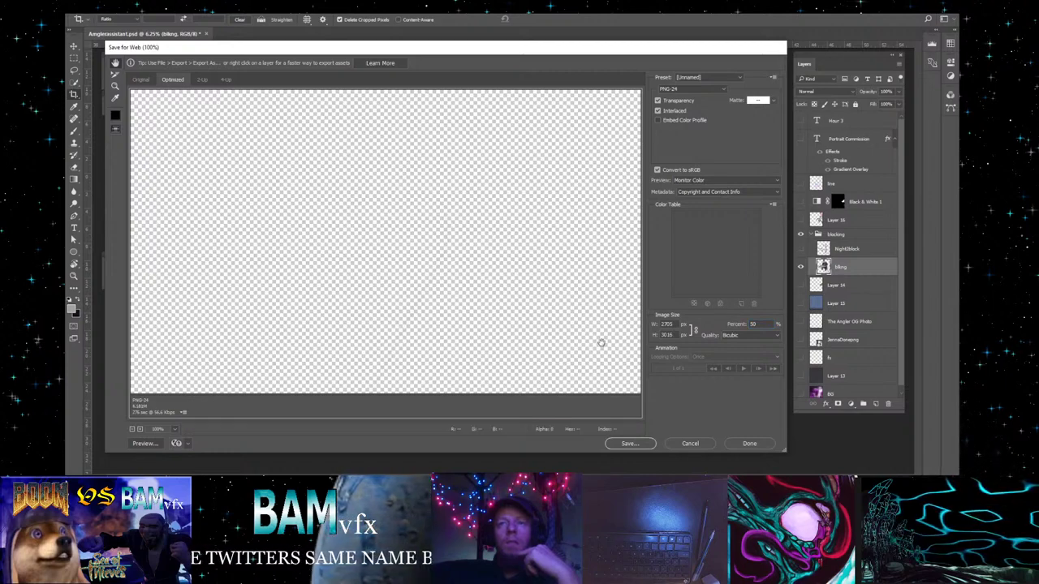
pyautogui.click(755, 324)
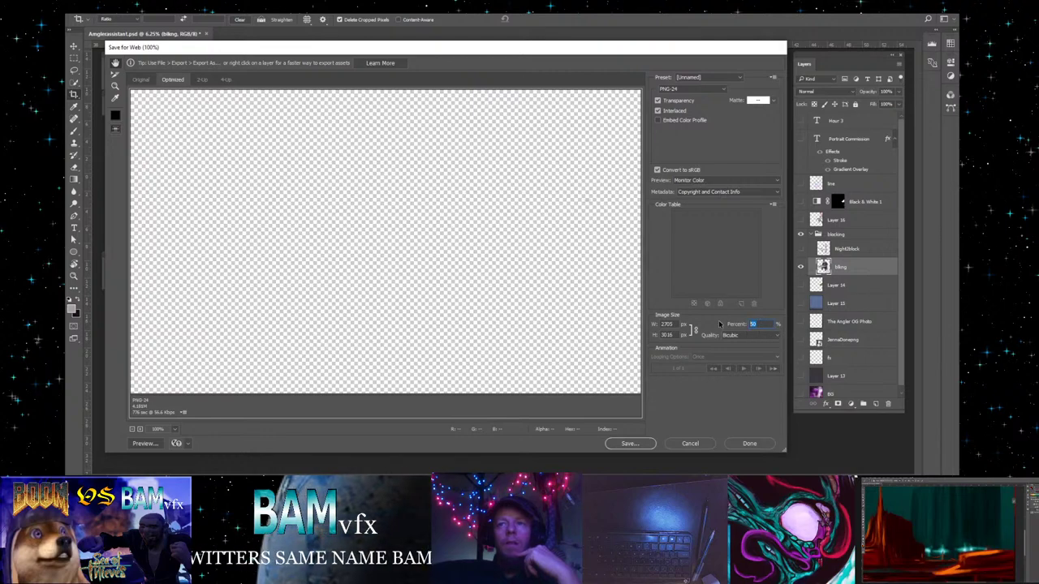
pyautogui.write('10')
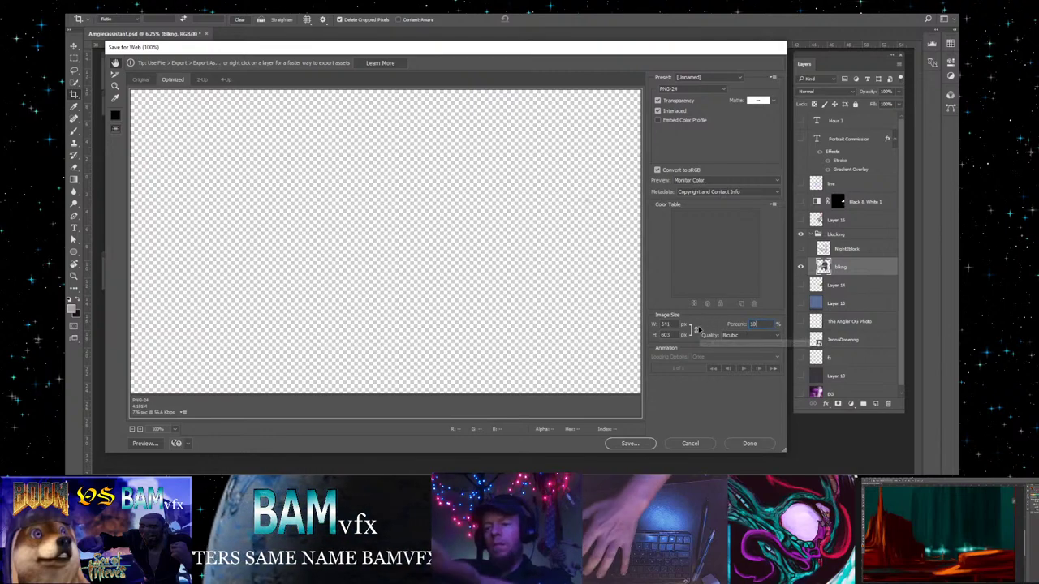
pyautogui.press('Tab')
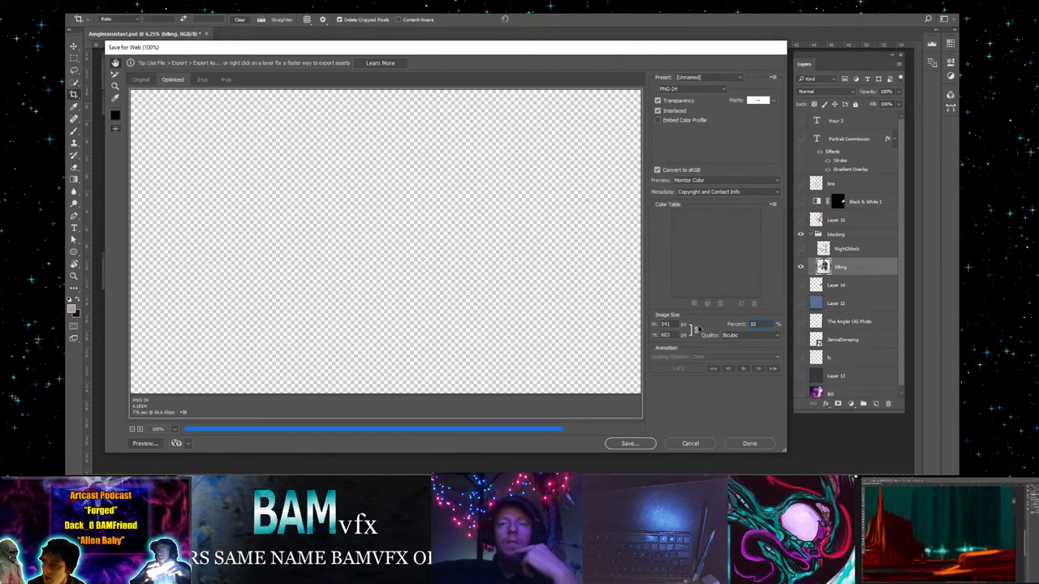
# - Start saving the optimized image and open the TheAnglersAssistant folder in BAMvfxART's Portraits folder on Backup Plus (G:)
pyautogui.click(628, 444)
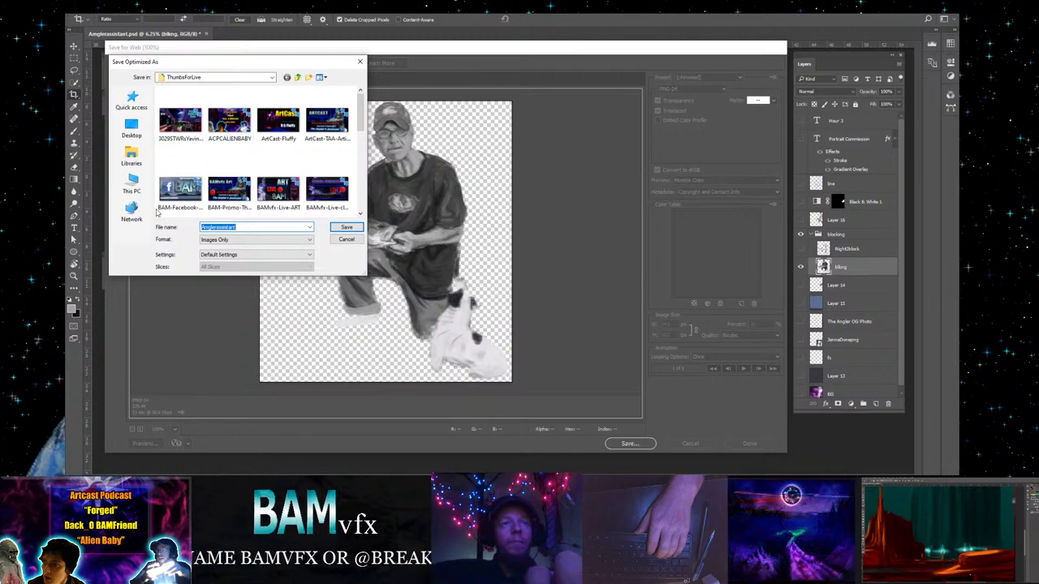
pyautogui.click(131, 192)
pyautogui.scroll(-5, 246, 183)
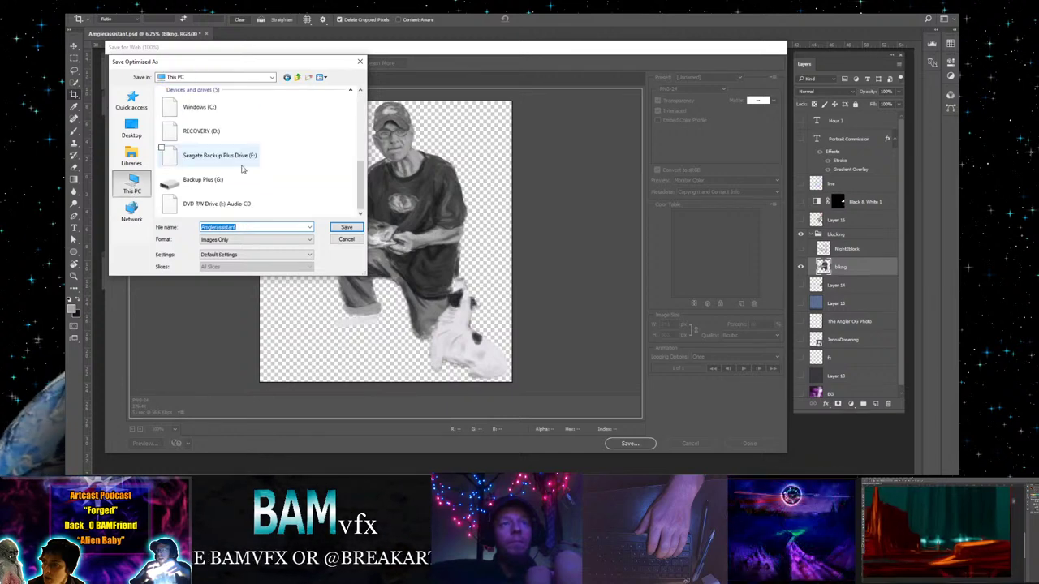
pyautogui.doubleClick(245, 184)
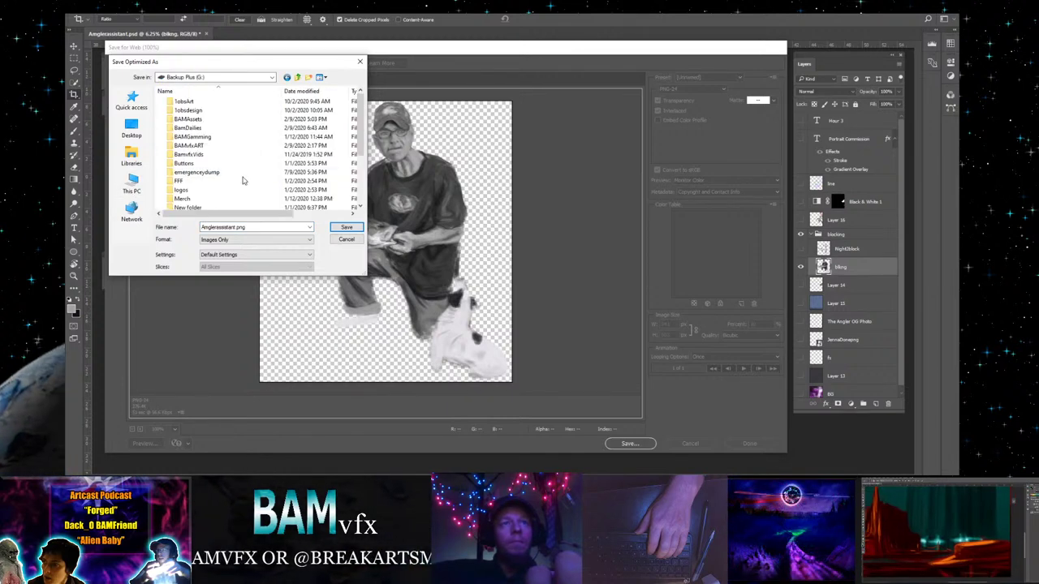
pyautogui.doubleClick(234, 146)
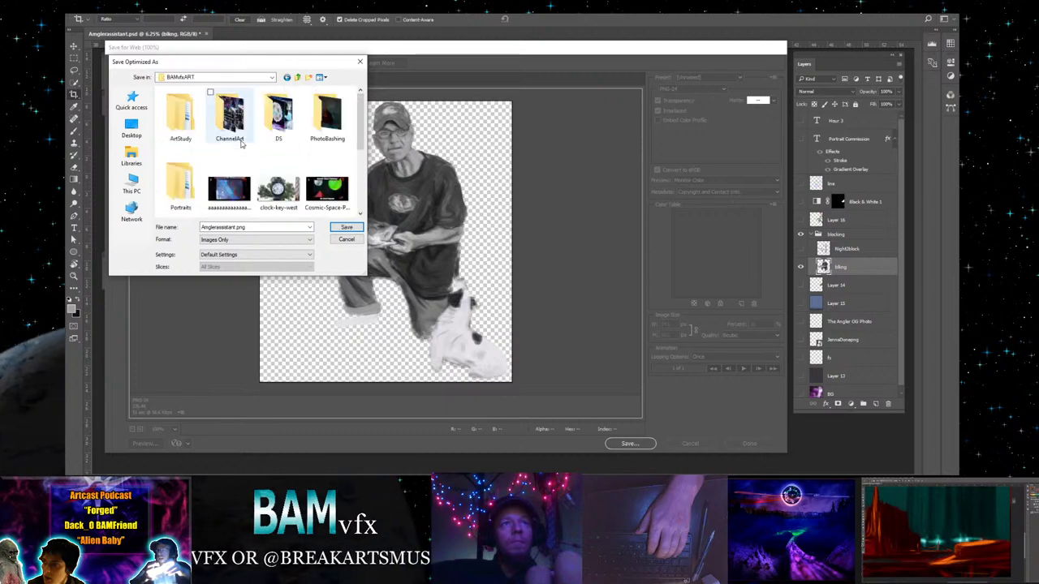
pyautogui.doubleClick(180, 182)
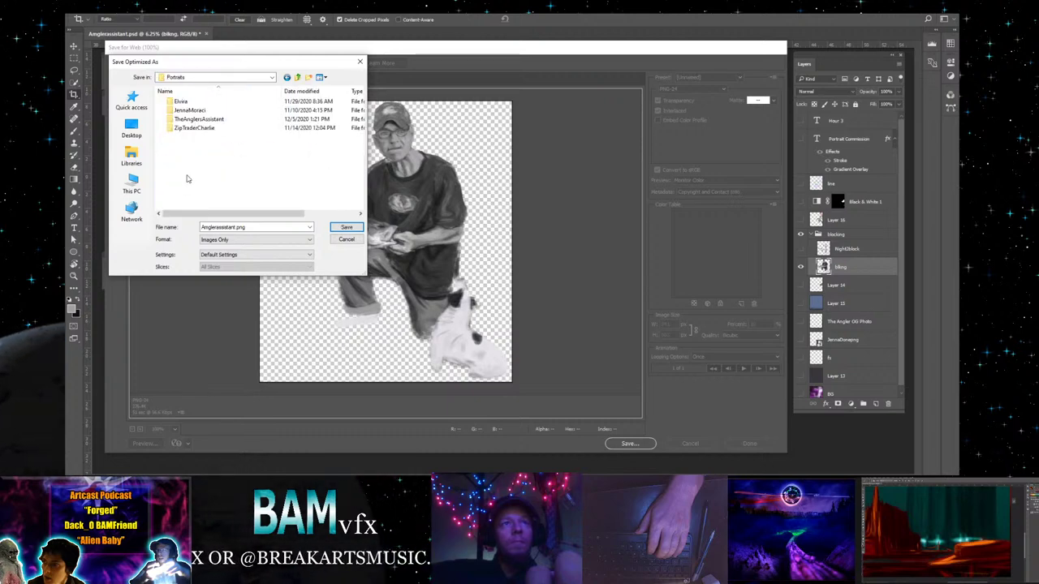
pyautogui.doubleClick(227, 119)
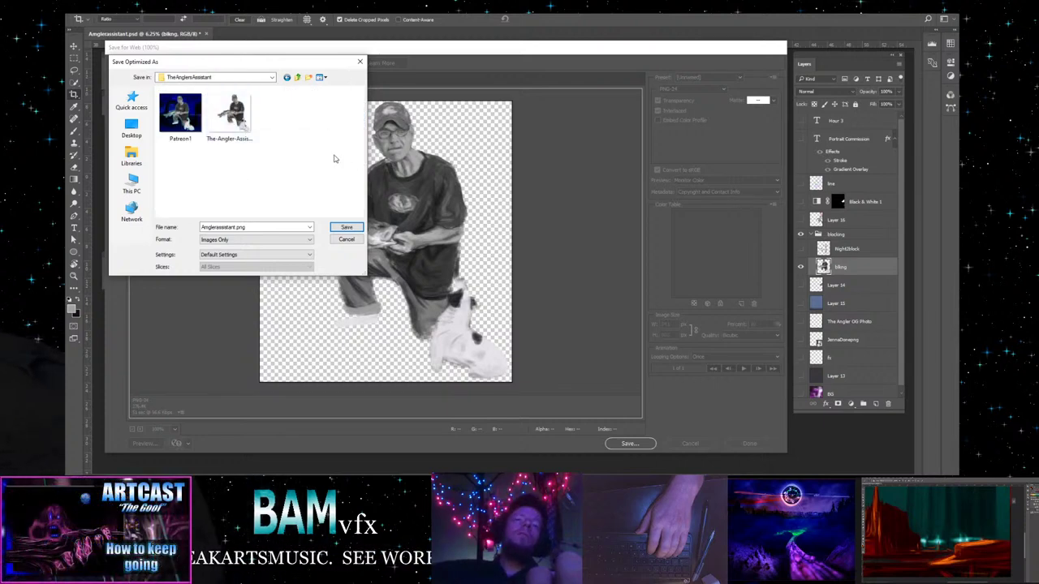
# - Name the exported image ag1 and save it
pyautogui.click(276, 227)
pyautogui.write('ag')
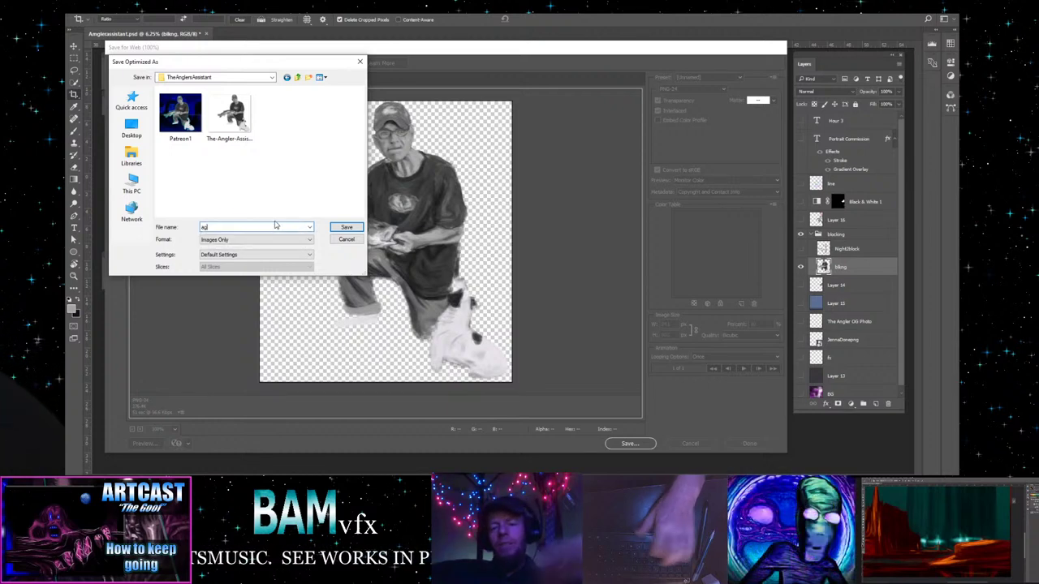
pyautogui.write('1')
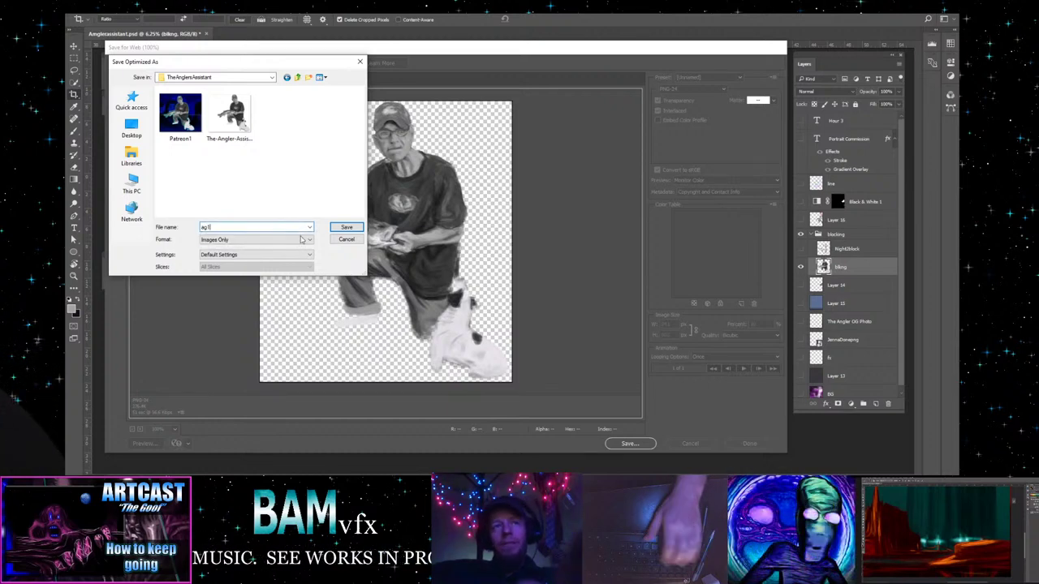
pyautogui.click(346, 229)
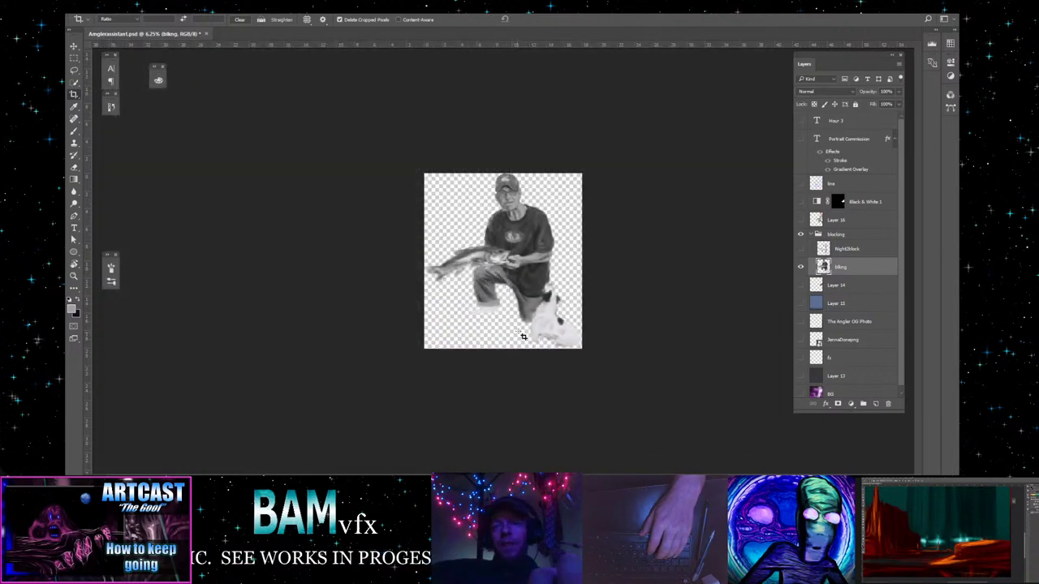
# - Revert the document to the history state before the crop and show the four lowest layers, from BG up to JennaDonepng
pyautogui.click(112, 108)
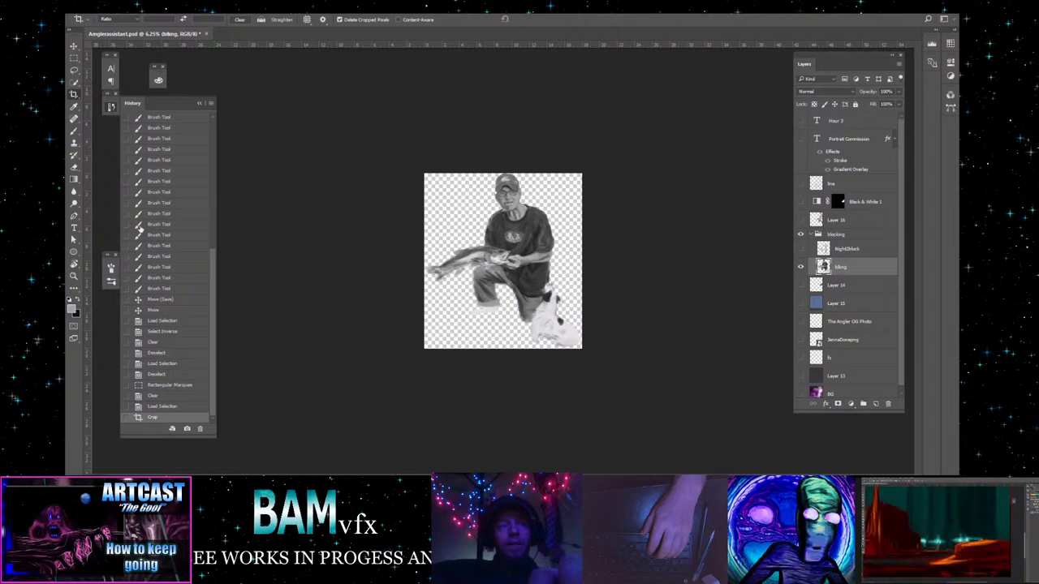
pyautogui.click(168, 405)
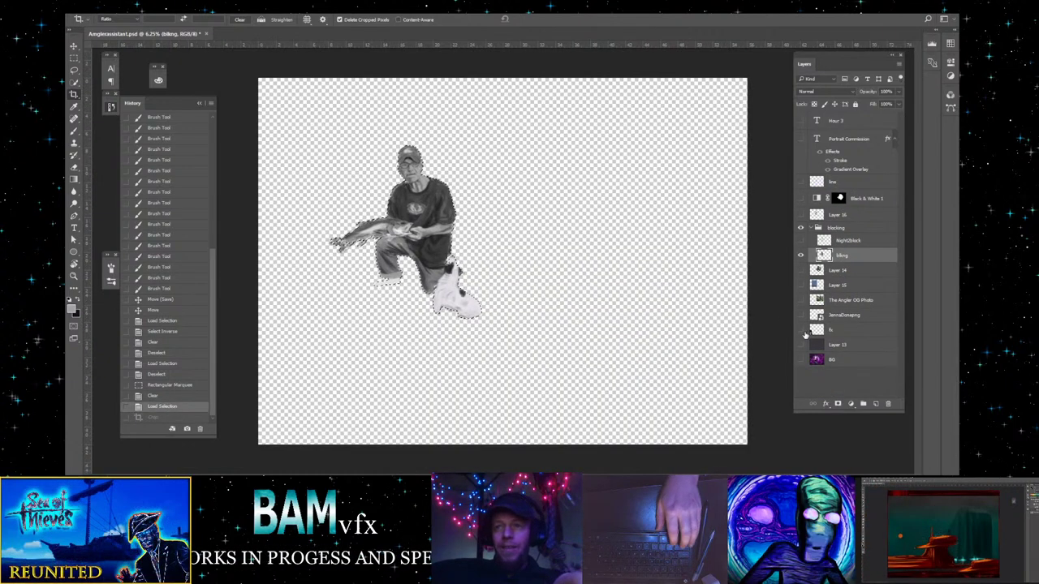
pyautogui.click(800, 358)
pyautogui.click(800, 344)
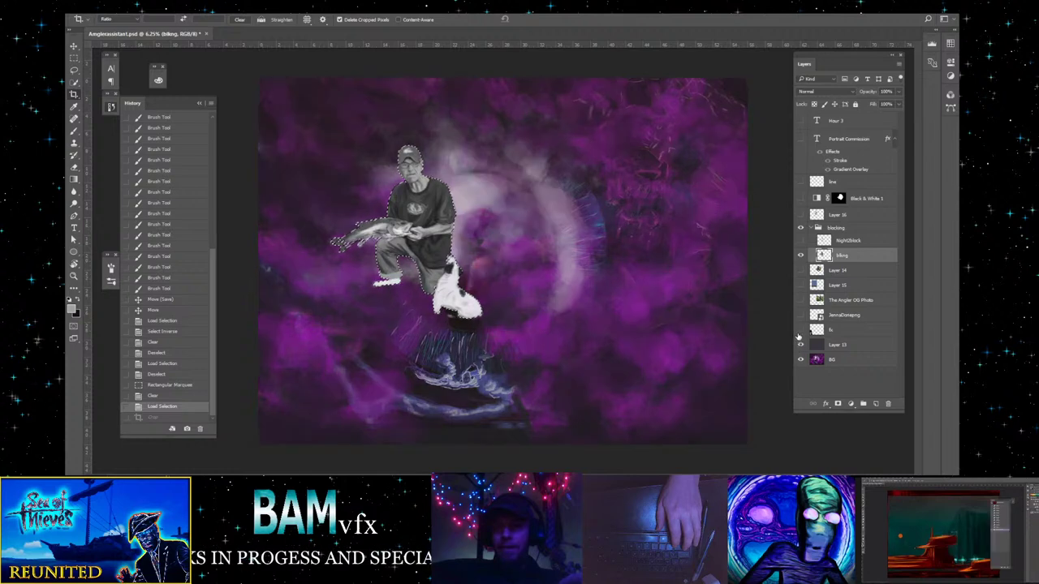
pyautogui.click(800, 329)
pyautogui.click(800, 315)
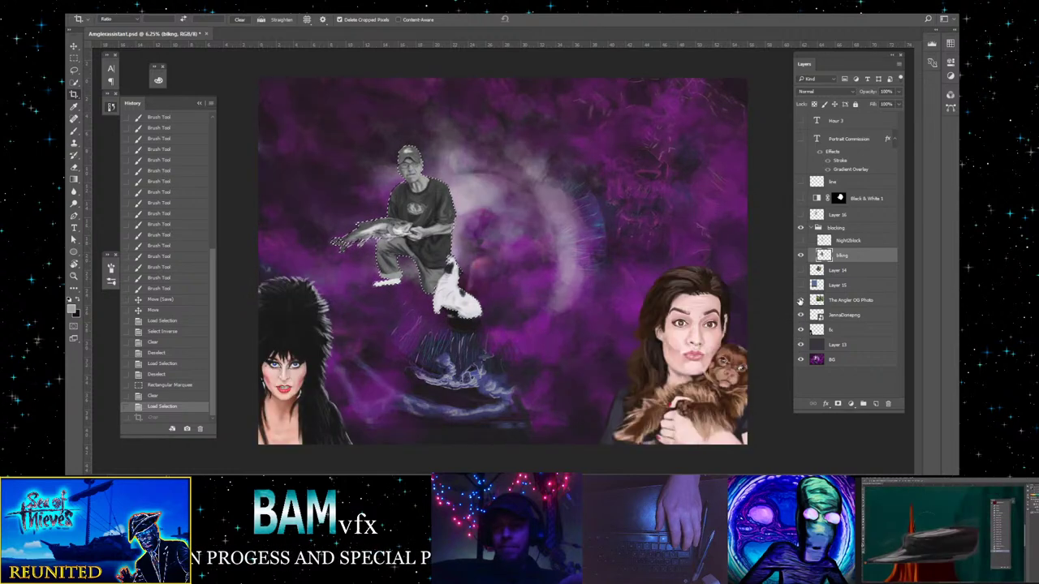
# - Show Layer 15, Layer 14, the upper layer in the blocking group and Black & White 1, leaving The Angler OG Photo hidden
pyautogui.click(801, 300)
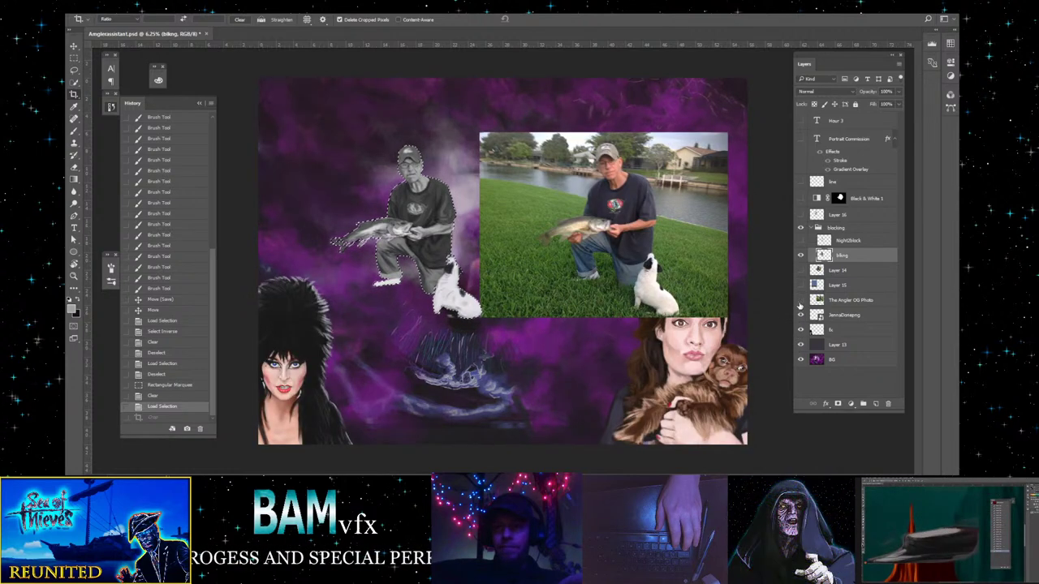
pyautogui.click(801, 300)
pyautogui.click(801, 285)
pyautogui.click(800, 270)
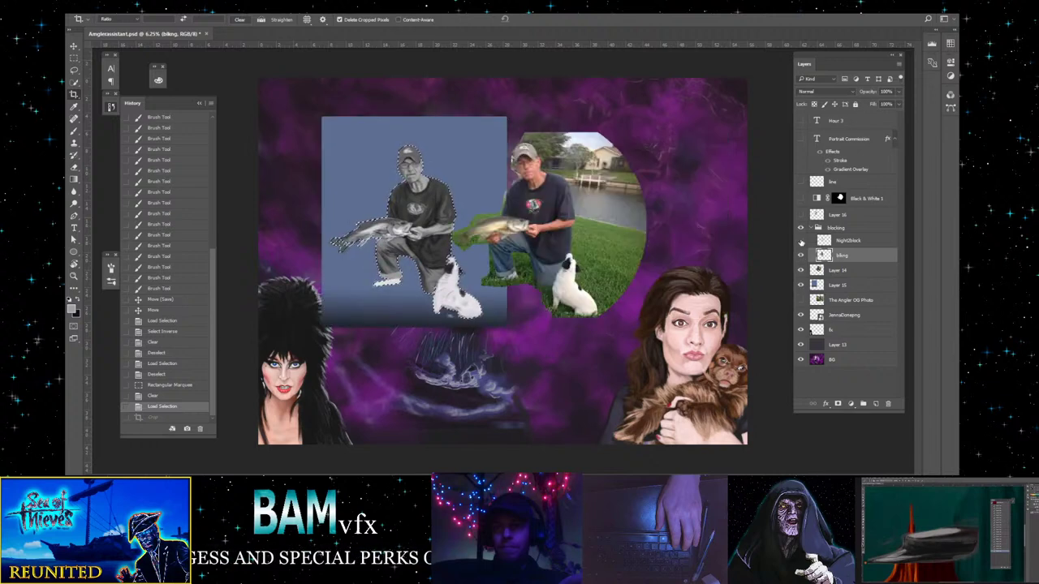
pyautogui.click(800, 199)
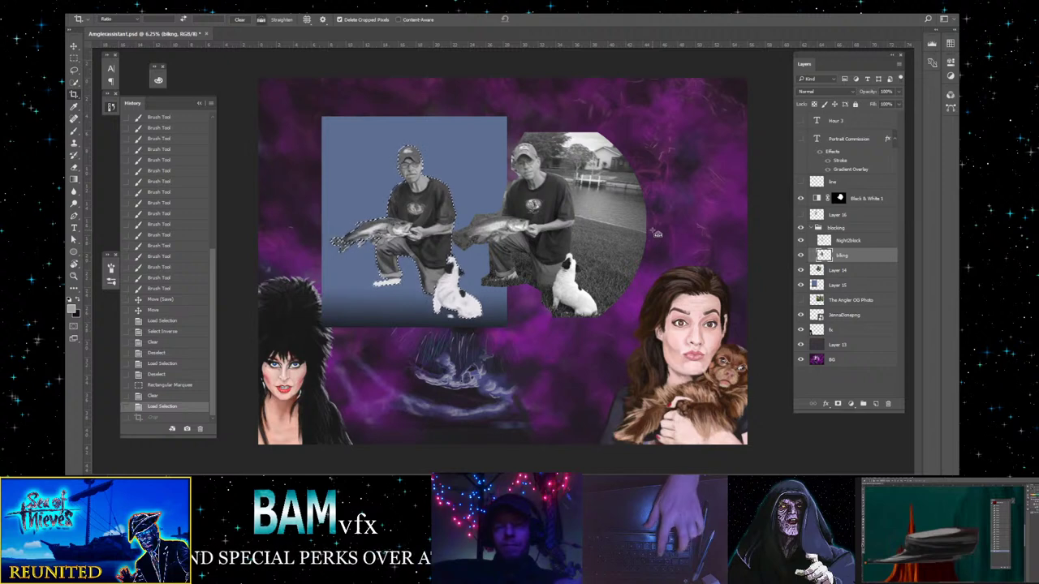
# - Clear the selection around the figure and merge Layer 14 with the blking layer
pyautogui.hotkey('ctrl', 'd')
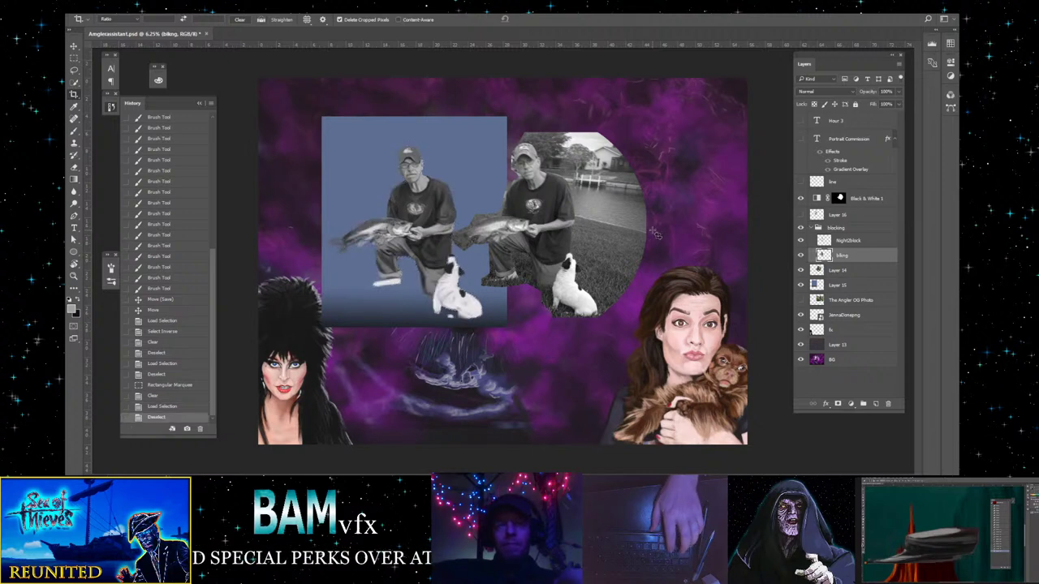
pyautogui.rightClick(867, 256)
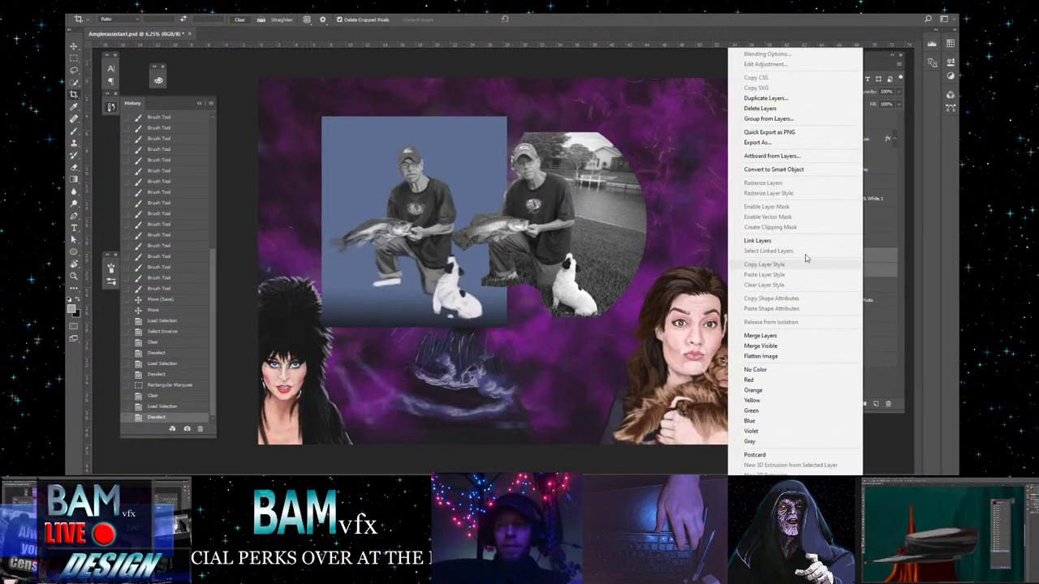
pyautogui.click(760, 336)
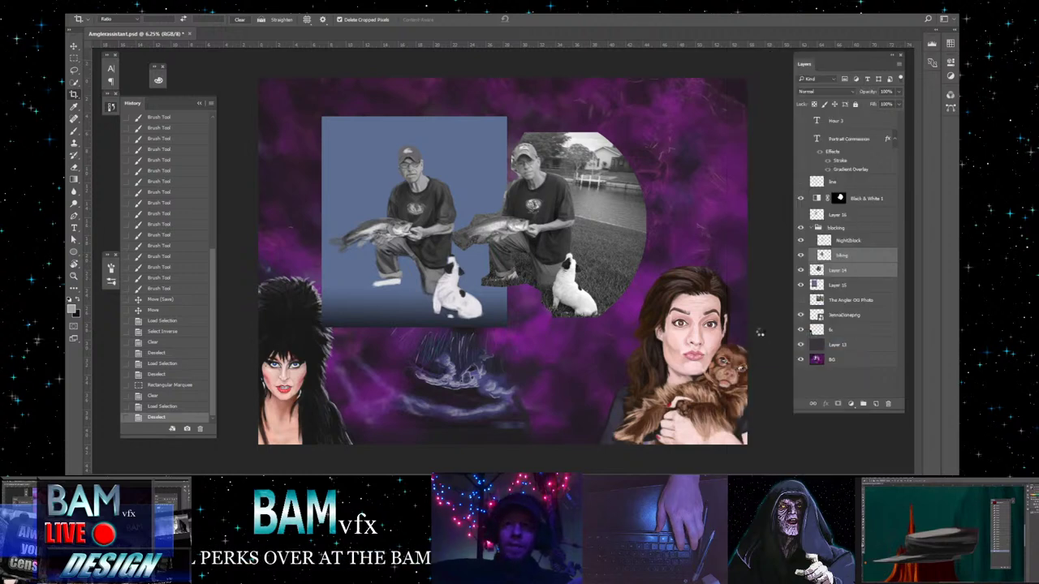
# - Try shifting the blocking group about 0.93 in to the right with the Move tool, and undo the shift
pyautogui.click(75, 277)
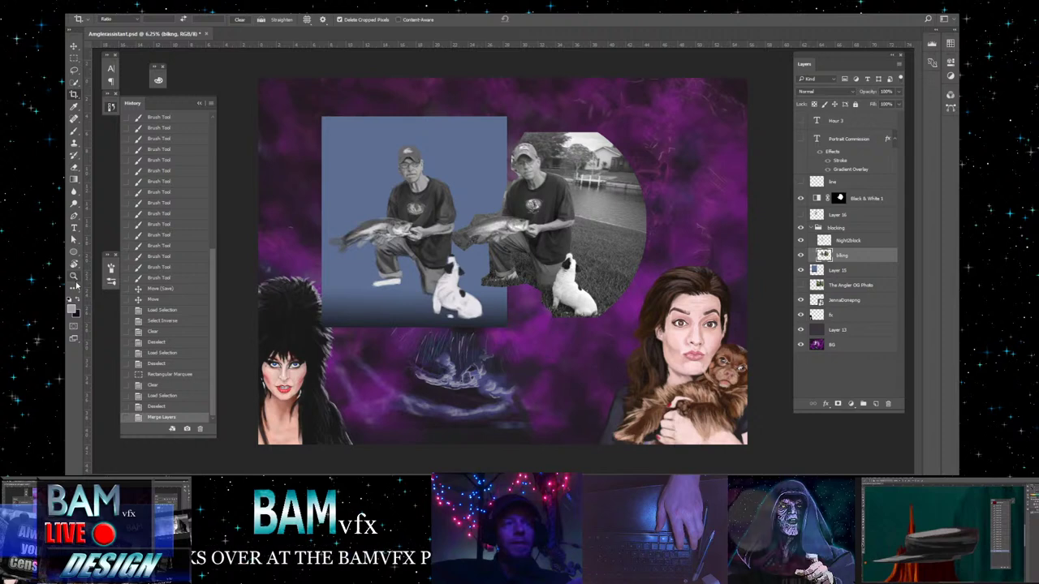
pyautogui.click(439, 220)
pyautogui.click(438, 220)
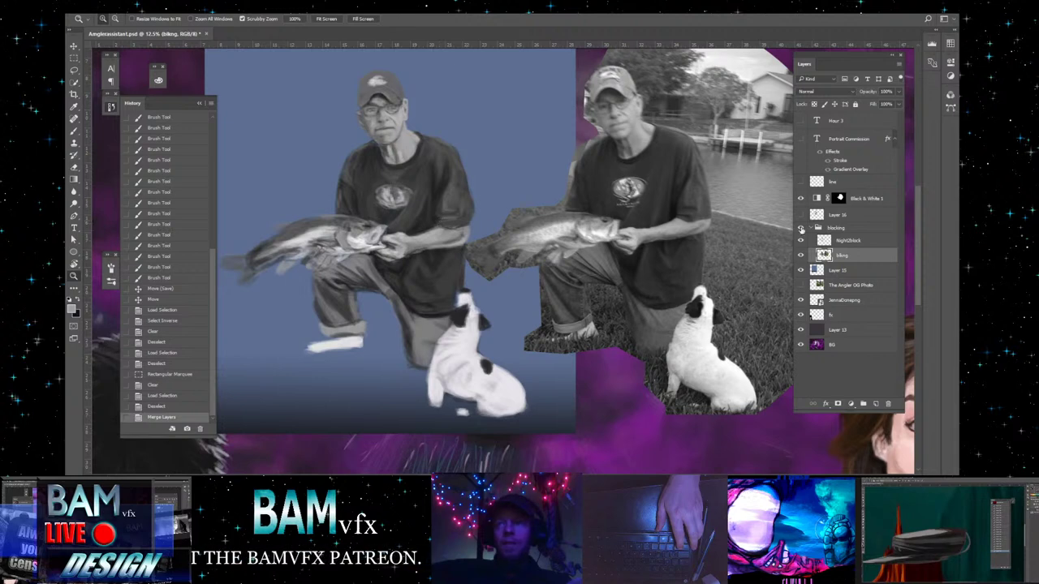
pyautogui.click(868, 230)
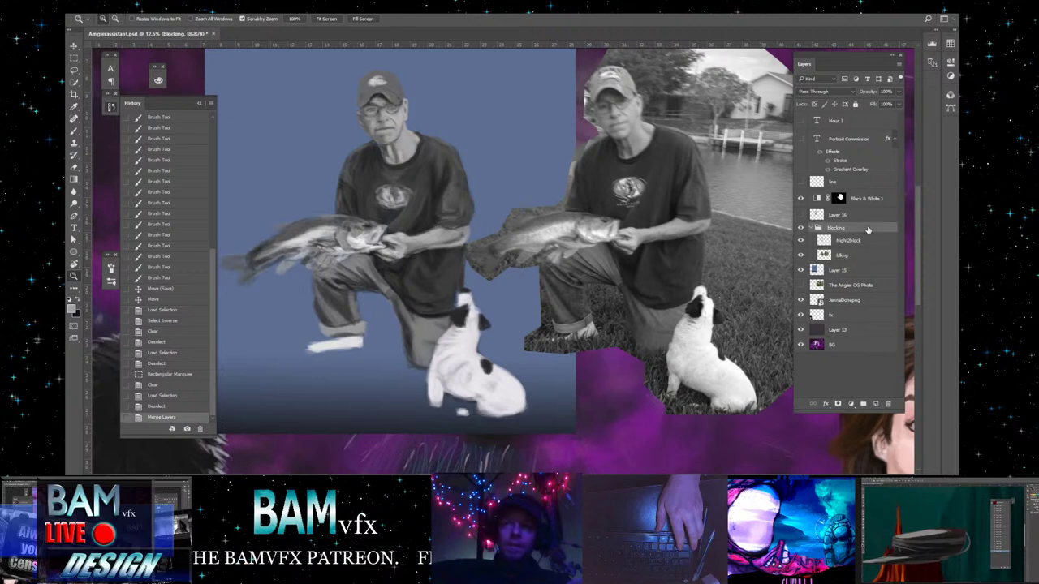
pyautogui.click(75, 47)
pyautogui.moveTo(401, 207); pyautogui.dragTo(416, 207)
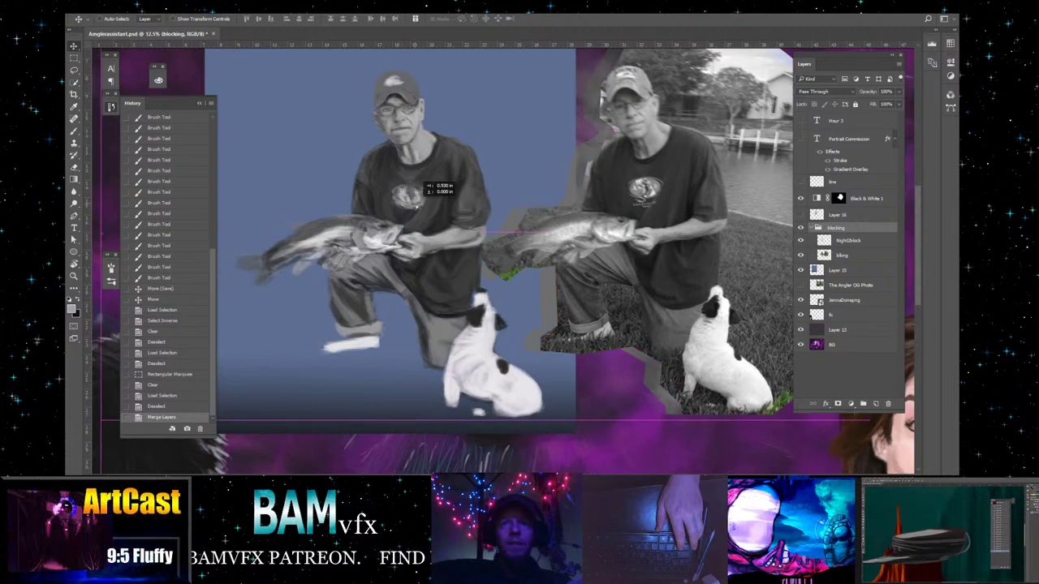
pyautogui.hotkey('ctrl', 'z')
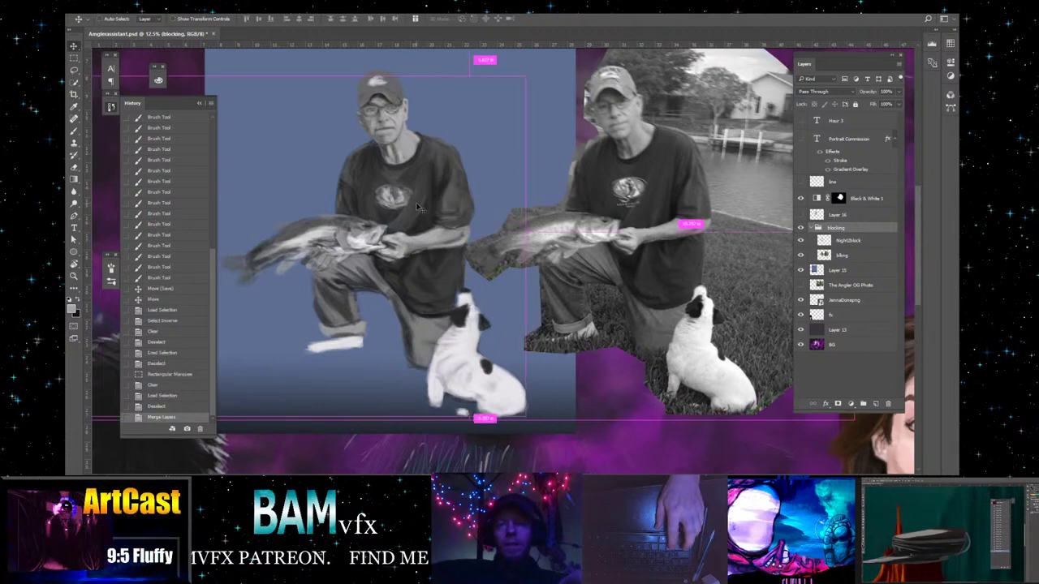
# - Try moving the blocking group further right, by about 1.4 in and then about 2.9 in, undoing each move
pyautogui.click(862, 256)
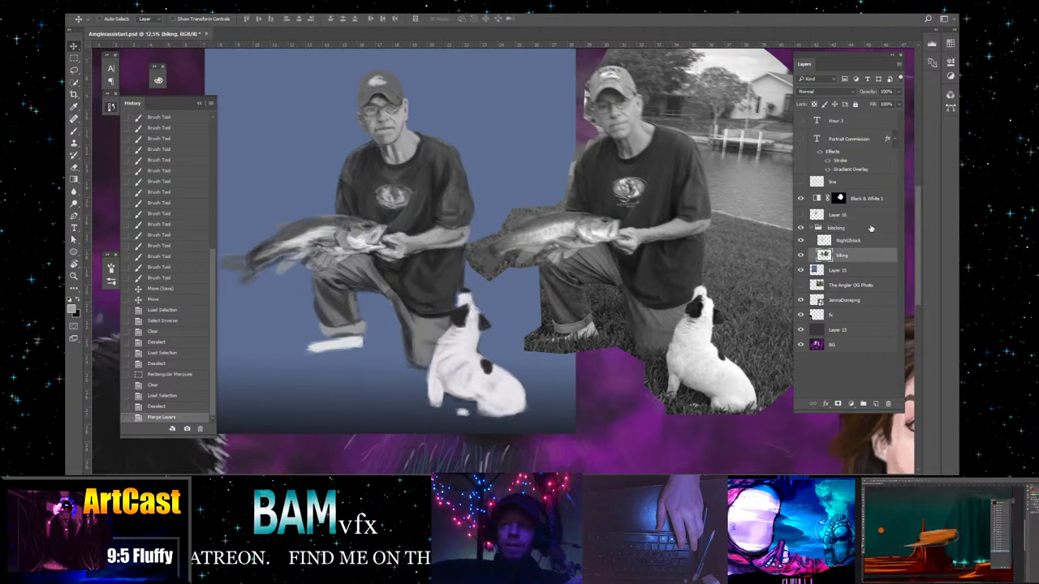
pyautogui.click(870, 228)
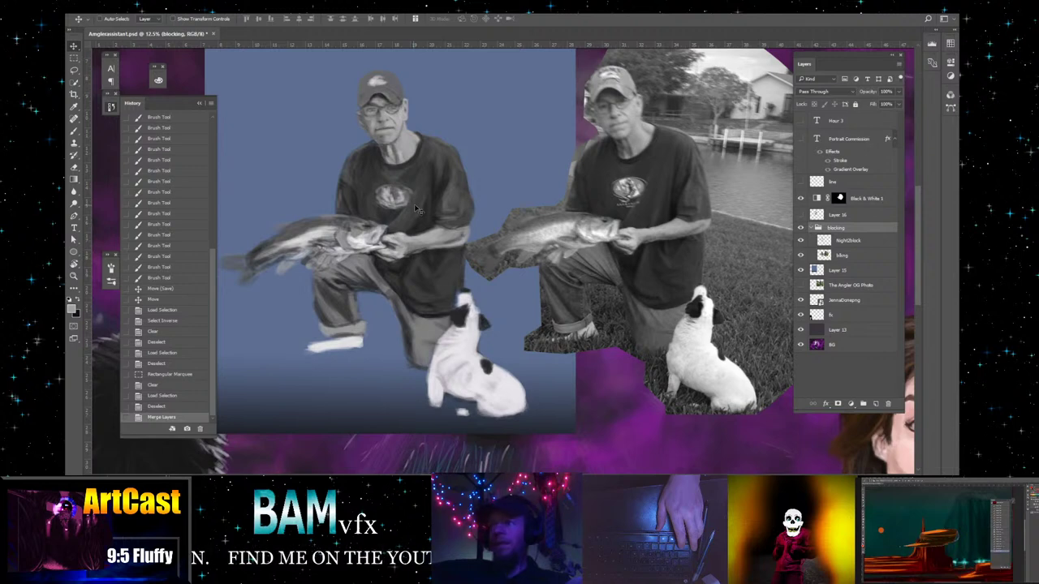
pyautogui.moveTo(416, 209); pyautogui.dragTo(436, 204)
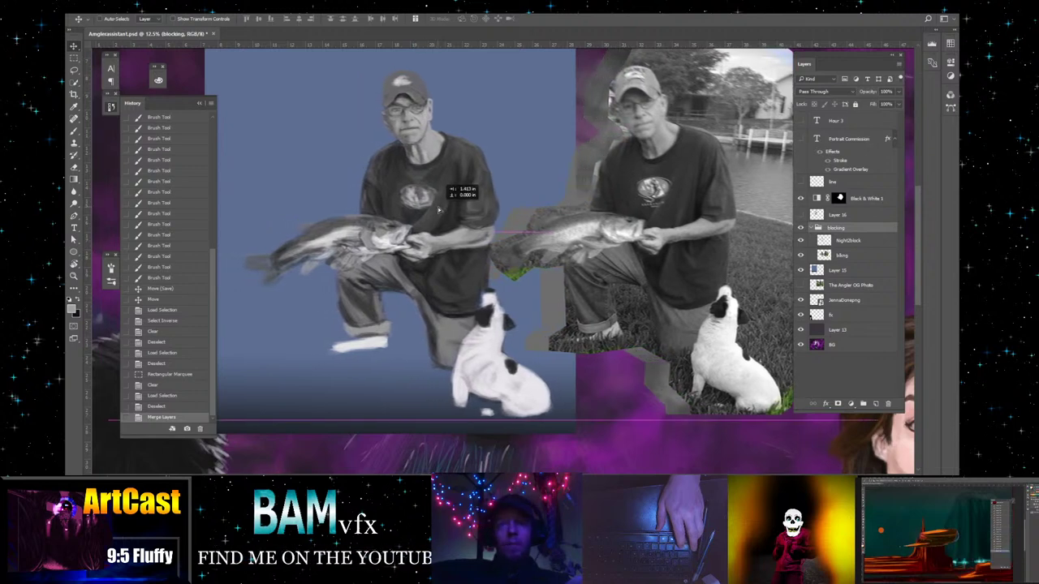
pyautogui.hotkey('ctrl', 'z')
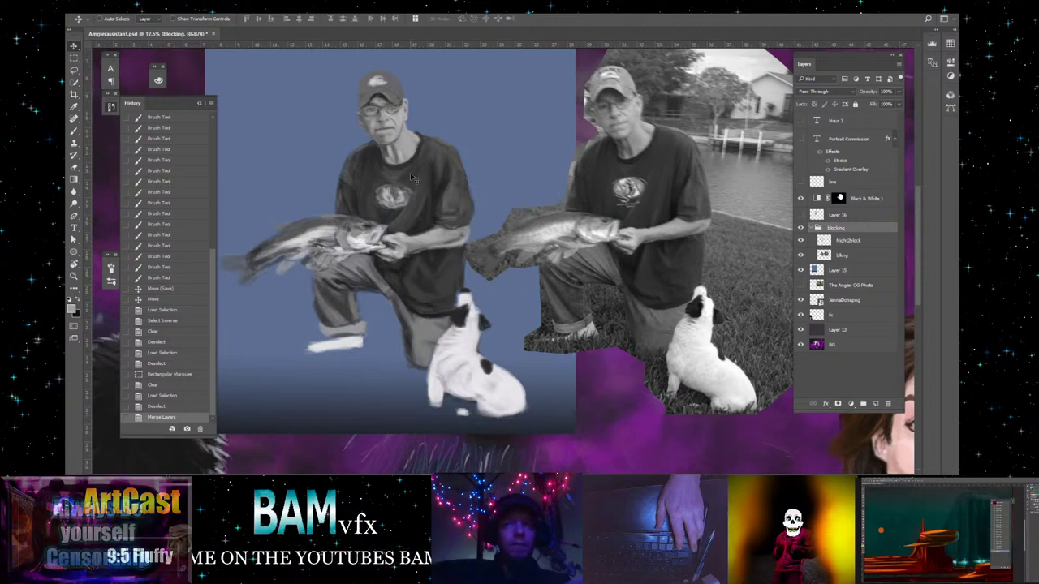
pyautogui.moveTo(410, 173); pyautogui.dragTo(461, 177)
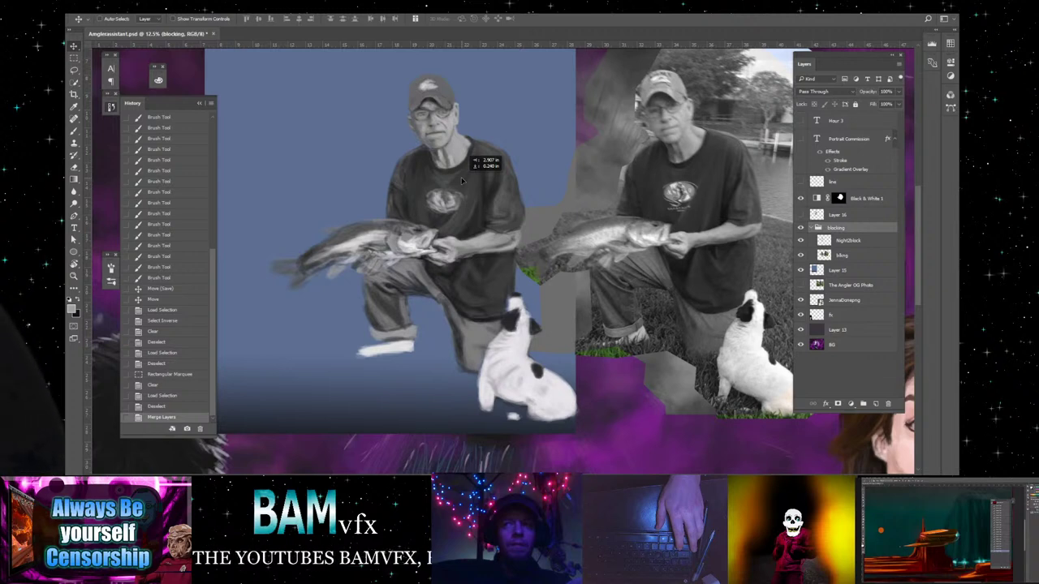
pyautogui.moveTo(461, 177); pyautogui.dragTo(461, 177)
pyautogui.hotkey('ctrl', 'z')
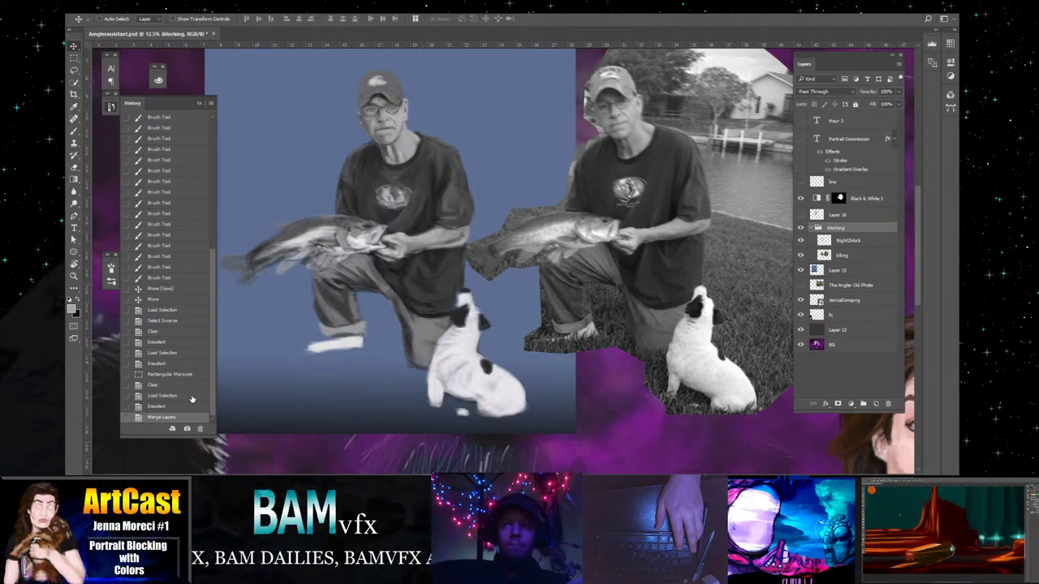
pyautogui.scroll(3, 174, 377)
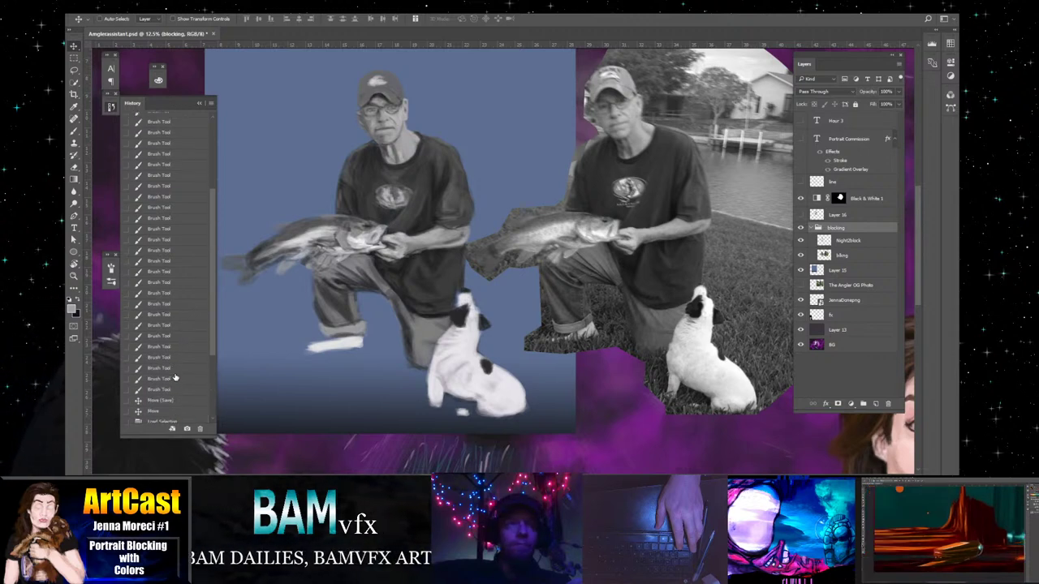
pyautogui.scroll(-3, 174, 378)
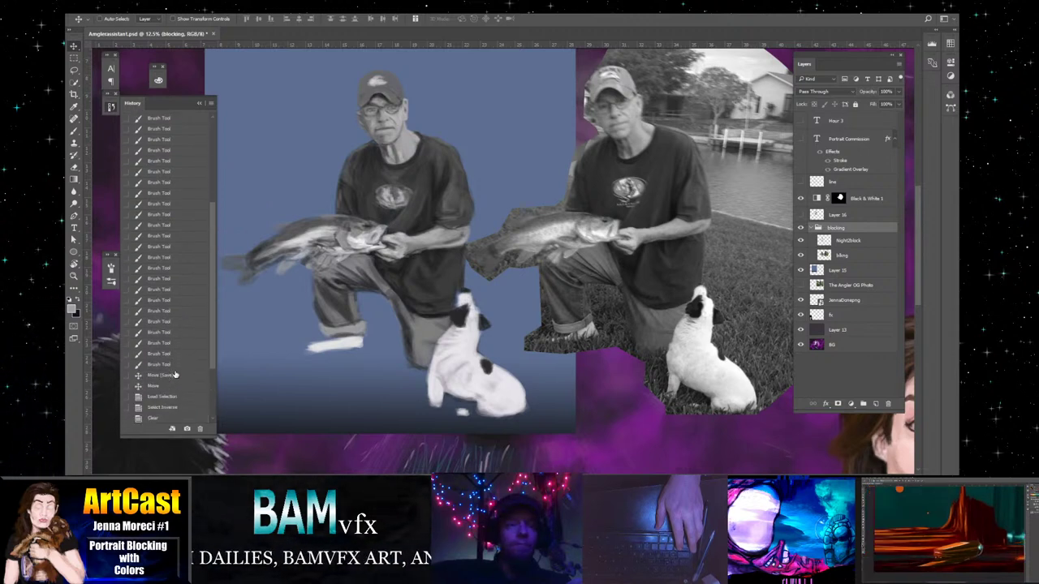
pyautogui.scroll(-3, 174, 374)
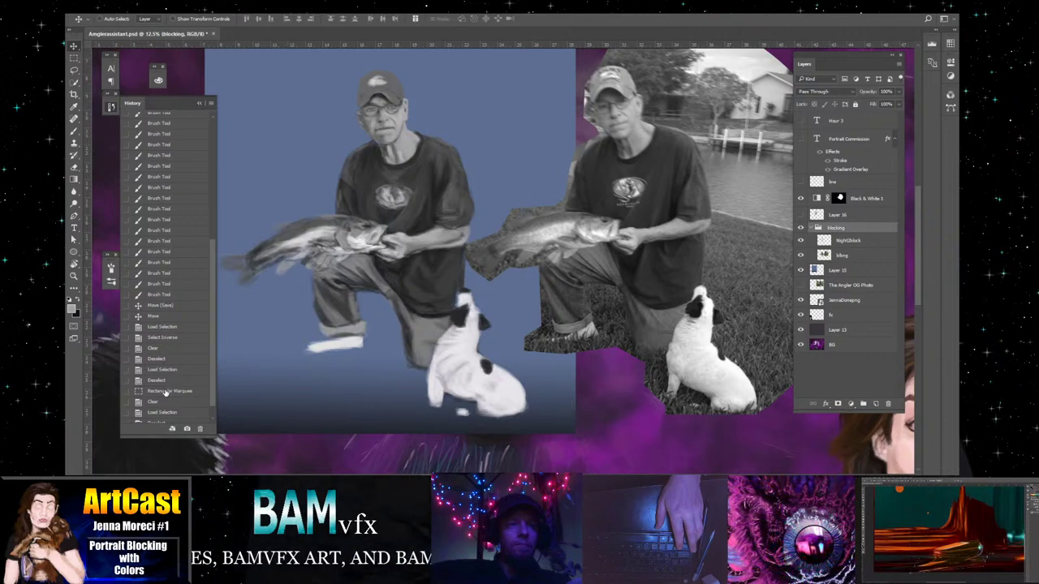
pyautogui.scroll(-1, 166, 393)
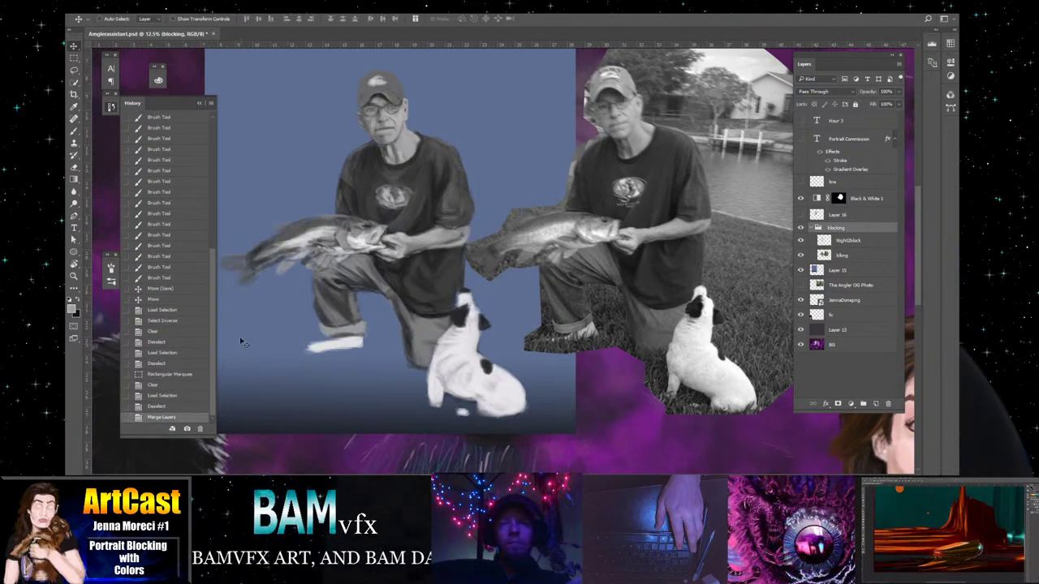
# - Draw a lasso selection around the whole reference photo, keeping the painted figure outside it
pyautogui.press('l')
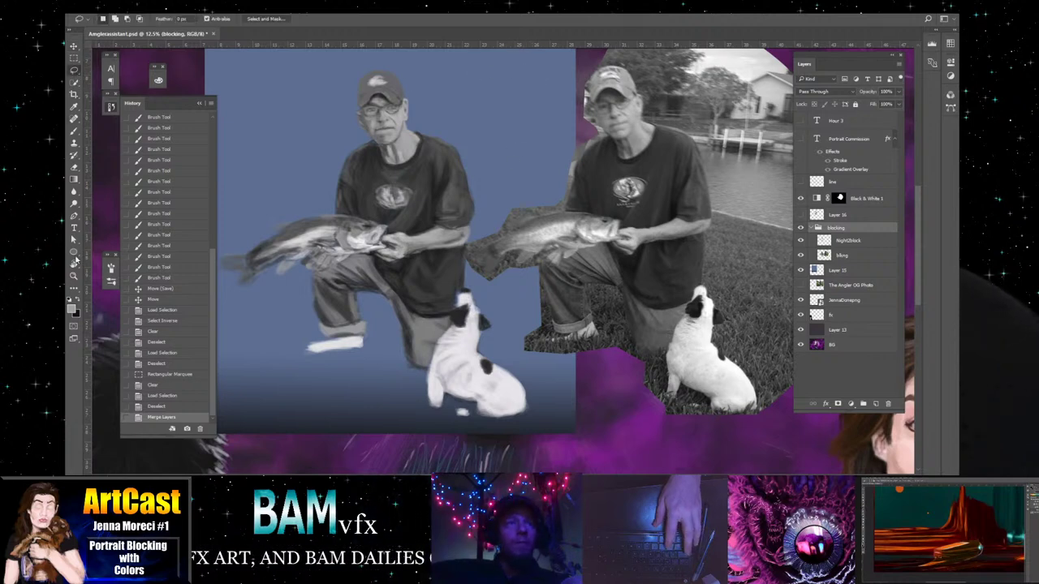
pyautogui.press('z')
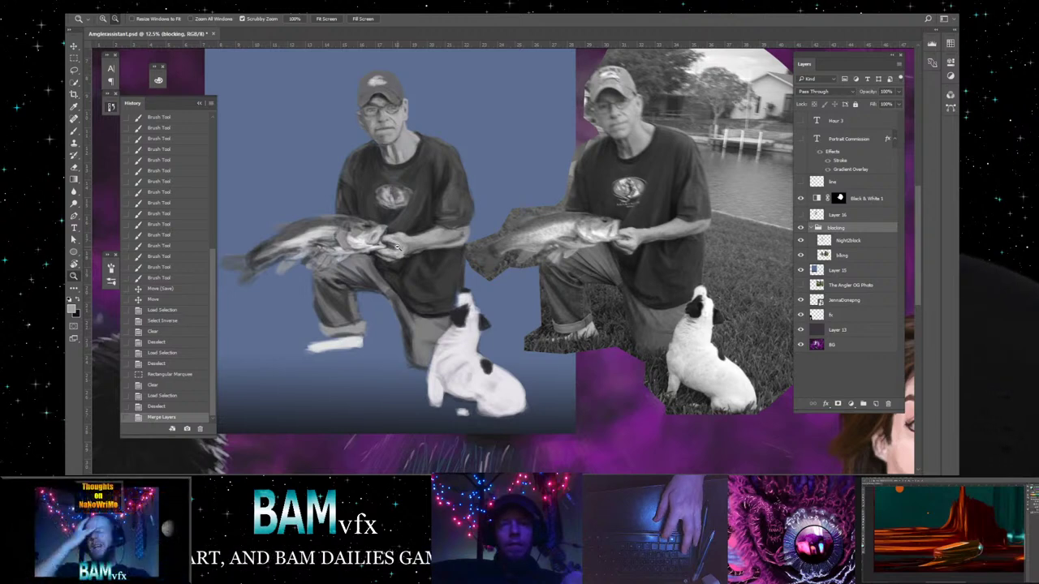
pyautogui.keyDown('alt'); pyautogui.click(398, 175); pyautogui.keyUp('alt')
pyautogui.click(79, 73)
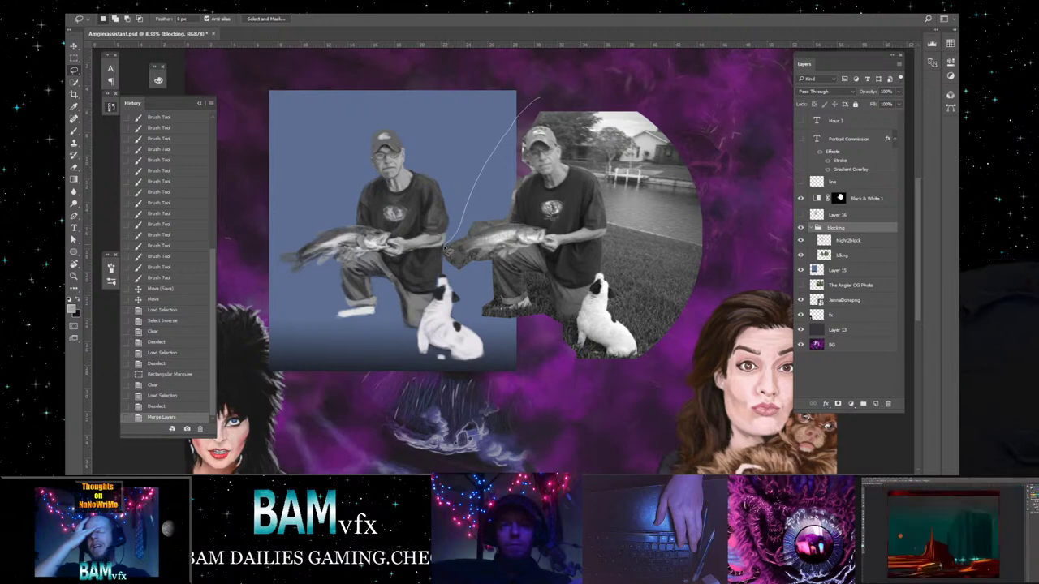
pyautogui.moveTo(445, 260)
pyautogui.mouseDown()
pyautogui.moveTo(479, 325)
pyautogui.moveTo(585, 380)
pyautogui.moveTo(639, 374)
pyautogui.moveTo(667, 355)
pyautogui.moveTo(720, 281)
pyautogui.moveTo(735, 220)
pyautogui.moveTo(694, 117)
pyautogui.moveTo(592, 82)
pyautogui.moveTo(540, 99)
pyautogui.mouseUp()
# - Cut the selected reference photo out of the blking layer onto a new layer
pyautogui.rightClick(599, 209)
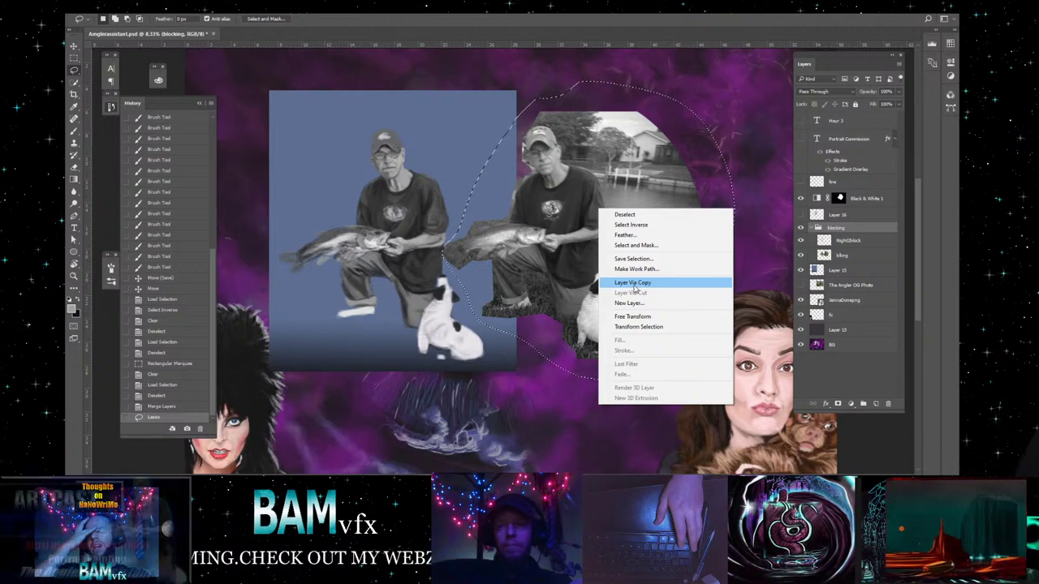
pyautogui.click(871, 256)
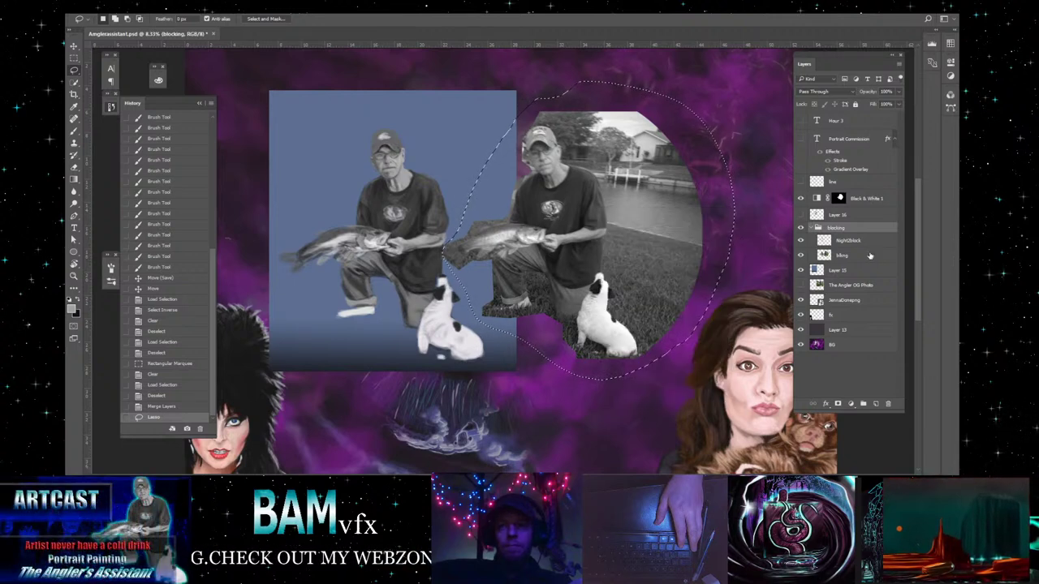
pyautogui.click(862, 256)
pyautogui.rightClick(607, 244)
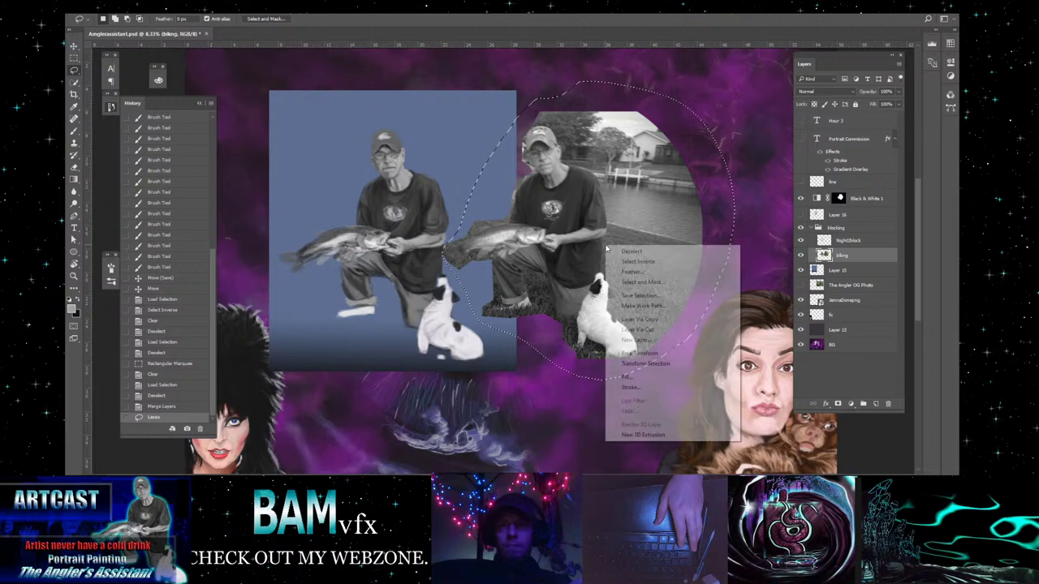
pyautogui.click(639, 331)
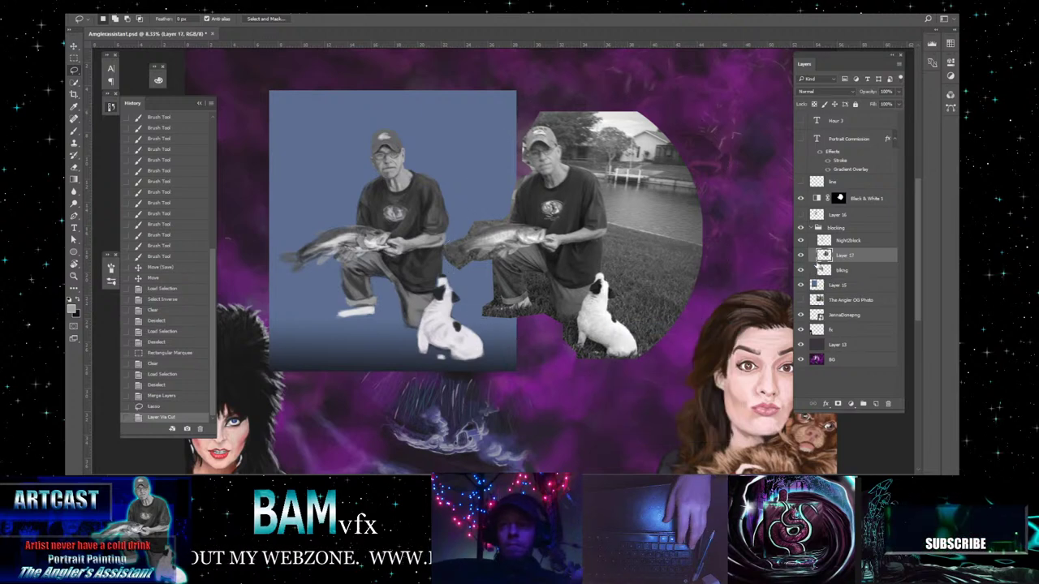
# - Move the cut-out reference layer and Black & White 1 below the blocking group, above Layer 15
pyautogui.moveTo(858, 260); pyautogui.dragTo(872, 210)
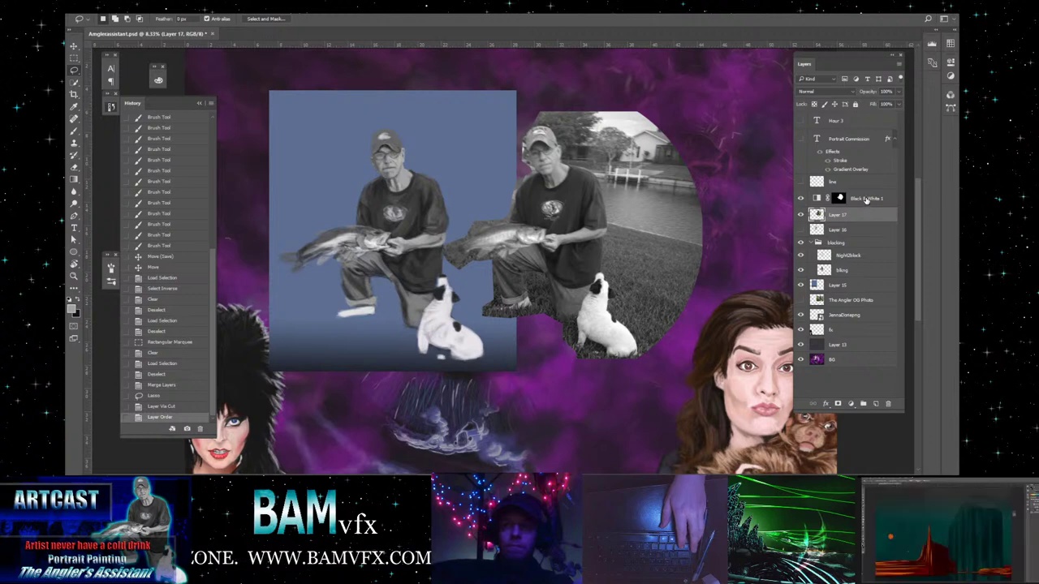
pyautogui.moveTo(866, 200); pyautogui.dragTo(850, 282)
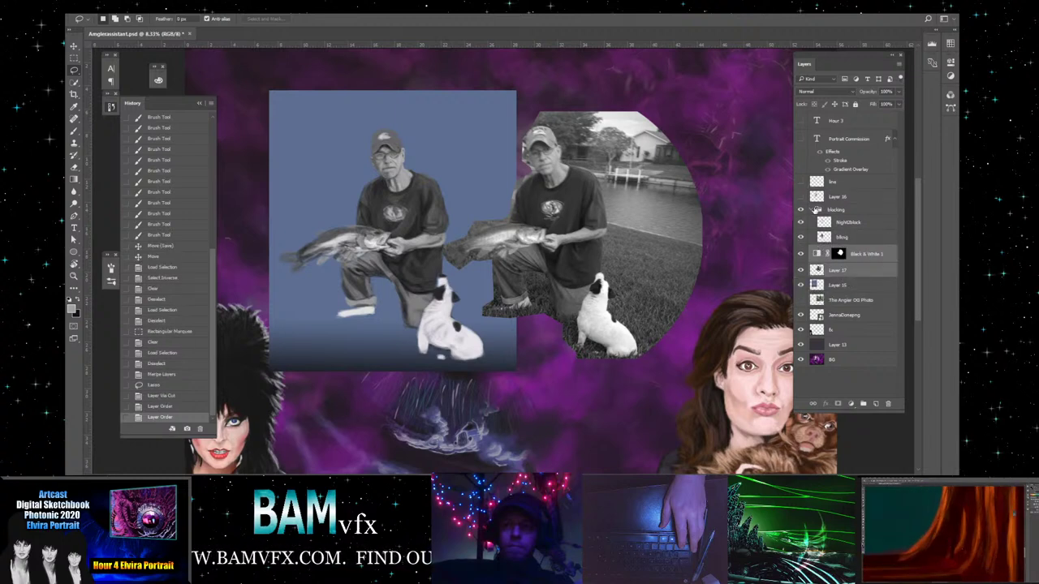
pyautogui.click(816, 209)
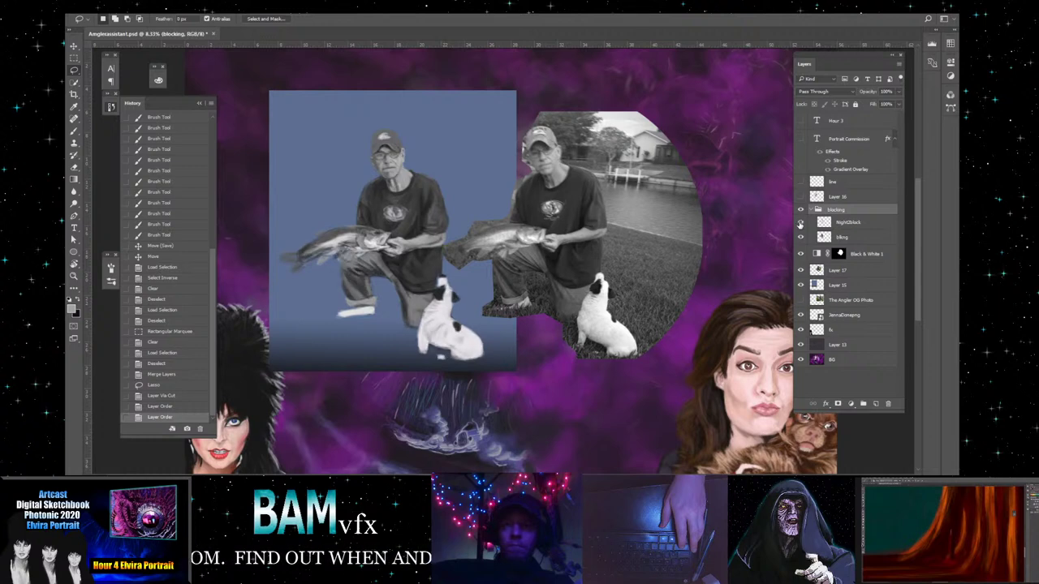
# - Merge the Night2block and blking layers inside the blocking group
pyautogui.click(863, 225)
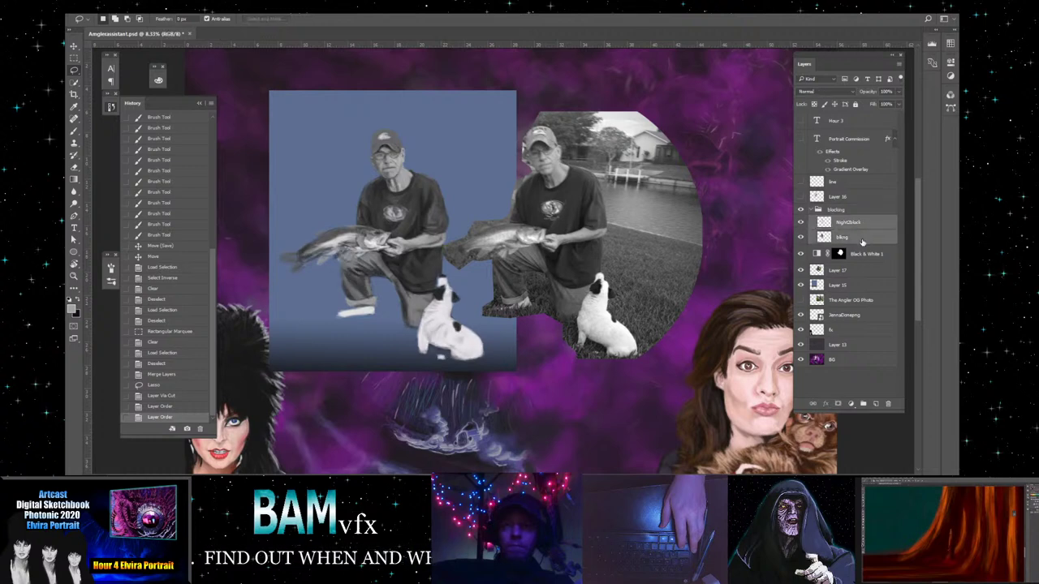
pyautogui.rightClick(862, 241)
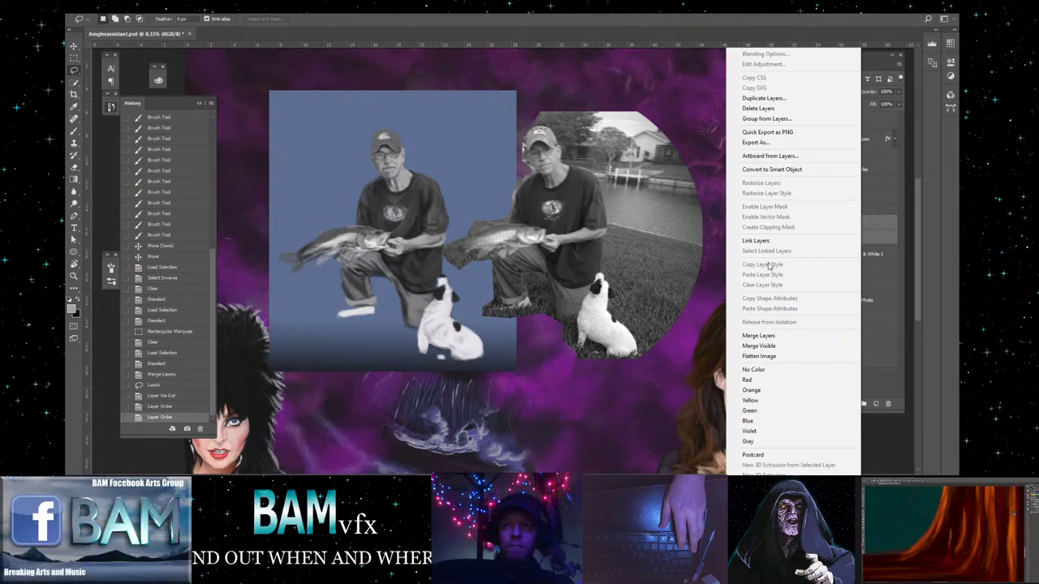
pyautogui.click(769, 335)
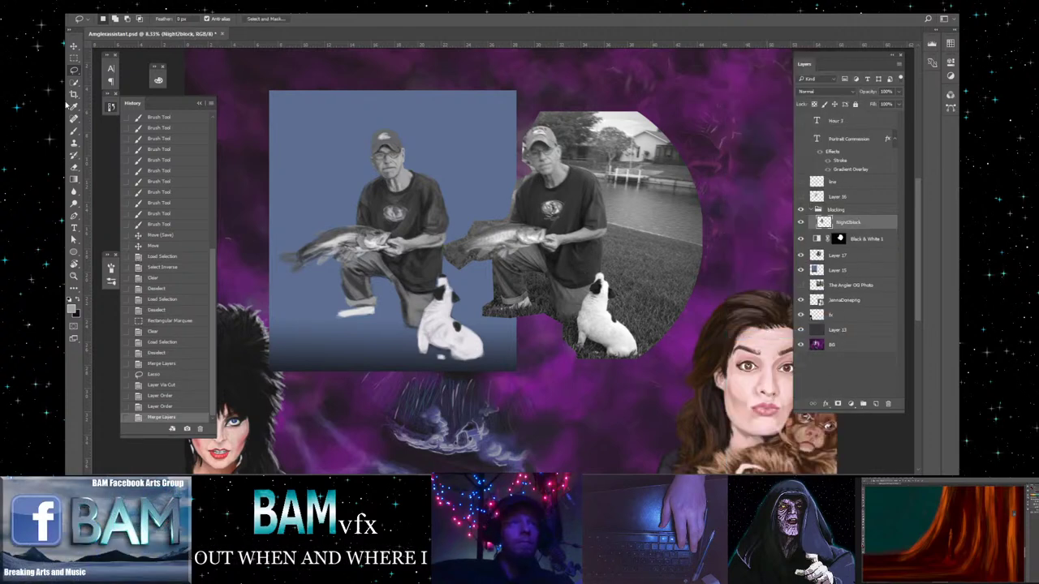
# - Move the merged painted figure right in stages until it overlaps the reference figure and the faces sit side by side
pyautogui.click(74, 47)
pyautogui.moveTo(416, 256); pyautogui.dragTo(481, 253)
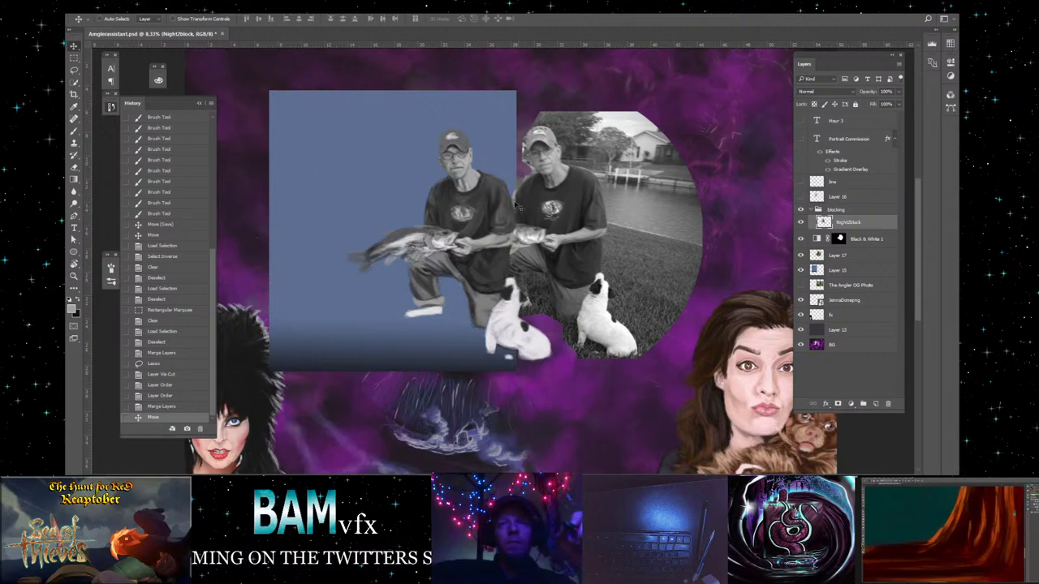
pyautogui.click(74, 276)
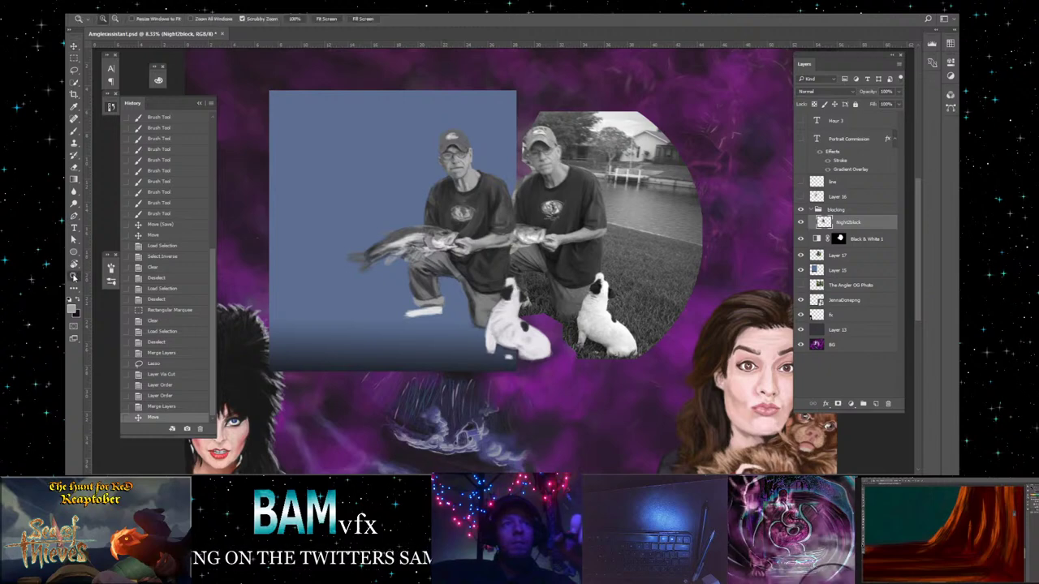
pyautogui.click(503, 170)
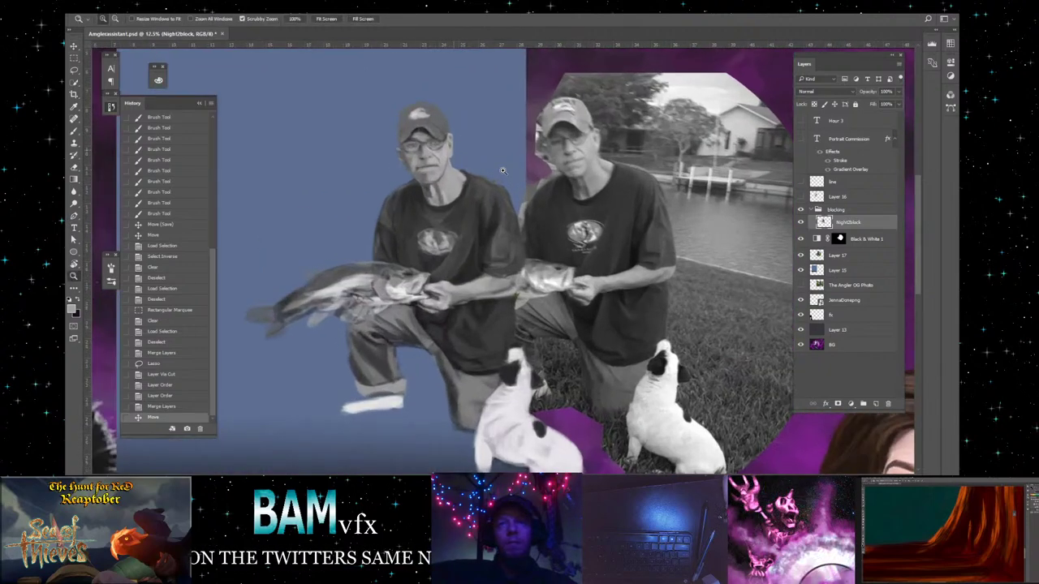
pyautogui.click(502, 171)
pyautogui.click(502, 170)
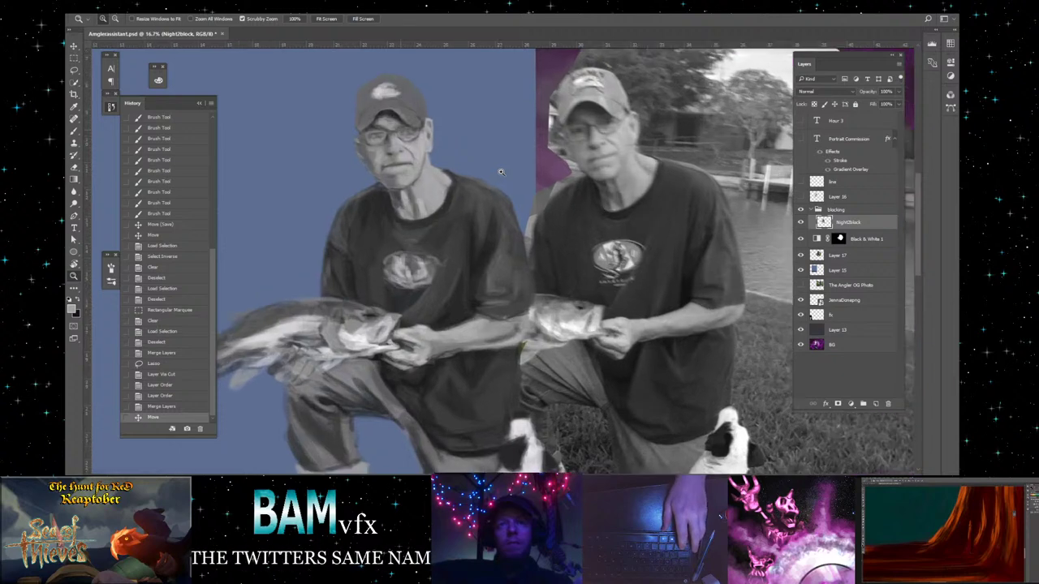
pyautogui.click(74, 46)
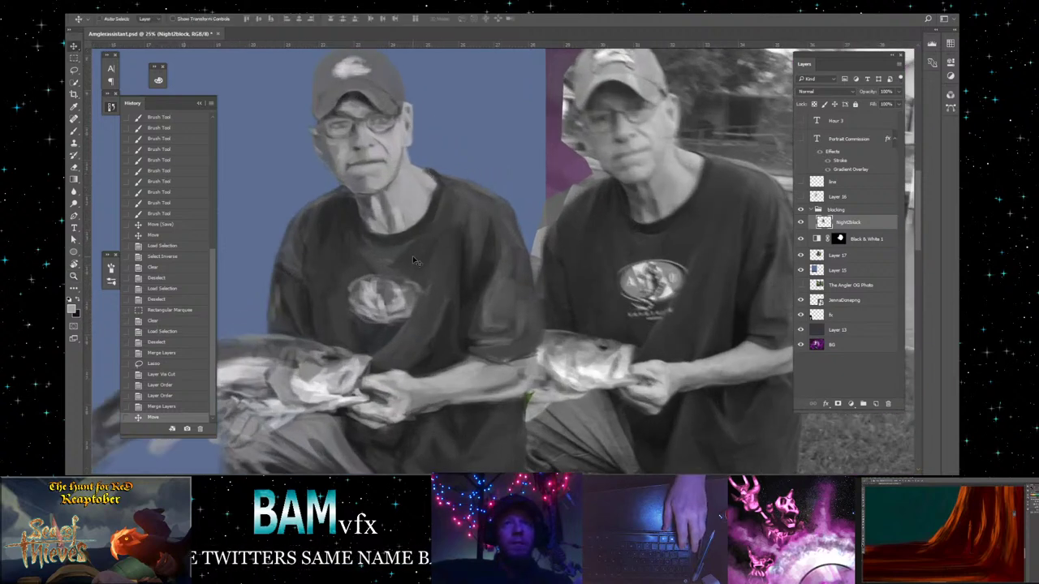
pyautogui.moveTo(412, 256); pyautogui.dragTo(513, 256)
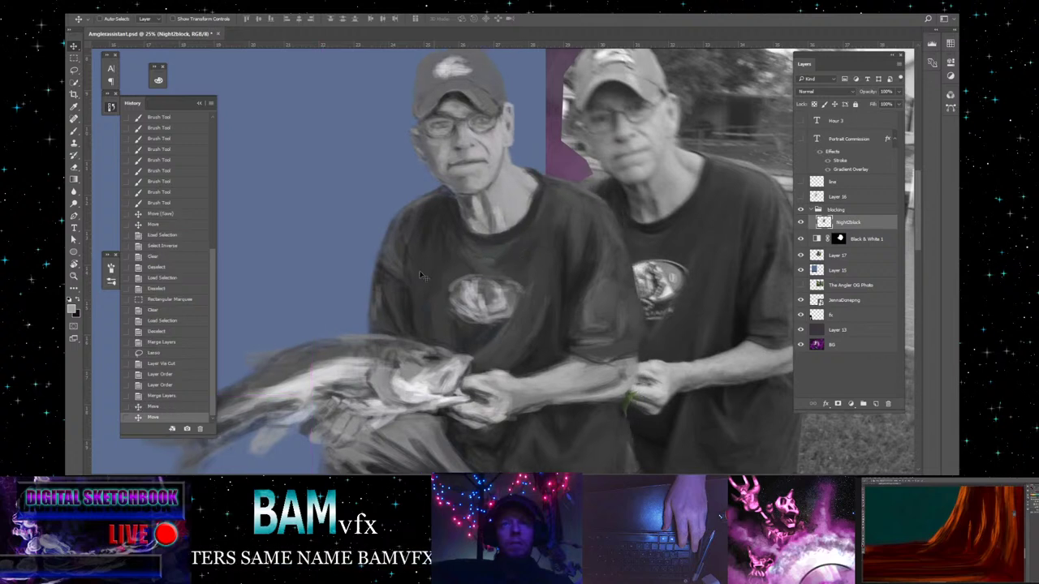
pyautogui.hscroll(3, 519, 258)
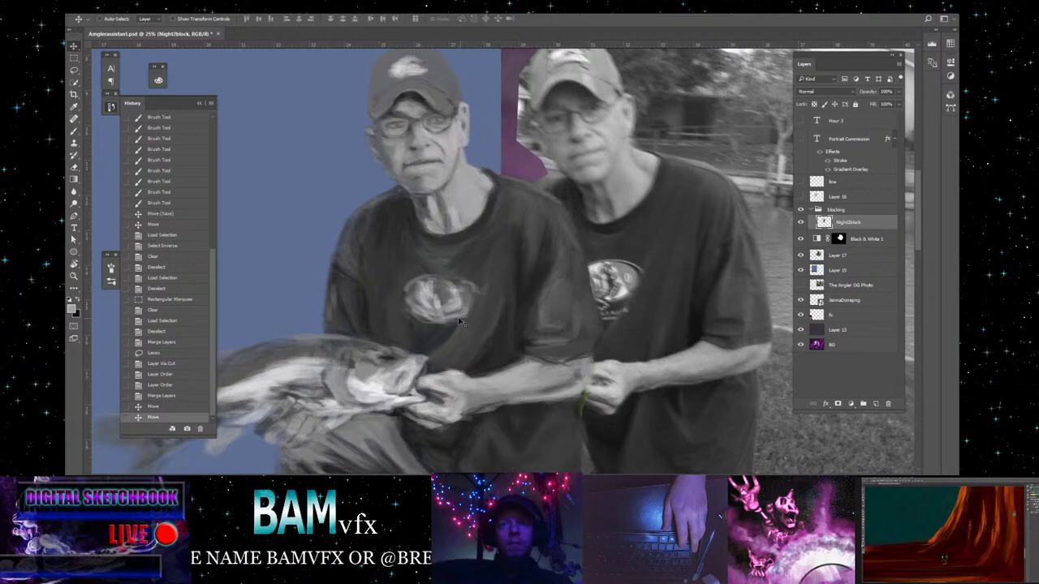
pyautogui.moveTo(439, 287); pyautogui.dragTo(482, 280)
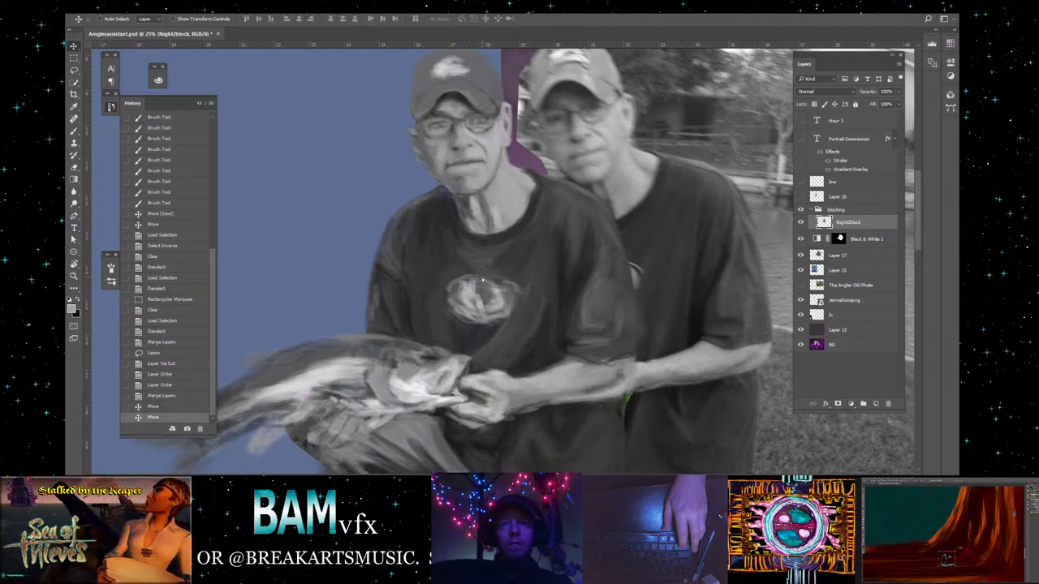
# - Retouch the ridge of the painted angler's nose and the adjacent cheek with small Brush dabs
pyautogui.press('z')
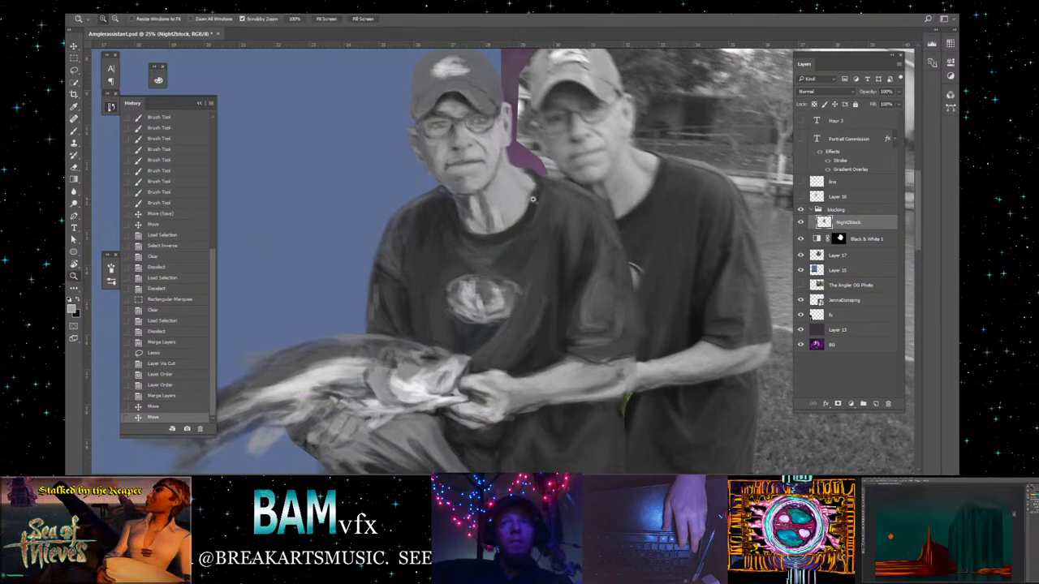
pyautogui.moveTo(534, 199); pyautogui.dragTo(464, 217)
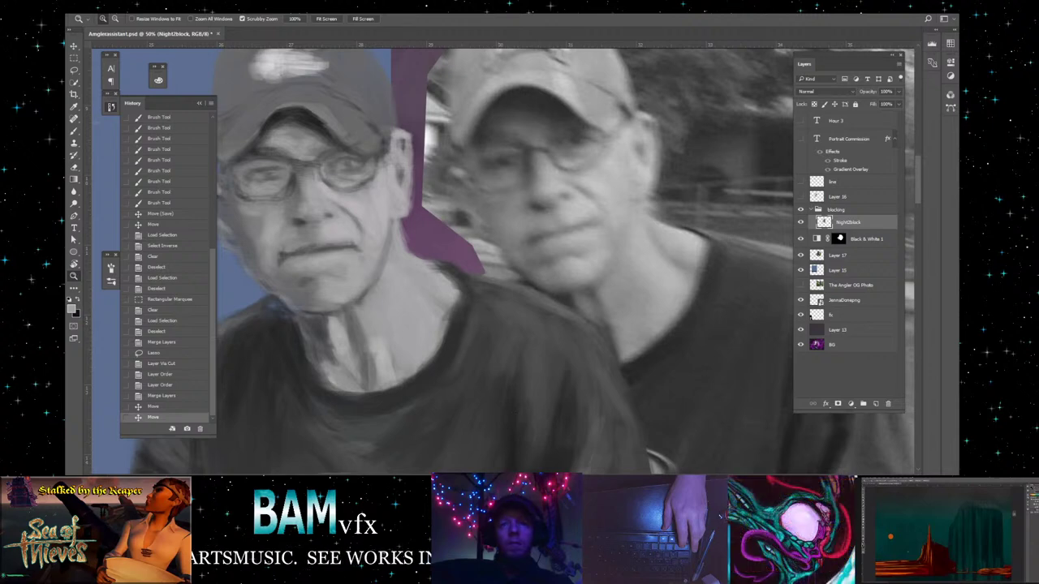
pyautogui.hscroll(-2, 522, 259)
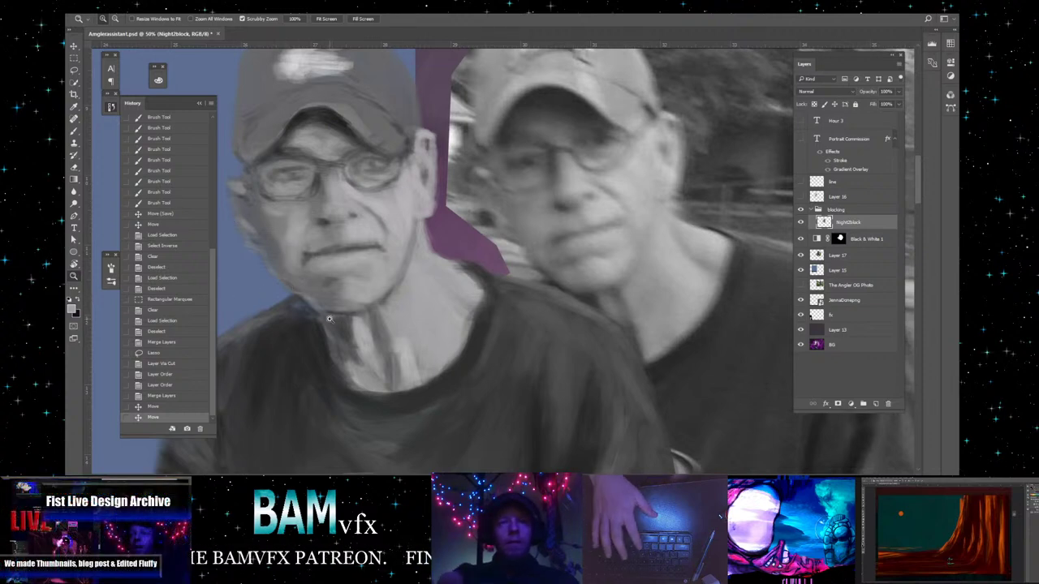
pyautogui.press('b')
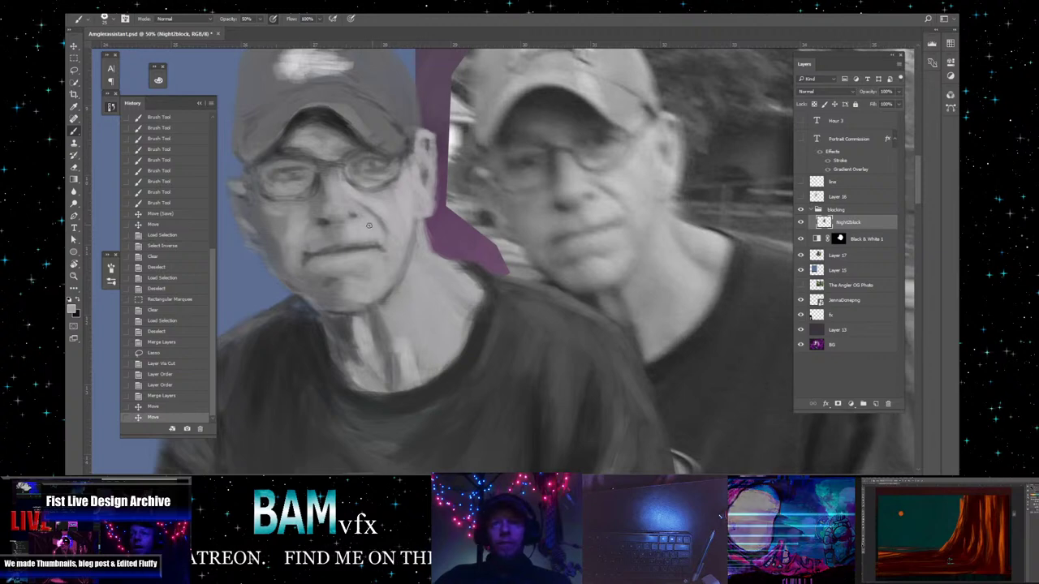
pyautogui.press('alt')
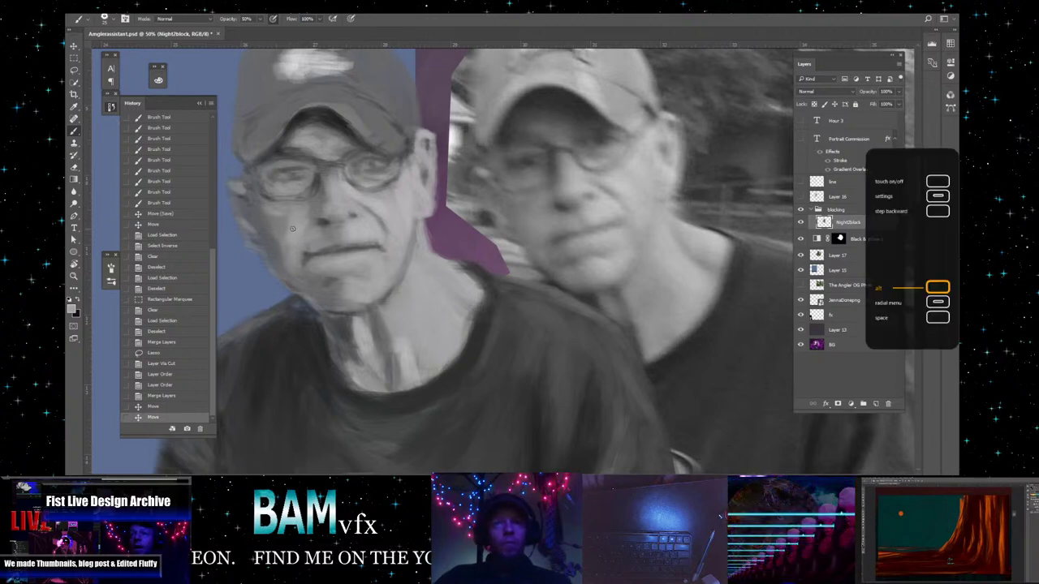
pyautogui.click(334, 196)
pyautogui.click(334, 199)
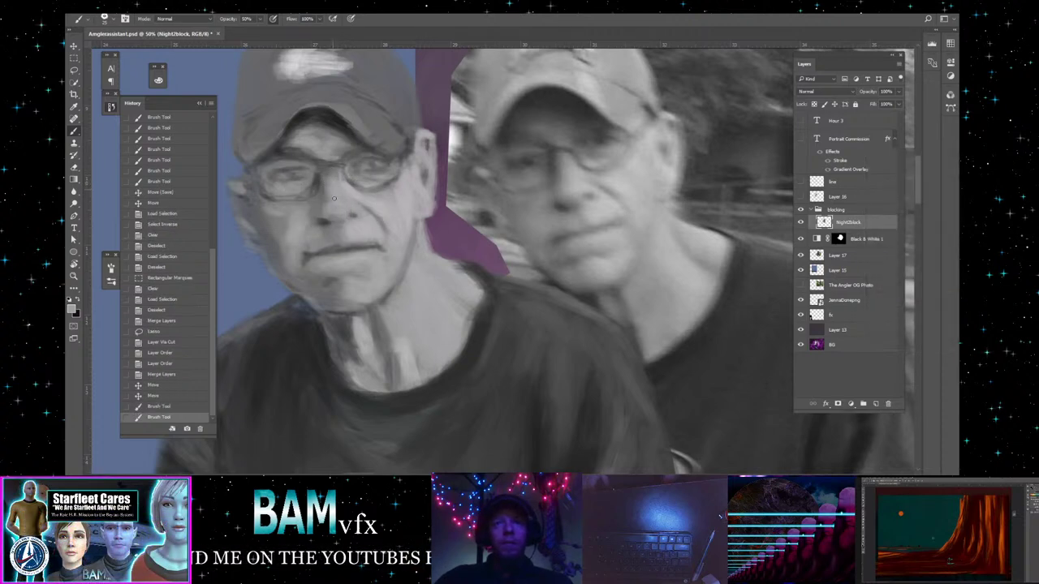
pyautogui.click(335, 203)
pyautogui.click(335, 205)
pyautogui.click(335, 209)
pyautogui.click(332, 191)
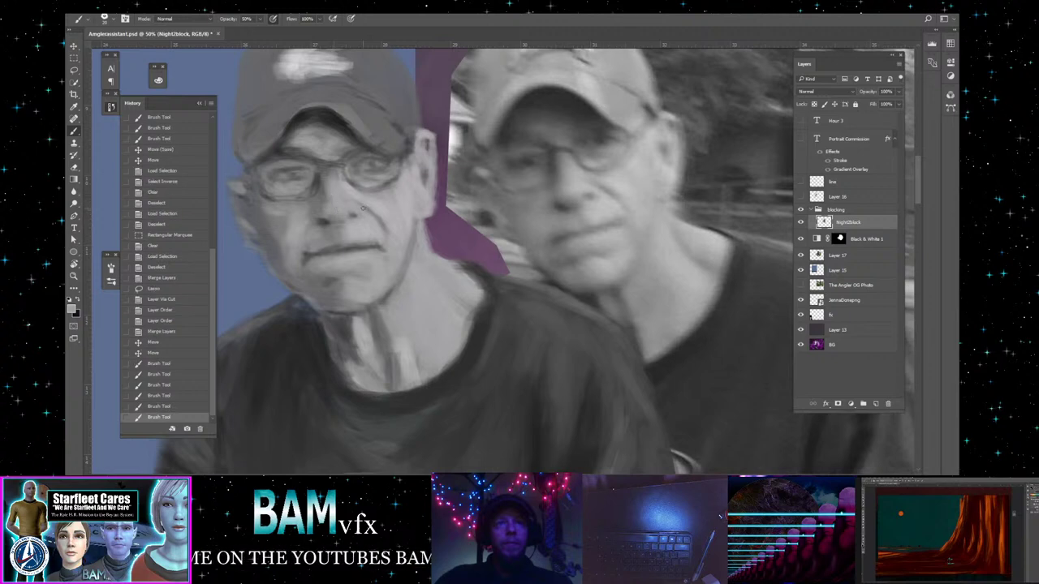
pyautogui.click(398, 222)
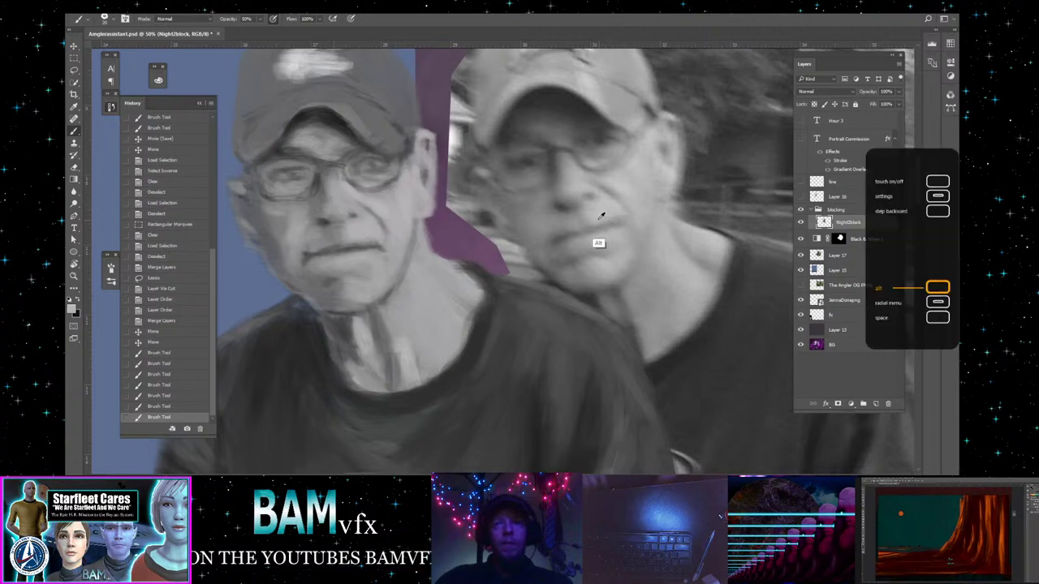
# - Build up the shading on the tip and nostril of the painted nose with many short brush dabs
pyautogui.click(339, 205)
pyautogui.click(338, 206)
pyautogui.click(337, 206)
pyautogui.click(335, 207)
pyautogui.click(333, 210)
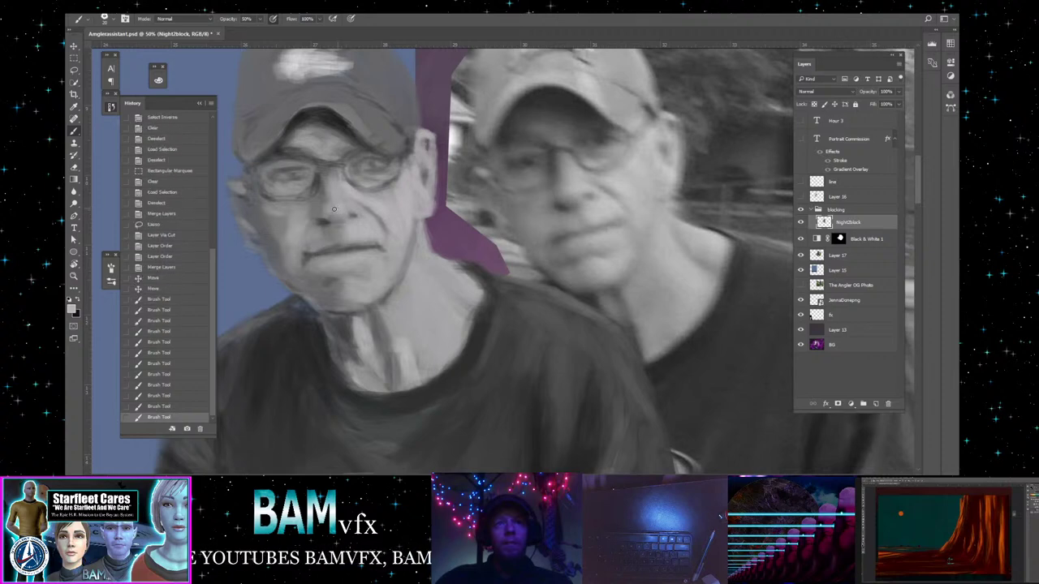
pyautogui.click(334, 208)
pyautogui.click(335, 209)
pyautogui.click(336, 208)
pyautogui.click(337, 207)
pyautogui.click(338, 206)
pyautogui.click(339, 206)
pyautogui.click(341, 204)
pyautogui.click(342, 204)
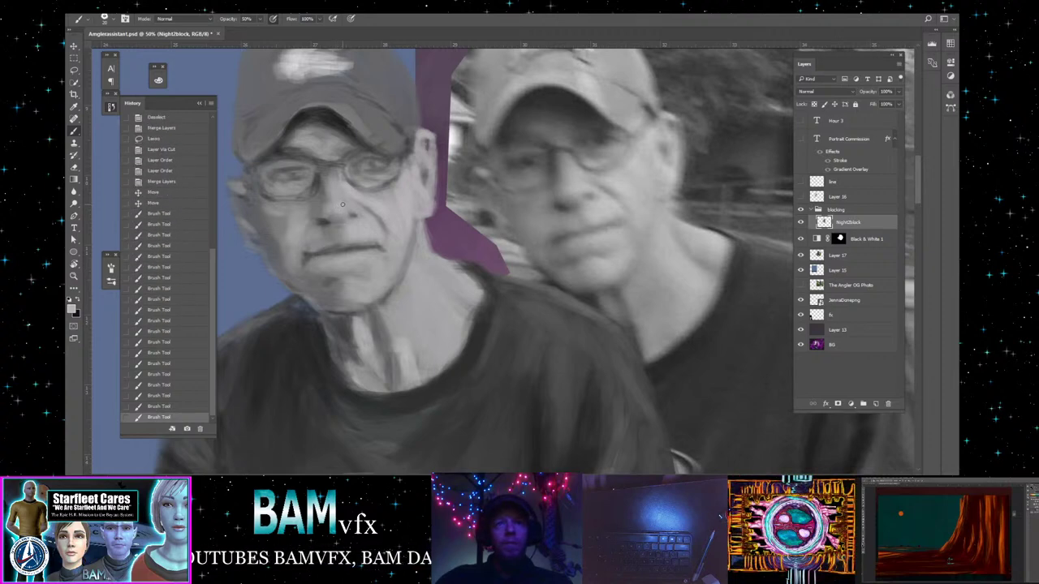
pyautogui.click(341, 204)
pyautogui.click(340, 205)
pyautogui.click(341, 205)
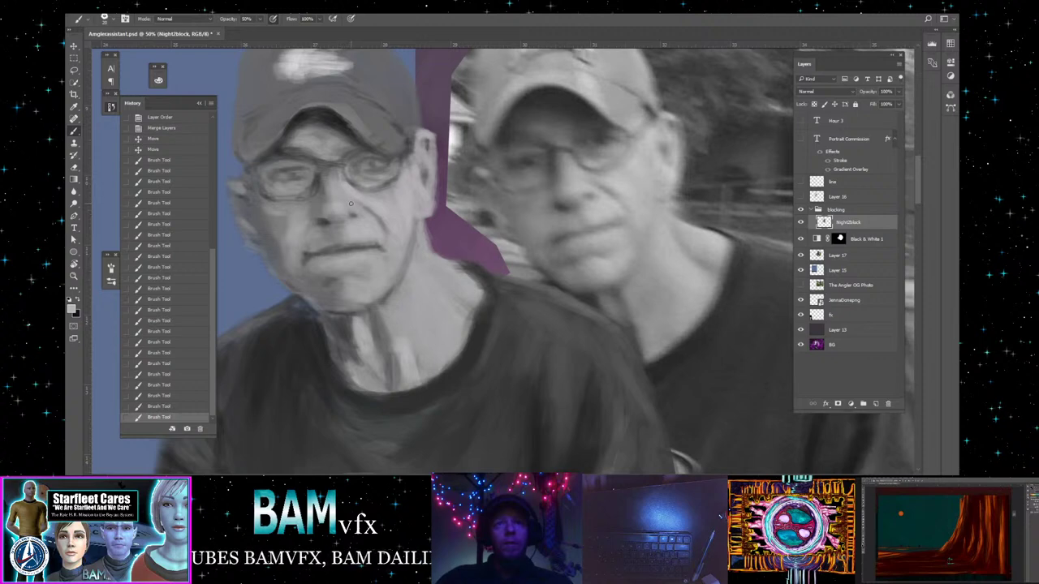
pyautogui.click(354, 206)
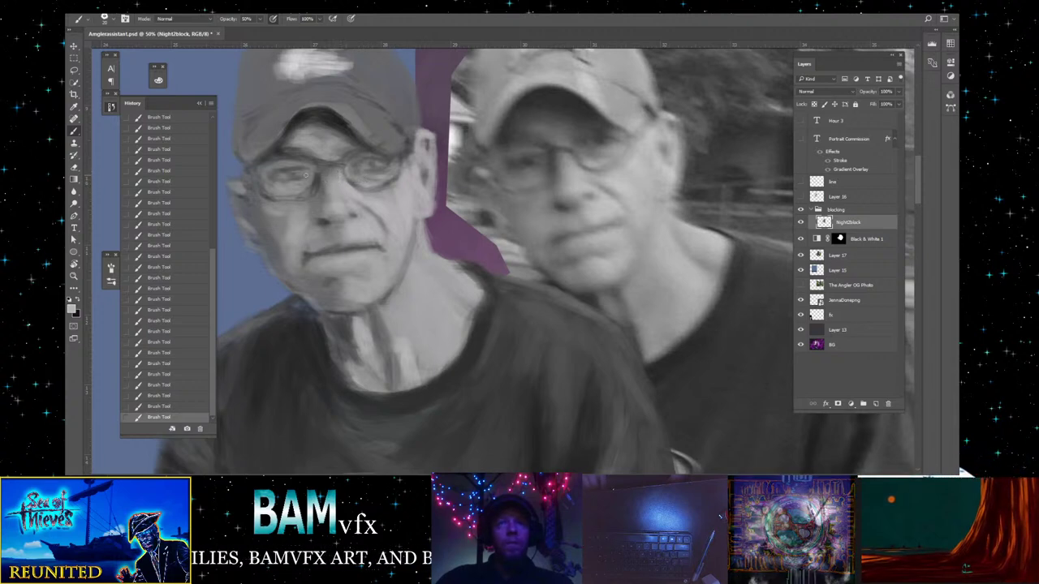
# - Sample greys beside the painted nose bridge and brow, and blend the shading around the bridge of the glasses and the eyebrow
pyautogui.press('alt')
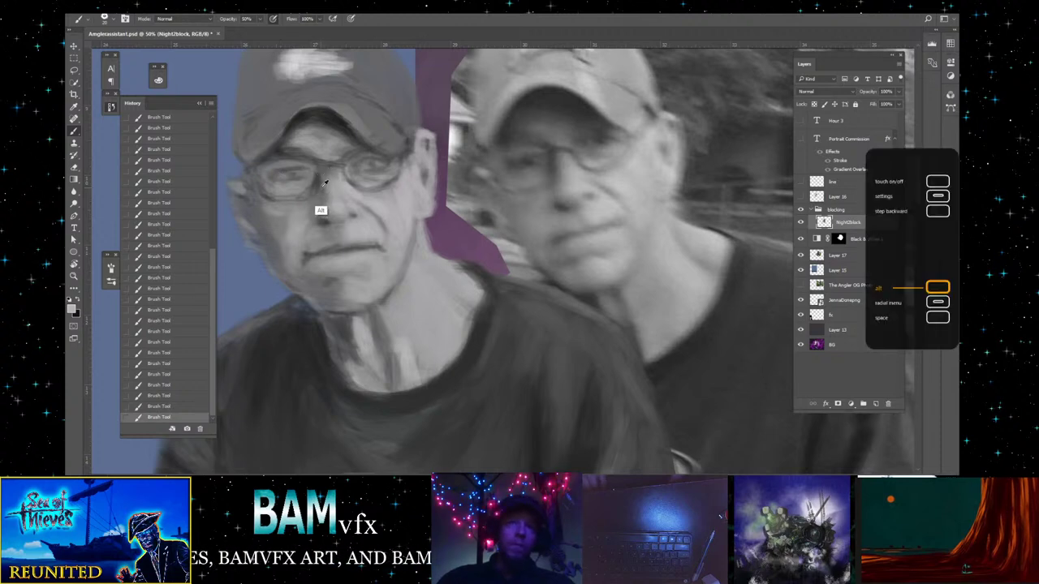
pyautogui.keyDown('alt'); pyautogui.click(324, 170); pyautogui.keyUp('alt')
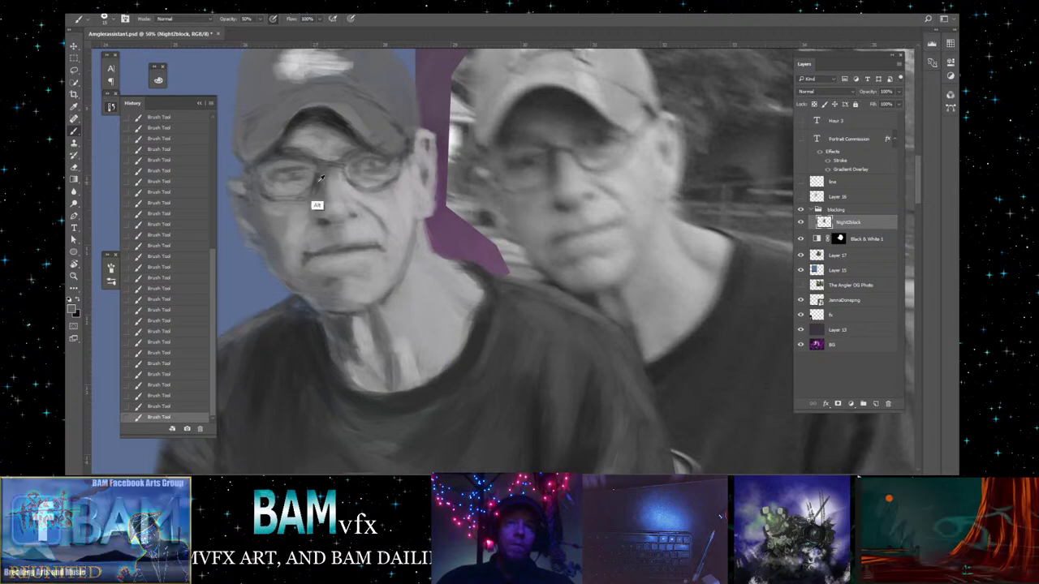
pyautogui.keyDown('alt'); pyautogui.click(322, 170); pyautogui.keyUp('alt')
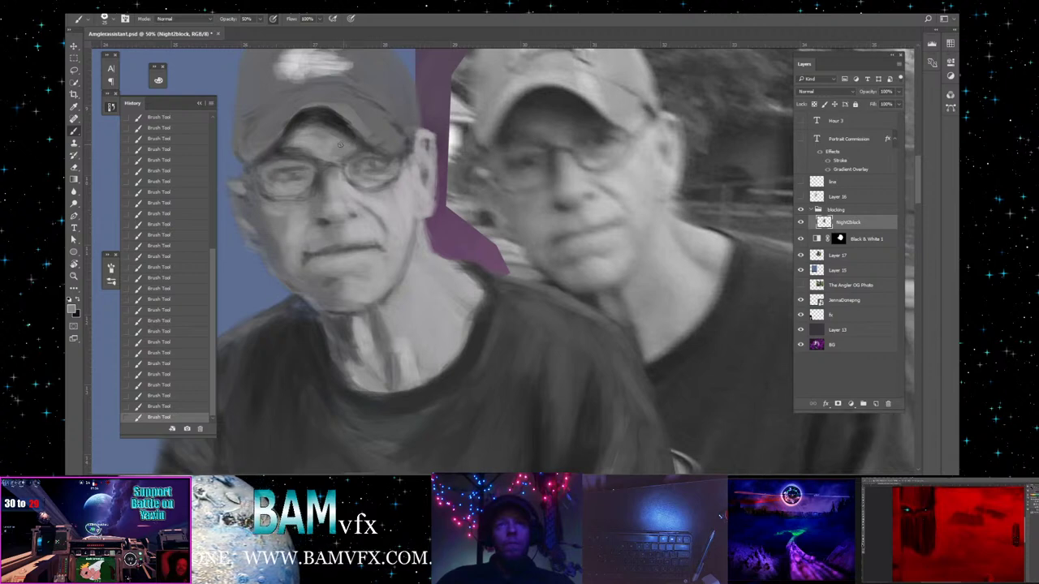
pyautogui.press('alt')
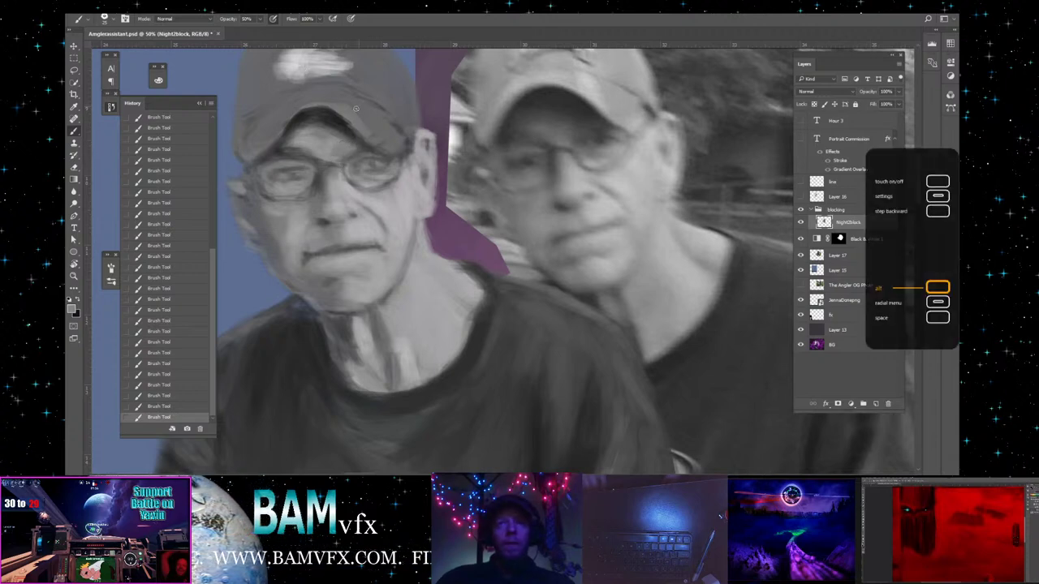
pyautogui.keyDown('alt'); pyautogui.click(341, 147); pyautogui.keyUp('alt')
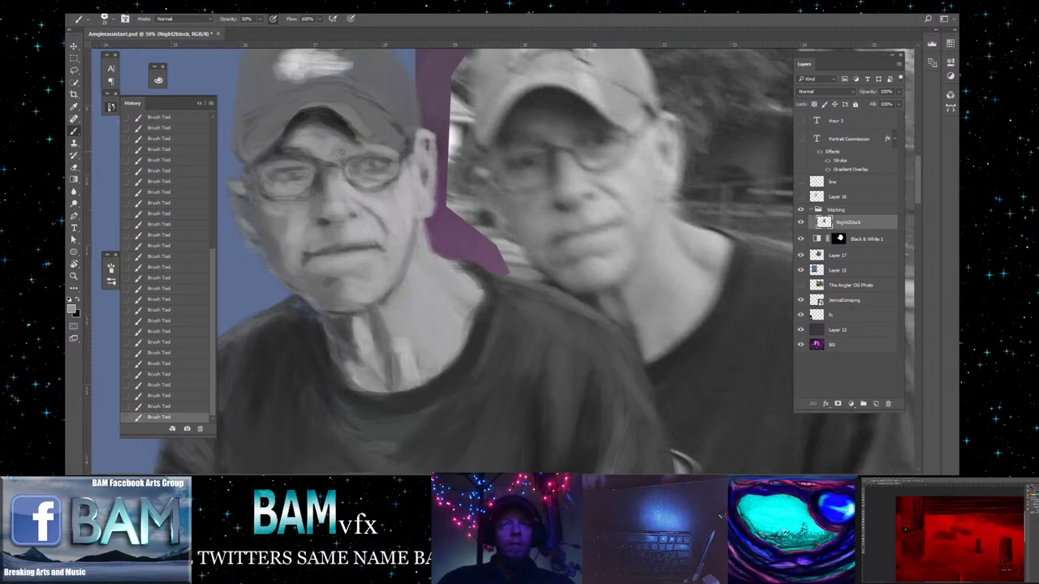
# - Refine the cap brim's lower edge and the shadow beneath it with sampled greys, lowering the Brush opacity to 30% for softer strokes
pyautogui.press('alt')
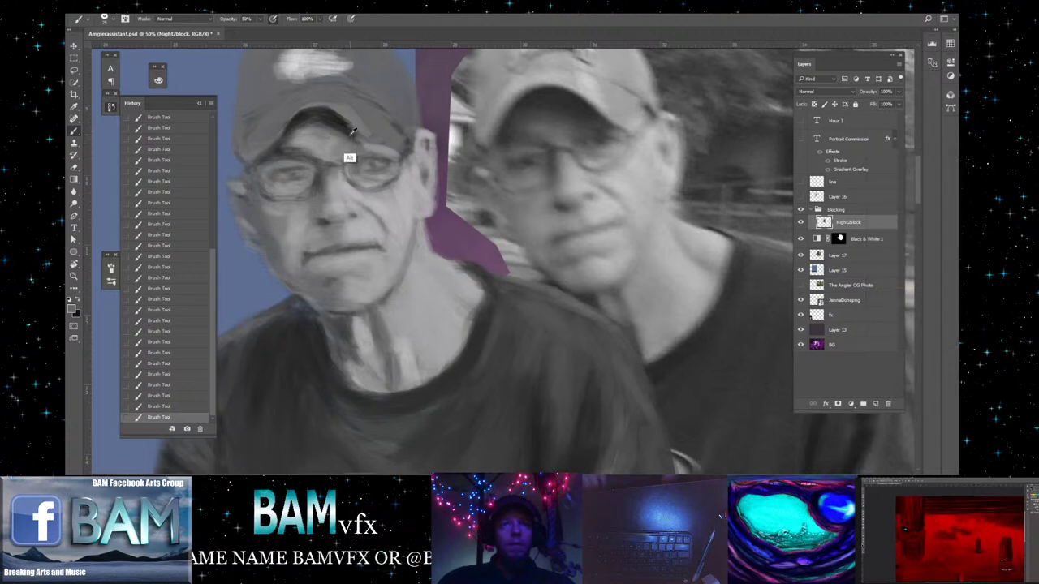
pyautogui.press('0')
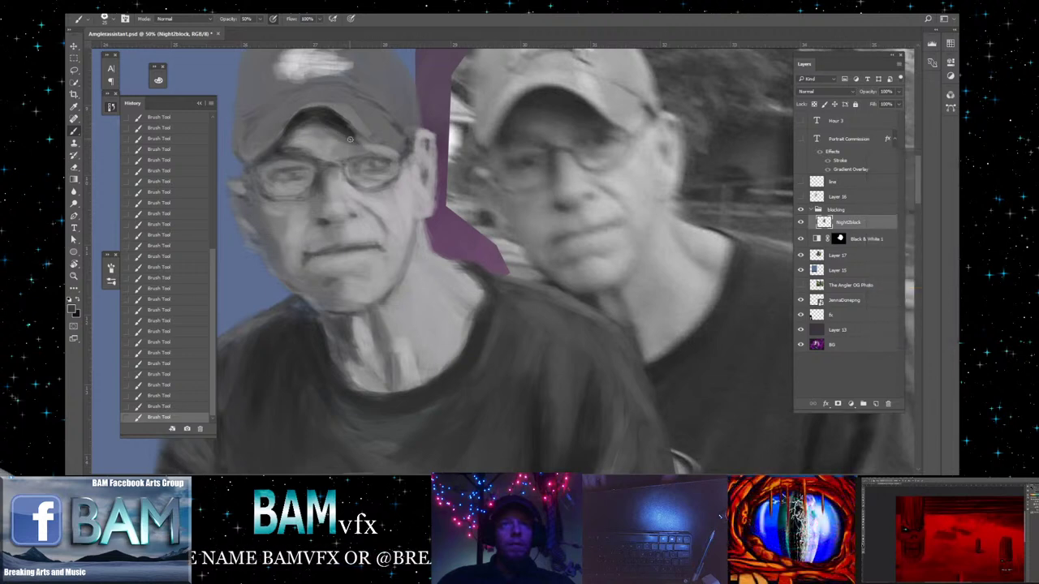
pyautogui.press('3')
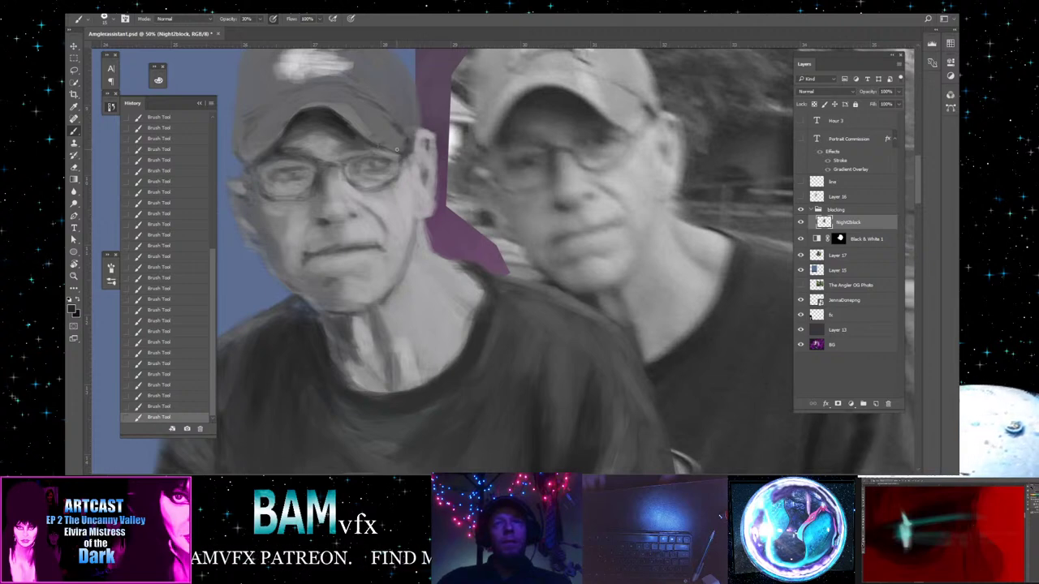
pyautogui.press('alt')
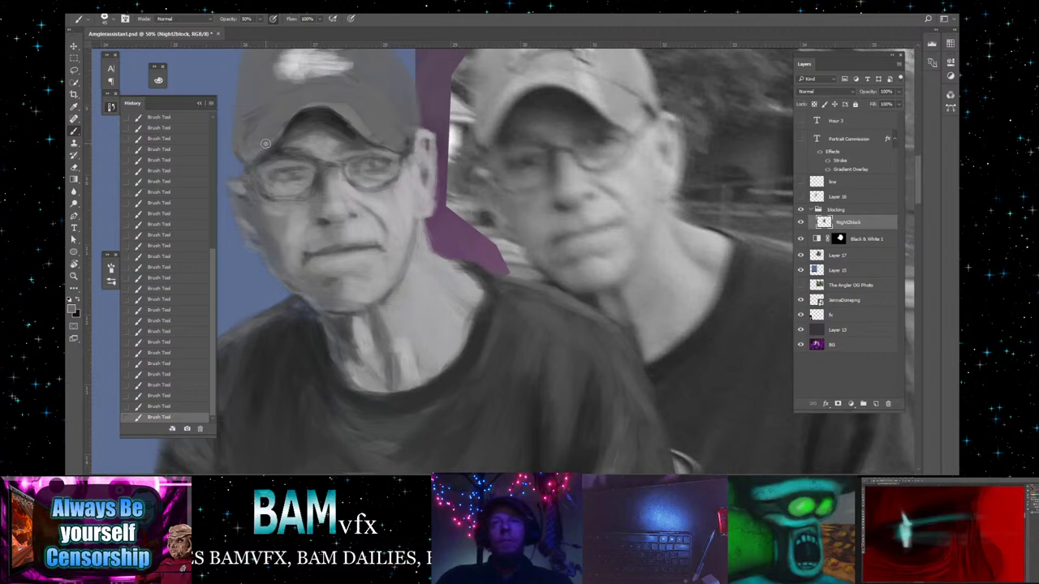
pyautogui.press('alt')
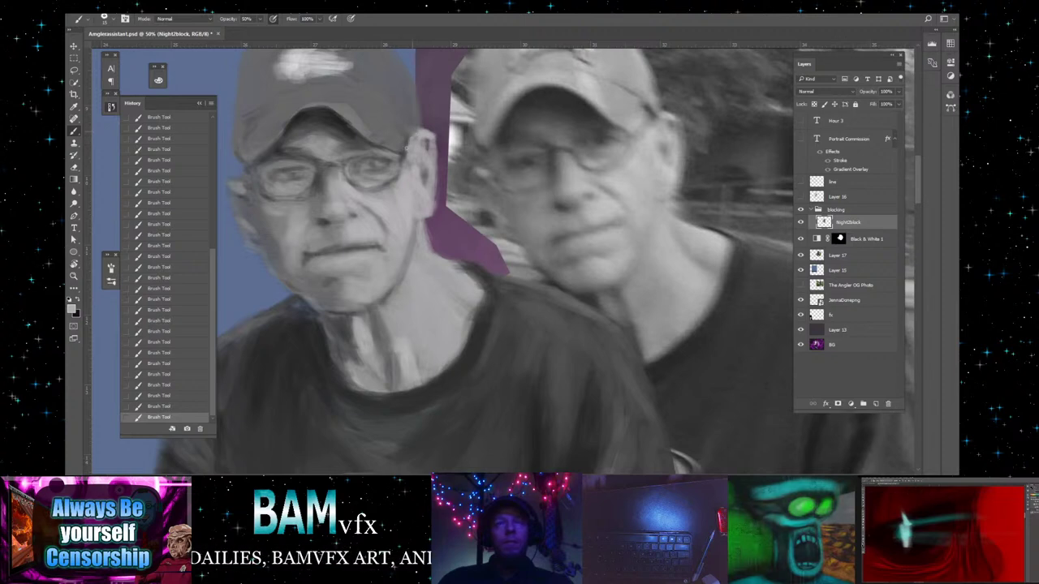
# - Clean up the top and outer contour of the painted cap's crown with the Eraser
pyautogui.press('space')
pyautogui.moveTo(408, 147); pyautogui.dragTo(429, 251)
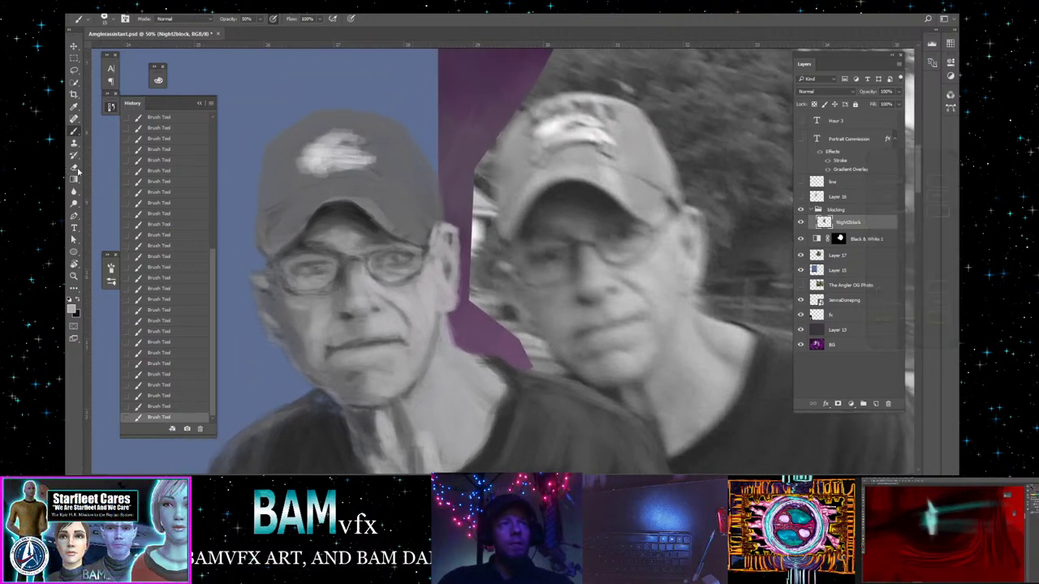
pyautogui.click(75, 167)
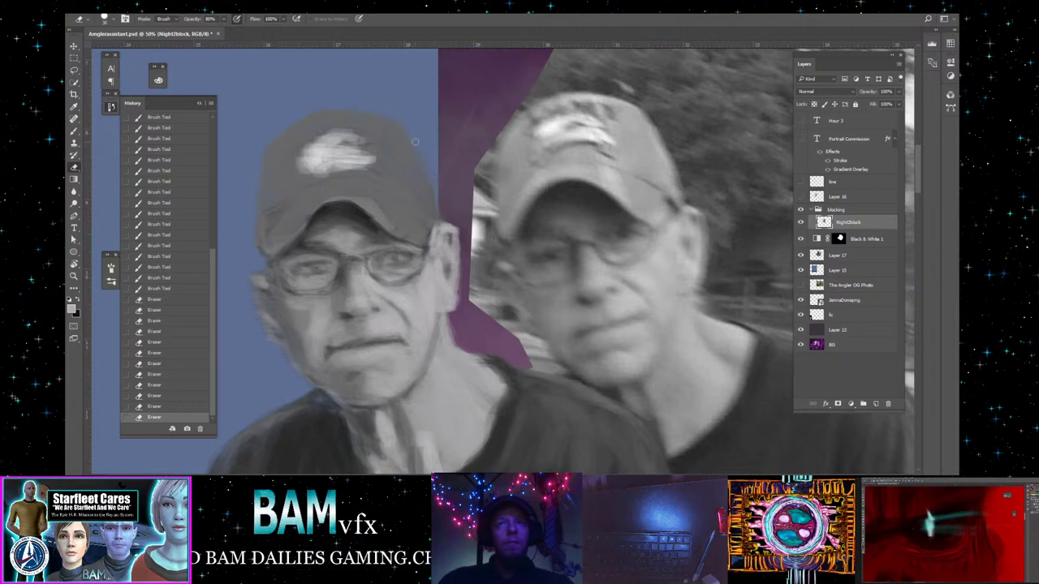
pyautogui.moveTo(409, 137); pyautogui.dragTo(395, 116)
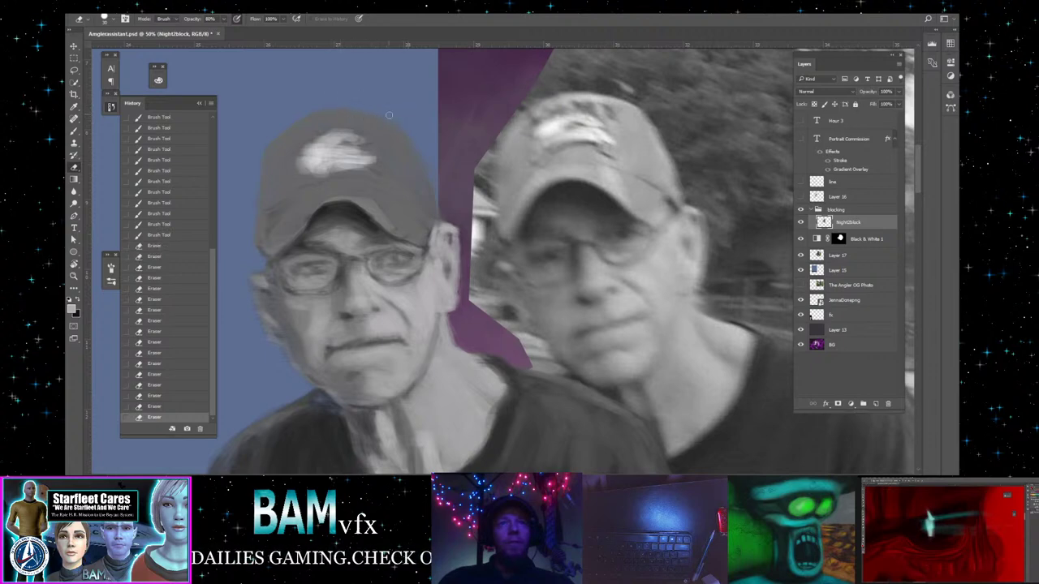
pyautogui.moveTo(353, 108)
pyautogui.mouseDown()
pyautogui.moveTo(387, 112)
pyautogui.moveTo(309, 106)
pyautogui.moveTo(375, 112)
pyautogui.mouseUp()
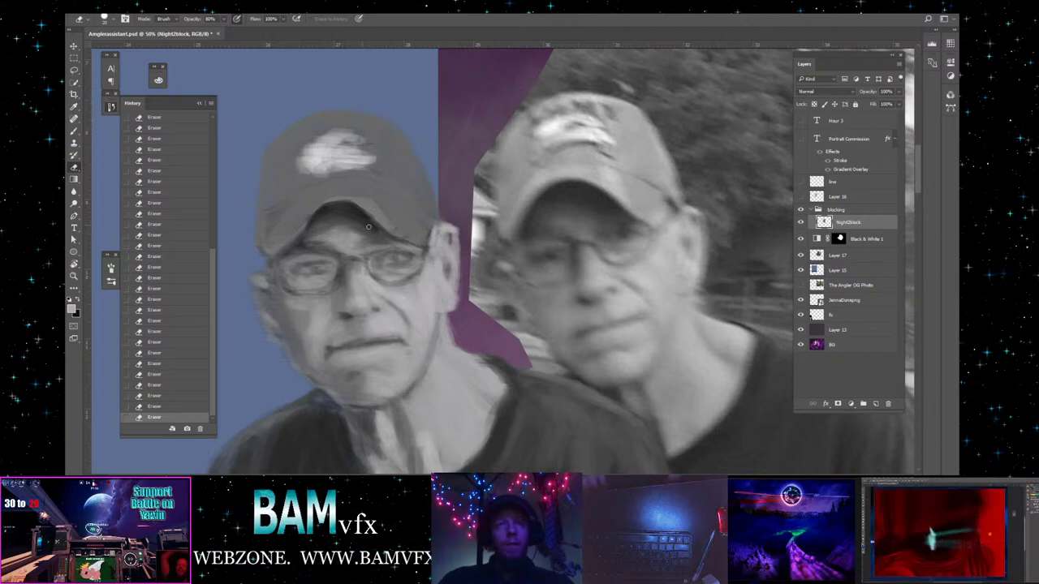
# - Set the Brush opacity to 50% and paint thin dark strokes for the cap's side seam and brim edge in a sampled grey
pyautogui.press('b')
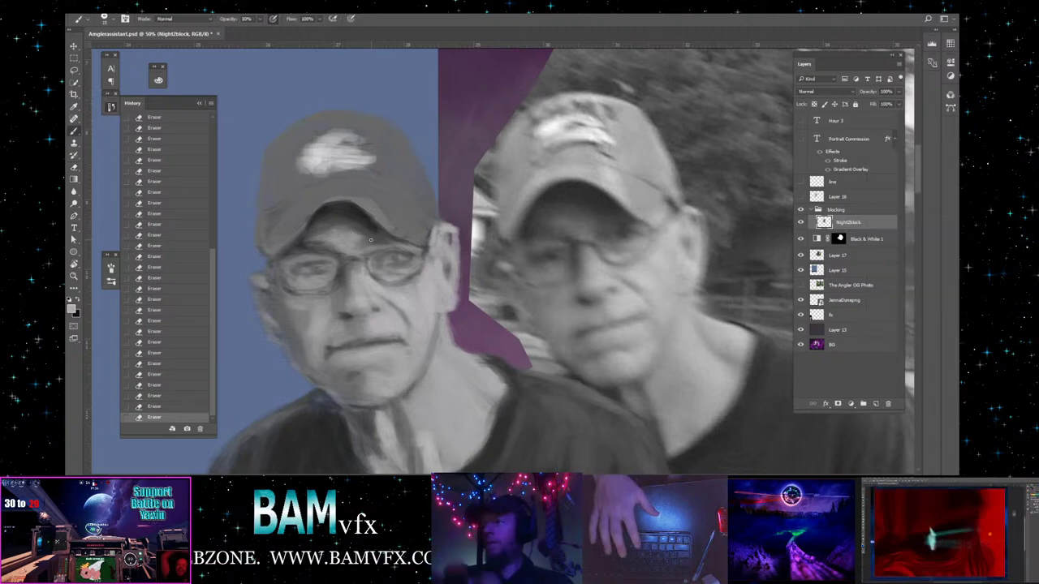
pyautogui.press('5')
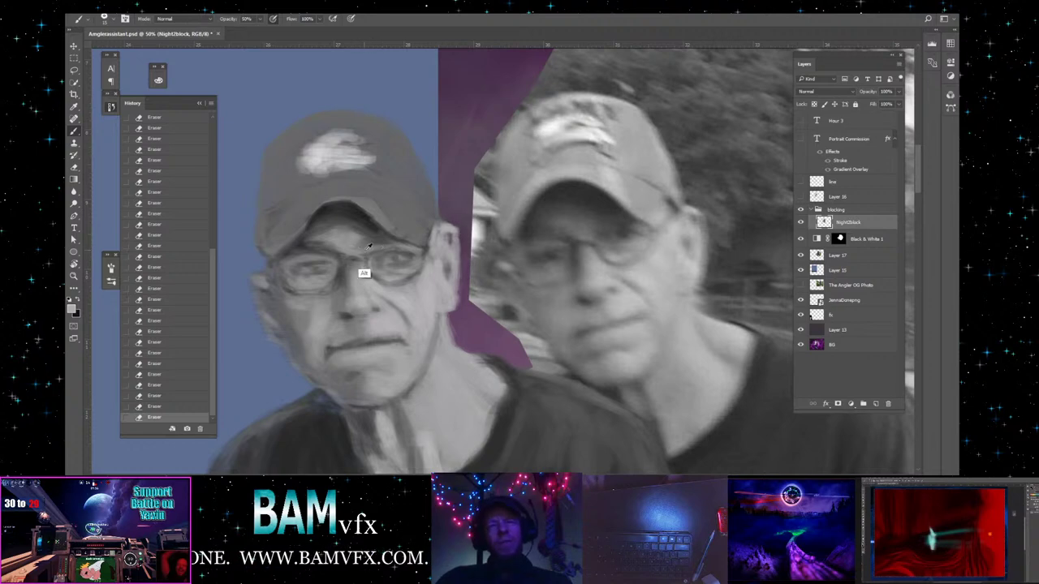
pyautogui.keyDown('alt'); pyautogui.click(367, 246); pyautogui.keyUp('alt')
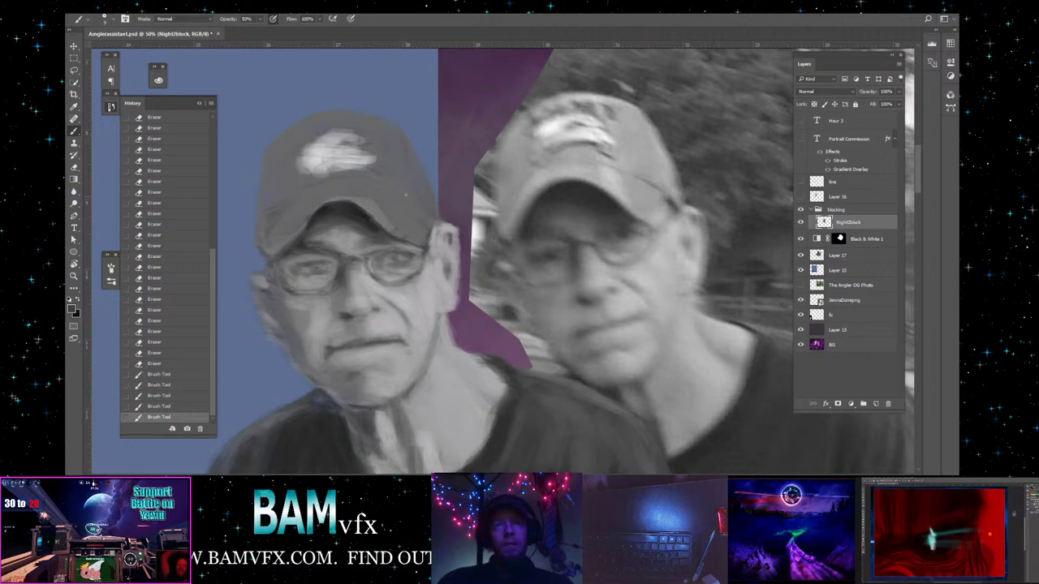
pyautogui.moveTo(414, 162); pyautogui.dragTo(416, 210)
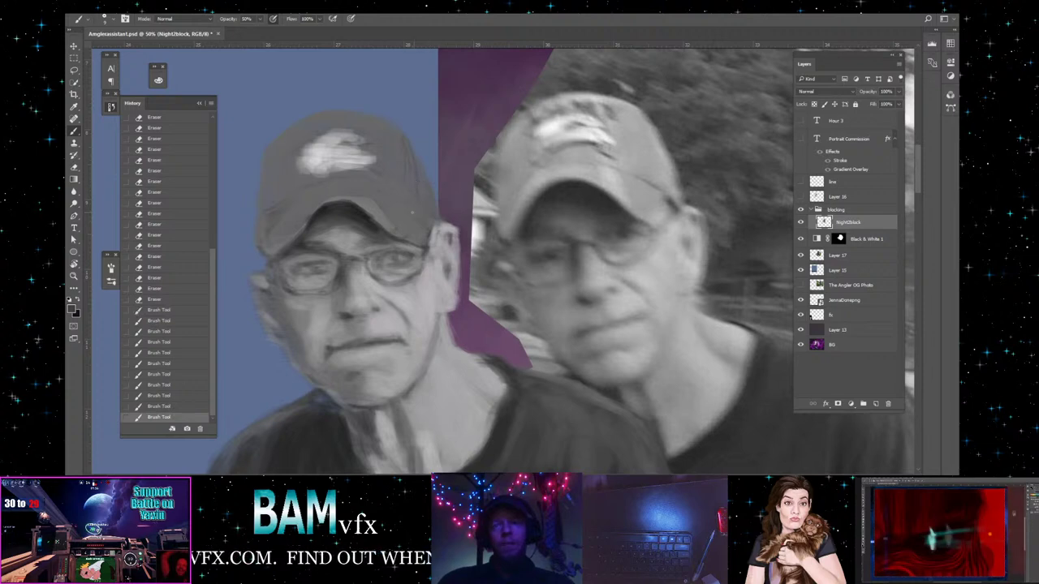
pyautogui.moveTo(413, 213)
pyautogui.mouseDown()
pyautogui.moveTo(436, 230)
pyautogui.moveTo(414, 217)
pyautogui.mouseUp()
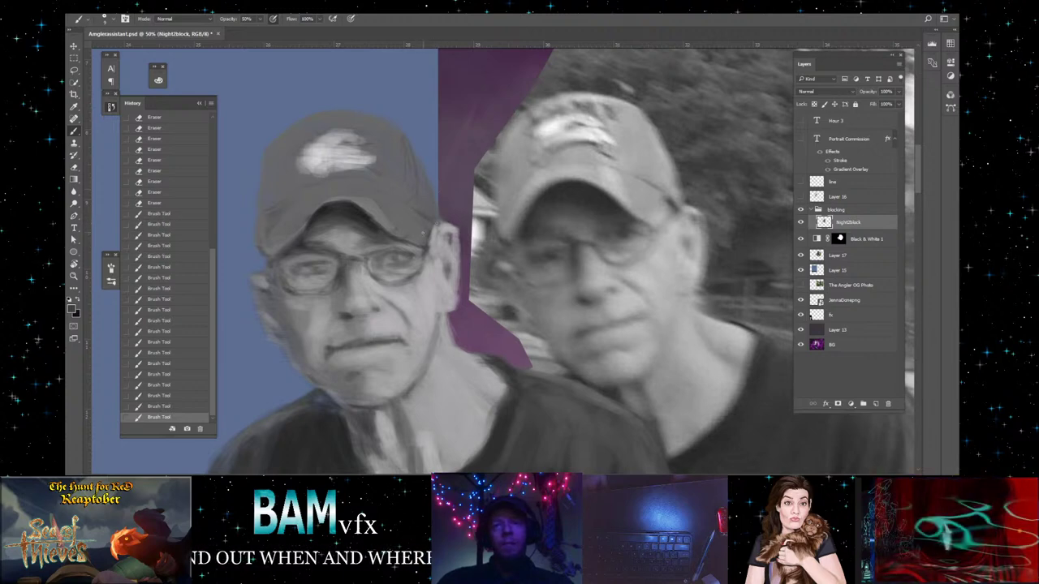
pyautogui.moveTo(423, 232); pyautogui.dragTo(428, 224)
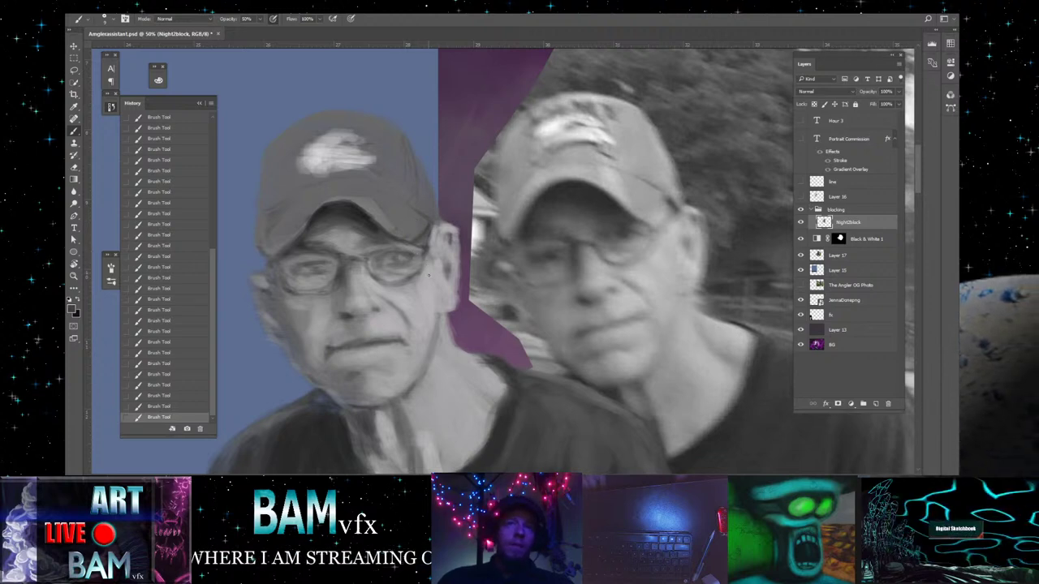
# - Sample nearby skin greys and retouch the painted temple, cheek and the area behind the lens nearest the ear
pyautogui.keyDown('alt'); pyautogui.click(430, 273); pyautogui.keyUp('alt')
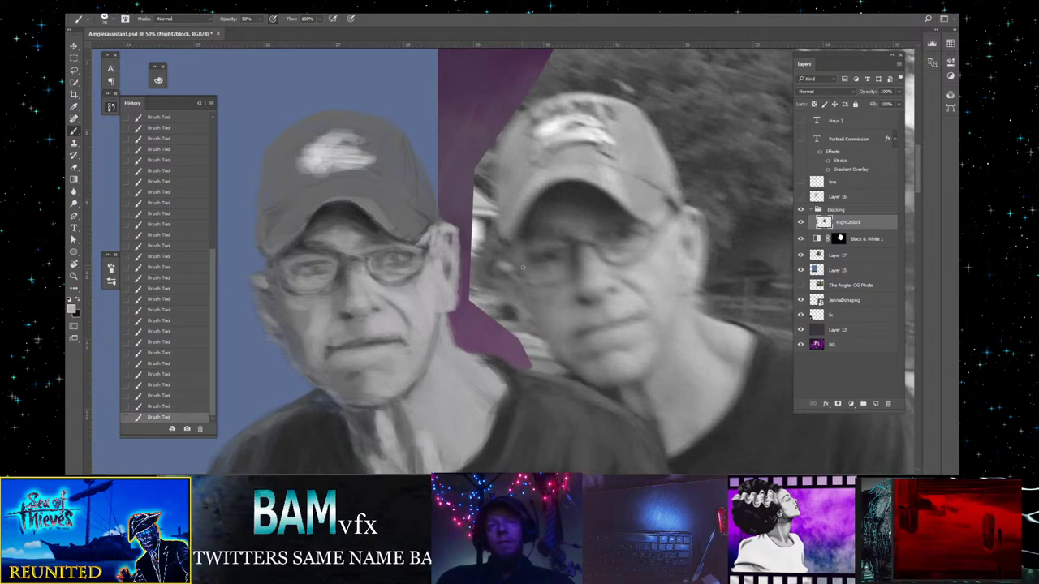
pyautogui.press('alt')
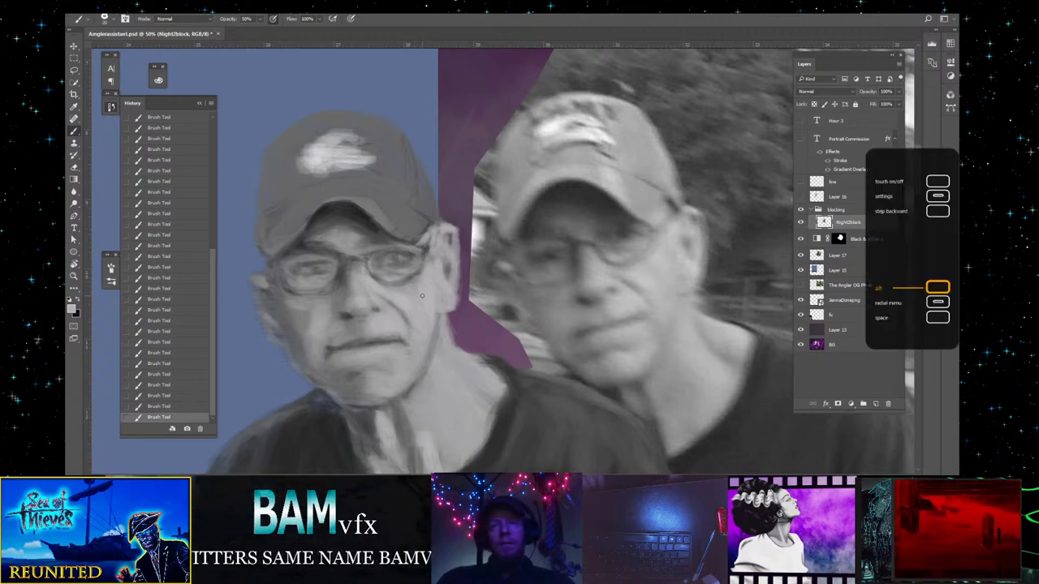
pyautogui.keyDown('alt'); pyautogui.click(429, 286); pyautogui.keyUp('alt')
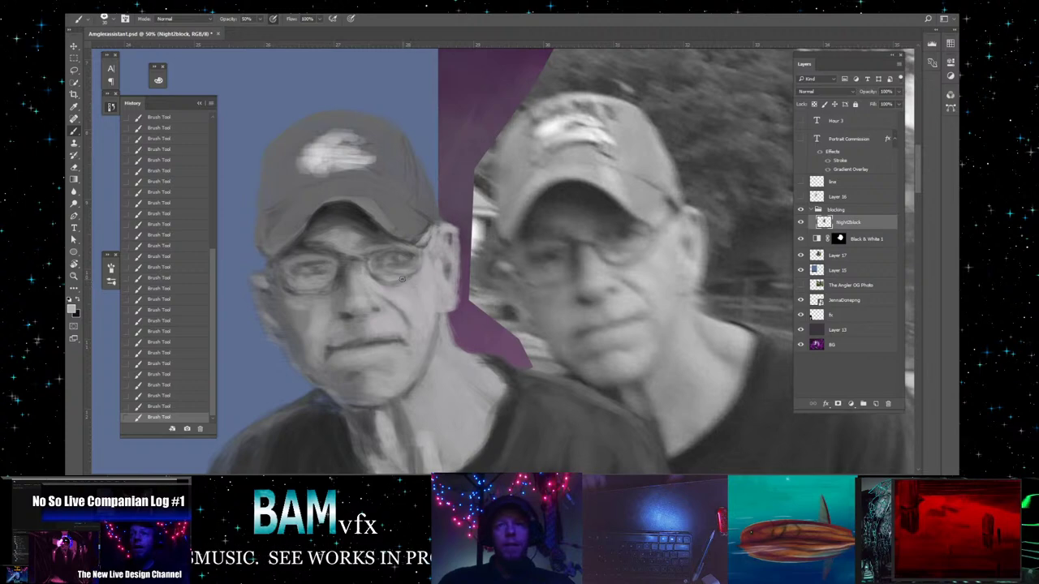
pyautogui.press('alt')
pyautogui.keyDown('alt'); pyautogui.click(398, 275); pyautogui.keyUp('alt')
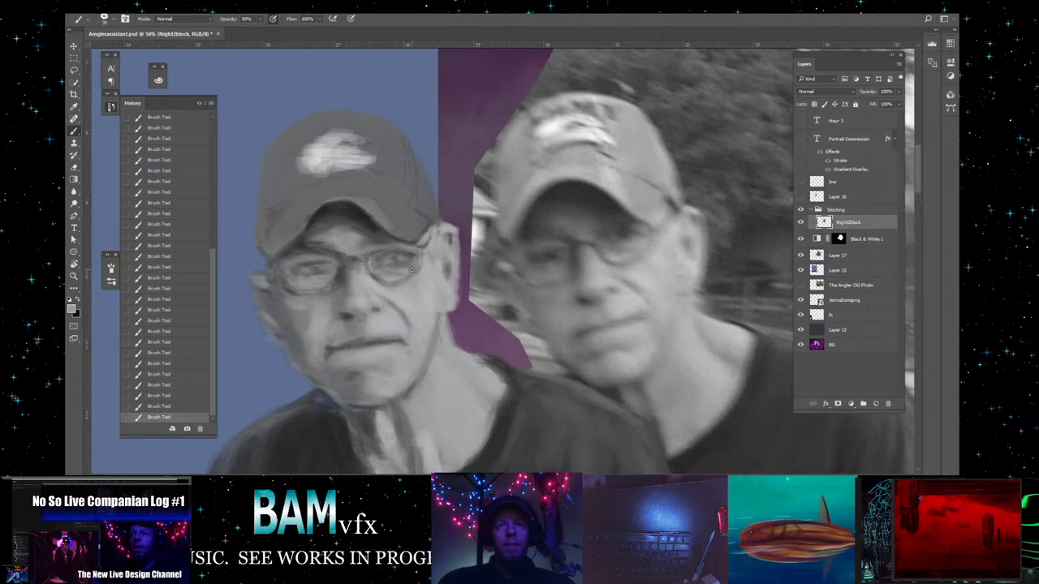
pyautogui.keyDown('alt'); pyautogui.click(381, 276); pyautogui.keyUp('alt')
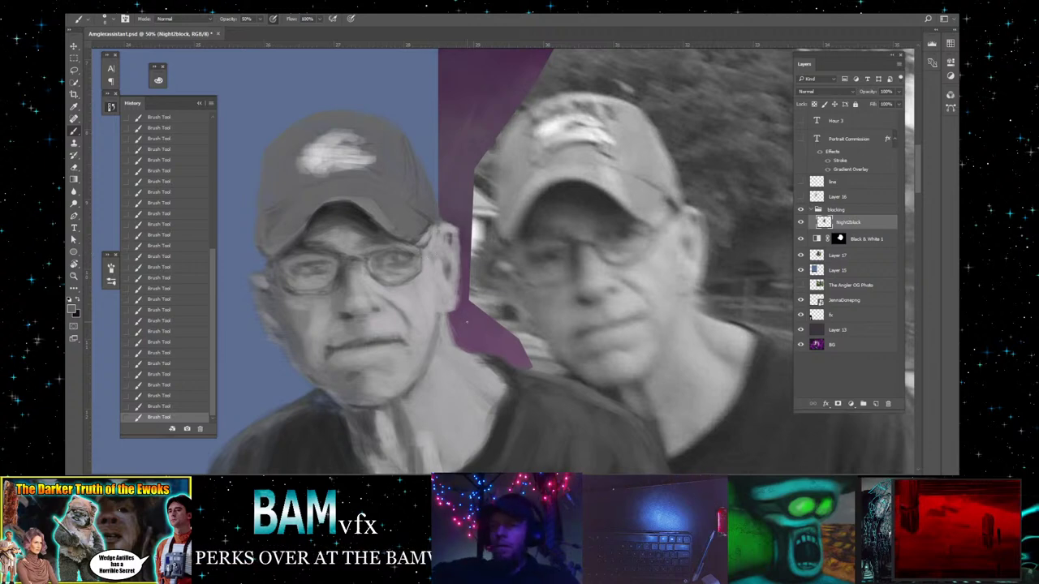
# - Add a new layer above Night2block, set the foreground colour to bright magenta and mark the reference glasses' upper rim
pyautogui.hotkey('ctrl', 'shift', 'alt', 'n')
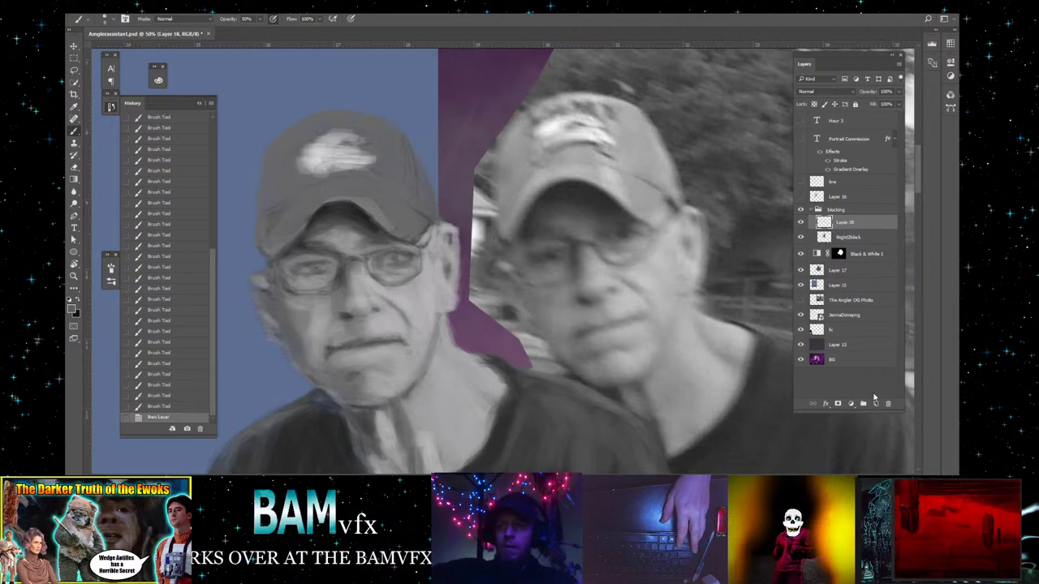
pyautogui.click(73, 310)
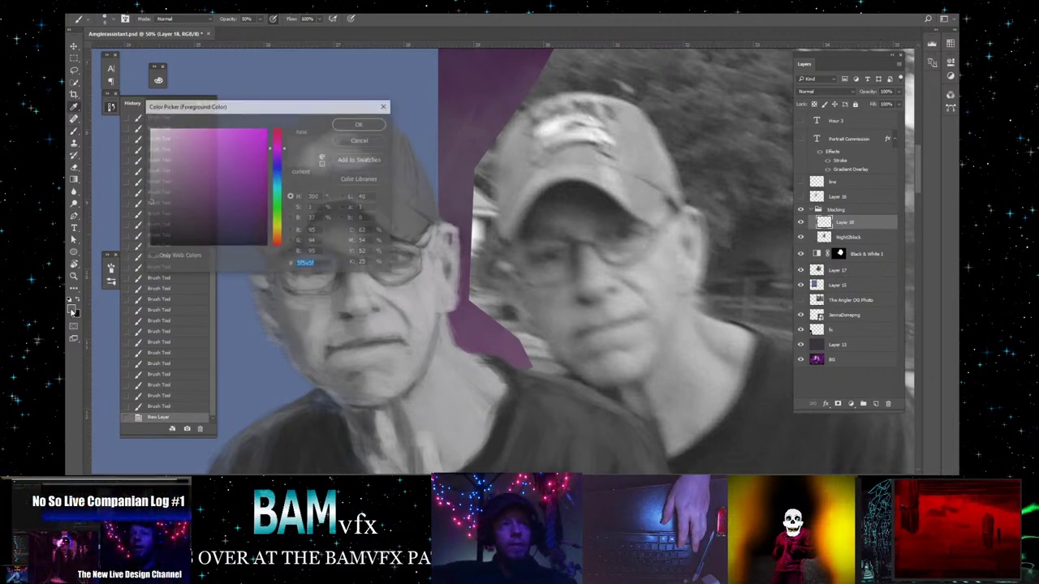
pyautogui.click(363, 123)
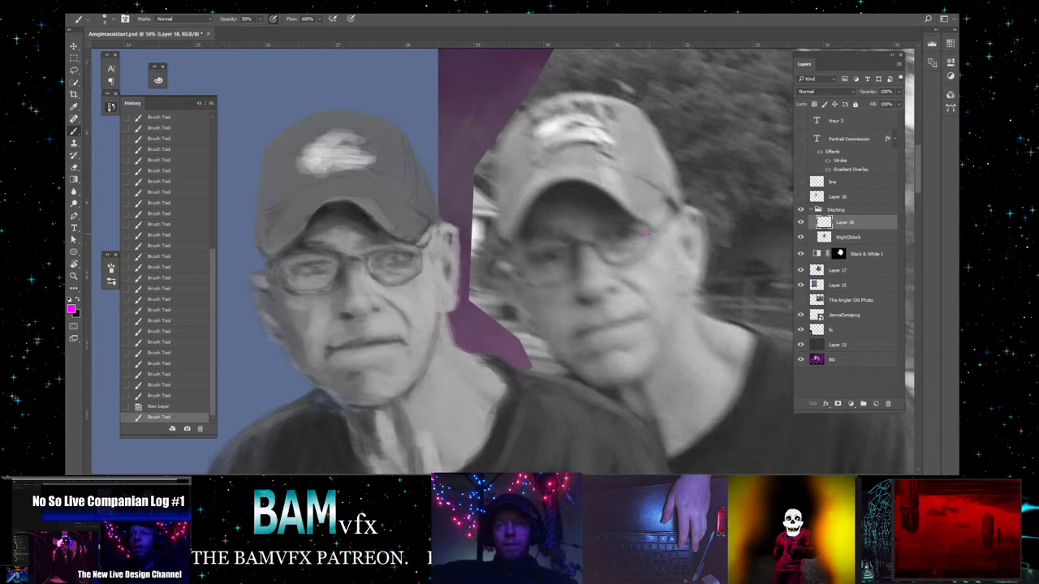
pyautogui.press('v')
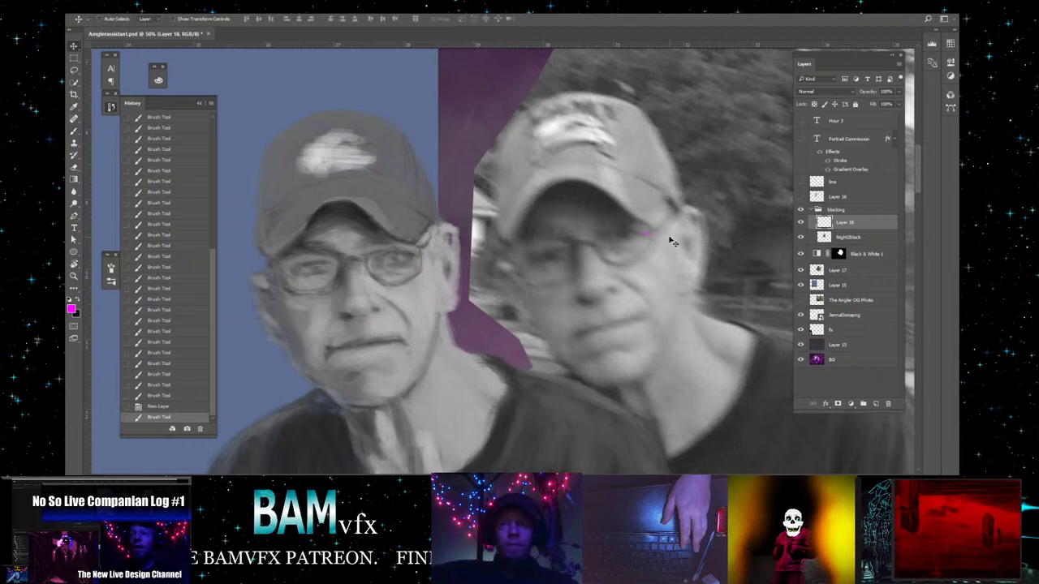
pyautogui.moveTo(601, 244)
pyautogui.mouseDown()
pyautogui.moveTo(420, 257)
pyautogui.moveTo(420, 240)
pyautogui.moveTo(424, 258)
pyautogui.mouseUp()
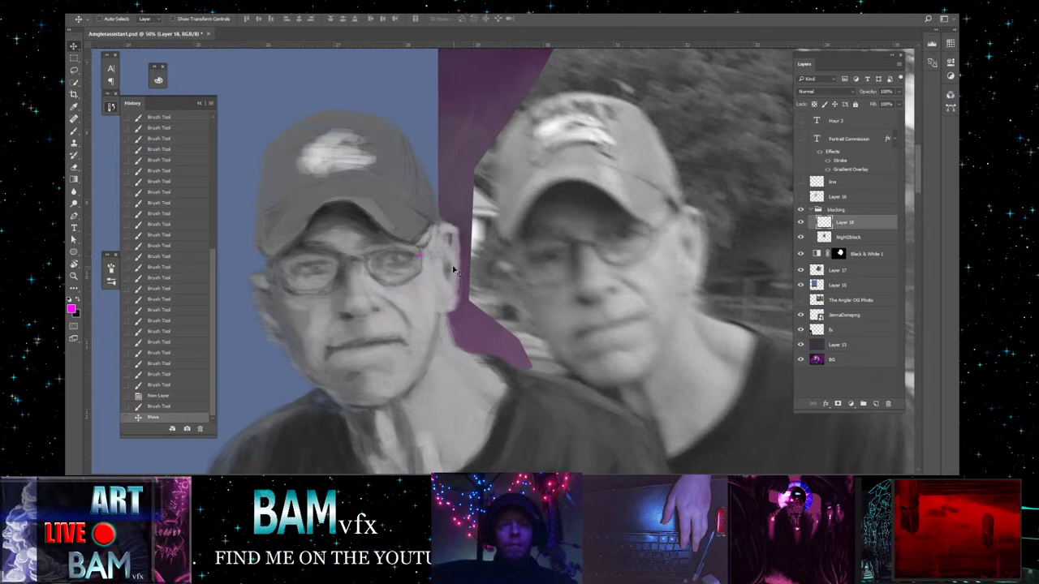
pyautogui.hotkey('ctrl', 'z')
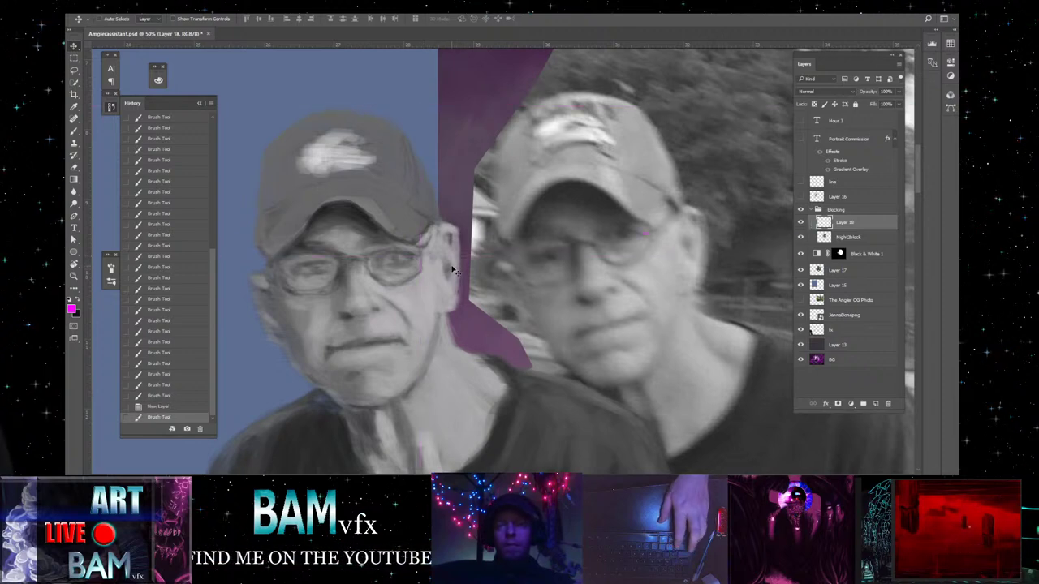
# - Trace the upper rims and bridge of the reference glasses with thin magenta strokes and move the trace onto the painted glasses
pyautogui.click(74, 131)
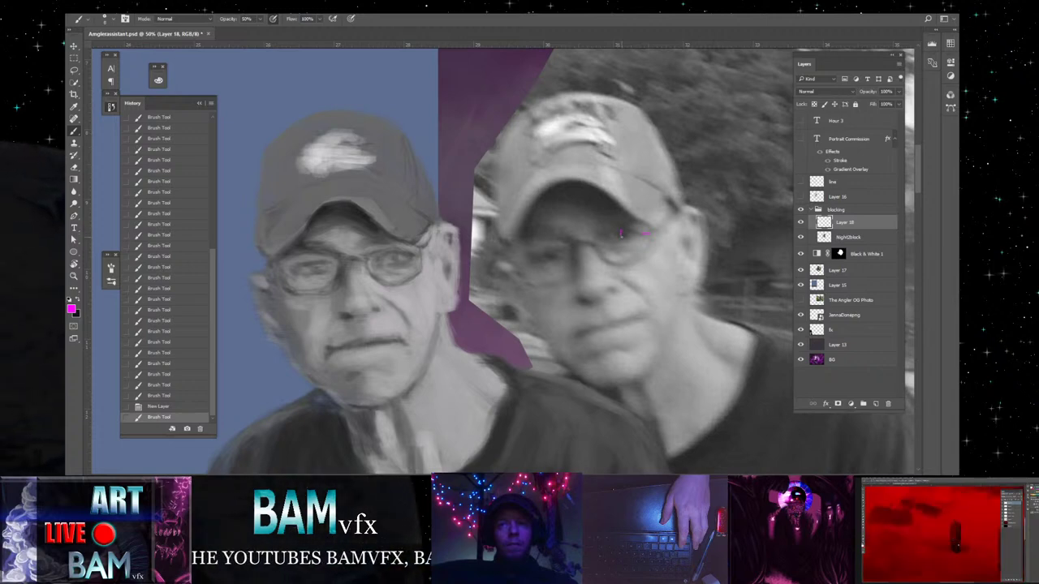
pyautogui.moveTo(620, 234); pyautogui.dragTo(619, 235)
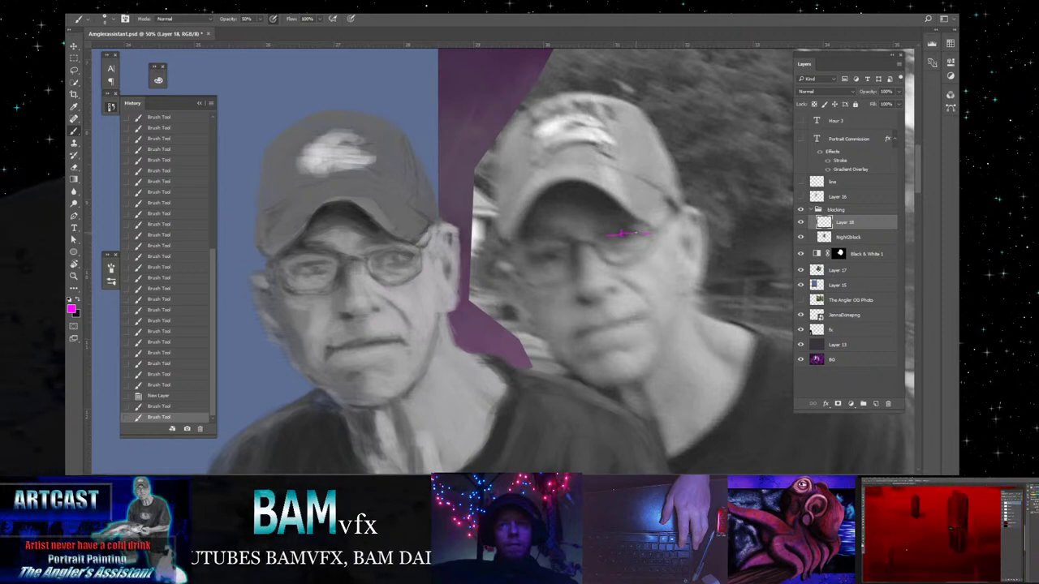
pyautogui.moveTo(621, 234); pyautogui.dragTo(582, 234)
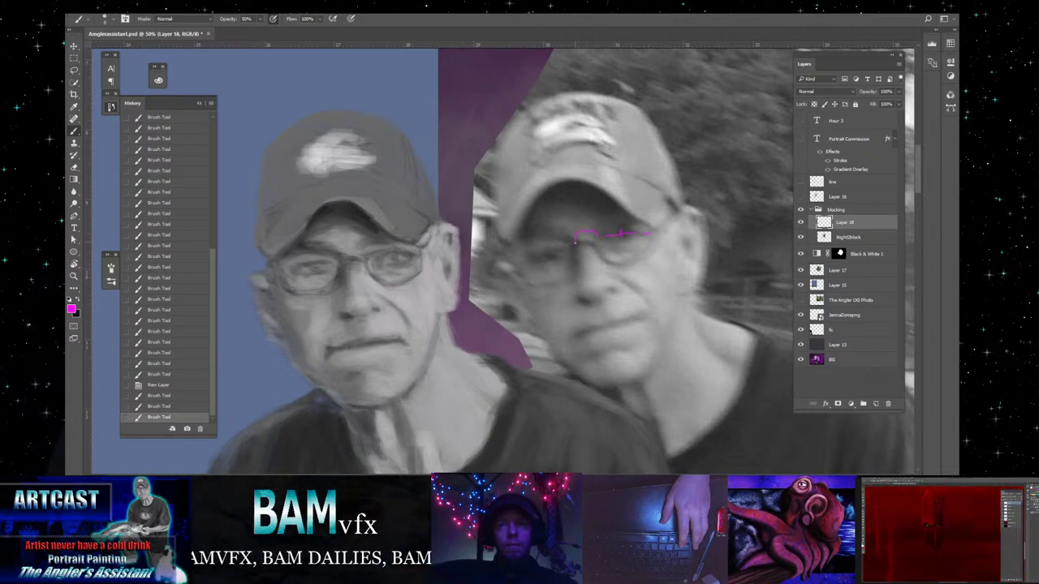
pyautogui.click(573, 244)
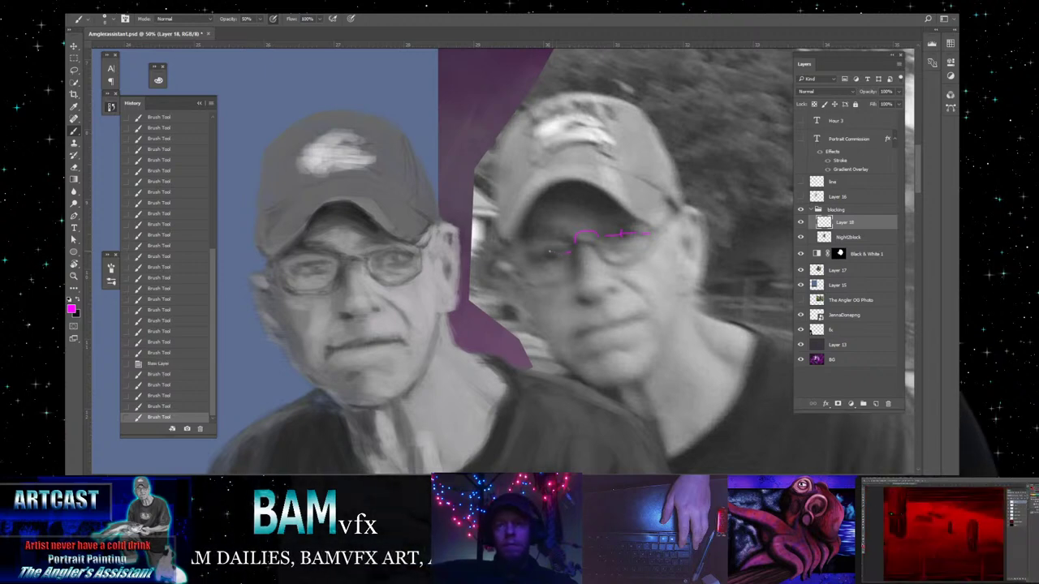
pyautogui.click(550, 254)
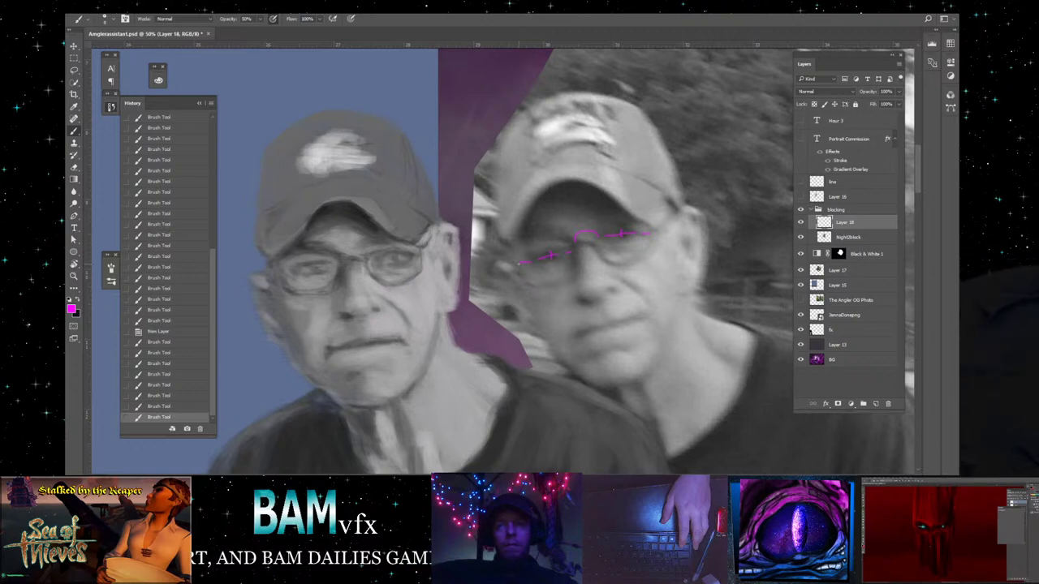
pyautogui.hotkey('ctrl', 'z')
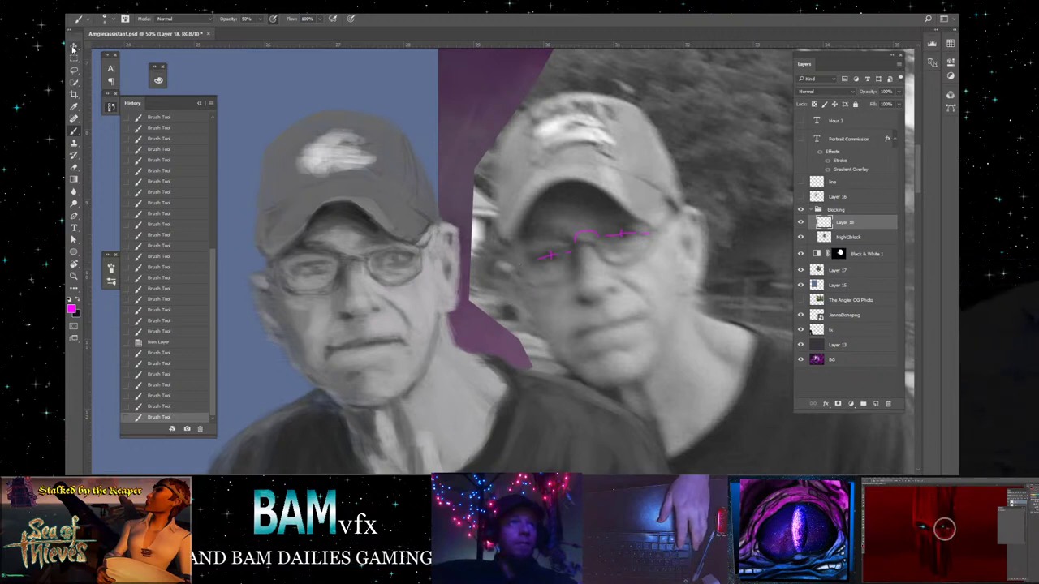
pyautogui.click(73, 49)
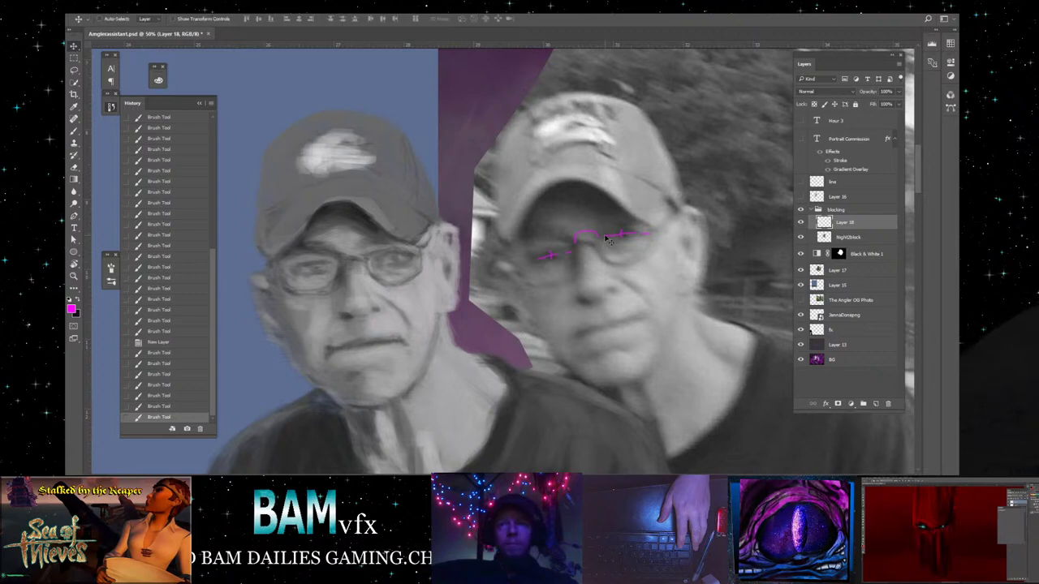
pyautogui.moveTo(607, 239); pyautogui.dragTo(376, 258)
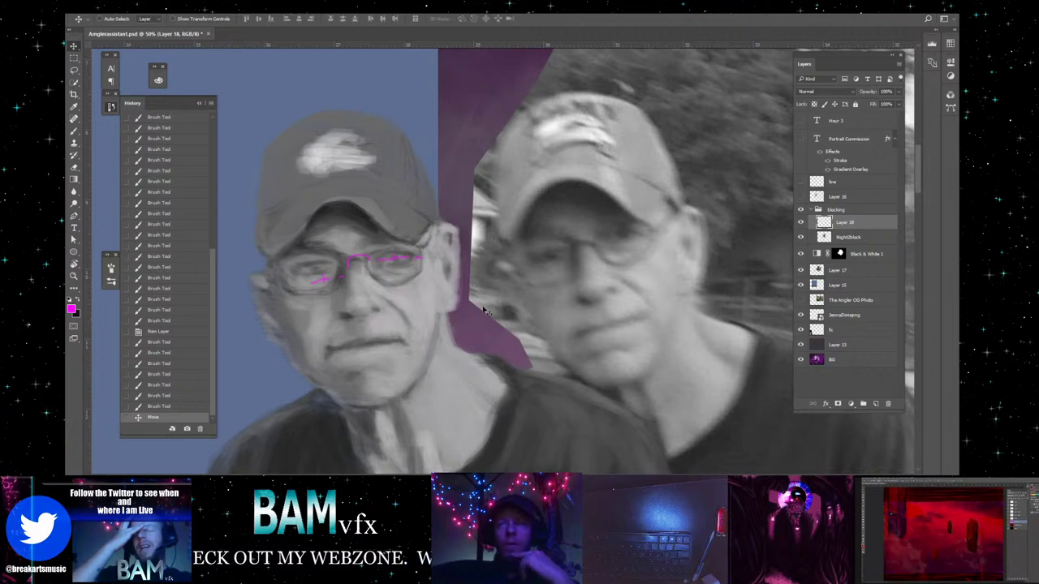
# - Move the Night2block painting over the figure in the reference photo so the two heads overlap
pyautogui.click(845, 238)
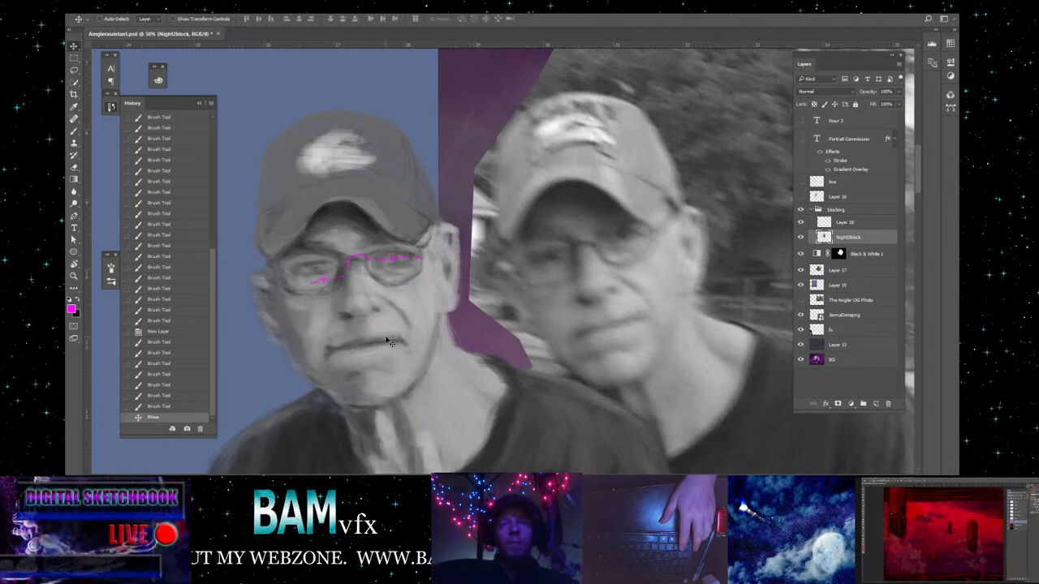
pyautogui.moveTo(395, 333)
pyautogui.mouseDown()
pyautogui.moveTo(633, 347)
pyautogui.moveTo(620, 340)
pyautogui.mouseUp()
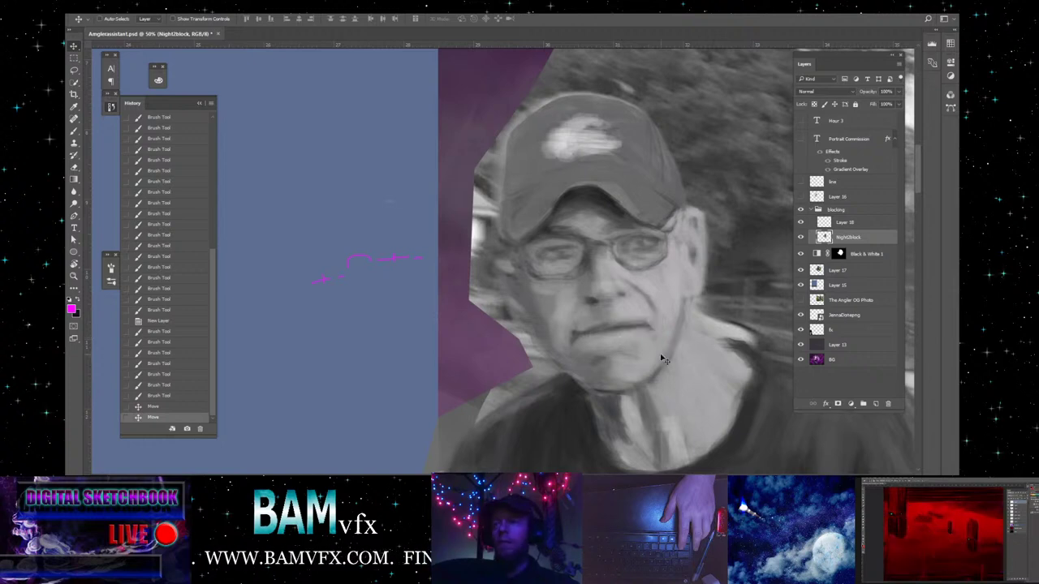
pyautogui.click(899, 94)
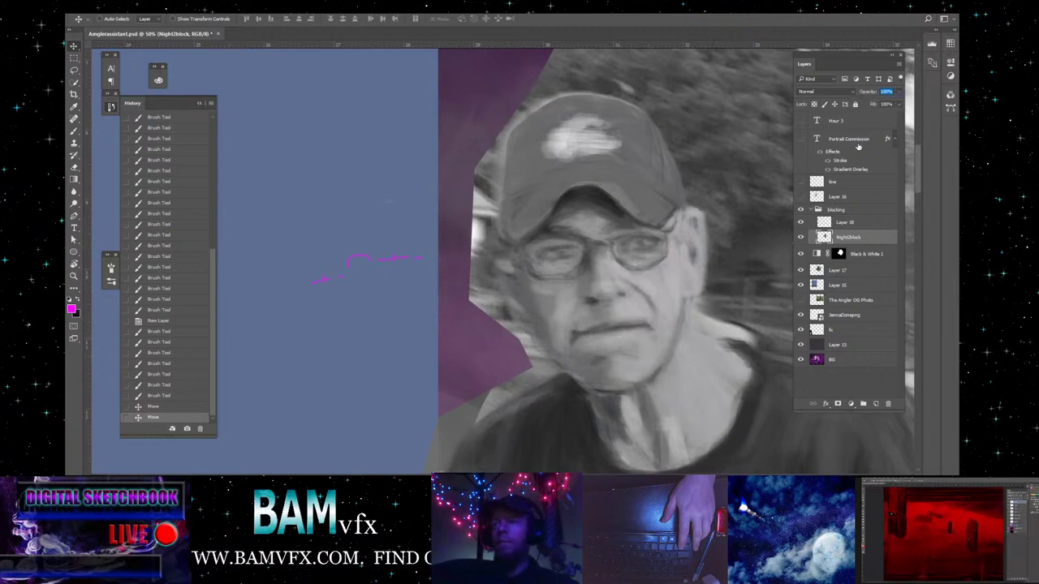
# - Compare the painted head with the reference photo beneath by repeatedly hiding and showing the Night2block layer
pyautogui.click(798, 237)
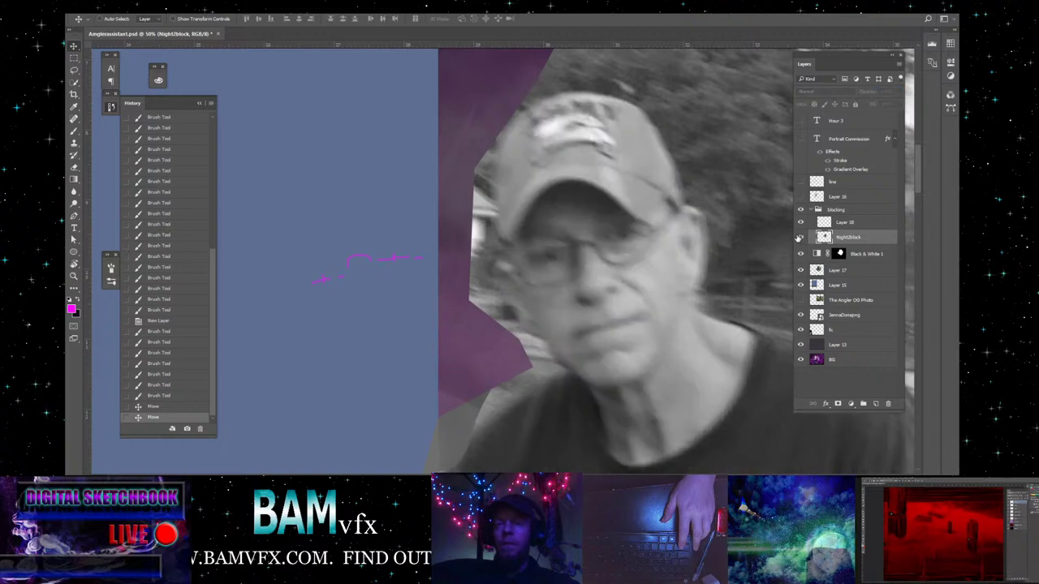
pyautogui.click(798, 237)
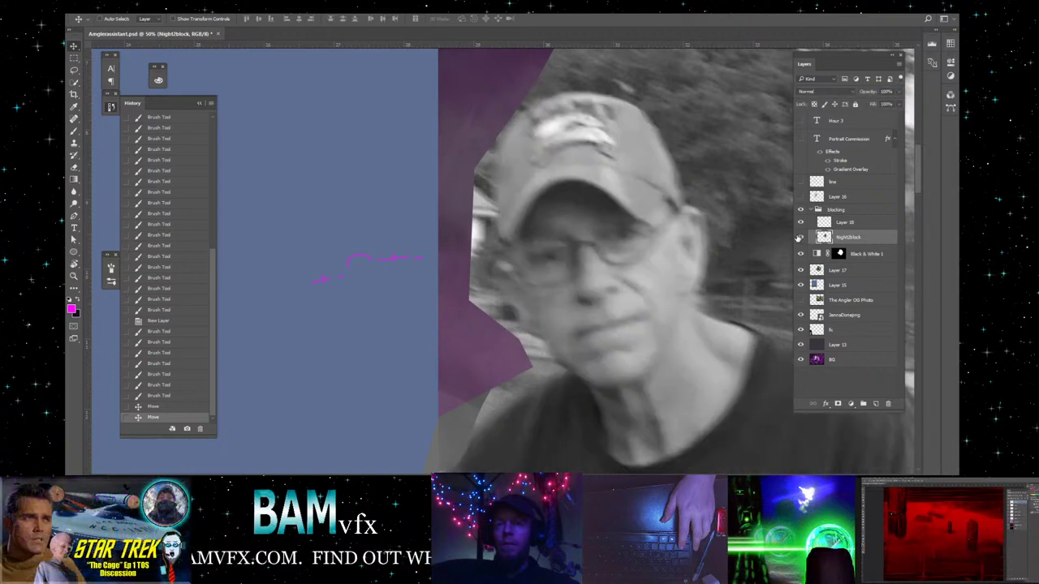
pyautogui.click(799, 237)
pyautogui.click(798, 237)
pyautogui.click(798, 237)
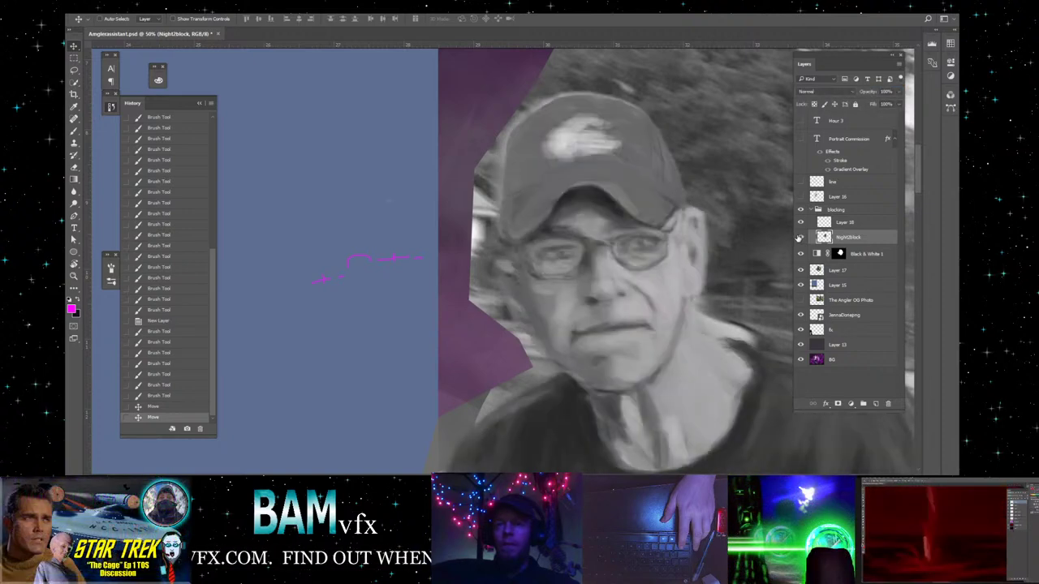
pyautogui.click(799, 237)
pyautogui.click(799, 237)
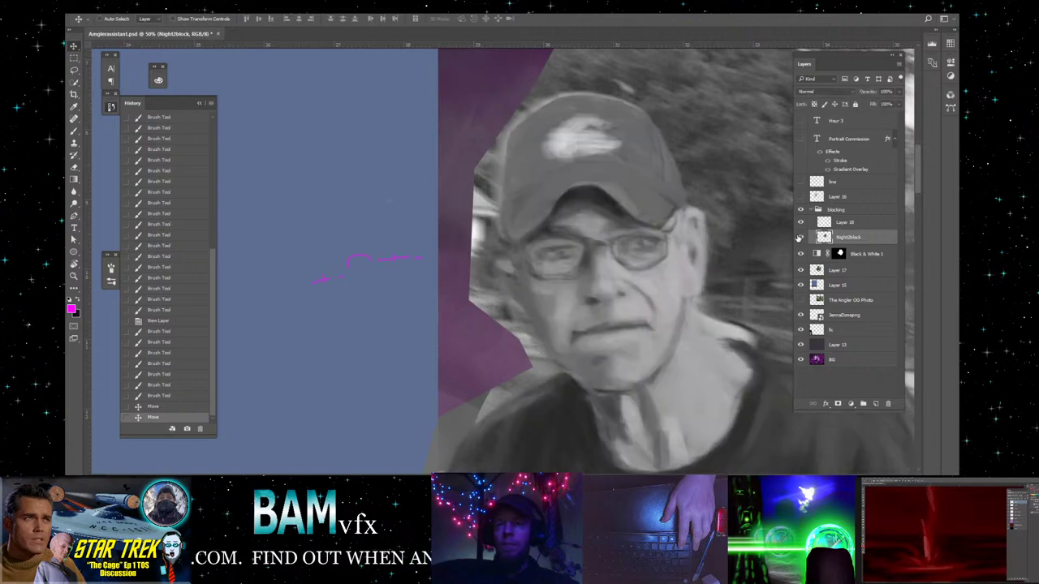
pyautogui.click(799, 237)
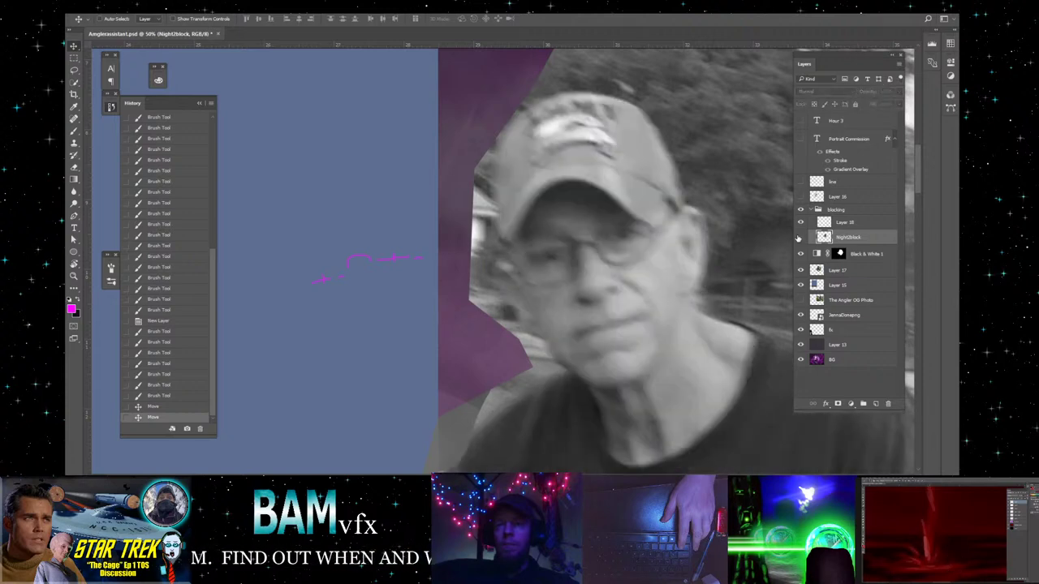
pyautogui.click(798, 237)
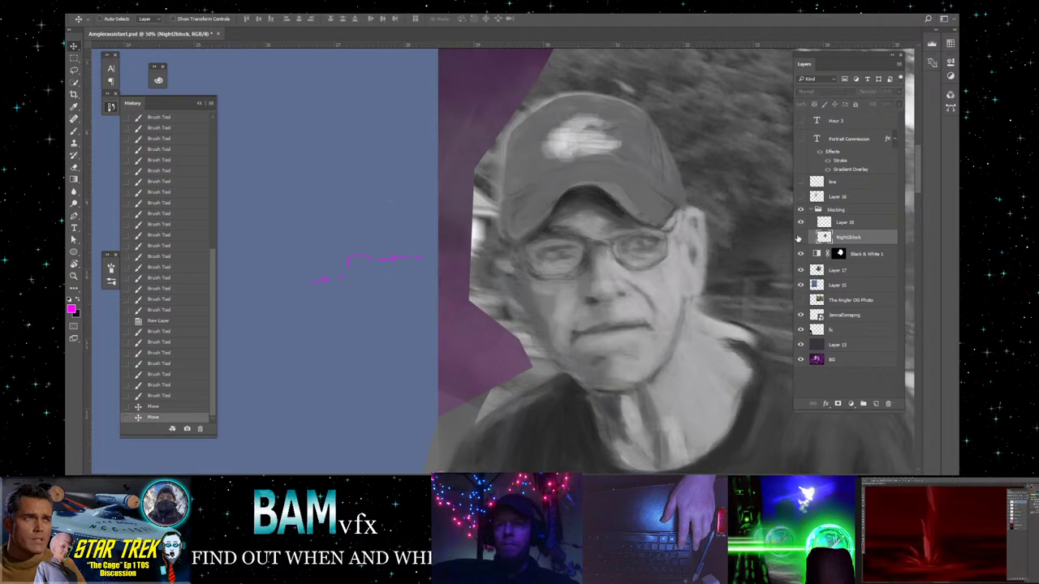
pyautogui.click(798, 237)
pyautogui.click(799, 237)
pyautogui.click(799, 237)
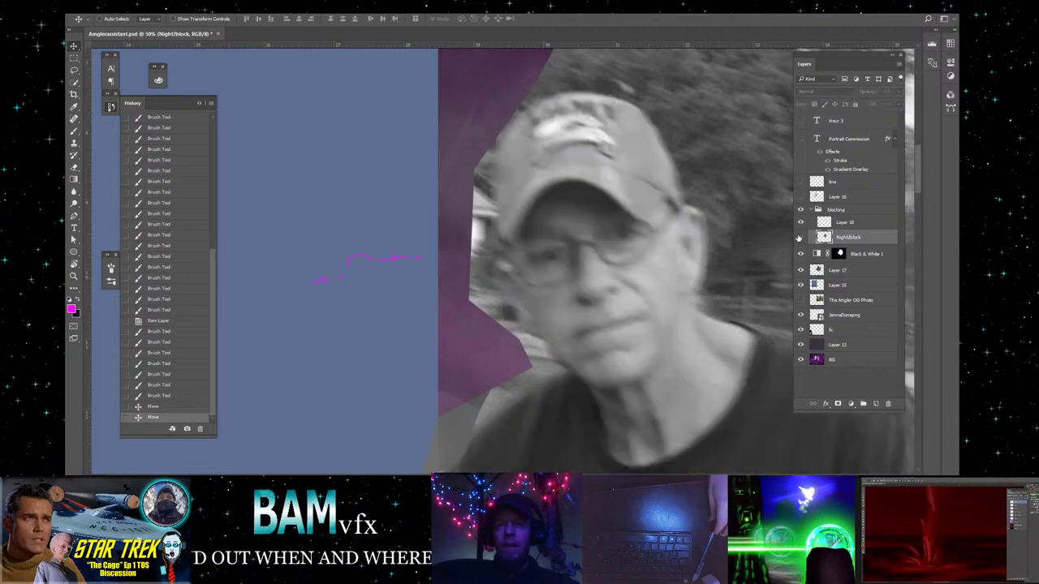
pyautogui.click(799, 237)
pyautogui.click(799, 237)
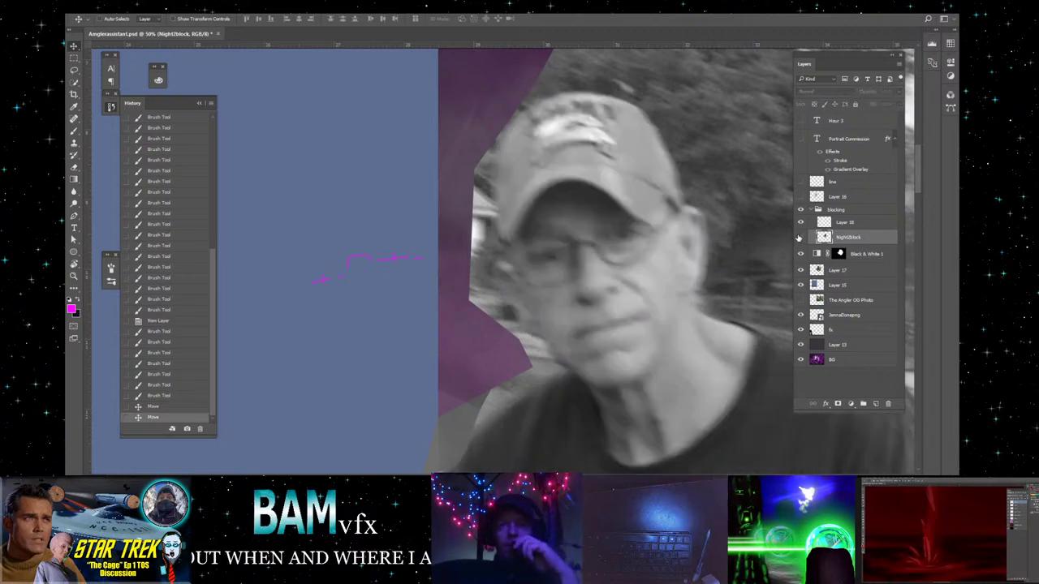
pyautogui.click(799, 237)
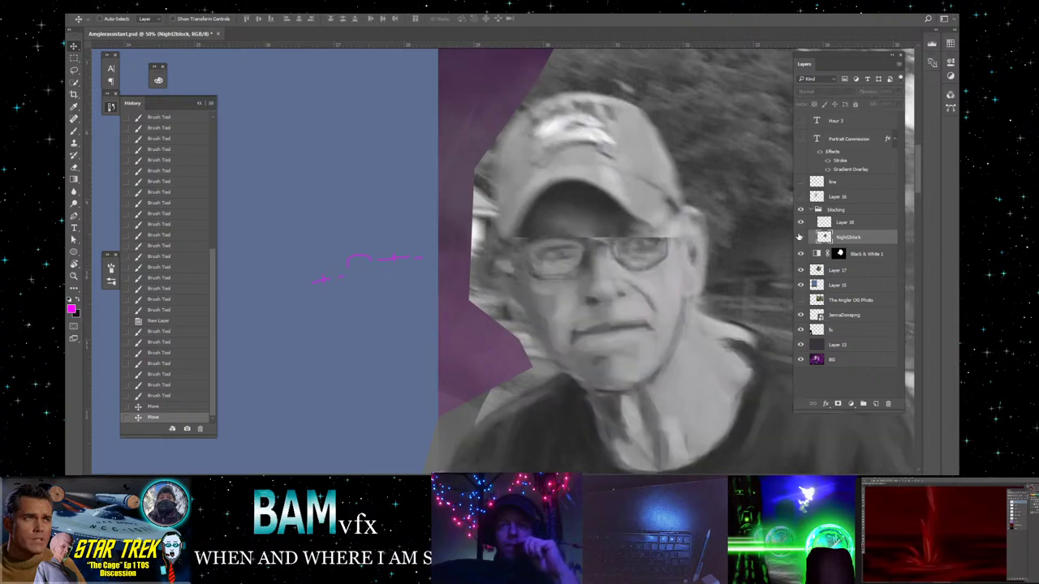
pyautogui.click(799, 237)
pyautogui.click(798, 237)
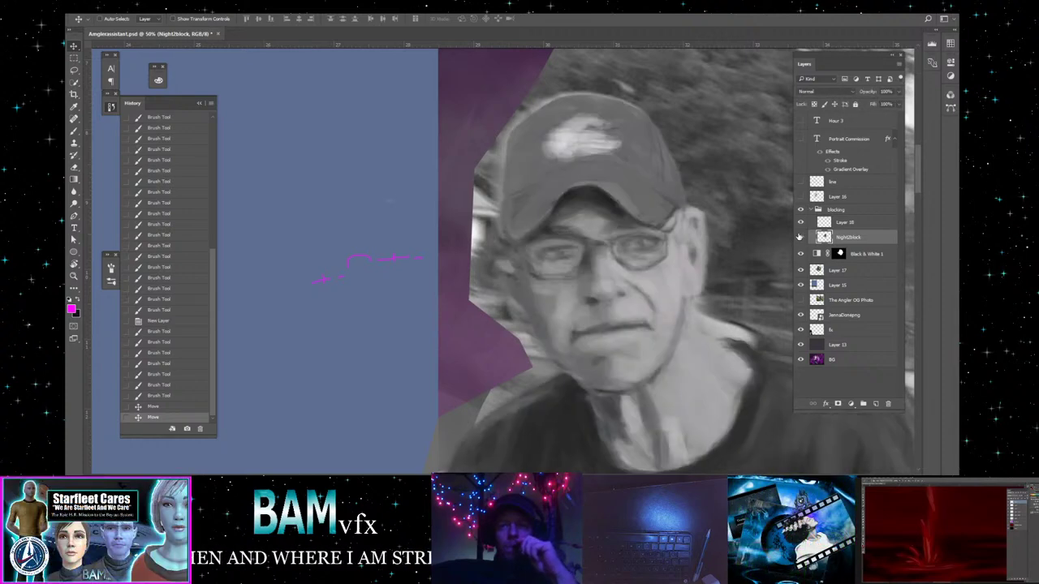
# - Shift the Night2block painting slightly upward over the reference and check its fit by toggling the layer's visibility
pyautogui.moveTo(654, 341)
pyautogui.mouseDown()
pyautogui.moveTo(646, 327)
pyautogui.moveTo(628, 340)
pyautogui.moveTo(653, 318)
pyautogui.mouseUp()
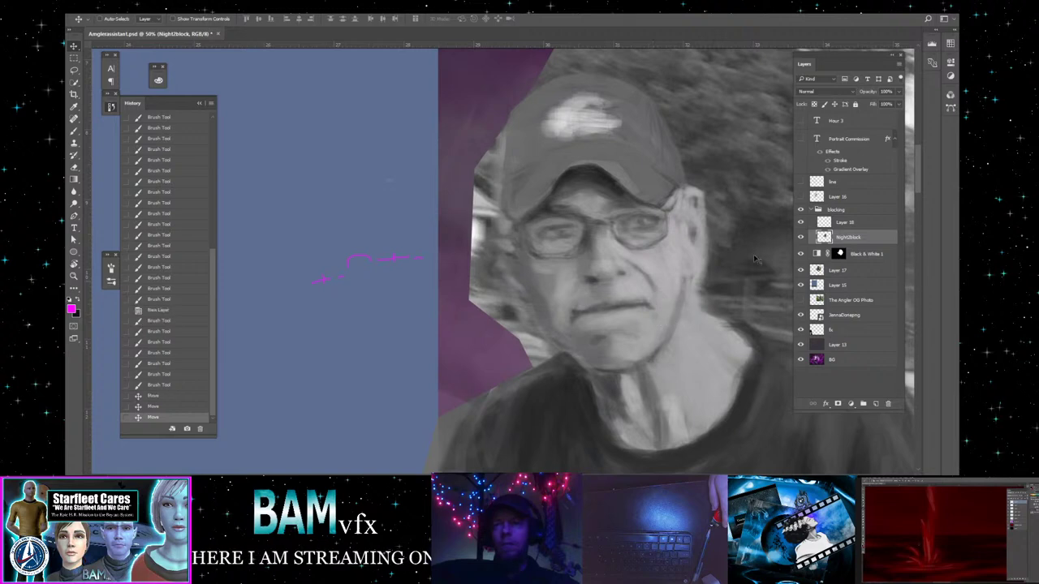
pyautogui.click(801, 237)
pyautogui.click(801, 237)
pyautogui.click(801, 237)
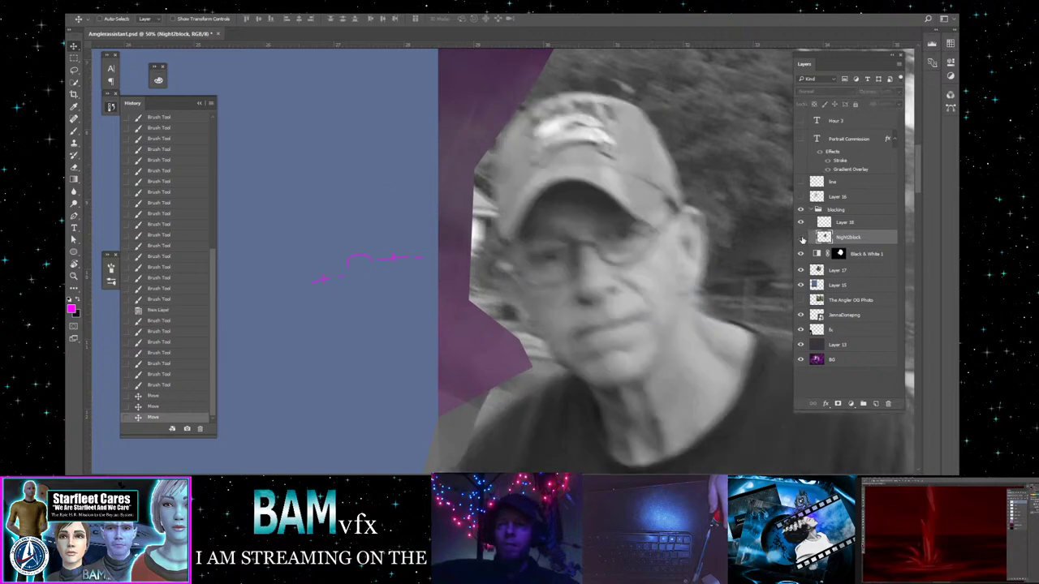
pyautogui.click(801, 237)
# - Zoom out to 25% and compare the painted figure's head and torso with the photo by toggling Night2block's visibility
pyautogui.click(75, 276)
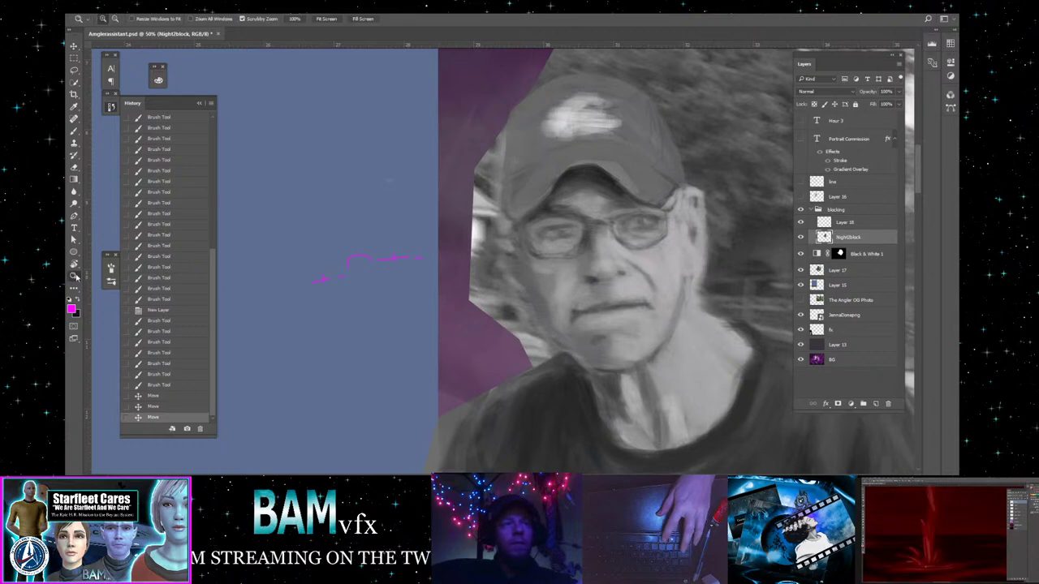
pyautogui.keyDown('alt'); pyautogui.click(700, 307); pyautogui.keyUp('alt')
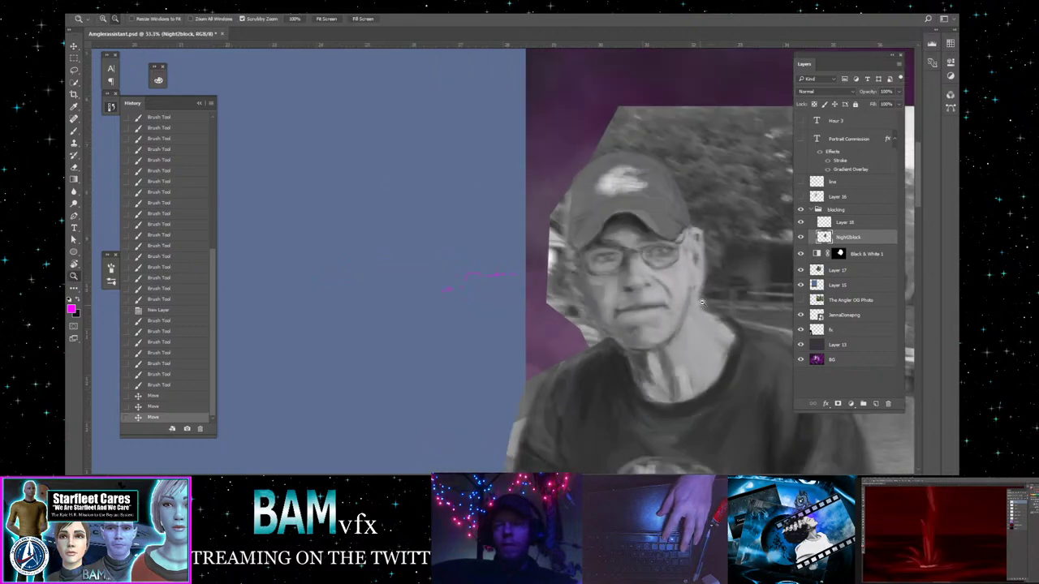
pyautogui.scroll(-3, 643, 342)
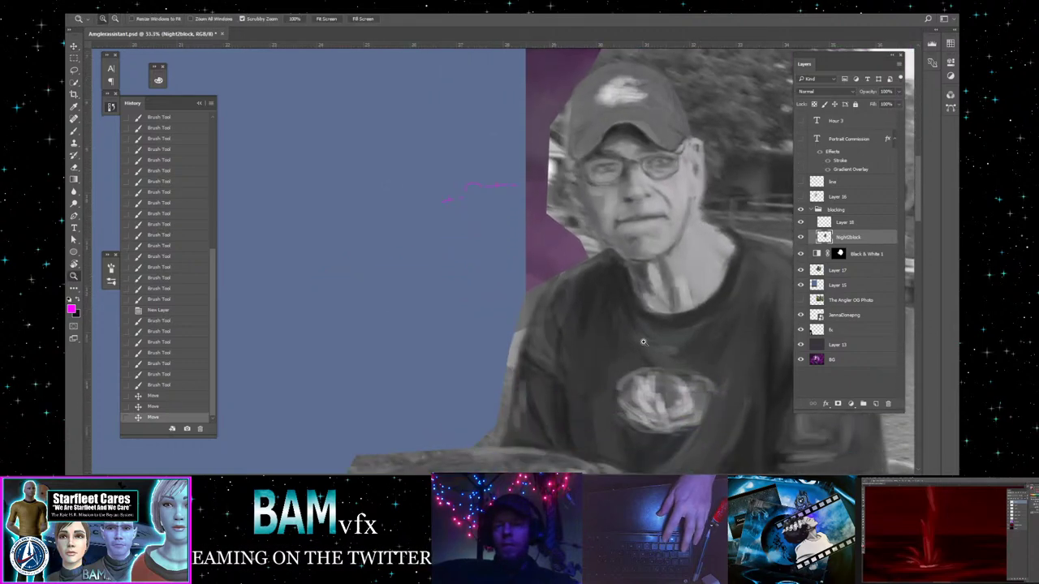
pyautogui.keyDown('alt'); pyautogui.click(680, 317); pyautogui.keyUp('alt')
pyautogui.hscroll(5, 619, 468)
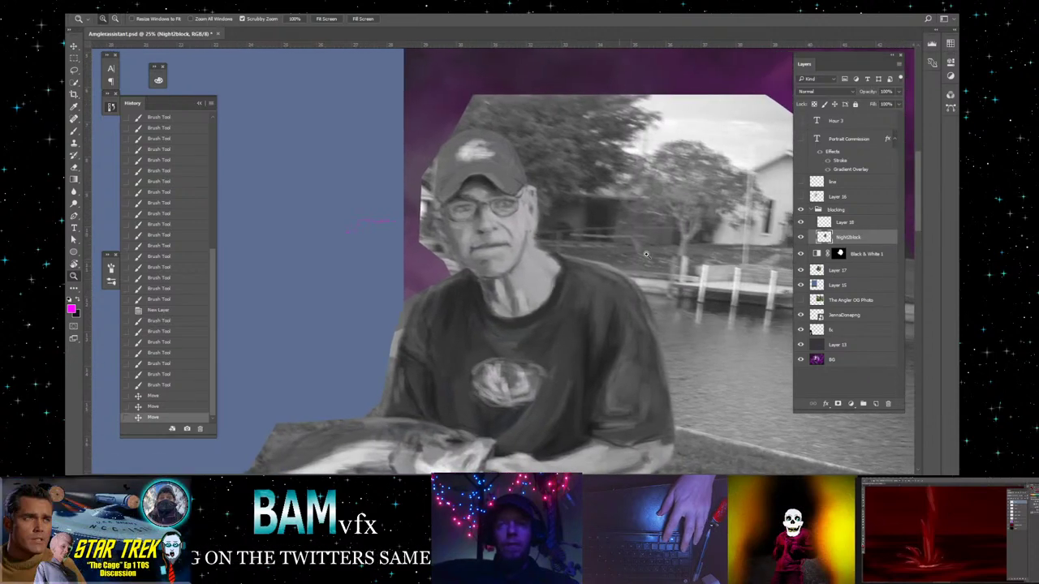
pyautogui.click(802, 236)
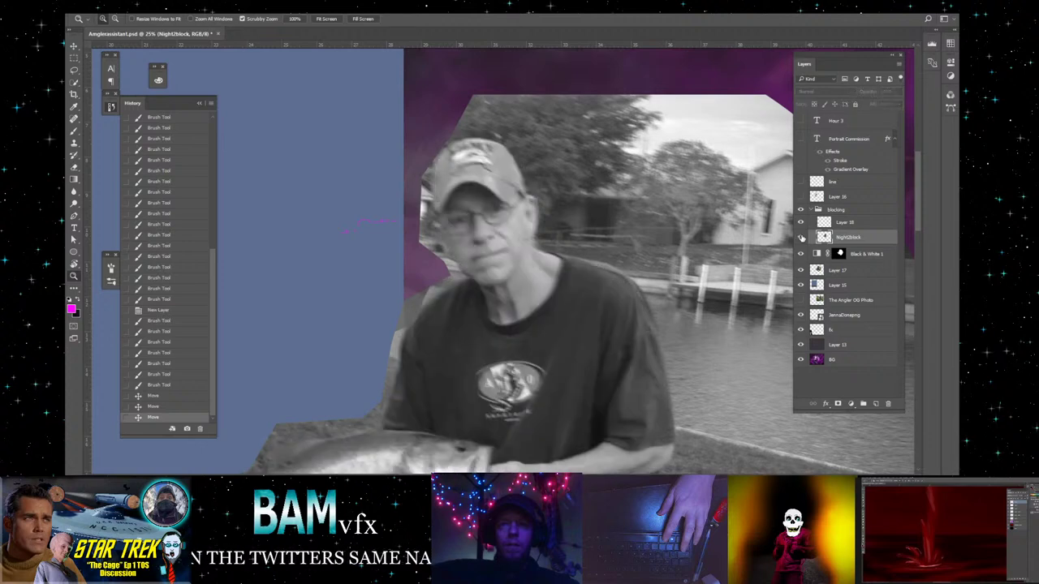
pyautogui.click(801, 236)
pyautogui.click(802, 236)
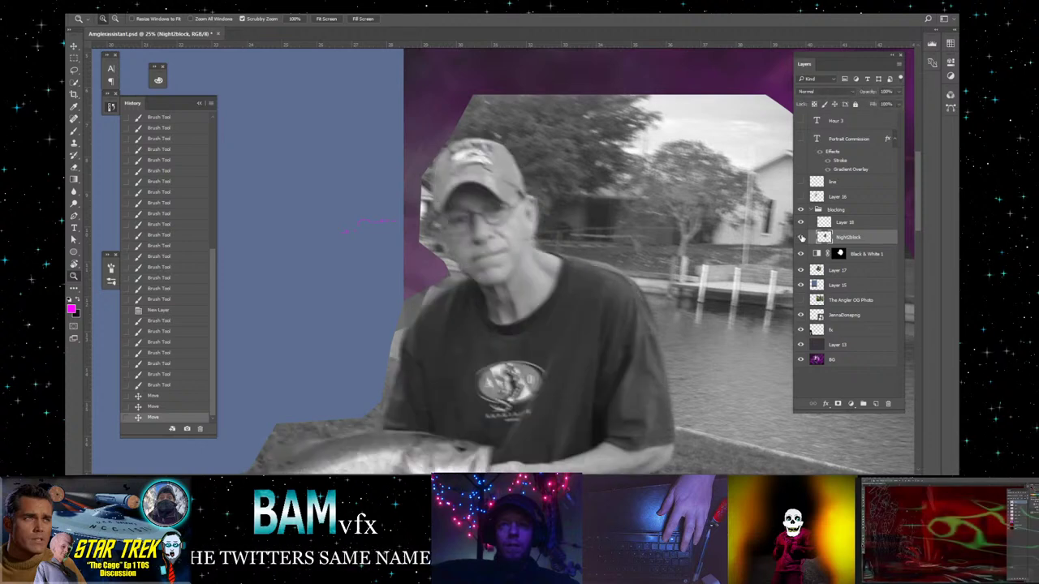
pyautogui.click(801, 236)
pyautogui.click(801, 236)
pyautogui.click(801, 236)
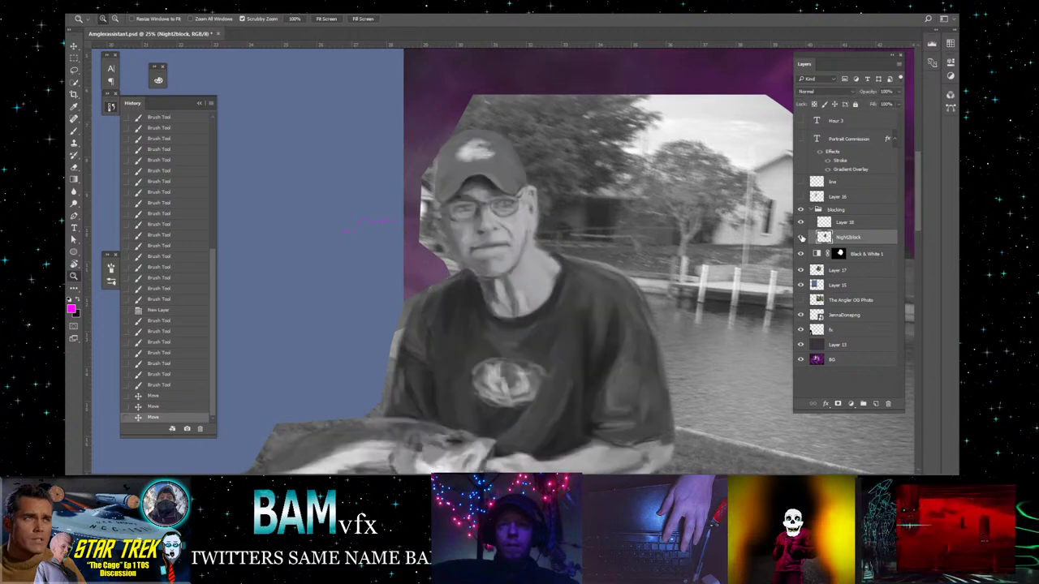
# - Lasso the painted head on the Night2block layer, rotate it about -5.8° with Free Transform, and deselect it
pyautogui.click(74, 71)
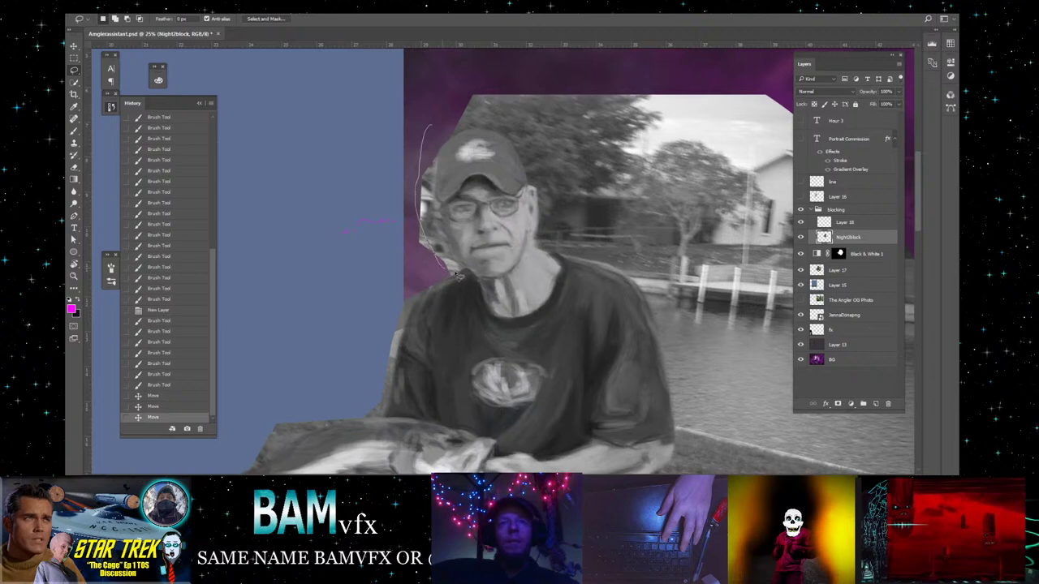
pyautogui.moveTo(458, 276)
pyautogui.mouseDown()
pyautogui.moveTo(514, 281)
pyautogui.moveTo(563, 225)
pyautogui.moveTo(553, 166)
pyautogui.moveTo(516, 129)
pyautogui.moveTo(430, 130)
pyautogui.mouseUp()
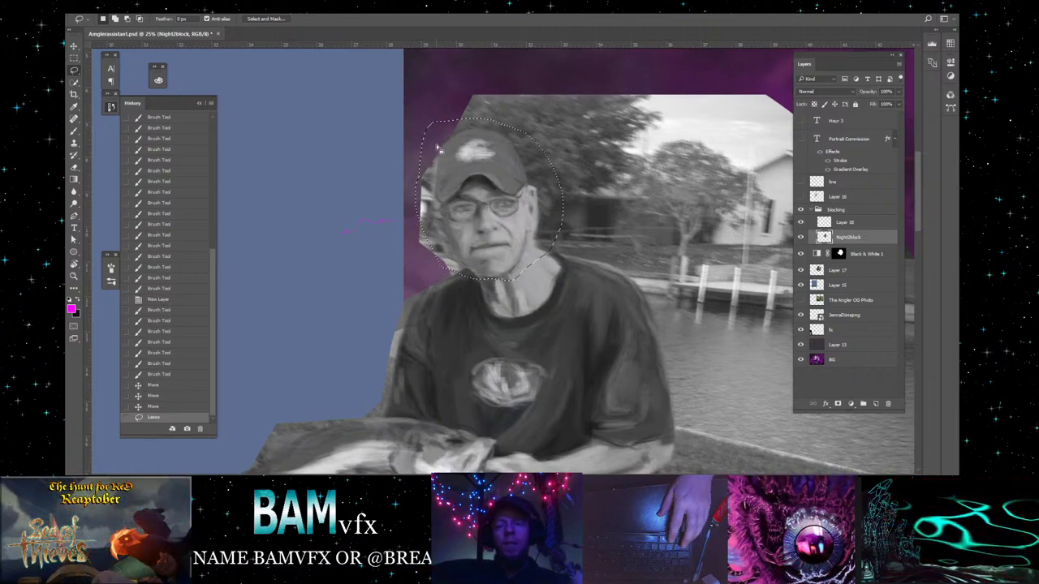
pyautogui.hotkey('ctrl', 't')
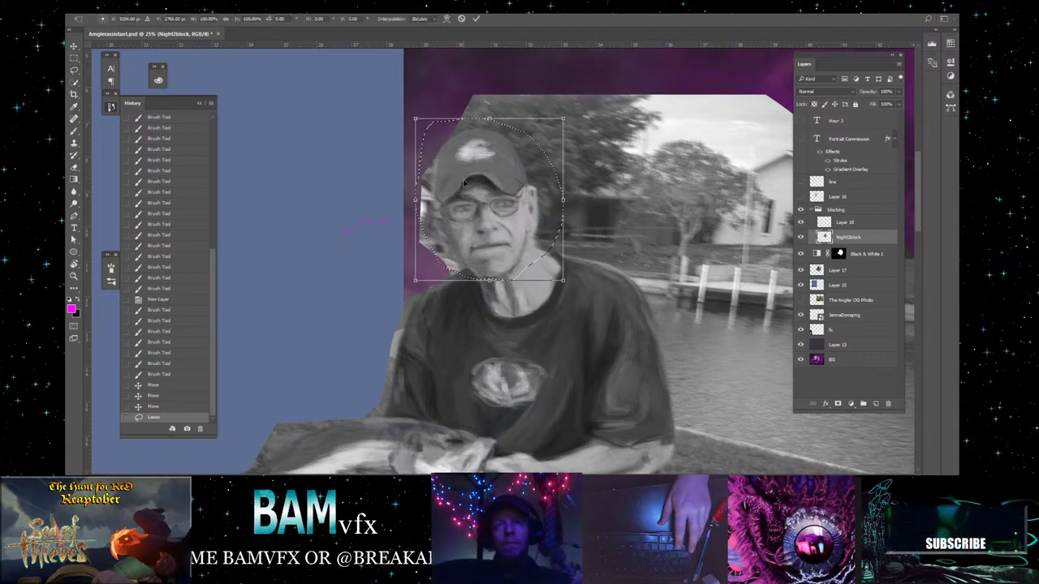
pyautogui.moveTo(491, 204); pyautogui.dragTo(503, 279)
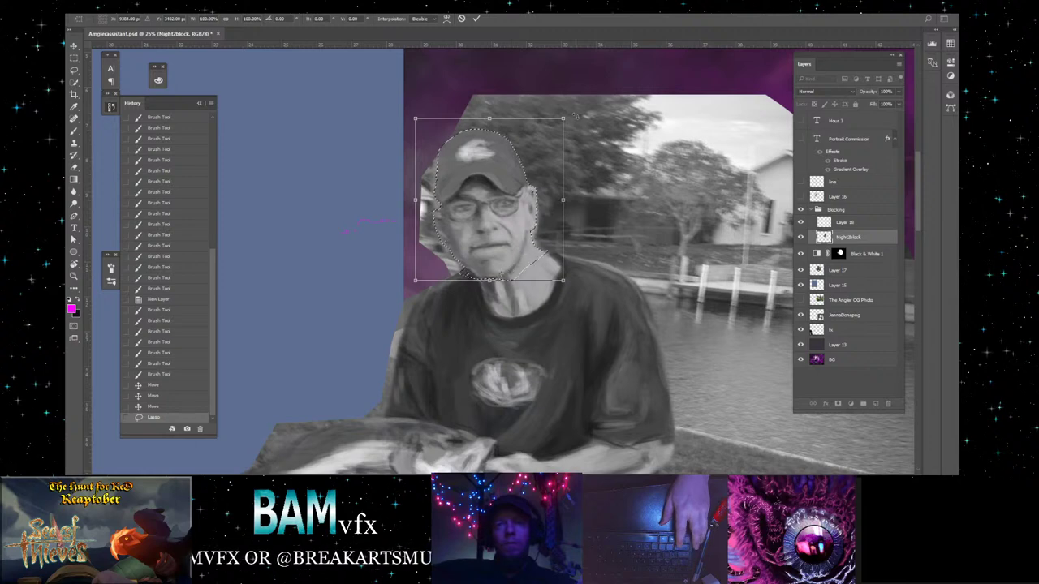
pyautogui.moveTo(575, 116); pyautogui.dragTo(559, 102)
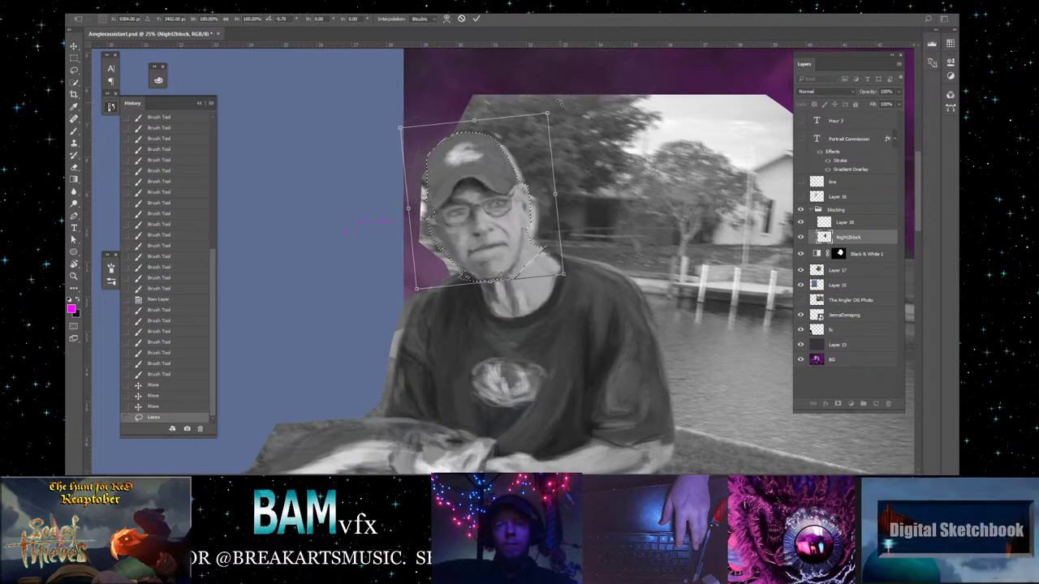
pyautogui.press('Return')
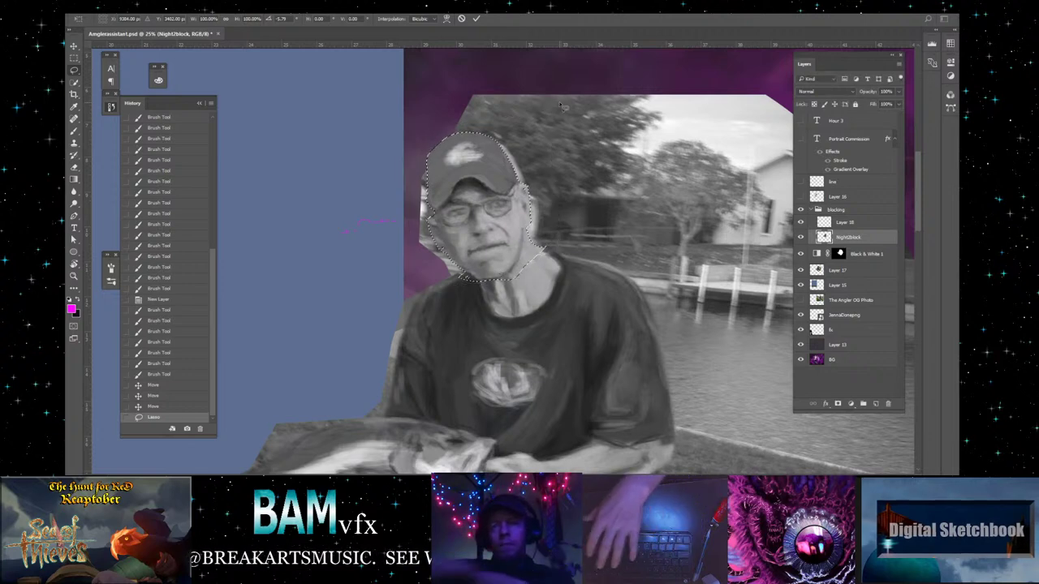
pyautogui.hotkey('ctrl', 'd')
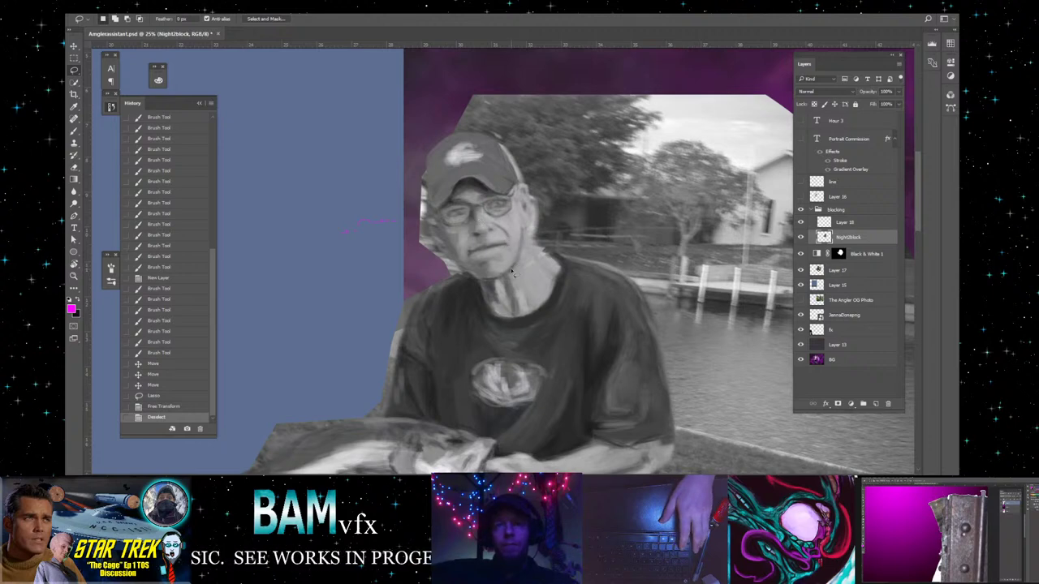
# - Move the Night2block painting slightly down and to the right over the photo, checking the alignment by toggling the layer's visibility
pyautogui.click(74, 46)
pyautogui.moveTo(505, 209)
pyautogui.mouseDown()
pyautogui.moveTo(517, 276)
pyautogui.moveTo(508, 224)
pyautogui.moveTo(504, 232)
pyautogui.mouseUp()
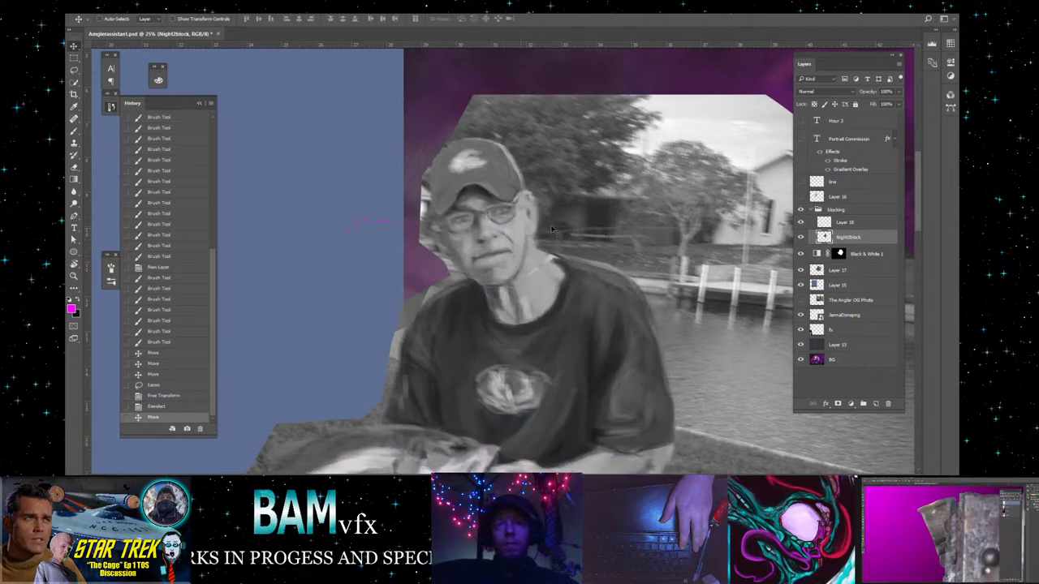
pyautogui.click(802, 237)
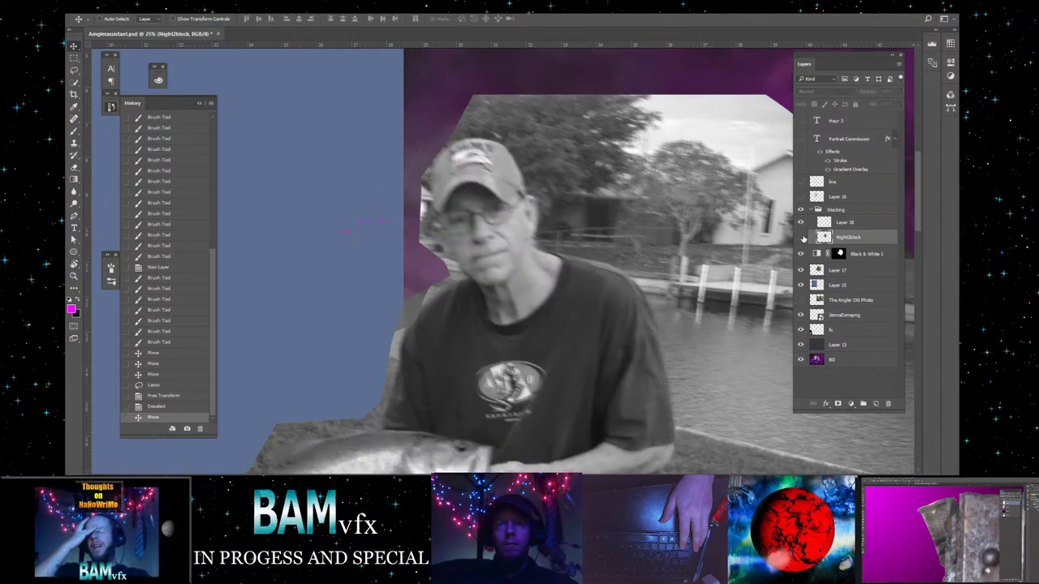
pyautogui.click(801, 237)
pyautogui.click(803, 237)
pyautogui.click(802, 237)
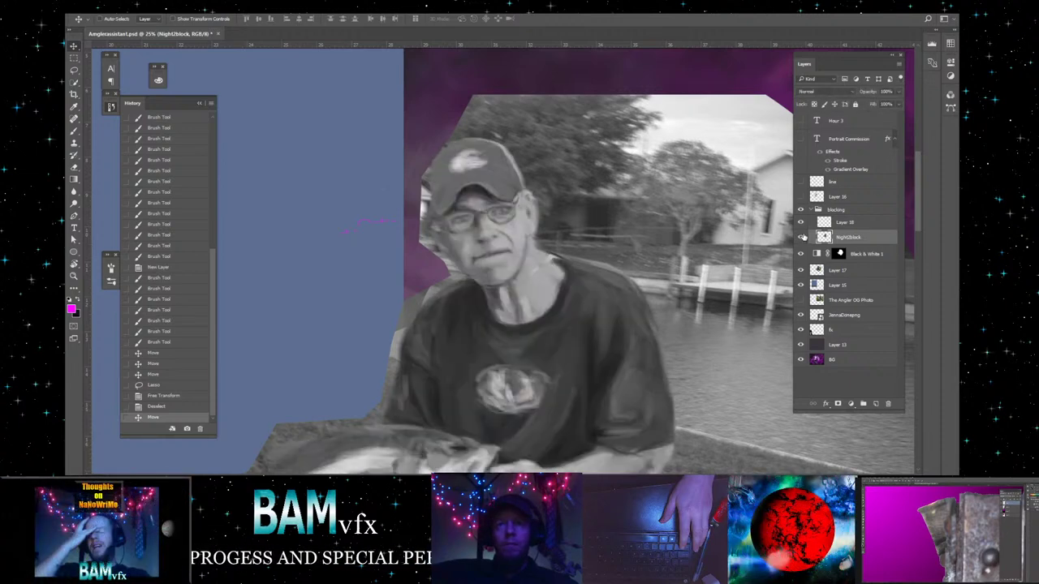
pyautogui.click(803, 237)
pyautogui.click(802, 236)
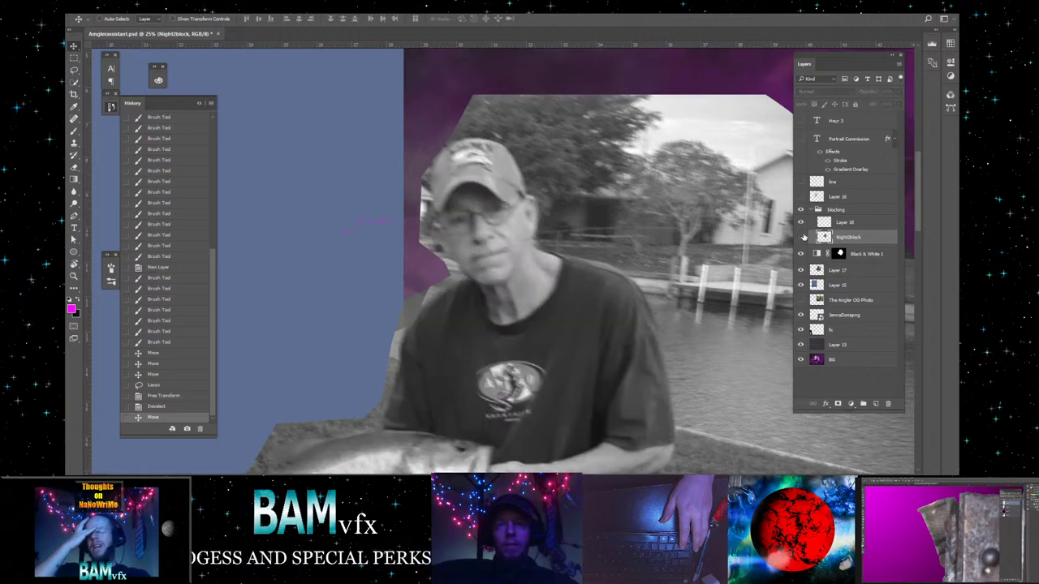
pyautogui.click(802, 236)
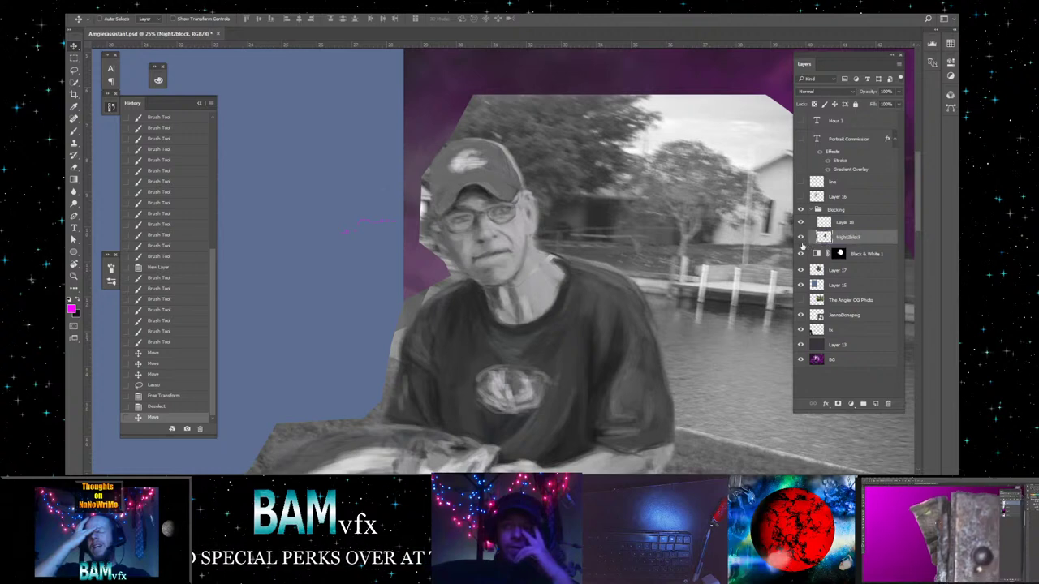
# - Compare the tilted painted head and facial features with the reference photo by repeatedly hiding and showing the Night2block layer
pyautogui.click(802, 237)
pyautogui.click(802, 236)
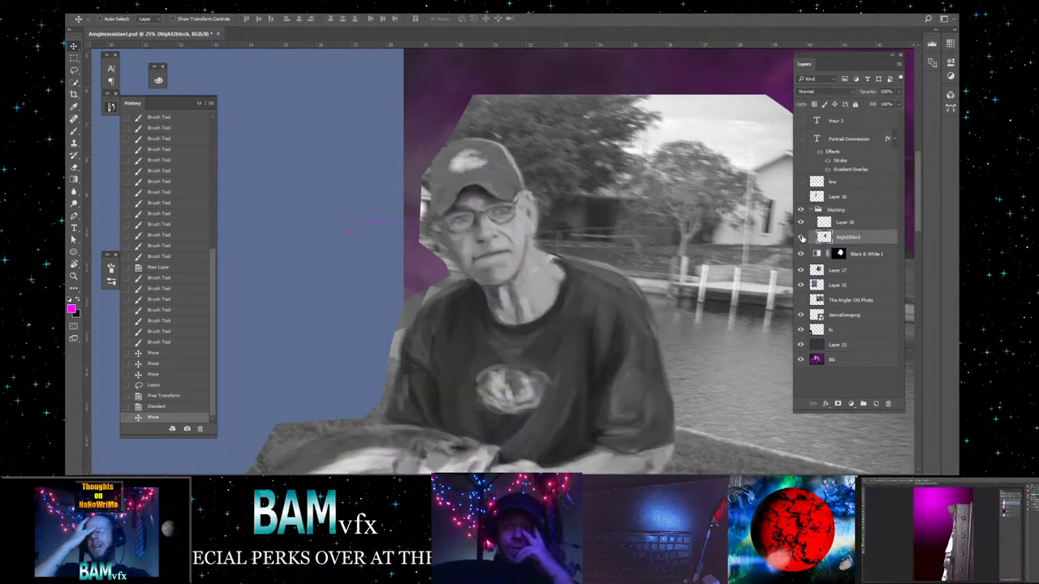
pyautogui.click(802, 236)
pyautogui.click(802, 236)
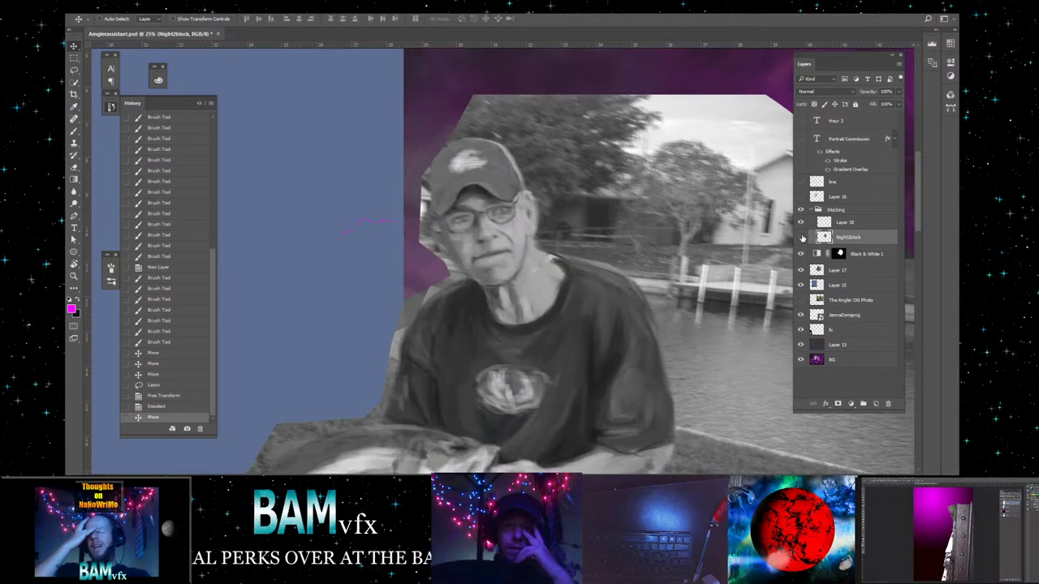
pyautogui.click(802, 236)
pyautogui.click(802, 236)
pyautogui.click(802, 236)
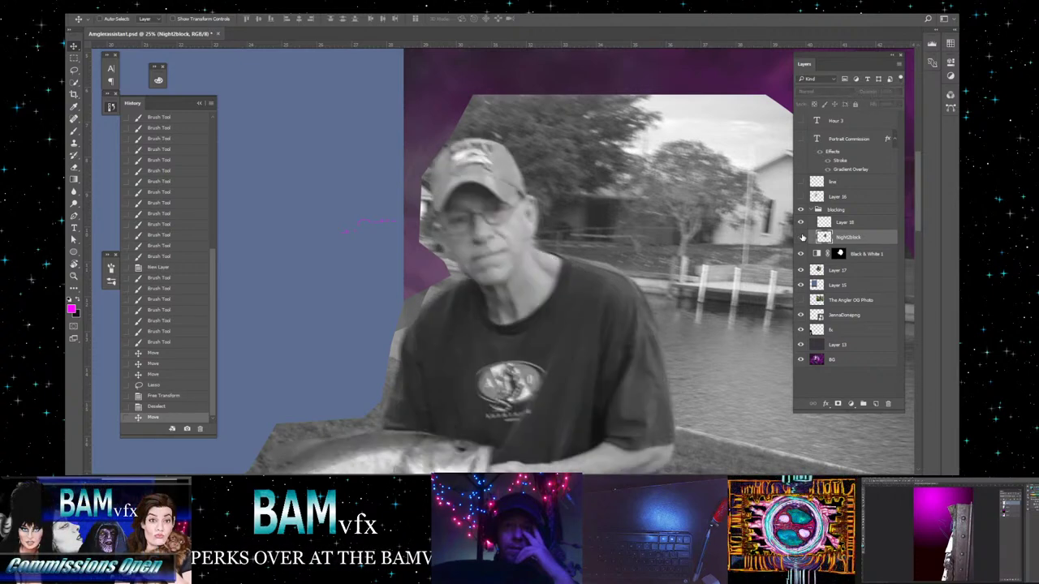
pyautogui.click(802, 236)
pyautogui.click(802, 236)
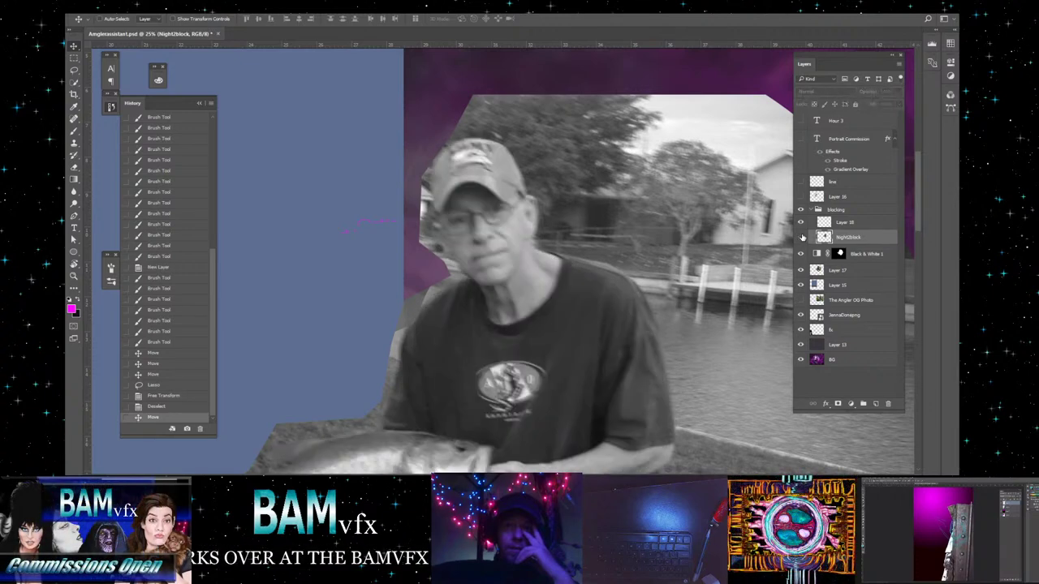
pyautogui.click(802, 236)
pyautogui.click(802, 236)
pyautogui.click(802, 236)
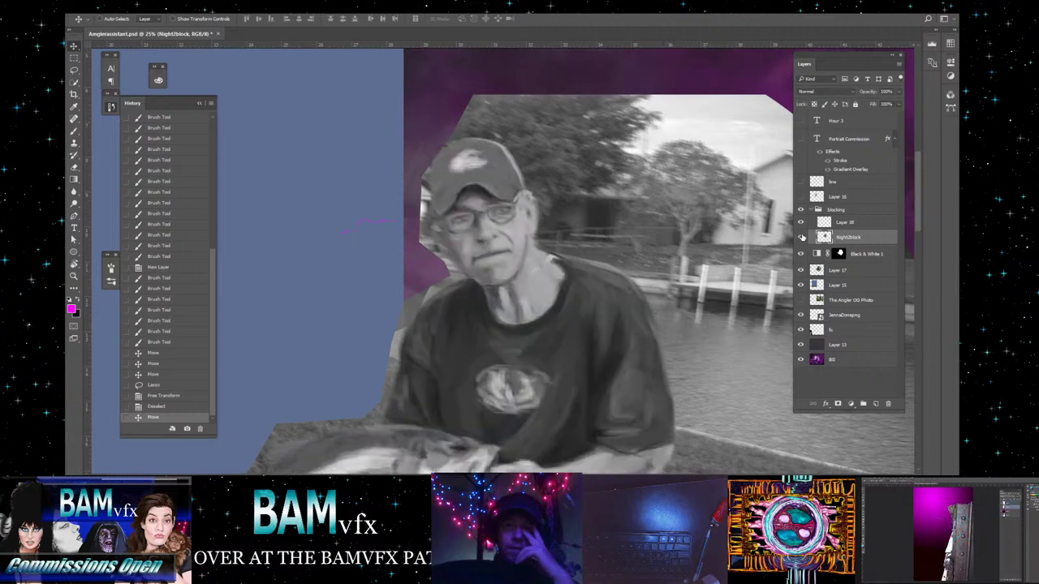
pyautogui.click(802, 236)
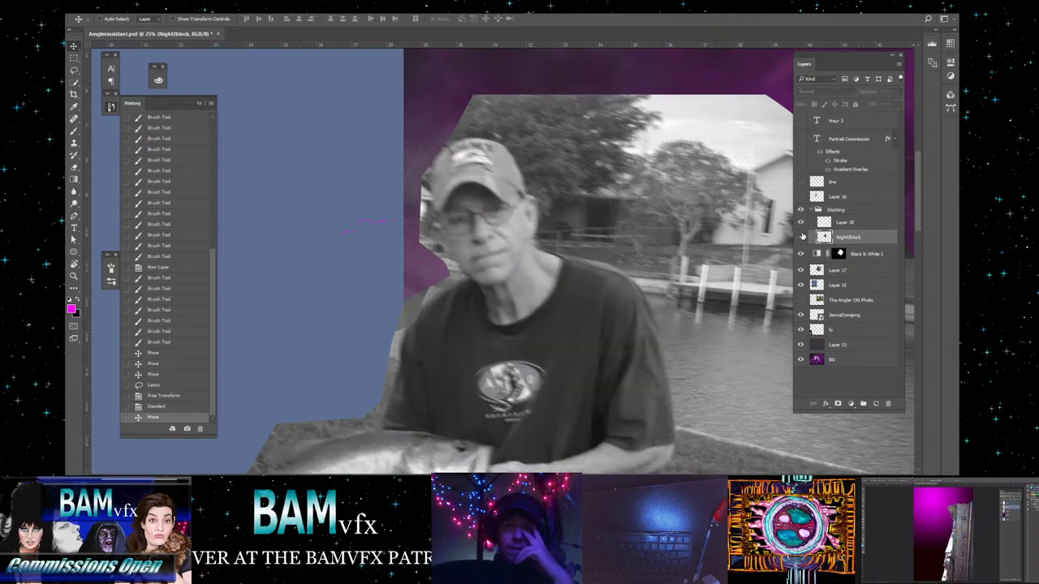
pyautogui.click(802, 236)
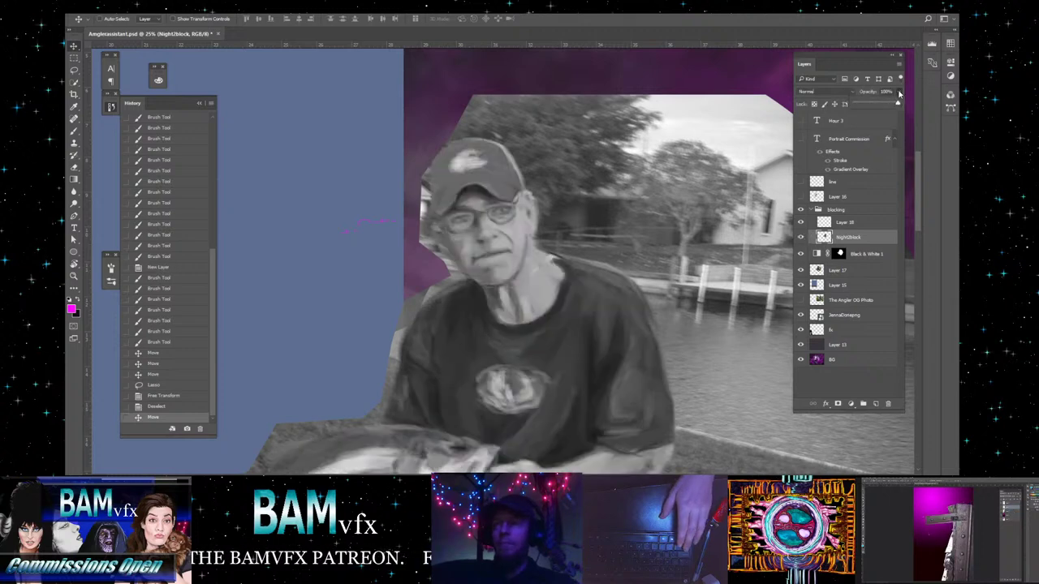
# - Lower the Night2block layer's opacity to 23% so the reference face shows through the painting
pyautogui.click(875, 104)
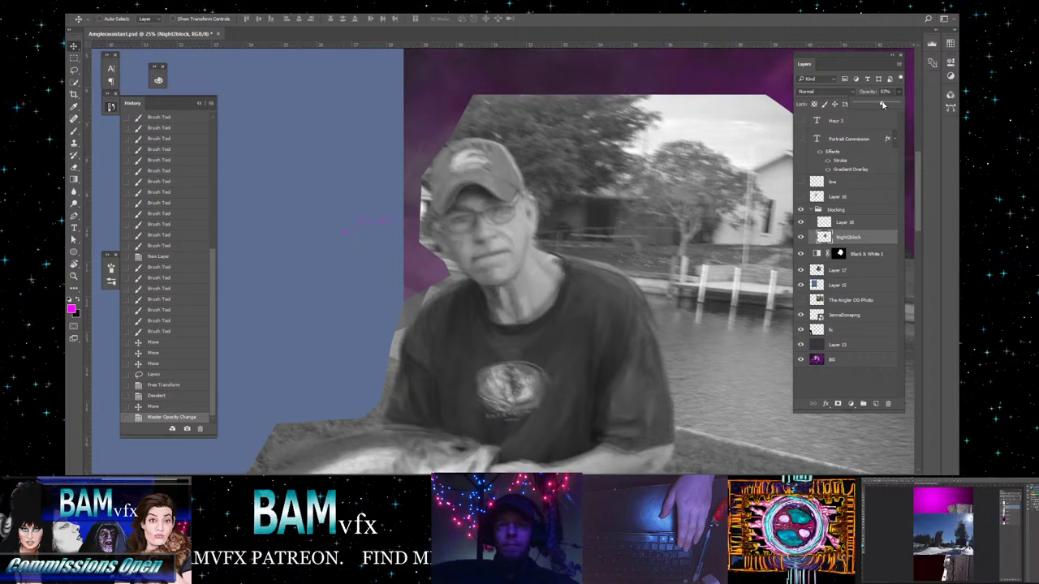
pyautogui.click(74, 276)
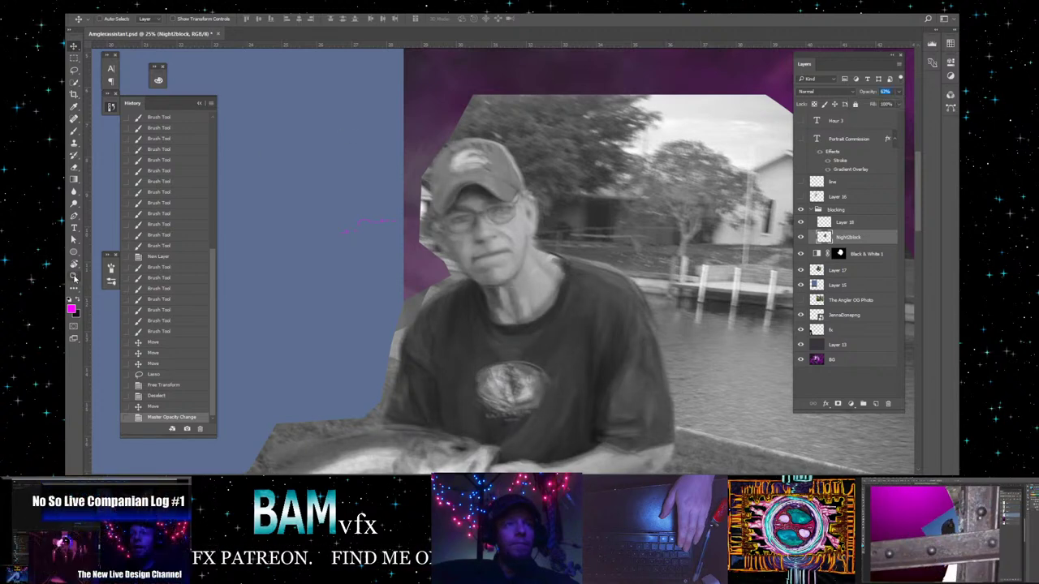
pyautogui.click(494, 230)
pyautogui.click(493, 229)
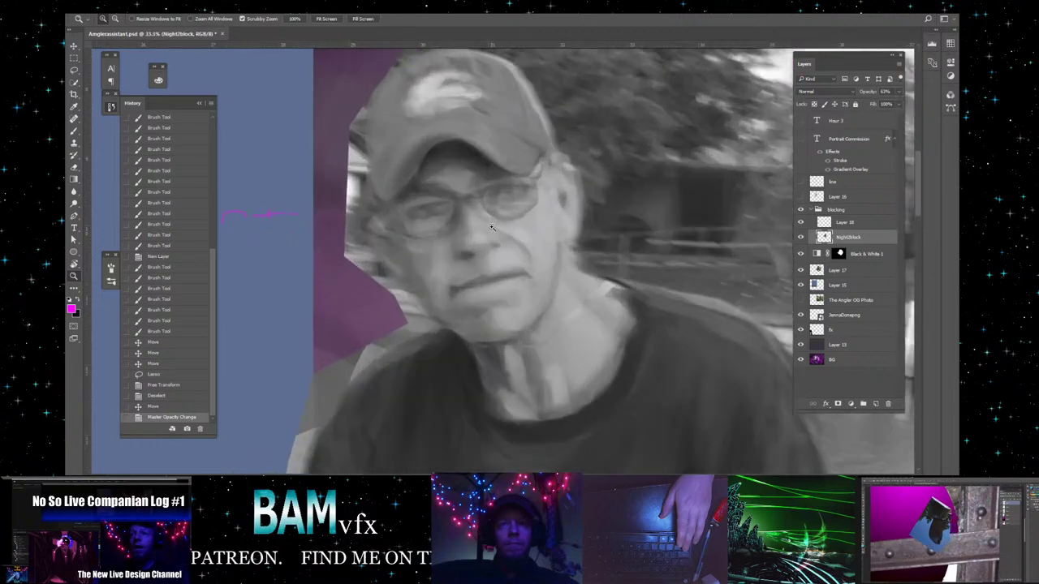
pyautogui.scroll(2, 459, 237)
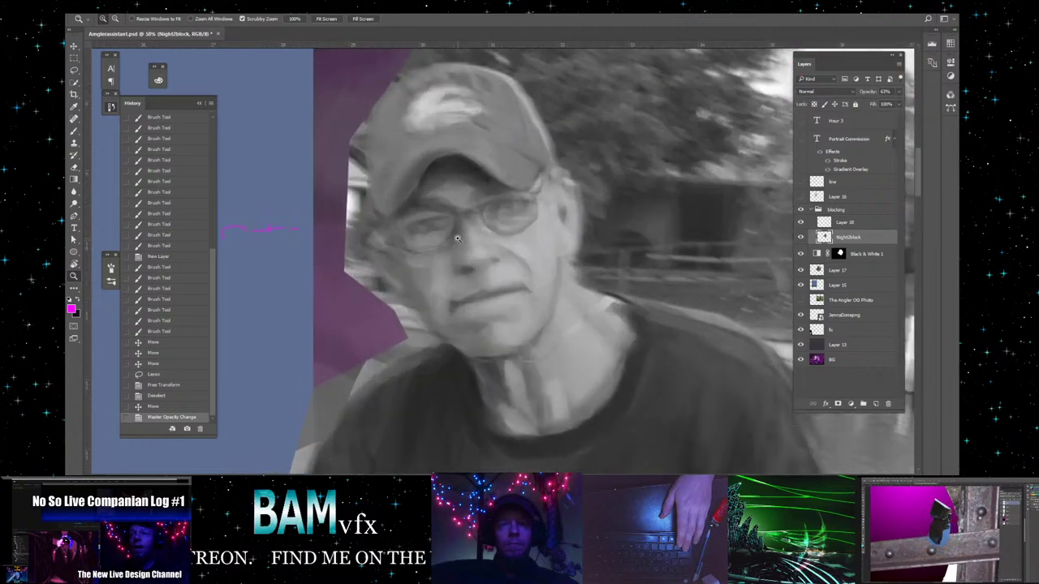
pyautogui.scroll(1, 457, 238)
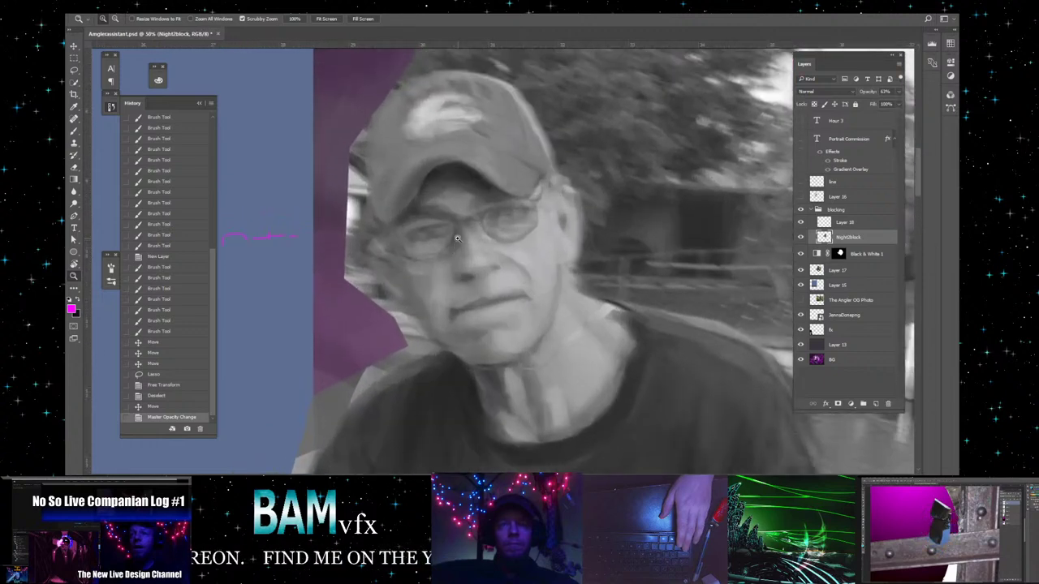
pyautogui.click(899, 94)
pyautogui.click(865, 104)
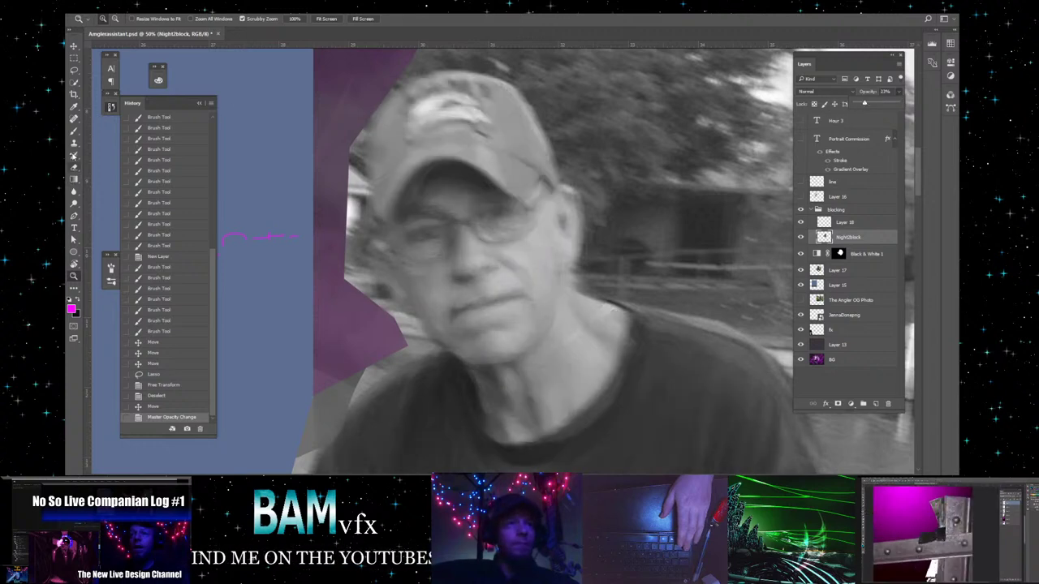
# - Brush magenta guide marks over both eyes on the Night2block layer and trace the glasses lens nearest the visible ear
pyautogui.click(74, 131)
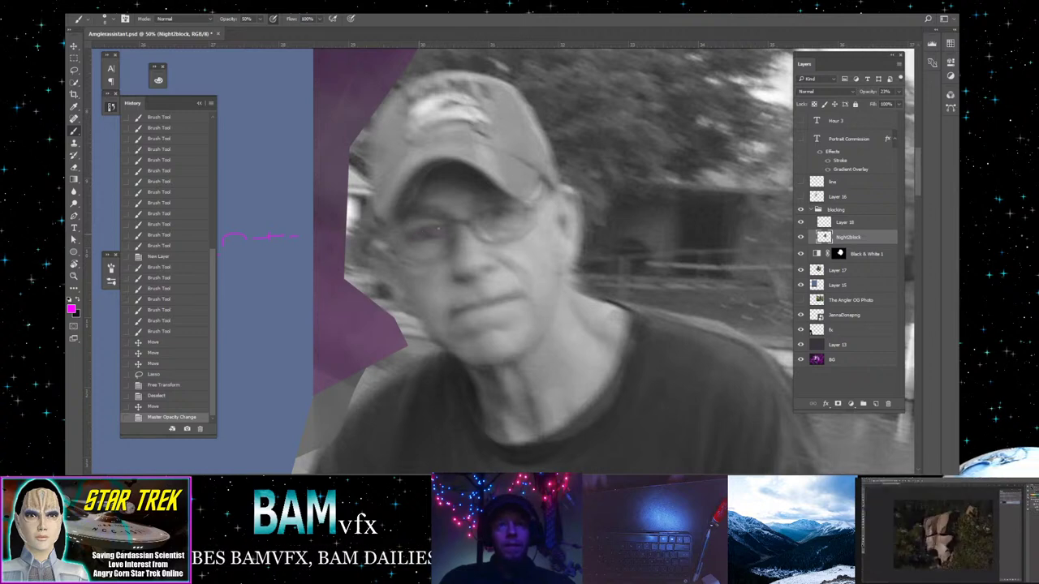
pyautogui.moveTo(414, 235); pyautogui.dragTo(439, 234)
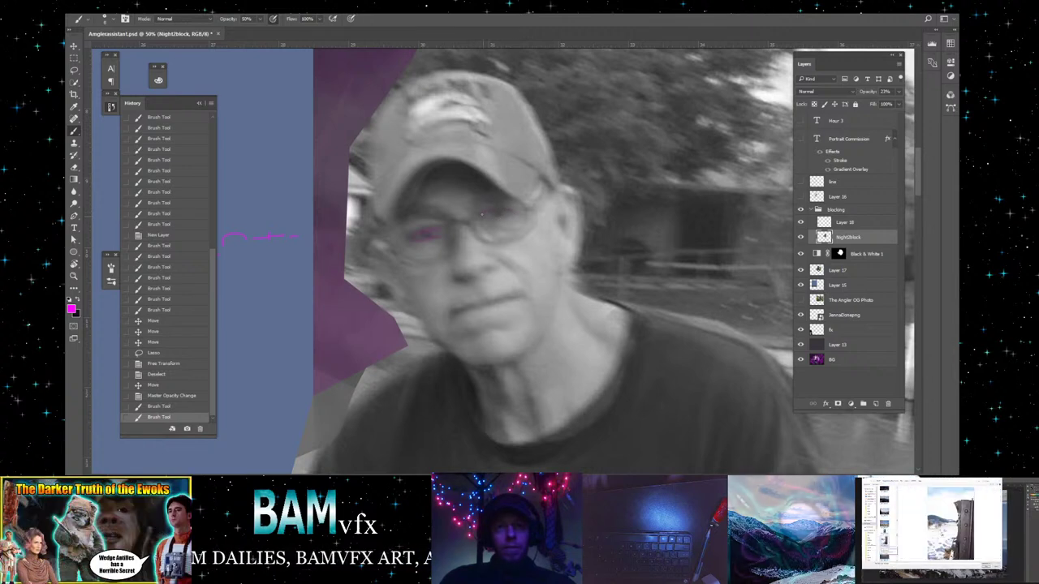
pyautogui.press('0')
pyautogui.click(542, 219)
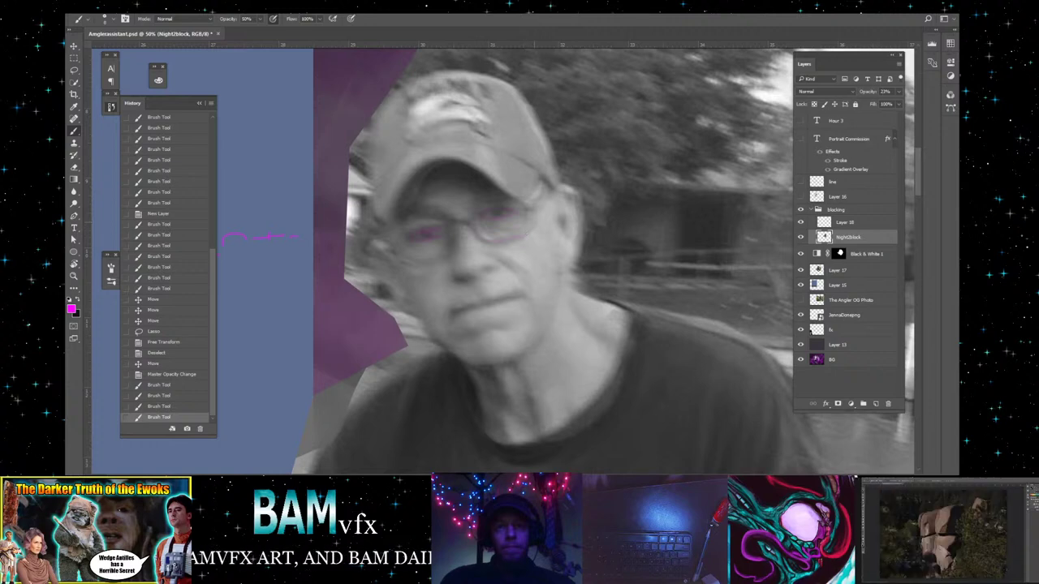
pyautogui.click(470, 221)
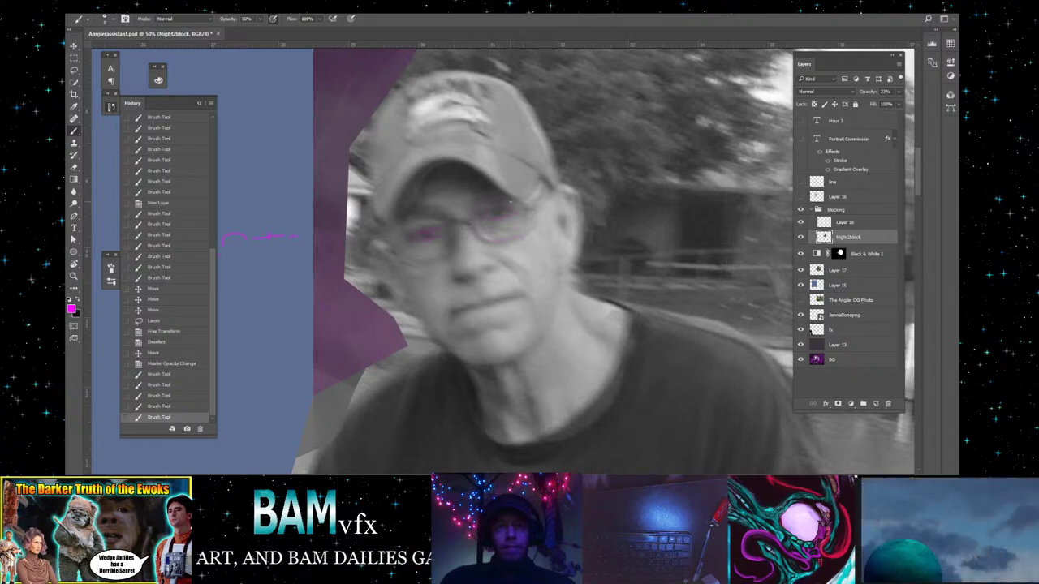
pyautogui.click(487, 213)
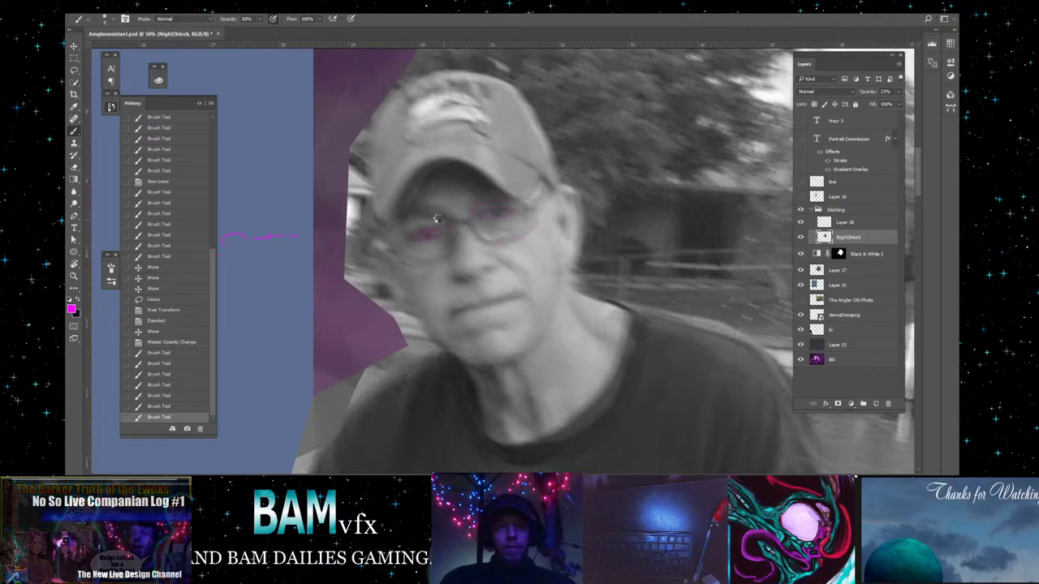
# - Trace the glasses' bridge and the rim of the other lens in magenta with short brush strokes, following the reference photo
pyautogui.click(434, 217)
pyautogui.click(434, 218)
pyautogui.click(443, 223)
pyautogui.click(449, 228)
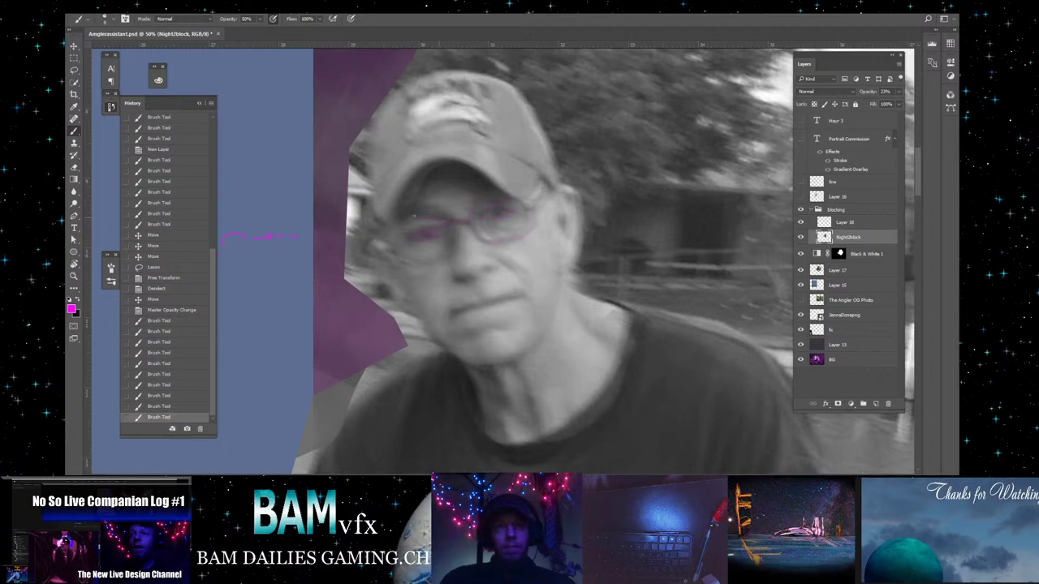
pyautogui.click(455, 229)
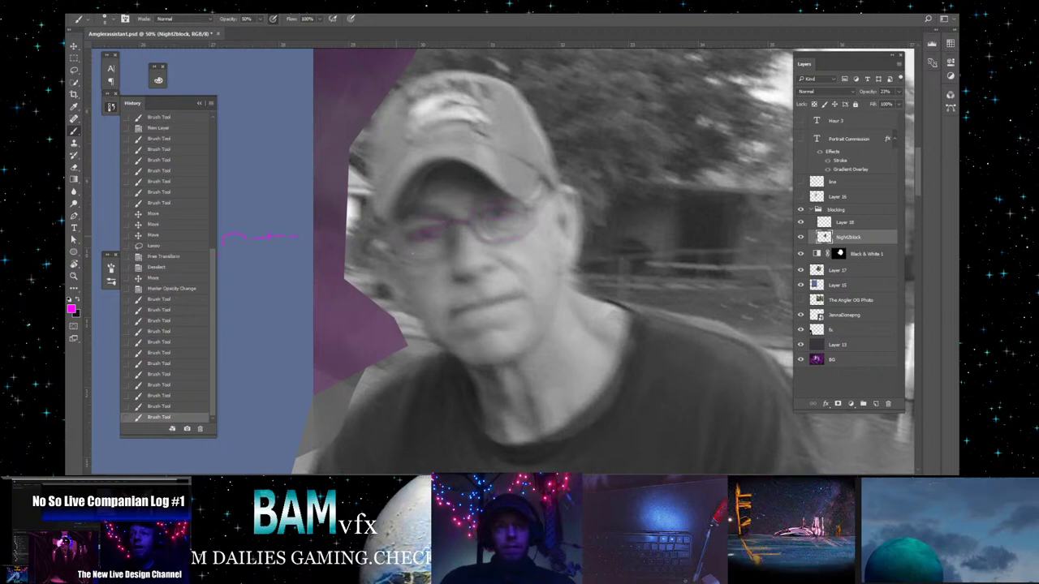
pyautogui.click(462, 232)
pyautogui.click(470, 236)
pyautogui.click(422, 248)
pyautogui.click(426, 249)
pyautogui.click(430, 251)
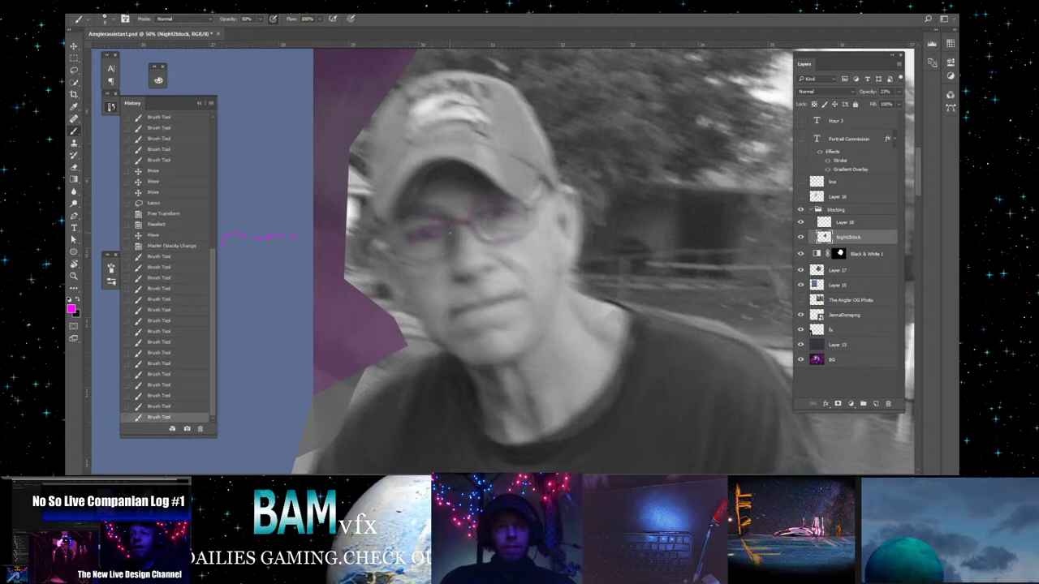
pyautogui.click(434, 252)
pyautogui.click(427, 252)
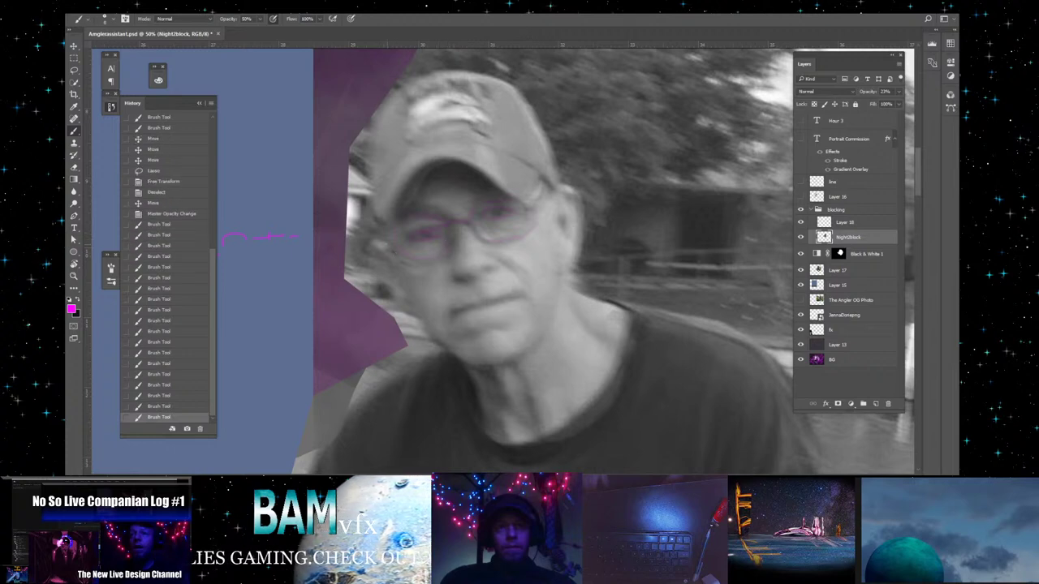
pyautogui.click(420, 253)
pyautogui.click(453, 244)
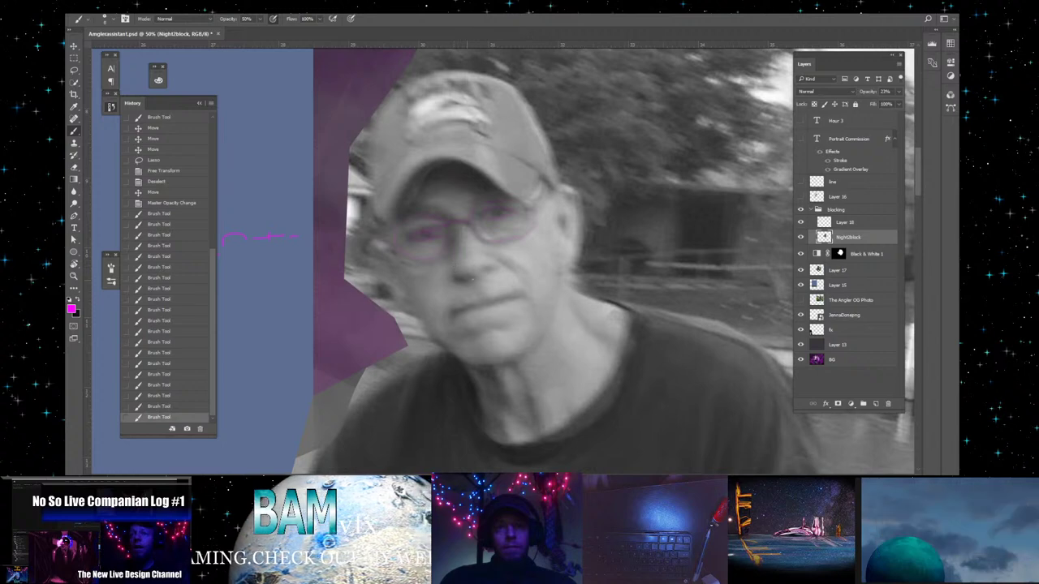
# - Mark the base of the nose and the cheek crease beside it in magenta with short strokes, following the reference photo
pyautogui.click(461, 276)
pyautogui.click(501, 261)
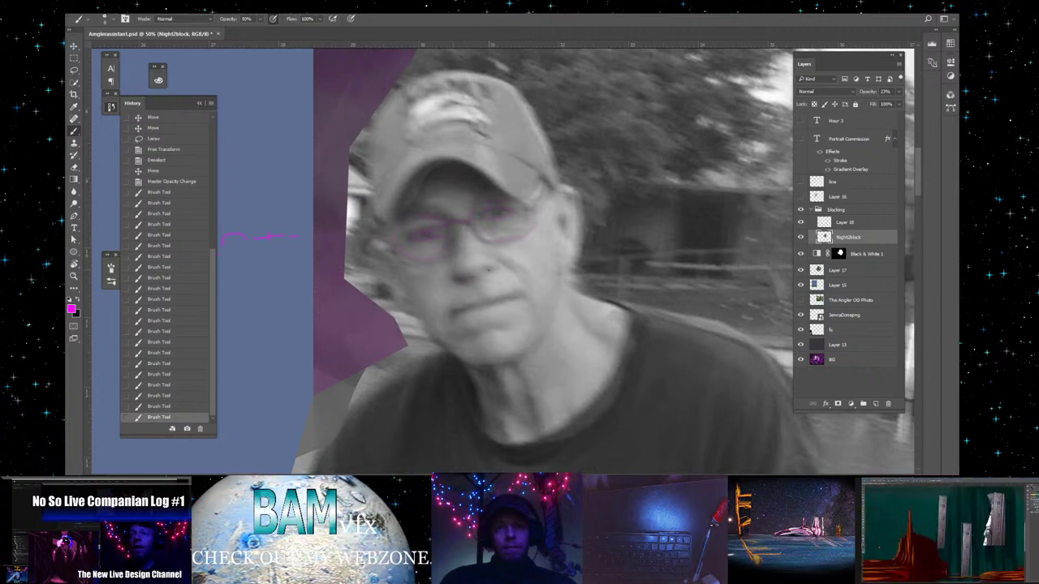
pyautogui.click(487, 268)
pyautogui.click(486, 269)
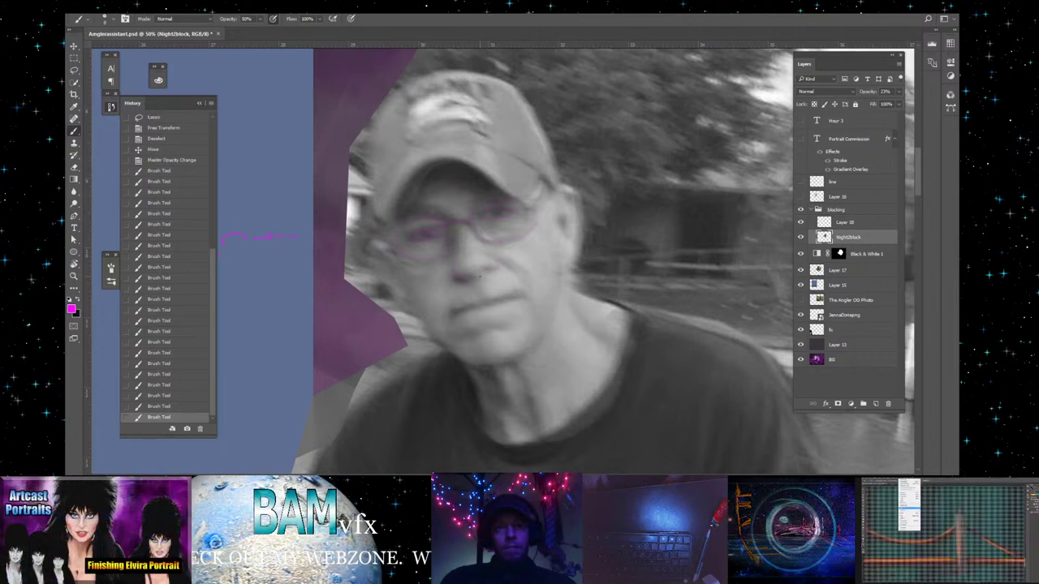
pyautogui.click(486, 270)
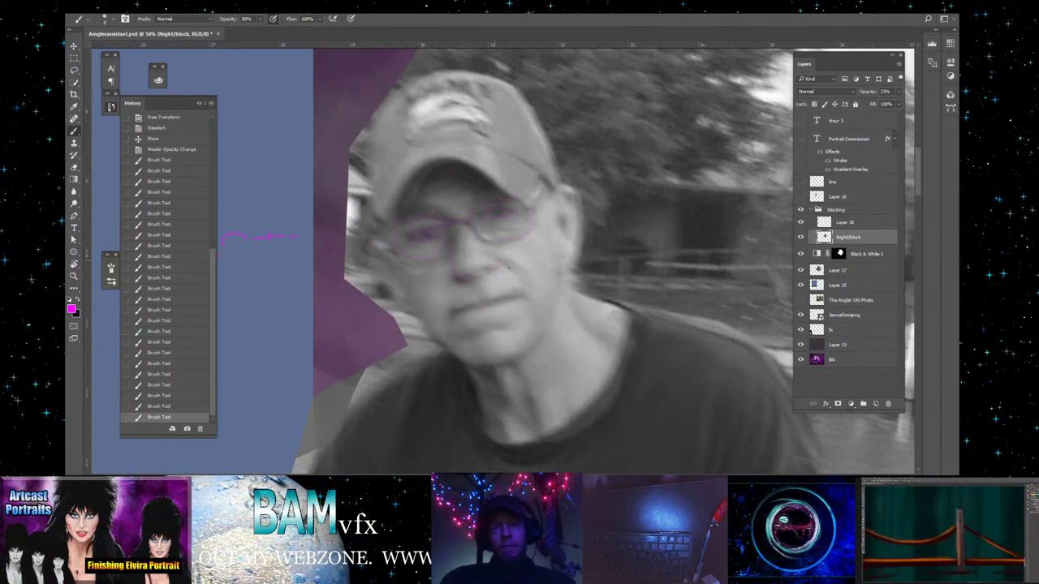
pyautogui.click(486, 269)
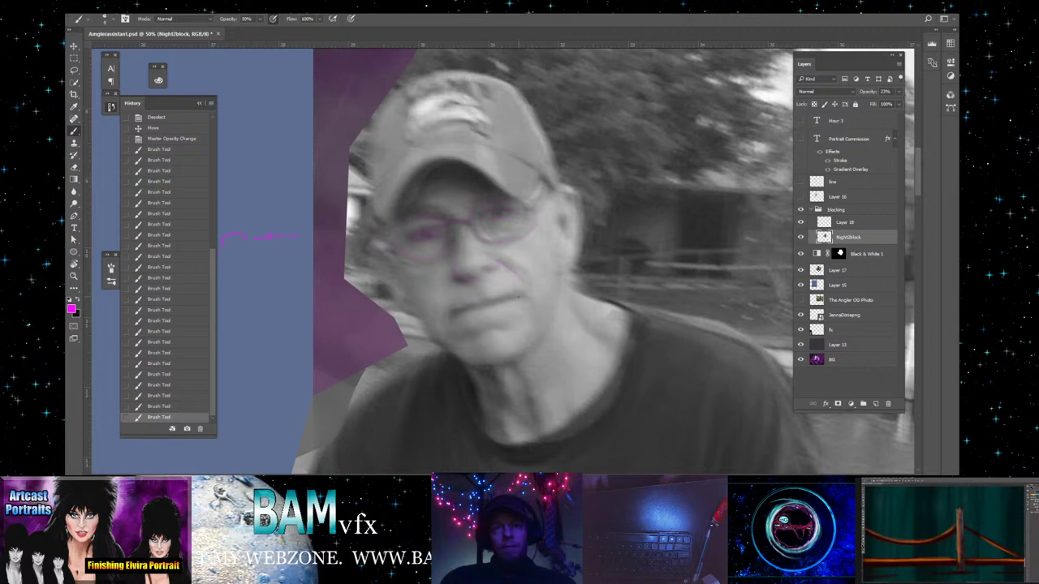
pyautogui.click(495, 272)
# - Trace the mouth, jaw, ears, cap, neck and shirt collar in magenta over the reference photo
pyautogui.click(467, 308)
pyautogui.click(467, 309)
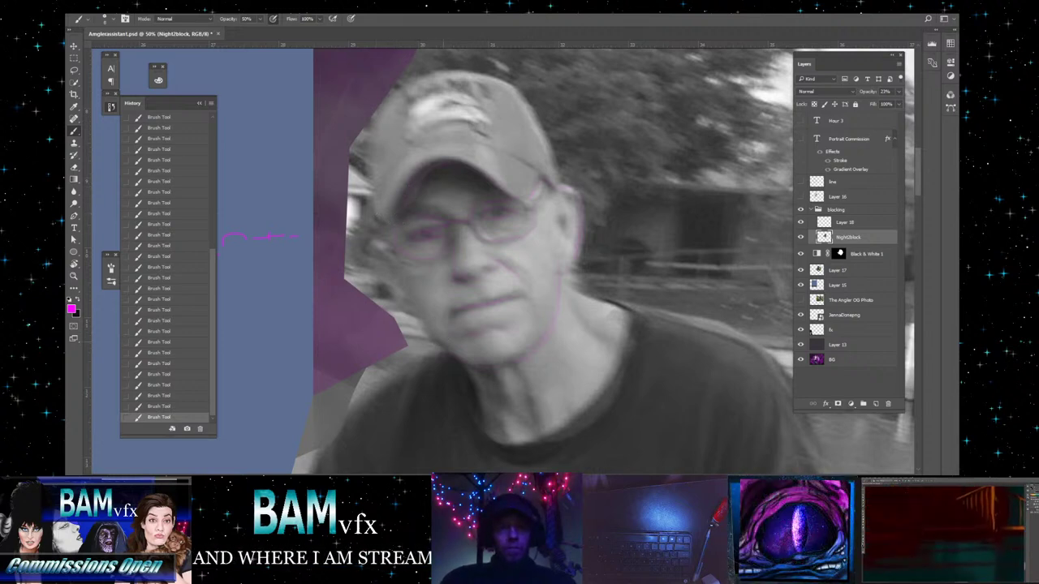
pyautogui.rightClick(446, 347)
pyautogui.press('Escape')
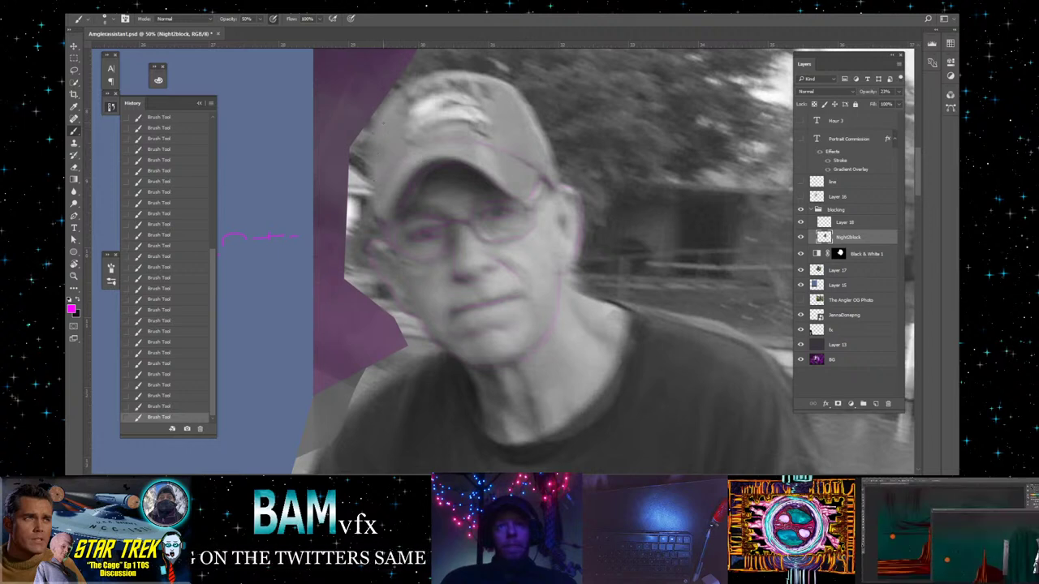
pyautogui.rightClick(377, 151)
pyautogui.press('Escape')
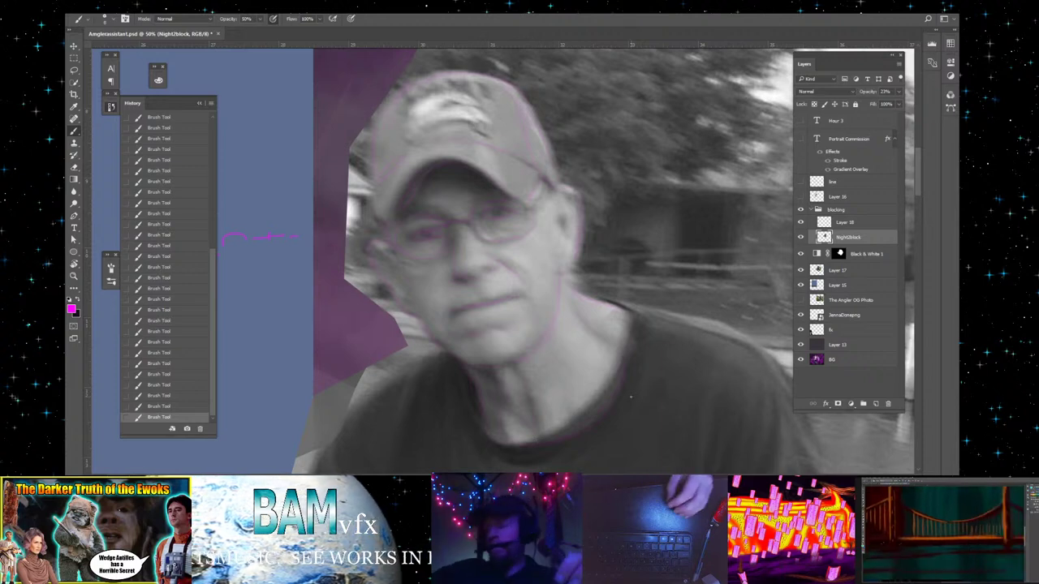
# - Move the Night2block layer off the reference photo onto the blue area beside it and restore its opacity to 100%
pyautogui.click(74, 278)
pyautogui.click(74, 276)
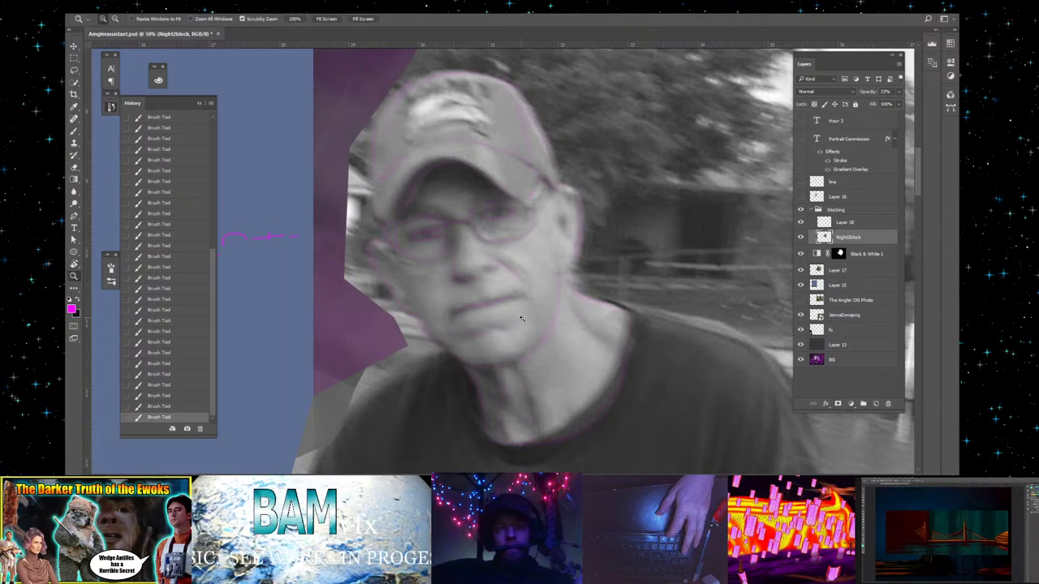
pyautogui.moveTo(513, 319); pyautogui.dragTo(520, 319)
pyautogui.keyDown('alt'); pyautogui.click(520, 319); pyautogui.keyUp('alt')
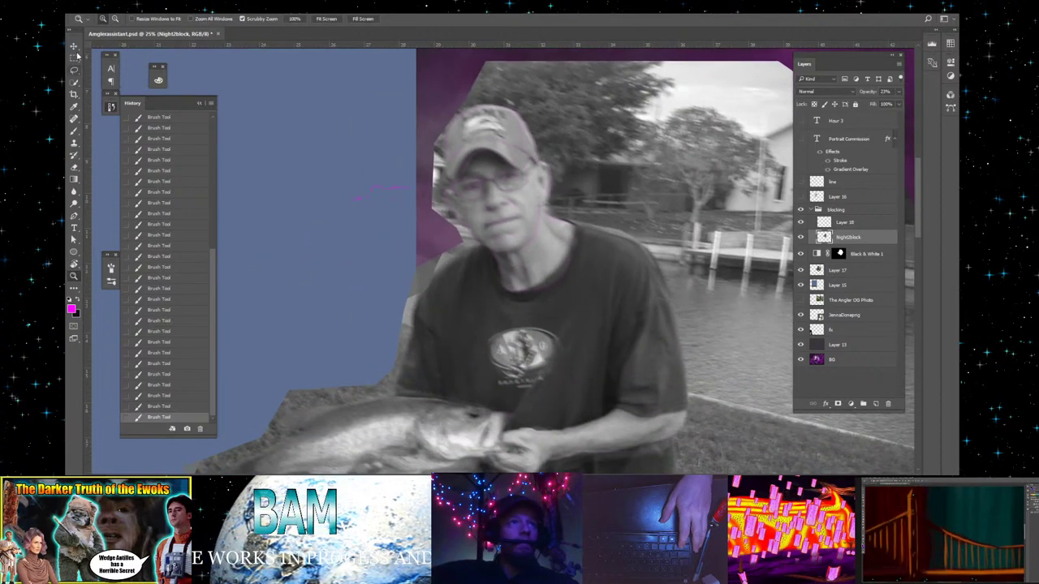
pyautogui.press('v')
pyautogui.moveTo(558, 399); pyautogui.dragTo(430, 409)
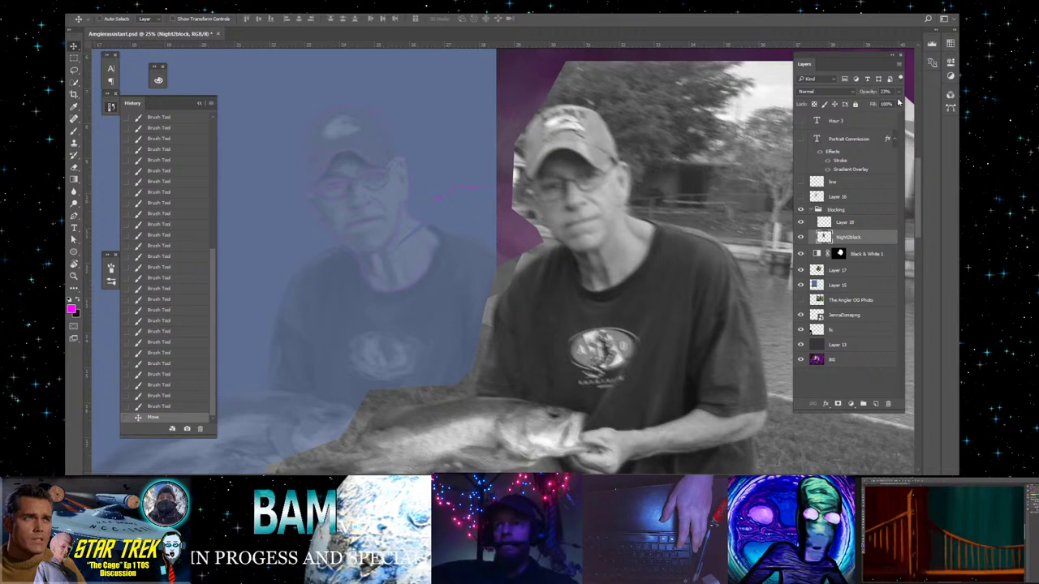
pyautogui.moveTo(865, 106); pyautogui.dragTo(901, 105)
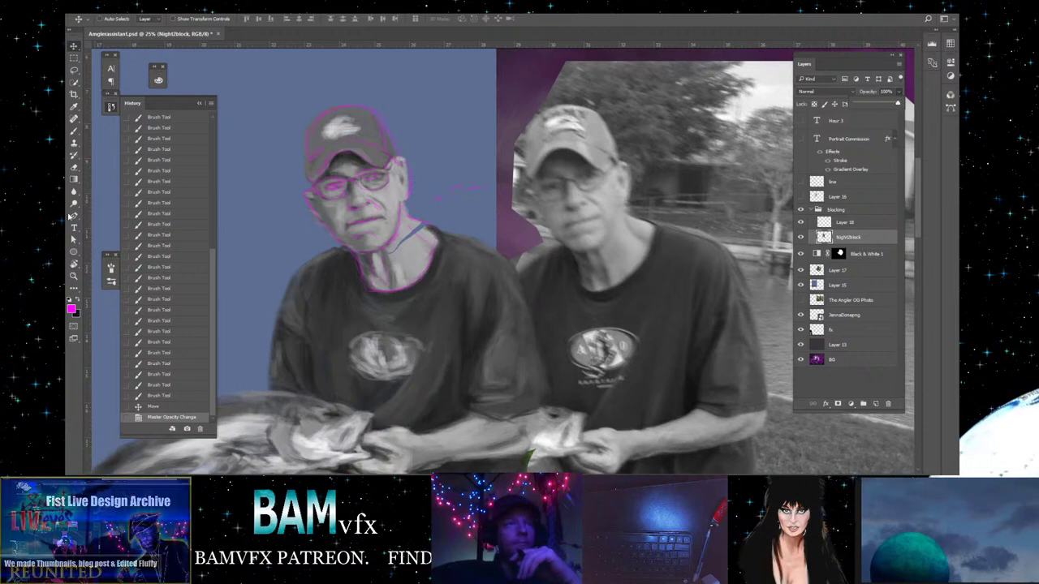
# - Shift the painted figure closer to the reference head for side-by-side comparison and hide Layer 18
pyautogui.press('z')
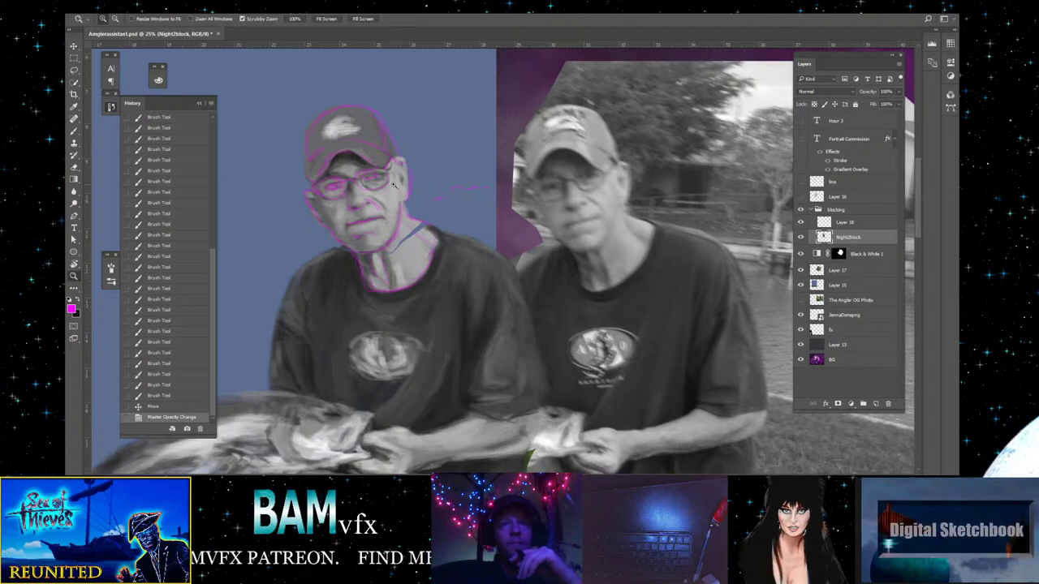
pyautogui.click(382, 193)
pyautogui.click(333, 214)
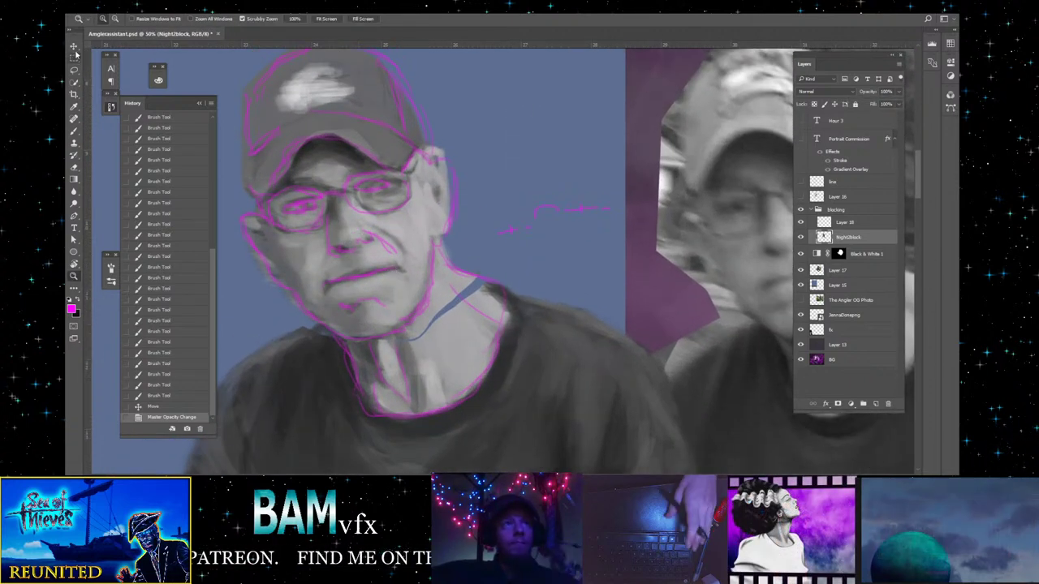
pyautogui.click(73, 47)
pyautogui.moveTo(467, 349); pyautogui.dragTo(604, 354)
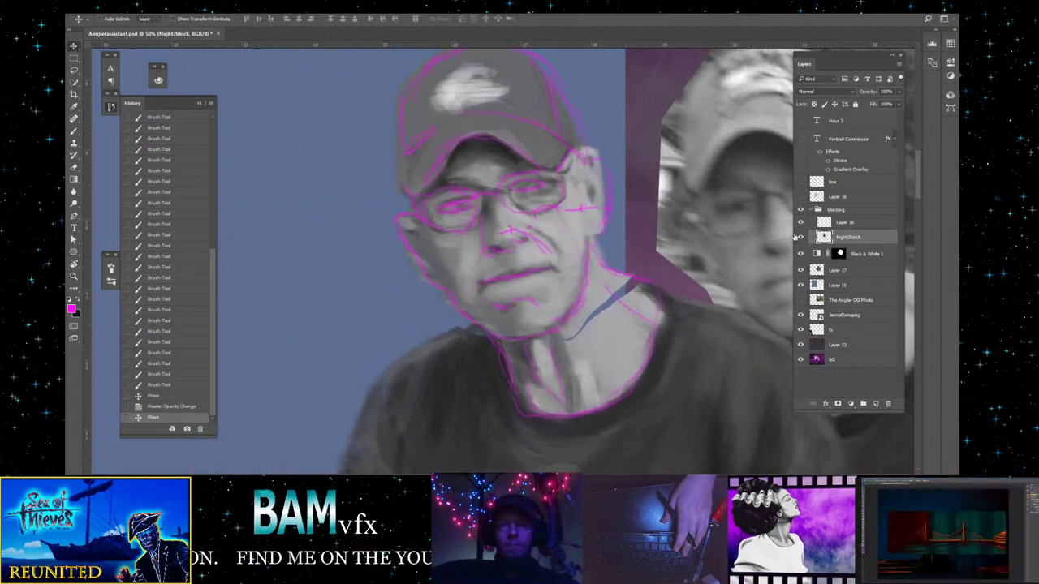
pyautogui.moveTo(622, 318); pyautogui.dragTo(638, 318)
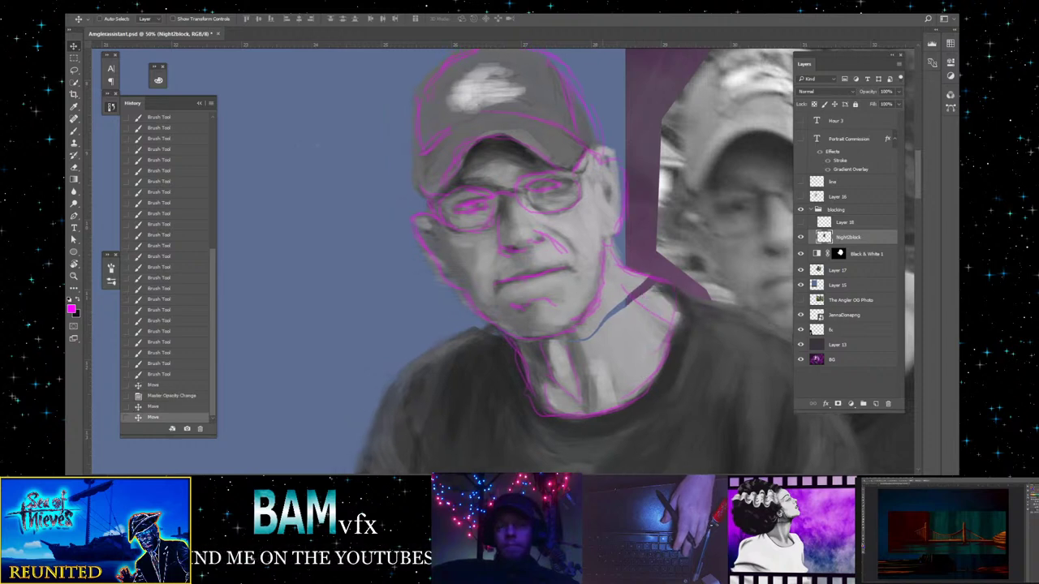
pyautogui.hscroll(5, 454, 260)
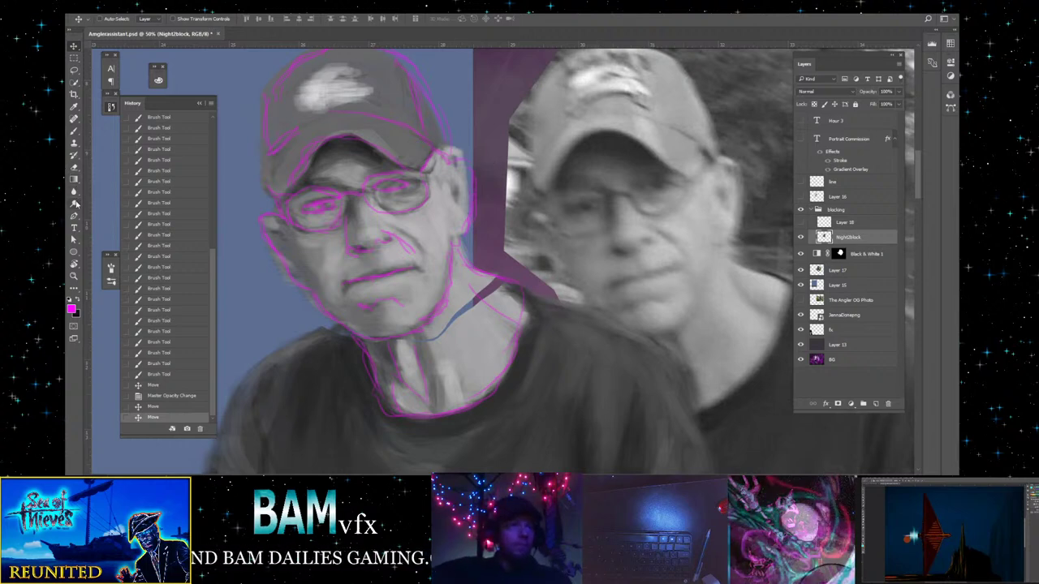
# - Erase the paint spilling outside the magenta outline along the far cheek, jaw and cap edge
pyautogui.click(77, 171)
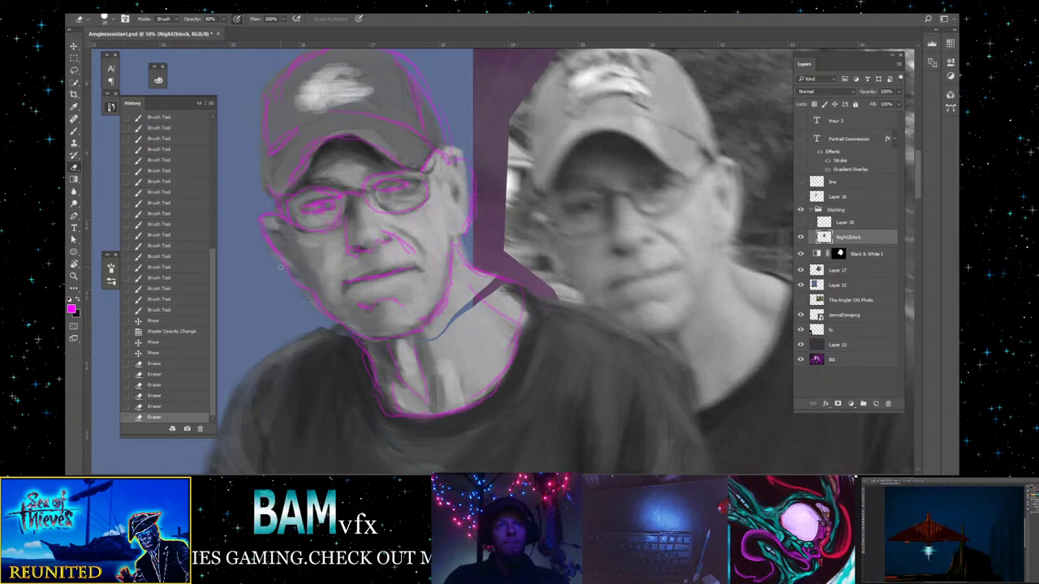
pyautogui.click(280, 267)
pyautogui.click(277, 264)
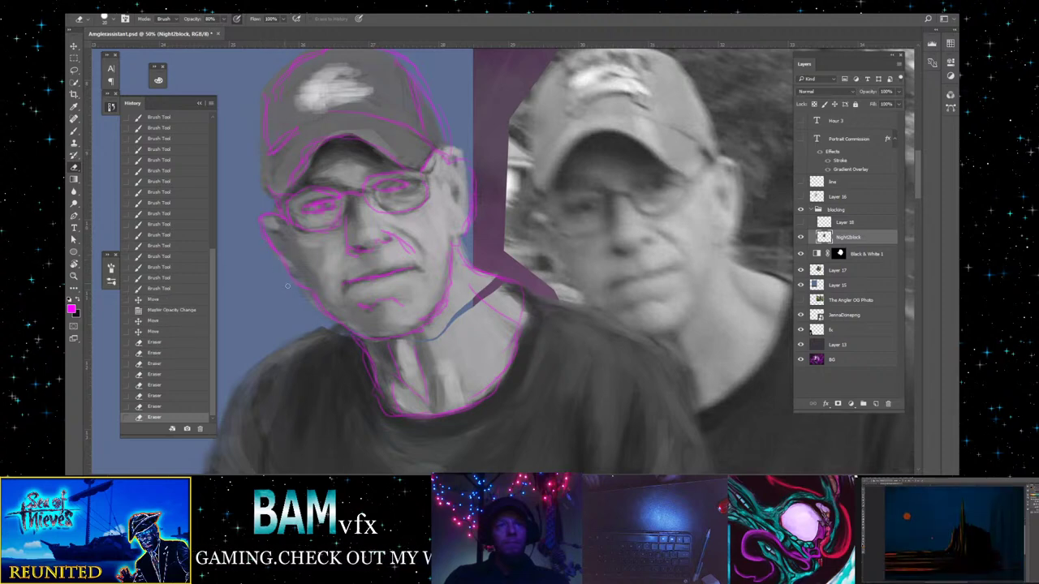
pyautogui.click(288, 293)
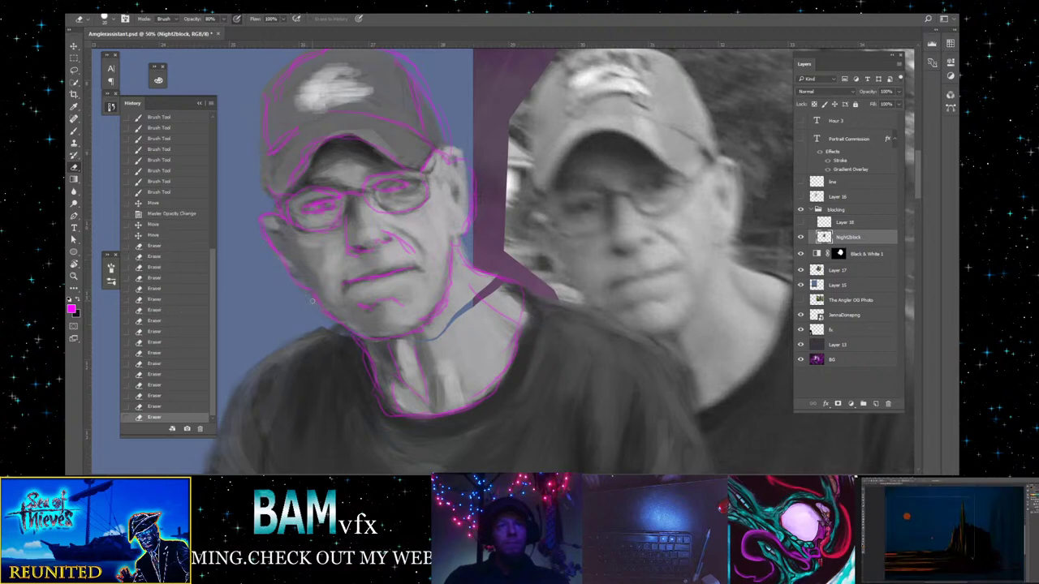
pyautogui.click(311, 302)
pyautogui.click(322, 319)
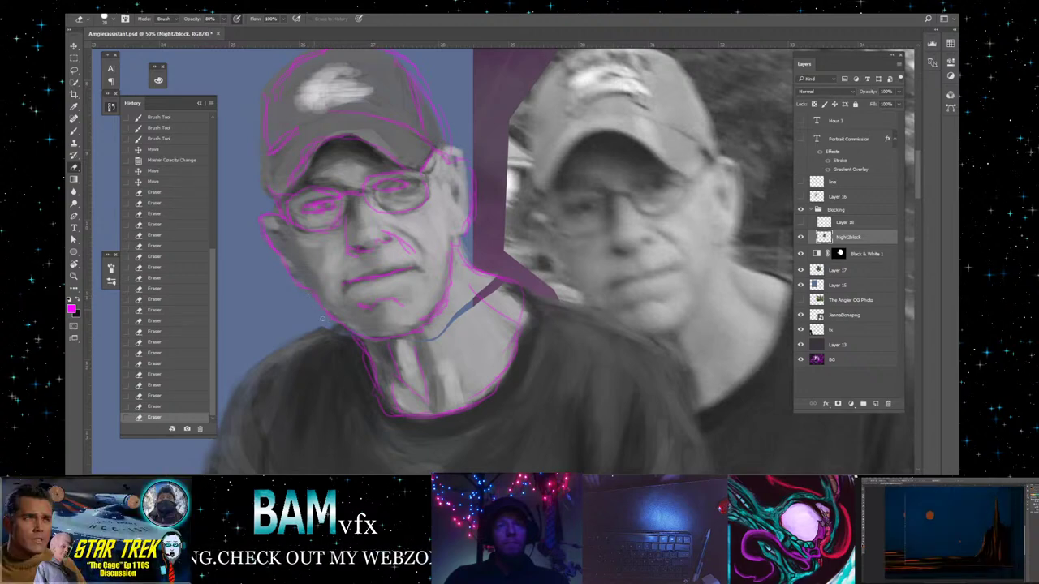
pyautogui.click(313, 307)
pyautogui.click(303, 295)
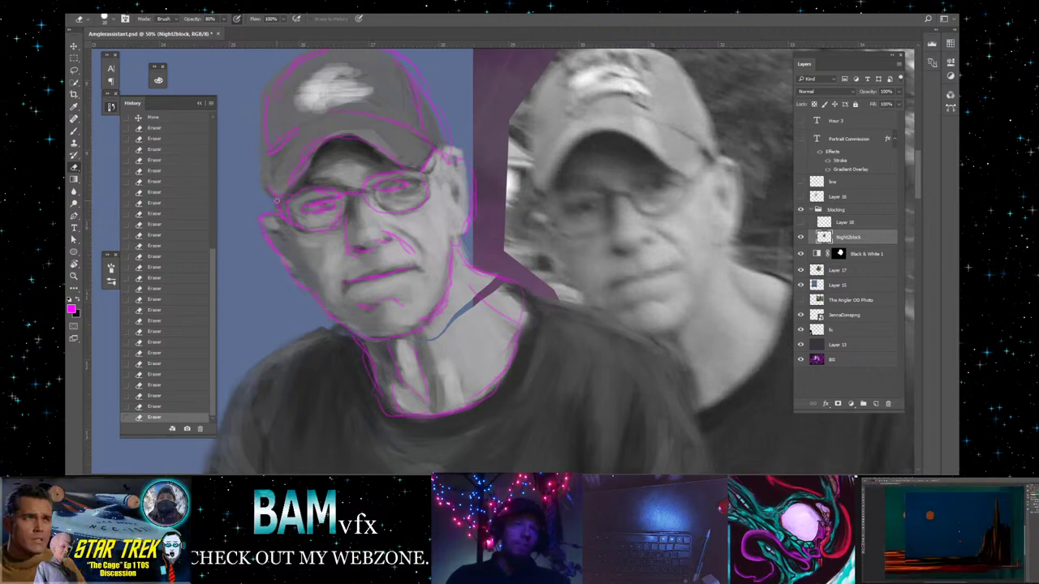
pyautogui.click(258, 170)
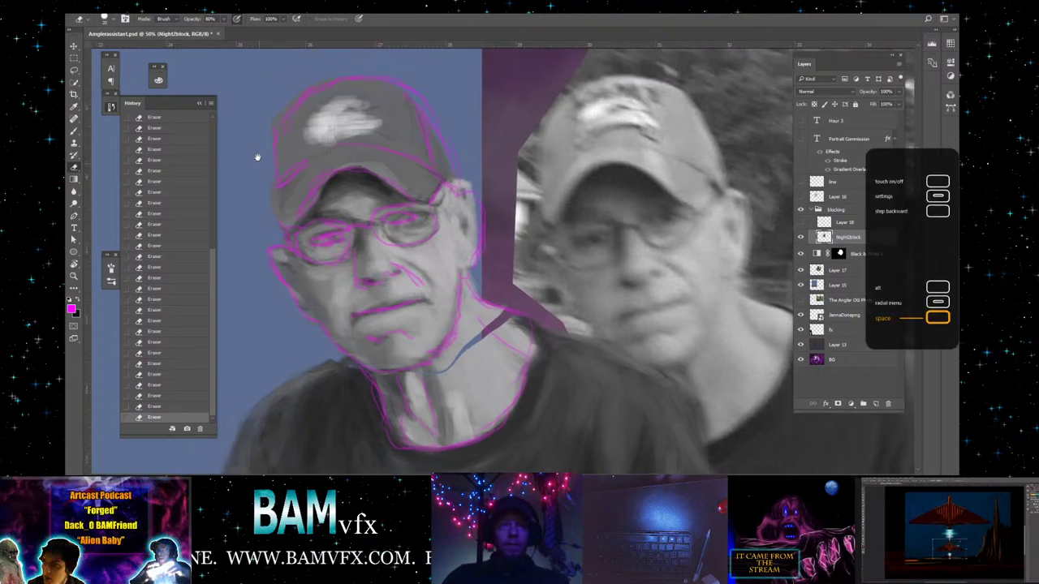
pyautogui.moveTo(257, 158); pyautogui.dragTo(270, 190)
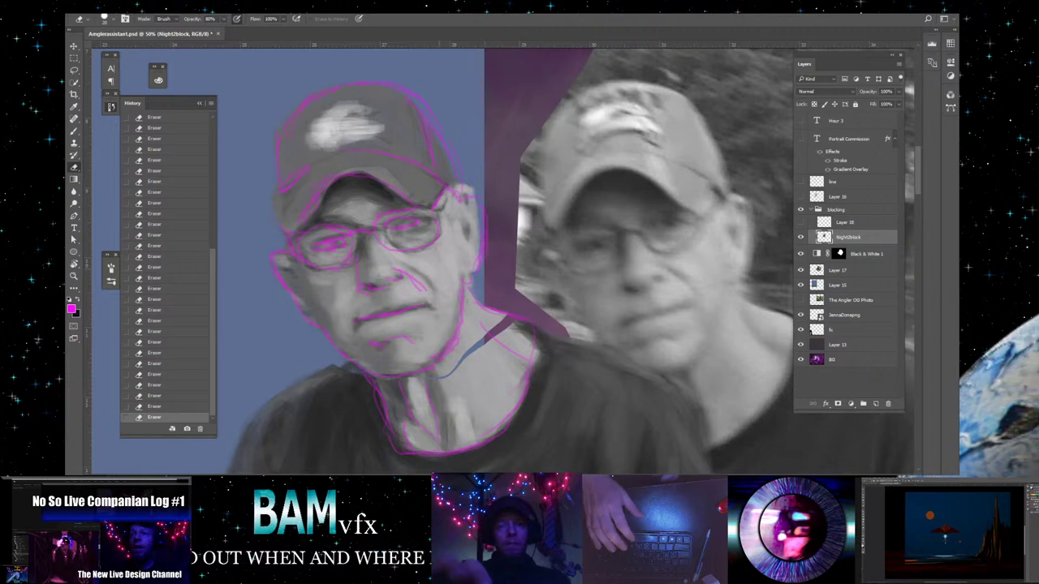
# - Fill the blue gap across the neck with sampled skin grey, raising the brush opacity to 80%
pyautogui.press('b')
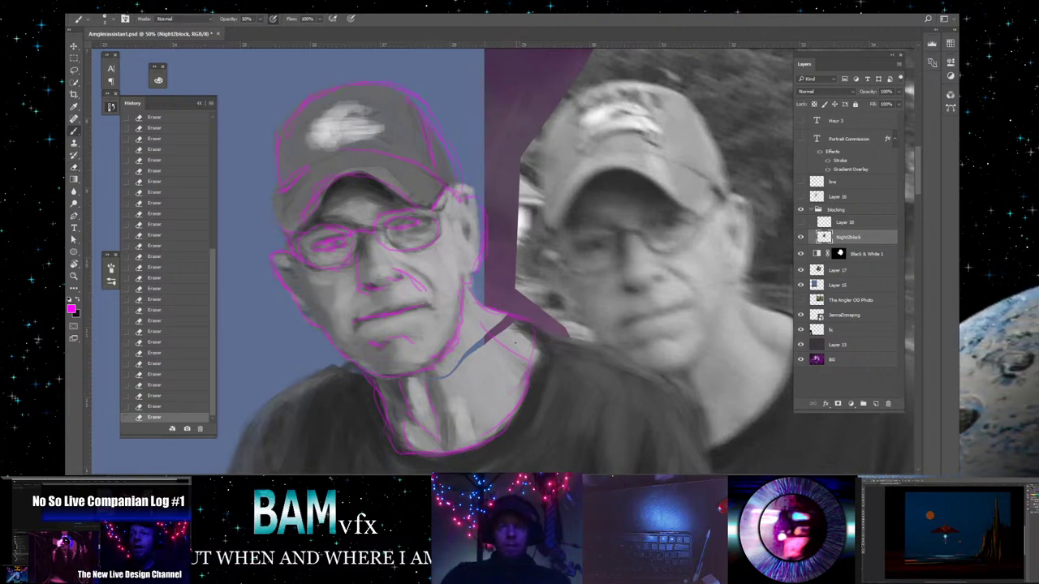
pyautogui.press('5')
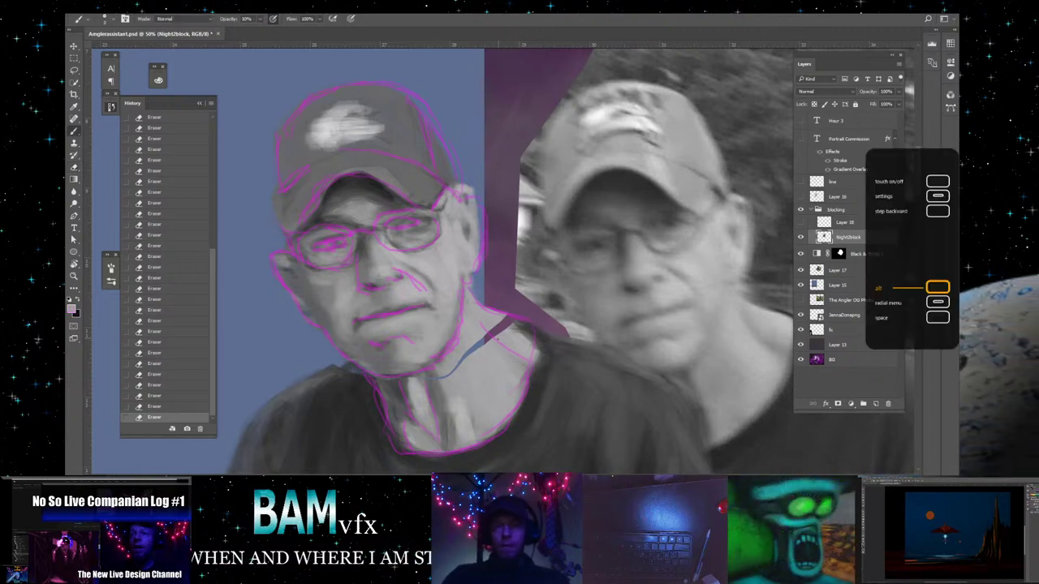
pyautogui.keyDown('alt'); pyautogui.click(500, 332); pyautogui.keyUp('alt')
pyautogui.moveTo(500, 331); pyautogui.dragTo(490, 324)
pyautogui.moveTo(486, 322); pyautogui.dragTo(493, 327)
pyautogui.moveTo(488, 323); pyautogui.dragTo(494, 327)
pyautogui.press('8')
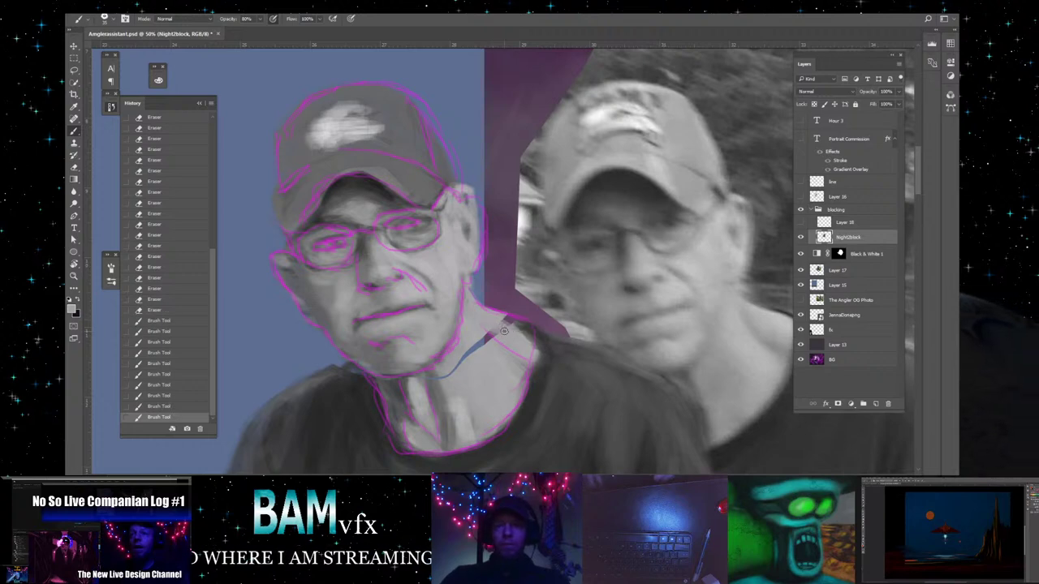
pyautogui.moveTo(511, 327); pyautogui.dragTo(512, 327)
pyautogui.moveTo(513, 327)
pyautogui.mouseDown()
pyautogui.moveTo(493, 322)
pyautogui.moveTo(504, 343)
pyautogui.moveTo(483, 319)
pyautogui.moveTo(498, 343)
pyautogui.moveTo(476, 340)
pyautogui.mouseUp()
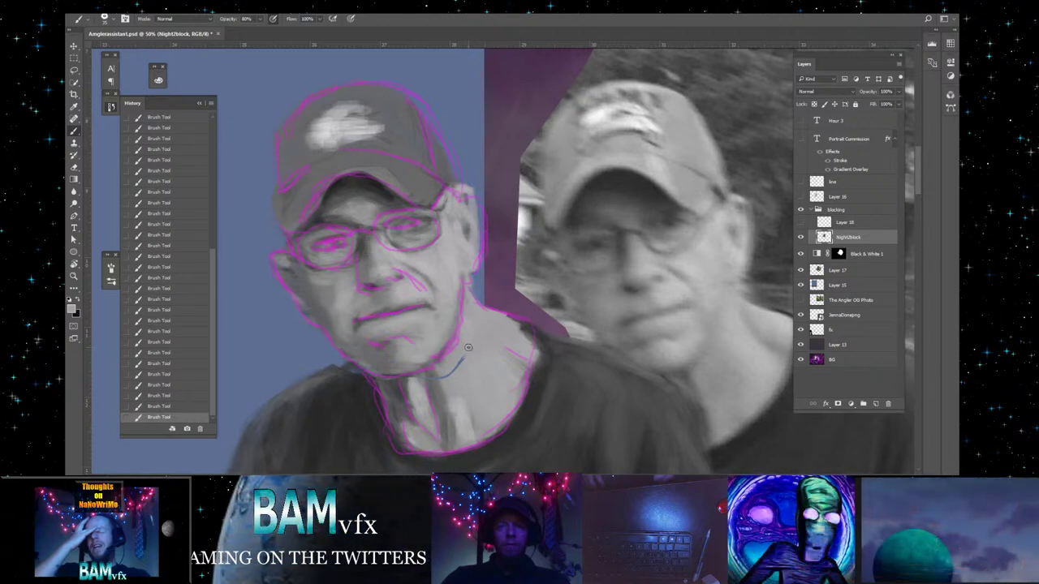
pyautogui.keyDown('alt'); pyautogui.click(442, 395); pyautogui.keyUp('alt')
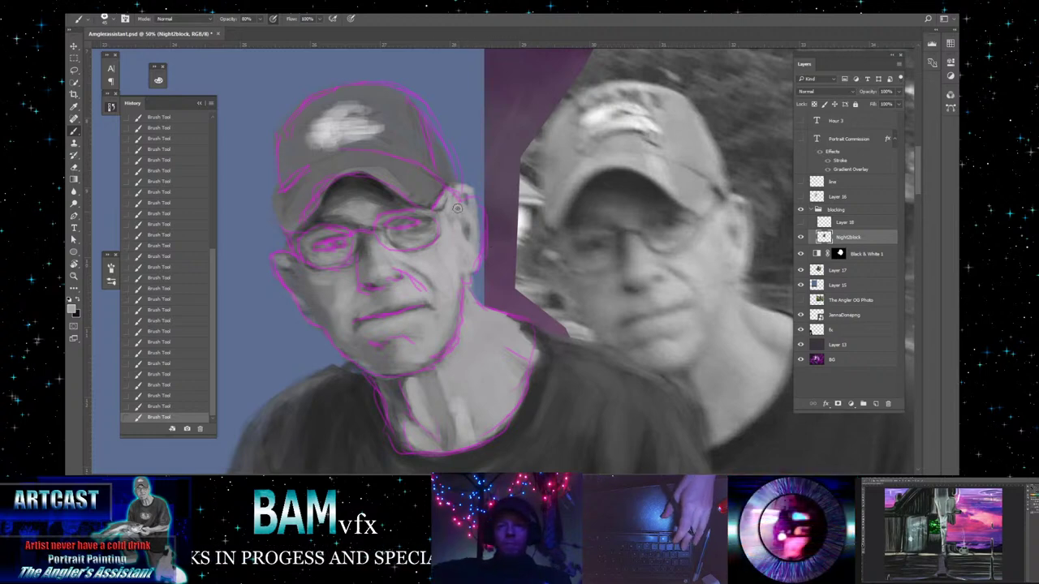
# - Move the painted figure slightly away from the reference photo and erase the excess paint above the visible ear
pyautogui.click(73, 47)
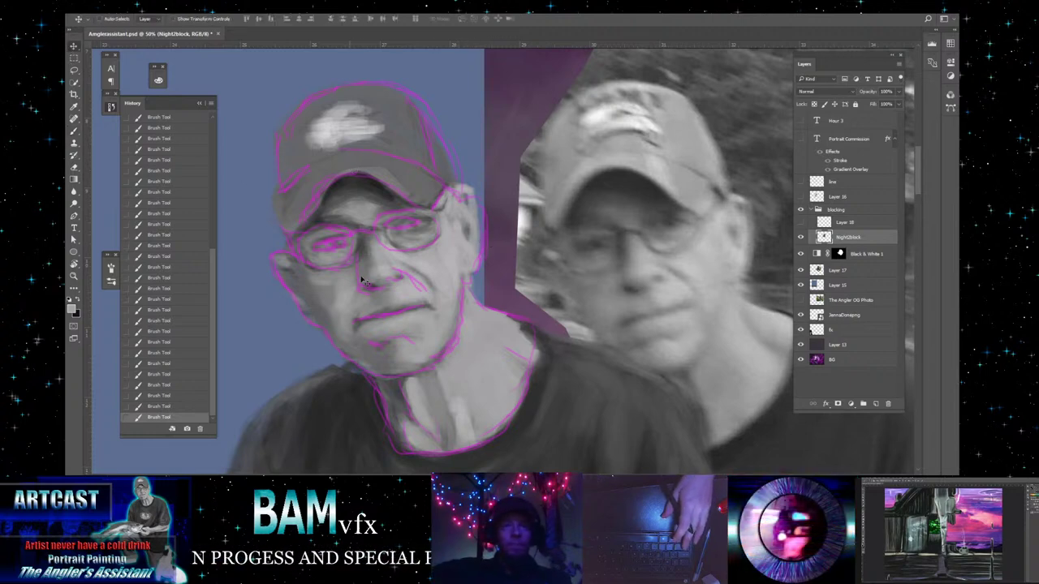
pyautogui.moveTo(373, 287)
pyautogui.mouseDown()
pyautogui.moveTo(649, 292)
pyautogui.moveTo(341, 288)
pyautogui.mouseUp()
pyautogui.click(74, 167)
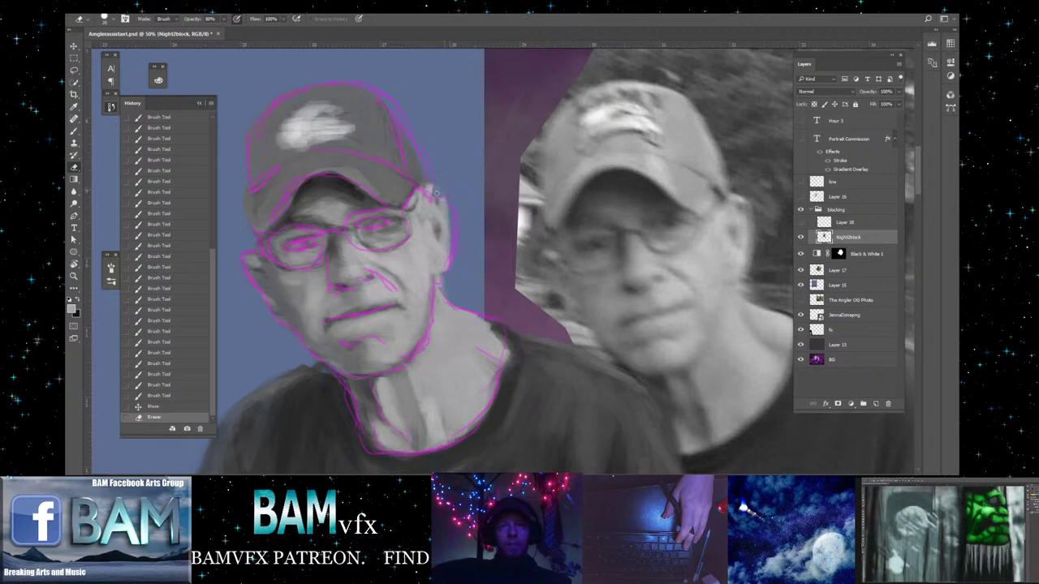
pyautogui.moveTo(442, 189); pyautogui.dragTo(430, 201)
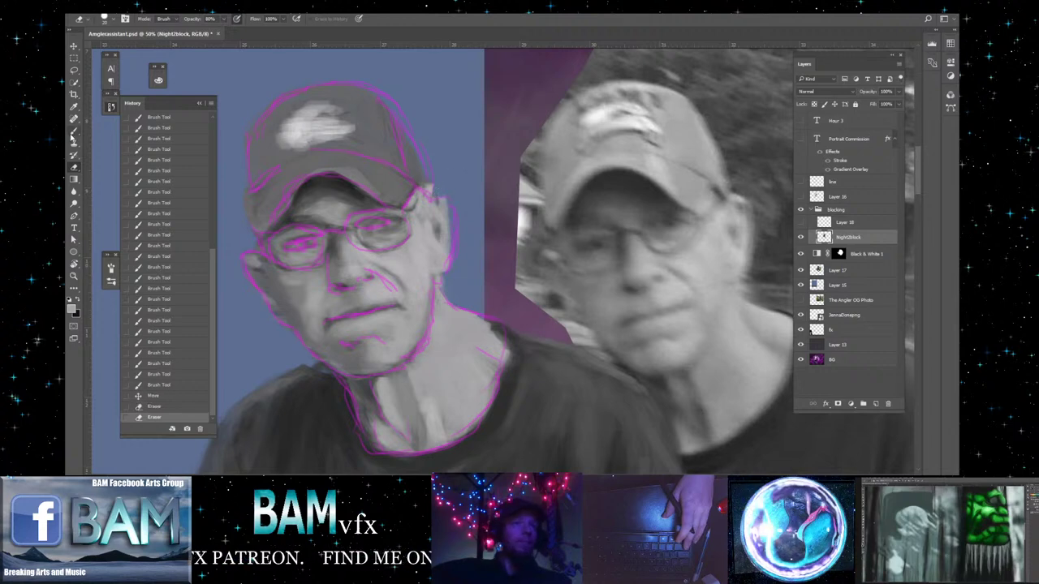
# - Paint the cap's side panel and back edge out to the magenta outline with grey sampled from the cap
pyautogui.click(74, 133)
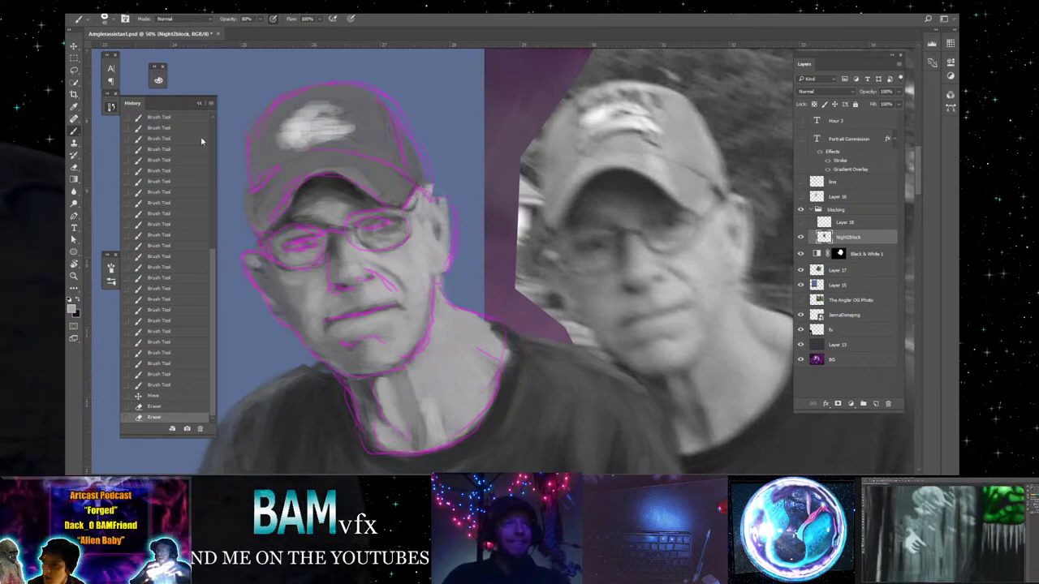
pyautogui.click(378, 144)
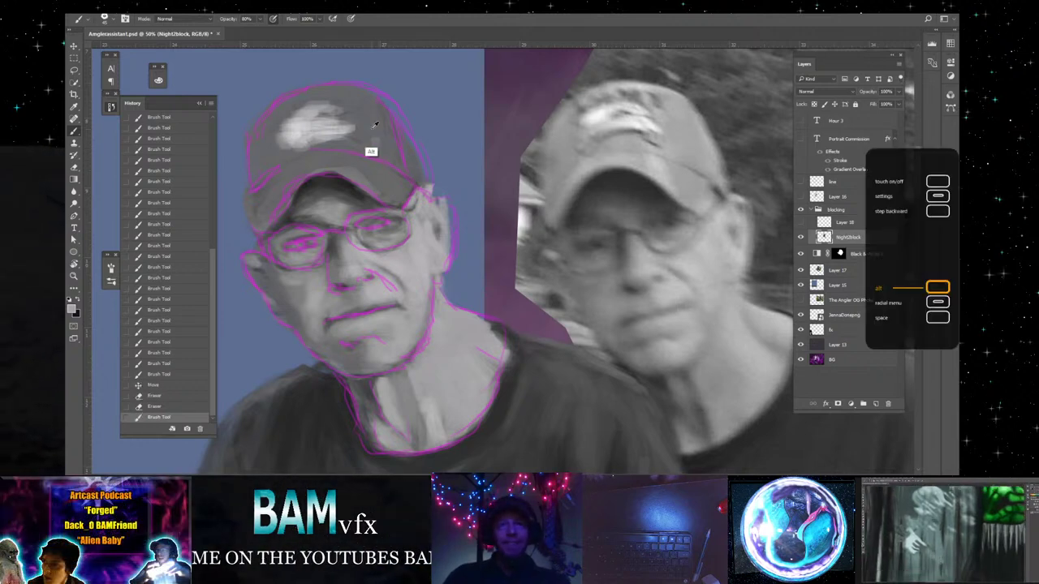
pyautogui.moveTo(367, 140); pyautogui.dragTo(383, 151)
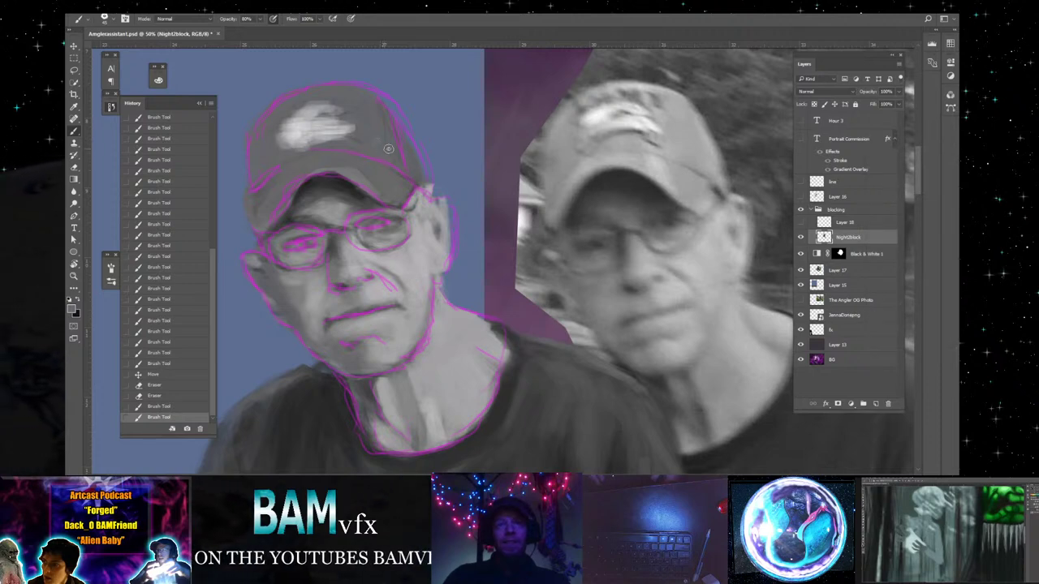
pyautogui.click(393, 152)
pyautogui.click(401, 157)
pyautogui.click(410, 162)
pyautogui.click(417, 167)
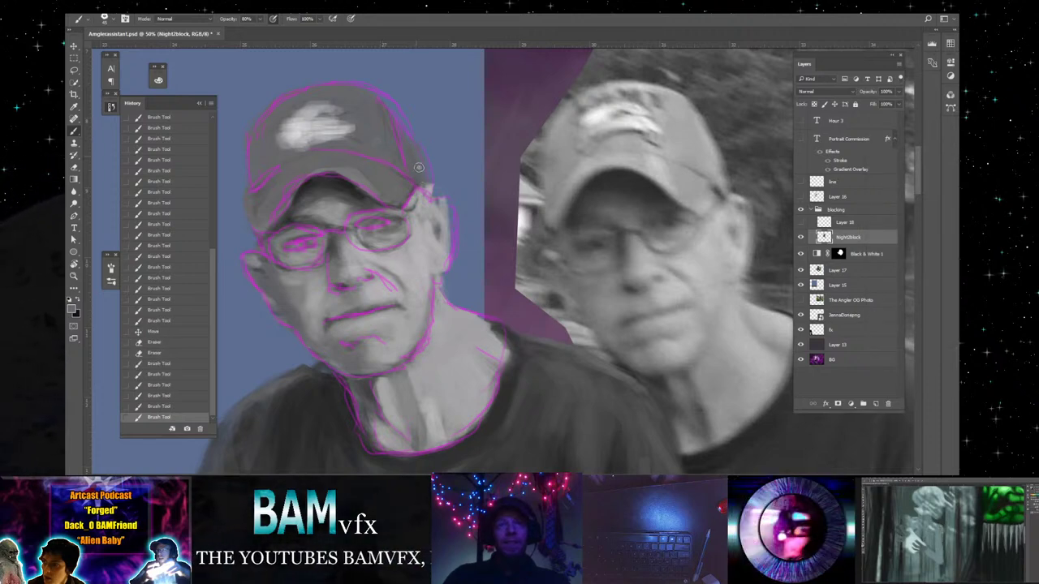
pyautogui.click(411, 145)
pyautogui.click(417, 160)
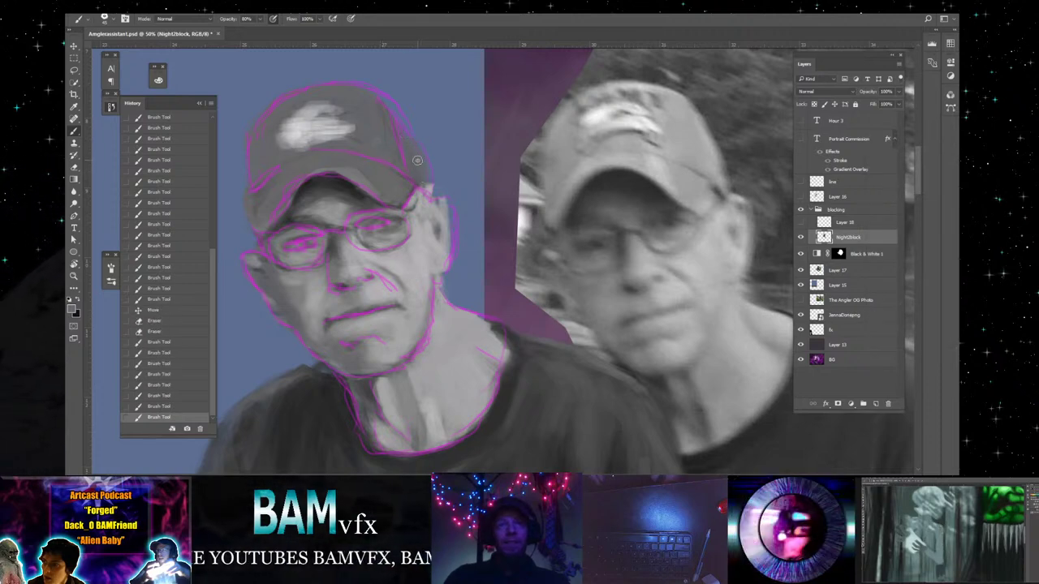
pyautogui.click(412, 146)
pyautogui.click(404, 130)
pyautogui.click(382, 106)
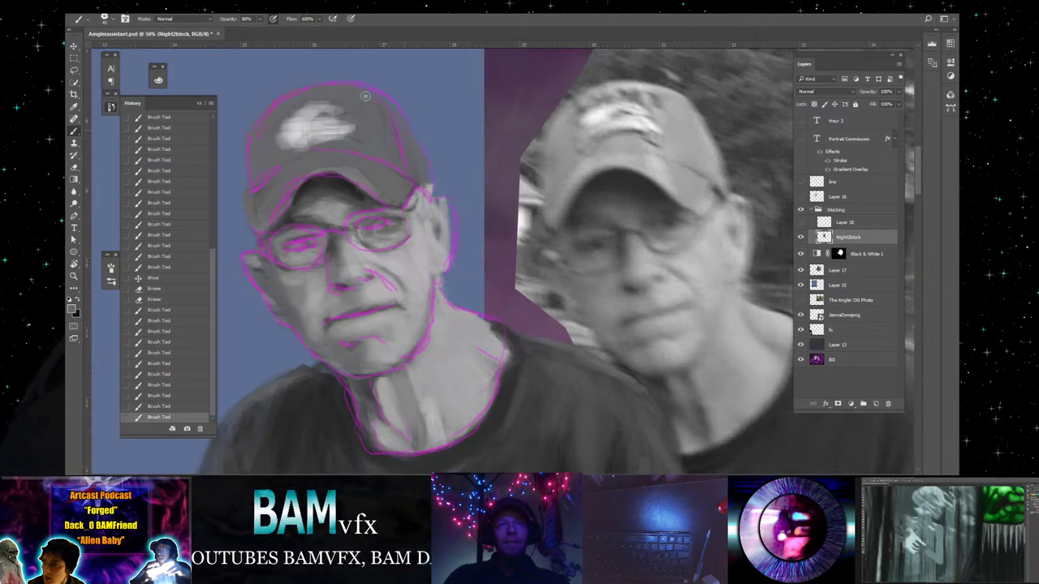
# - Brush the cap grey over the crown just beside and above the white logo patch
pyautogui.click(365, 96)
pyautogui.click(357, 100)
pyautogui.click(354, 101)
pyautogui.click(350, 106)
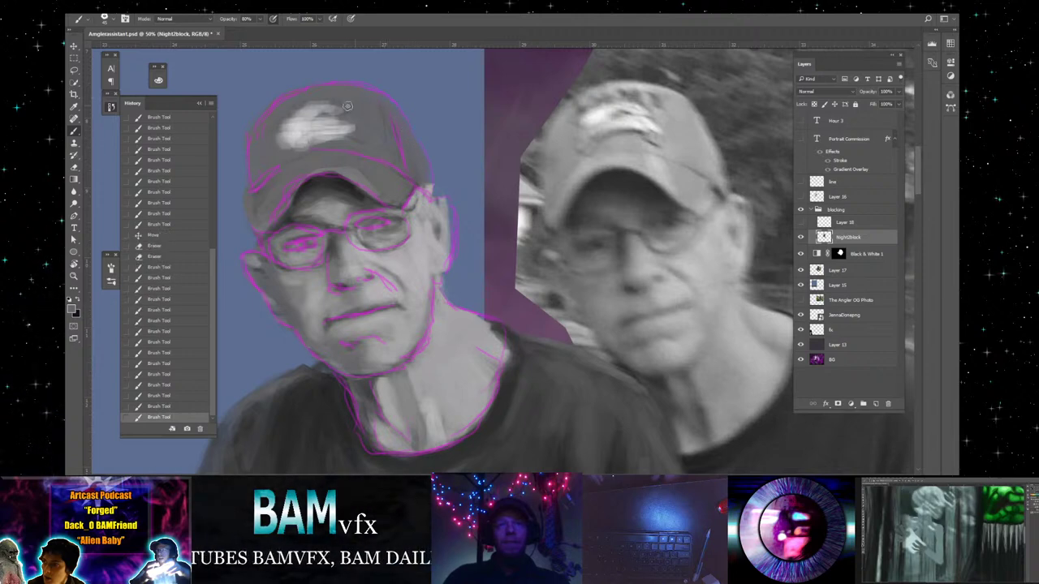
pyautogui.click(349, 106)
pyautogui.click(359, 127)
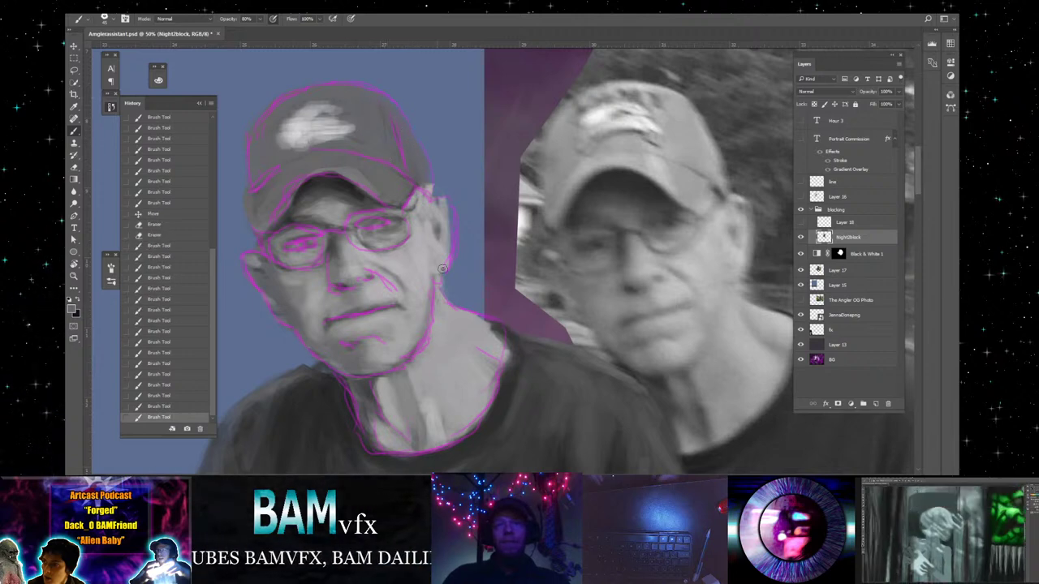
# - Build up the lower back edge of the cap above the visible ear with more strokes of cap grey
pyautogui.click(427, 181)
pyautogui.click(428, 183)
pyautogui.click(423, 172)
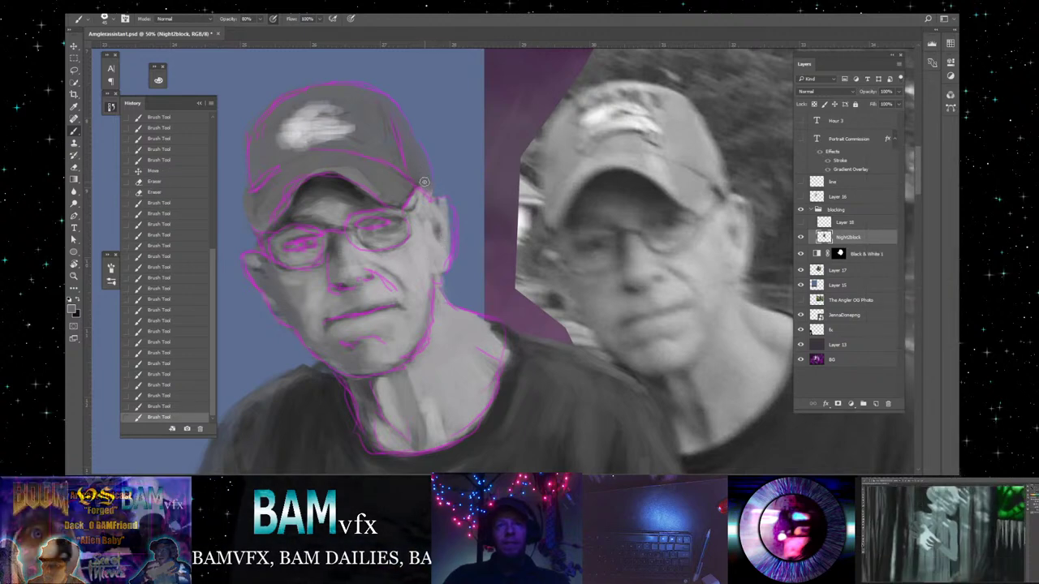
pyautogui.click(419, 166)
pyautogui.click(414, 156)
pyautogui.click(410, 146)
pyautogui.click(408, 140)
pyautogui.click(405, 137)
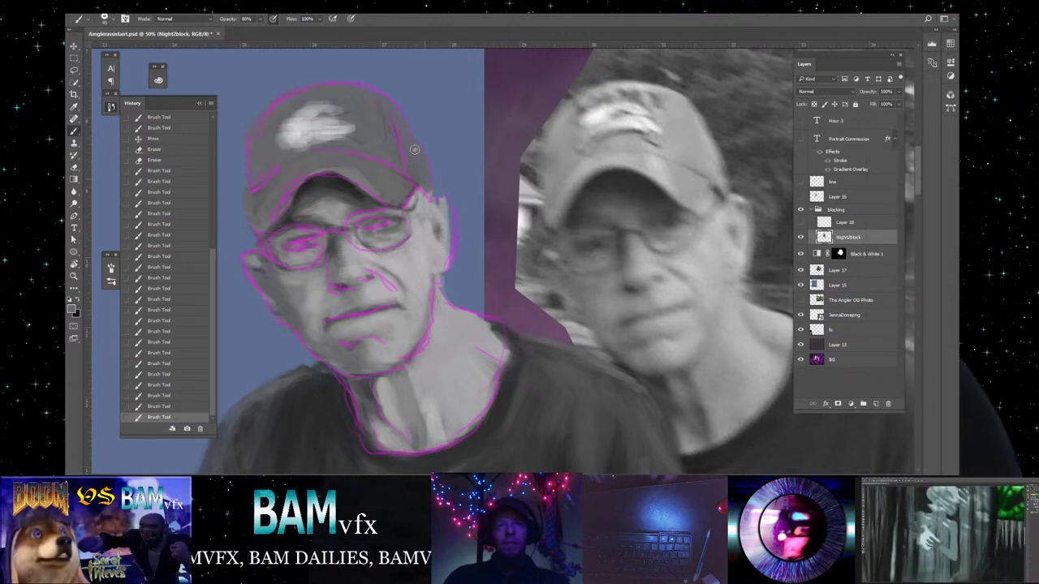
pyautogui.click(416, 150)
pyautogui.click(420, 160)
pyautogui.click(425, 168)
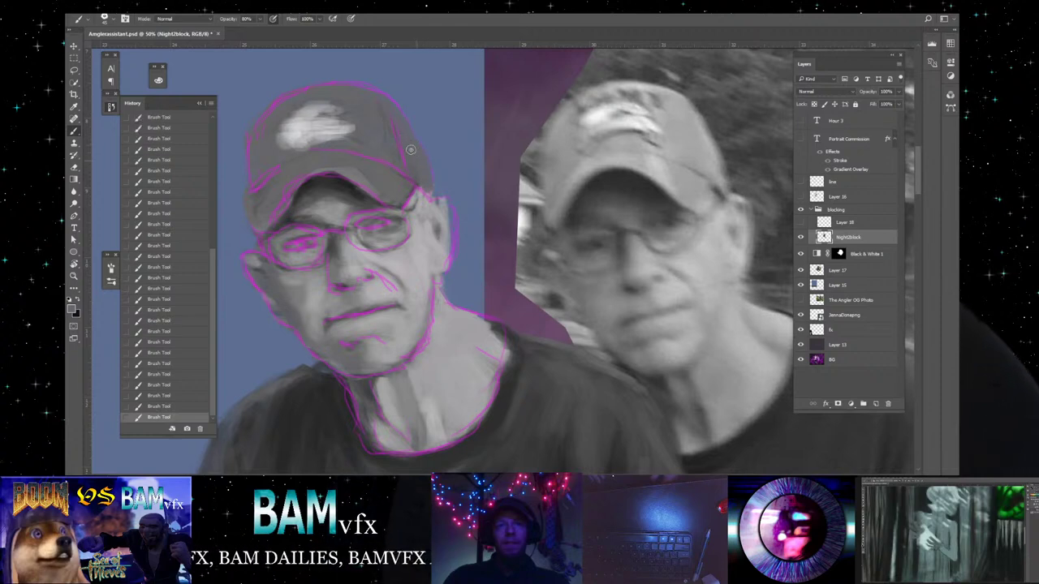
pyautogui.click(406, 153)
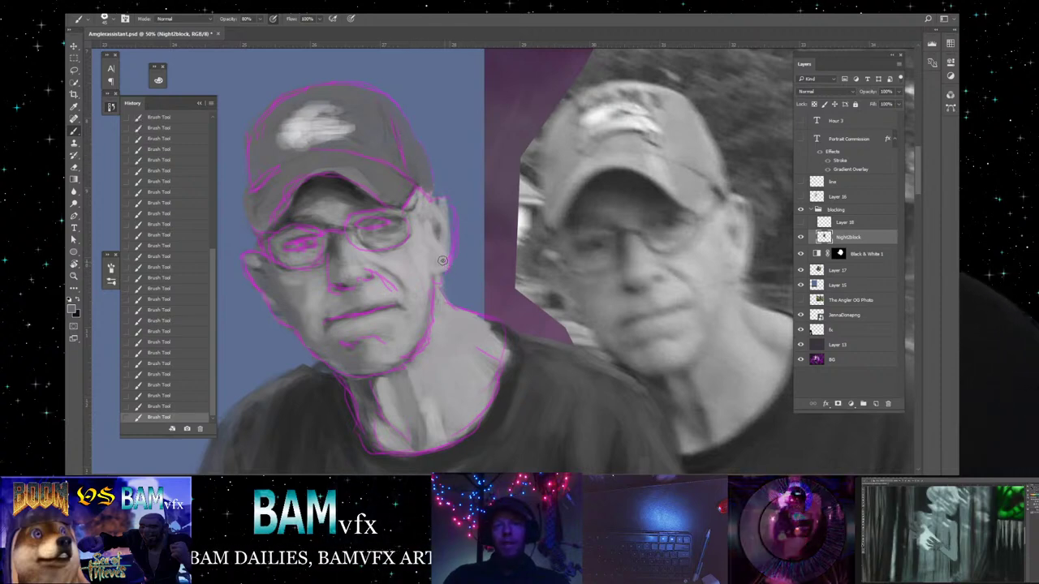
# - Fill the visible ear out to its magenta outline and shade the nostrils and nose with sampled greys
pyautogui.press('alt')
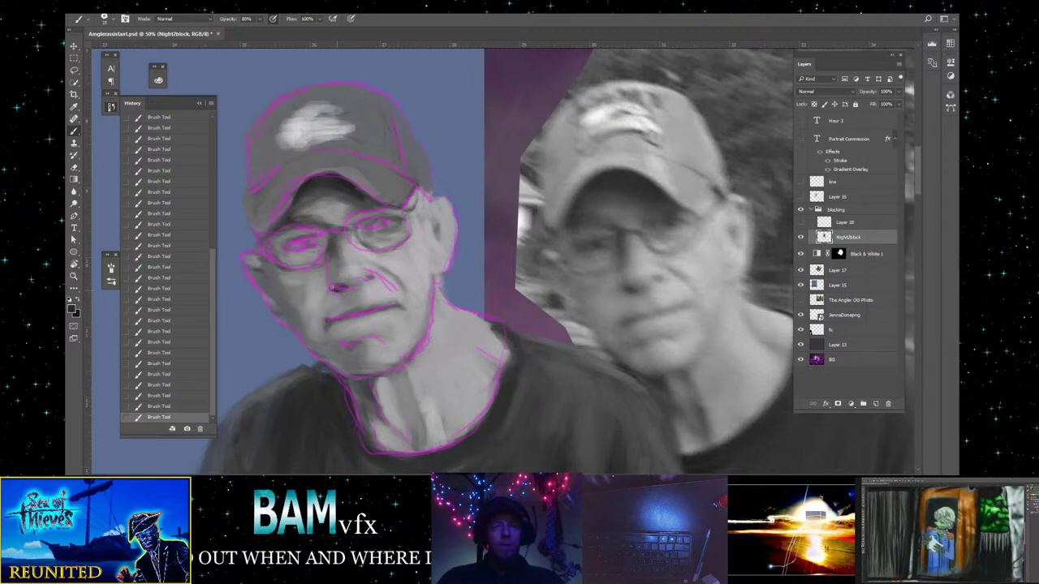
pyautogui.press('alt')
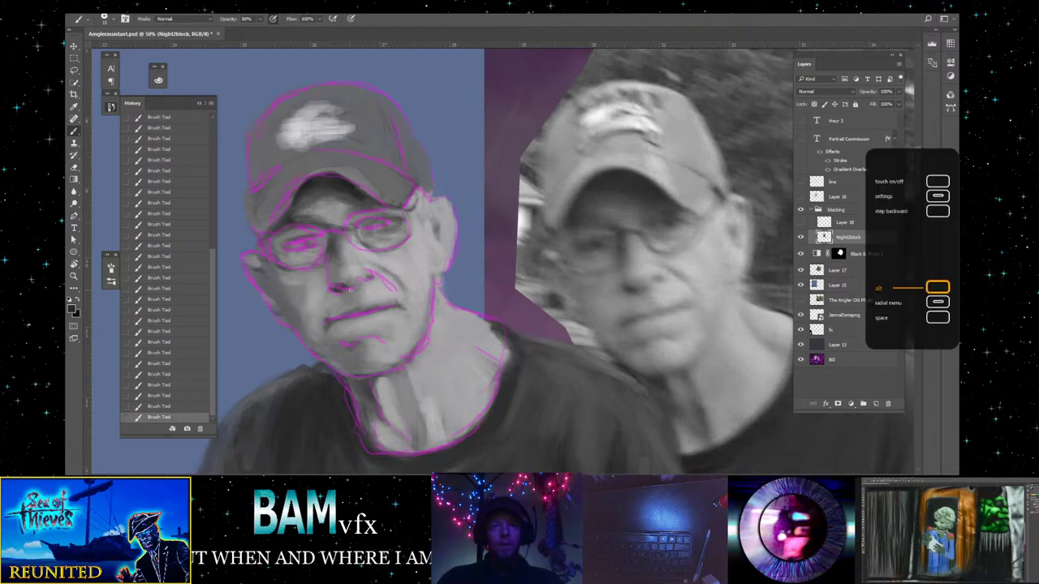
pyautogui.keyDown('alt'); pyautogui.click(351, 283); pyautogui.keyUp('alt')
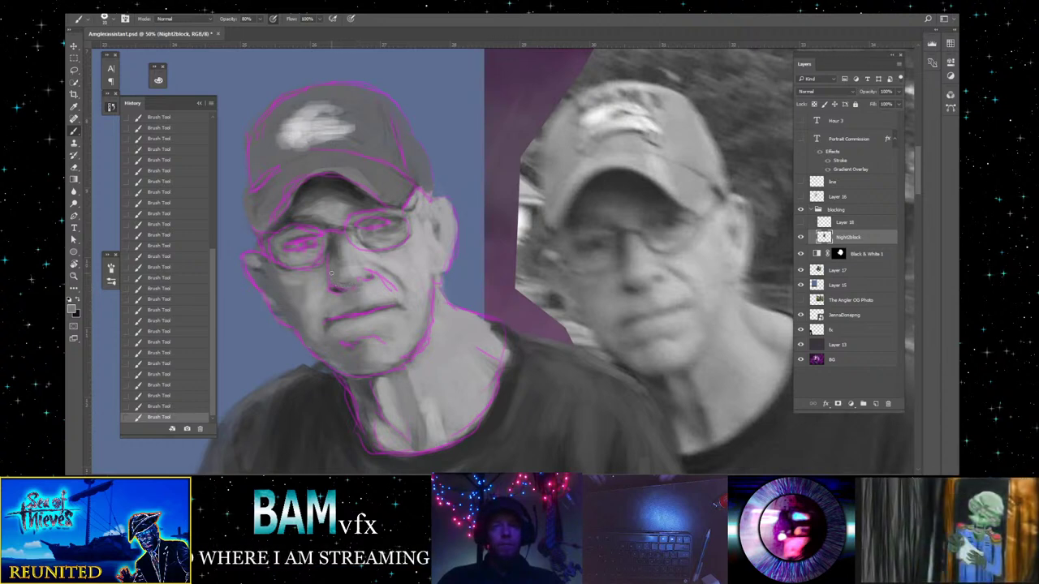
pyautogui.keyDown('alt'); pyautogui.click(346, 286); pyautogui.keyUp('alt')
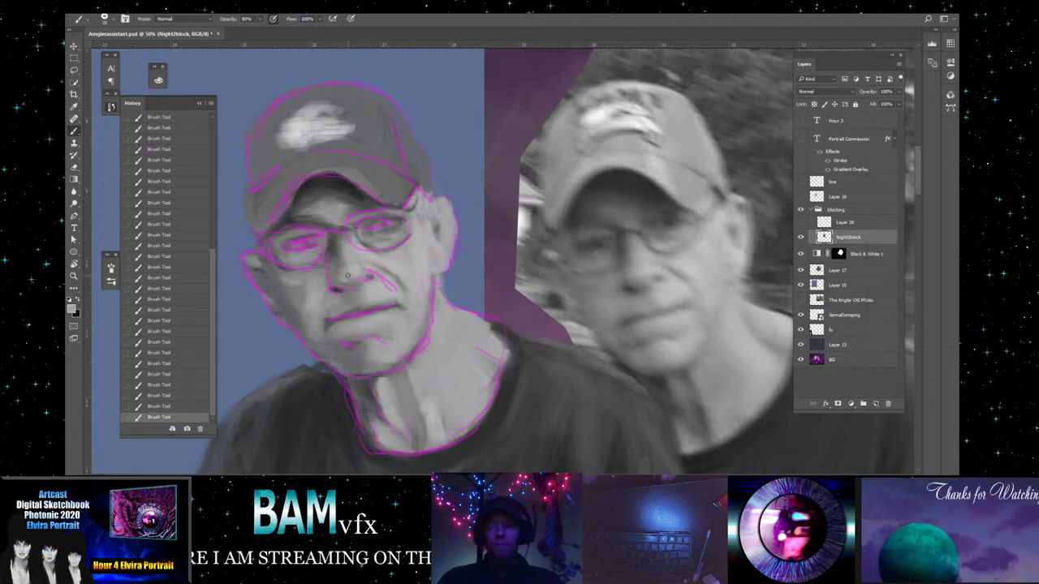
# - Lower the brush opacity to 50% and define the near lens, its eye and the dark glasses frame with sampled greys
pyautogui.press('5')
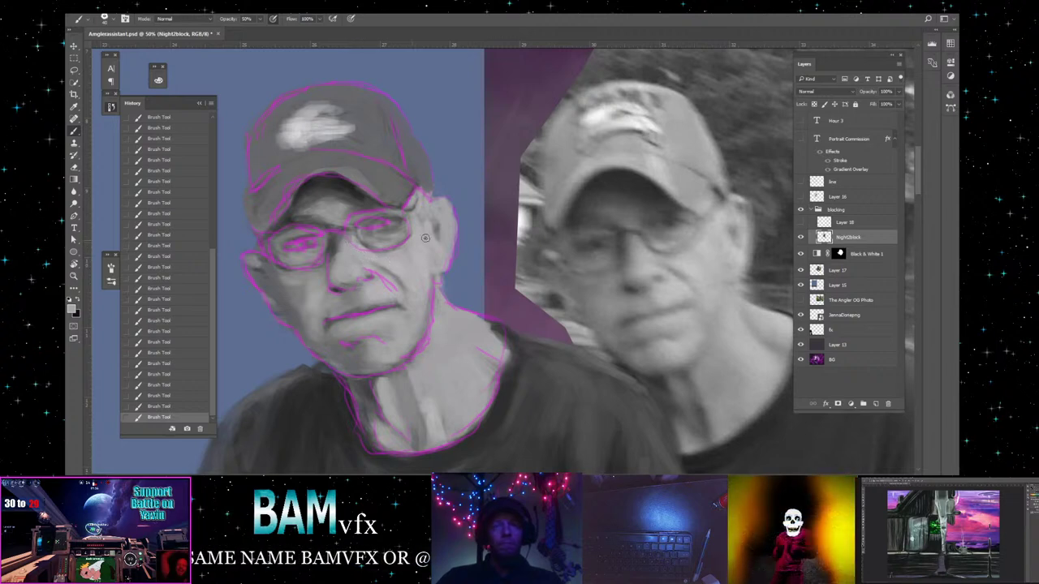
pyautogui.keyDown('alt'); pyautogui.click(367, 246); pyautogui.keyUp('alt')
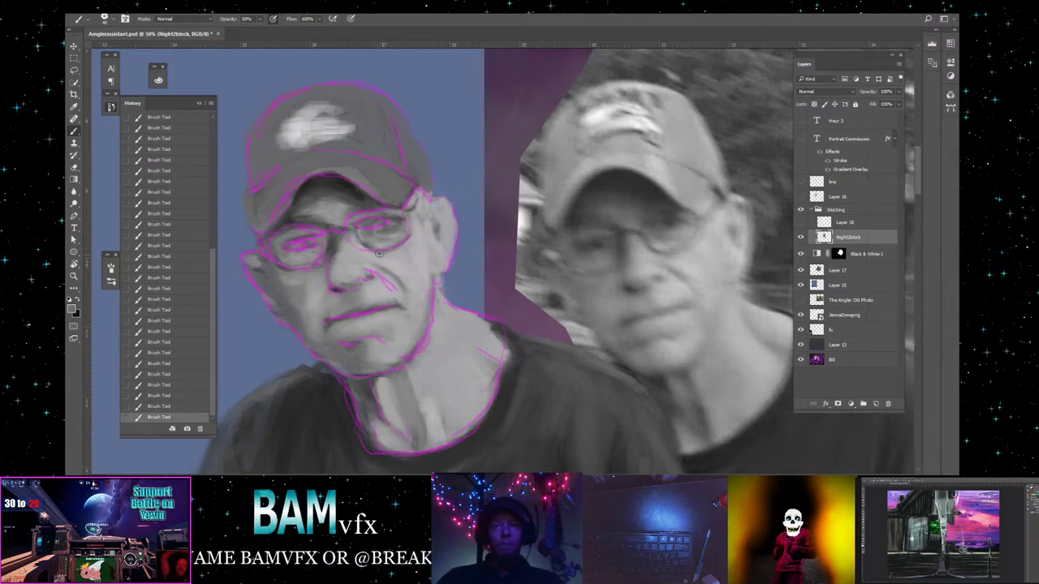
pyautogui.keyDown('alt'); pyautogui.click(331, 267); pyautogui.keyUp('alt')
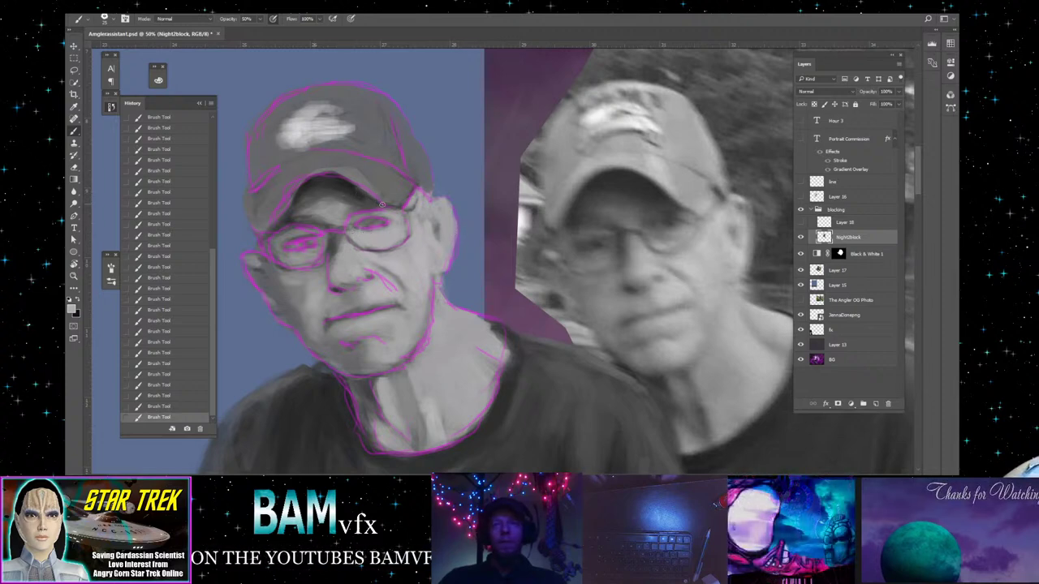
pyautogui.press('alt')
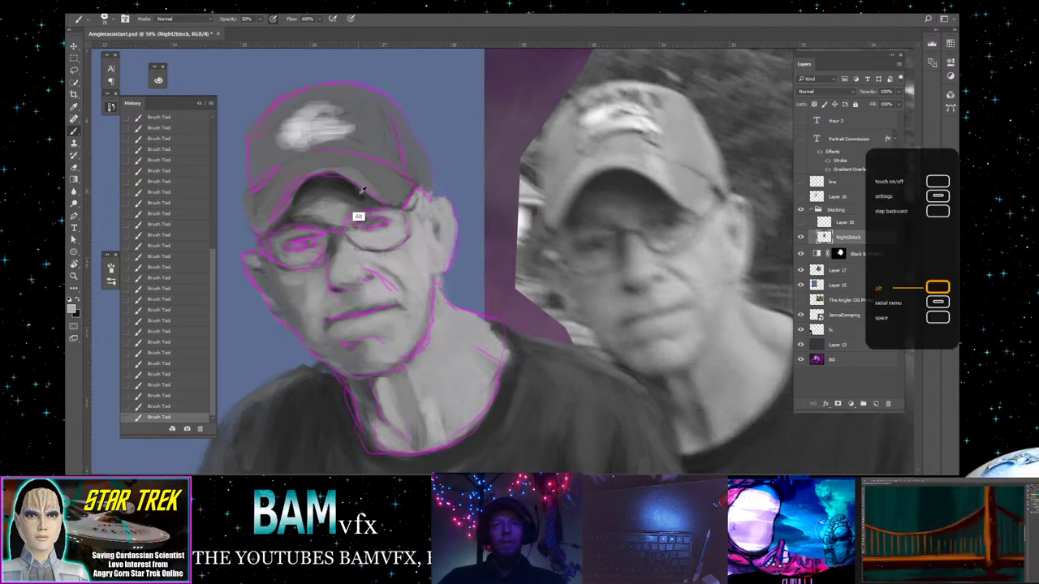
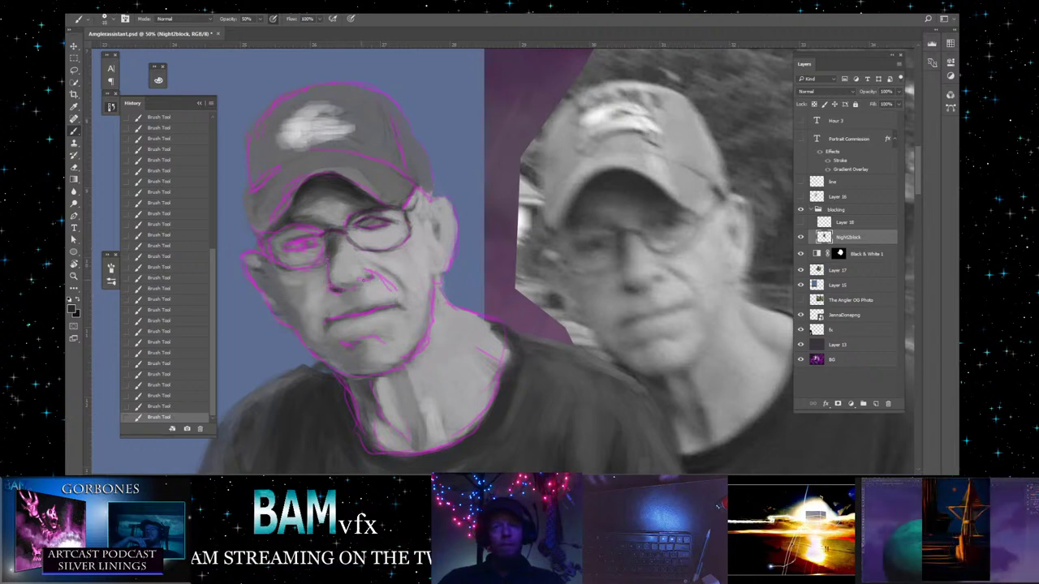
# - Shade the far cheek, the side of the nose and the near eye with greys sampled from the painting
pyautogui.press('0')
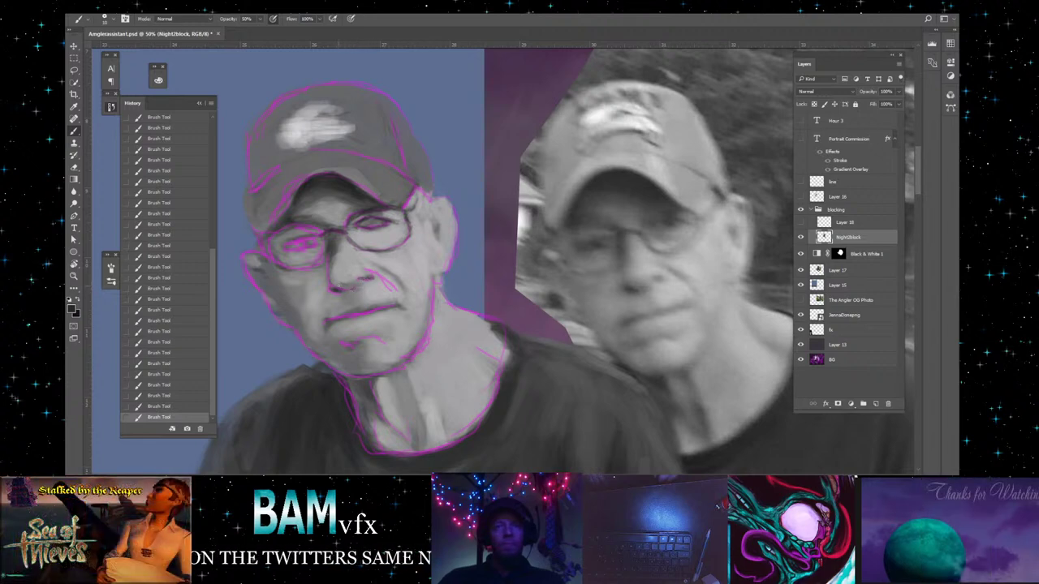
pyautogui.press('alt')
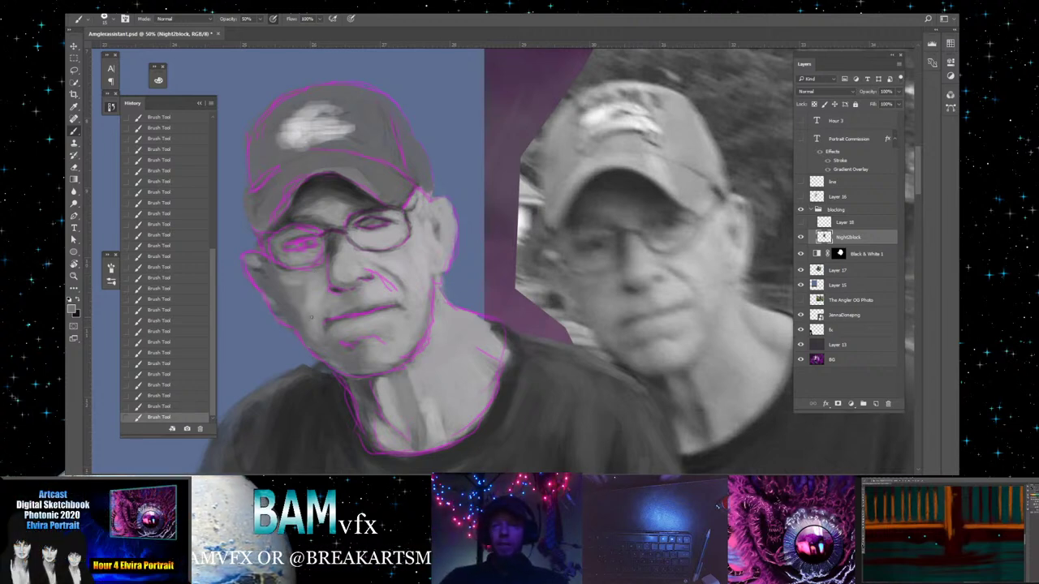
pyautogui.press('alt')
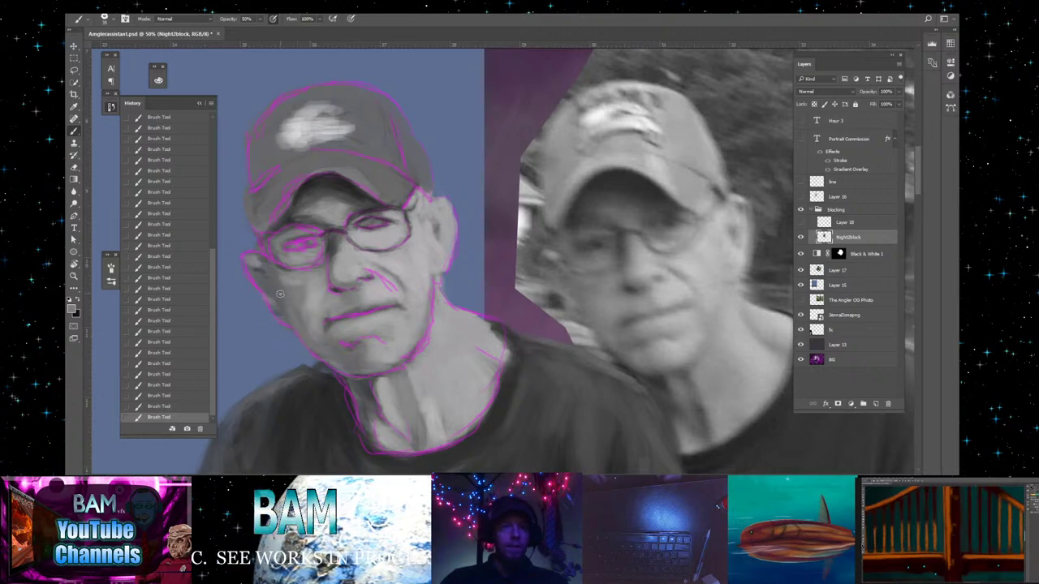
pyautogui.press('alt')
pyautogui.keyDown('alt'); pyautogui.click(332, 264); pyautogui.keyUp('alt')
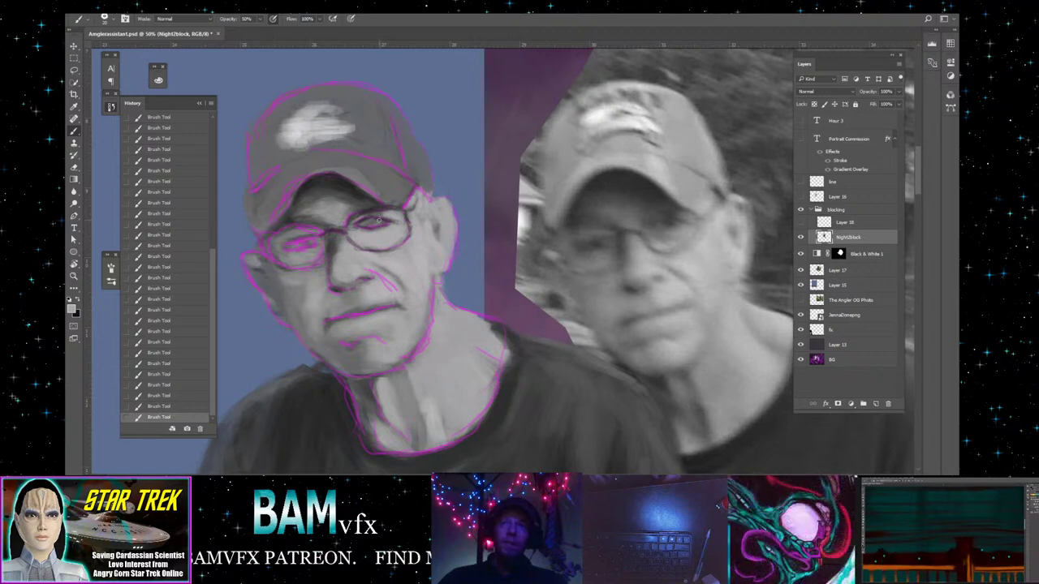
# - Rework the brow area and darken the far lens's frame and eye with sampled greys
pyautogui.press('alt')
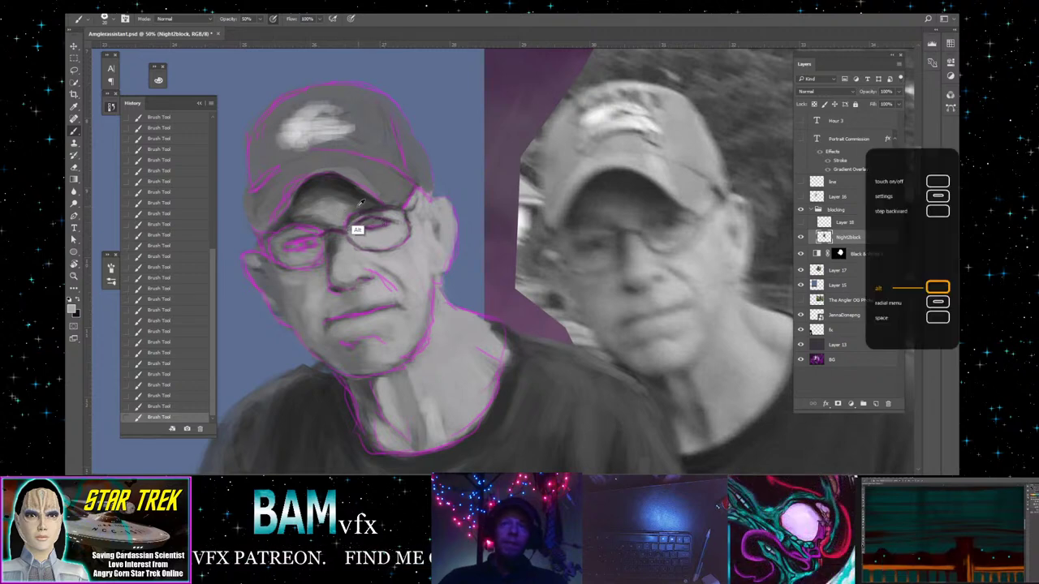
pyautogui.keyDown('alt'); pyautogui.click(357, 230); pyautogui.keyUp('alt')
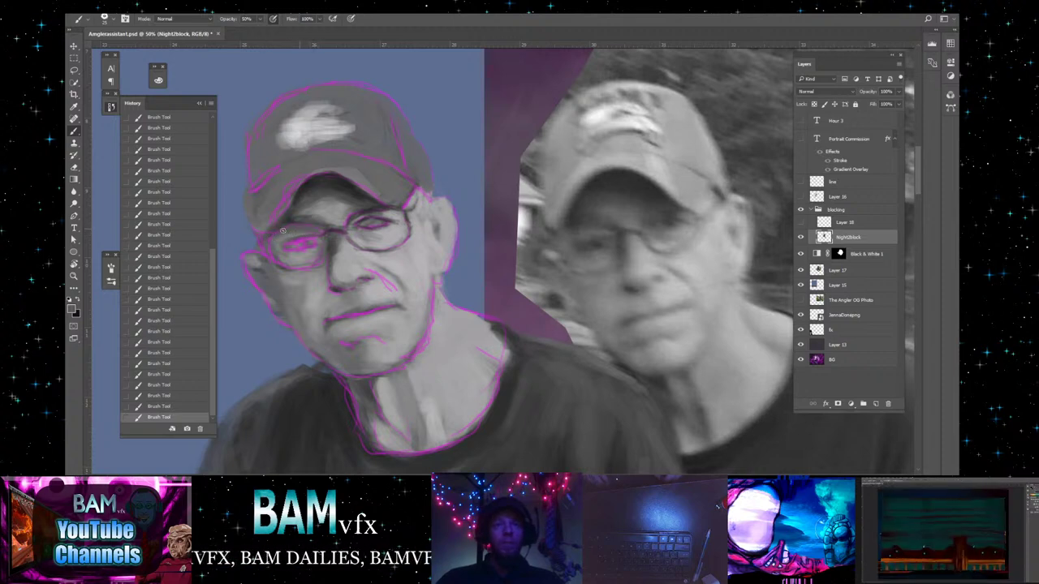
pyautogui.press('alt')
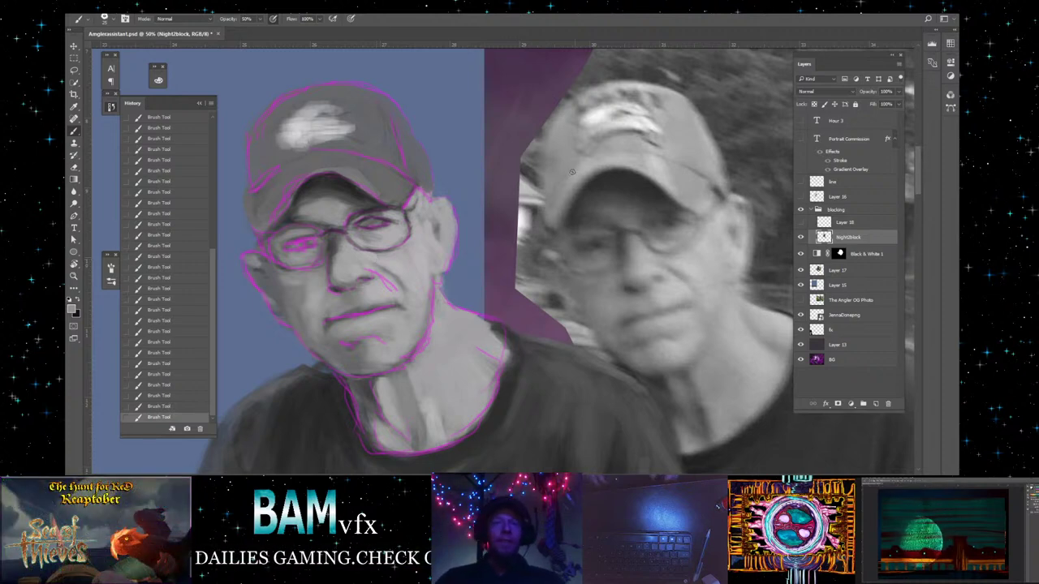
pyautogui.press('alt')
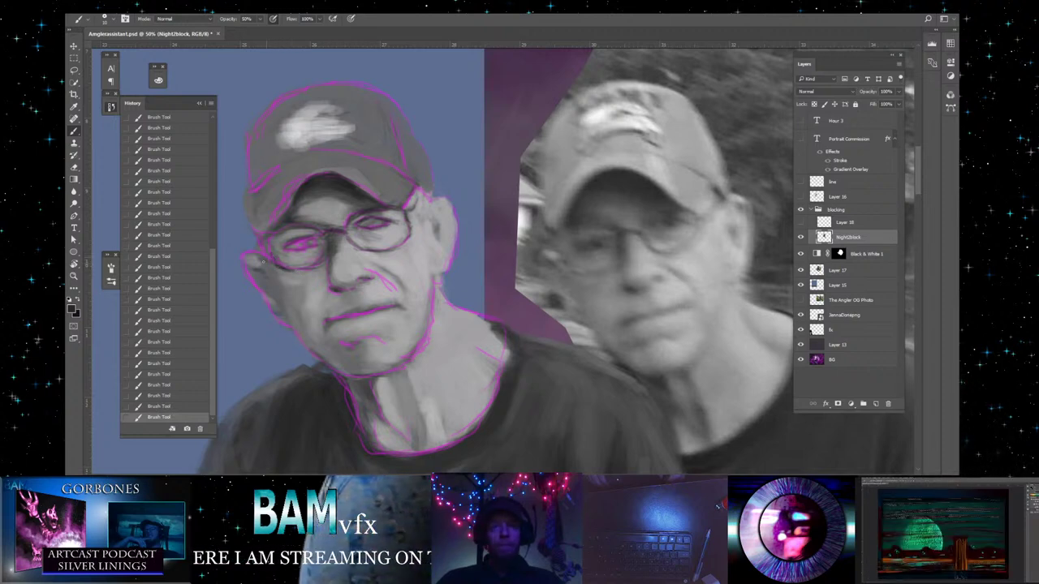
# - Deepen and blend the shadow along the far cheek with greys sampled from the face
pyautogui.press('alt')
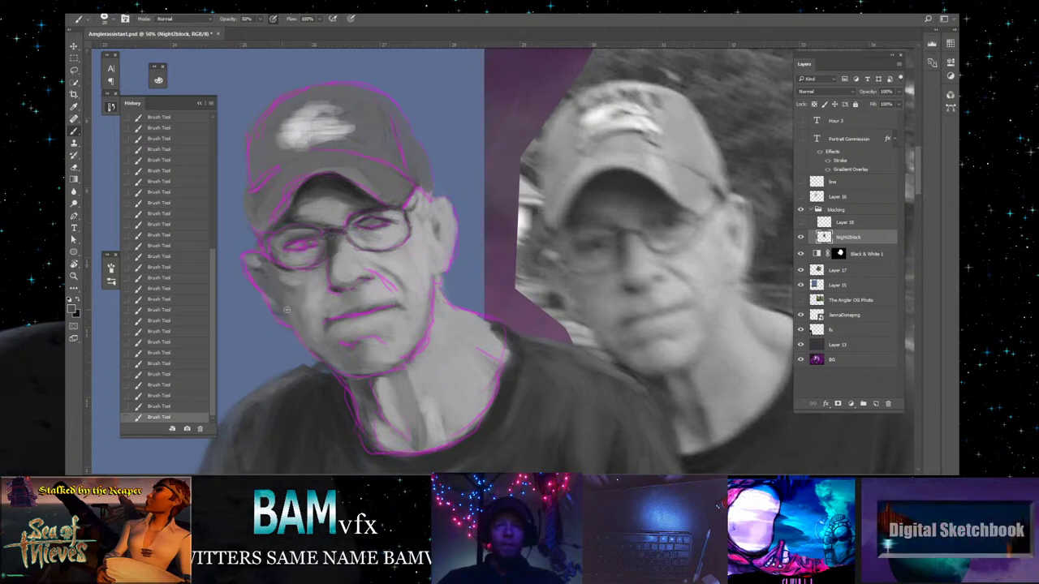
pyautogui.press('alt')
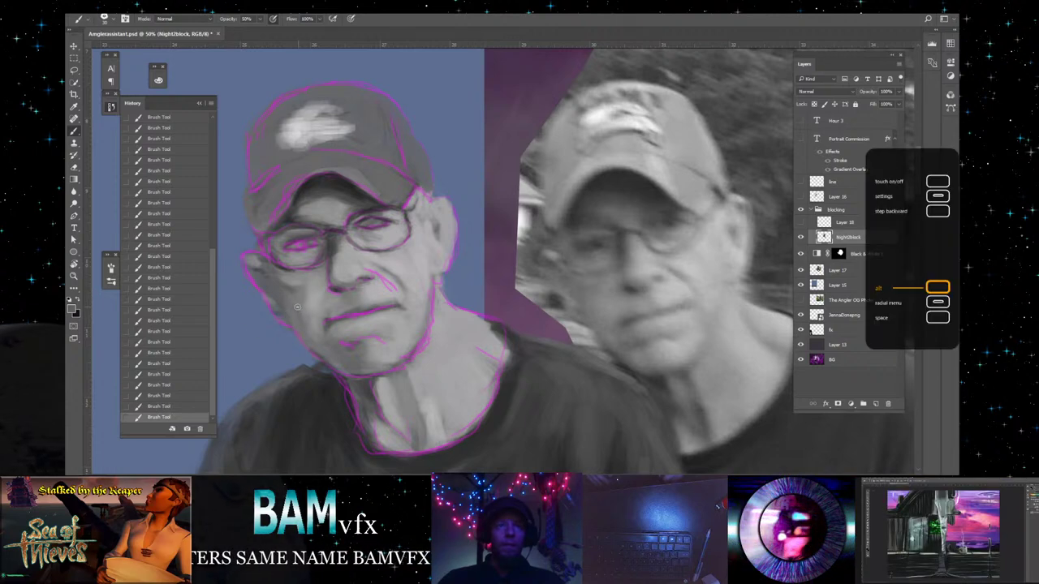
pyautogui.keyDown('alt'); pyautogui.click(294, 304); pyautogui.keyUp('alt')
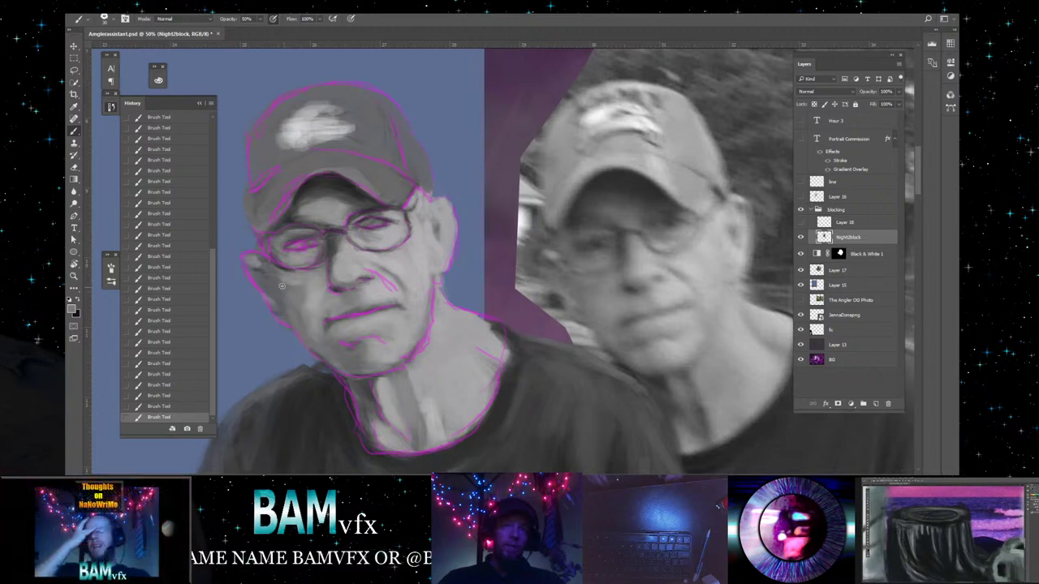
pyautogui.keyDown('alt'); pyautogui.click(290, 281); pyautogui.keyUp('alt')
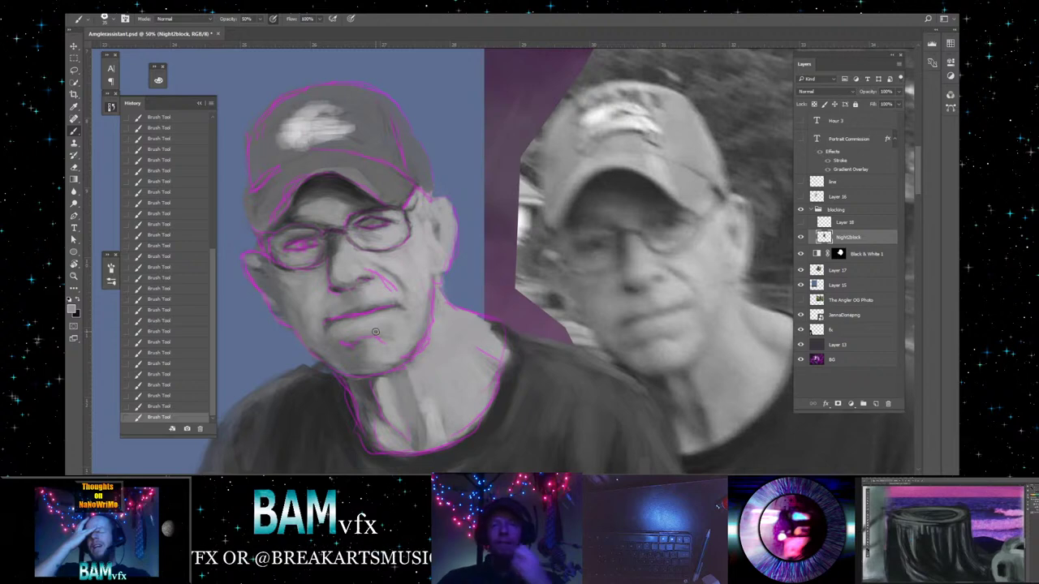
# - Darken the near eye behind the lens with a dark grey sampled from the reference photo's glasses area
pyautogui.press('alt')
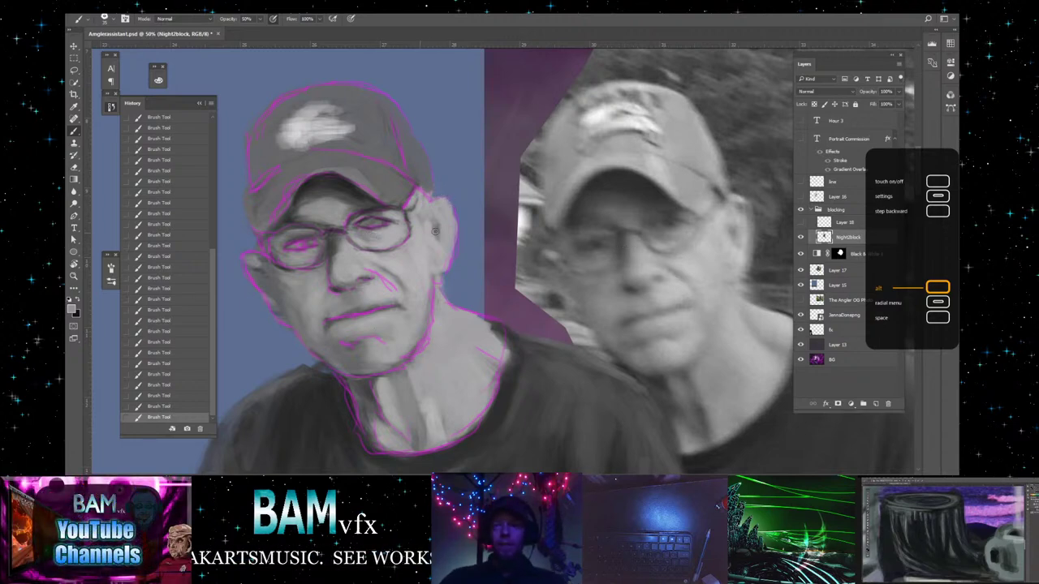
pyautogui.keyDown('alt'); pyautogui.click(592, 243); pyautogui.keyUp('alt')
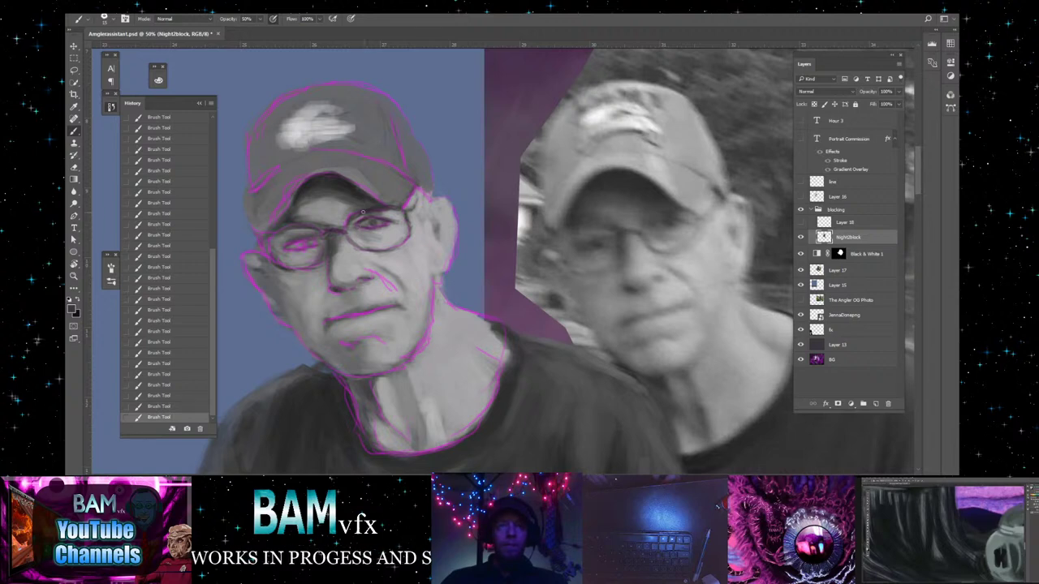
# - Add white highlights to both eyes and darken the far eye with a grey sampled from the reference photo's glasses area
pyautogui.keyDown('alt'); pyautogui.click(349, 212); pyautogui.keyUp('alt')
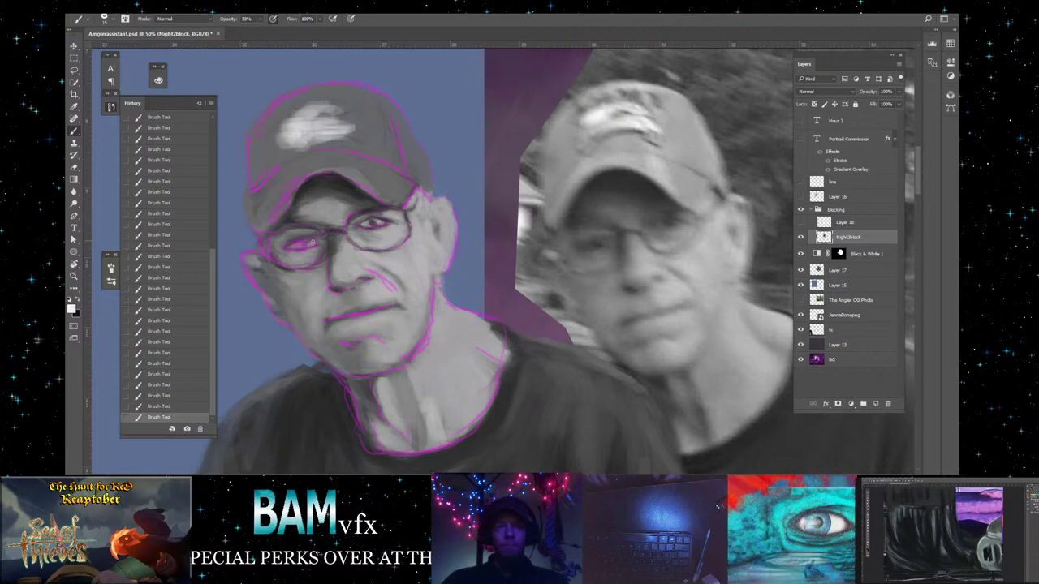
pyautogui.moveTo(299, 248); pyautogui.dragTo(289, 246)
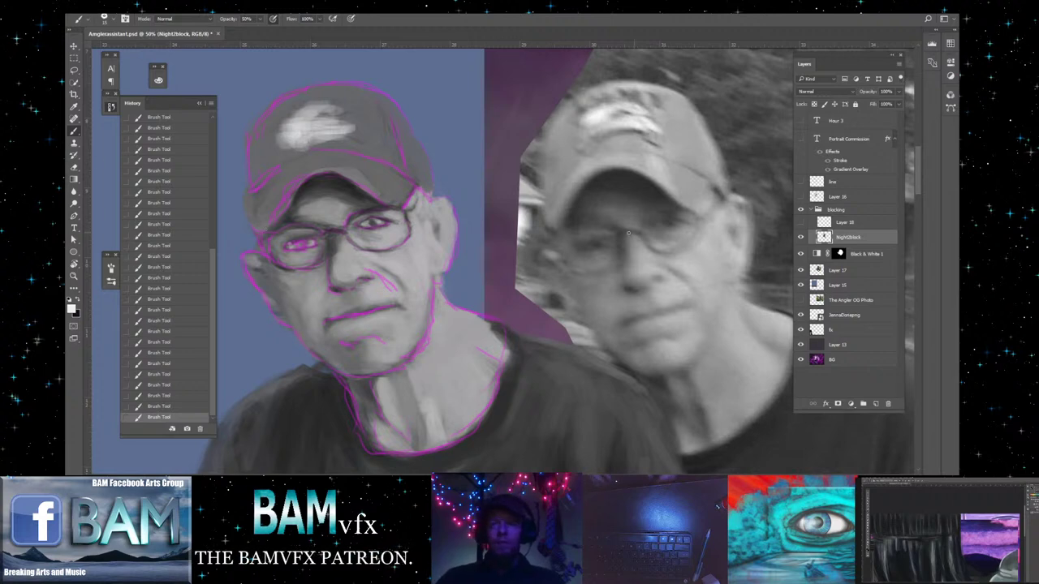
pyautogui.keyDown('alt'); pyautogui.click(598, 241); pyautogui.keyUp('alt')
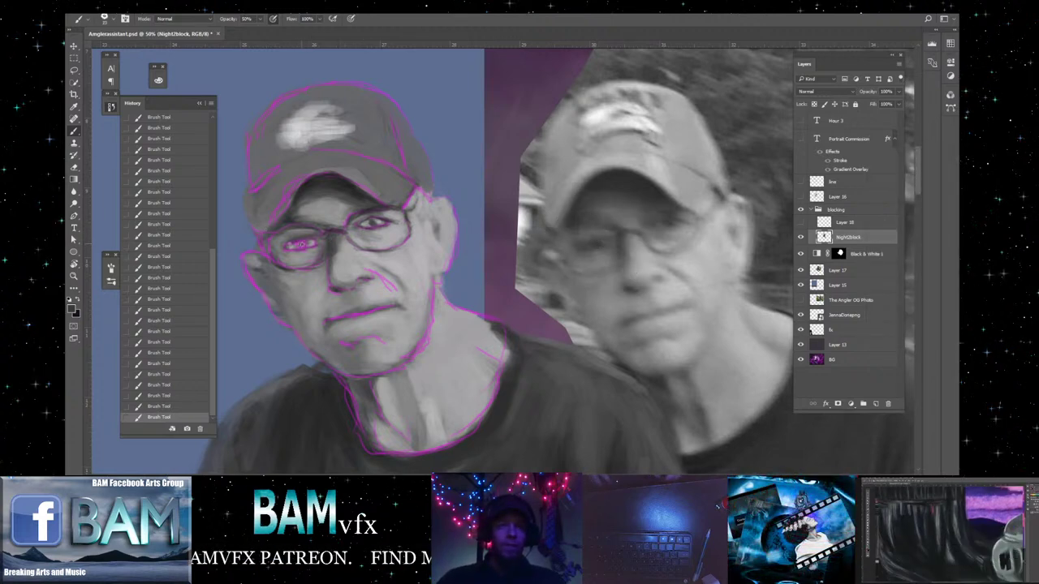
pyautogui.press('0')
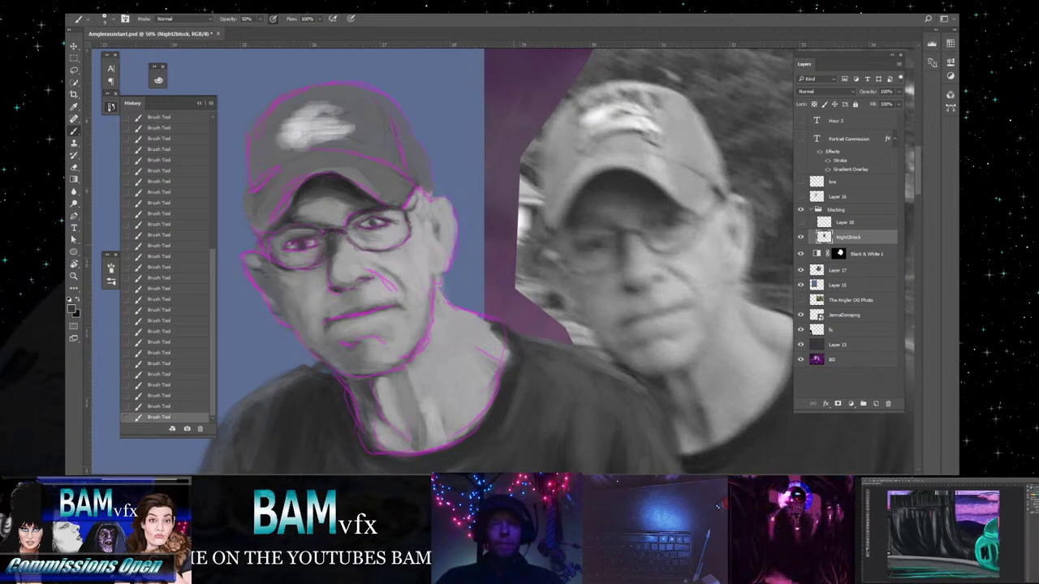
pyautogui.press('alt')
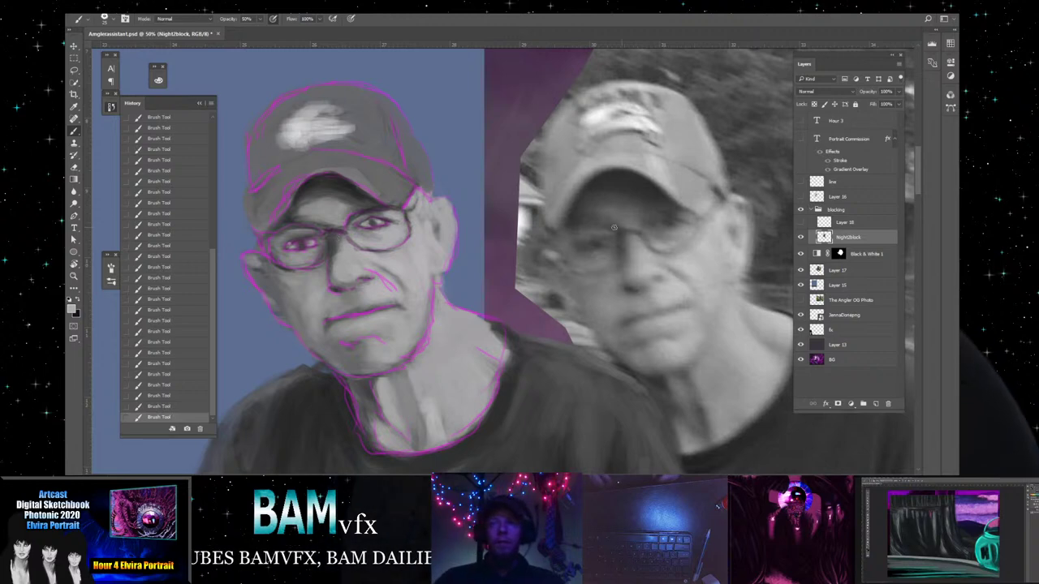
pyautogui.press('alt')
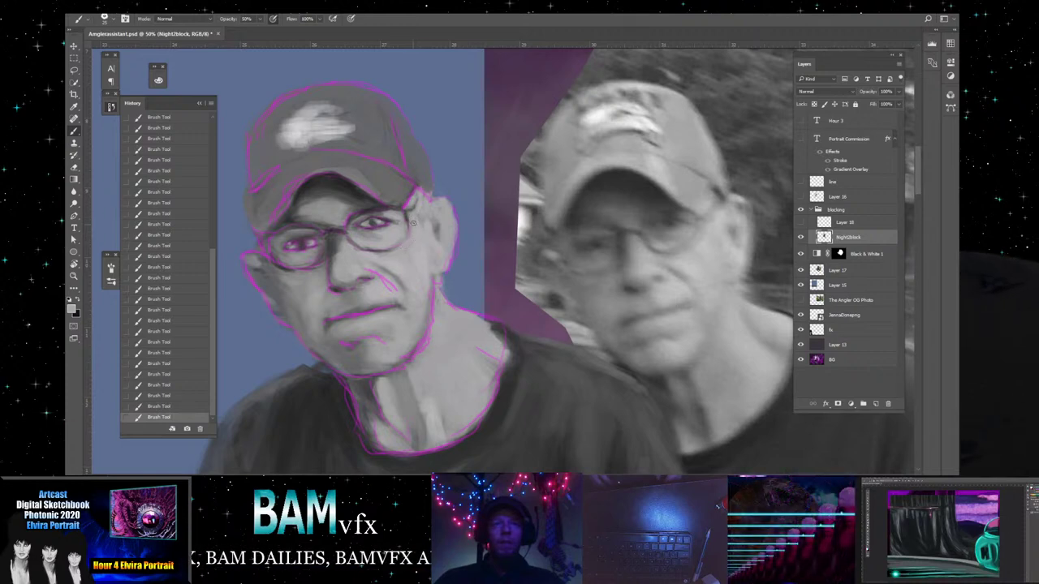
# - Repaint the cap's crown and brim with sampled greys, covering the magenta seam and brim guides
pyautogui.press('alt')
pyautogui.keyDown('alt'); pyautogui.click(267, 260); pyautogui.keyUp('alt')
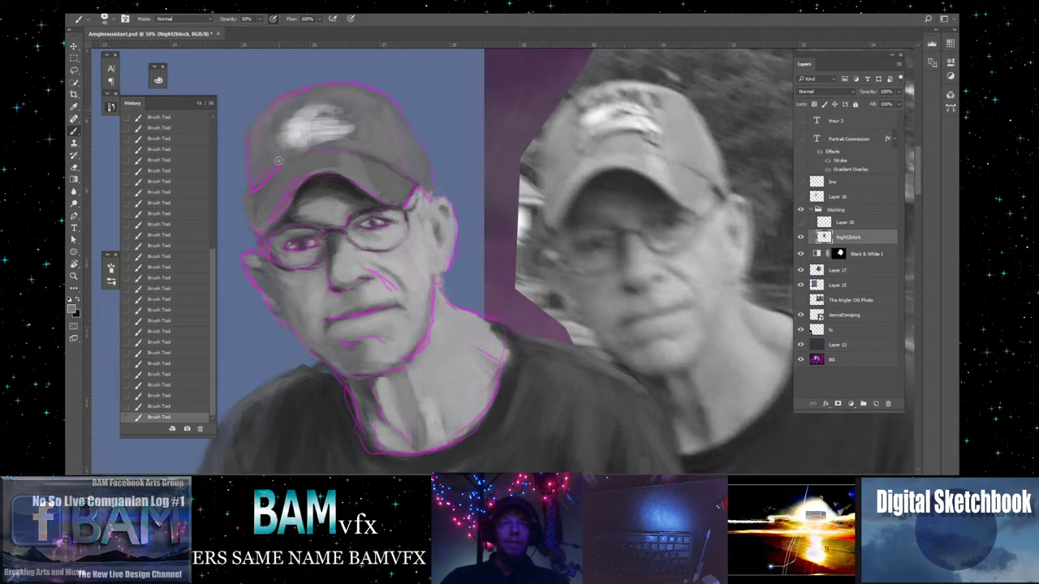
pyautogui.press('0')
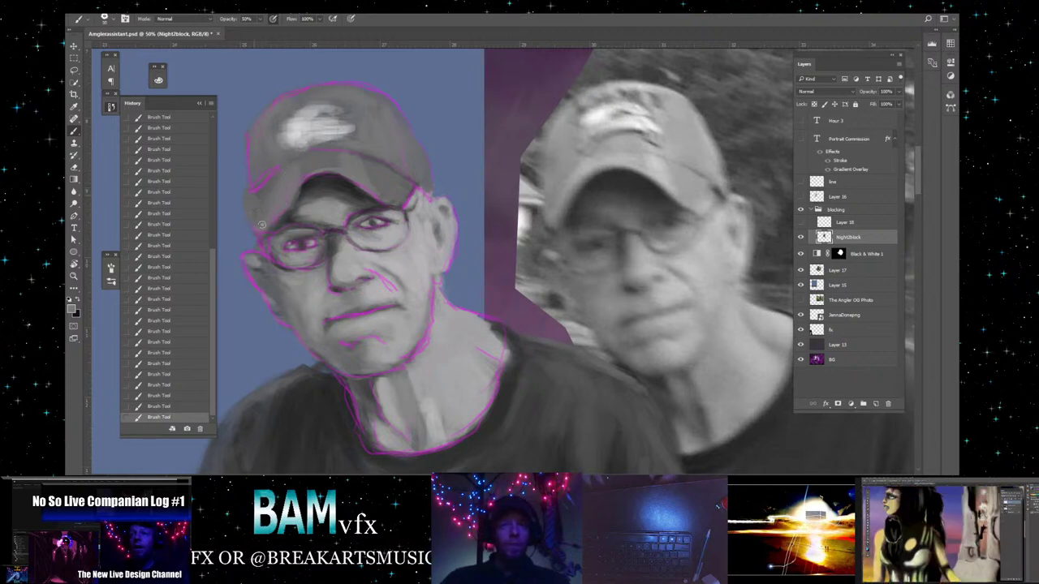
pyautogui.press('0')
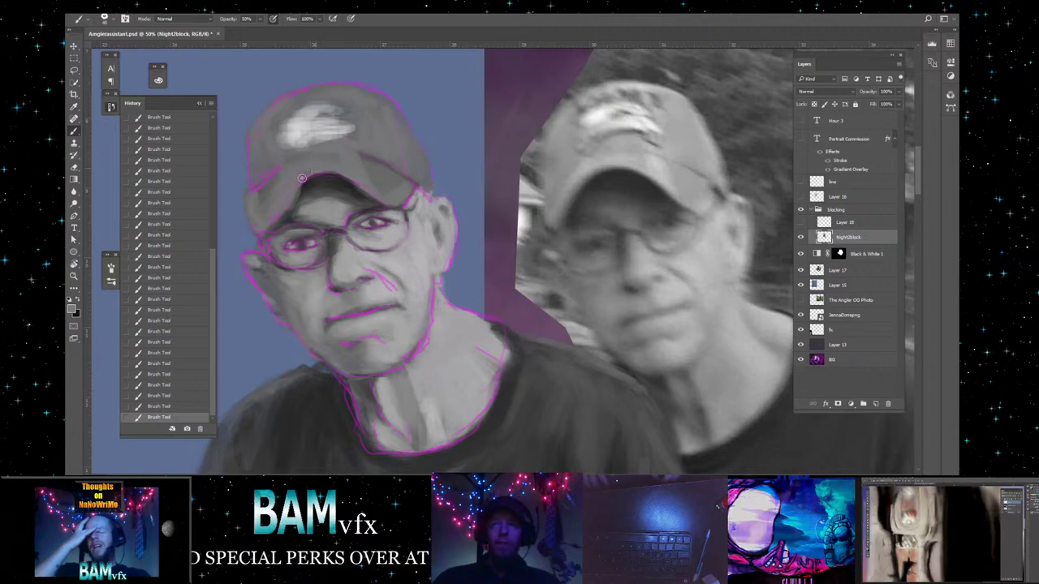
pyautogui.press('alt')
pyautogui.keyDown('alt'); pyautogui.click(376, 157); pyautogui.keyUp('alt')
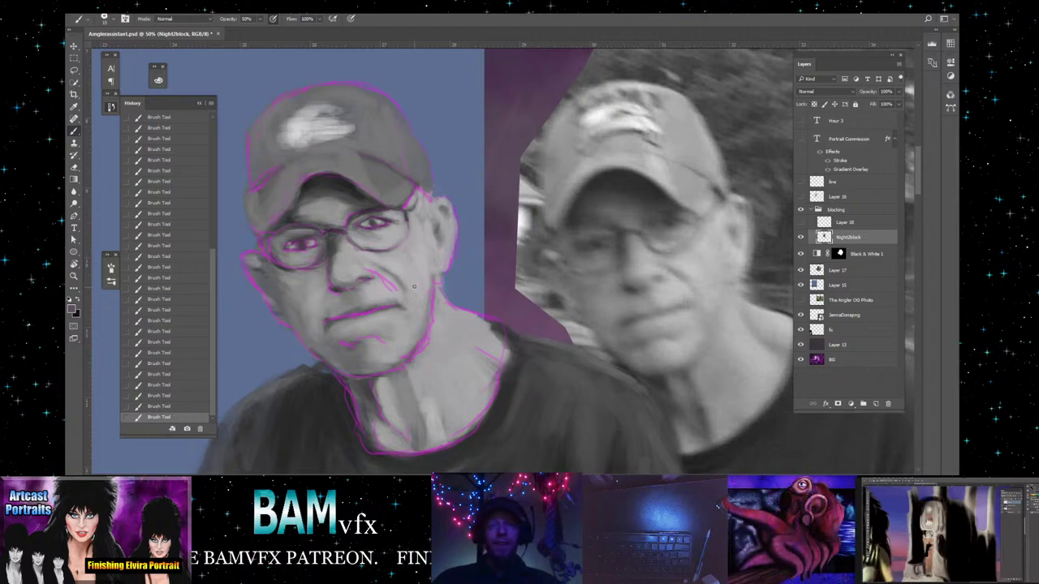
# - Cover the magenta guides on the near cheek fold and mouth, shading the fold and lip line with greys sampled from the painting
pyautogui.press('alt')
pyautogui.keyDown('alt'); pyautogui.click(410, 265); pyautogui.keyUp('alt')
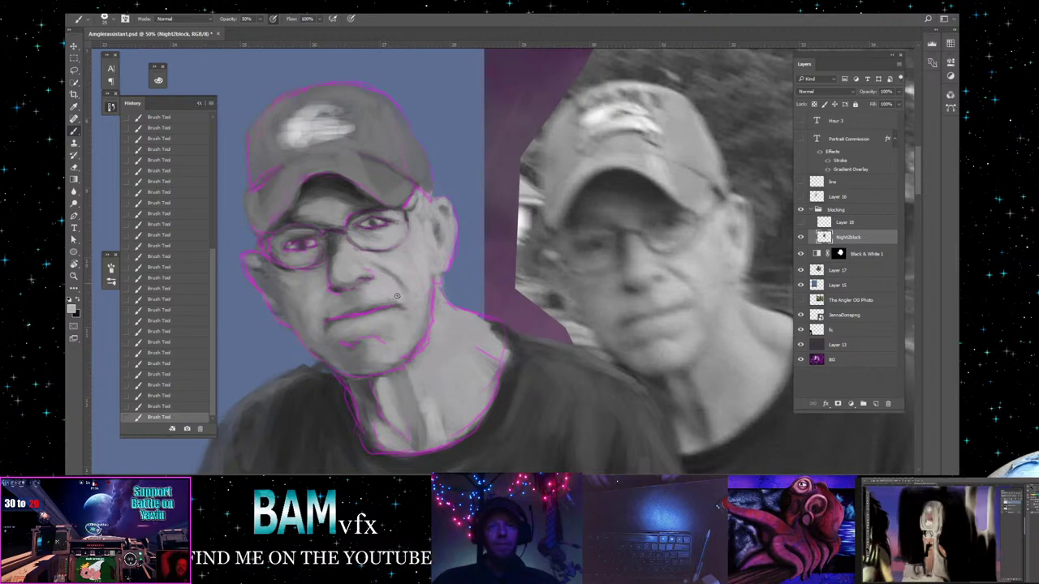
pyautogui.press('alt')
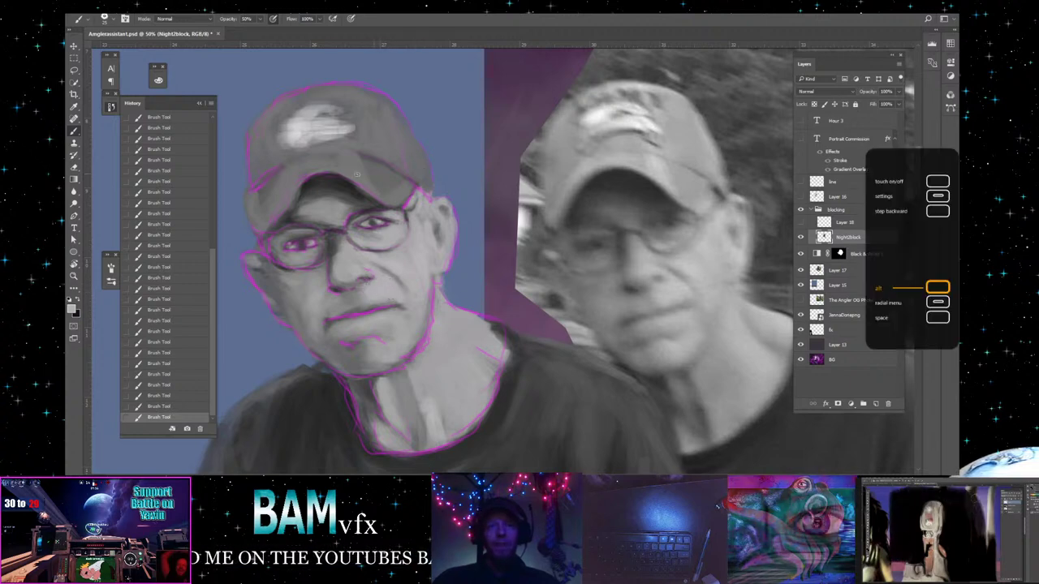
pyautogui.keyDown('alt'); pyautogui.click(363, 191); pyautogui.keyUp('alt')
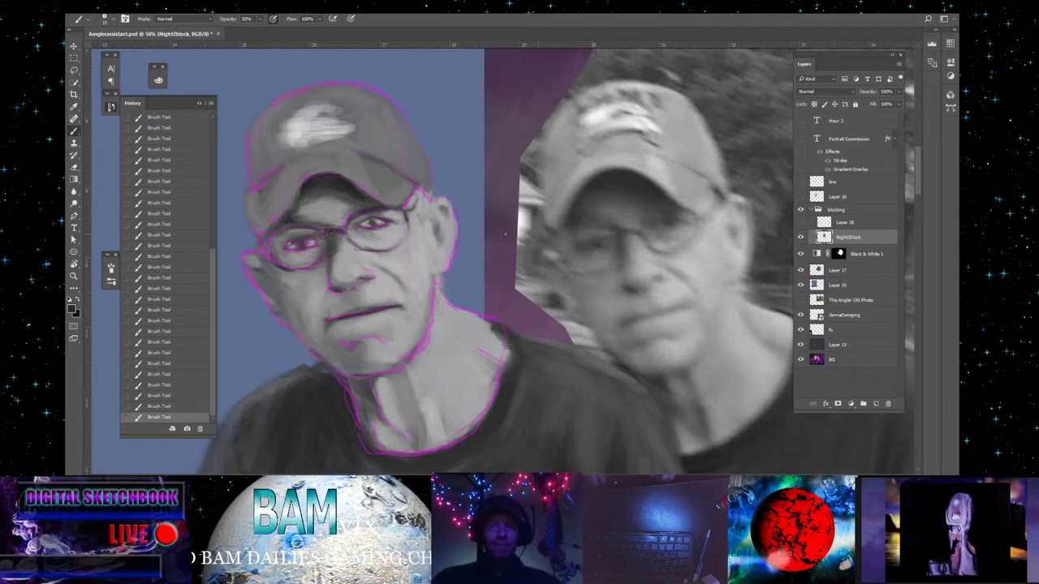
pyautogui.keyDown('alt'); pyautogui.click(384, 297); pyautogui.keyUp('alt')
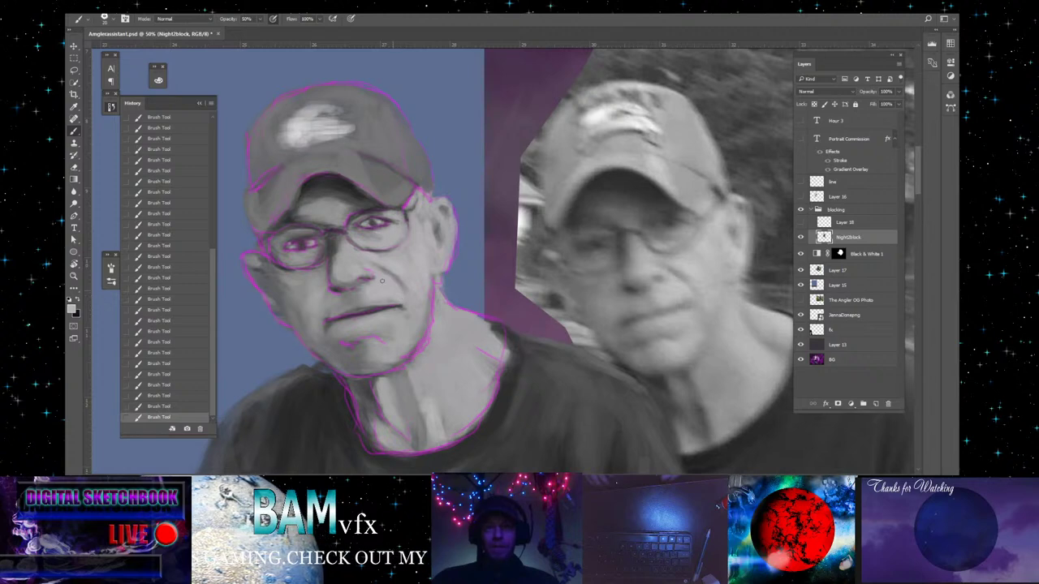
pyautogui.press('alt')
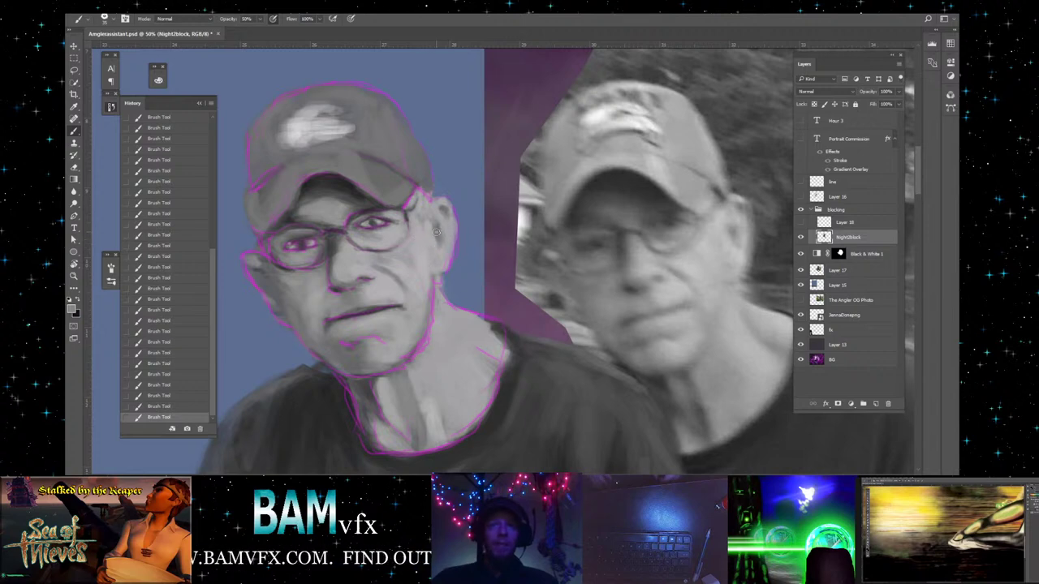
# - Shade the near ear with sampled greys, refining its inner folds and outer edge over the magenta guide
pyautogui.press('alt')
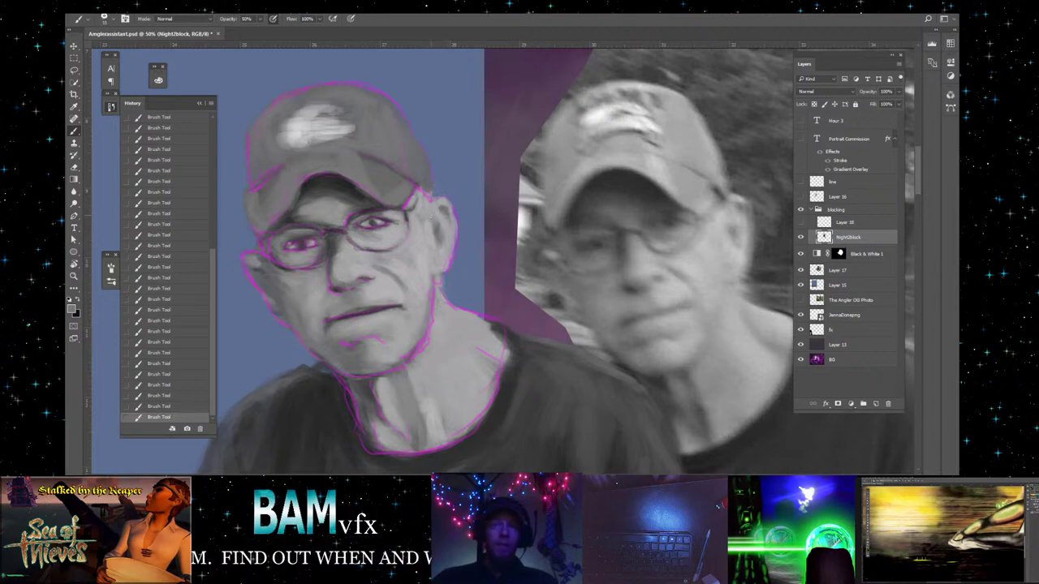
pyautogui.press('alt')
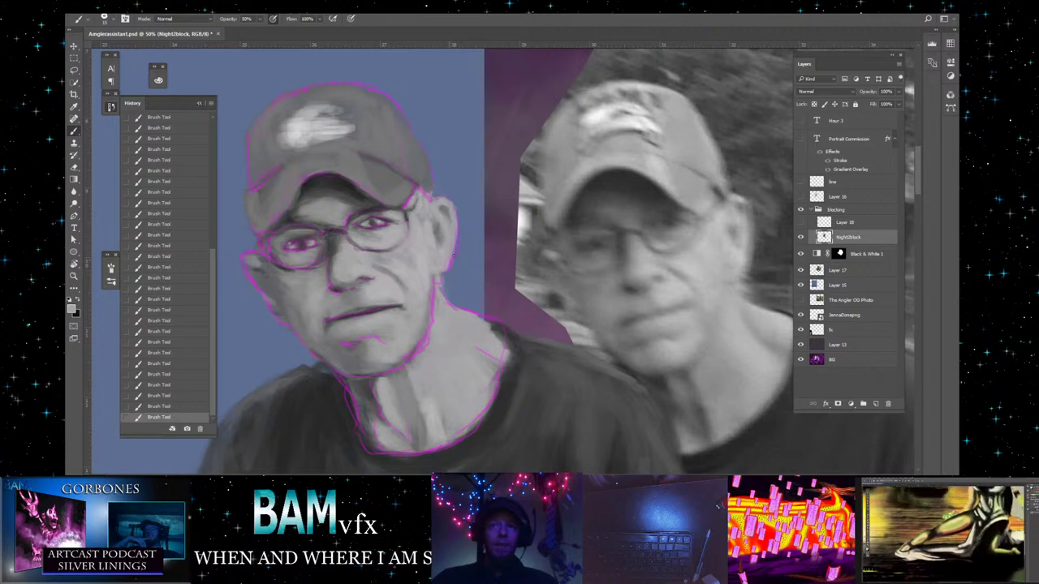
pyautogui.press('alt')
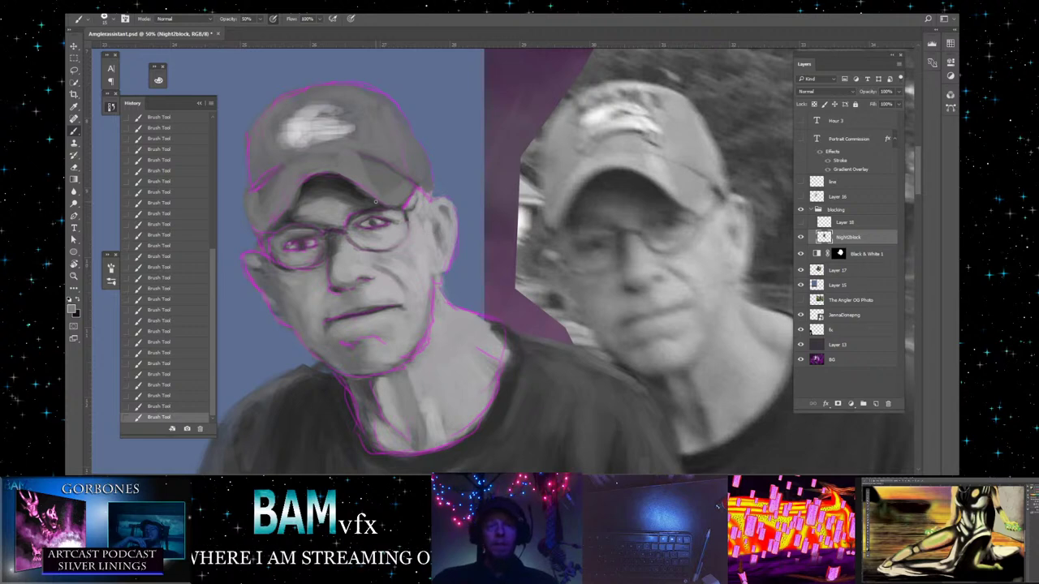
pyautogui.press('alt')
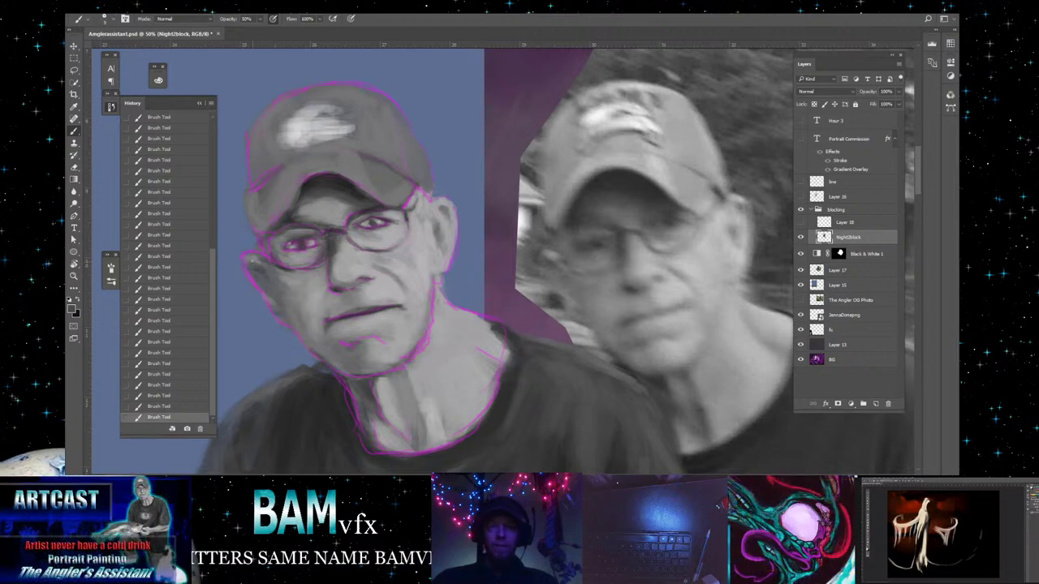
# - Shade the far ear and blend the near jawline and neck over the magenta guides with sampled greys
pyautogui.press(']')
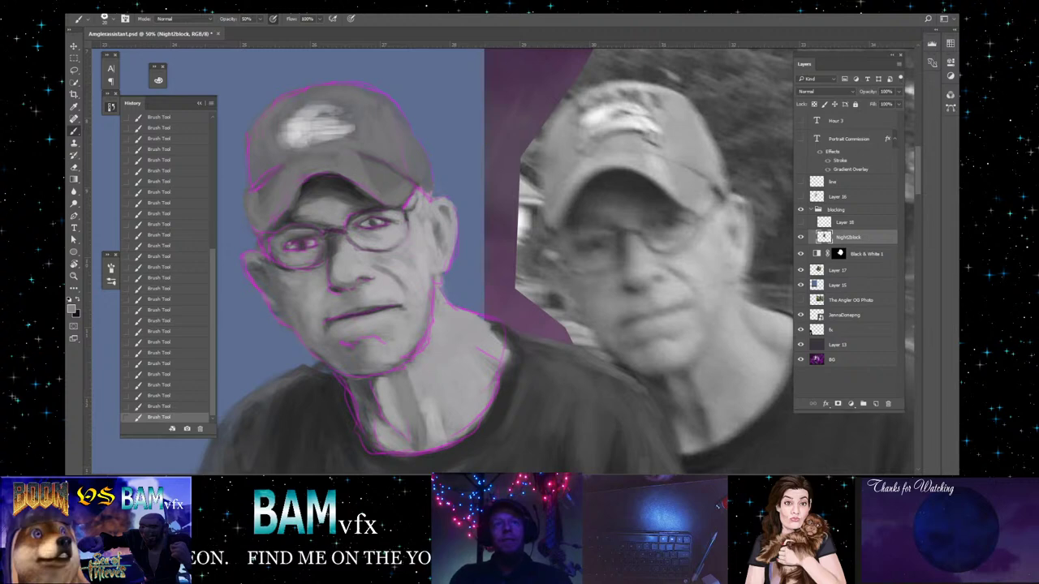
pyautogui.press('alt')
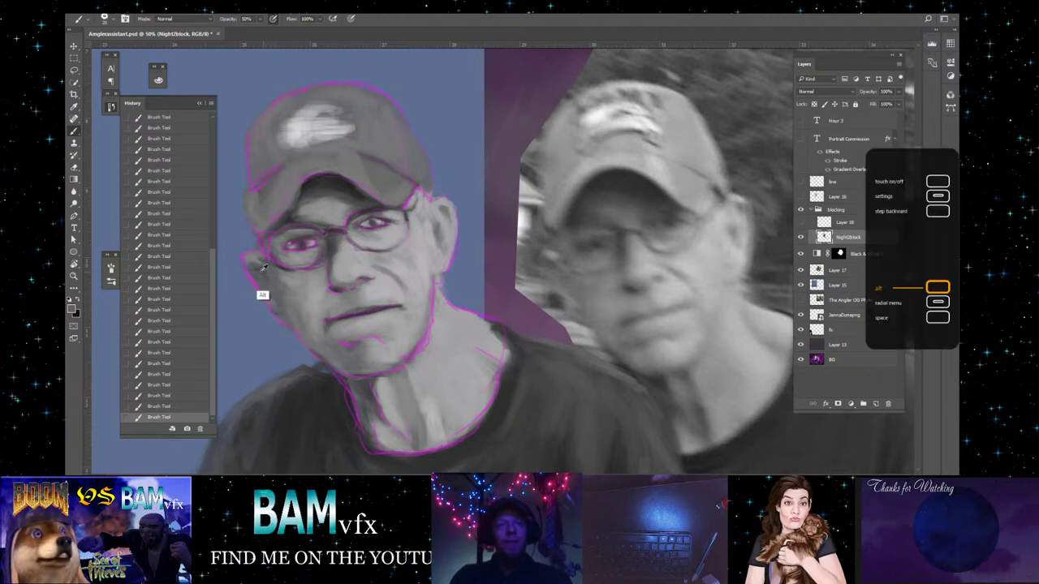
pyautogui.keyDown('alt'); pyautogui.click(258, 271); pyautogui.keyUp('alt')
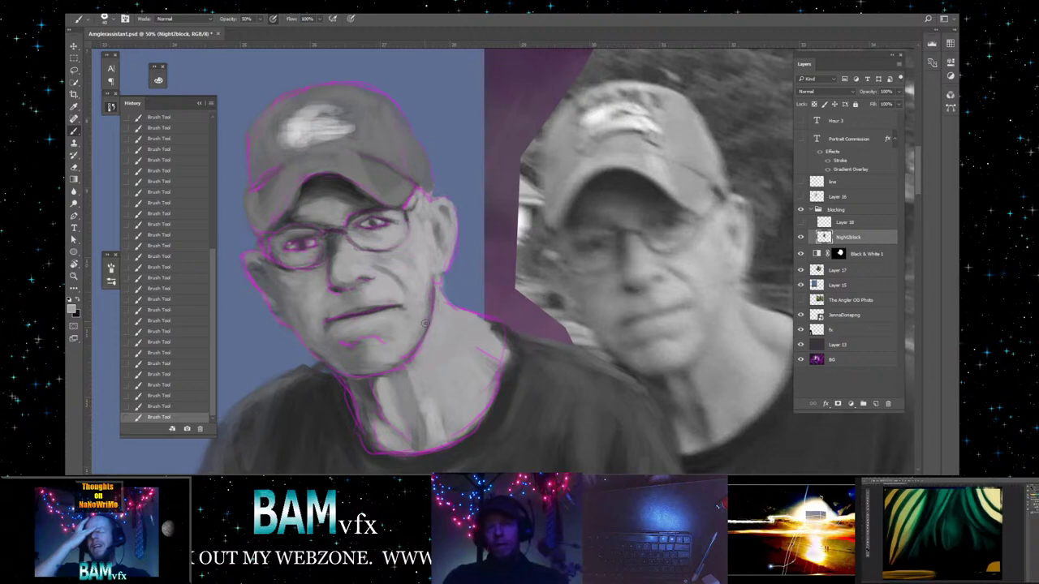
pyautogui.press('alt')
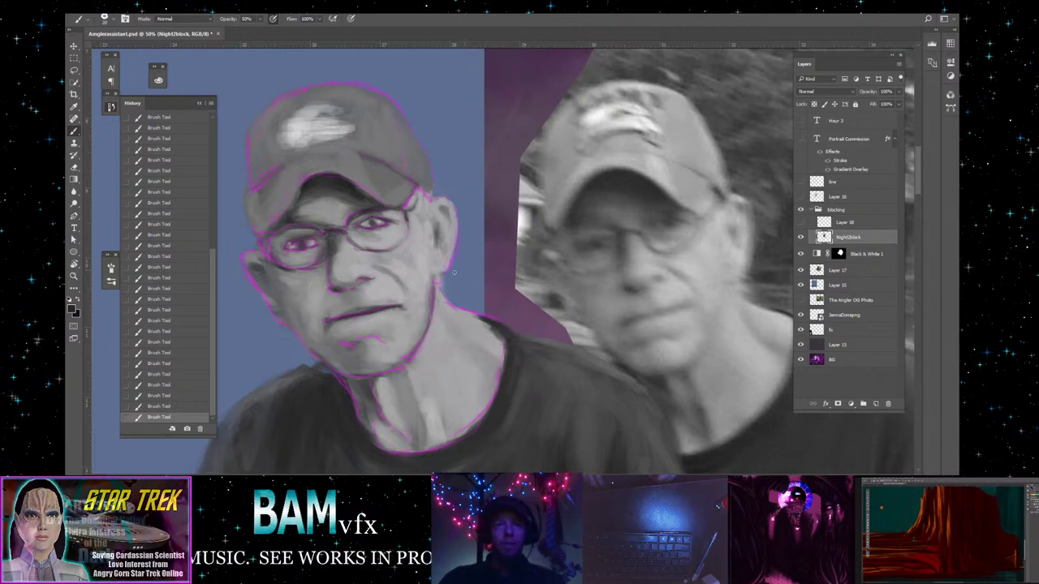
# - Shade the far cheek and the skin around the far eye behind the lens with greys sampled from the face
pyautogui.press('alt')
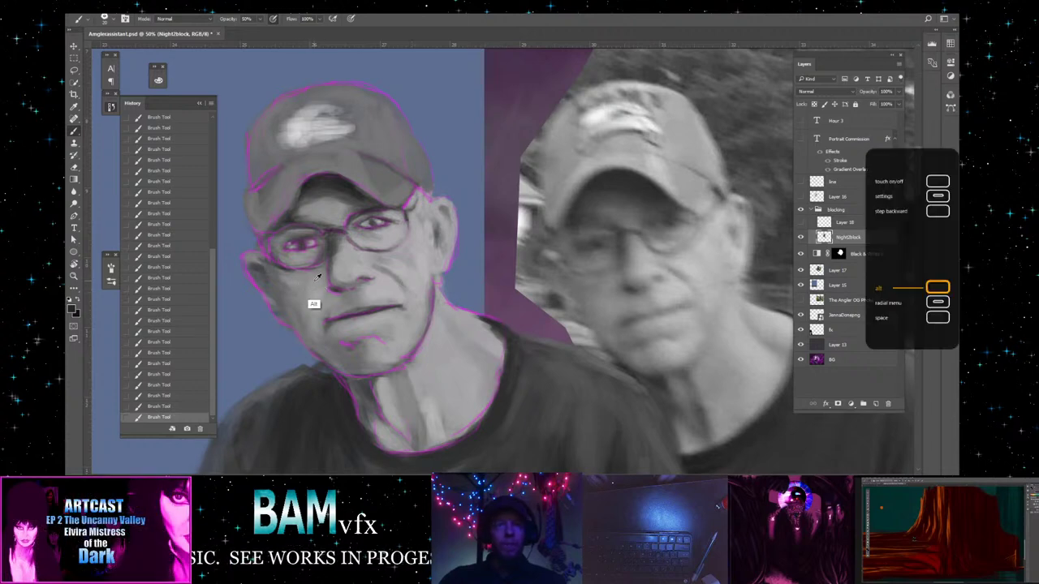
pyautogui.keyDown('alt'); pyautogui.click(316, 278); pyautogui.keyUp('alt')
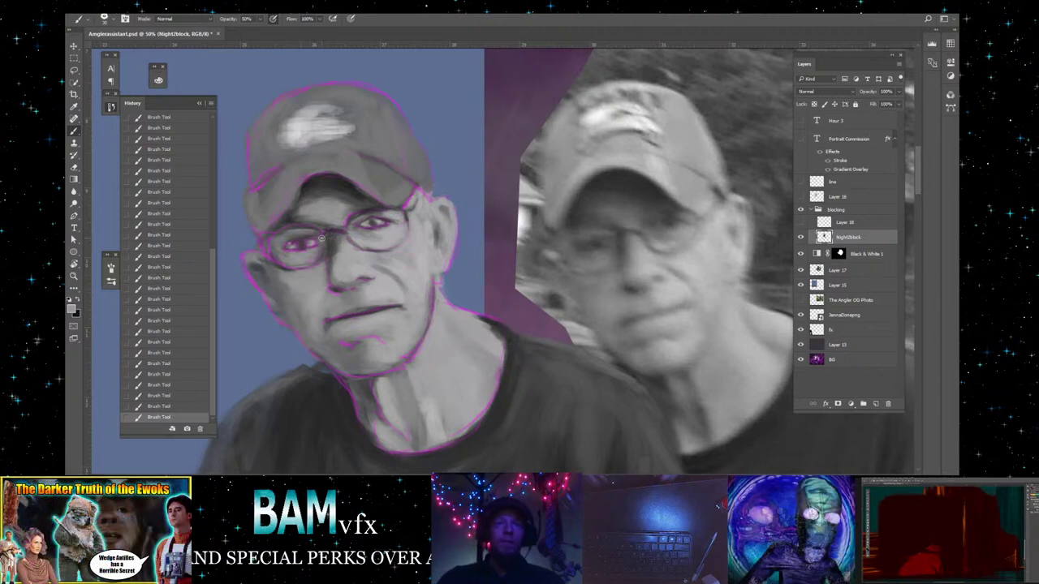
pyautogui.press('alt')
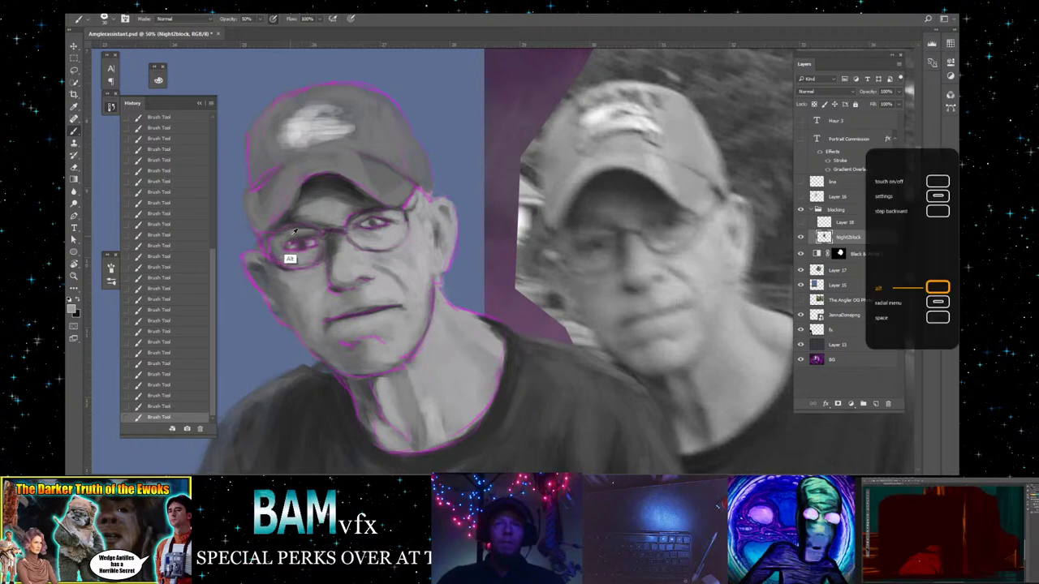
pyautogui.keyDown('alt'); pyautogui.click(293, 235); pyautogui.keyUp('alt')
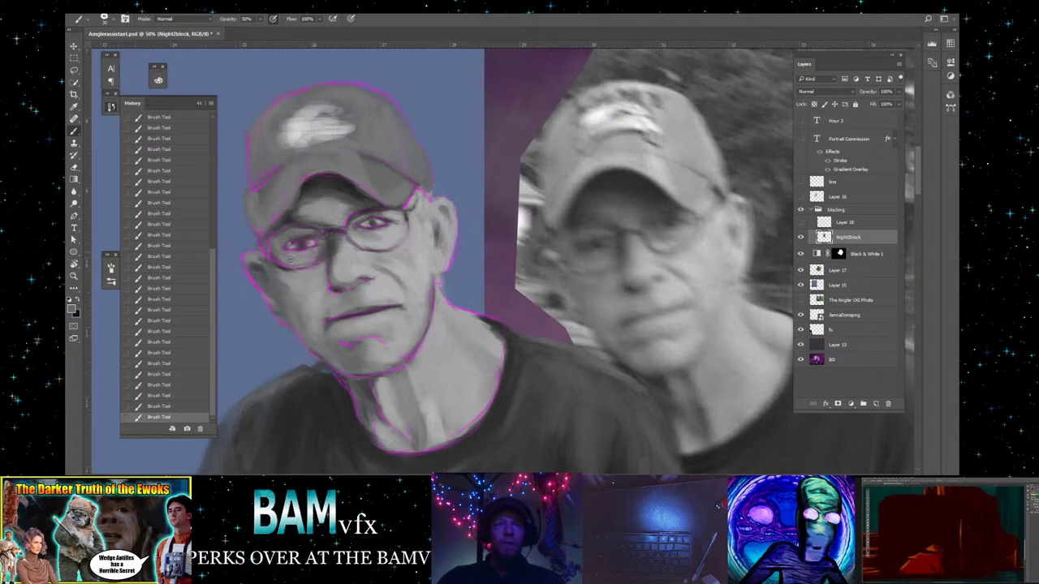
pyautogui.press('alt')
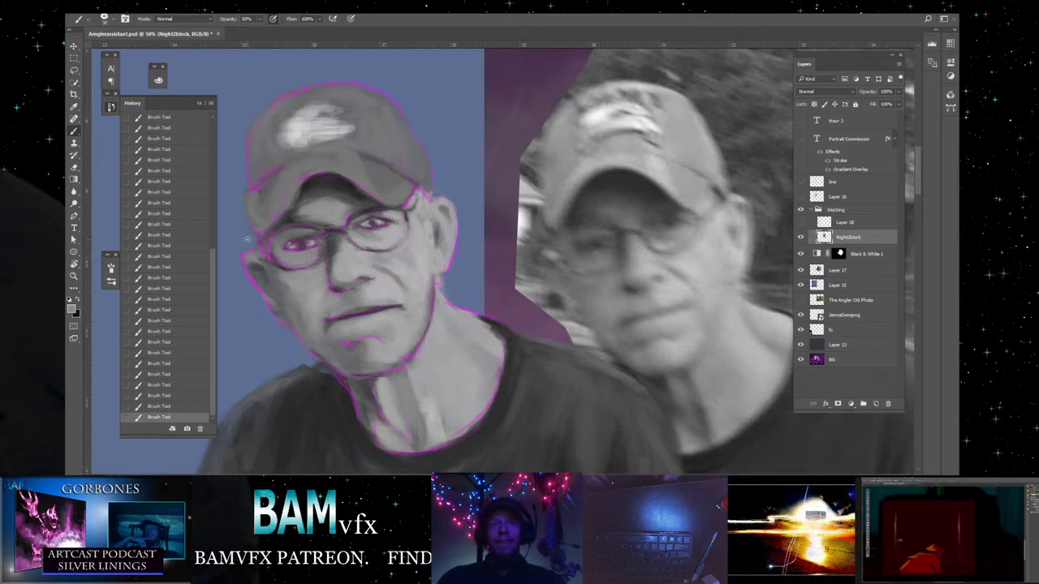
pyautogui.press('alt')
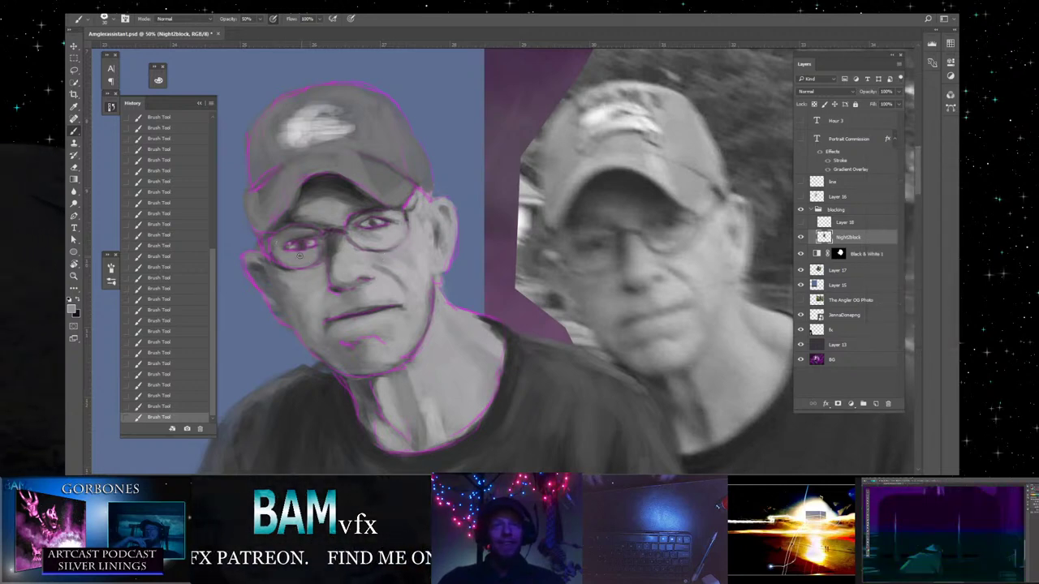
# - Refine the shading around the eyes and inside the glasses with grey tones sampled from the portrait
pyautogui.press('alt')
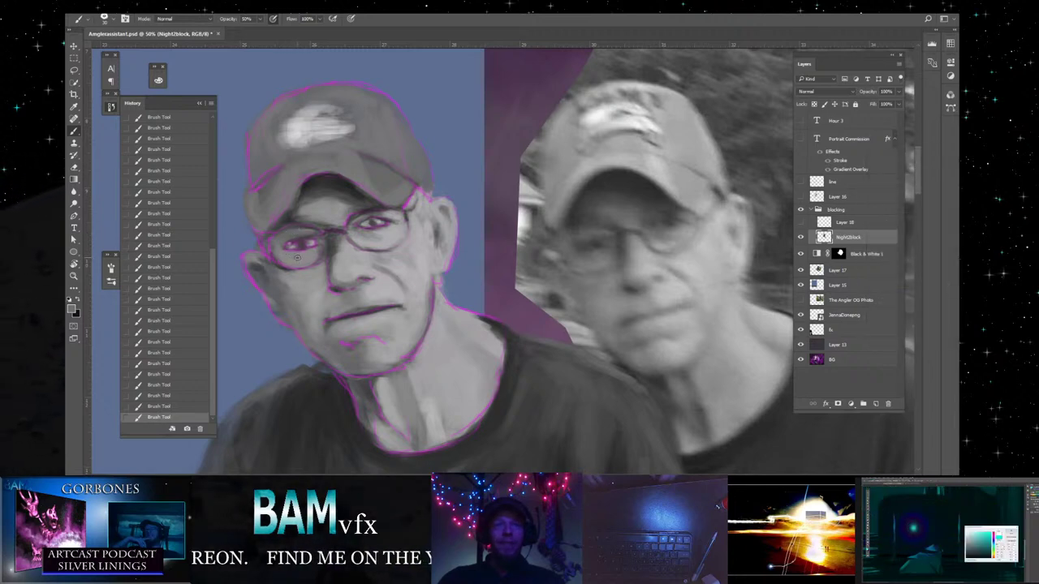
pyautogui.press('0')
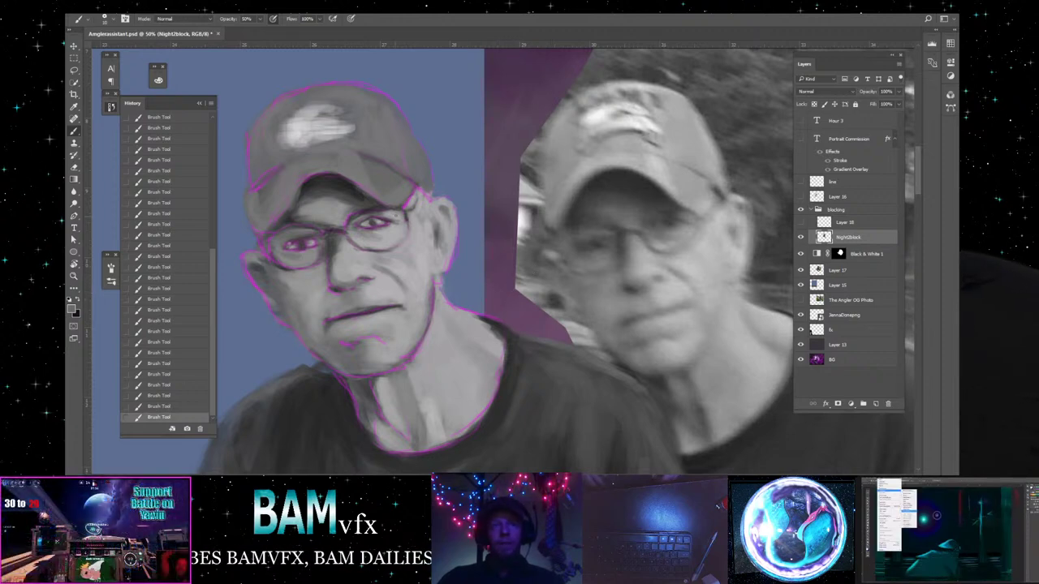
pyautogui.press('alt')
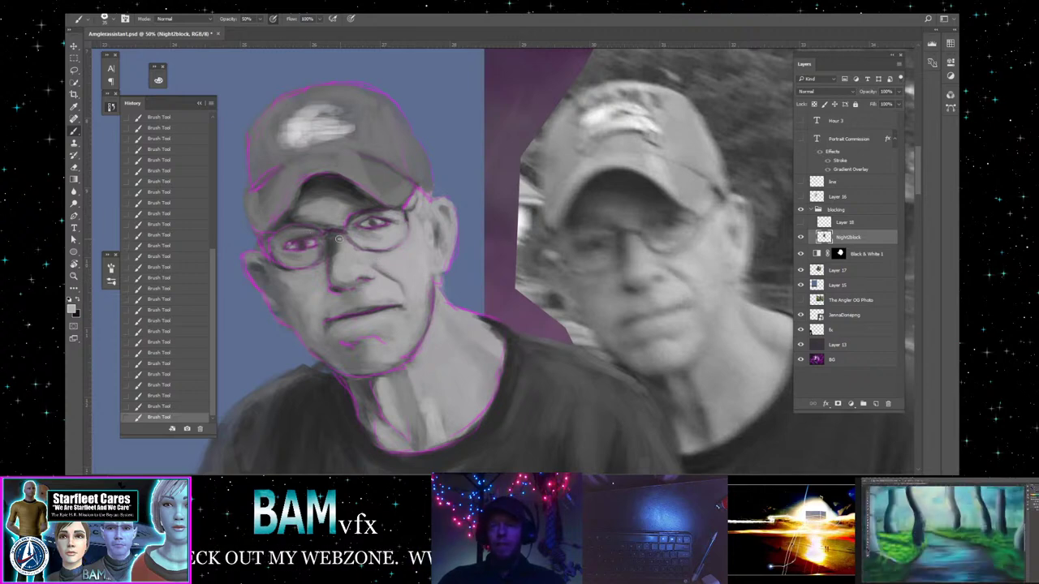
pyautogui.press('alt')
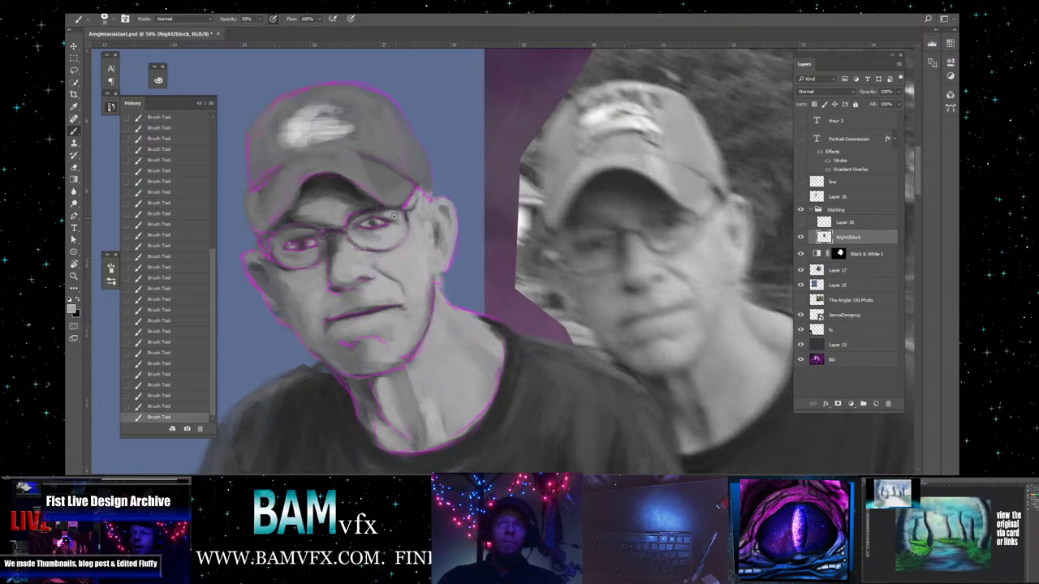
# - Paint sampled dark greys along the glasses frame, the temple beside the ear and the edges of the cap's brim
pyautogui.keyDown('alt'); pyautogui.click(349, 213); pyautogui.keyUp('alt')
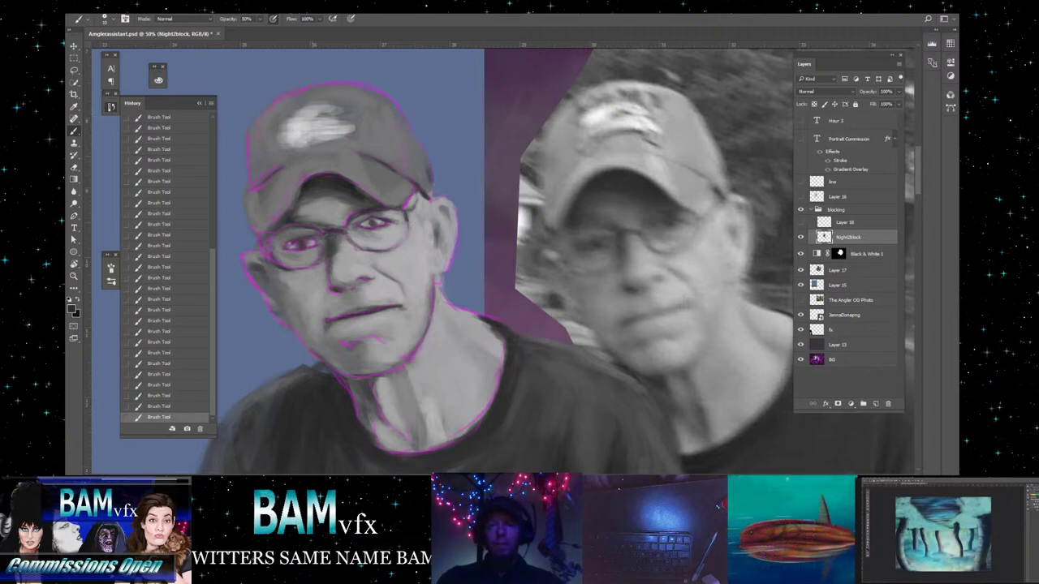
pyautogui.press('0')
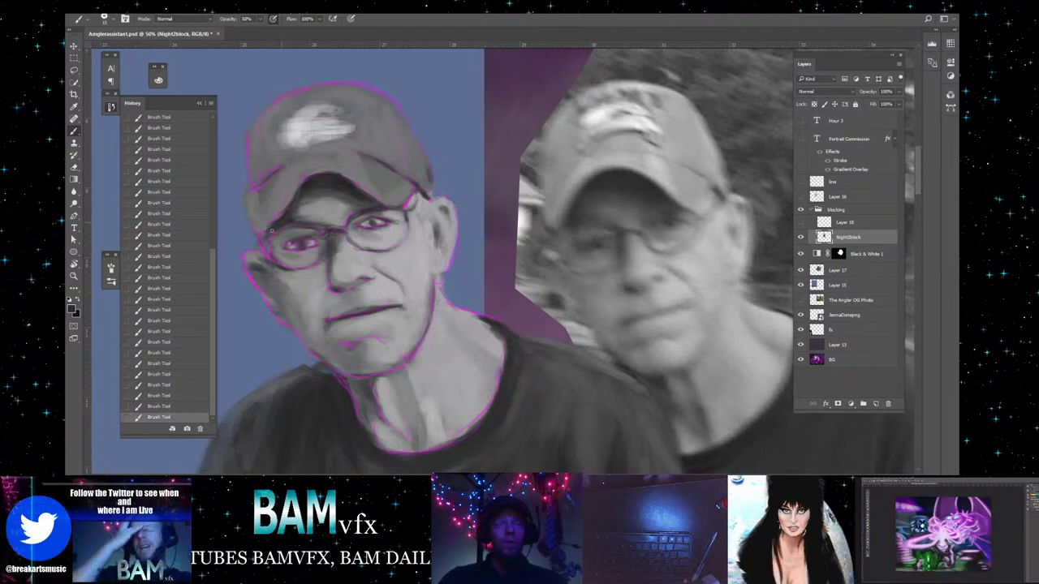
pyautogui.press('alt')
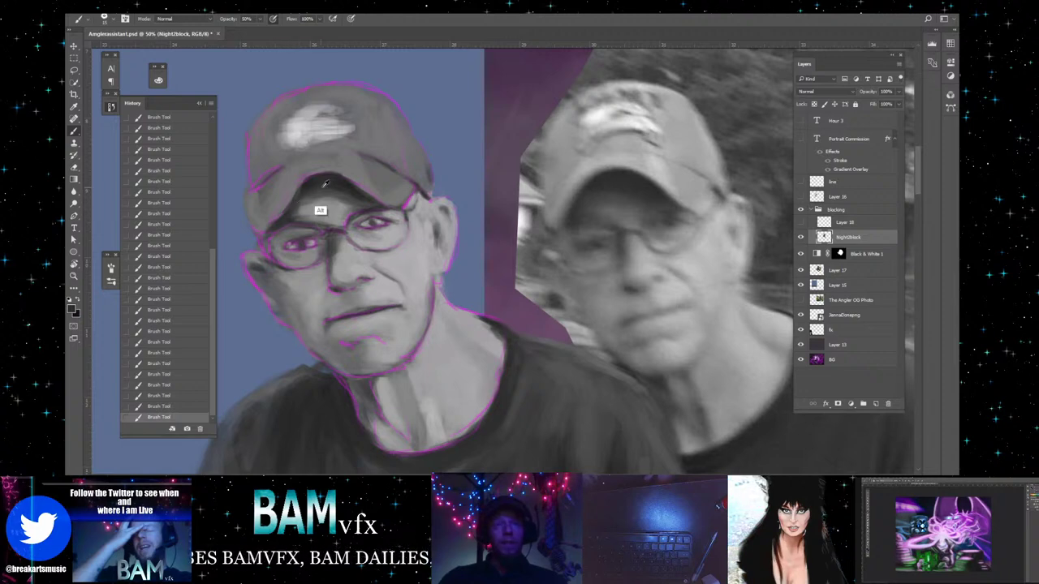
pyautogui.keyDown('alt'); pyautogui.click(328, 187); pyautogui.keyUp('alt')
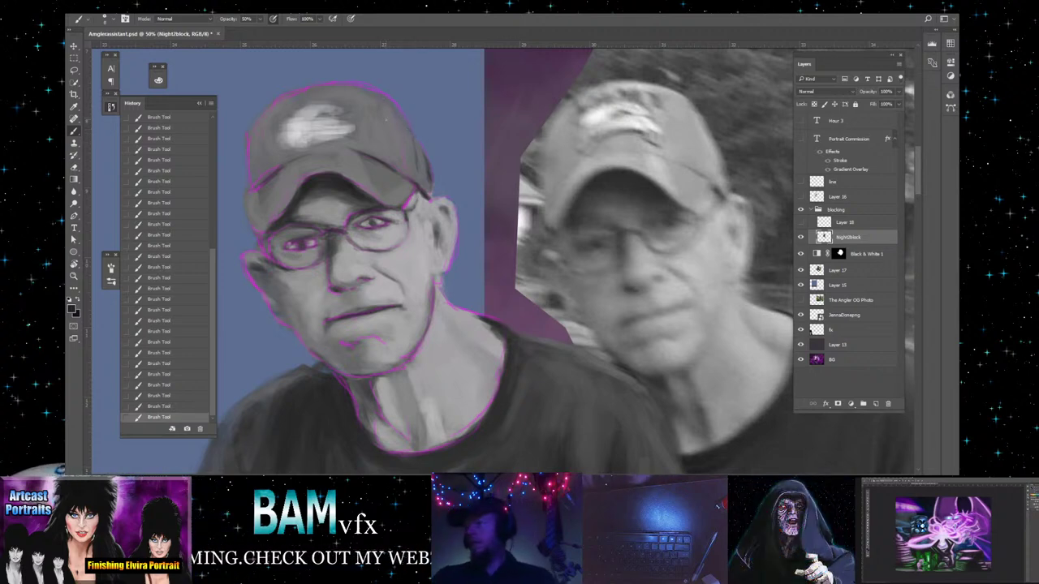
# - Fill the cap's logo patch with near-white and paint greys over the magenta outline around the cap
pyautogui.press('alt')
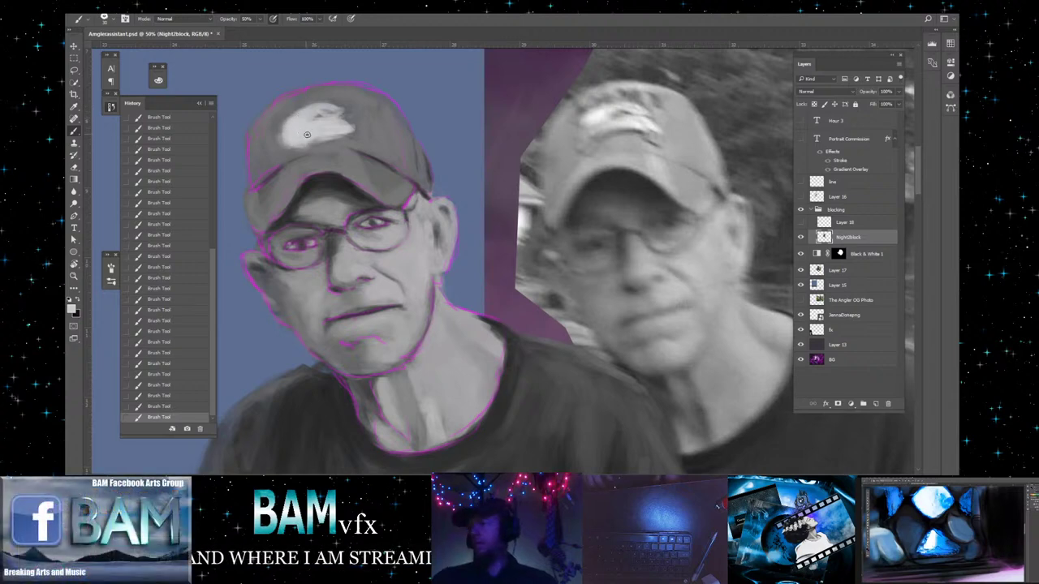
pyautogui.press('0')
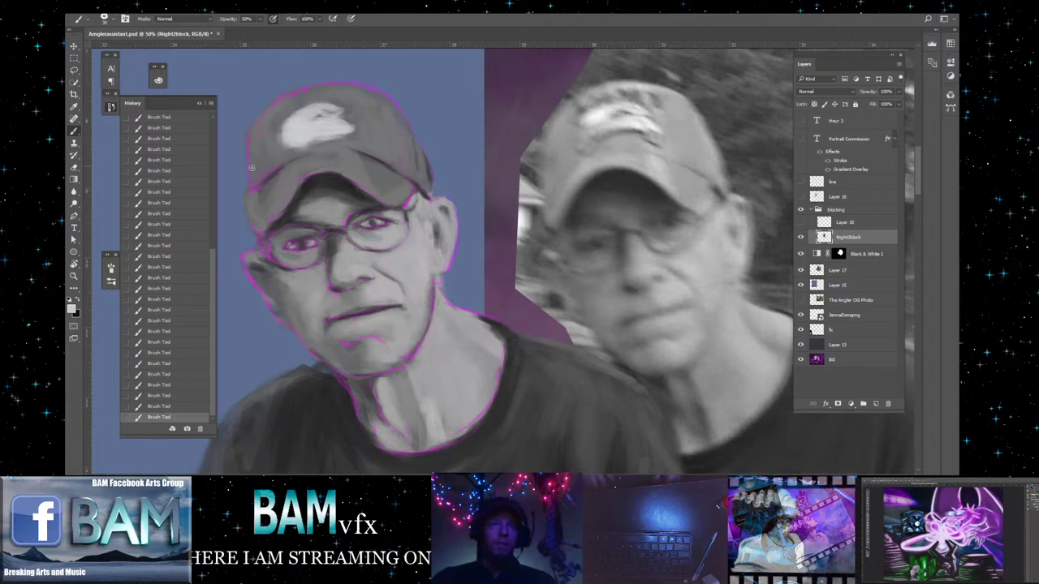
pyautogui.press('alt')
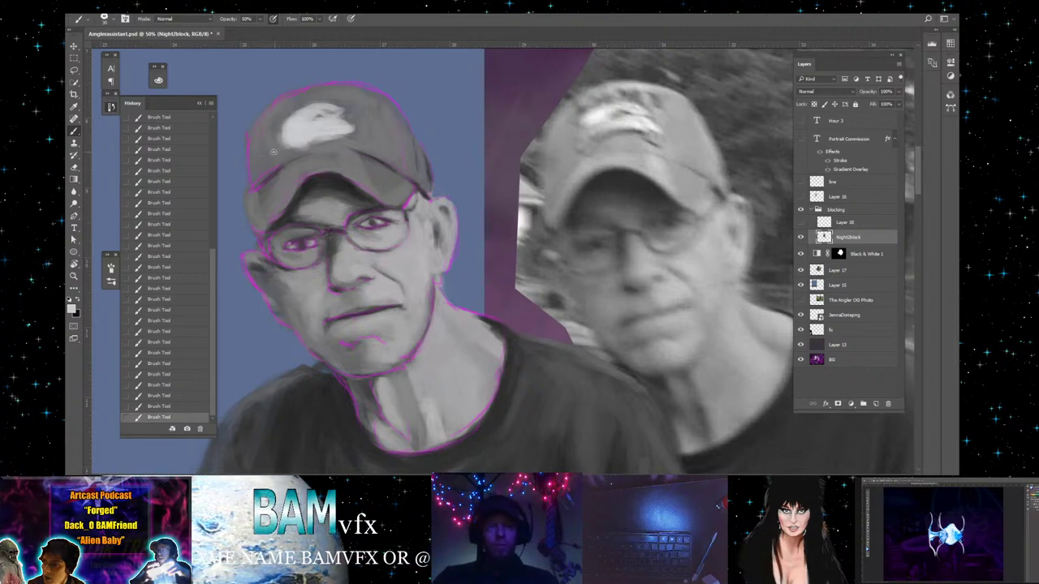
pyautogui.press('alt')
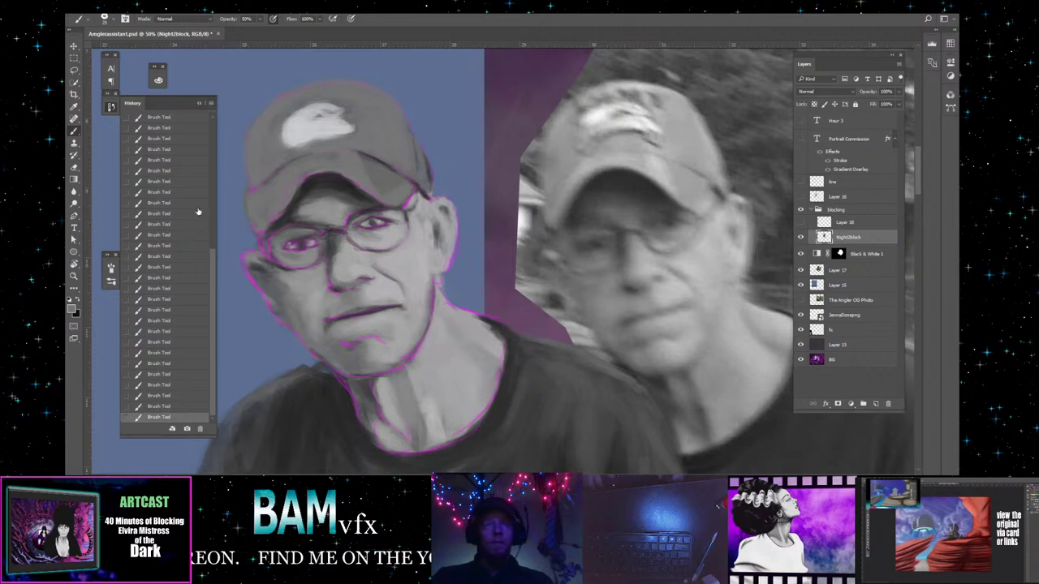
pyautogui.press('alt')
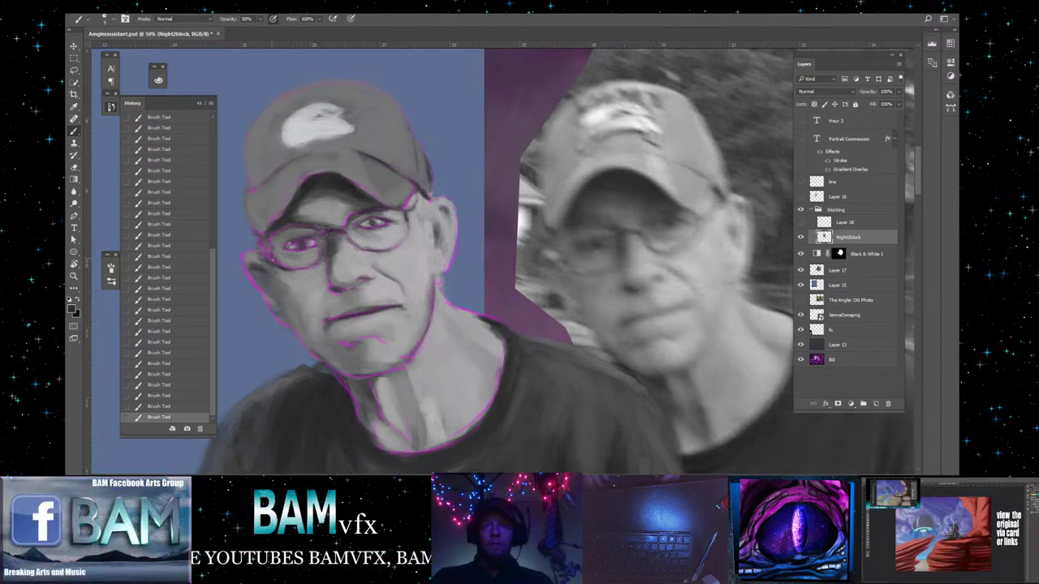
pyautogui.press('alt')
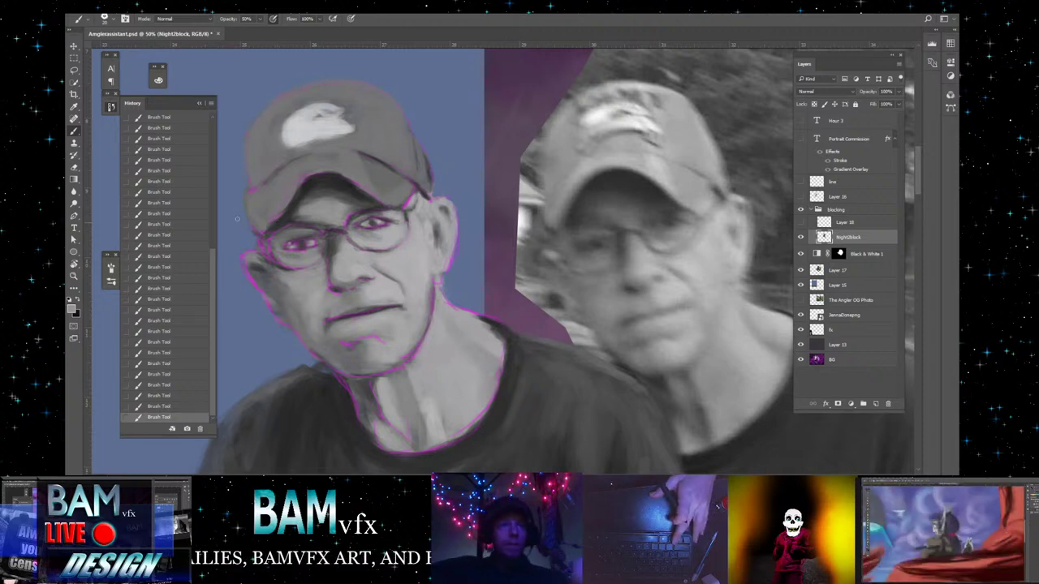
# - Move the painted figure on the Night2block layer over the man in the reference photo
pyautogui.click(73, 276)
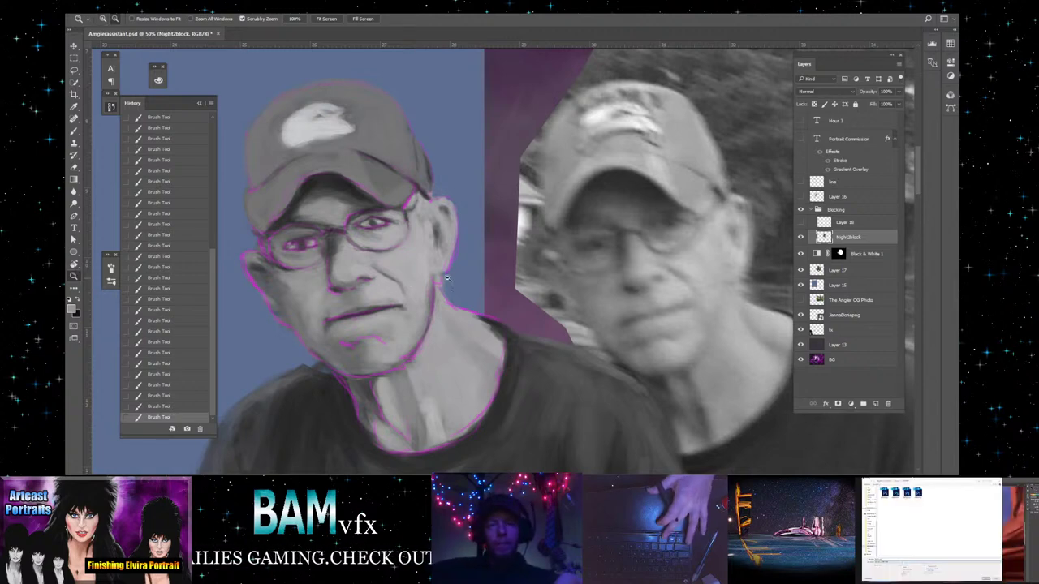
pyautogui.scroll(-1, 446, 278)
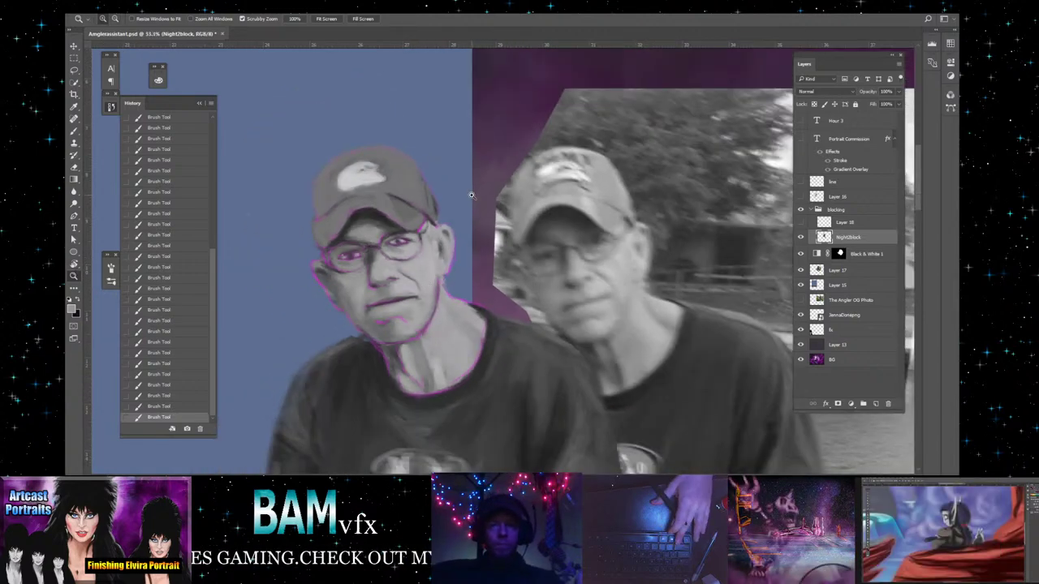
pyautogui.scroll(-2, 471, 195)
pyautogui.scroll(-1, 459, 202)
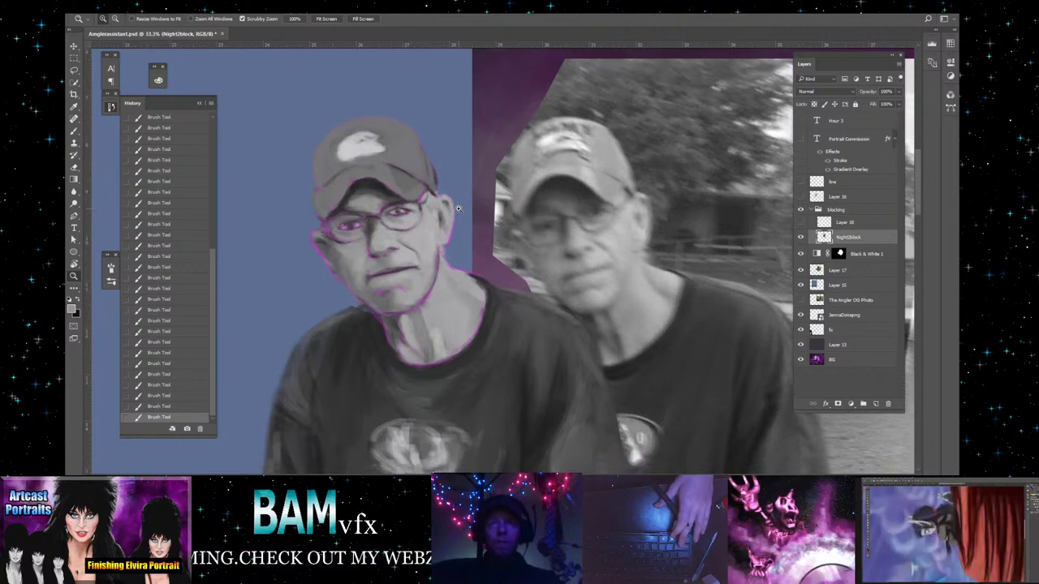
pyautogui.scroll(-1, 459, 210)
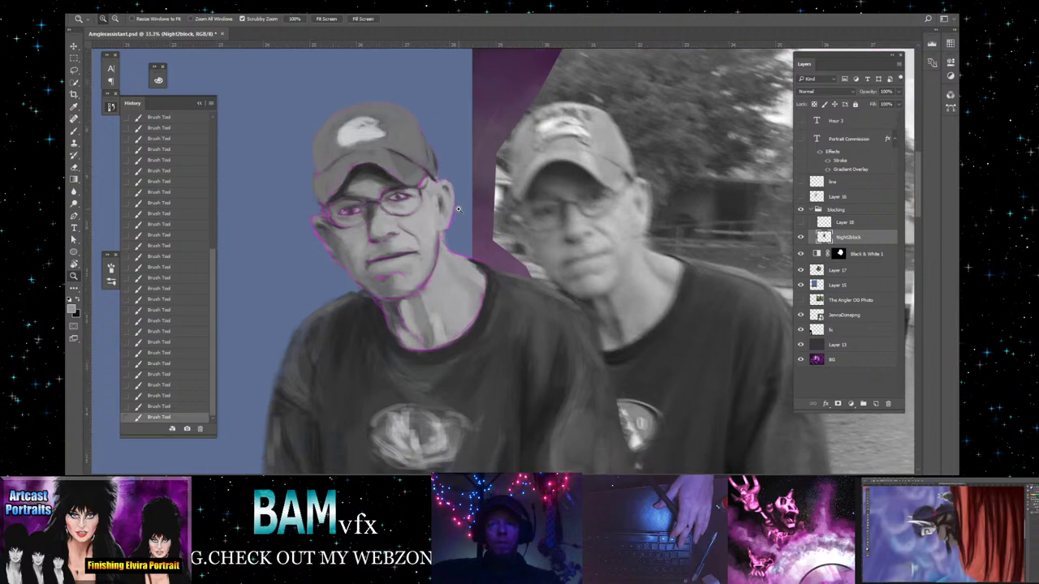
pyautogui.scroll(-1, 458, 210)
pyautogui.press('v')
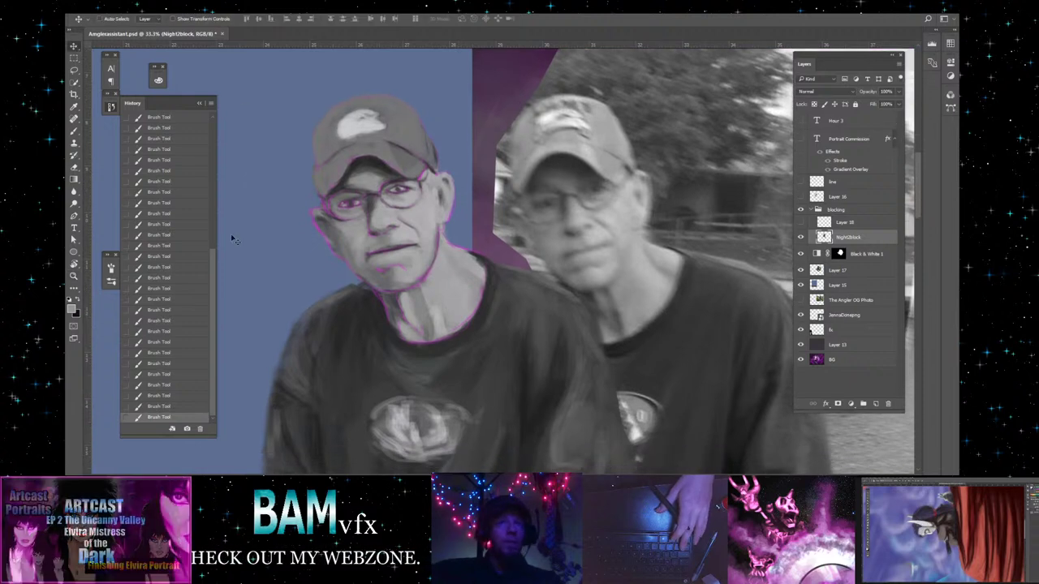
pyautogui.moveTo(501, 366)
pyautogui.mouseDown()
pyautogui.moveTo(461, 365)
pyautogui.moveTo(462, 353)
pyautogui.moveTo(702, 360)
pyautogui.mouseUp()
# - Lower the Night2block layer's opacity to 24% and nudge the painted figure into alignment with the photo
pyautogui.click(898, 92)
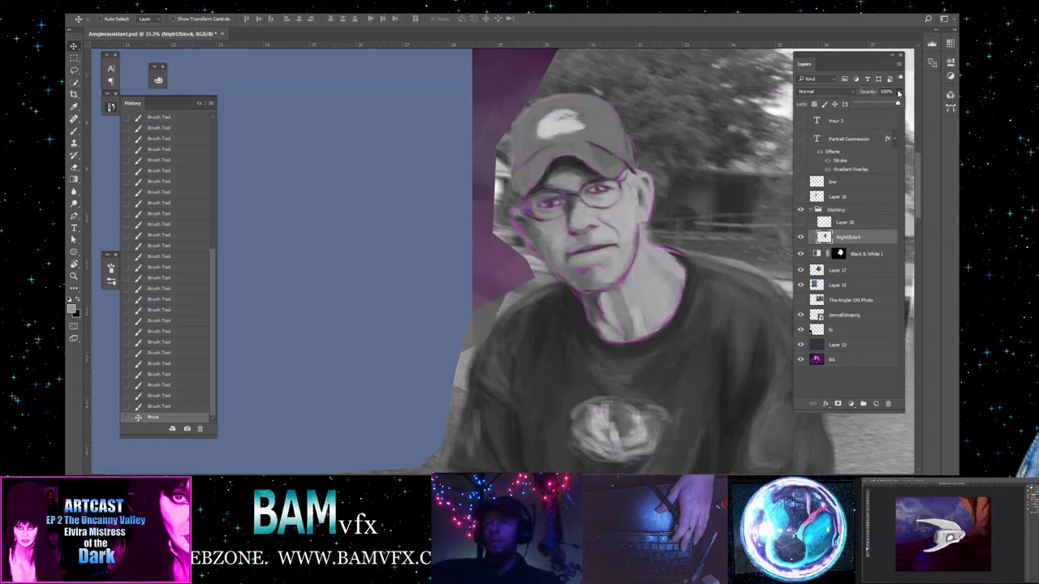
pyautogui.moveTo(899, 94)
pyautogui.mouseDown()
pyautogui.moveTo(855, 106)
pyautogui.moveTo(881, 106)
pyautogui.moveTo(866, 104)
pyautogui.mouseUp()
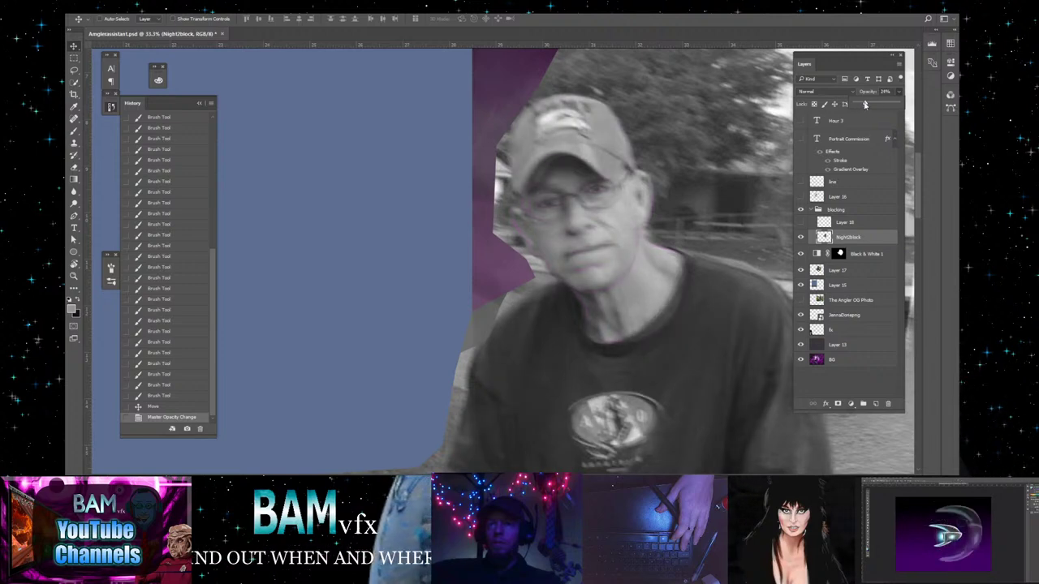
pyautogui.click(624, 231)
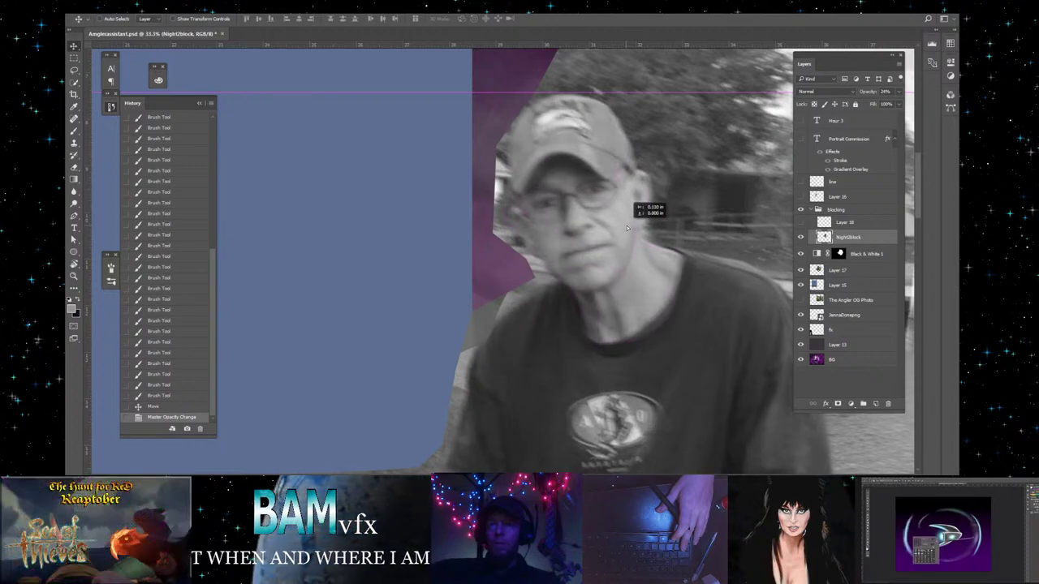
pyautogui.moveTo(627, 228); pyautogui.dragTo(627, 233)
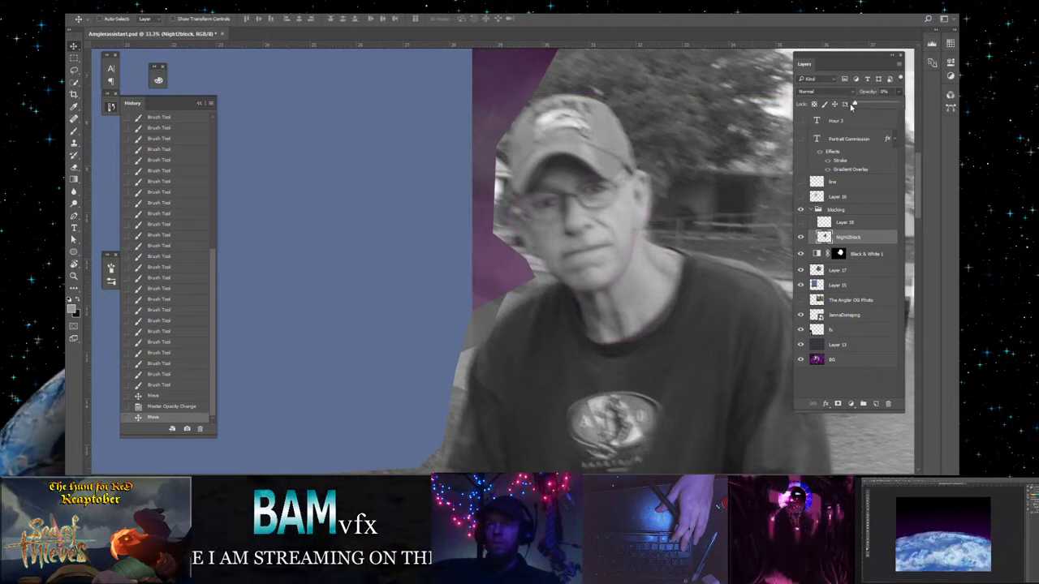
# - Compare the overlay at varying opacities, restore Night2block to 100% and move the figure back onto the blue background beside the photo
pyautogui.moveTo(862, 103)
pyautogui.mouseDown()
pyautogui.moveTo(852, 106)
pyautogui.moveTo(869, 108)
pyautogui.mouseUp()
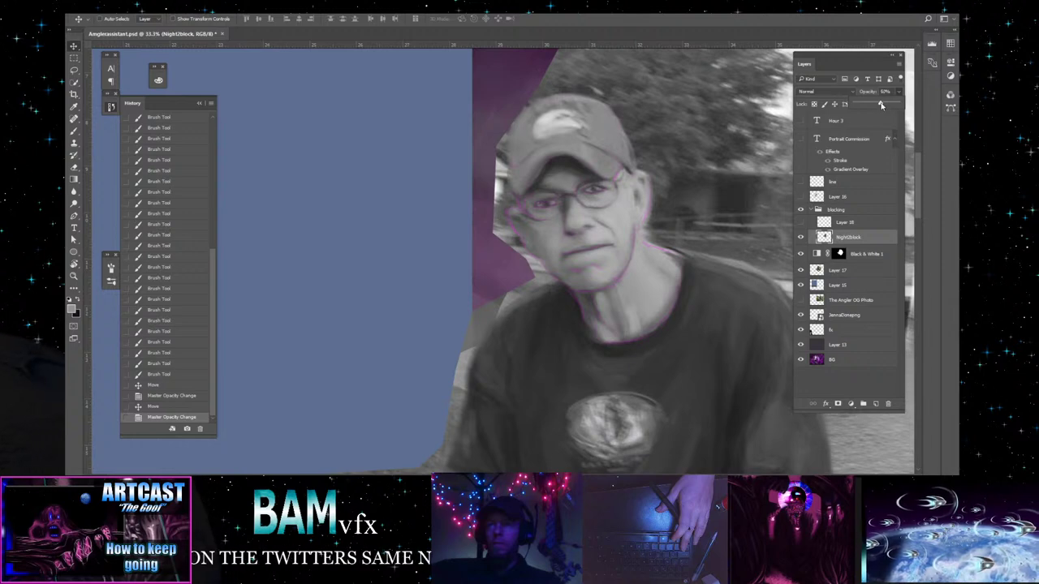
pyautogui.moveTo(883, 105); pyautogui.dragTo(891, 108)
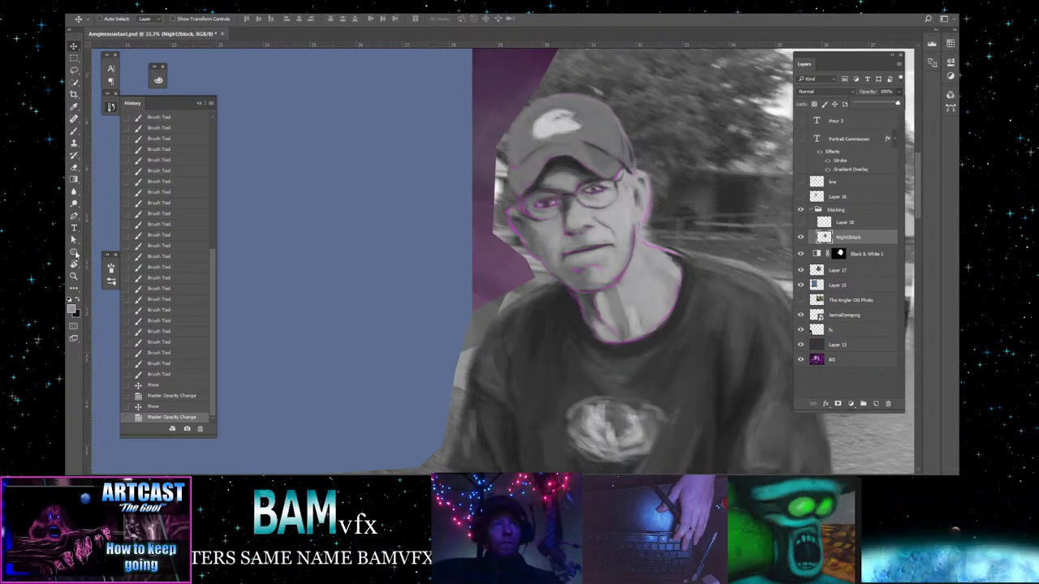
pyautogui.click(73, 276)
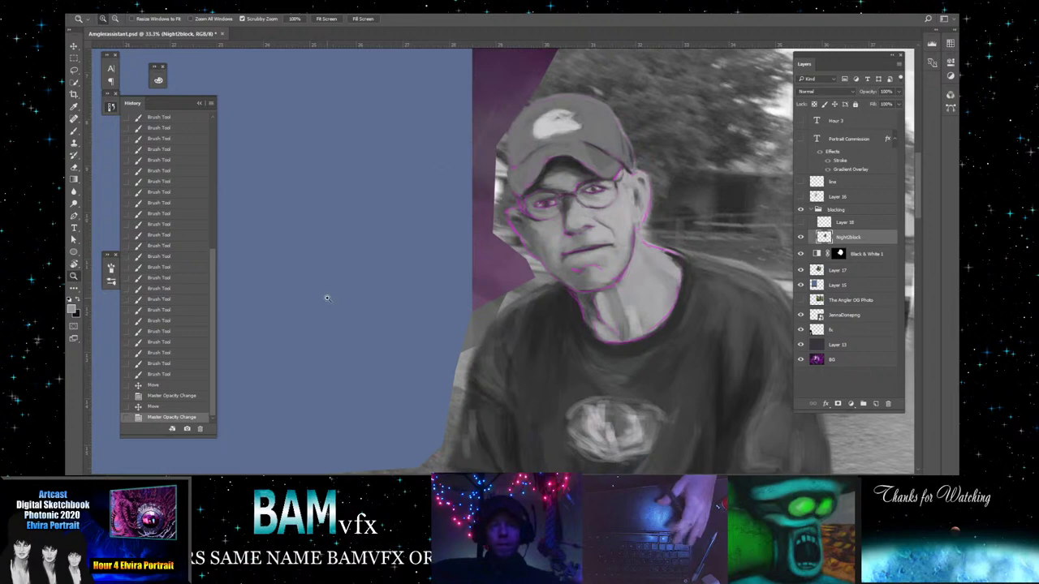
pyautogui.keyDown('alt'); pyautogui.click(424, 278); pyautogui.keyUp('alt')
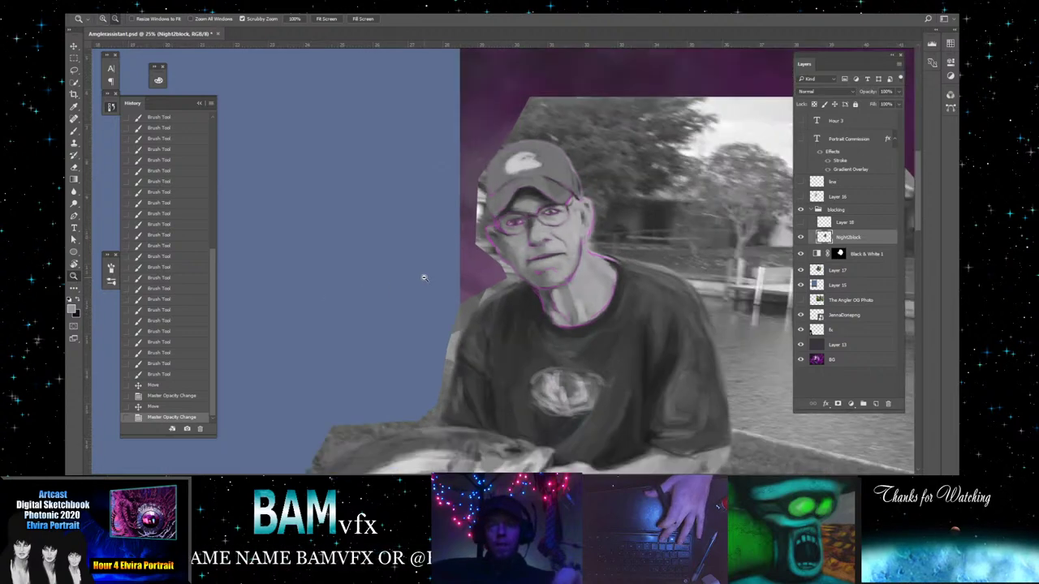
pyautogui.keyDown('alt'); pyautogui.click(424, 277); pyautogui.keyUp('alt')
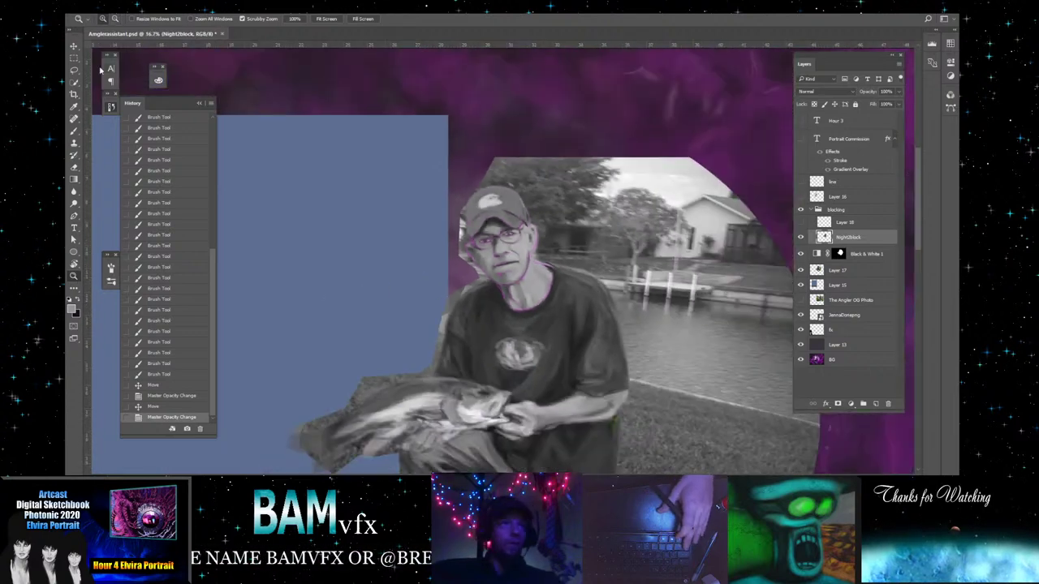
pyautogui.click(73, 46)
pyautogui.moveTo(568, 406); pyautogui.dragTo(382, 385)
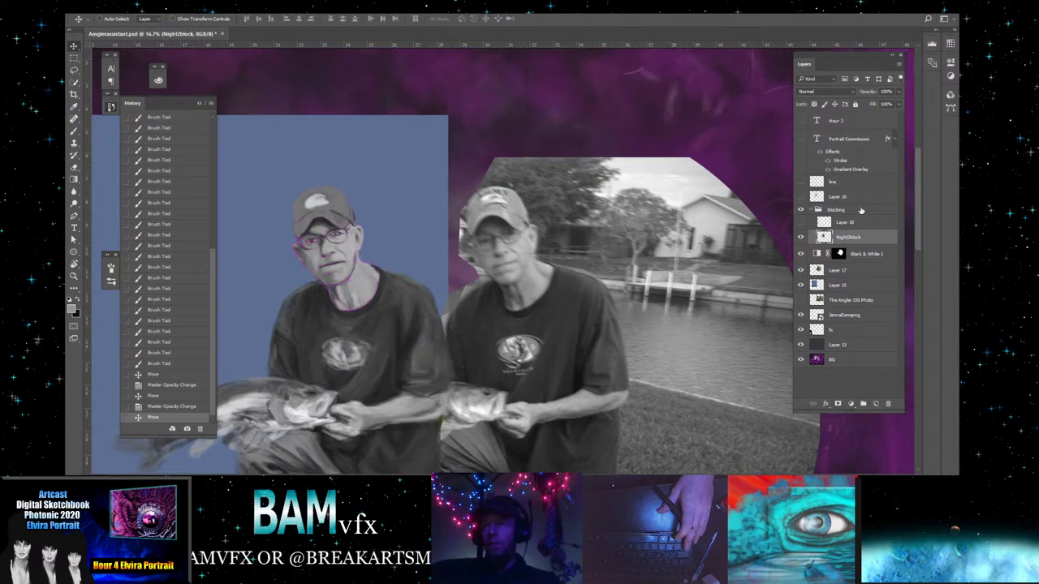
# - Add a new layer at the top of the blocking group and hide the Black & White 1 adjustment layer
pyautogui.click(859, 210)
pyautogui.click(874, 405)
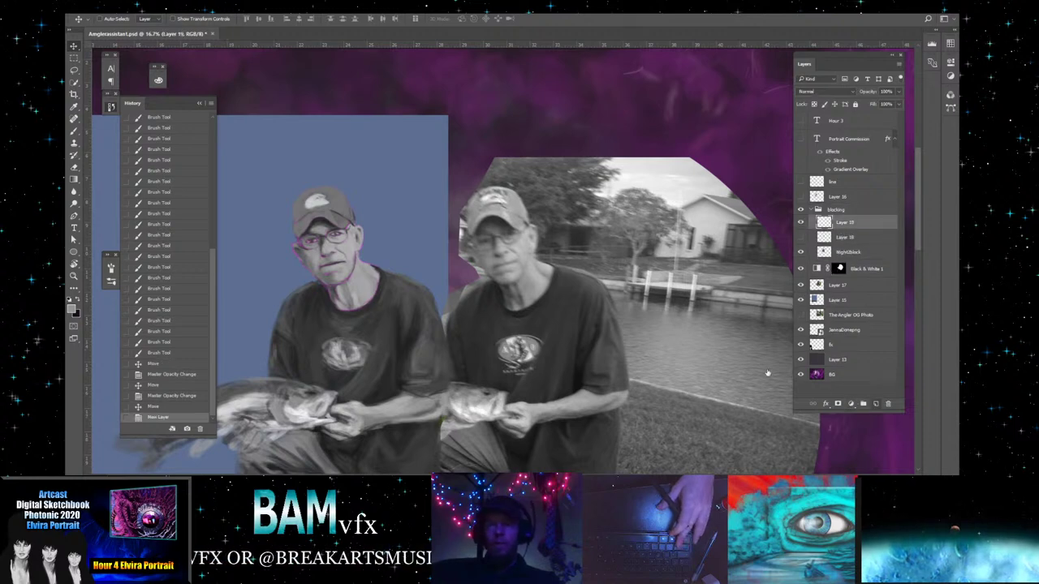
pyautogui.click(800, 269)
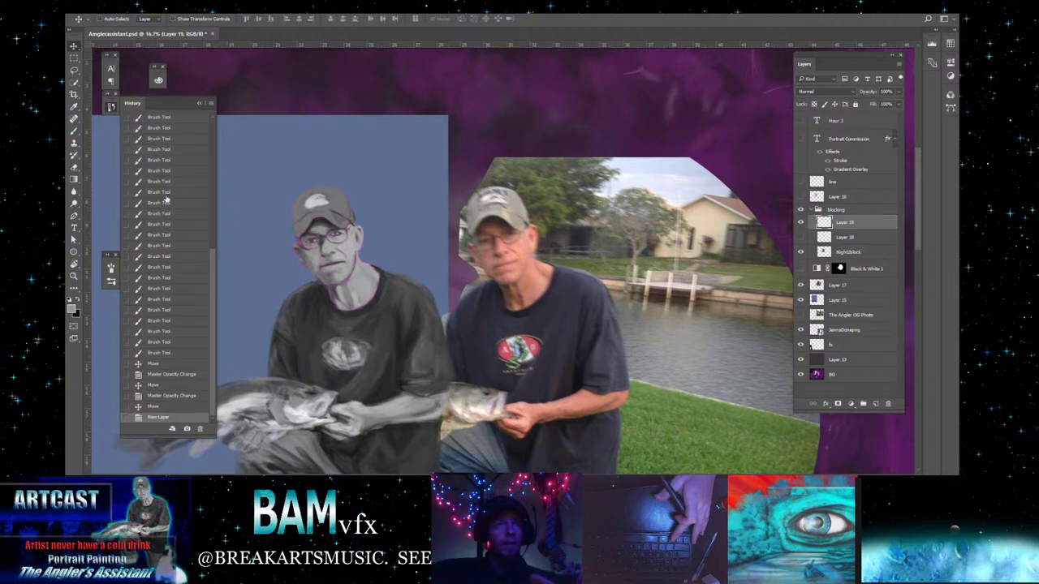
# - Activate the Brush tool and set the new layer's blend mode to Color
pyautogui.click(73, 131)
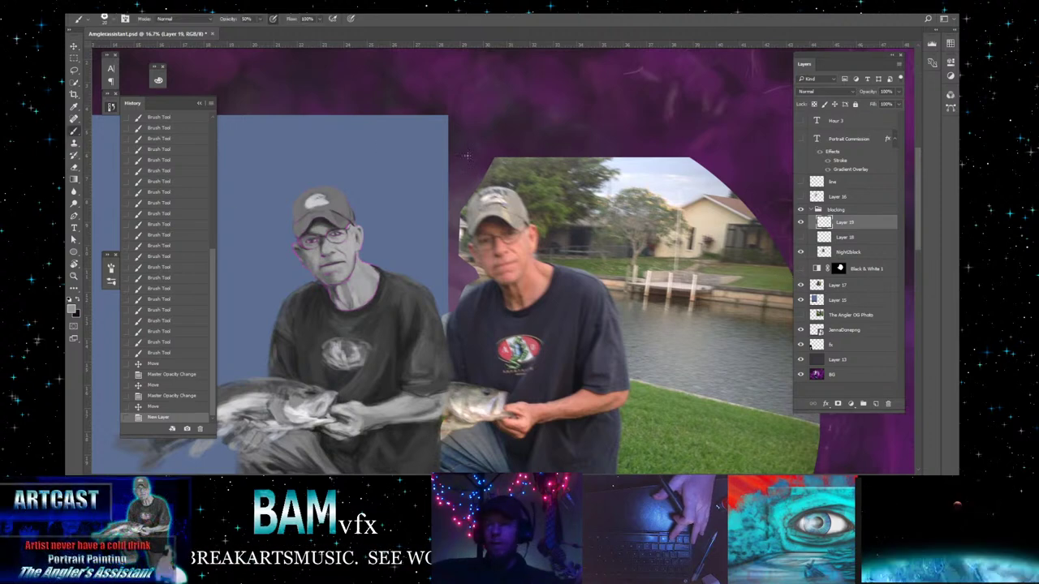
pyautogui.click(842, 91)
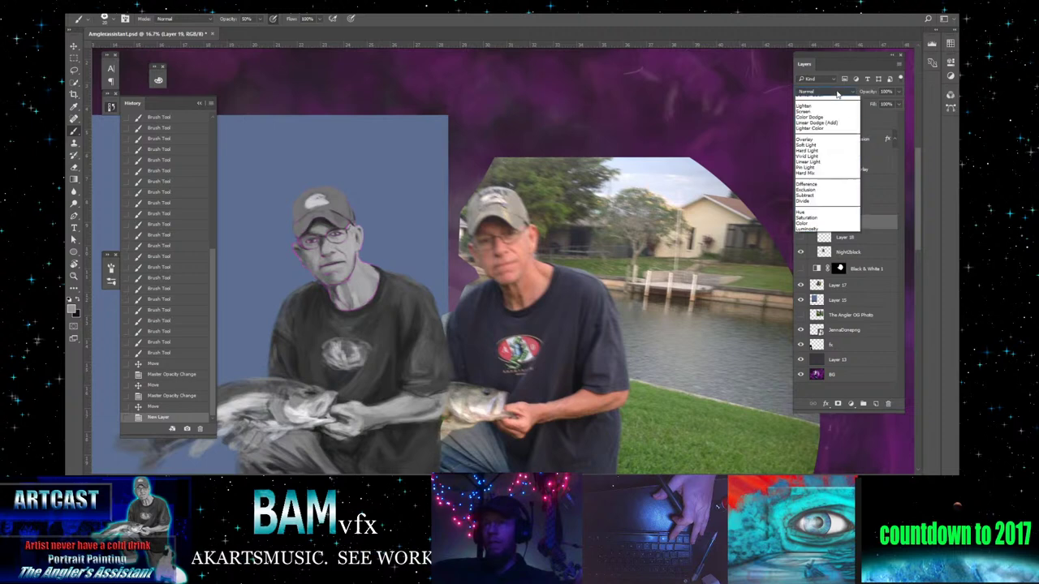
pyautogui.click(810, 269)
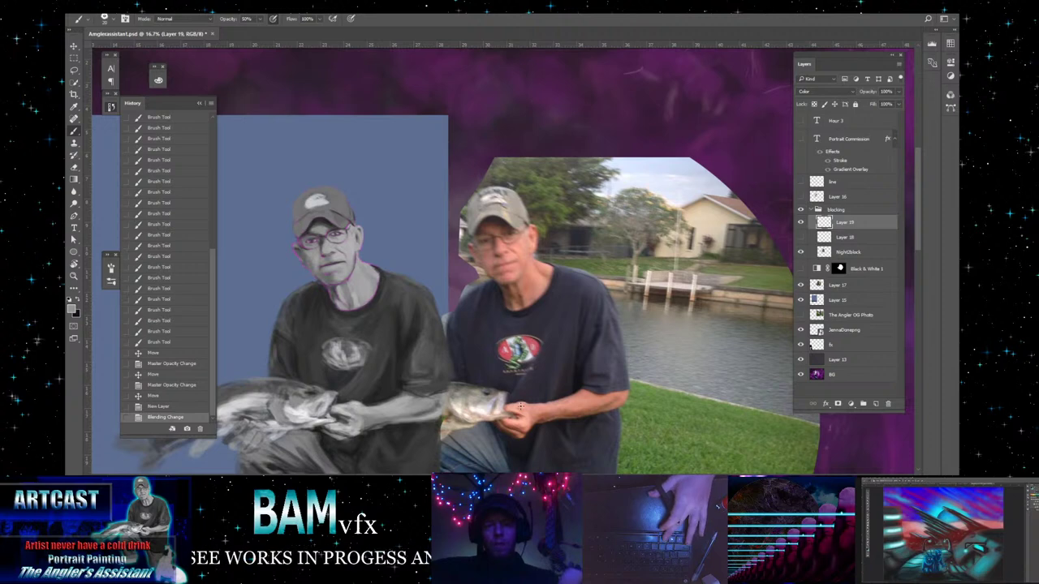
pyautogui.press('super')
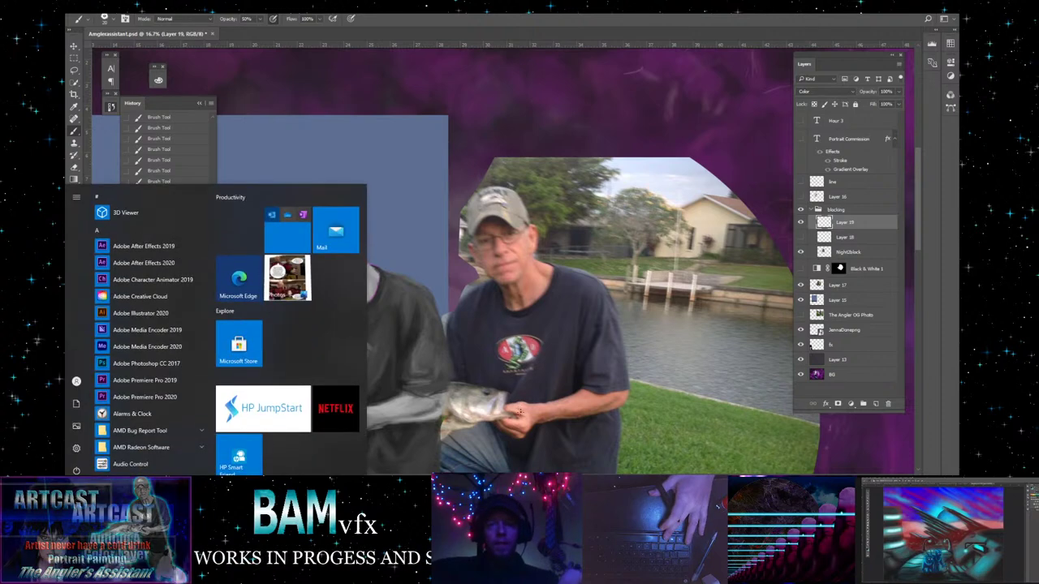
# - Sample the skin tone from the hand in the reference photo and brush it over the painted fisherman's neck on the Color-mode layer
pyautogui.press('super')
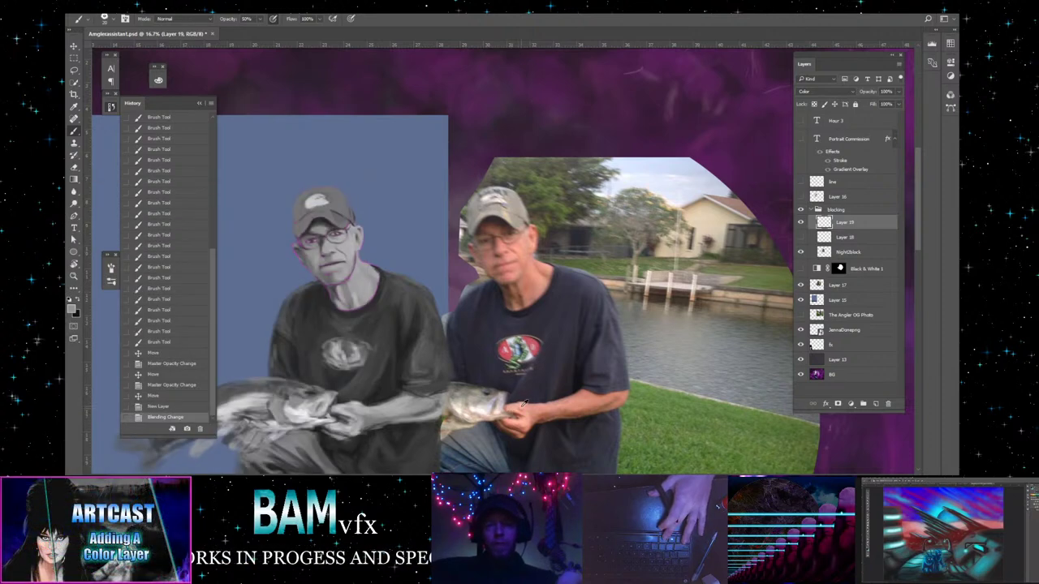
pyautogui.keyDown('alt'); pyautogui.click(524, 403); pyautogui.keyUp('alt')
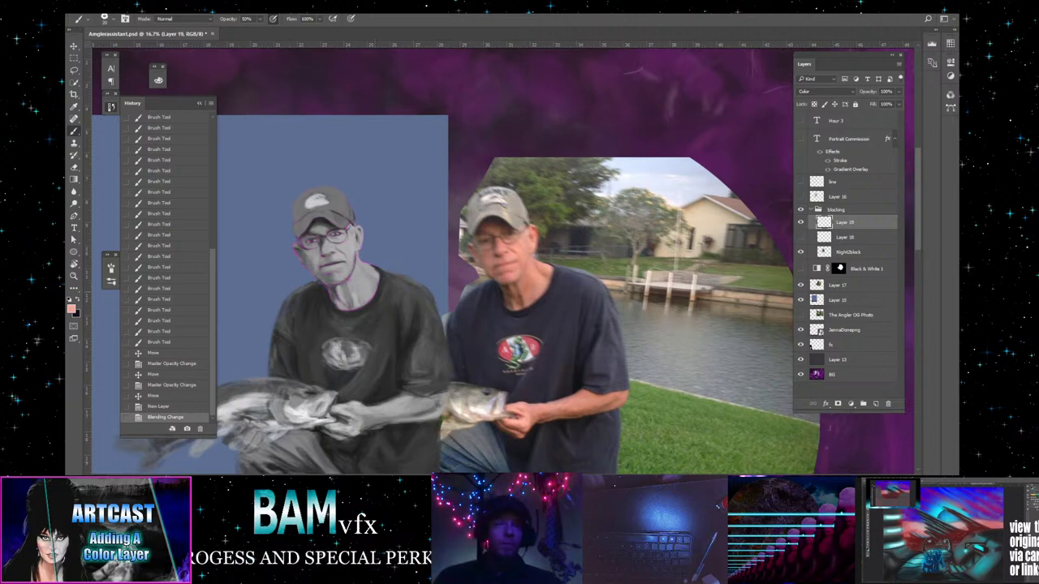
pyautogui.click(365, 288)
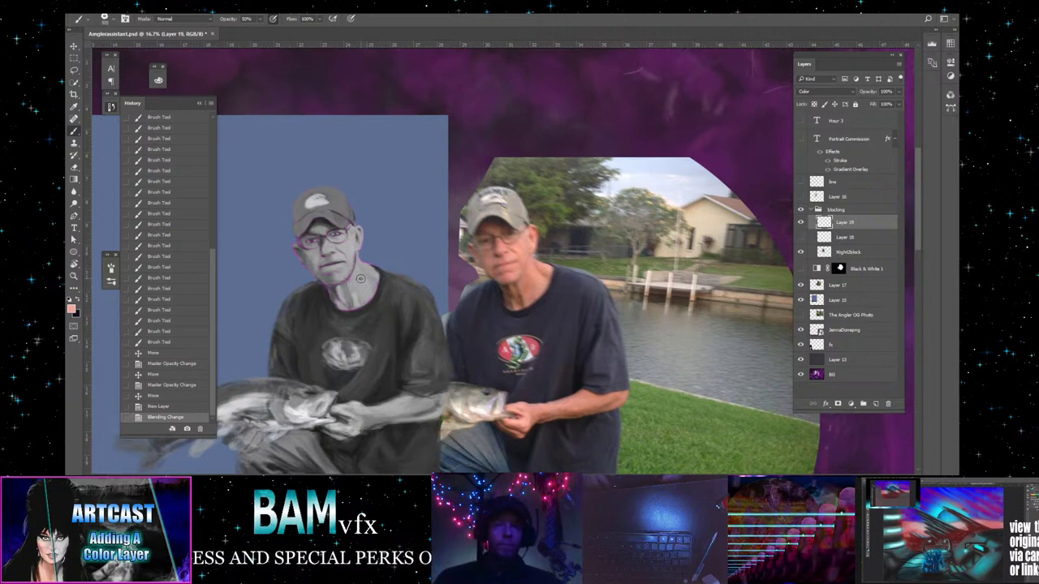
pyautogui.click(360, 279)
pyautogui.click(355, 282)
pyautogui.click(357, 288)
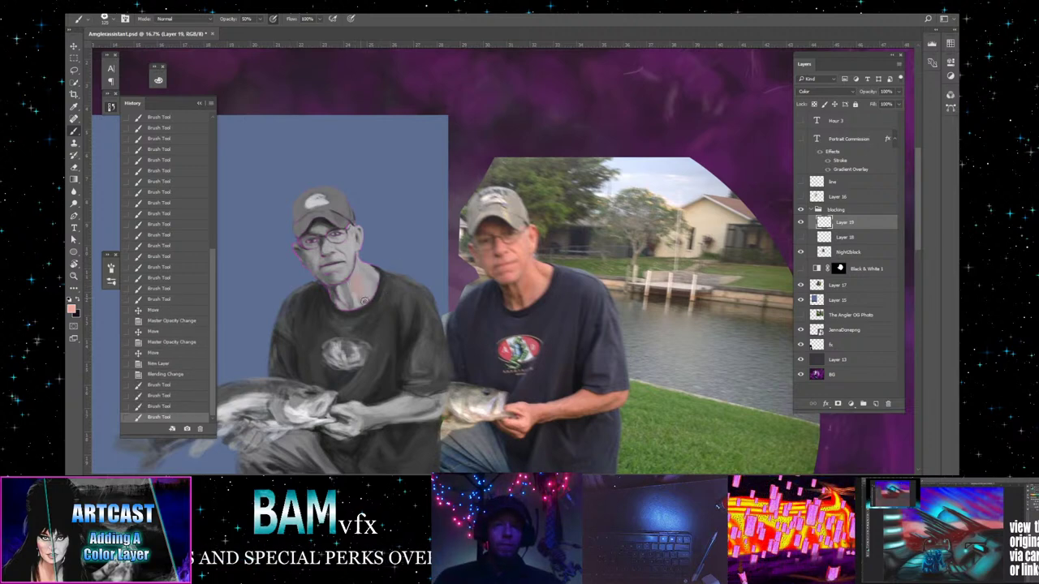
pyautogui.click(361, 284)
pyautogui.click(366, 280)
pyautogui.click(368, 279)
pyautogui.click(356, 304)
pyautogui.click(359, 299)
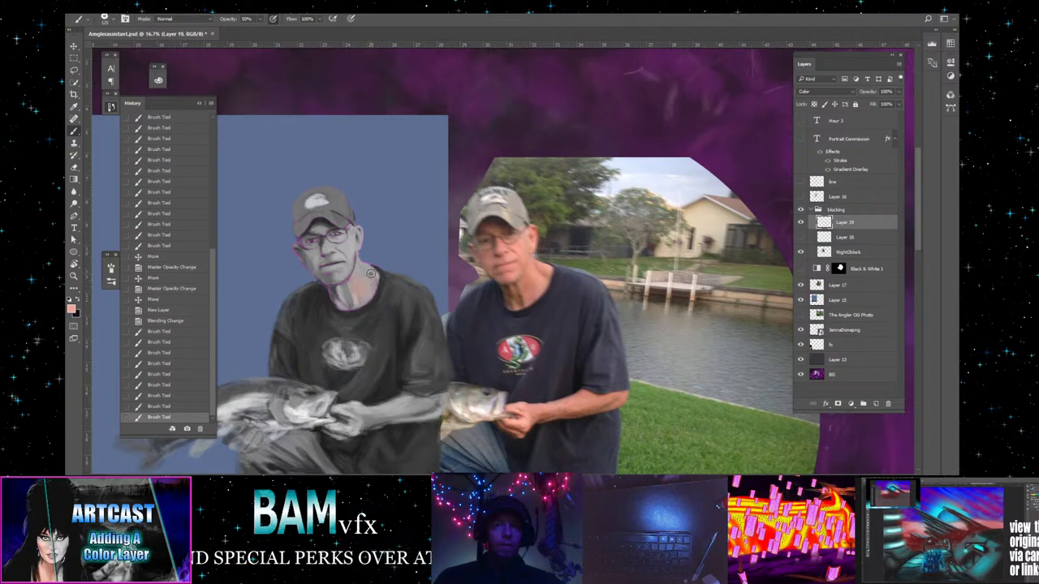
pyautogui.click(369, 278)
pyautogui.click(370, 273)
pyautogui.click(371, 270)
pyautogui.click(372, 281)
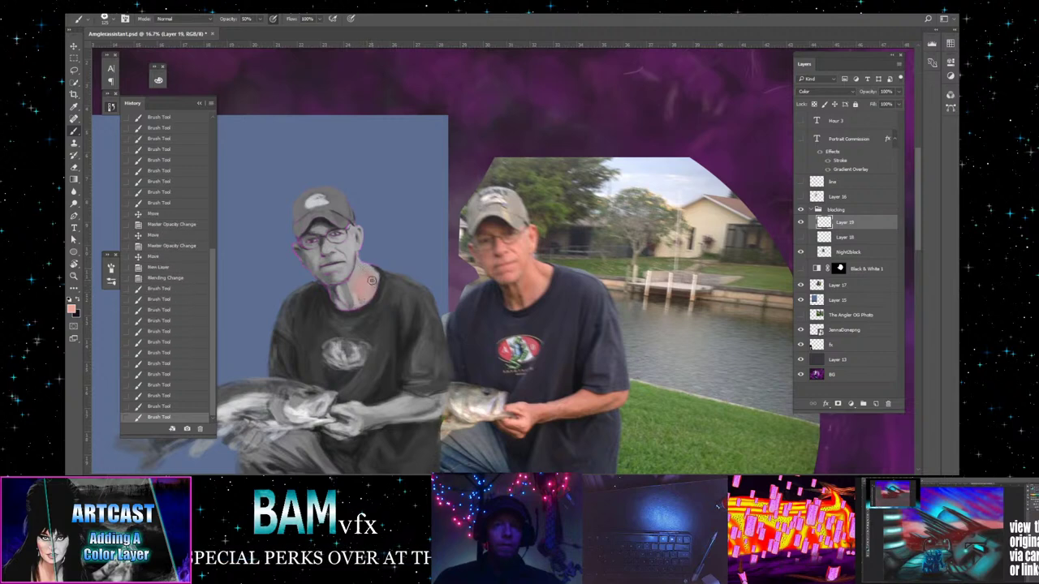
pyautogui.click(363, 269)
pyautogui.click(359, 262)
pyautogui.click(358, 263)
pyautogui.click(375, 277)
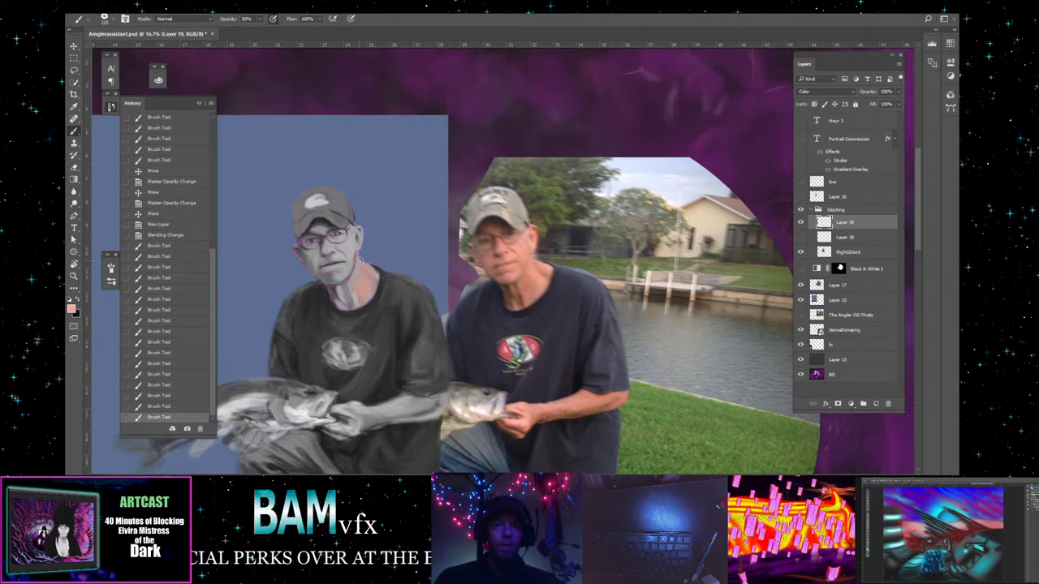
pyautogui.click(376, 281)
pyautogui.click(365, 273)
pyautogui.click(361, 270)
pyautogui.click(359, 268)
pyautogui.click(361, 270)
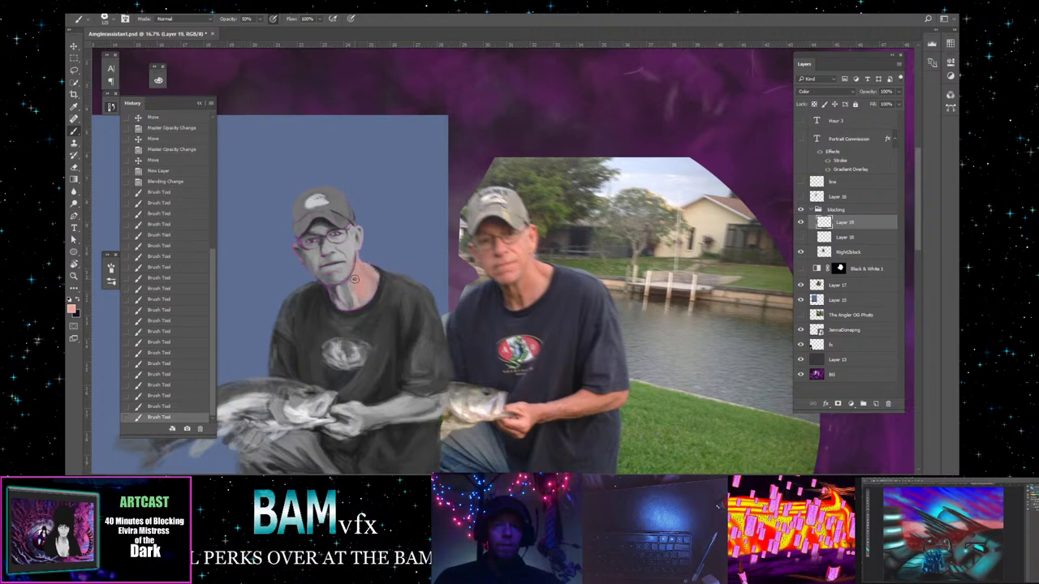
pyautogui.click(355, 282)
pyautogui.click(354, 290)
pyautogui.click(354, 297)
pyautogui.click(358, 302)
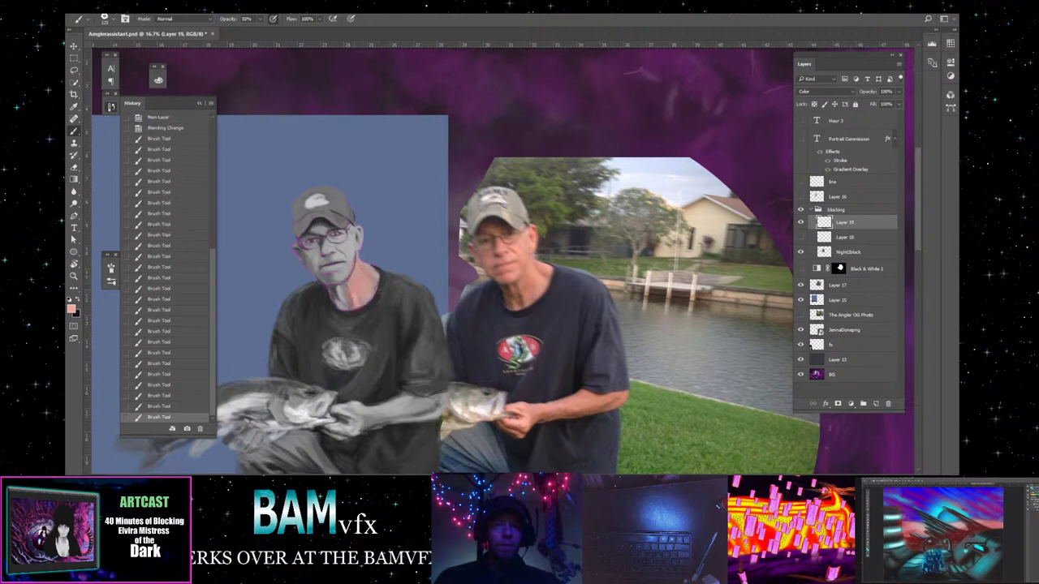
pyautogui.click(362, 298)
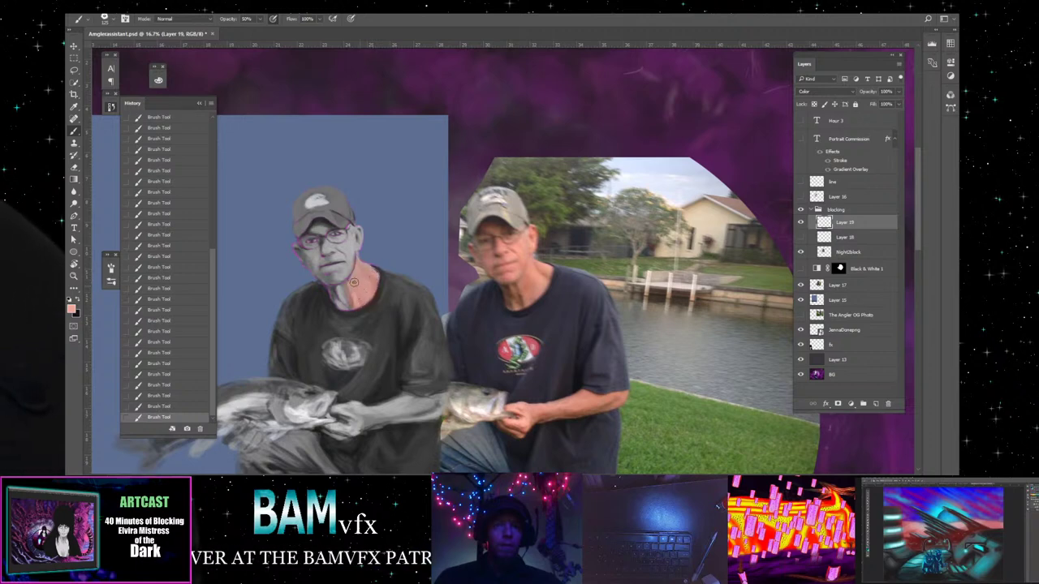
pyautogui.click(344, 293)
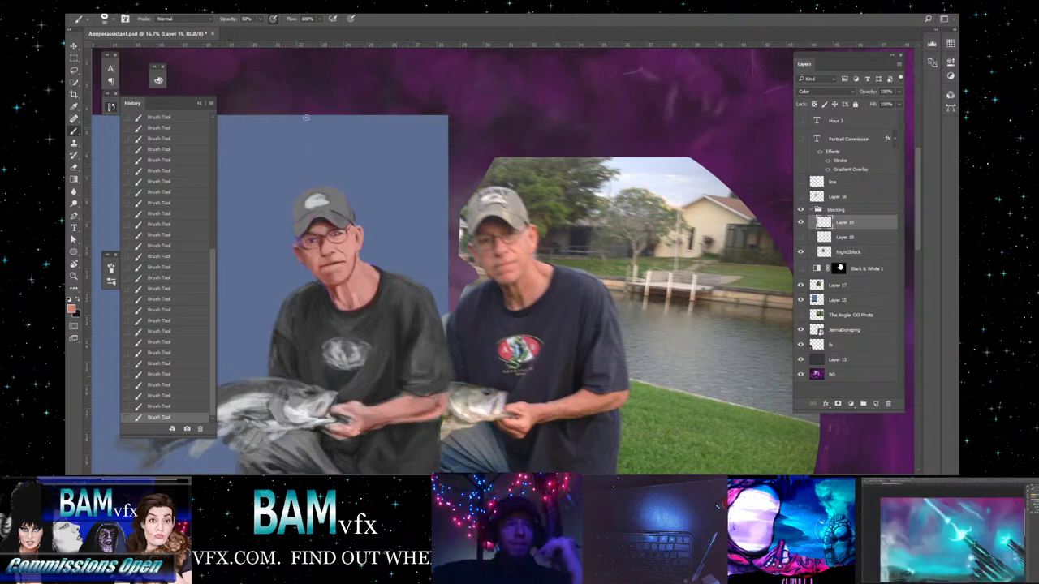
# - Set the foreground colour to a lighter pink skin tone, #f0b4a8
pyautogui.click(71, 308)
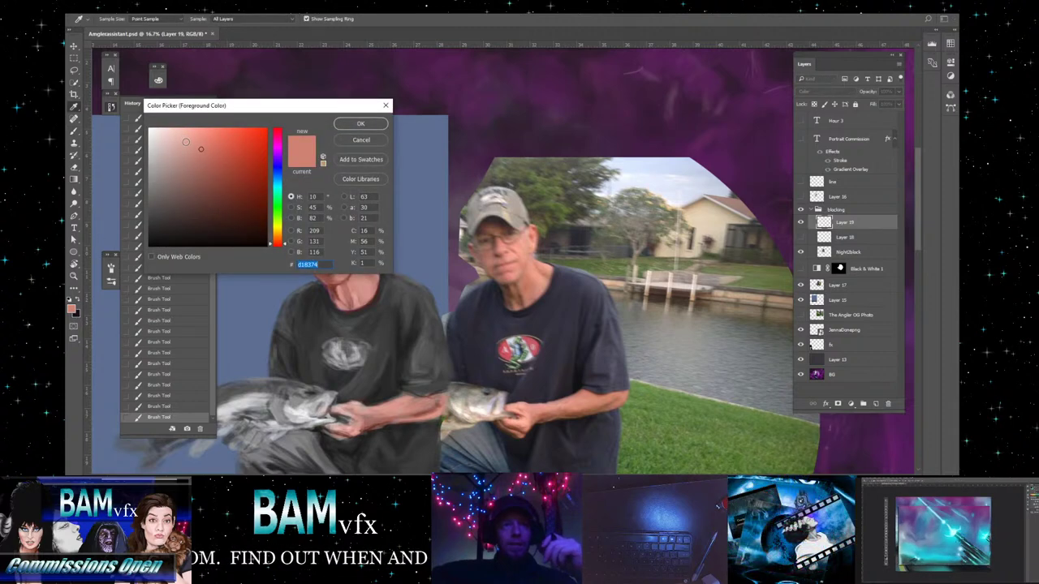
pyautogui.click(186, 141)
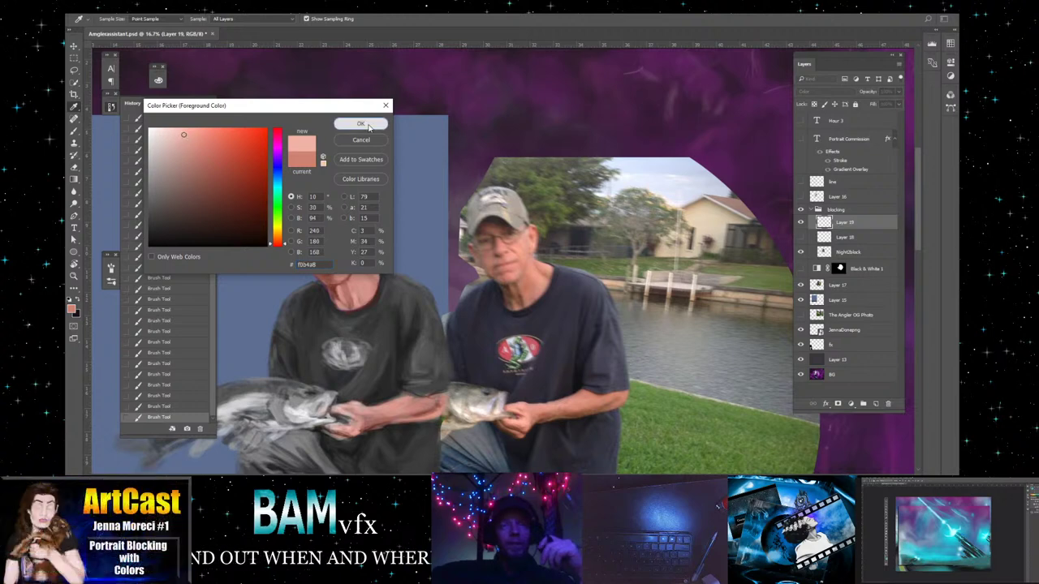
pyautogui.click(370, 123)
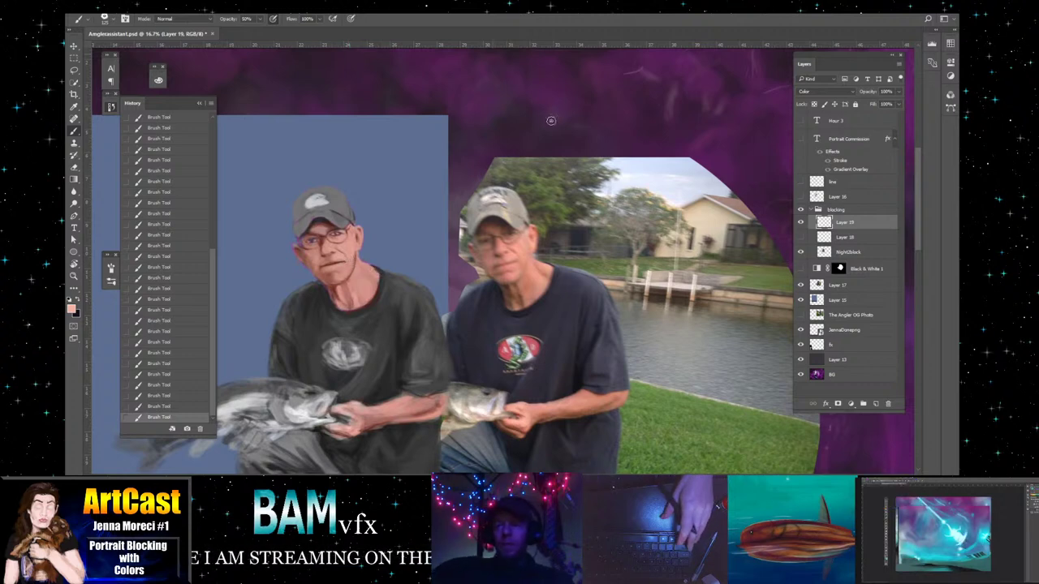
# - Toggle the blue background on Layer 15 off and on to compare the figure against the purple backdrop
pyautogui.click(801, 300)
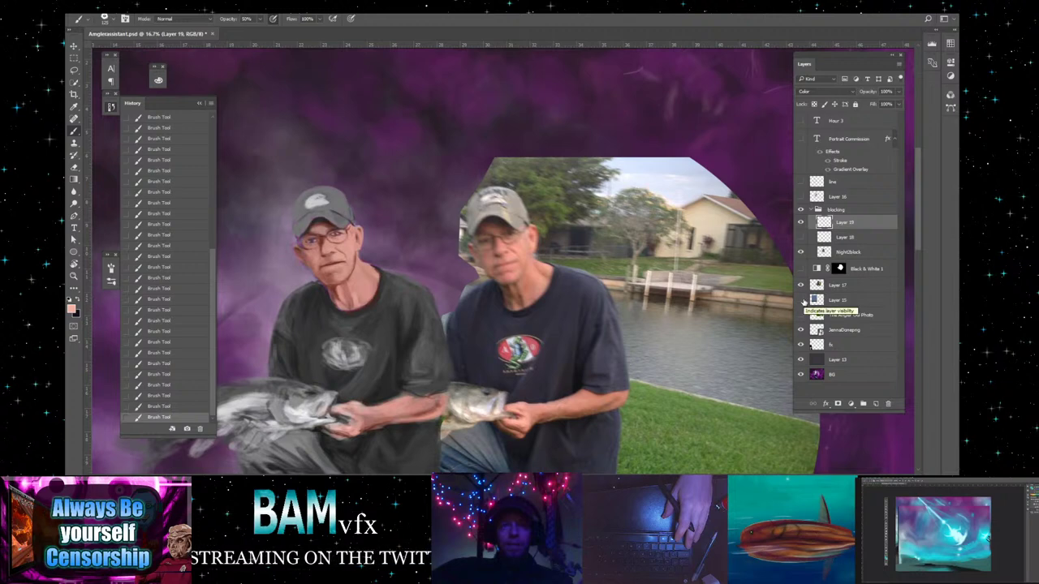
pyautogui.click(802, 301)
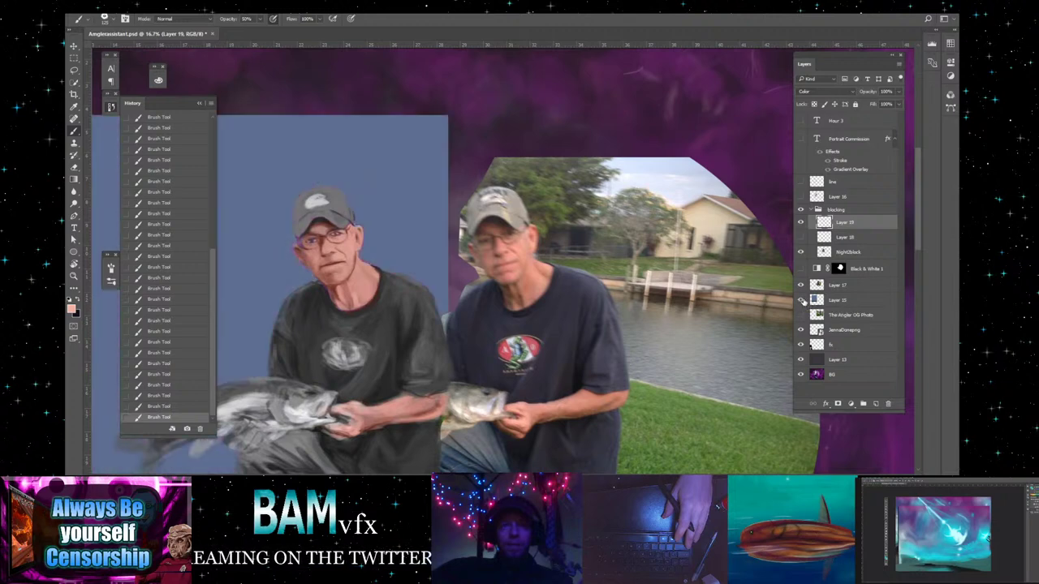
pyautogui.click(802, 302)
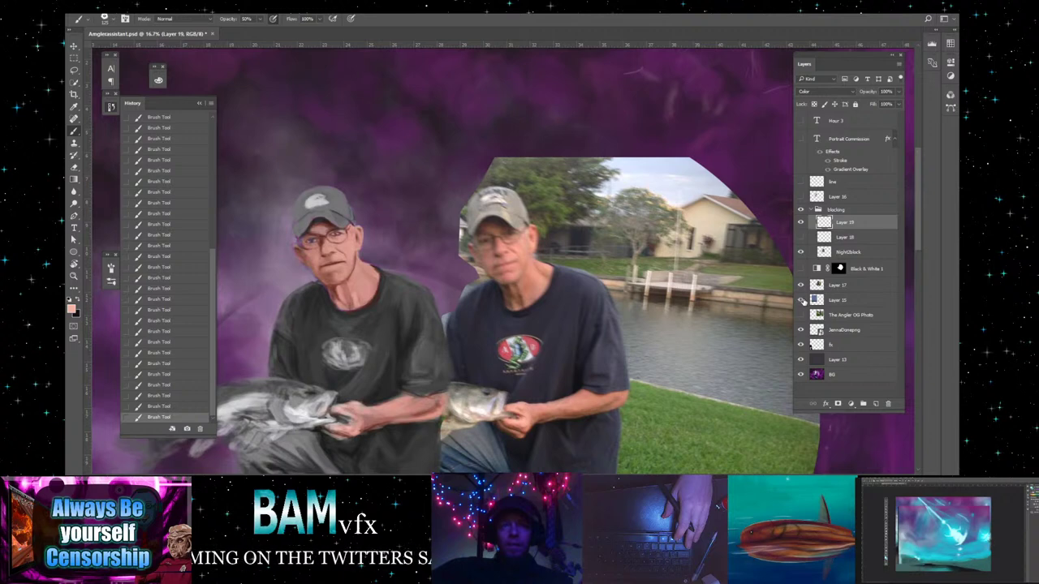
pyautogui.click(802, 301)
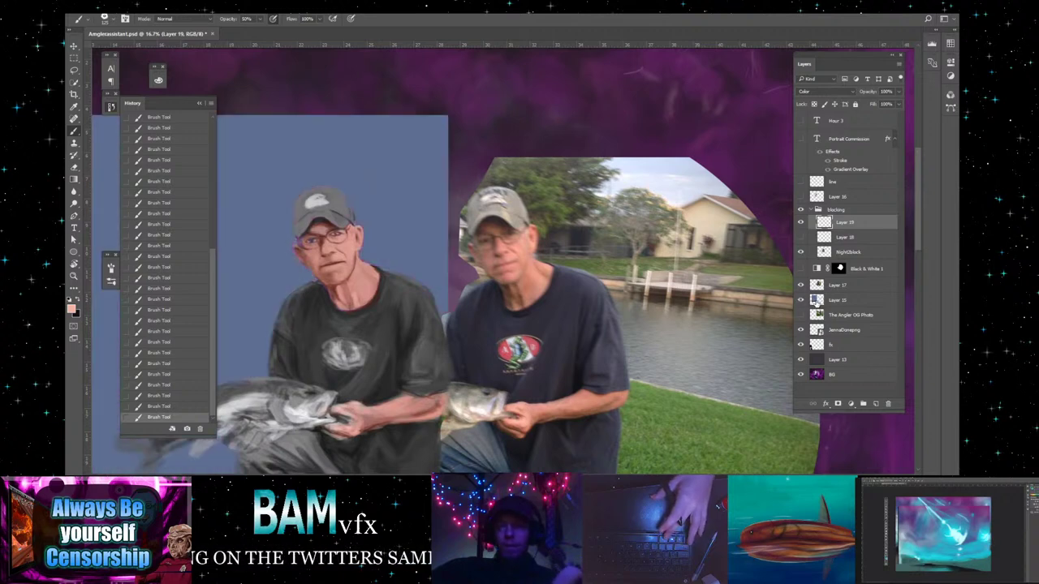
# - Load Layer 15's outline as a selection and fill it with dark green #066e12 on a new layer above, using the Paint Bucket
pyautogui.click(815, 300)
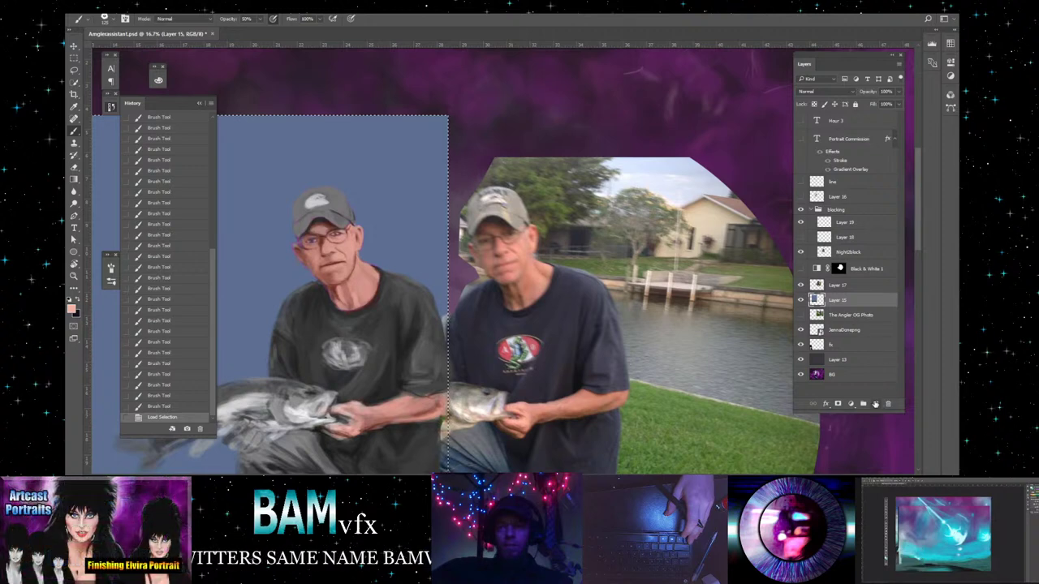
pyautogui.click(876, 403)
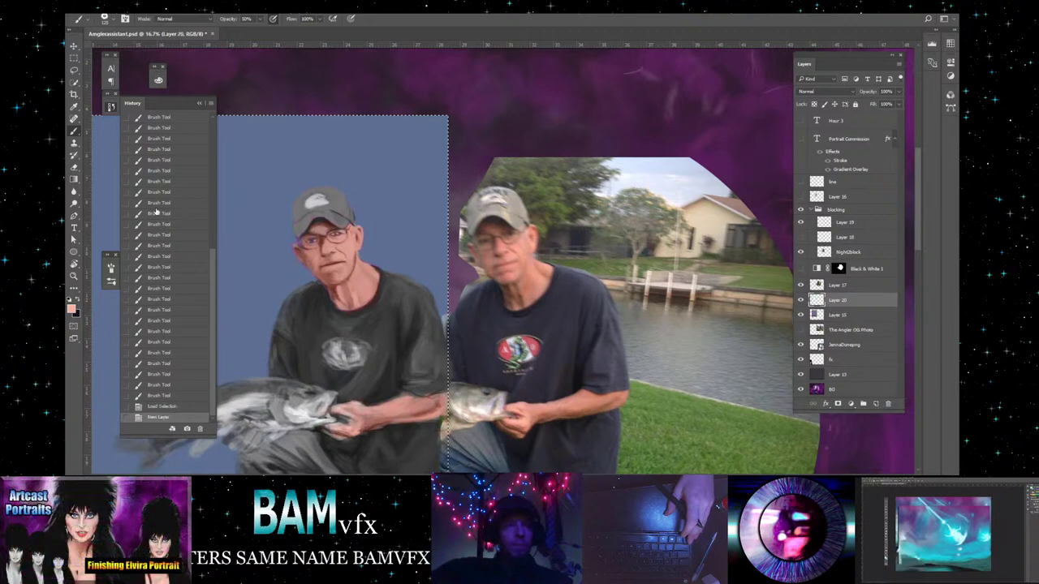
pyautogui.click(71, 309)
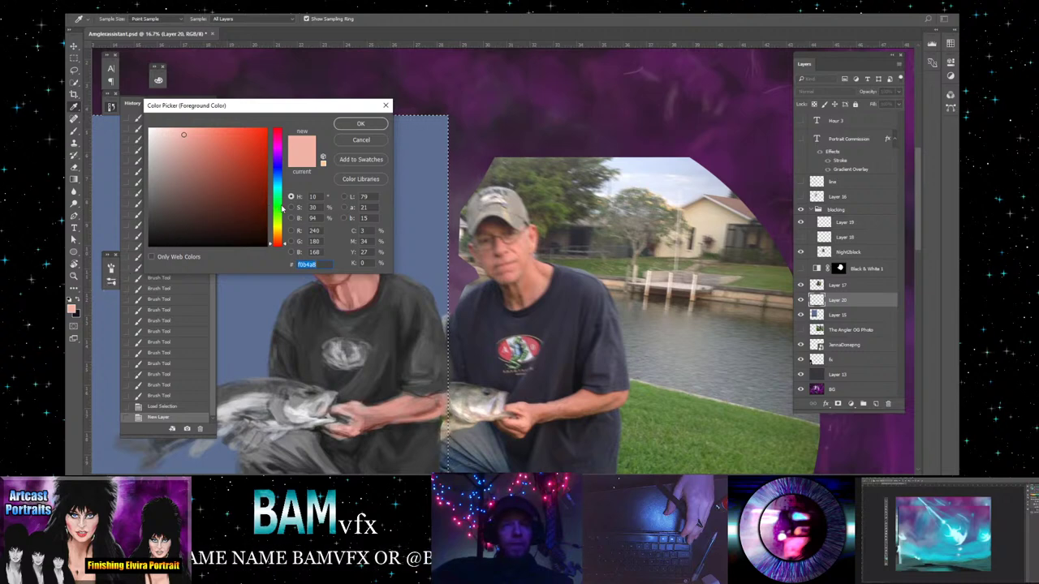
pyautogui.click(278, 207)
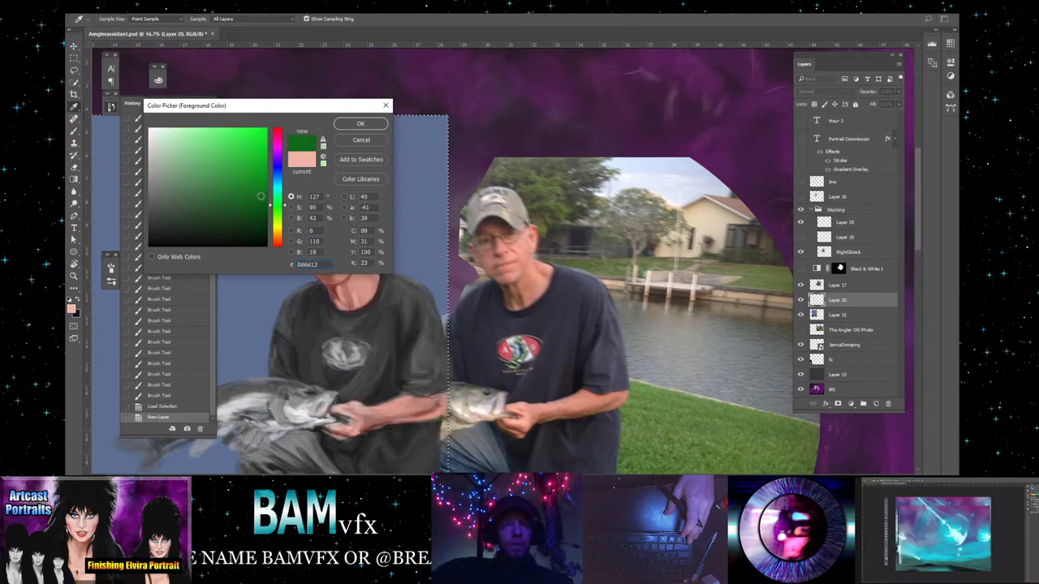
pyautogui.click(361, 125)
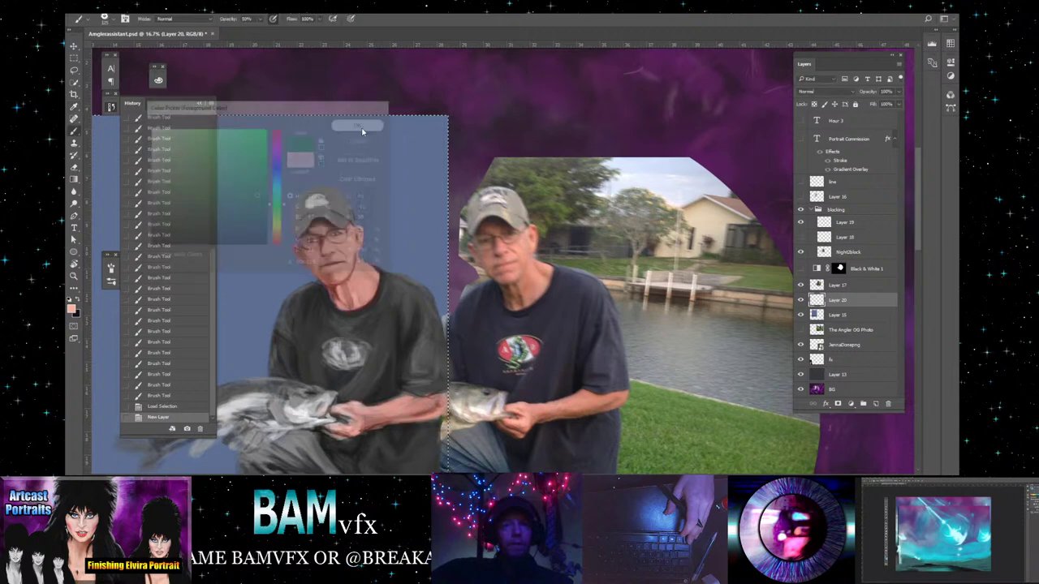
pyautogui.click(73, 179)
pyautogui.click(114, 190)
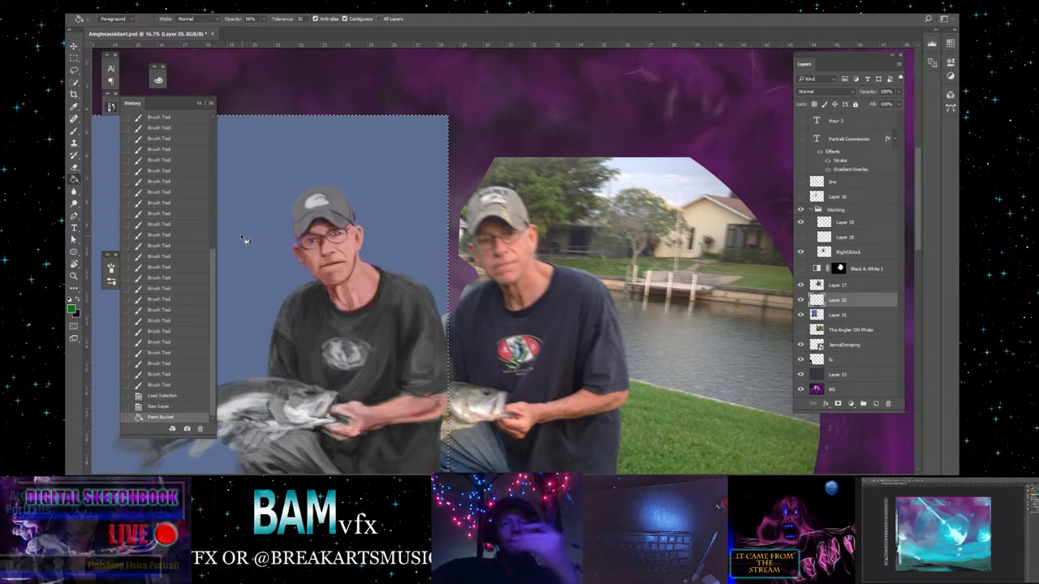
pyautogui.click(241, 238)
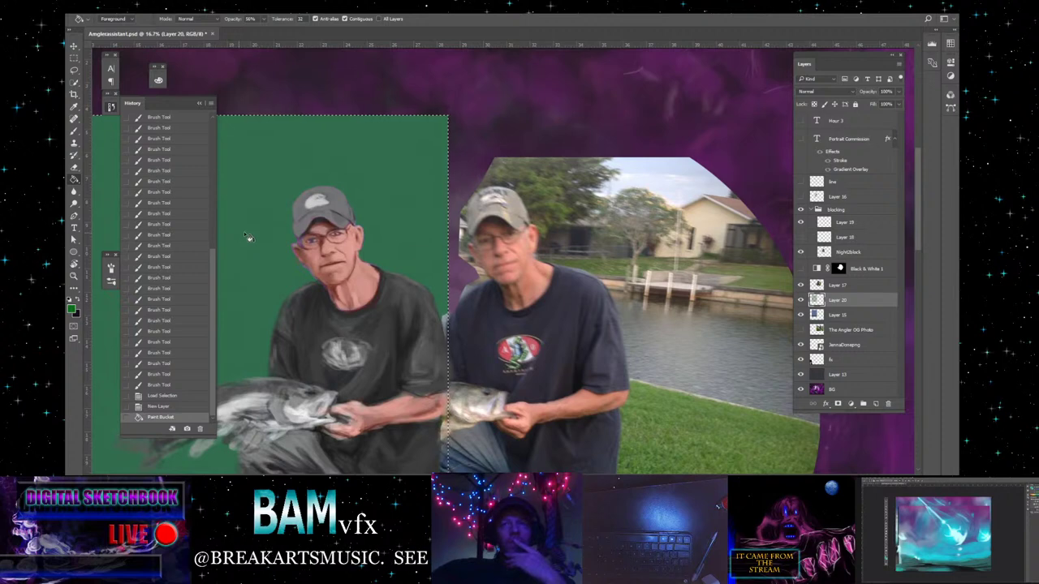
# - Return to Layer 19, sample the navy shirt in the photo and set the foreground colour to a more saturated blue, #4e48b3
pyautogui.click(871, 223)
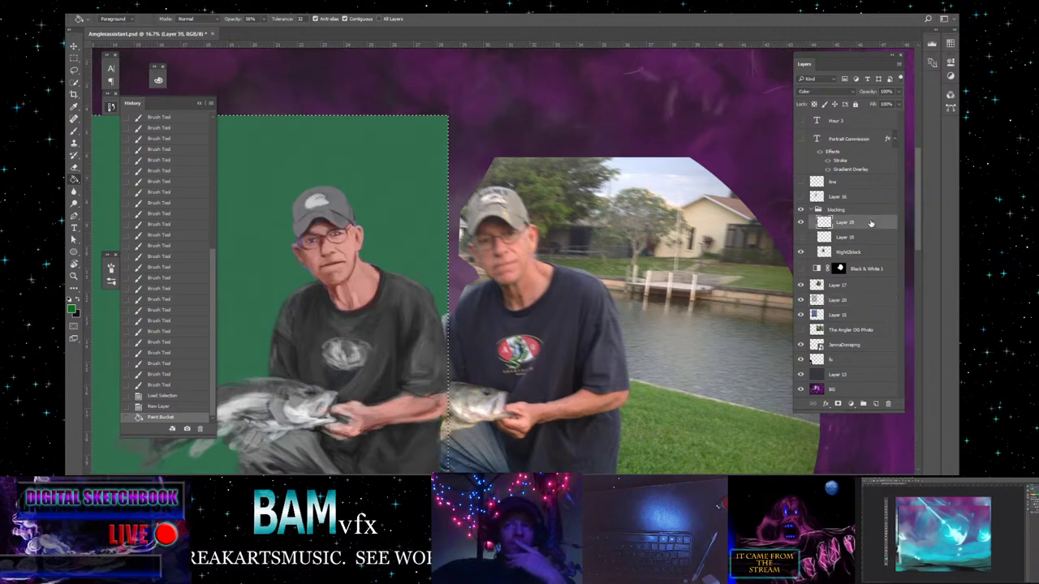
pyautogui.click(801, 222)
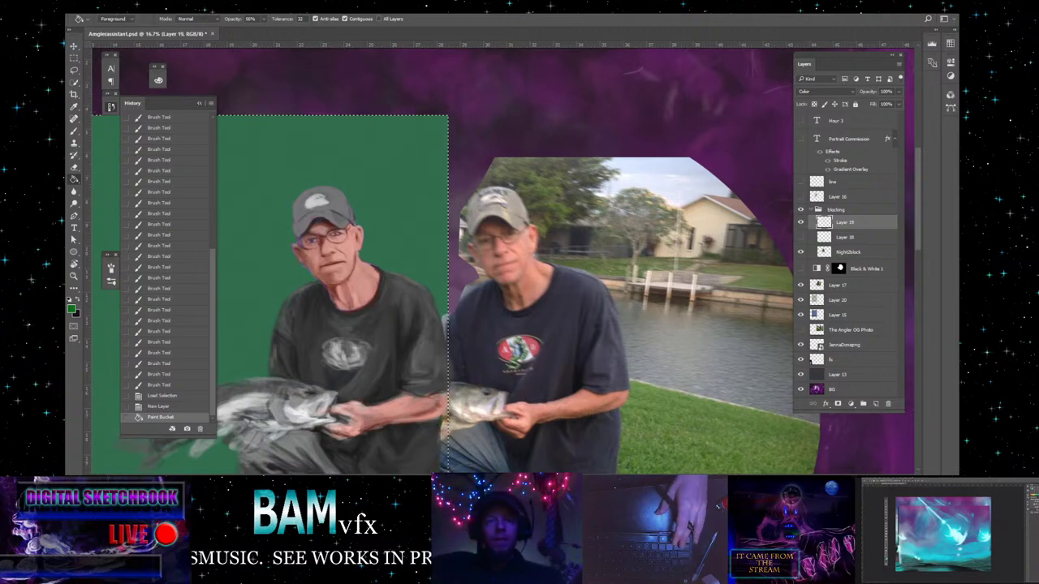
pyautogui.moveTo(361, 443); pyautogui.dragTo(452, 443)
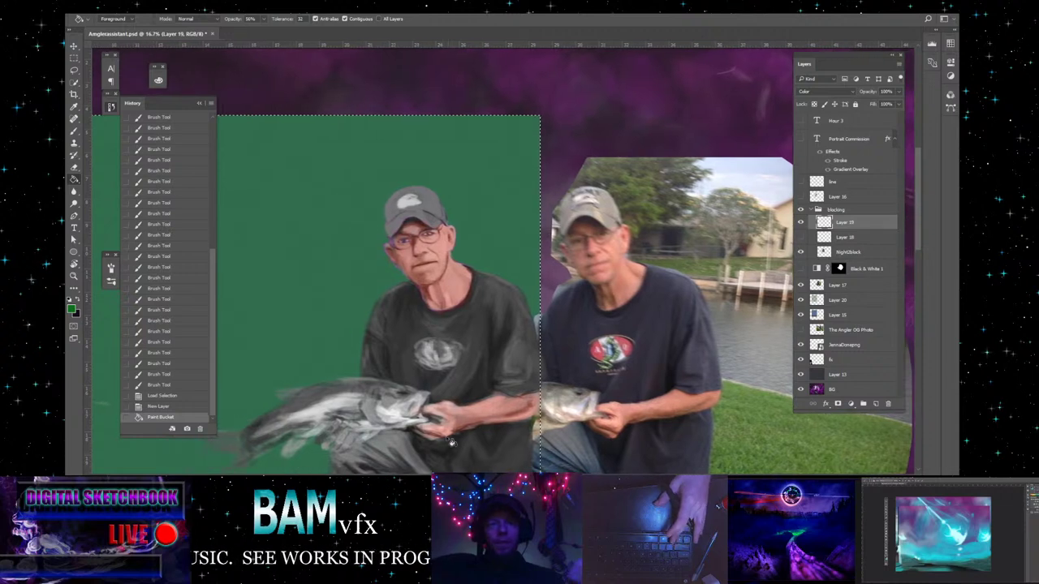
pyautogui.keyDown('alt'); pyautogui.click(422, 365); pyautogui.keyUp('alt')
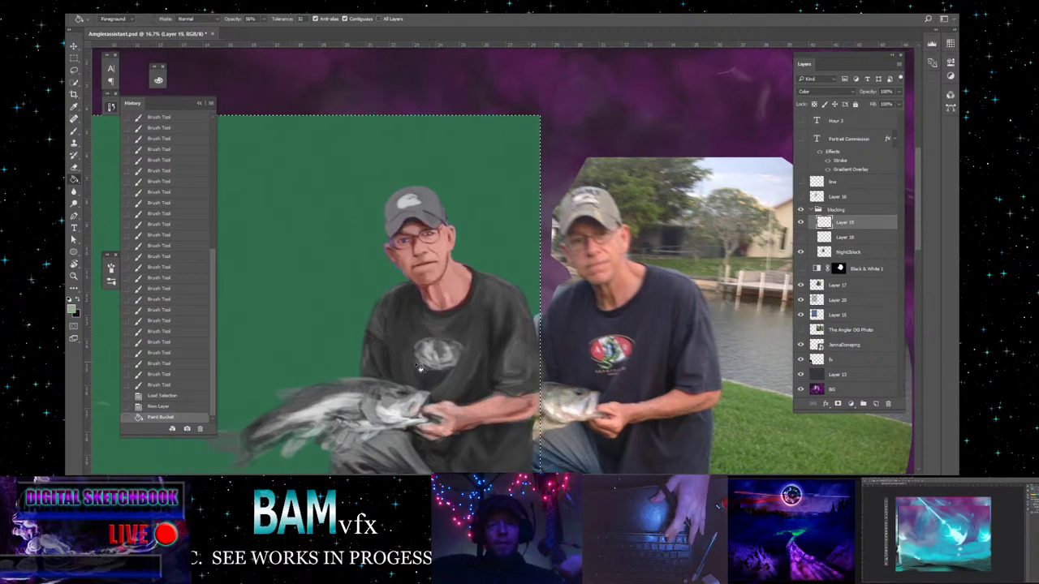
pyautogui.keyDown('alt'); pyautogui.click(701, 363); pyautogui.keyUp('alt')
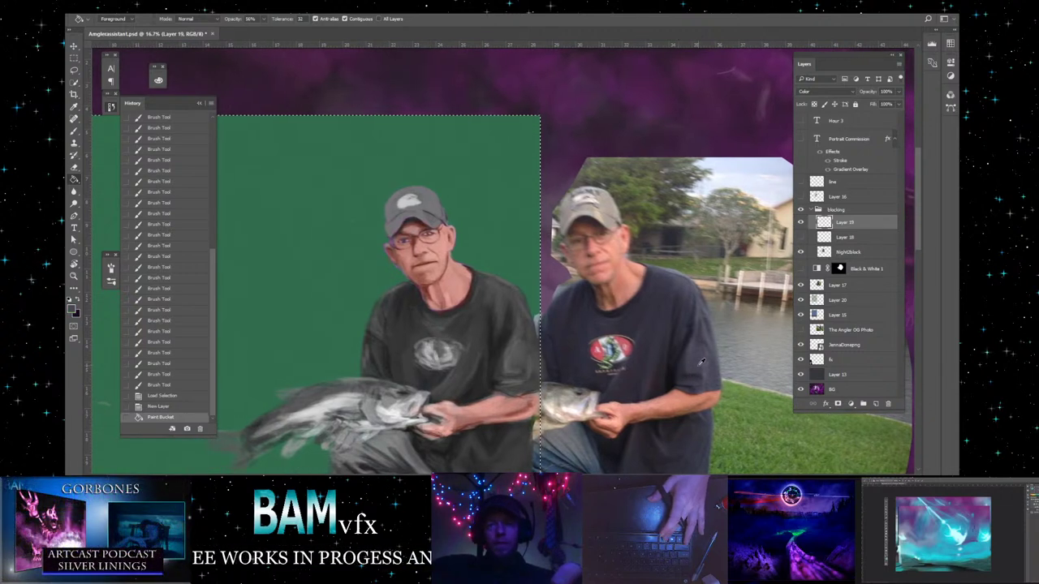
pyautogui.click(71, 308)
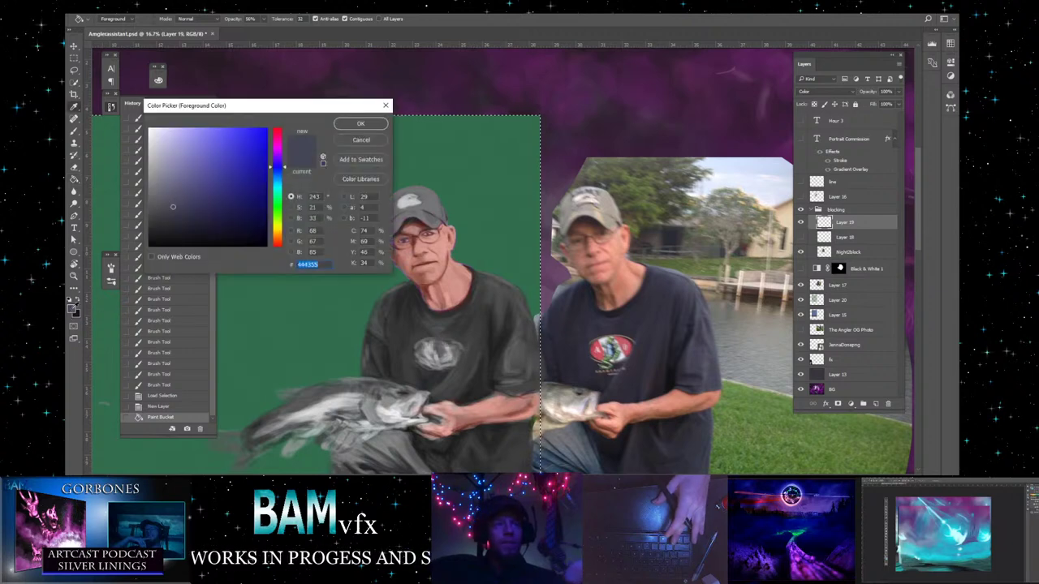
pyautogui.click(216, 163)
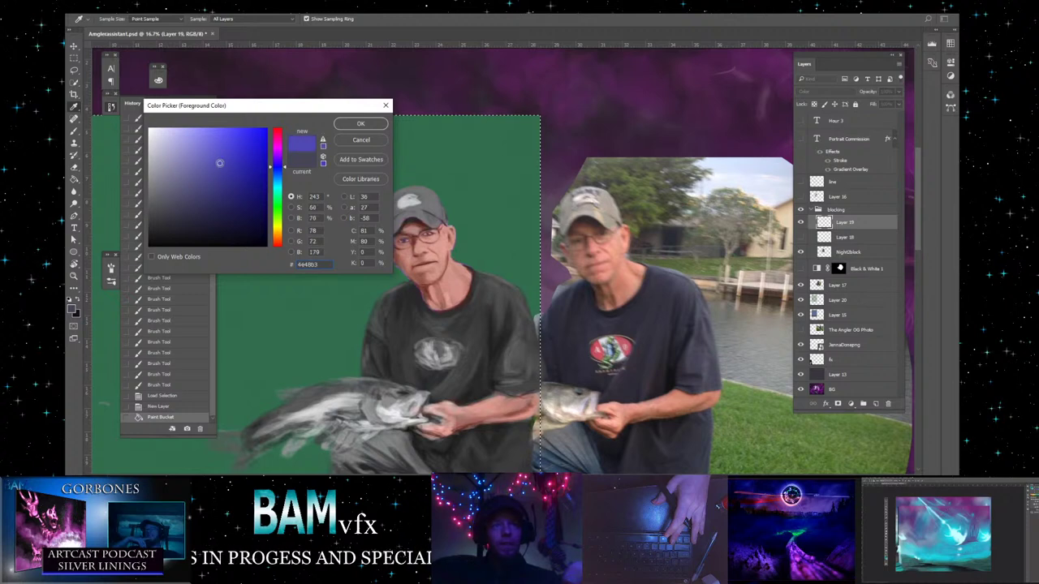
pyautogui.click(357, 126)
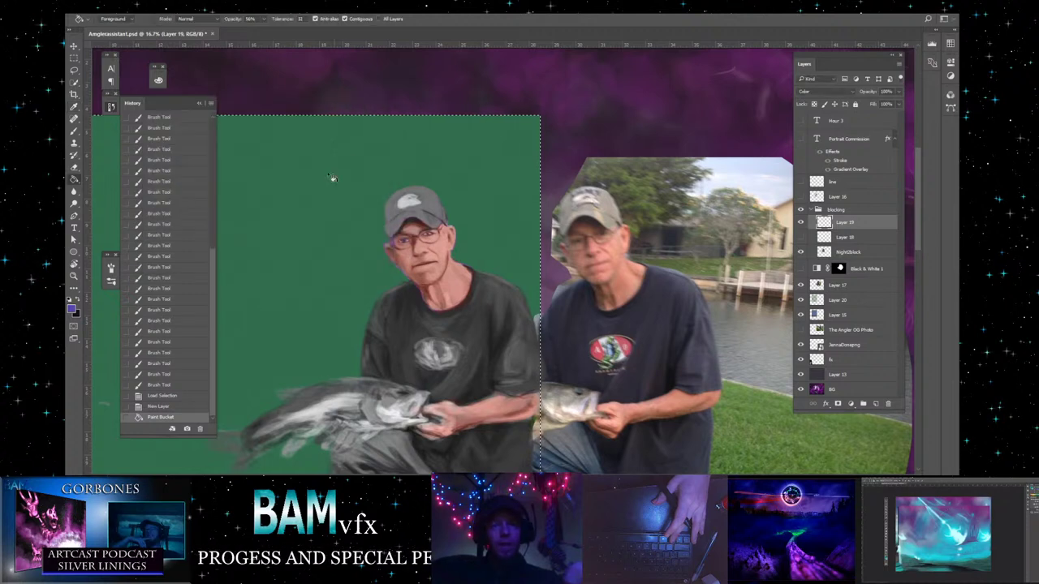
pyautogui.click(74, 277)
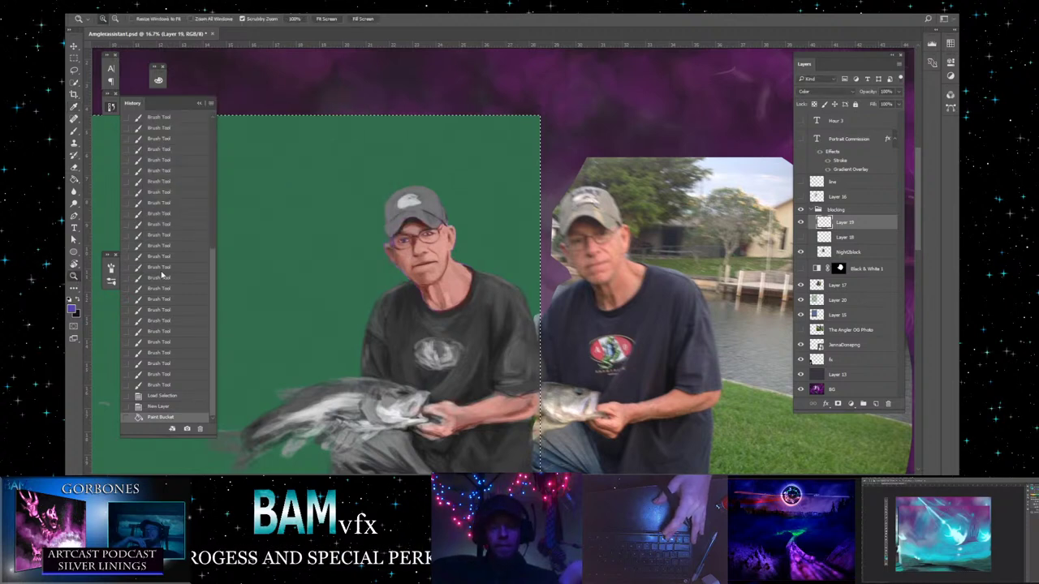
pyautogui.keyDown('alt'); pyautogui.click(385, 260); pyautogui.keyUp('alt')
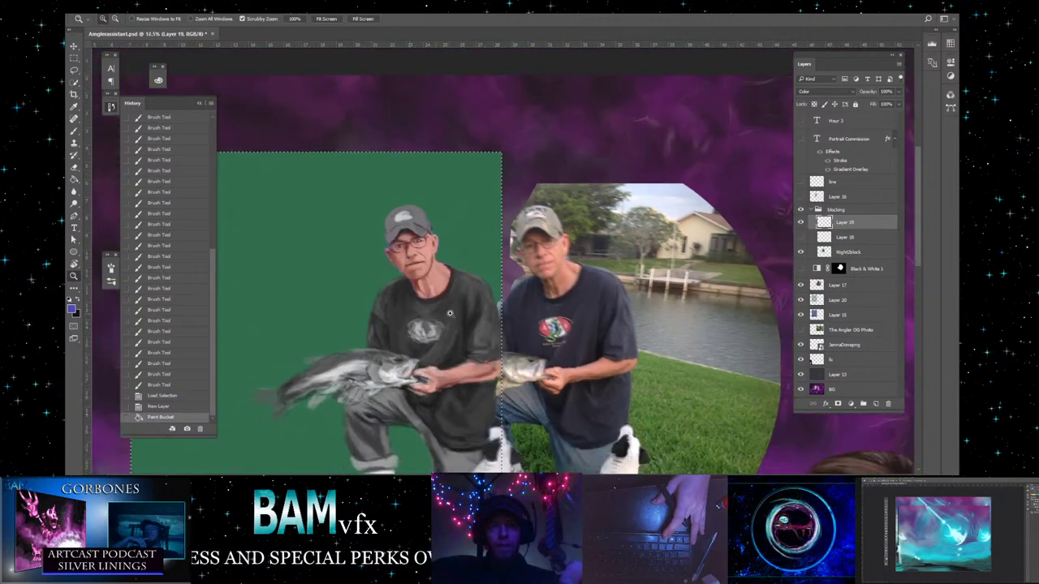
# - Brush the first blue strokes onto the painted shirt's sleeve nearest the photo and clear the selection around the green background
pyautogui.scroll(-1, 459, 312)
pyautogui.scroll(-1, 385, 278)
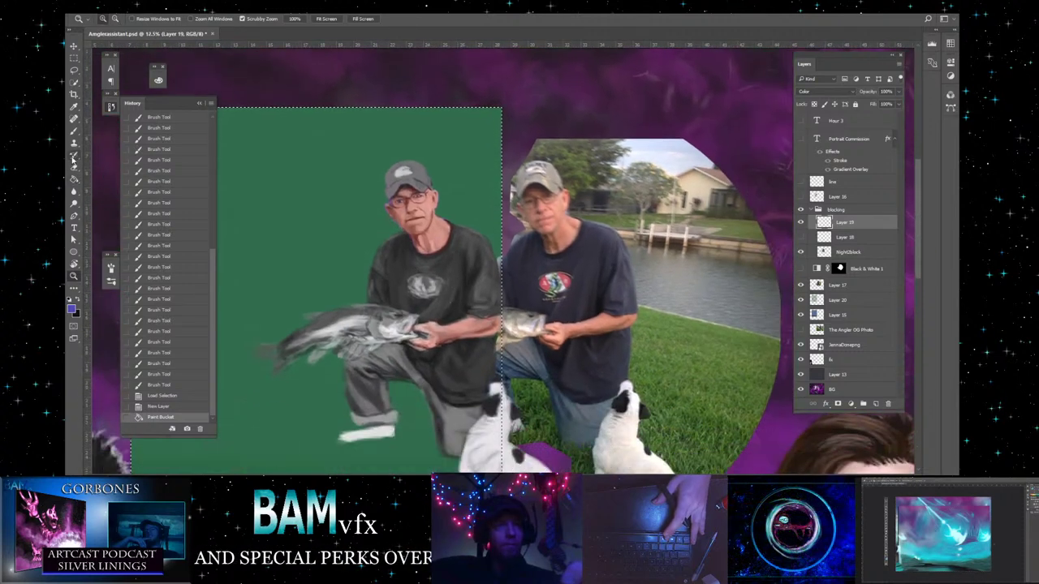
pyautogui.click(75, 132)
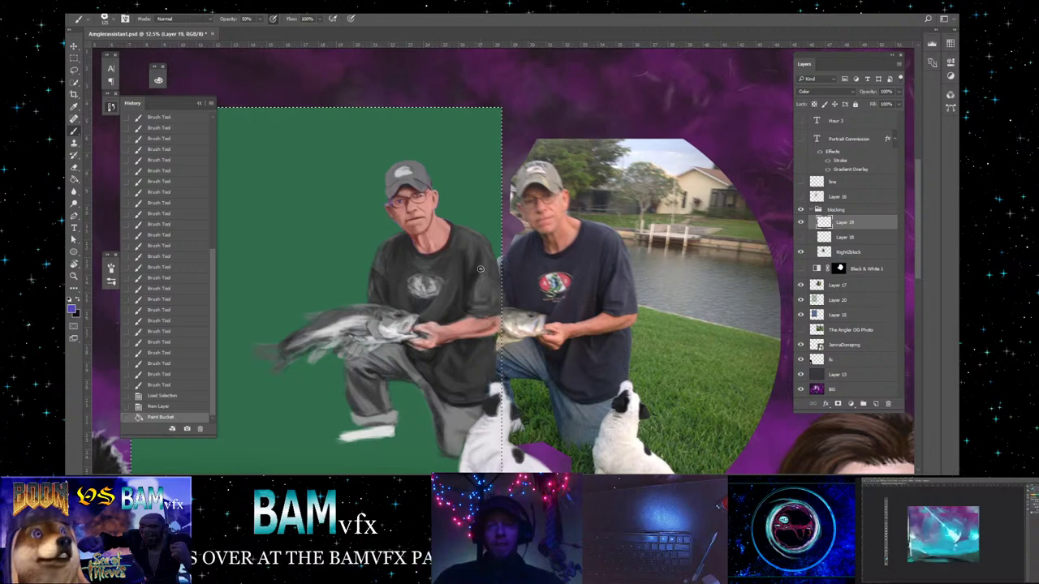
pyautogui.moveTo(482, 278); pyautogui.dragTo(493, 270)
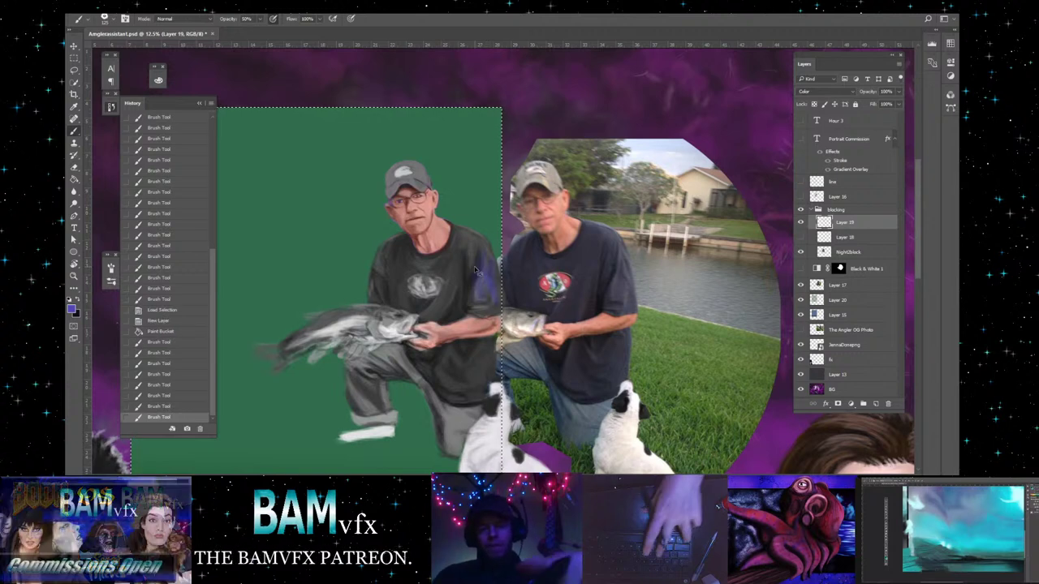
pyautogui.hotkey('ctrl', 'd')
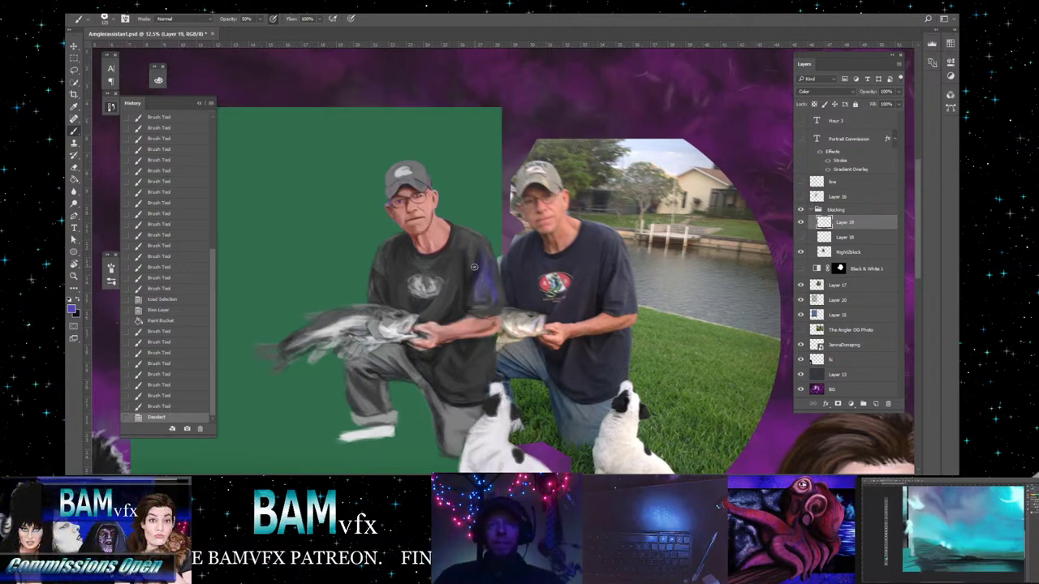
# - Cover the rest of that sleeve and its shoulder with the same saturated blue
pyautogui.moveTo(491, 268); pyautogui.dragTo(487, 292)
pyautogui.moveTo(490, 268)
pyautogui.mouseDown()
pyautogui.moveTo(496, 308)
pyautogui.moveTo(496, 294)
pyautogui.moveTo(479, 309)
pyautogui.moveTo(492, 308)
pyautogui.moveTo(481, 308)
pyautogui.moveTo(478, 250)
pyautogui.moveTo(494, 294)
pyautogui.moveTo(480, 241)
pyautogui.moveTo(493, 286)
pyautogui.mouseUp()
pyautogui.moveTo(490, 278)
pyautogui.mouseDown()
pyautogui.moveTo(481, 241)
pyautogui.moveTo(496, 277)
pyautogui.moveTo(478, 239)
pyautogui.moveTo(492, 269)
pyautogui.moveTo(491, 283)
pyautogui.moveTo(478, 242)
pyautogui.moveTo(472, 302)
pyautogui.moveTo(486, 264)
pyautogui.moveTo(482, 298)
pyautogui.moveTo(472, 305)
pyautogui.moveTo(486, 276)
pyautogui.mouseUp()
pyautogui.moveTo(485, 260); pyautogui.dragTo(483, 271)
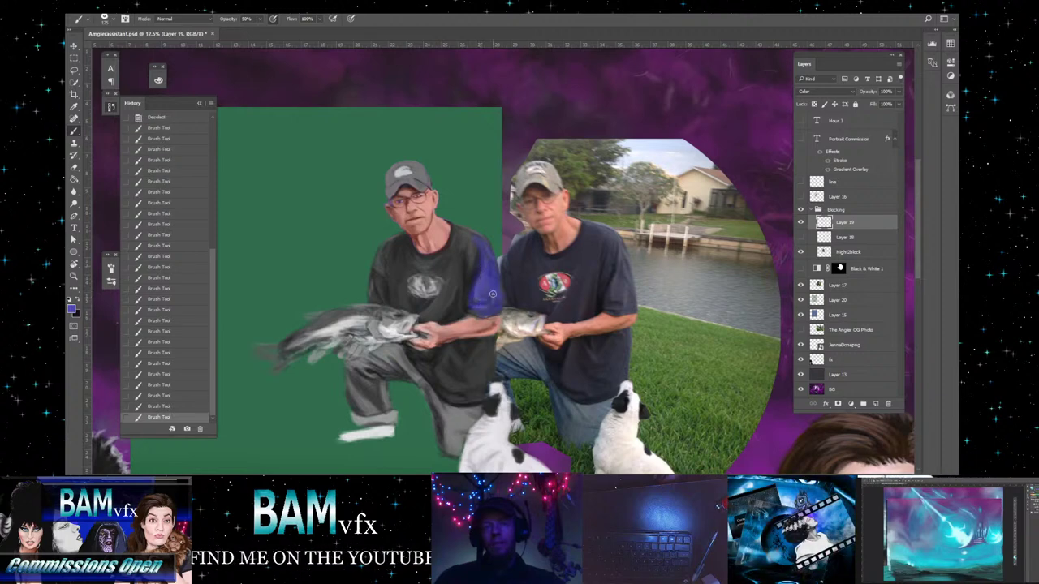
pyautogui.moveTo(487, 248); pyautogui.dragTo(482, 242)
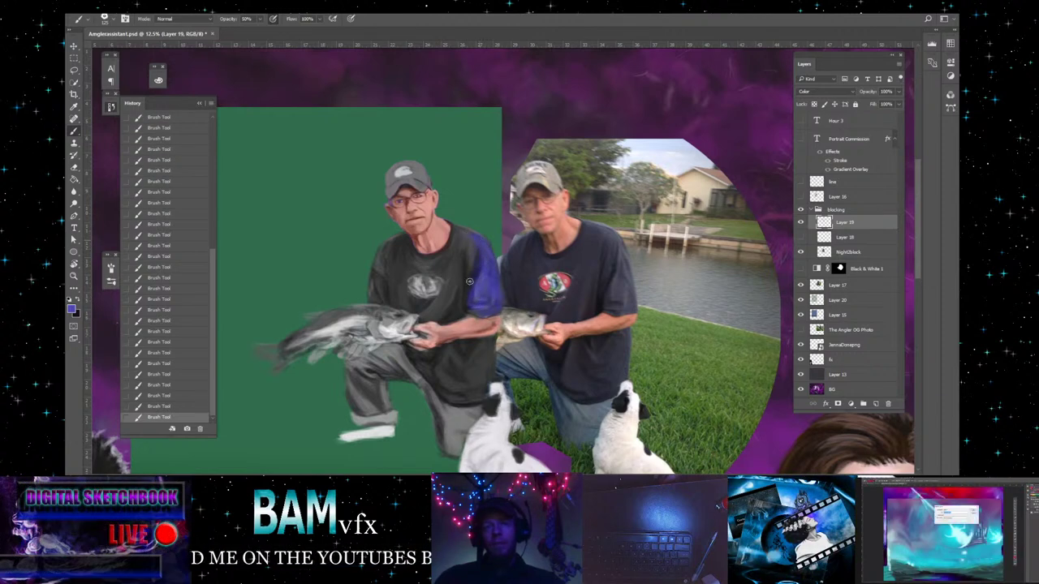
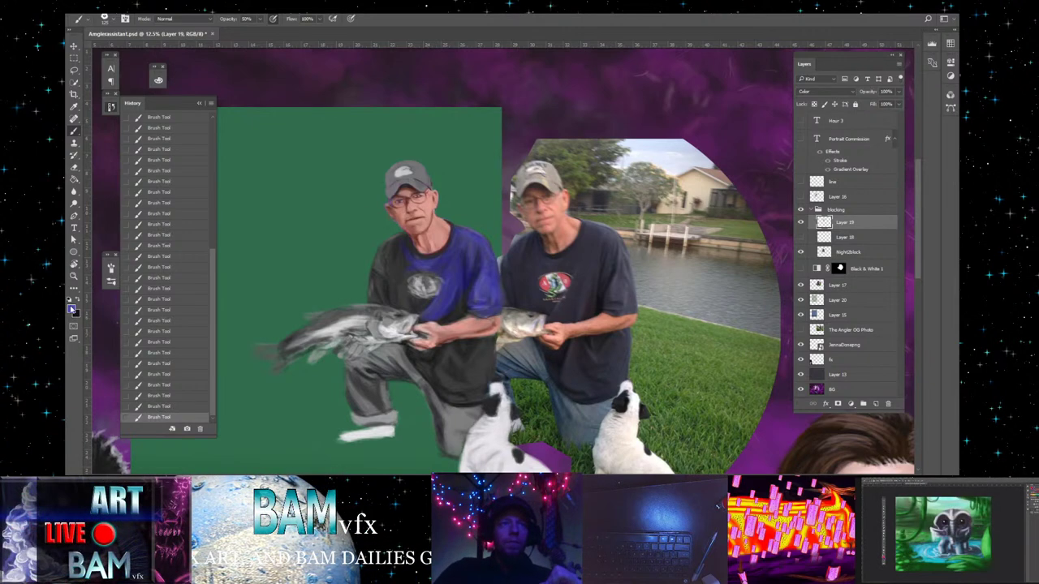
# - Colour the shirt's chest and other sleeve with a darker blue, #302d67, at 80% brush opacity
pyautogui.click(71, 309)
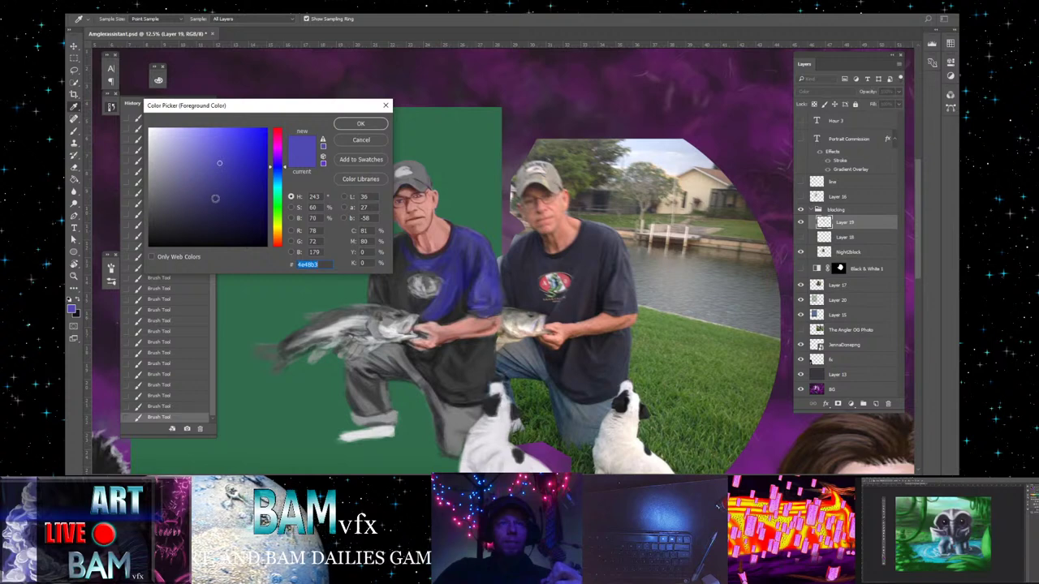
pyautogui.click(370, 123)
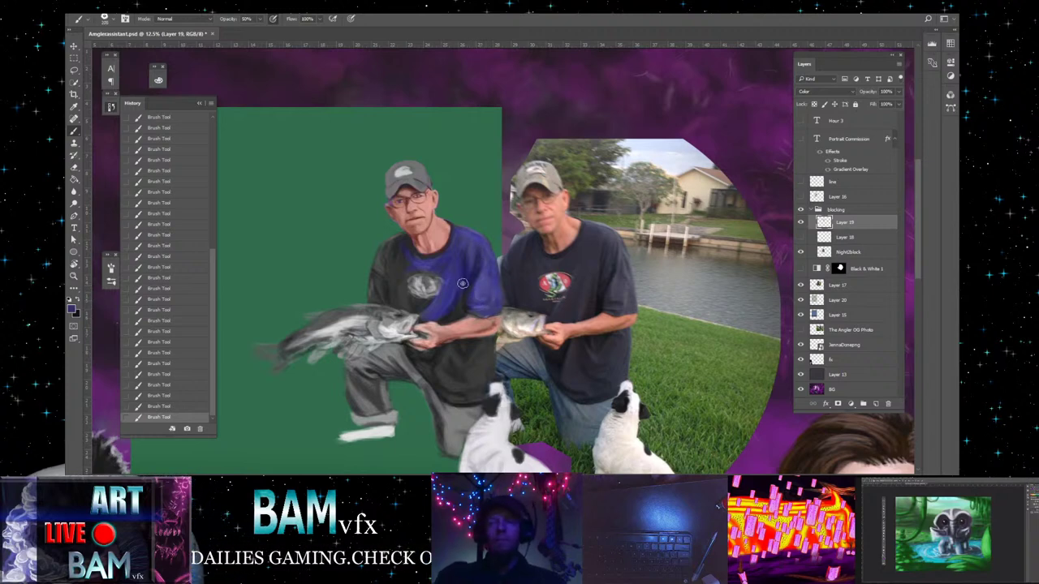
pyautogui.press('8')
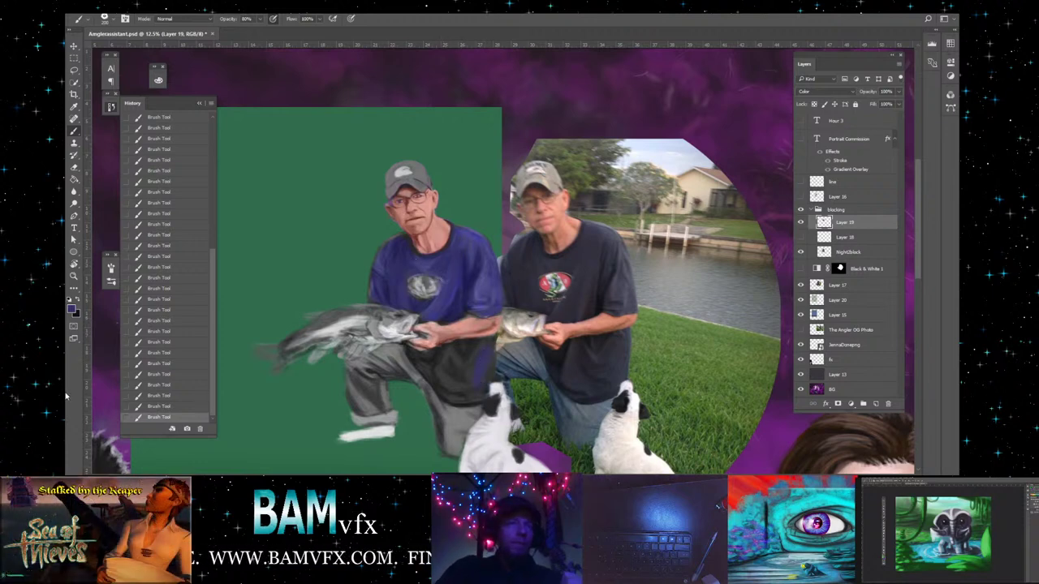
# - Set the foreground colour to dark navy #1b1937 and tone down the blue on the shirt
pyautogui.click(72, 309)
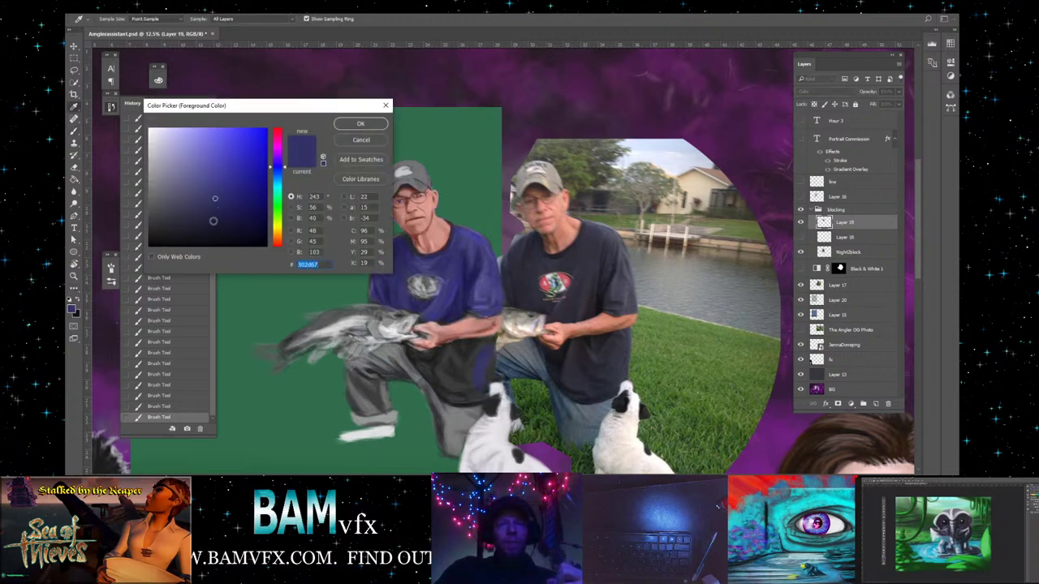
pyautogui.click(213, 221)
pyautogui.click(353, 121)
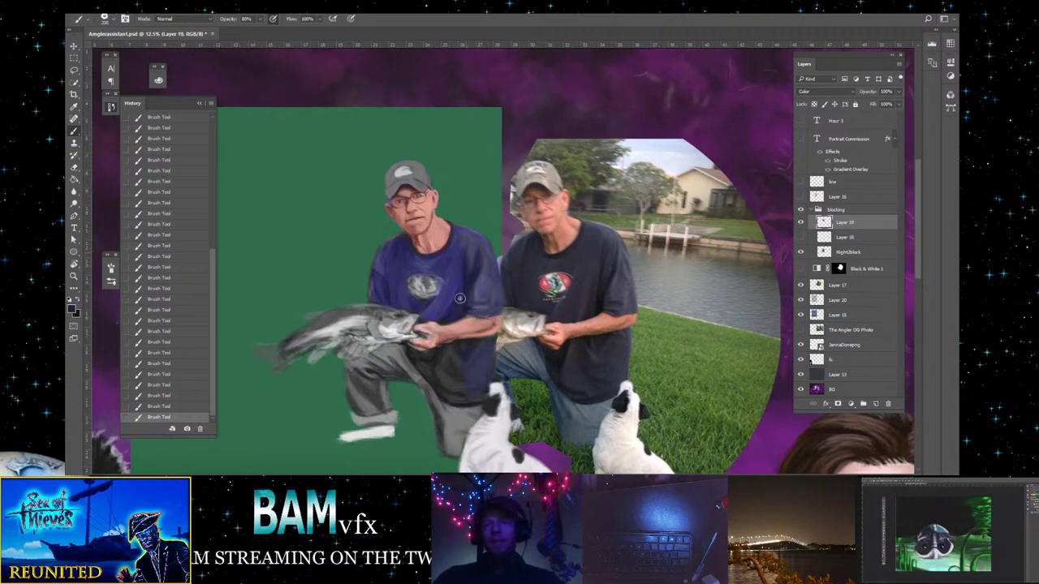
# - Set the foreground colour to a more saturated navy, #080532, and finish colouring the lower part of the shirt
pyautogui.hotkey('alt', 'c')
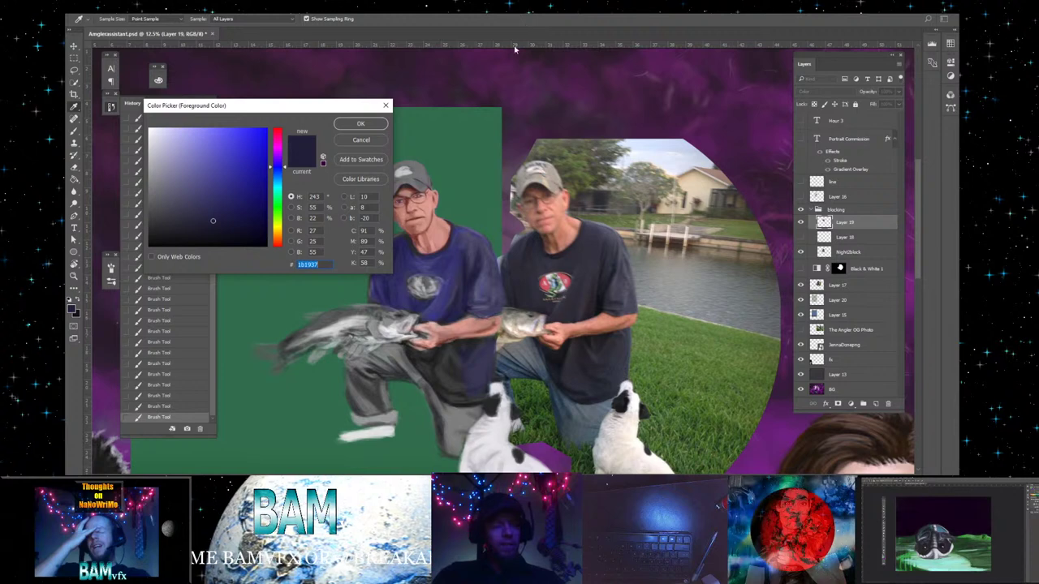
pyautogui.click(255, 222)
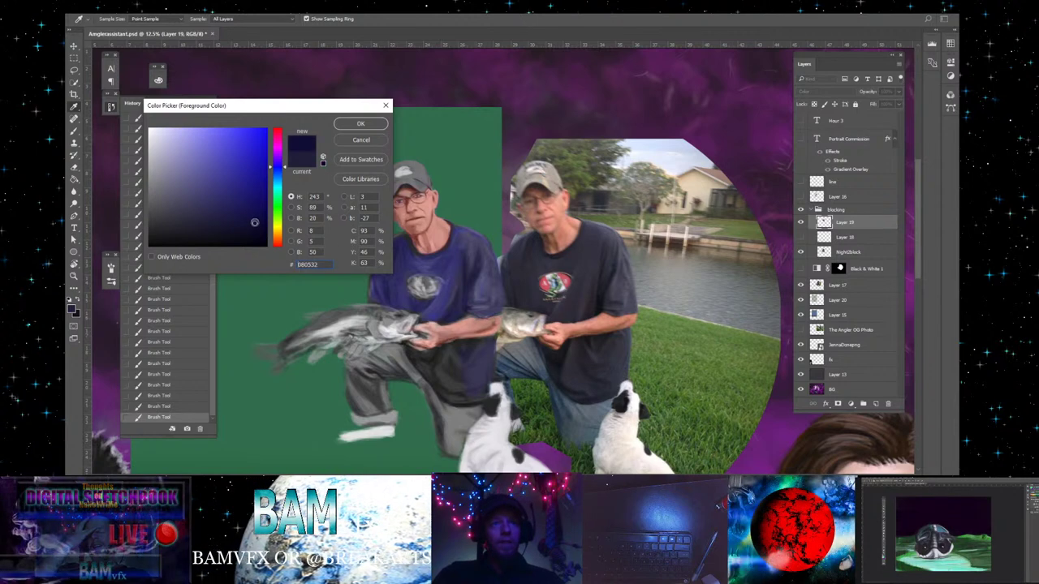
pyautogui.click(349, 125)
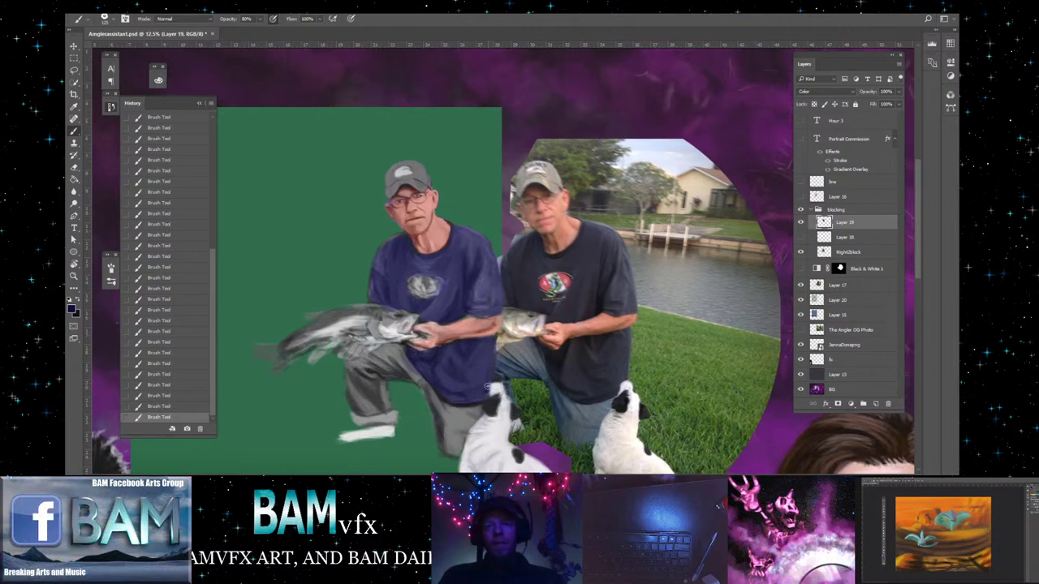
# - Colour the jeans with denim tones sampled from the photo's jeans, and paint the cap a muted blue, #4d4a7a
pyautogui.press('alt')
pyautogui.keyDown('alt'); pyautogui.click(503, 392); pyautogui.keyUp('alt')
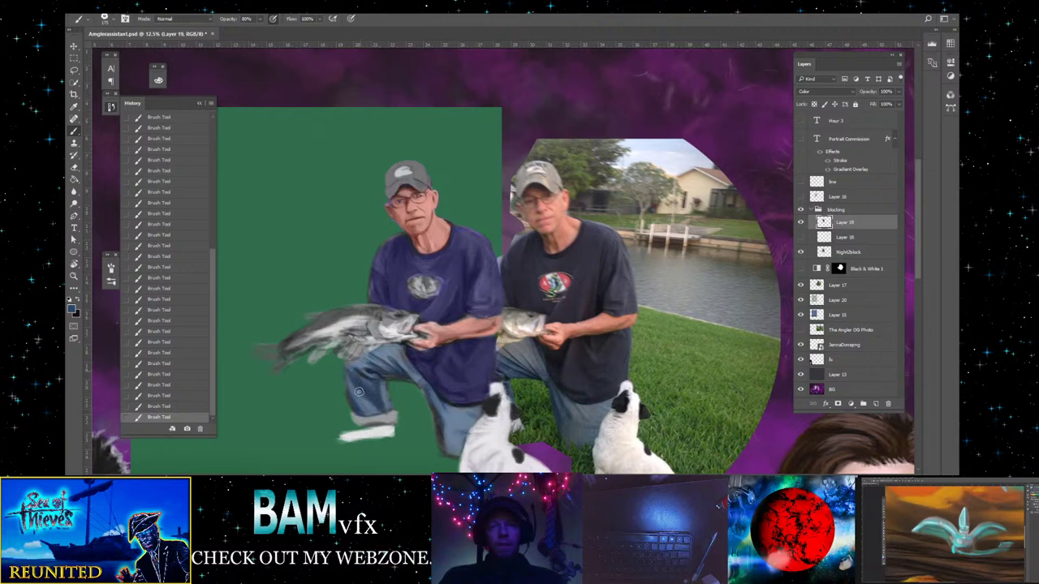
pyautogui.press('alt')
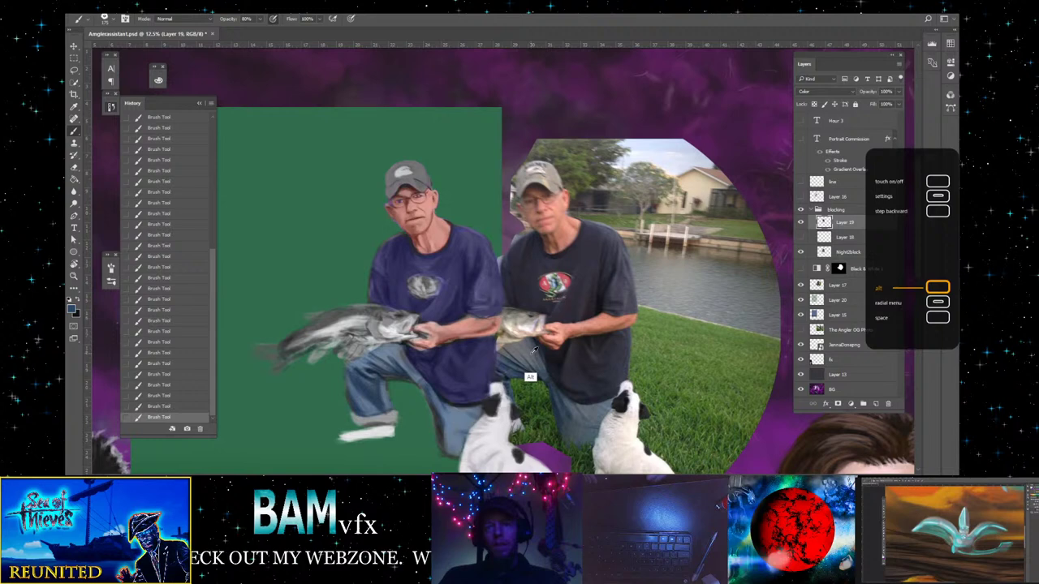
pyautogui.keyDown('alt'); pyautogui.click(522, 350); pyautogui.keyUp('alt')
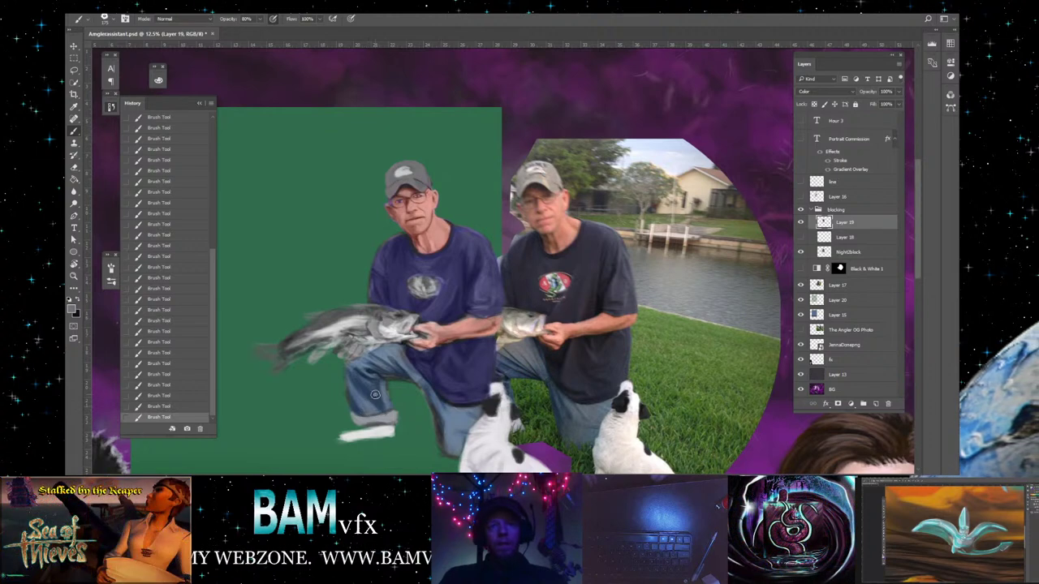
pyautogui.press('alt')
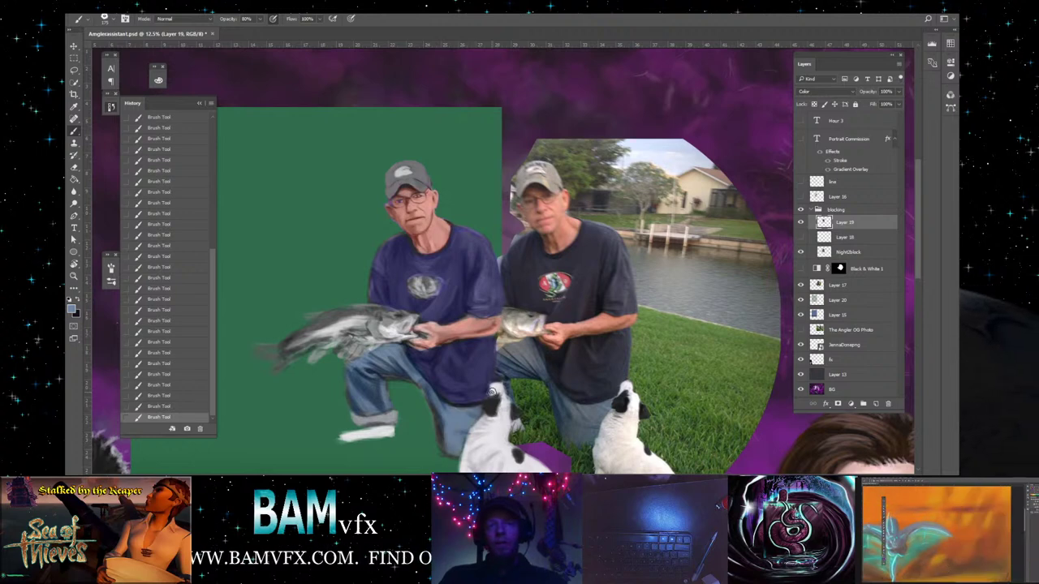
pyautogui.press('alt')
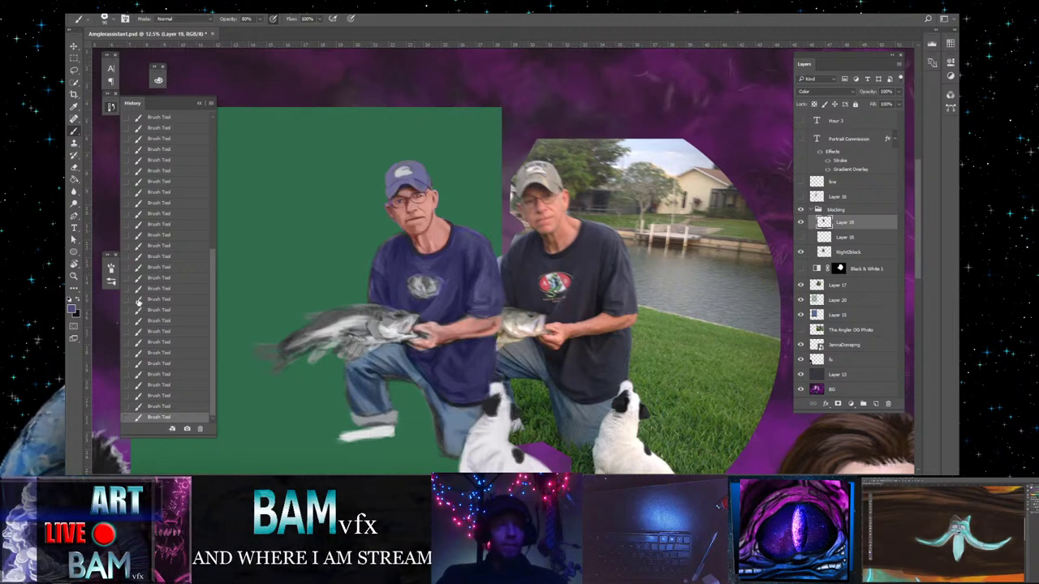
# - Try painting the cap bright red
pyautogui.click(71, 309)
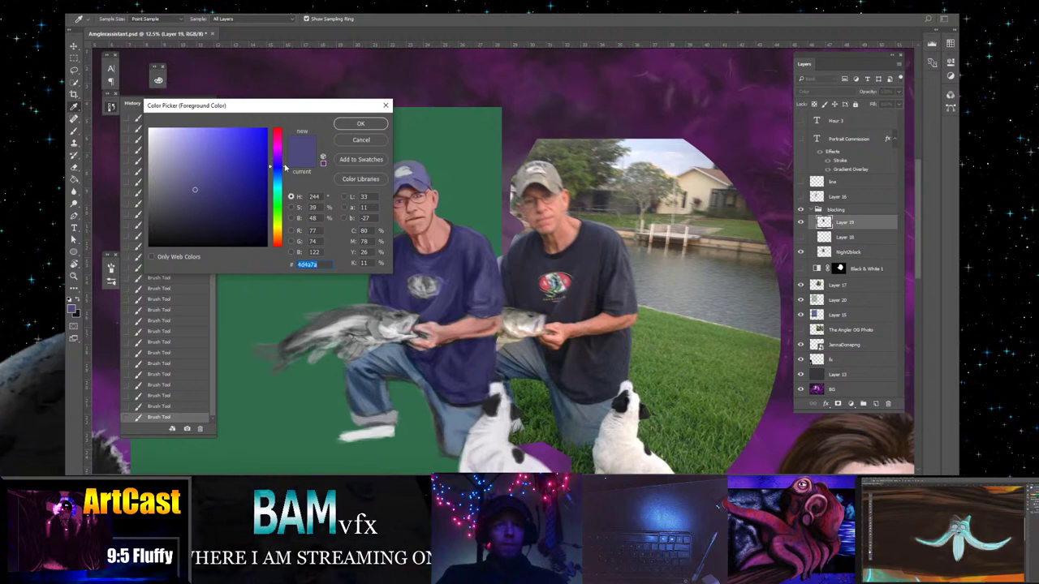
pyautogui.moveTo(284, 167); pyautogui.dragTo(284, 128)
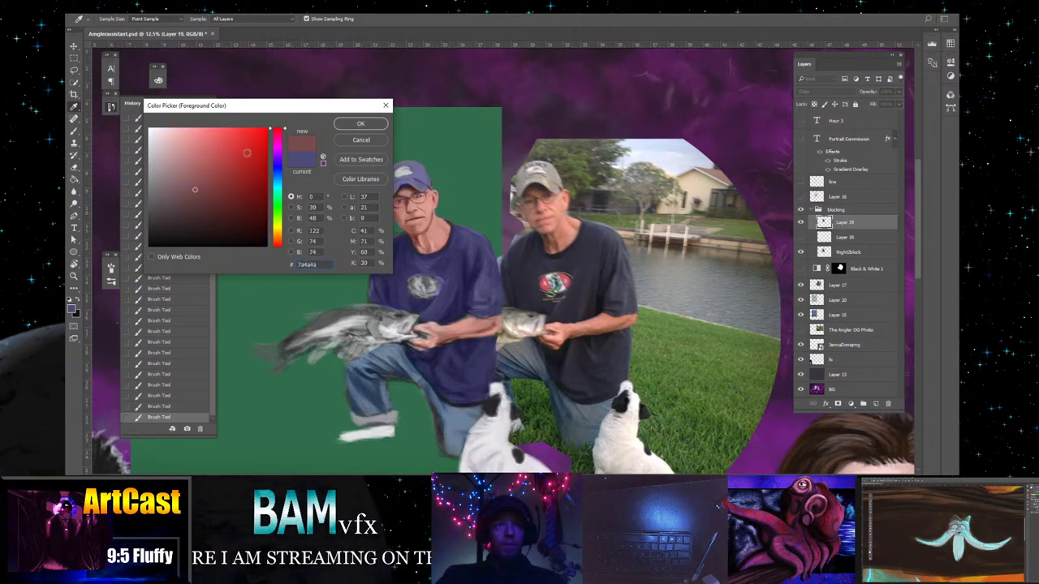
pyautogui.click(266, 128)
pyautogui.click(361, 124)
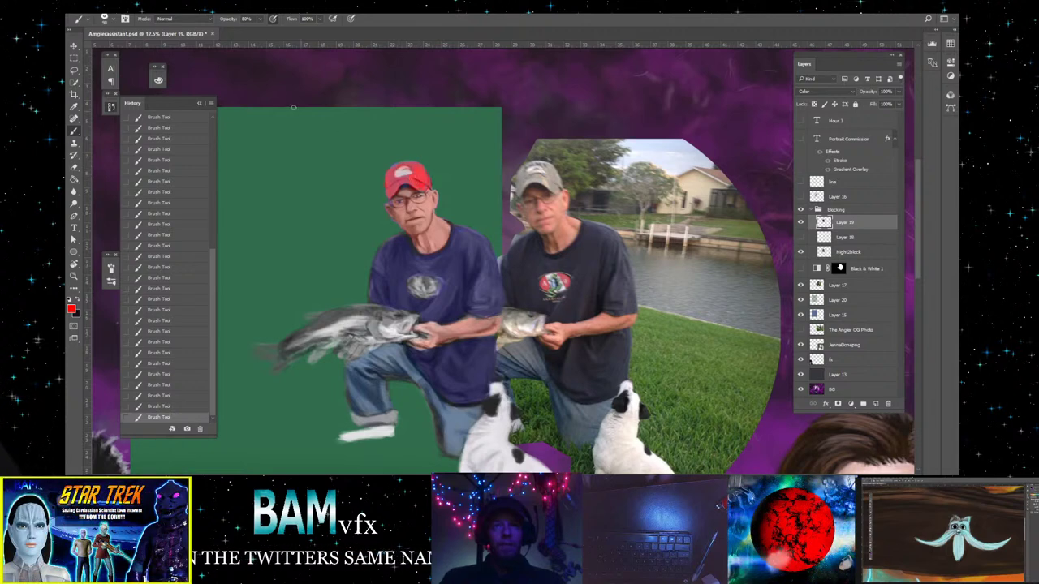
# - Step back through the history to remove the red brush strokes from the cap
pyautogui.click(180, 385)
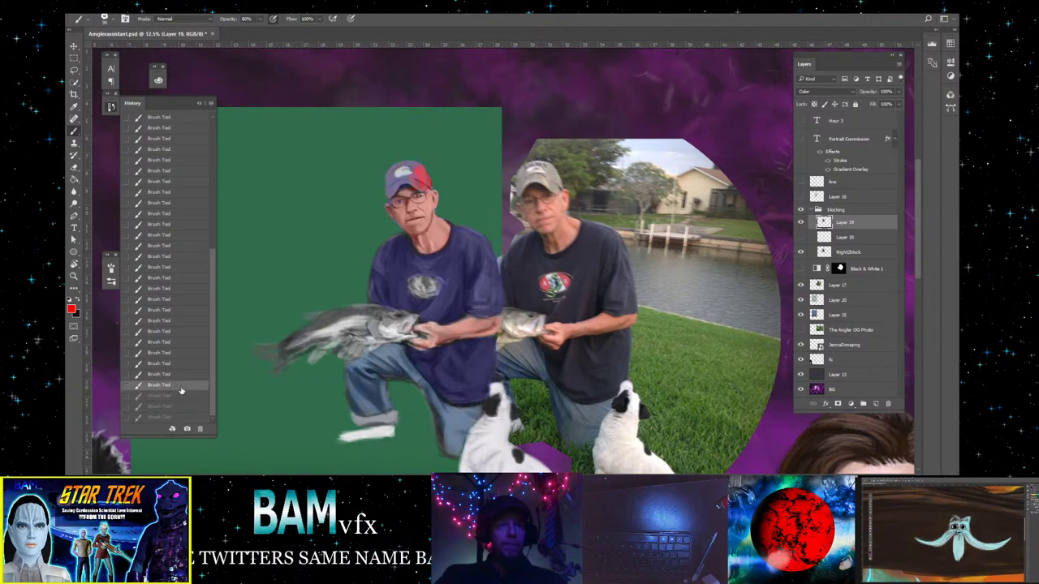
pyautogui.click(180, 363)
pyautogui.click(180, 342)
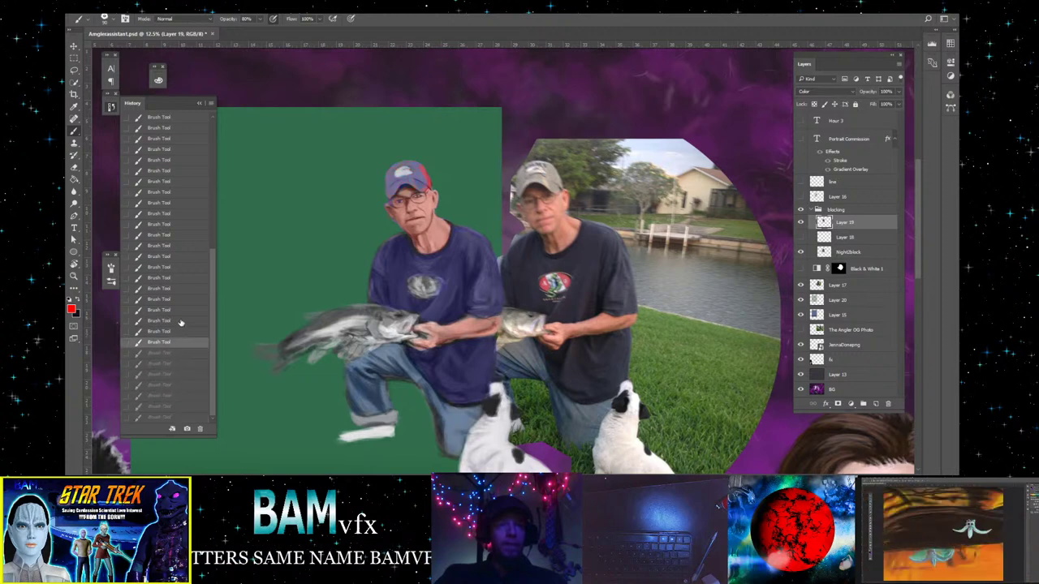
pyautogui.click(180, 322)
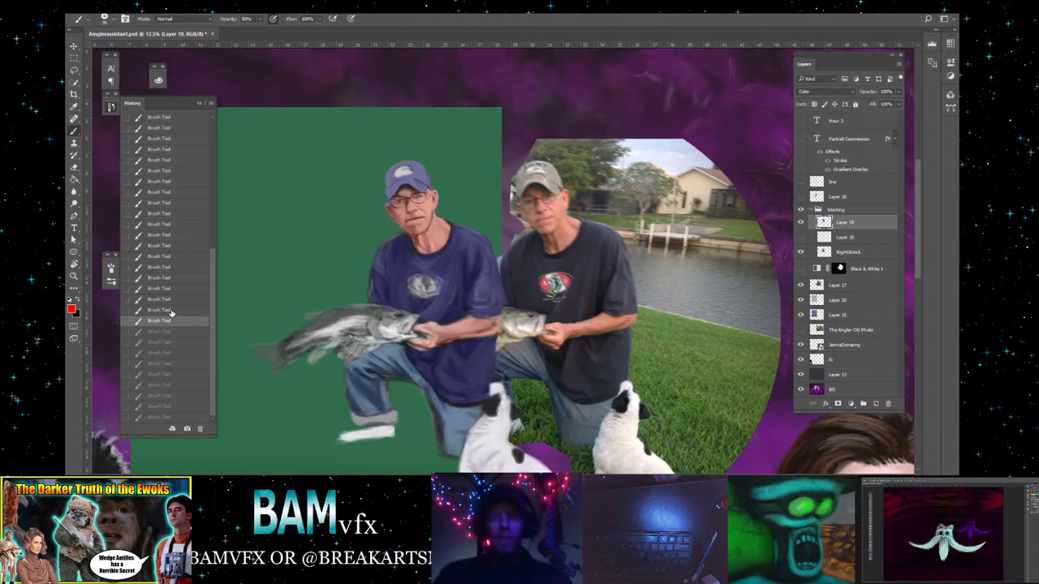
# - Sample the pink skin tone from the painted neck and colour the hand supporting the underside of the fish
pyautogui.keyDown('alt'); pyautogui.click(434, 233); pyautogui.keyUp('alt')
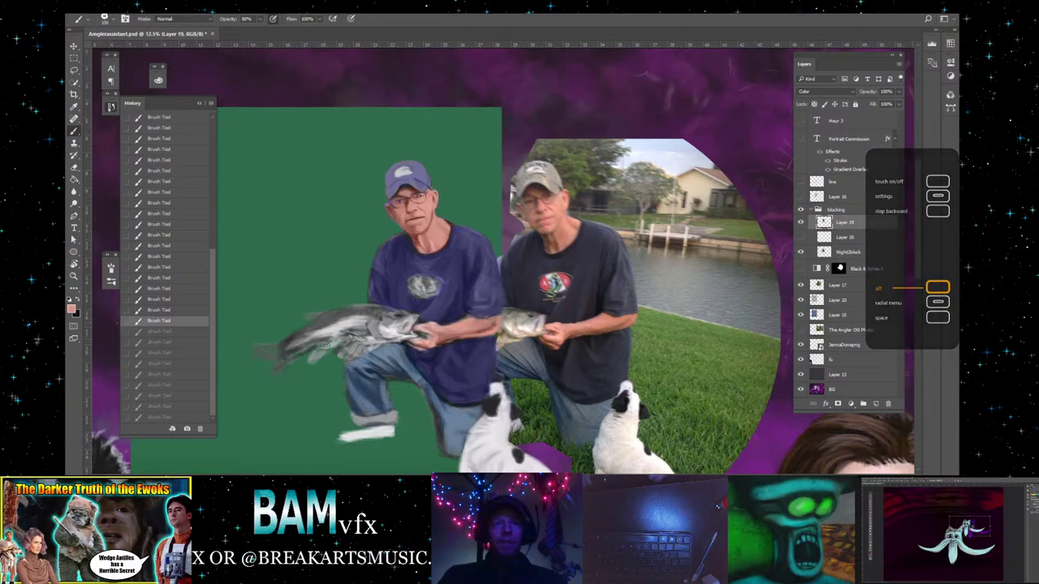
pyautogui.hotkey('ctrl', 'shift', 'z')
pyautogui.hotkey('ctrl', 'shift', 'z')
pyautogui.hotkey('ctrl', 'shift', 'z')
pyautogui.hotkey('ctrl', 'shift', 'z')
pyautogui.hotkey('ctrl', 'shift', 'z')
pyautogui.hotkey('ctrl', 'shift', 'z')
pyautogui.hotkey('ctrl', 'shift', 'z')
pyautogui.hotkey('ctrl', 'shift', 'z')
pyautogui.hotkey('ctrl', 'shift', 'z')
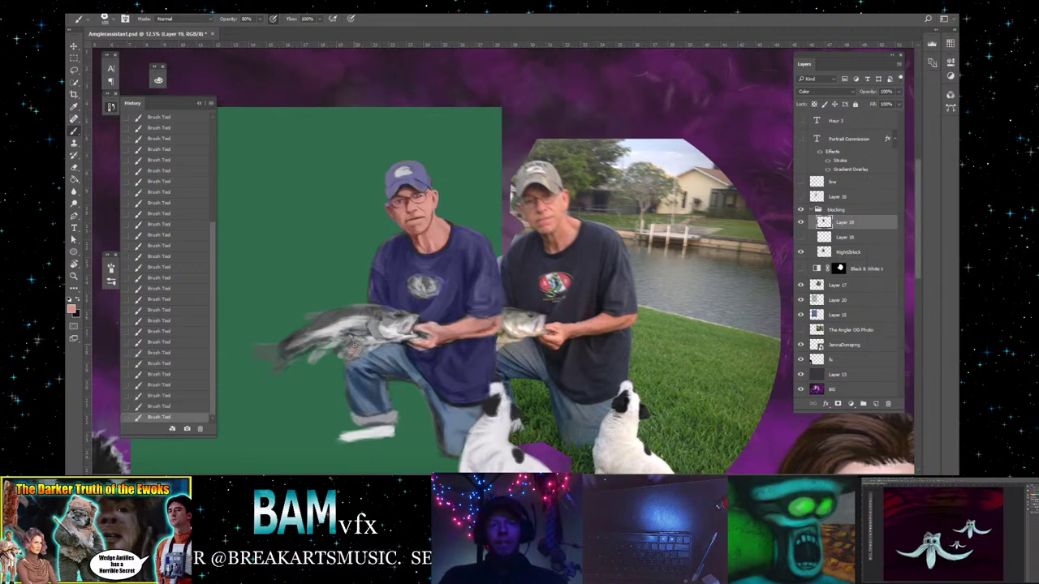
pyautogui.hotkey('ctrl', 'z')
pyautogui.hotkey('ctrl', 'z')
pyautogui.hotkey('ctrl', 'z')
pyautogui.hotkey('ctrl', 'z')
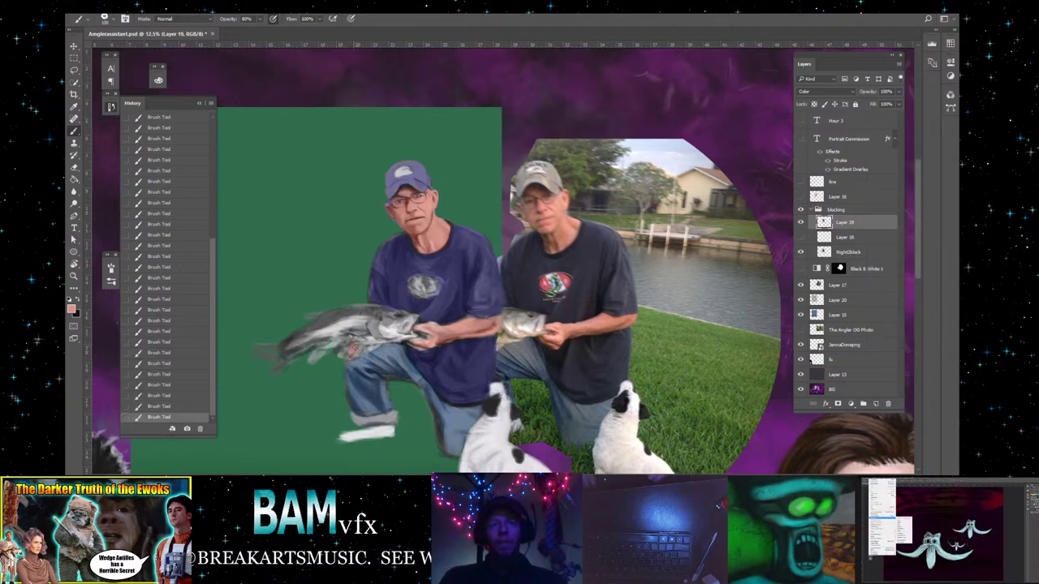
pyautogui.hotkey('ctrl', 'z')
pyautogui.hotkey('ctrl', 'z')
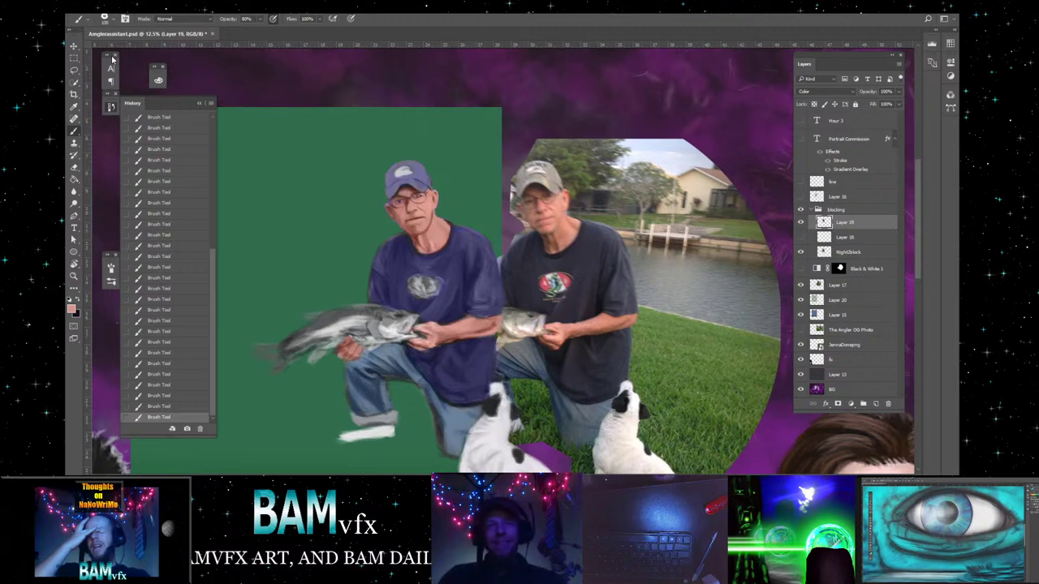
# - Try the cap in a grey sampled from the photo's cap
pyautogui.press('alt')
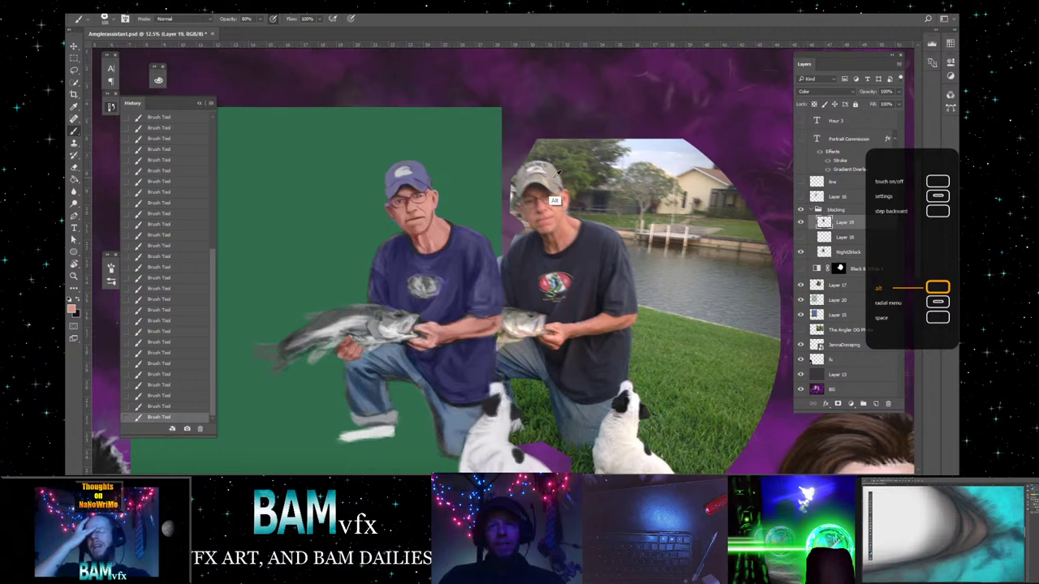
pyautogui.keyDown('alt'); pyautogui.click(549, 200); pyautogui.keyUp('alt')
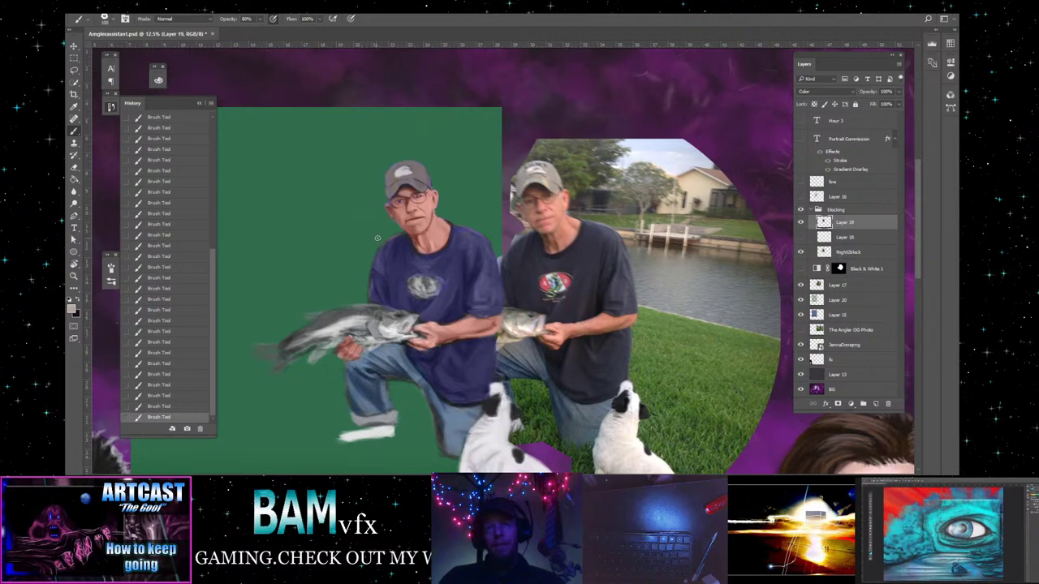
# - Repaint the cap blue with a tone sampled from the painted shirt
pyautogui.press('alt')
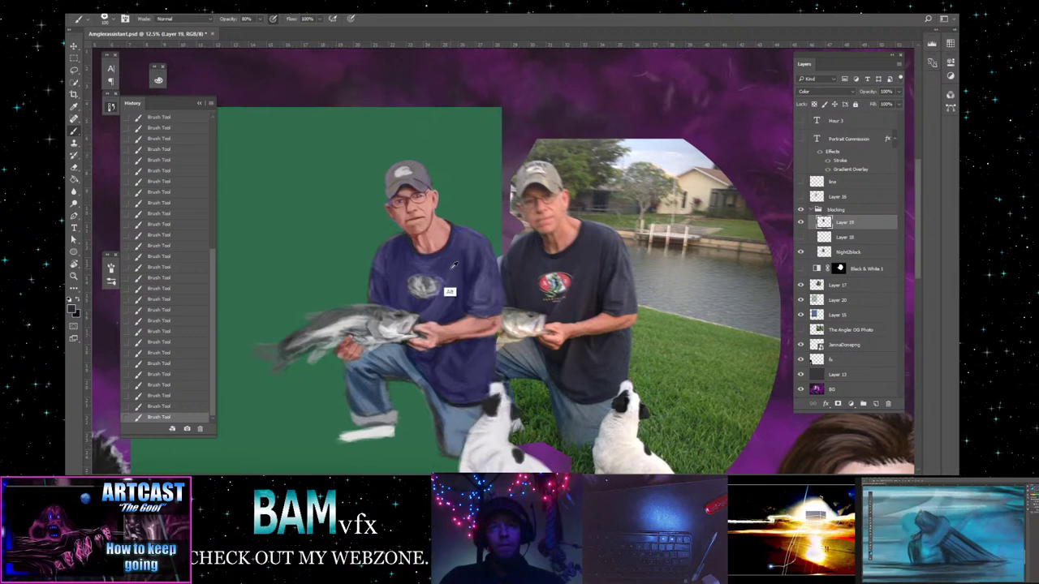
pyautogui.press('alt')
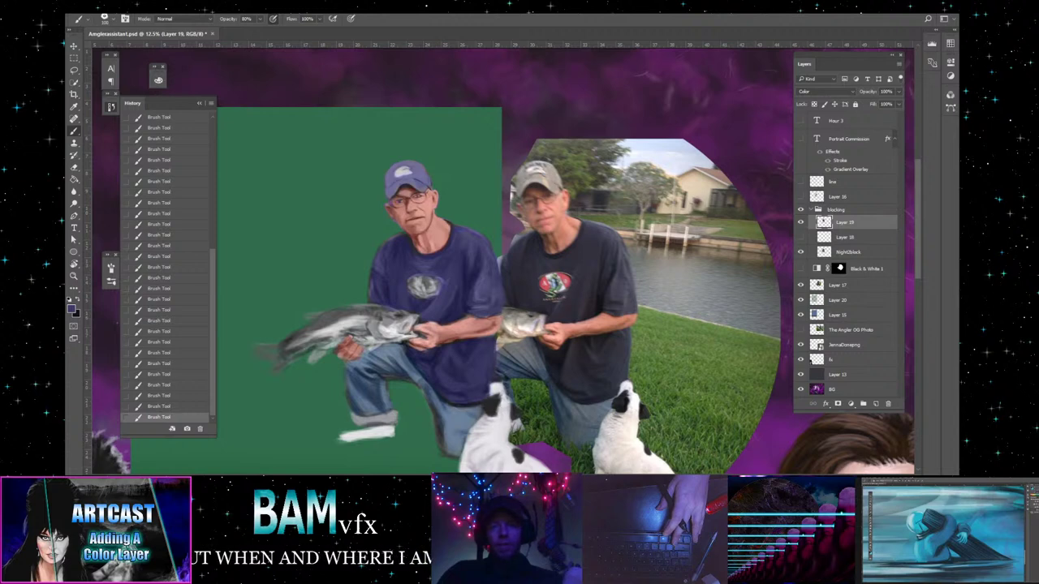
pyautogui.scroll(-3, 503, 268)
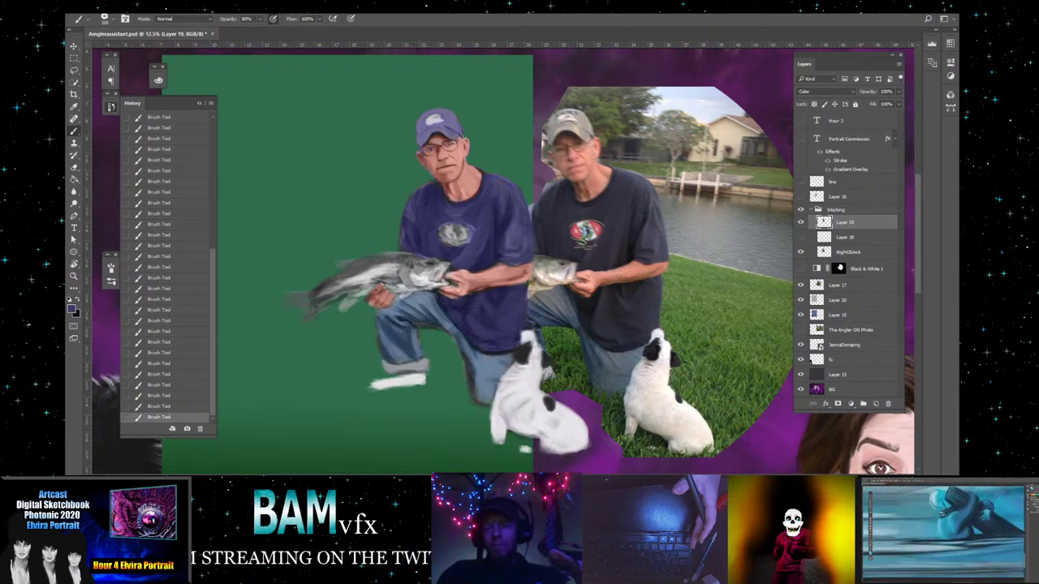
# - Move the blocking group away from the reference photo so the photo's whole fish is uncovered
pyautogui.moveTo(139, 91); pyautogui.dragTo(177, 91)
pyautogui.press('v')
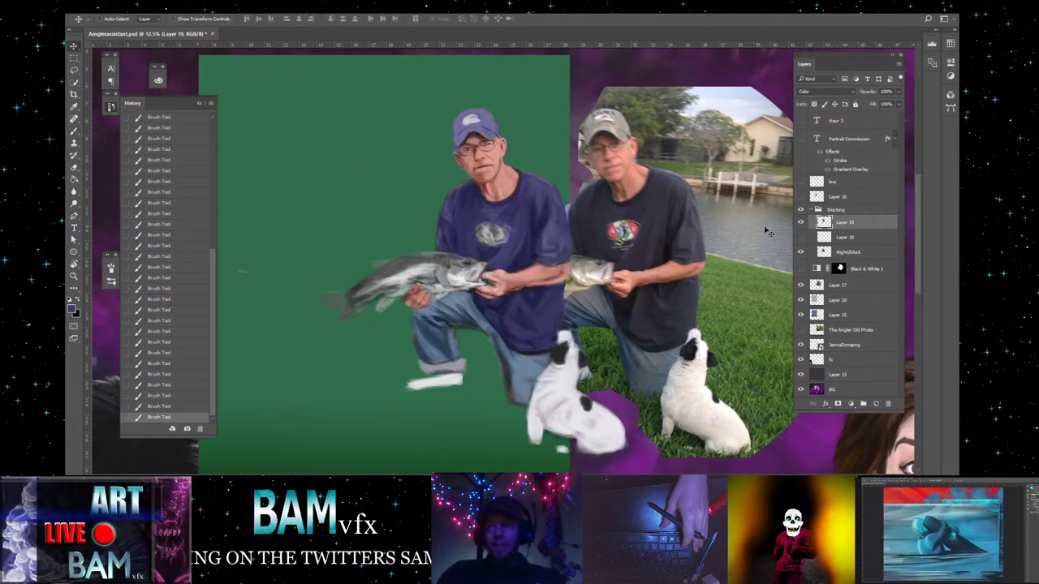
pyautogui.click(860, 211)
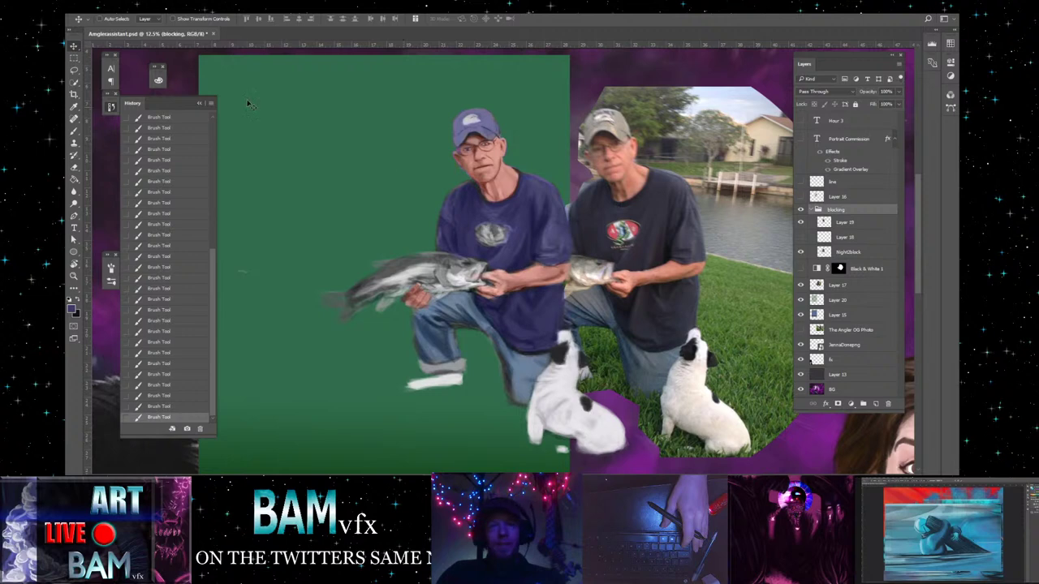
pyautogui.moveTo(526, 293)
pyautogui.mouseDown()
pyautogui.moveTo(431, 295)
pyautogui.moveTo(488, 295)
pyautogui.mouseUp()
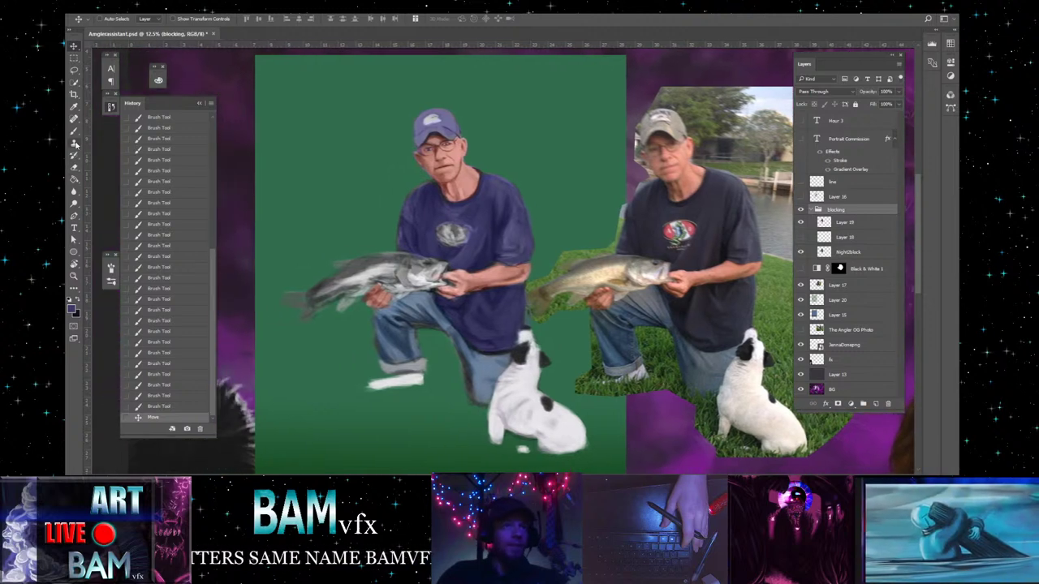
# - Sample a grey-brown from the photo's fish and brush it along the painted fish's back on Layer 19
pyautogui.click(76, 136)
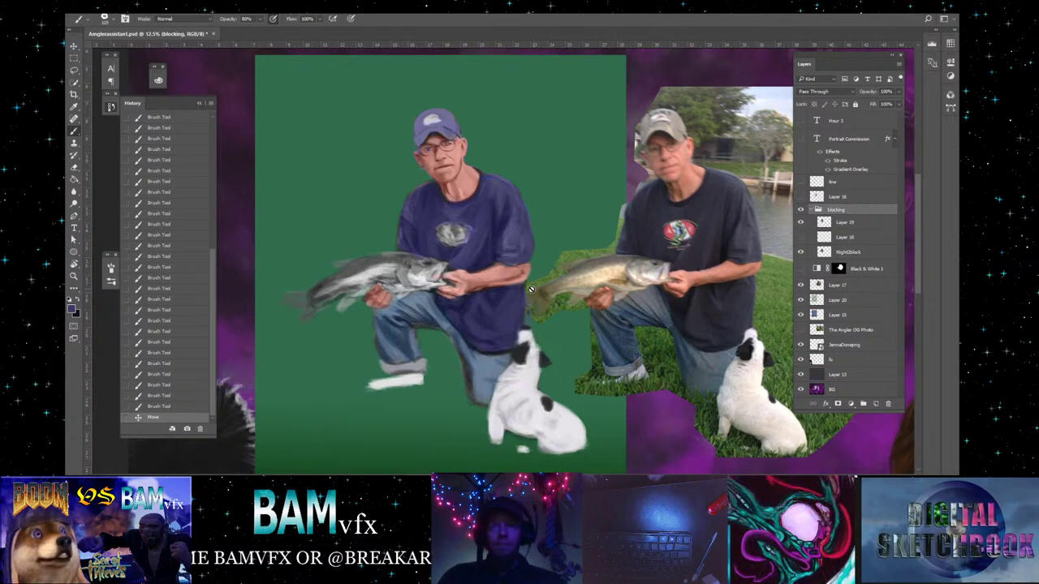
pyautogui.press('alt')
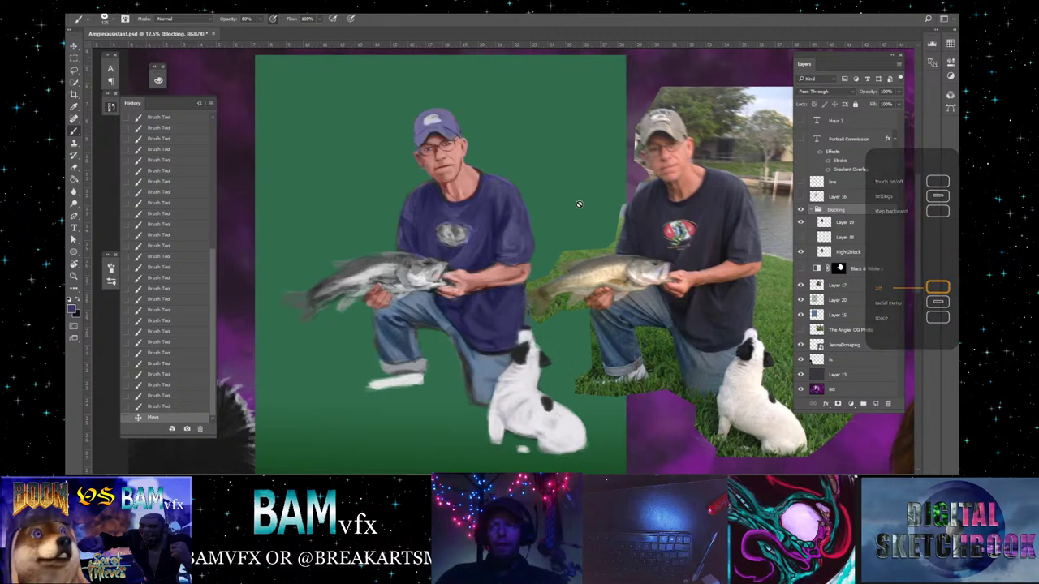
pyautogui.click(870, 226)
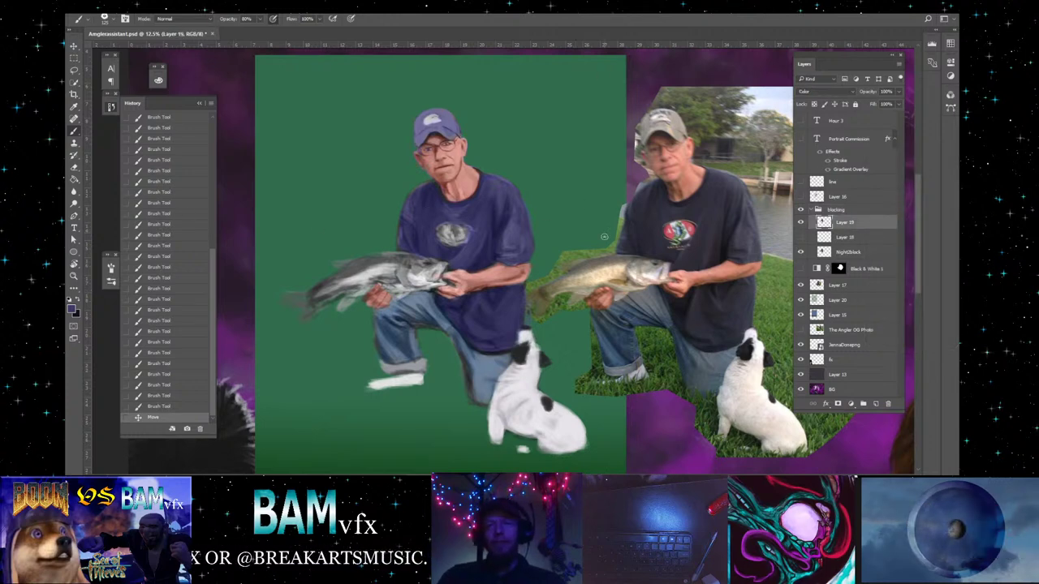
pyautogui.press('alt')
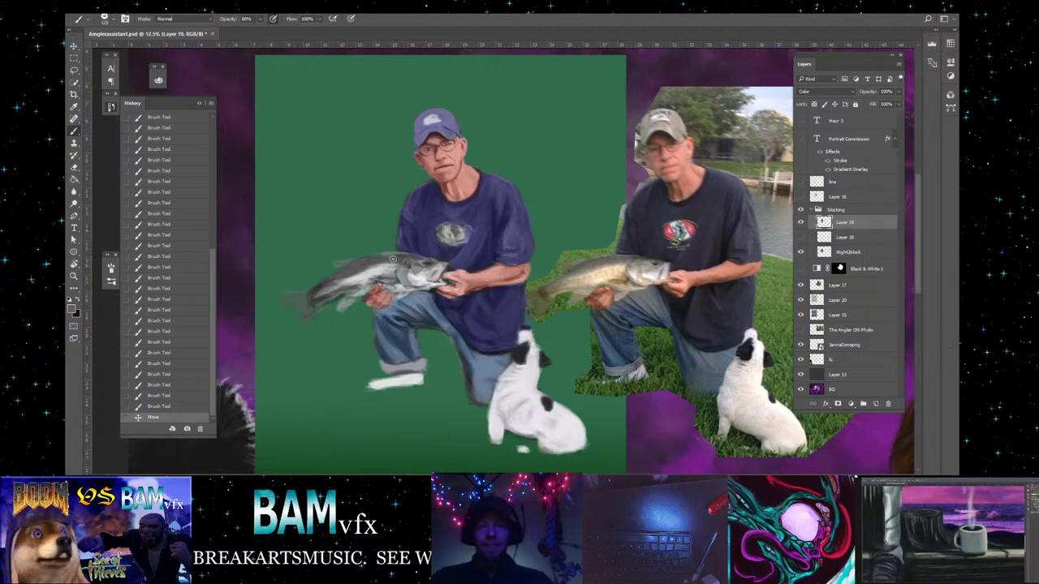
pyautogui.moveTo(381, 260); pyautogui.dragTo(389, 256)
pyautogui.moveTo(386, 258)
pyautogui.mouseDown()
pyautogui.moveTo(394, 255)
pyautogui.moveTo(362, 259)
pyautogui.moveTo(416, 256)
pyautogui.mouseUp()
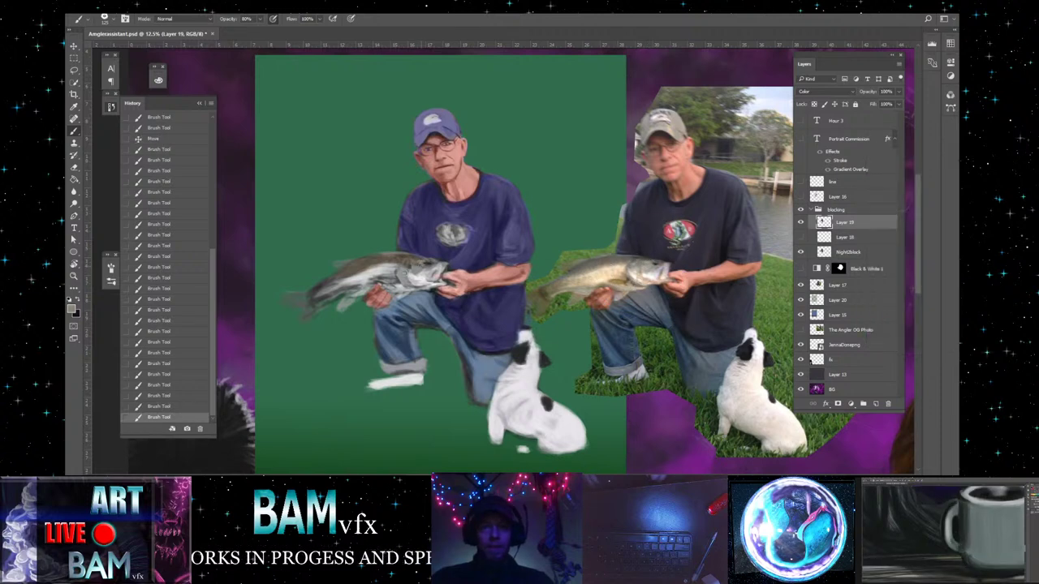
# - Sample tan and olive tones from the photo's fish and colour the painted fish's flank and head
pyautogui.keyDown('alt'); pyautogui.click(615, 274); pyautogui.keyUp('alt')
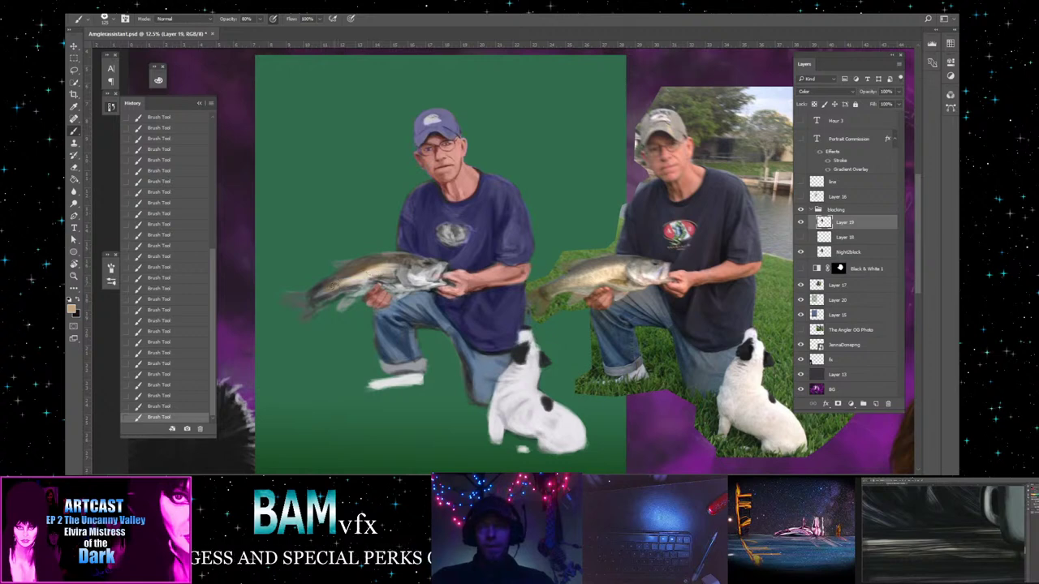
pyautogui.keyDown('alt'); pyautogui.click(549, 293); pyautogui.keyUp('alt')
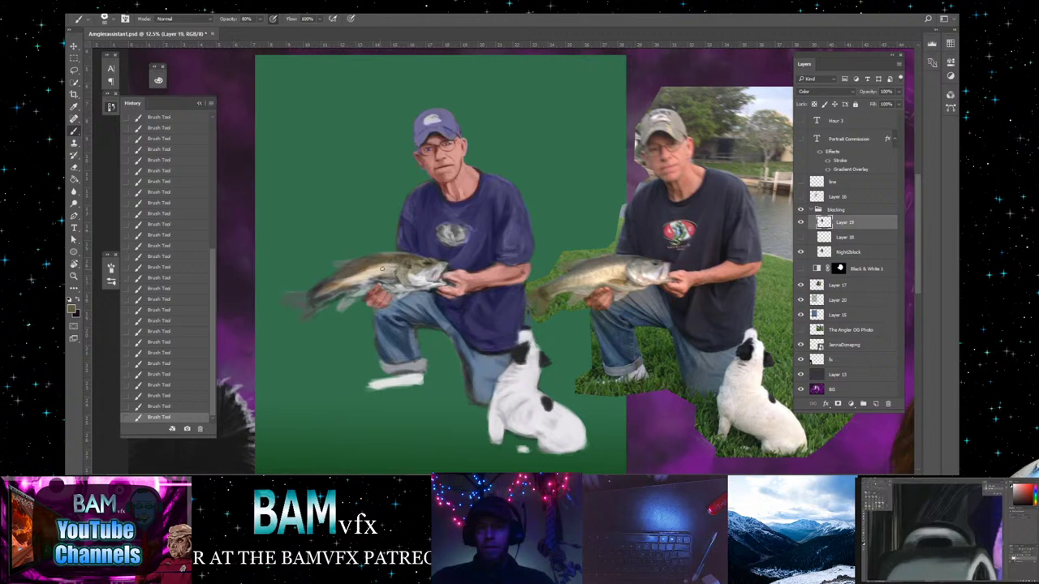
pyautogui.press('0')
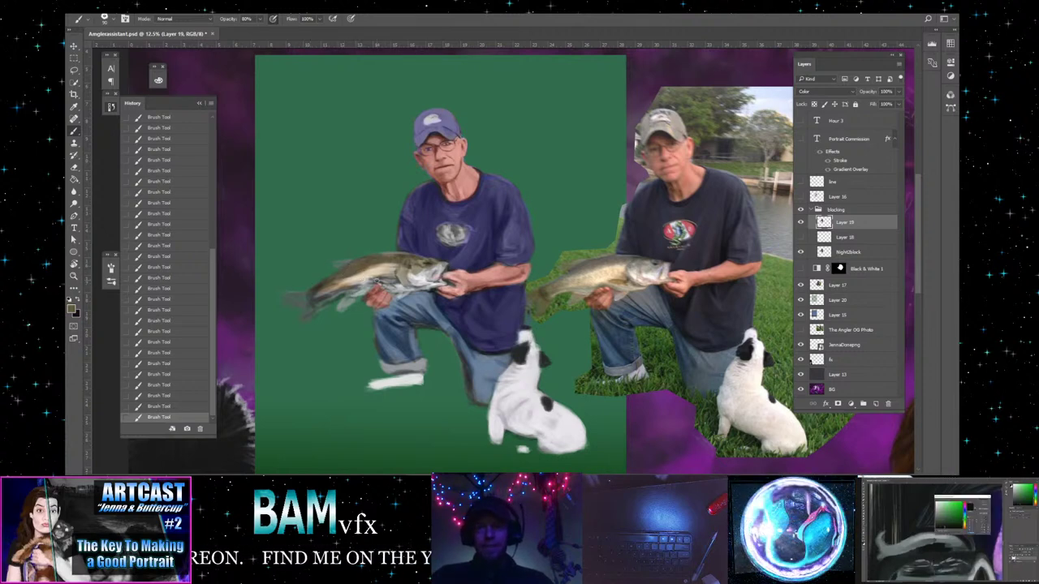
pyautogui.press('alt')
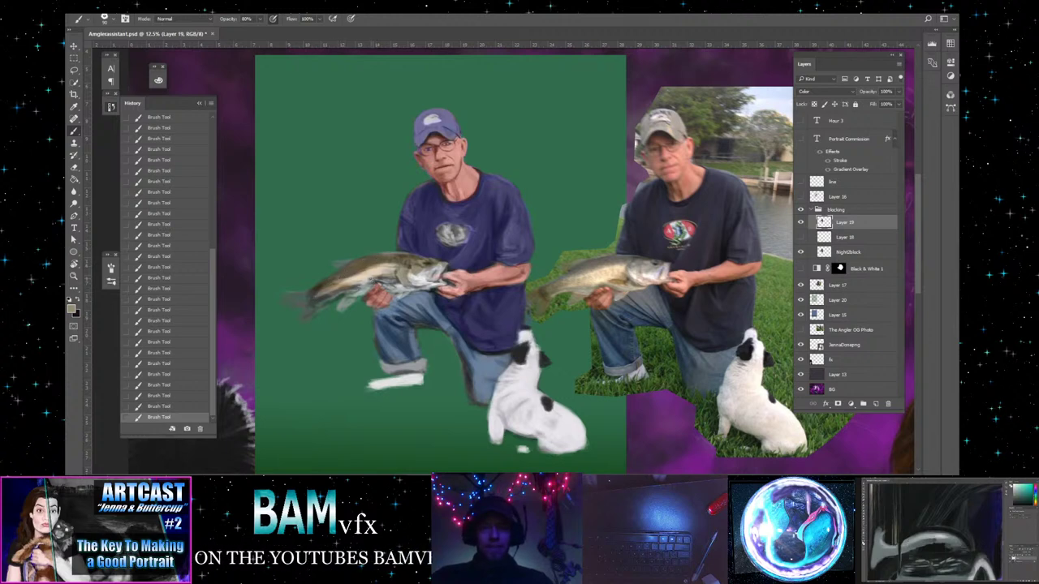
pyautogui.press('0')
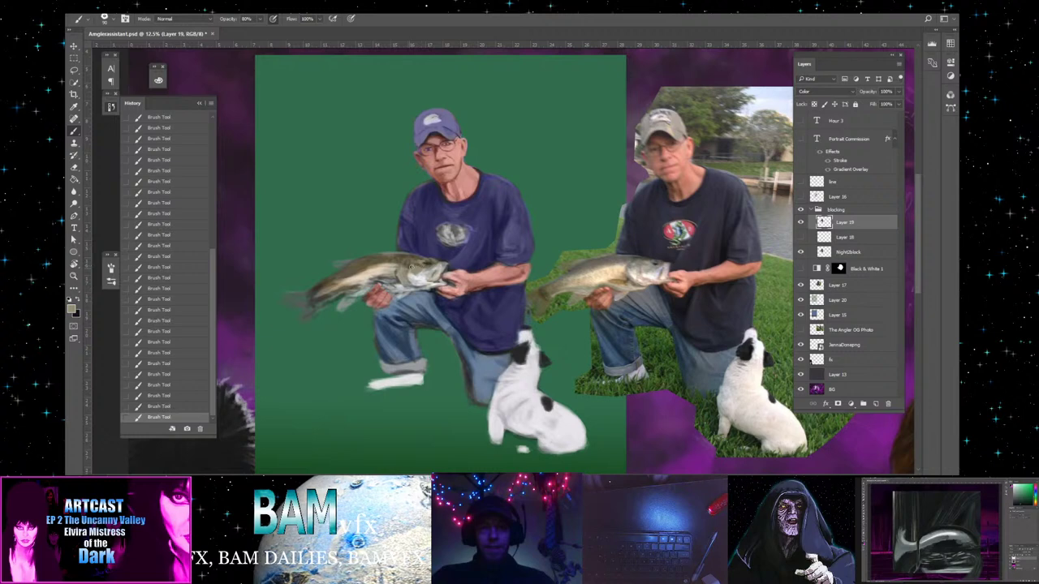
# - Colour the painted fish's tail and blend its upper body with sampled olive-brown tones
pyautogui.press('alt')
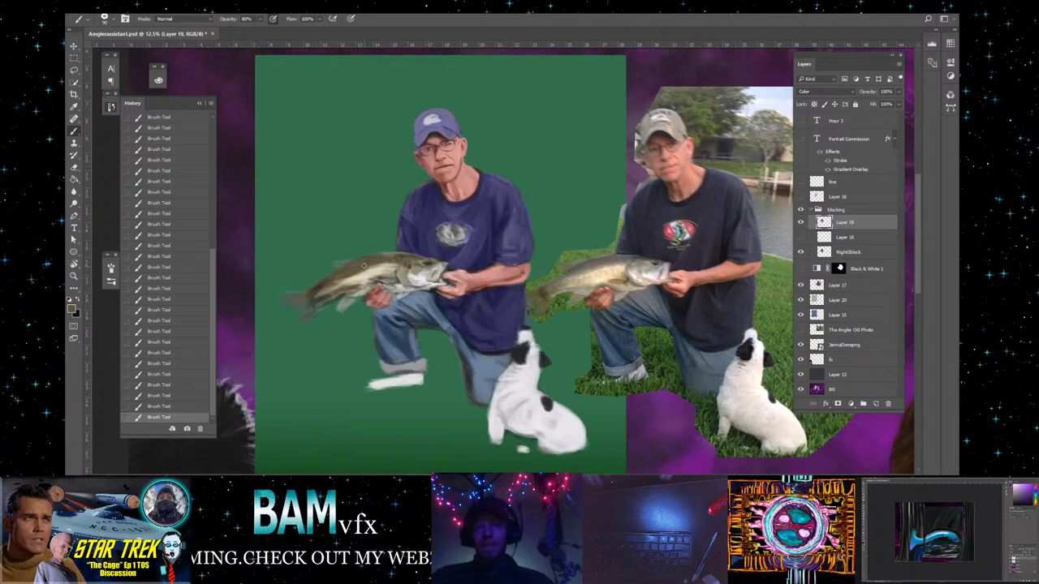
pyautogui.press('alt')
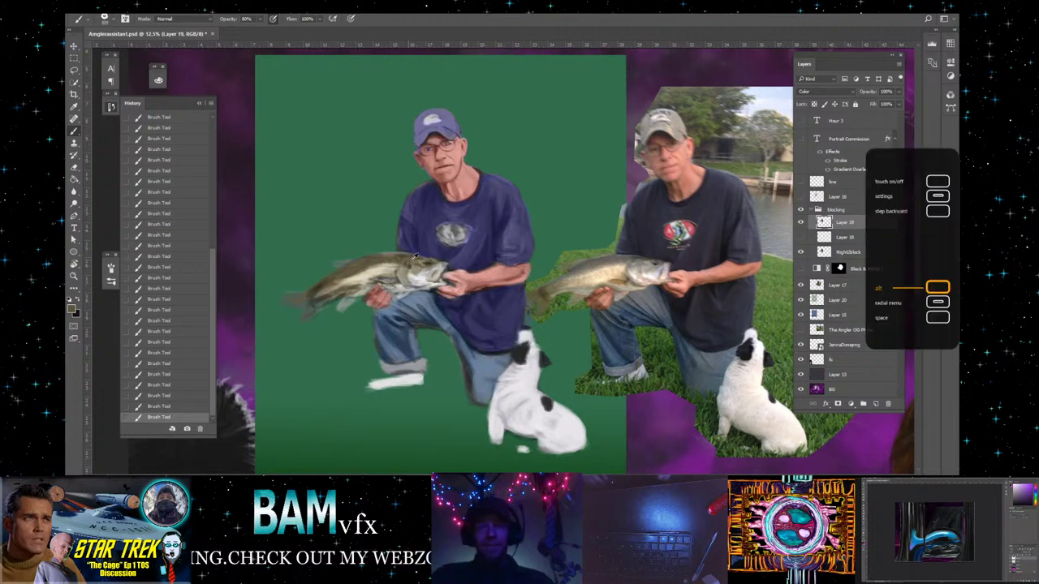
pyautogui.keyDown('alt'); pyautogui.click(315, 302); pyautogui.keyUp('alt')
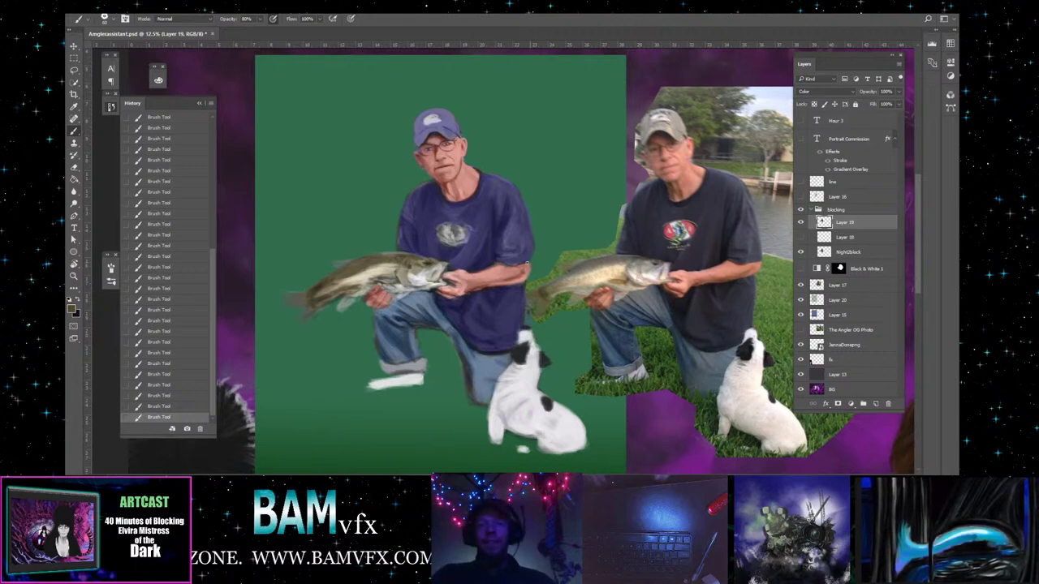
# - Sample dark blues from the photo's jeans and tint the shaded parts of the painted rear leg beside the dog
pyautogui.press('alt')
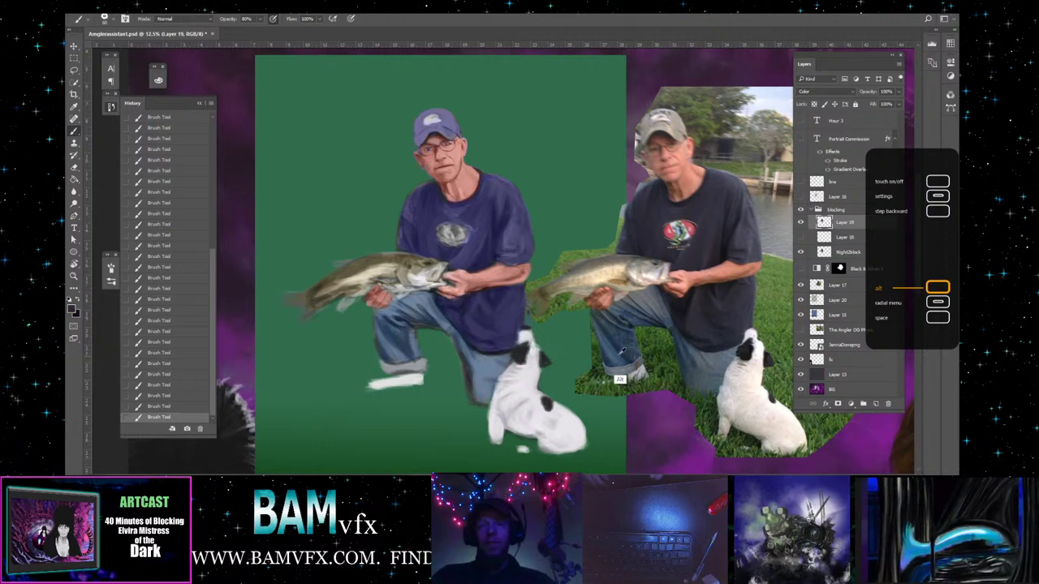
pyautogui.keyDown('alt'); pyautogui.click(619, 381); pyautogui.keyUp('alt')
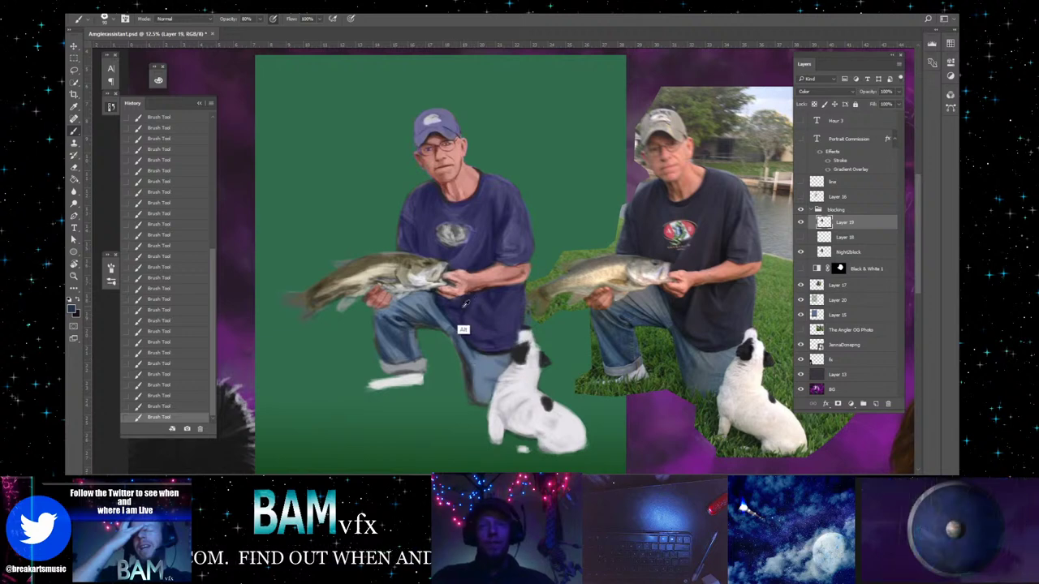
pyautogui.press('alt')
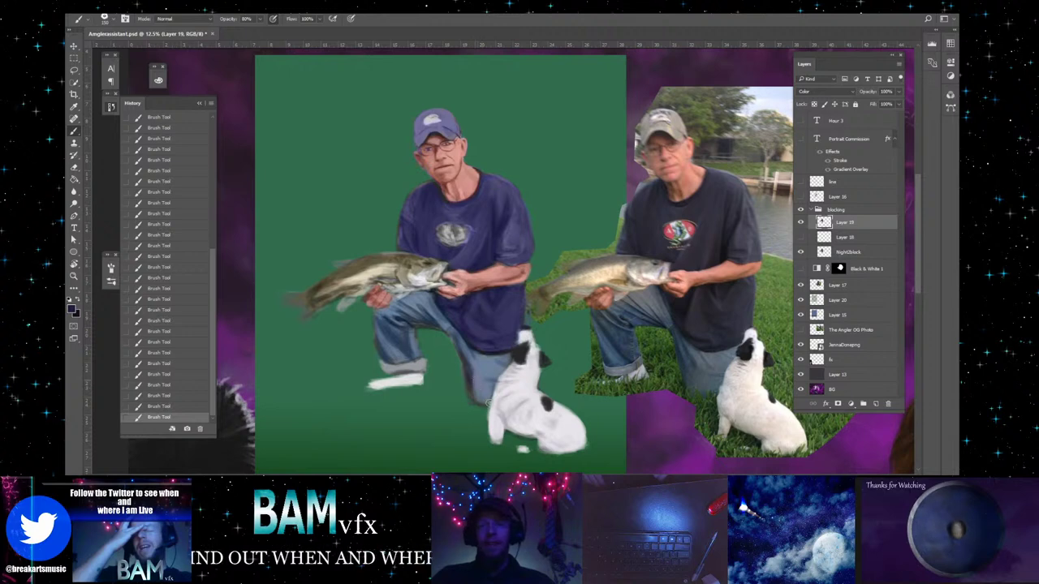
pyautogui.press('alt')
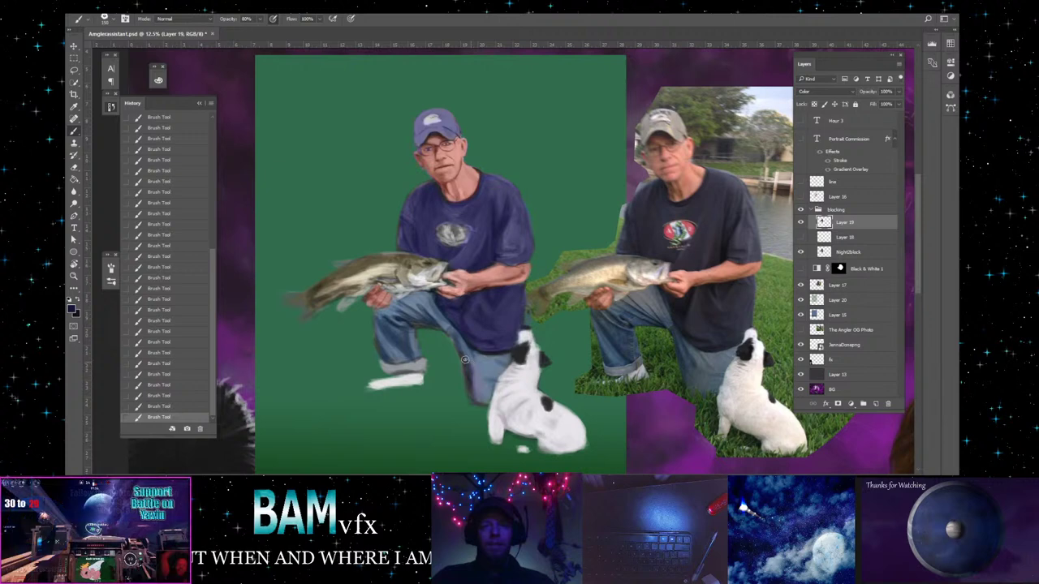
pyautogui.press('alt')
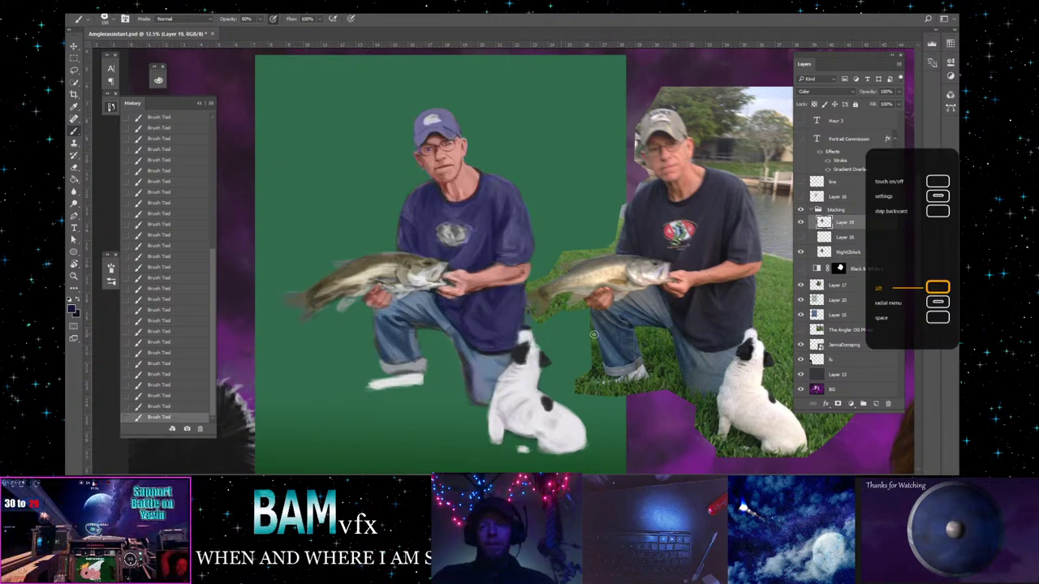
pyautogui.keyDown('alt'); pyautogui.click(685, 363); pyautogui.keyUp('alt')
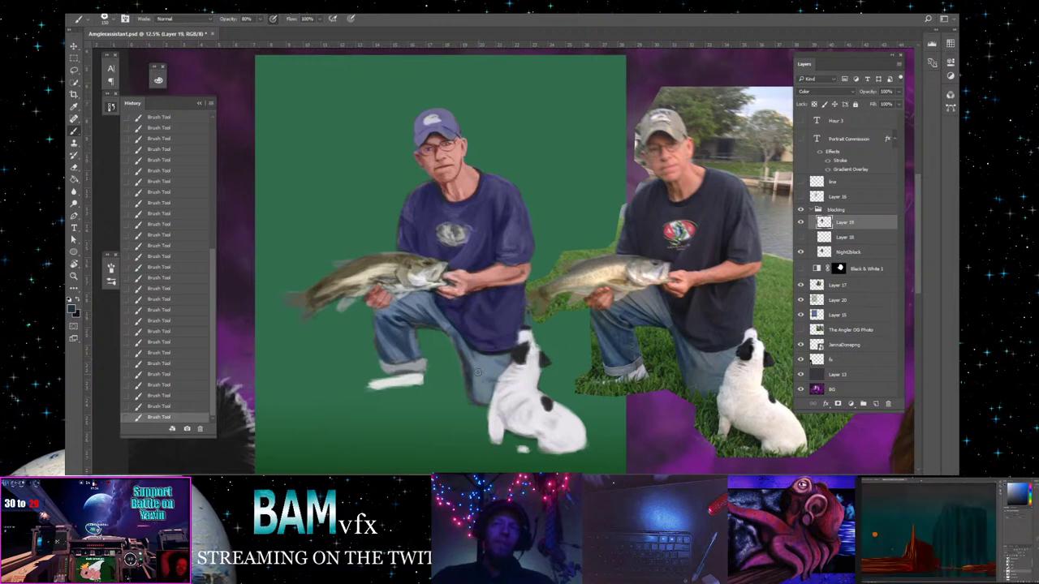
pyautogui.press('space')
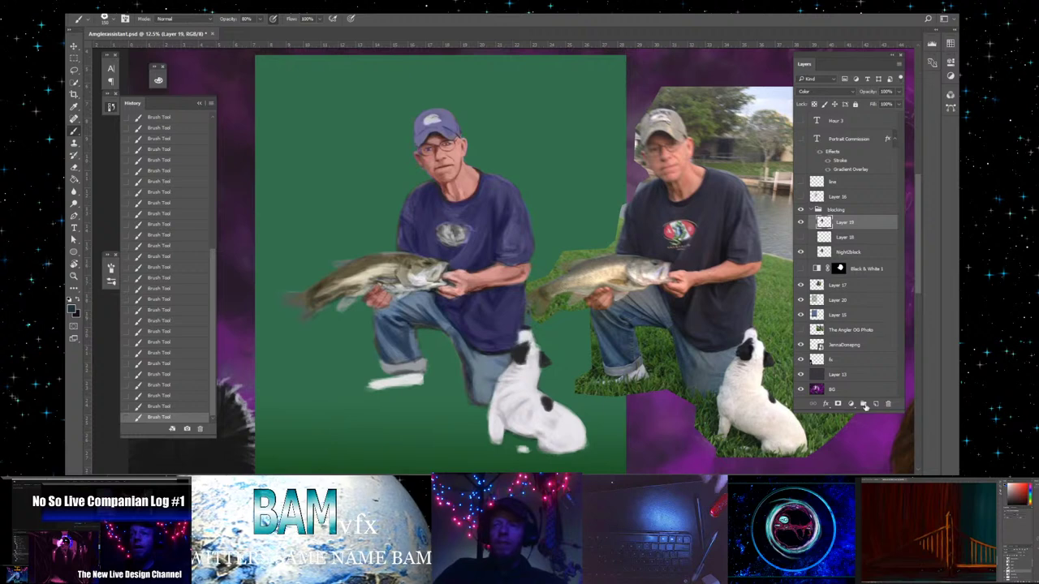
# - Toggle Layer 20's visibility to compare the portrait against the blue and green backdrops, leaving the green one showing
pyautogui.click(801, 299)
pyautogui.click(801, 302)
pyautogui.click(801, 300)
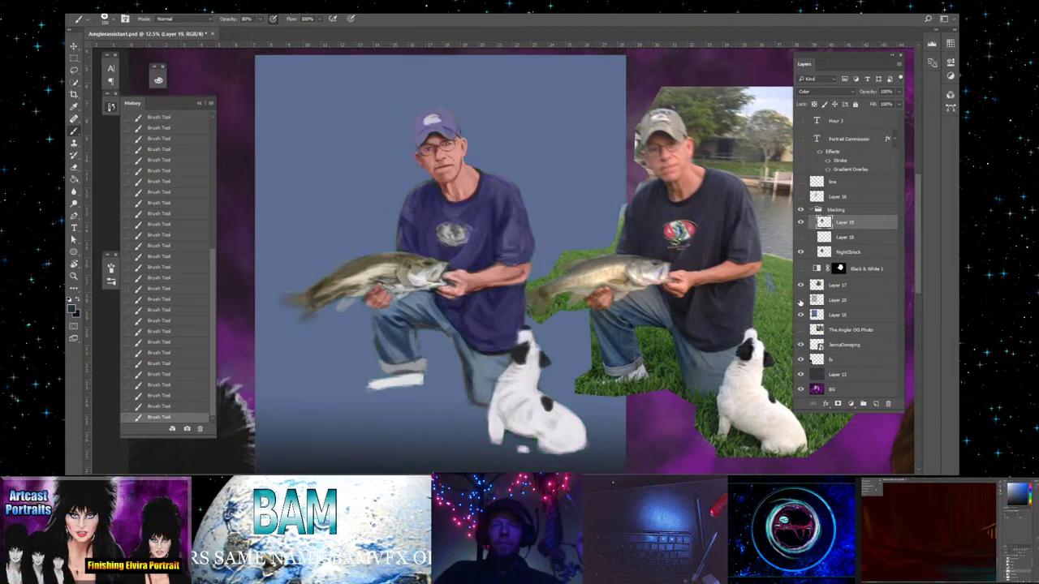
pyautogui.click(801, 300)
pyautogui.click(801, 300)
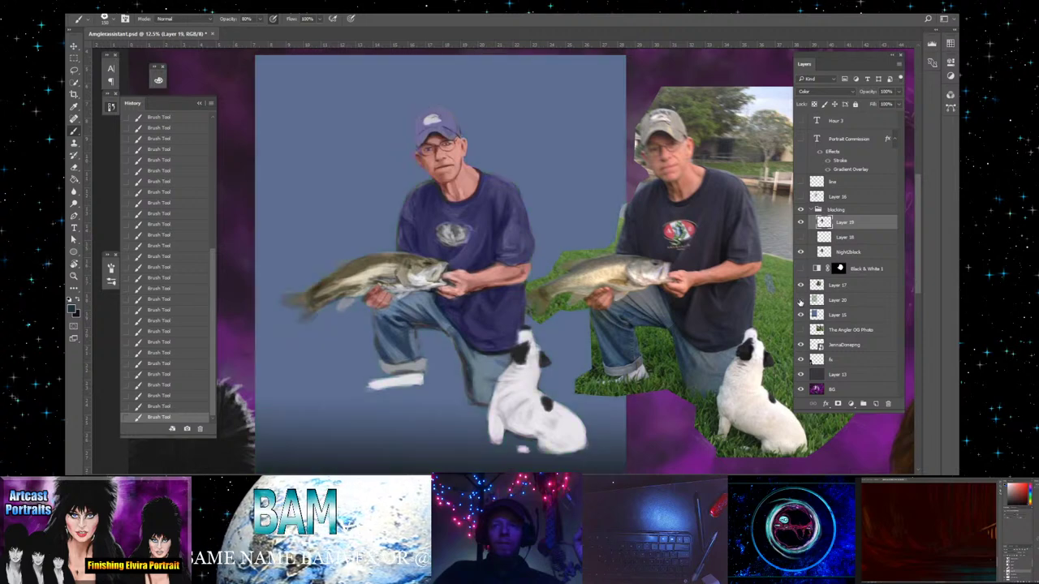
pyautogui.click(801, 300)
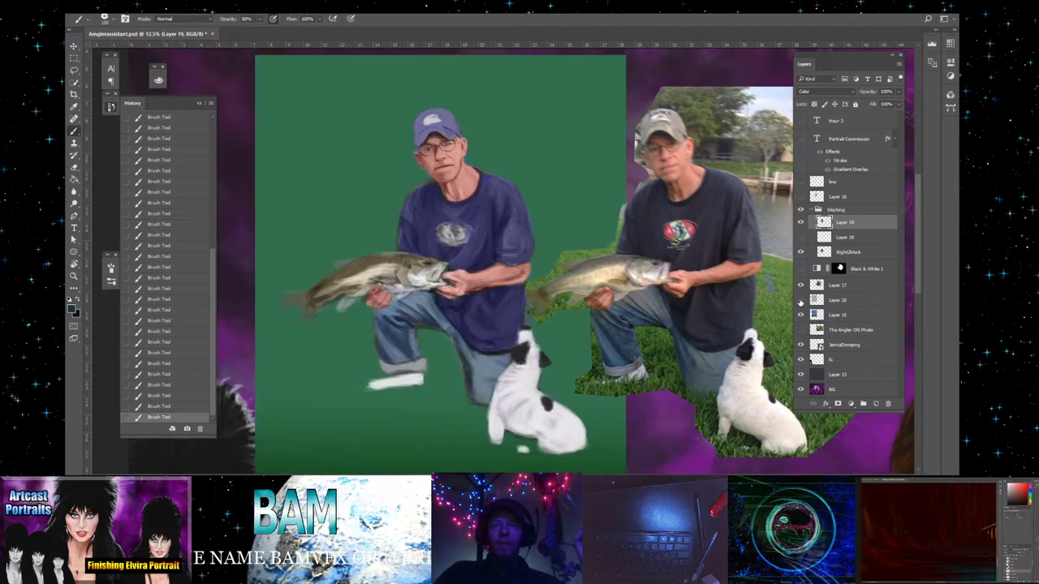
pyautogui.click(802, 300)
pyautogui.click(801, 300)
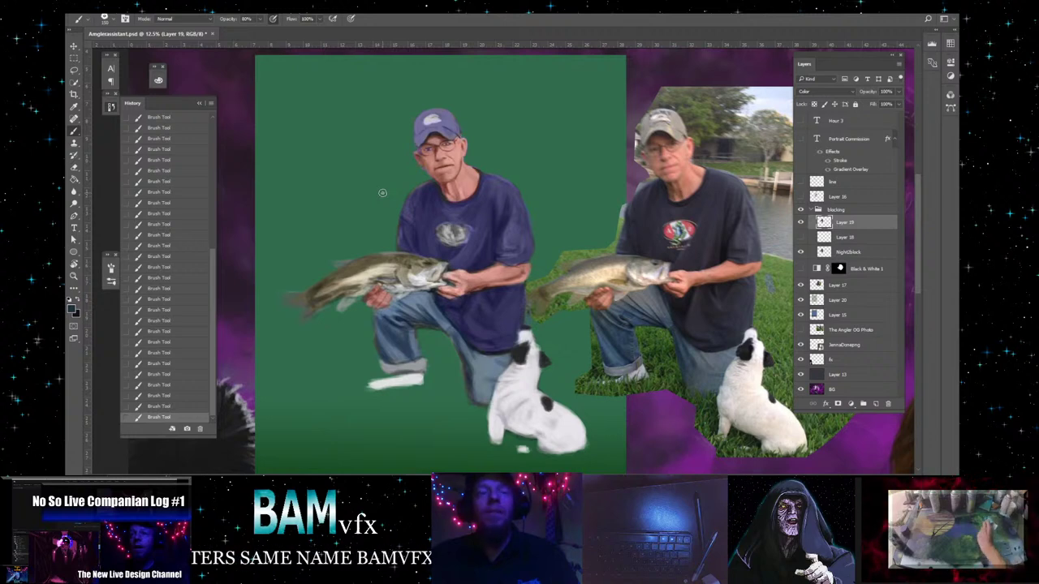
# - Examine the coloured fisherman, fish and dog against the reference photo and the surrounding portraits
pyautogui.scroll(-3, 383, 192)
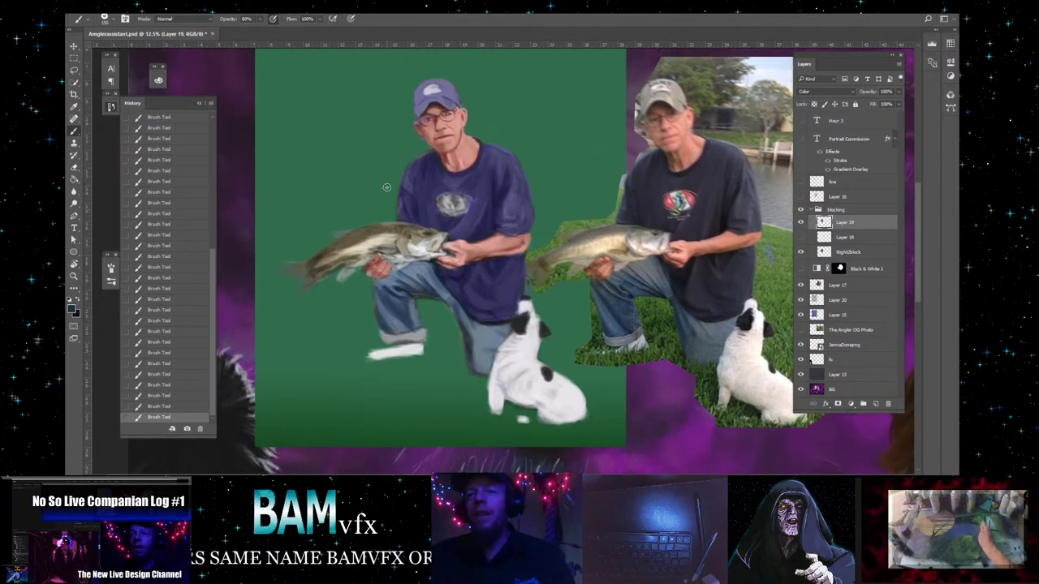
pyautogui.scroll(3, 387, 188)
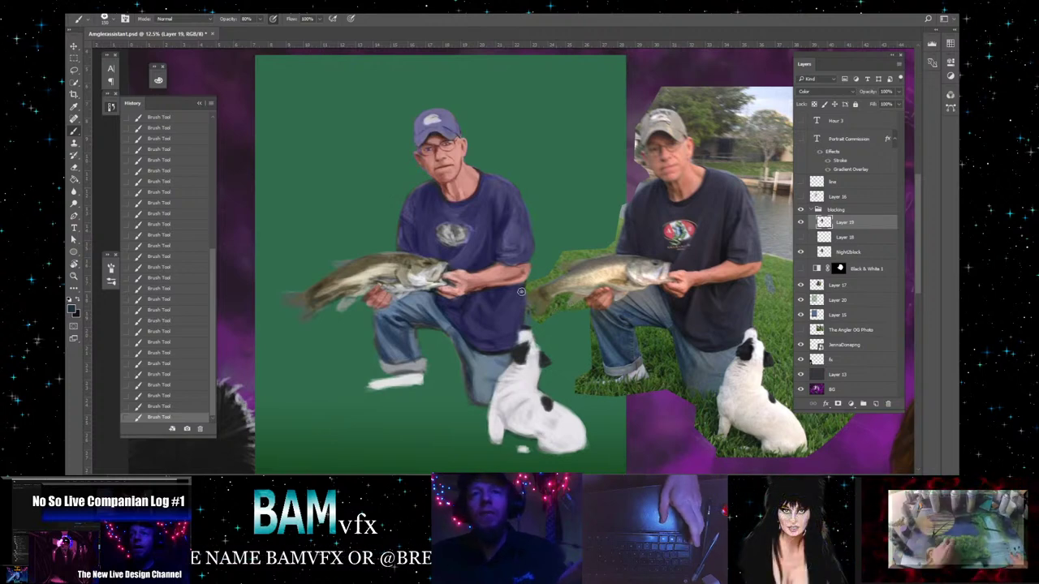
pyautogui.scroll(2, 469, 278)
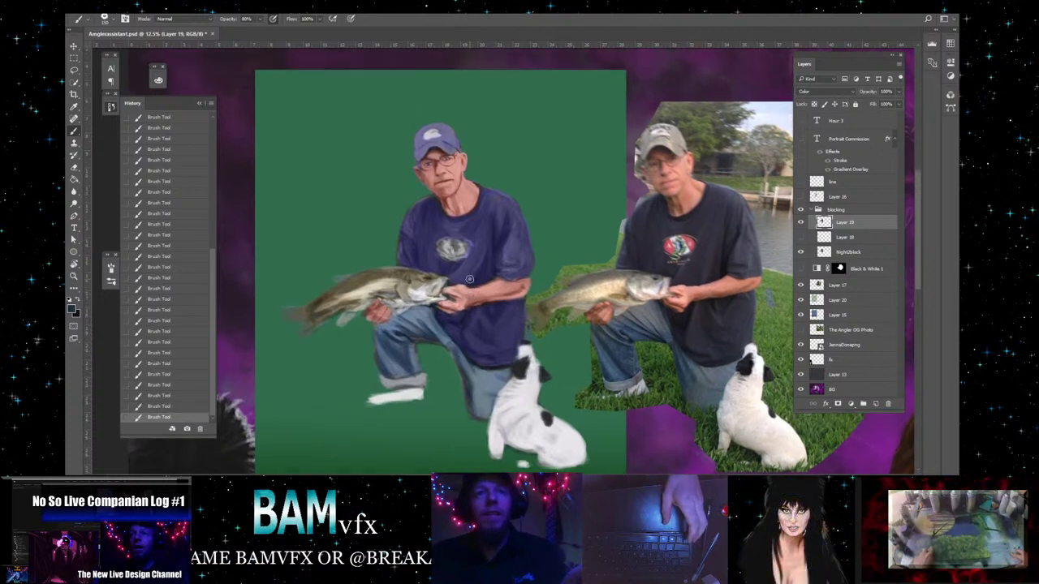
pyautogui.scroll(2, 469, 278)
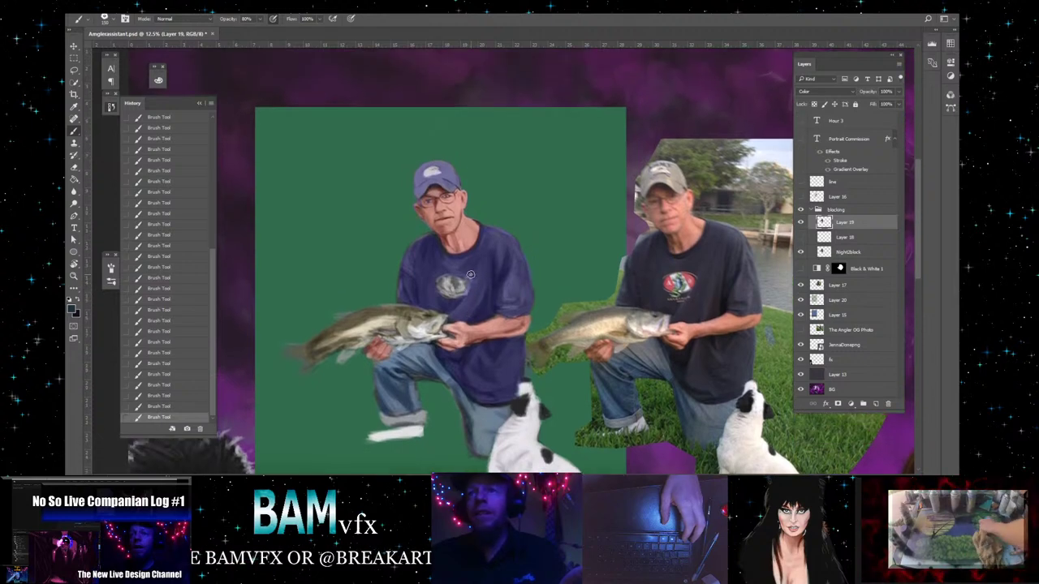
pyautogui.scroll(-6, 470, 274)
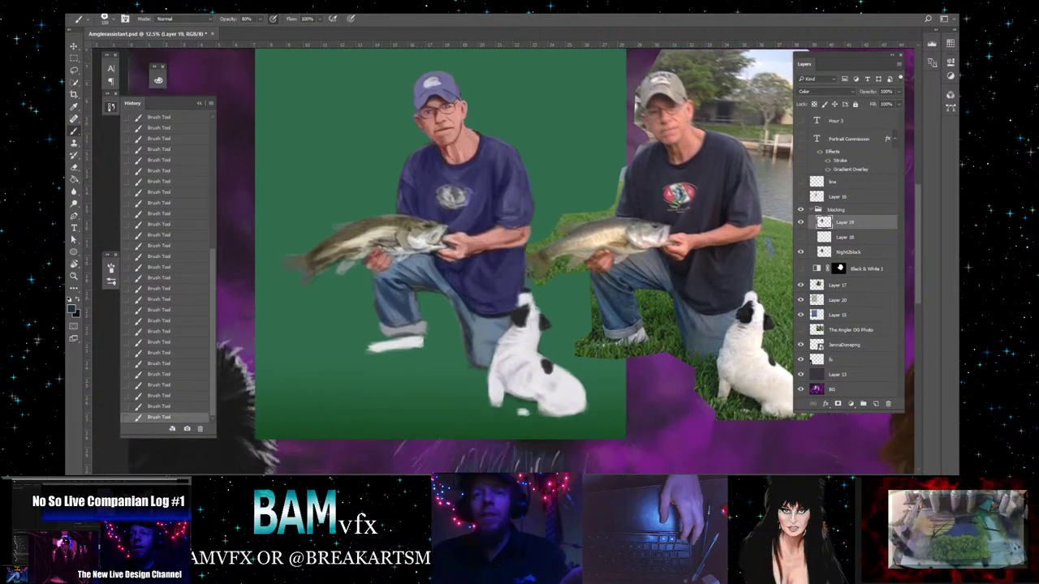
pyautogui.hscroll(6, 469, 279)
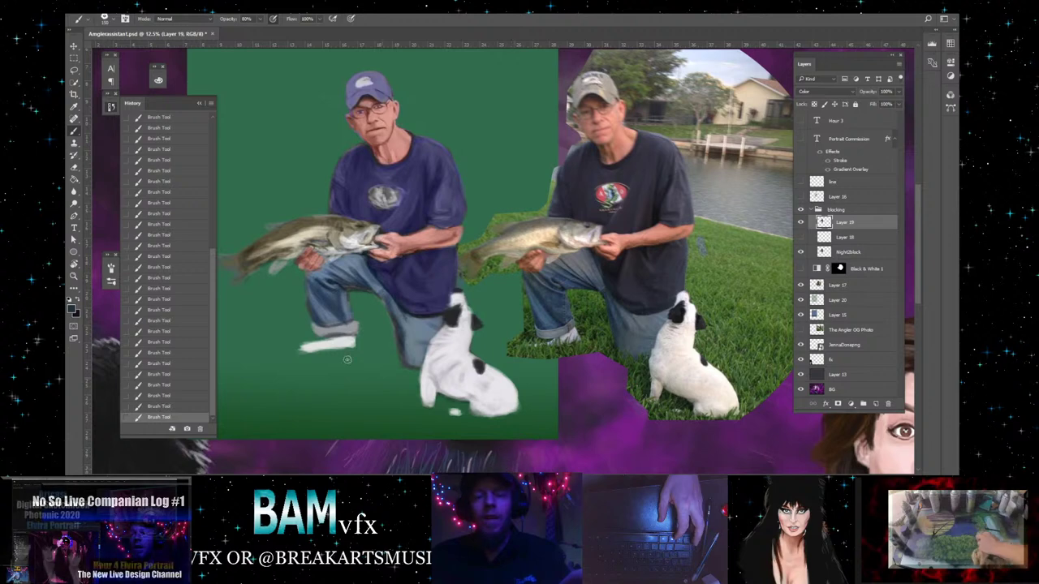
pyautogui.click(73, 276)
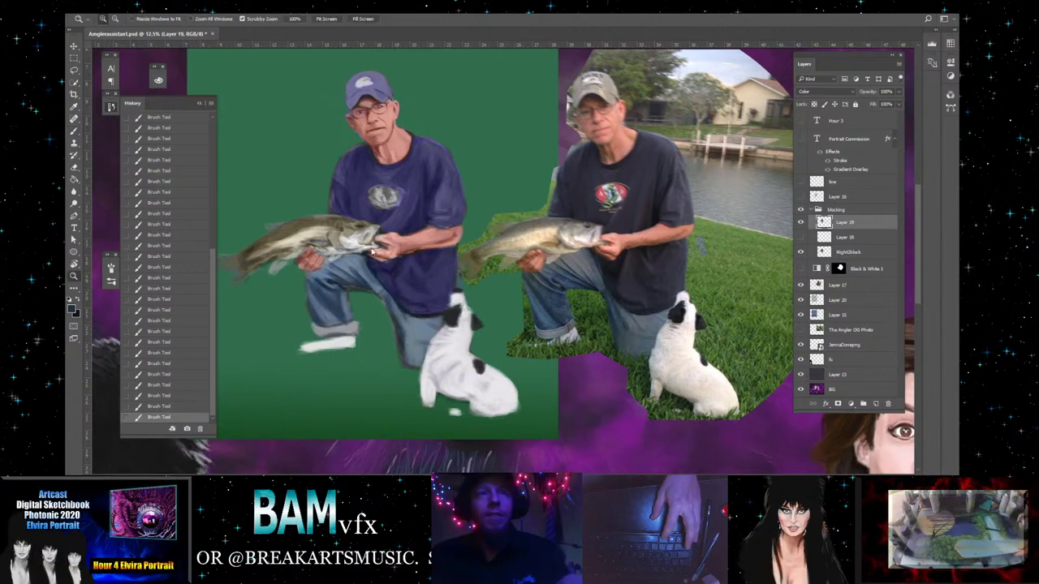
pyautogui.keyDown('alt'); pyautogui.click(490, 248); pyautogui.keyUp('alt')
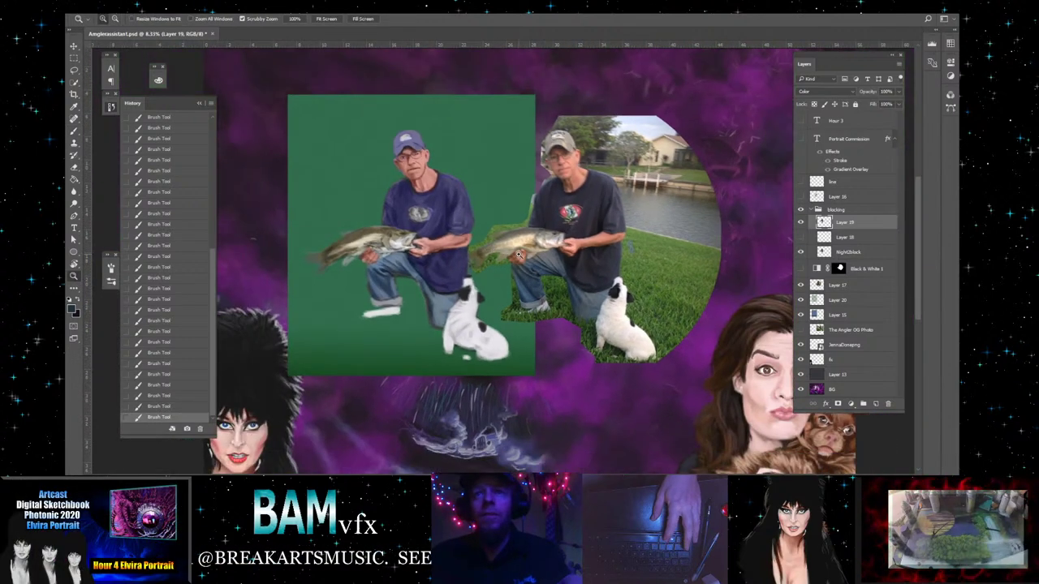
pyautogui.scroll(4, 503, 250)
pyautogui.scroll(3, 519, 252)
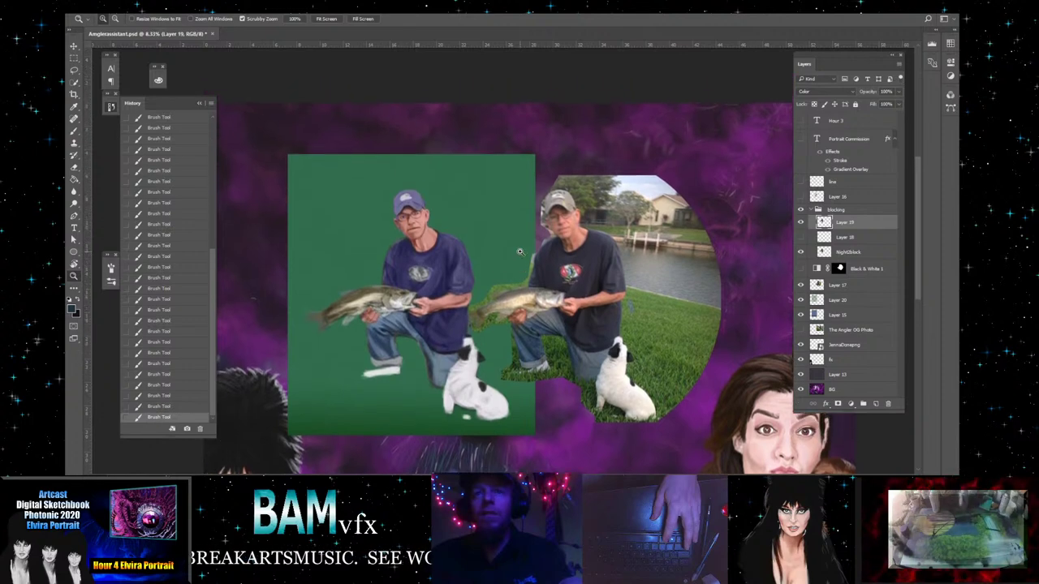
pyautogui.scroll(1, 520, 253)
pyautogui.scroll(-5, 519, 252)
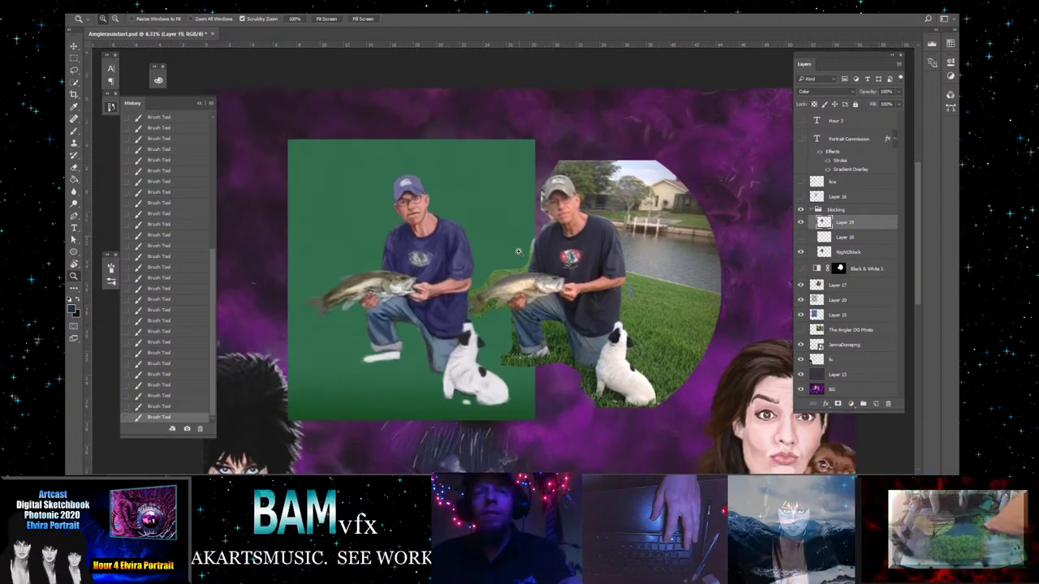
pyautogui.scroll(-1, 518, 250)
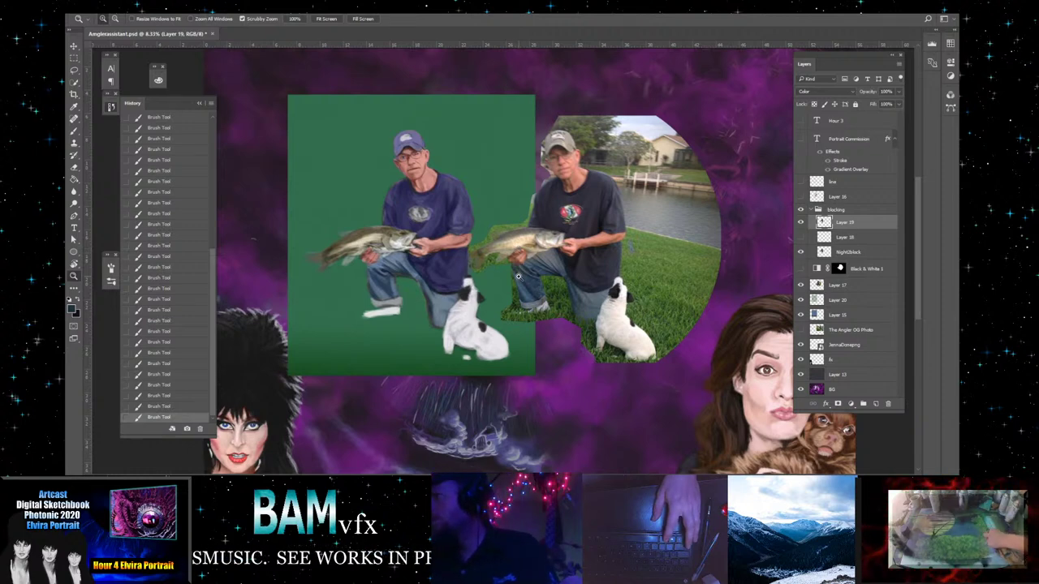
pyautogui.scroll(-1, 518, 277)
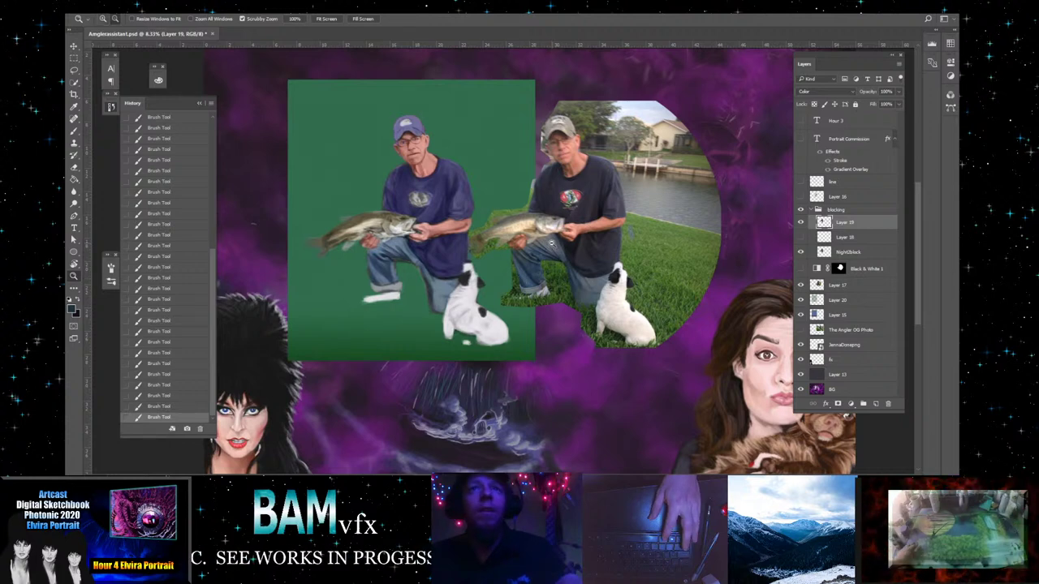
pyautogui.scroll(-1, 548, 244)
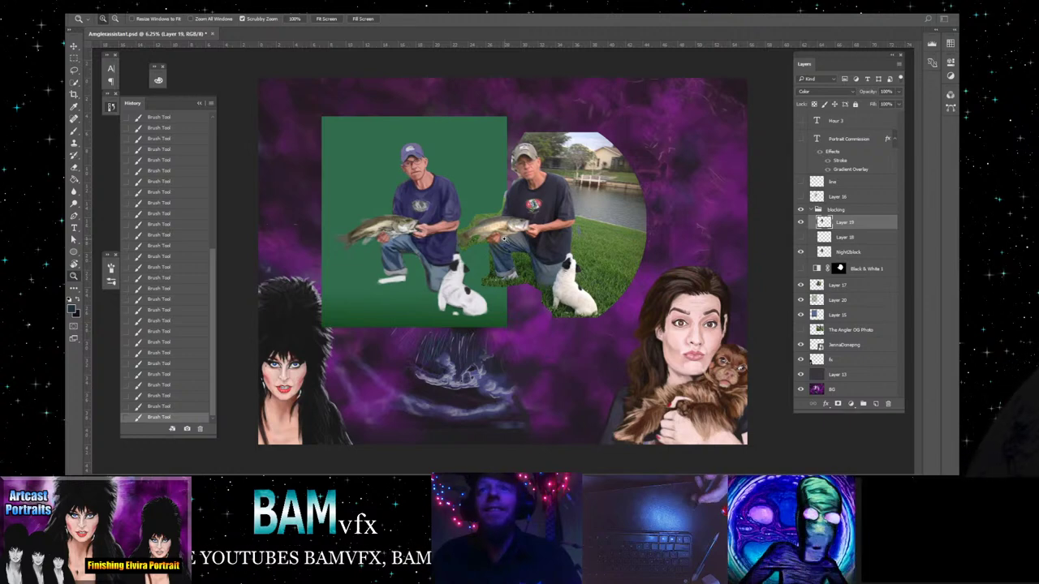
pyautogui.scroll(3, 503, 240)
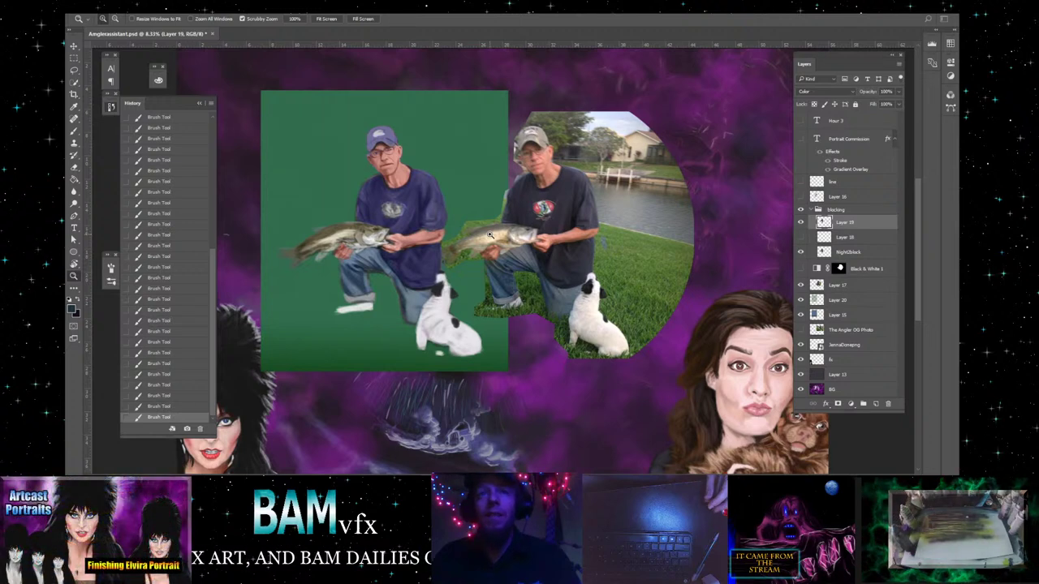
pyautogui.scroll(-2, 489, 234)
pyautogui.scroll(3, 490, 235)
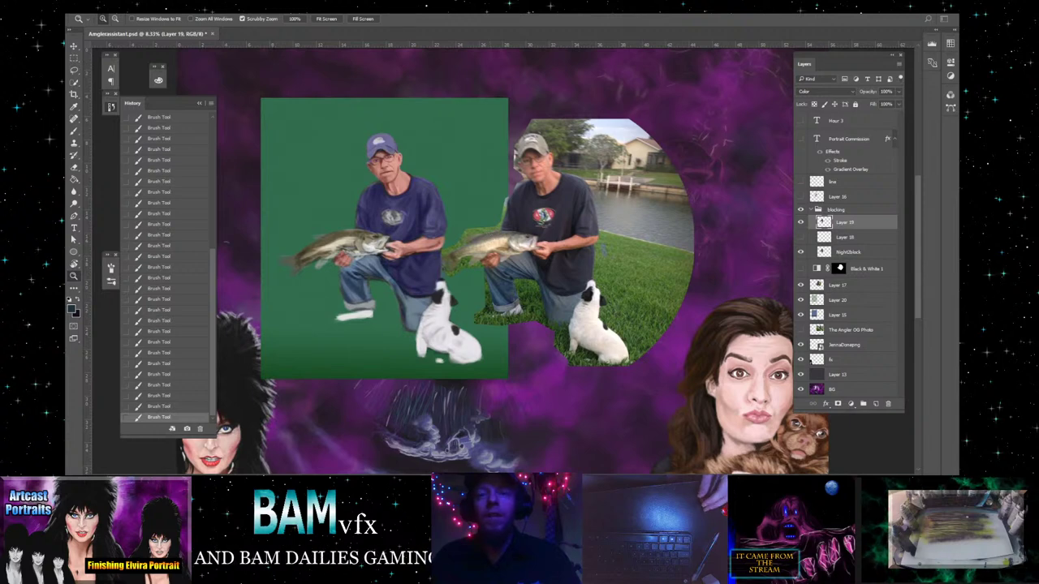
pyautogui.hscroll(-3, 489, 235)
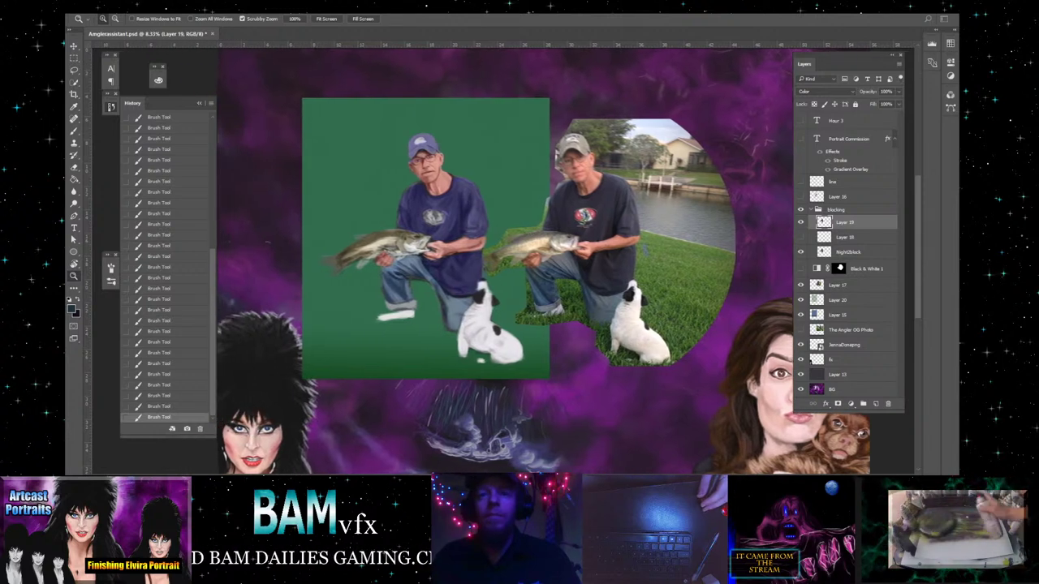
pyautogui.scroll(1, 532, 411)
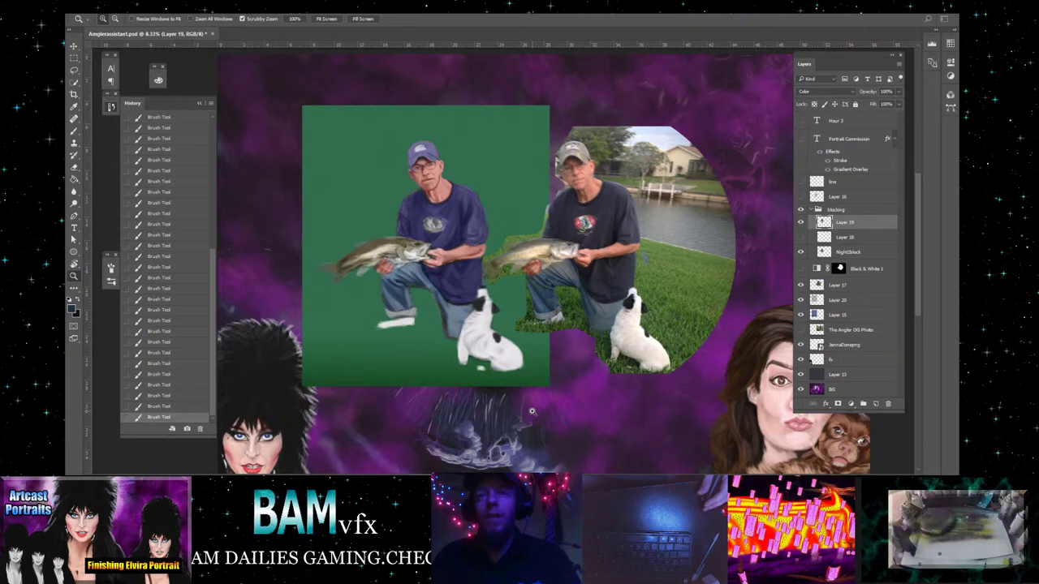
pyautogui.scroll(-2, 532, 411)
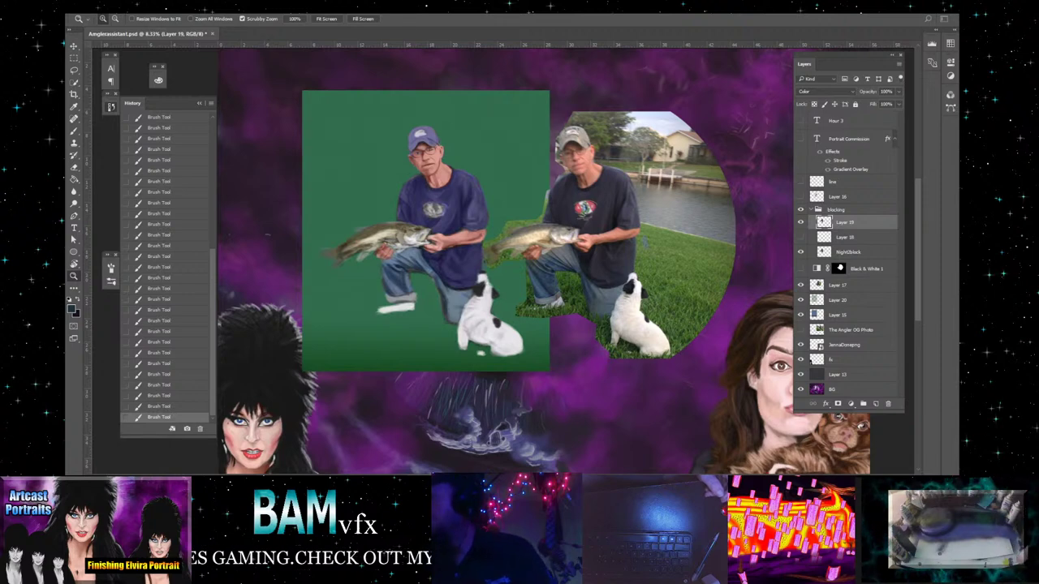
pyautogui.scroll(-1, 450, 394)
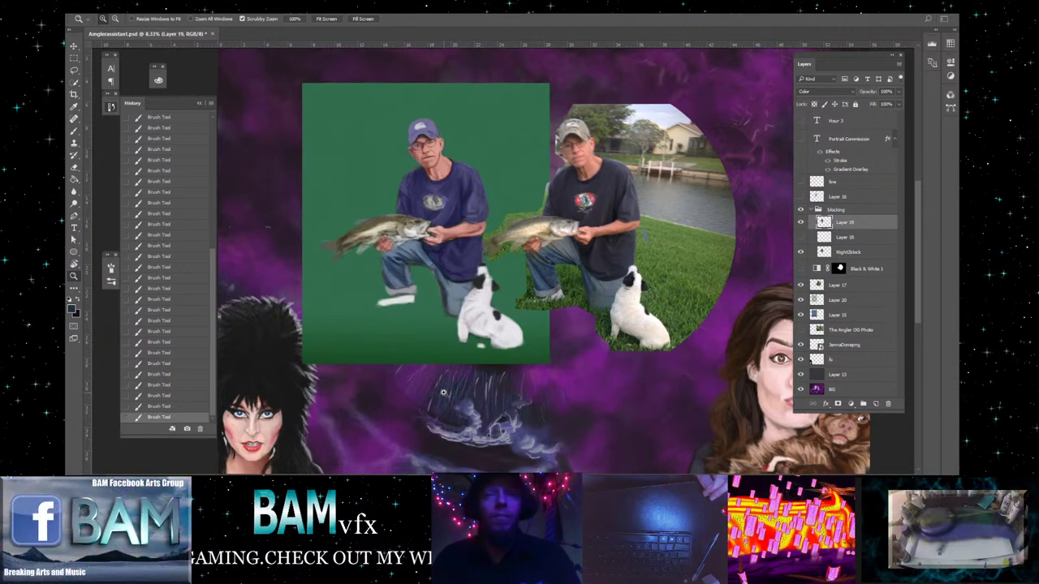
pyautogui.scroll(2, 447, 392)
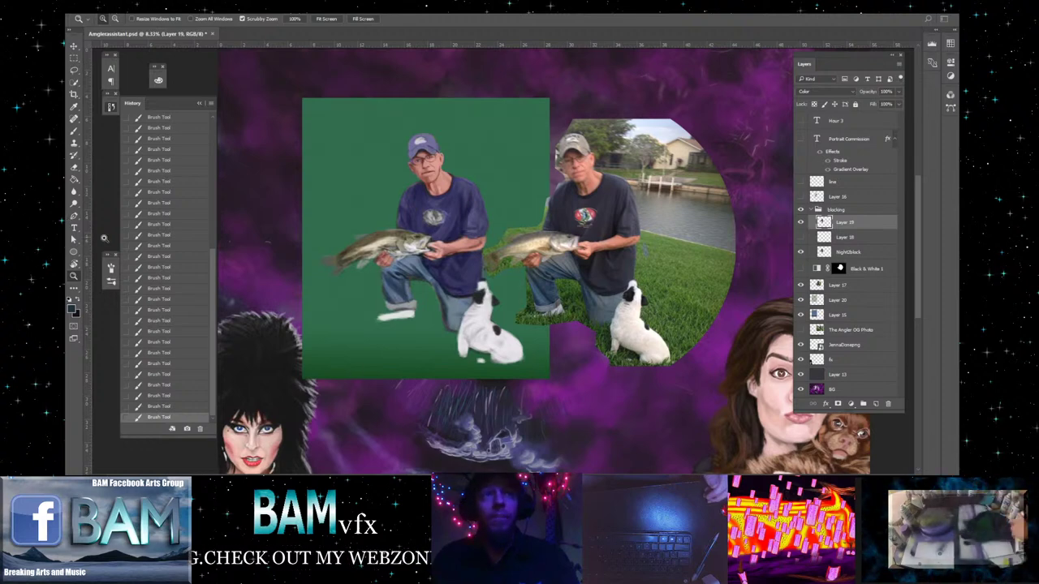
pyautogui.scroll(-1, 255, 233)
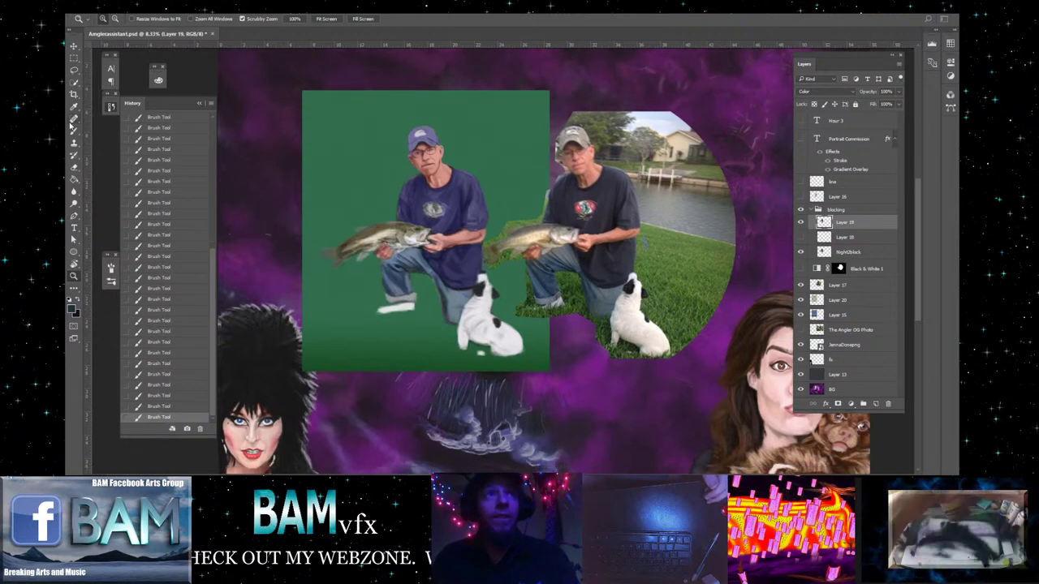
# - Return to the Brush tool and sample a dark tone from the portrait for painting on the colour layer
pyautogui.click(73, 129)
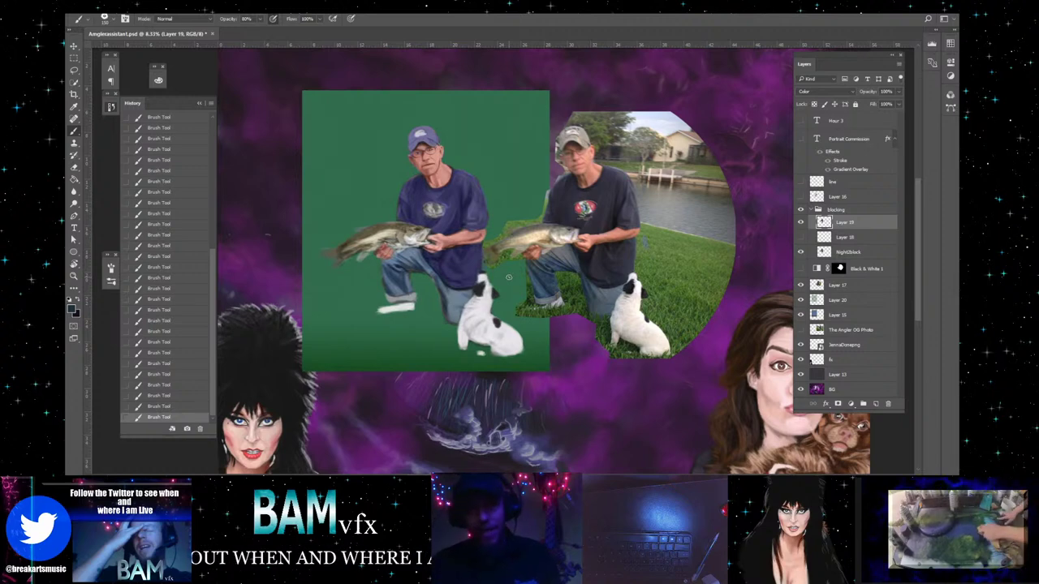
pyautogui.scroll(1, 237, 230)
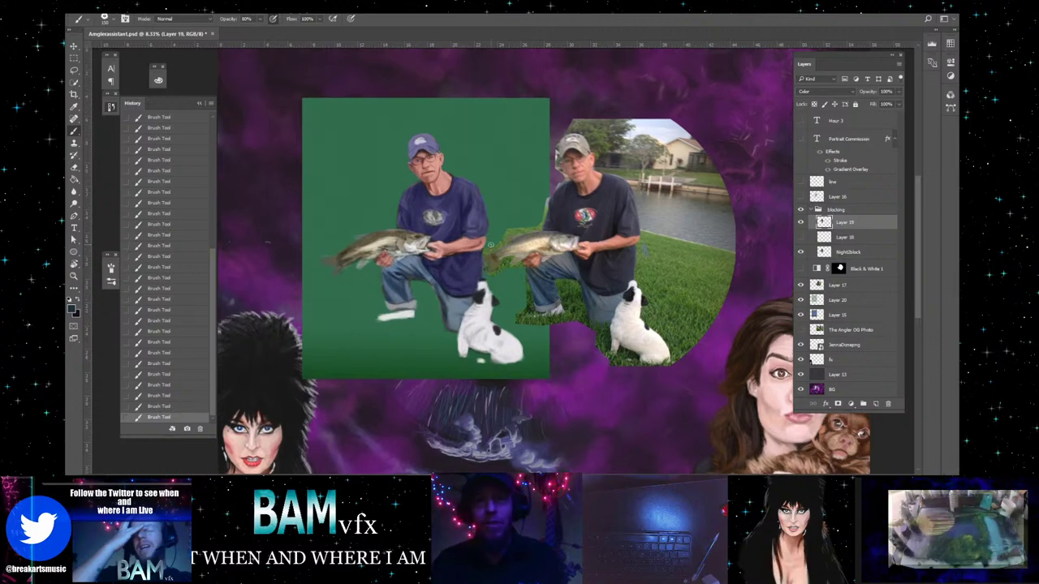
pyautogui.scroll(1, 236, 230)
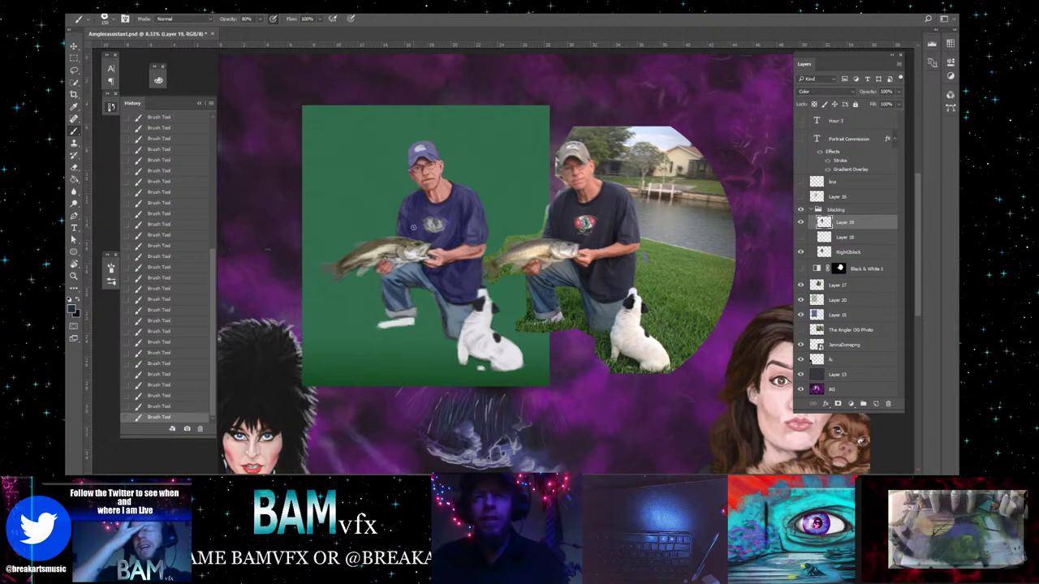
pyautogui.press('alt')
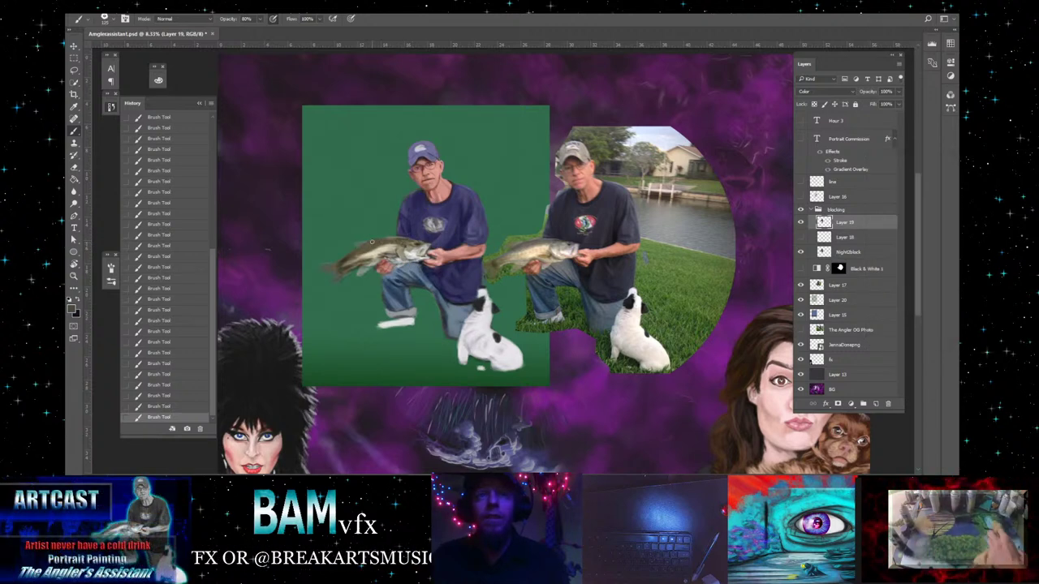
pyautogui.press('0')
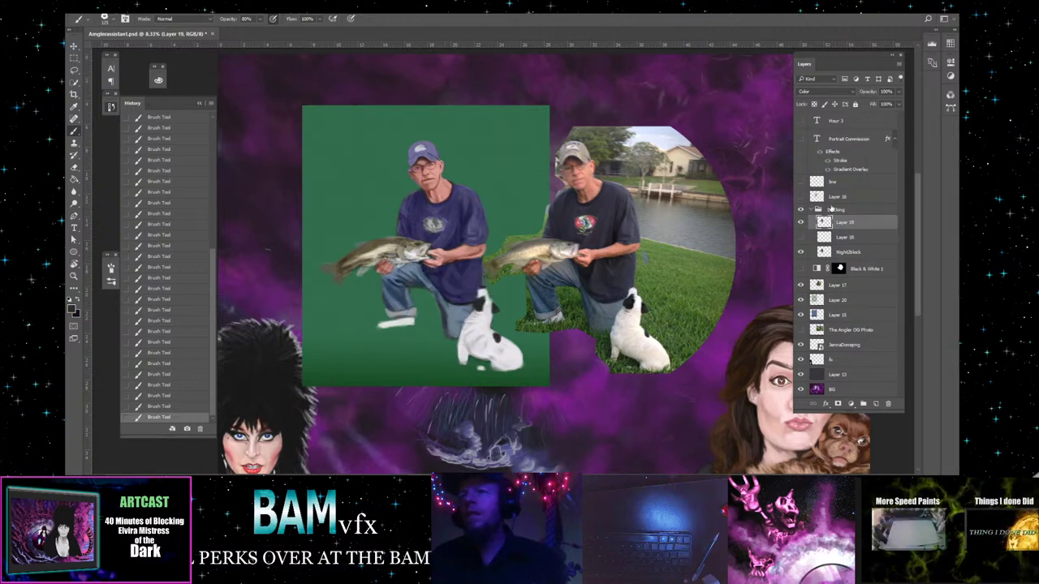
# - Hide Layer 19 and touch up the jeans' shading on the Night2block layer with greys sampled from the legs, restoring the colour layer
pyautogui.click(801, 222)
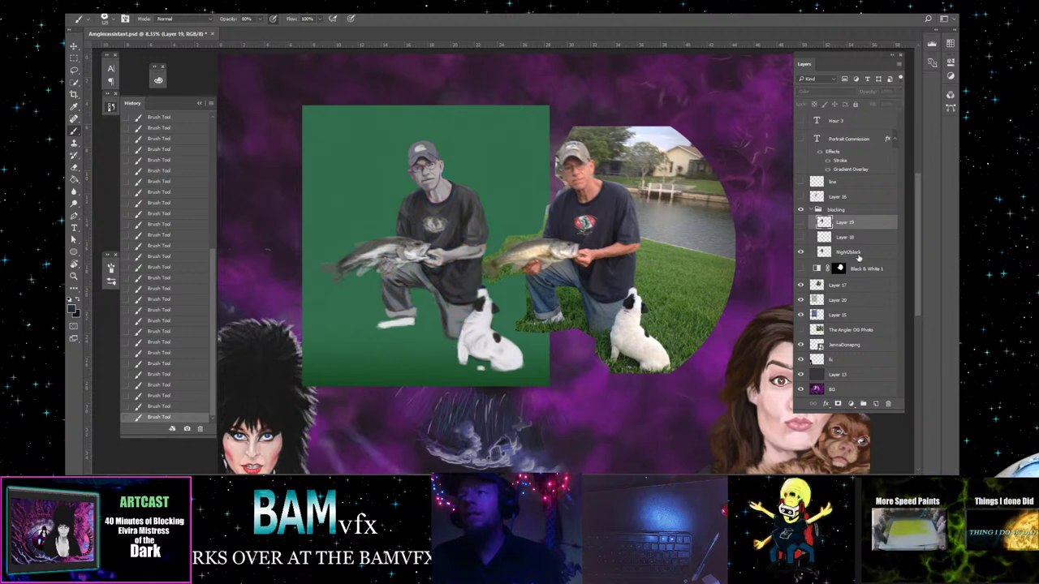
pyautogui.click(857, 254)
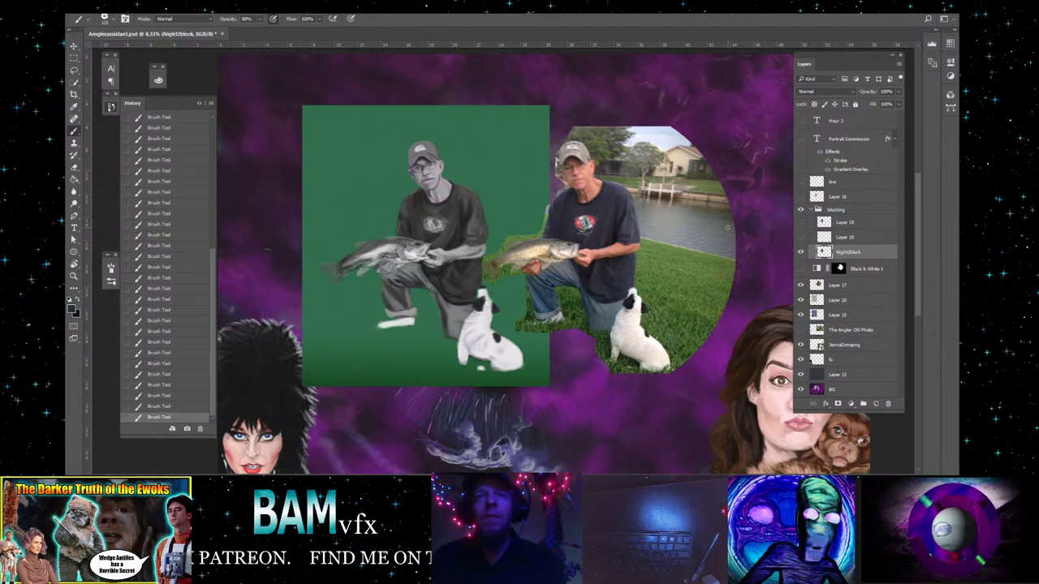
pyautogui.press('alt')
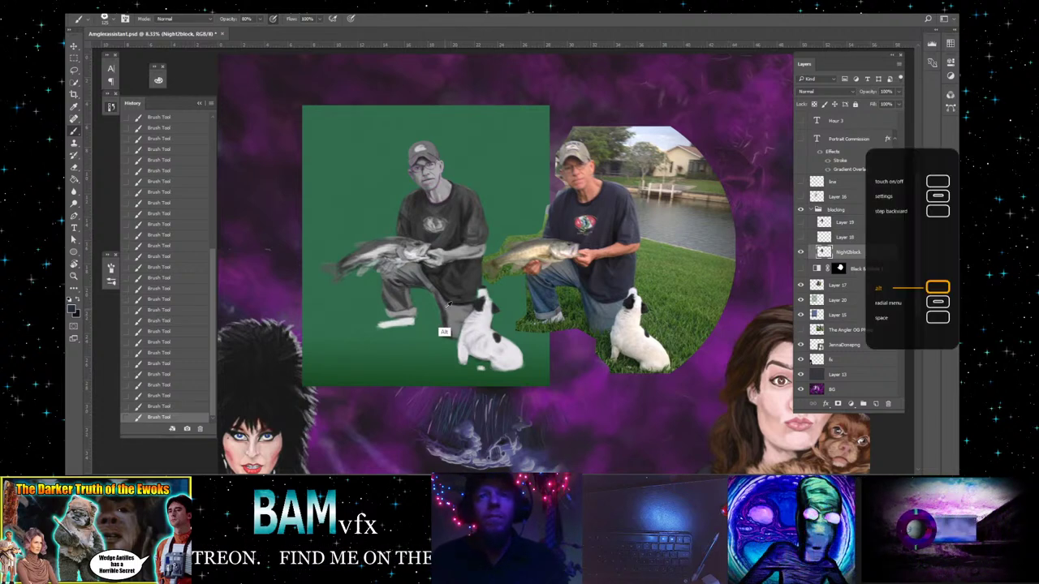
pyautogui.keyDown('alt'); pyautogui.click(441, 305); pyautogui.keyUp('alt')
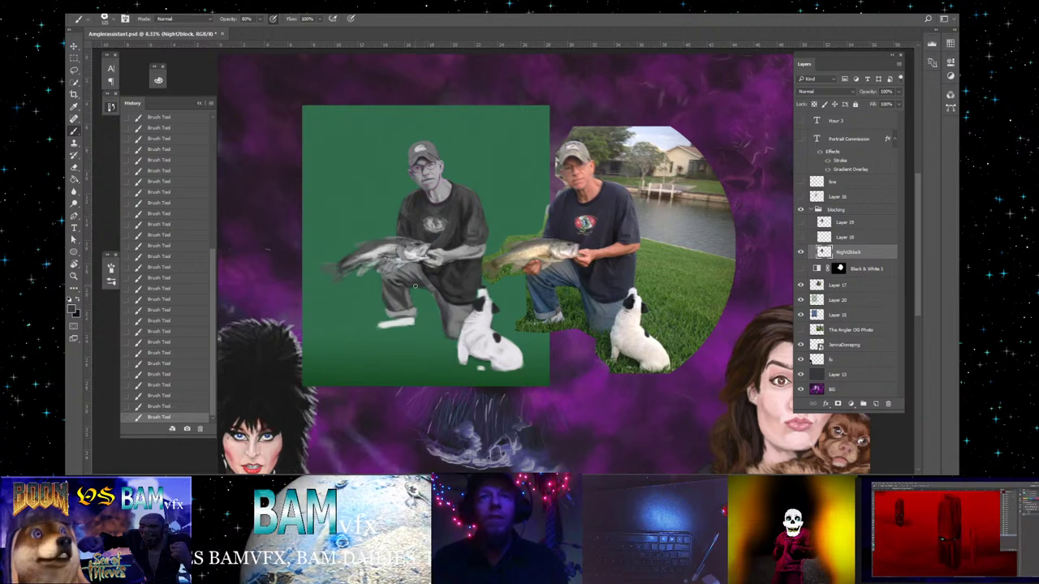
pyautogui.press('alt')
pyautogui.keyDown('alt'); pyautogui.click(417, 307); pyautogui.keyUp('alt')
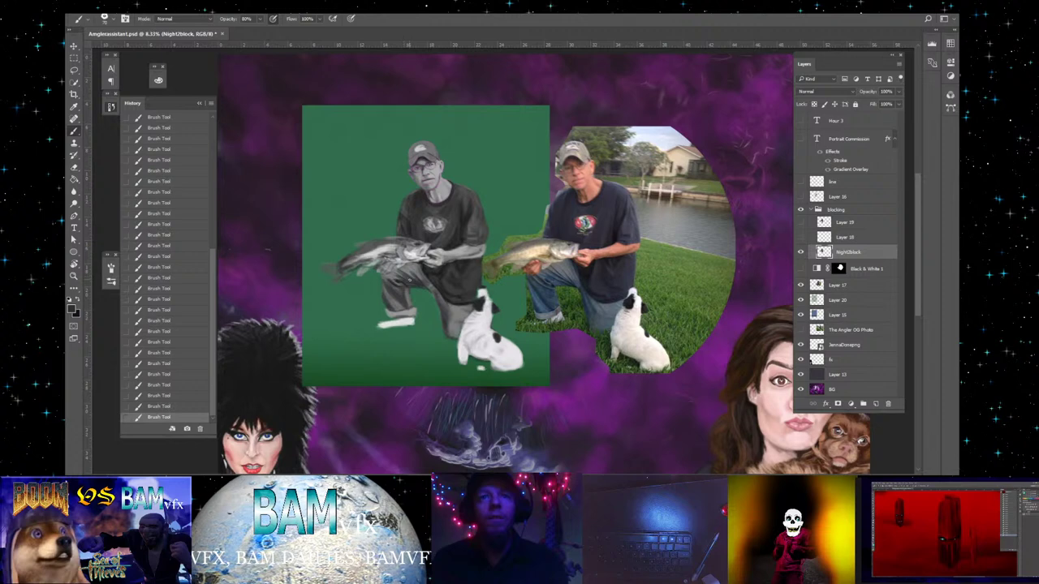
pyautogui.click(800, 223)
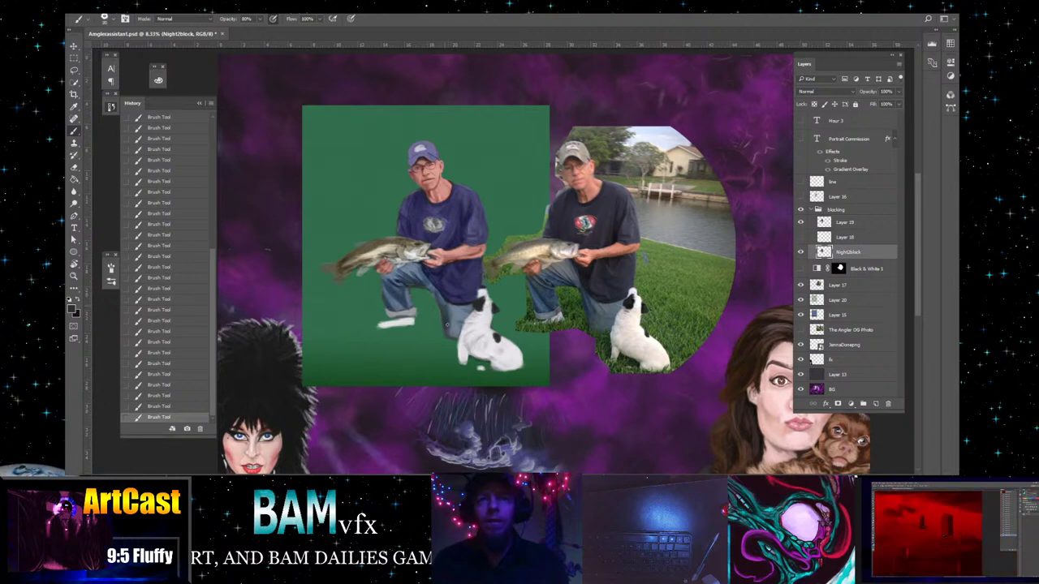
pyautogui.press('0')
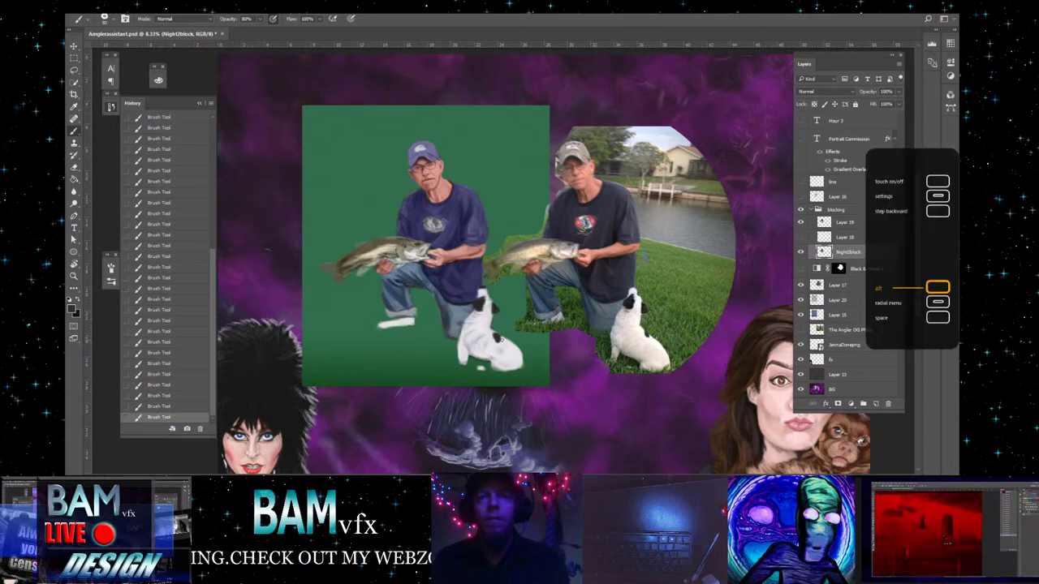
# - Select Layer 19 and hide the Night2block layer, Layer 20 and Layer 15 to isolate the fisherman's colour layer
pyautogui.click(859, 222)
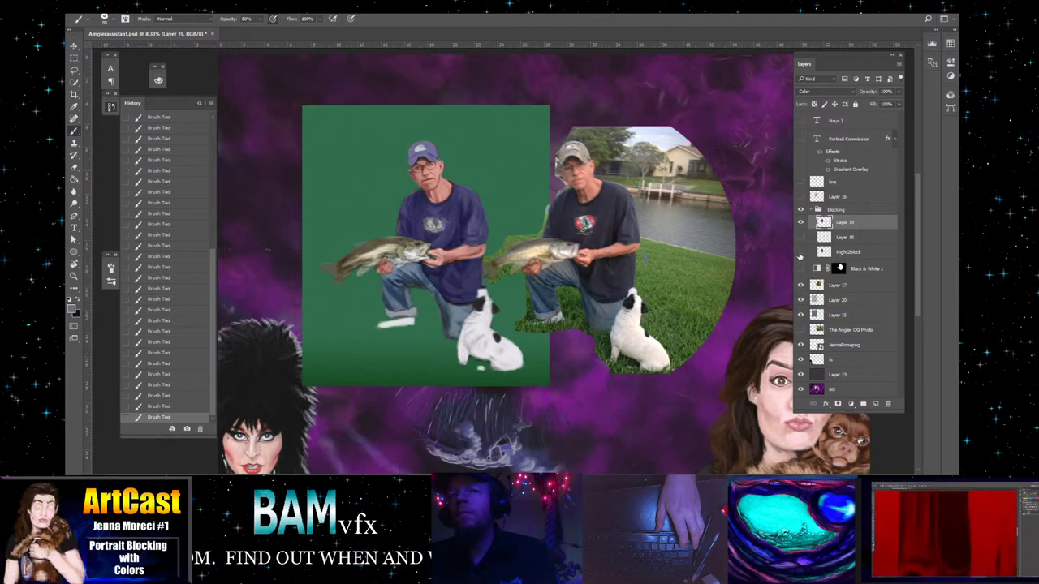
pyautogui.click(800, 253)
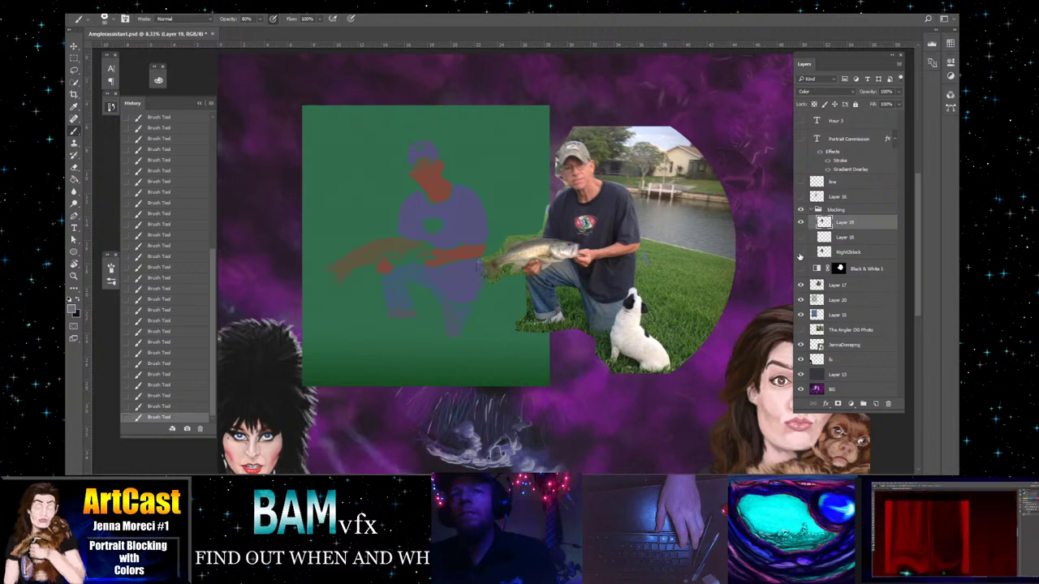
pyautogui.click(801, 301)
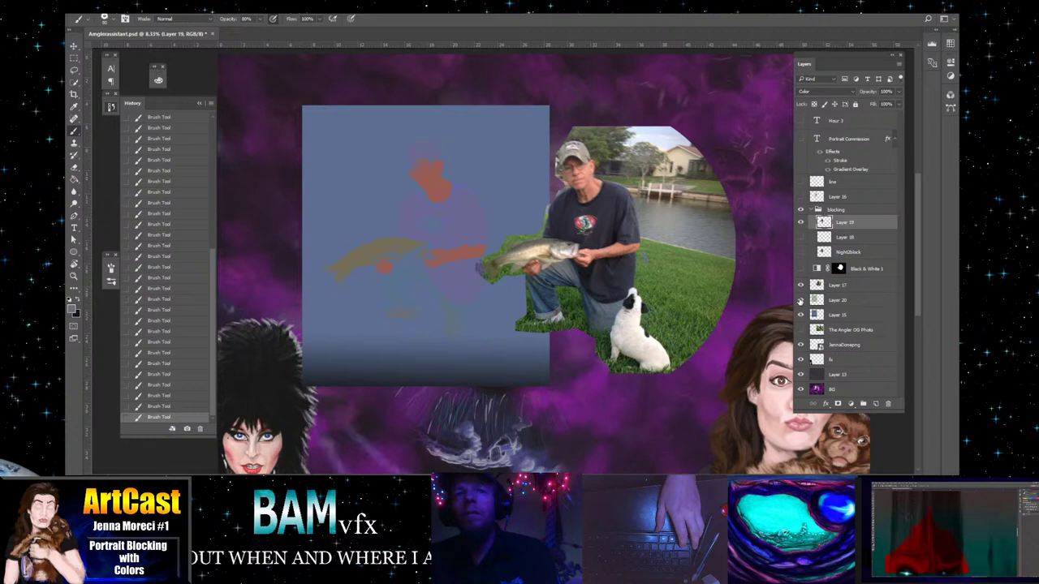
pyautogui.click(800, 302)
pyautogui.click(800, 301)
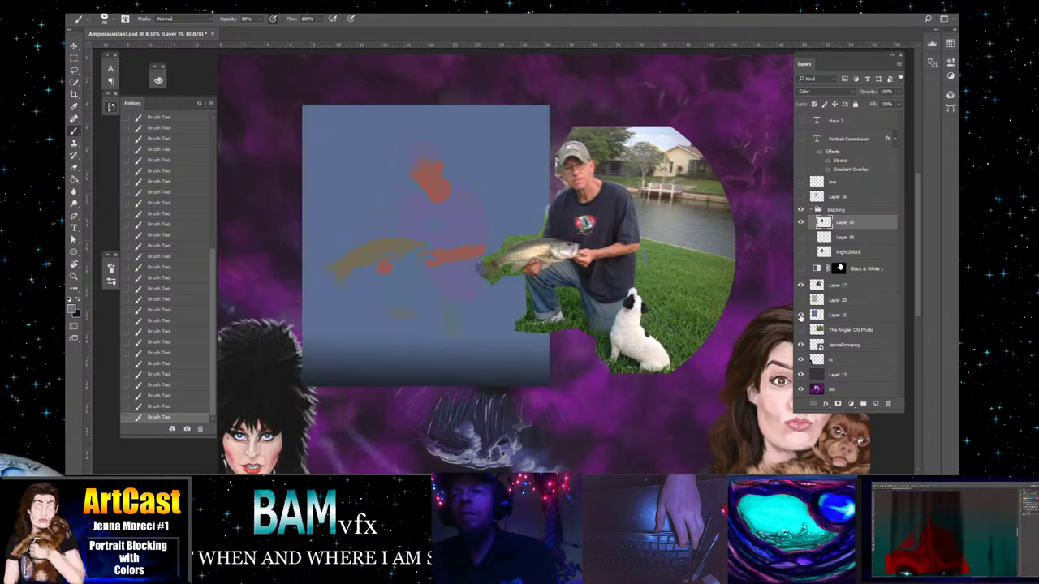
pyautogui.click(801, 315)
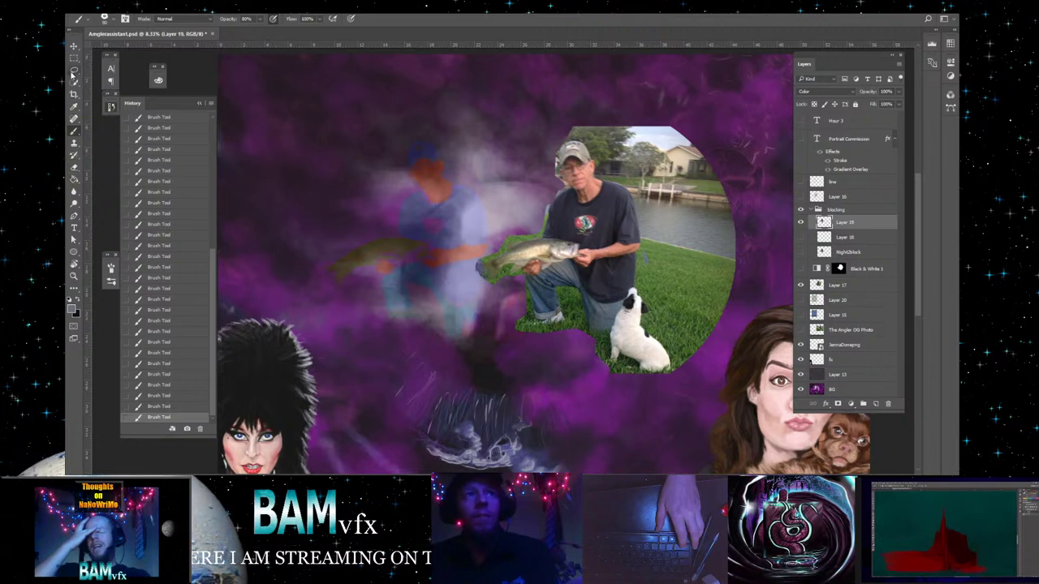
# - Select a rectangular area around the painted fisherman and add a new layer directly above Layer 17
pyautogui.click(73, 58)
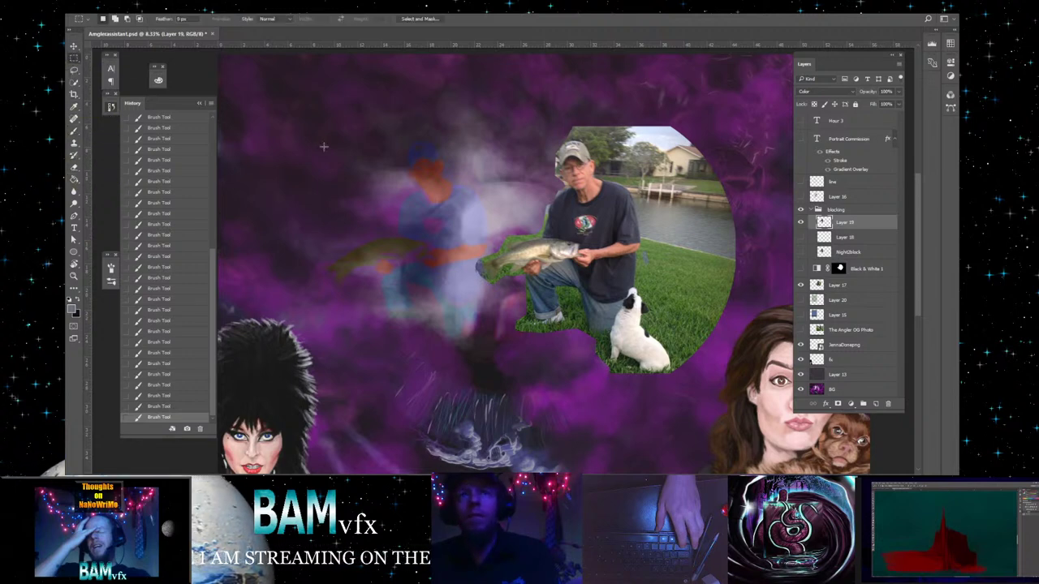
pyautogui.moveTo(302, 108); pyautogui.dragTo(542, 366)
pyautogui.click(859, 285)
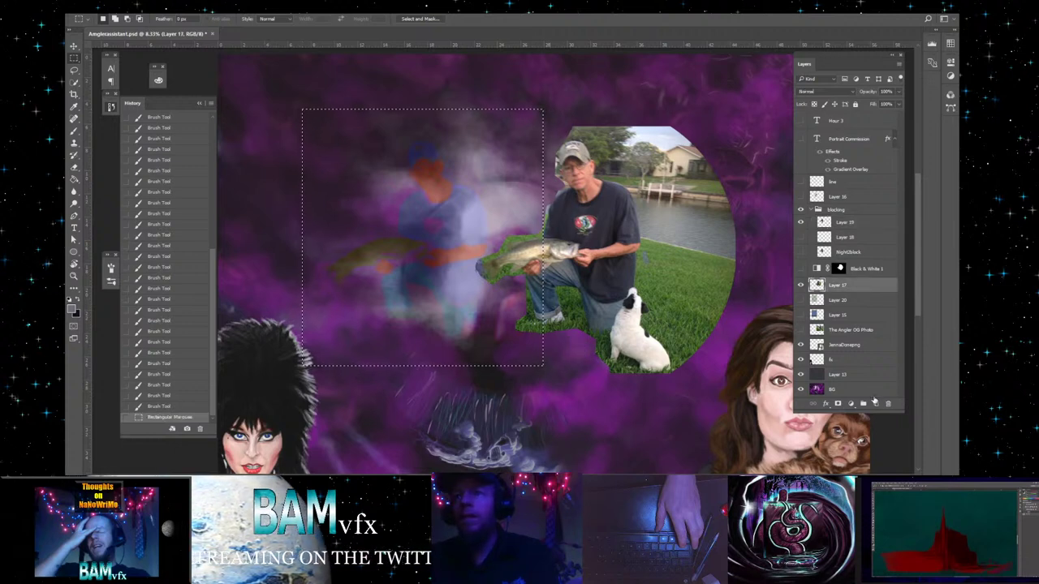
pyautogui.click(876, 404)
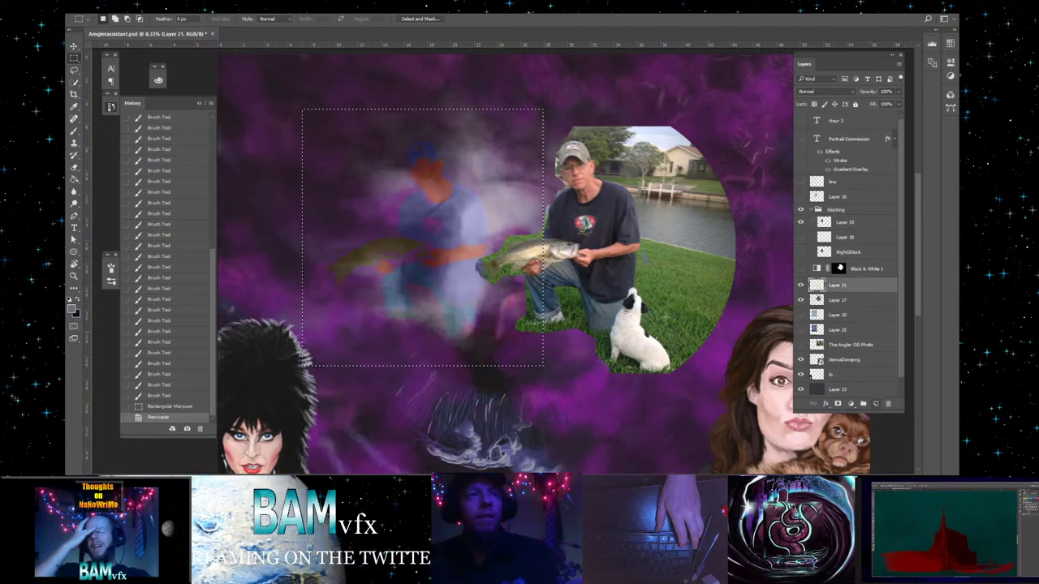
# - Set the foreground colour to a light grey and fill the rectangular selection on Layer 21 with the Paint Bucket
pyautogui.click(72, 307)
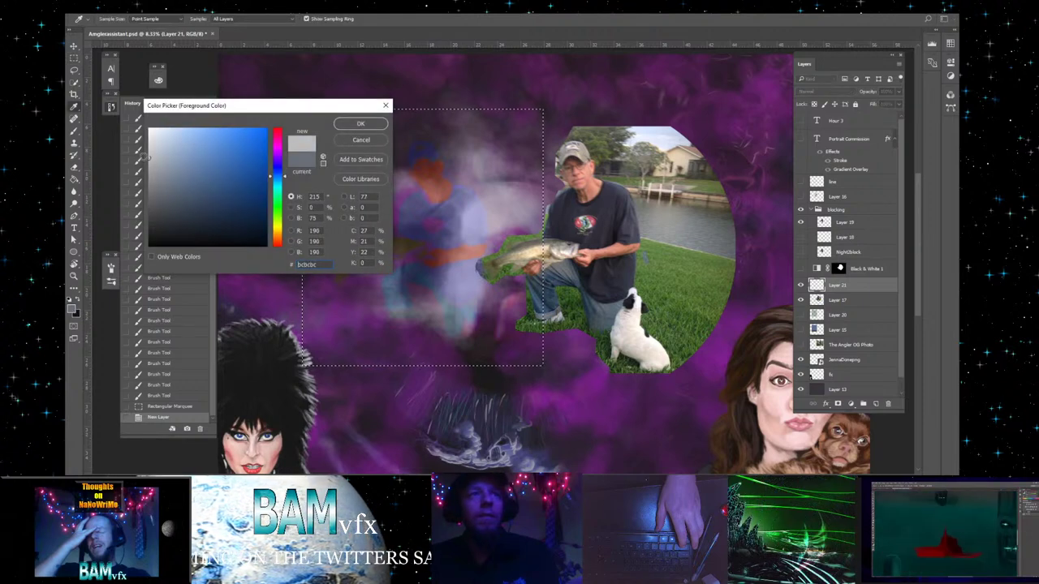
pyautogui.click(349, 124)
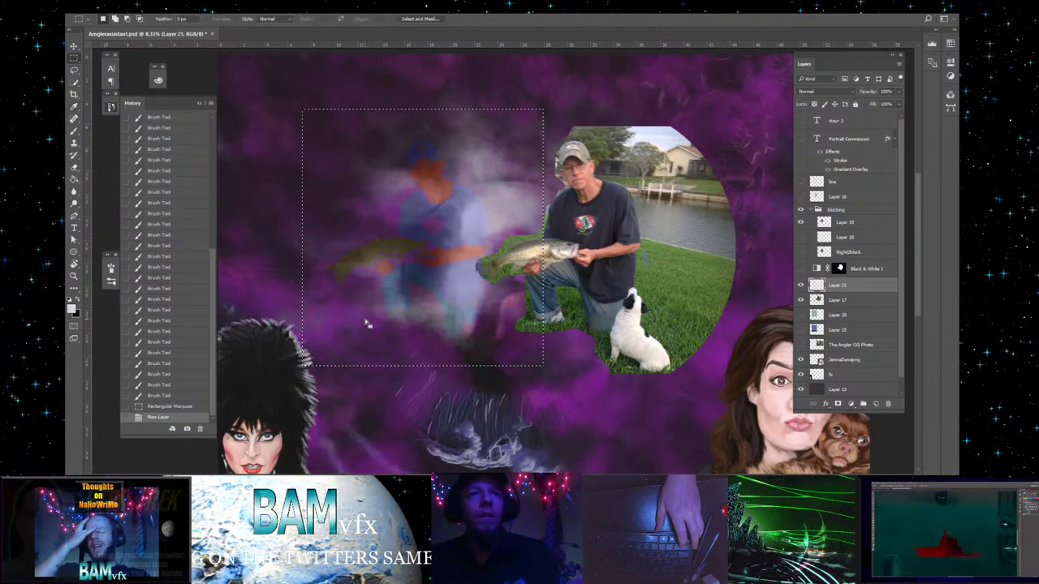
pyautogui.press('g')
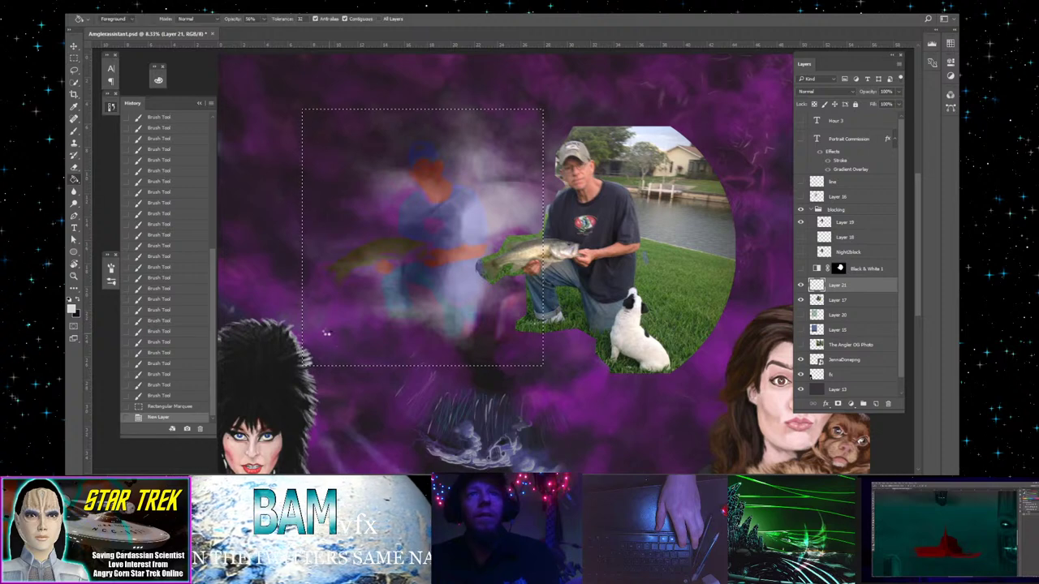
pyautogui.click(331, 336)
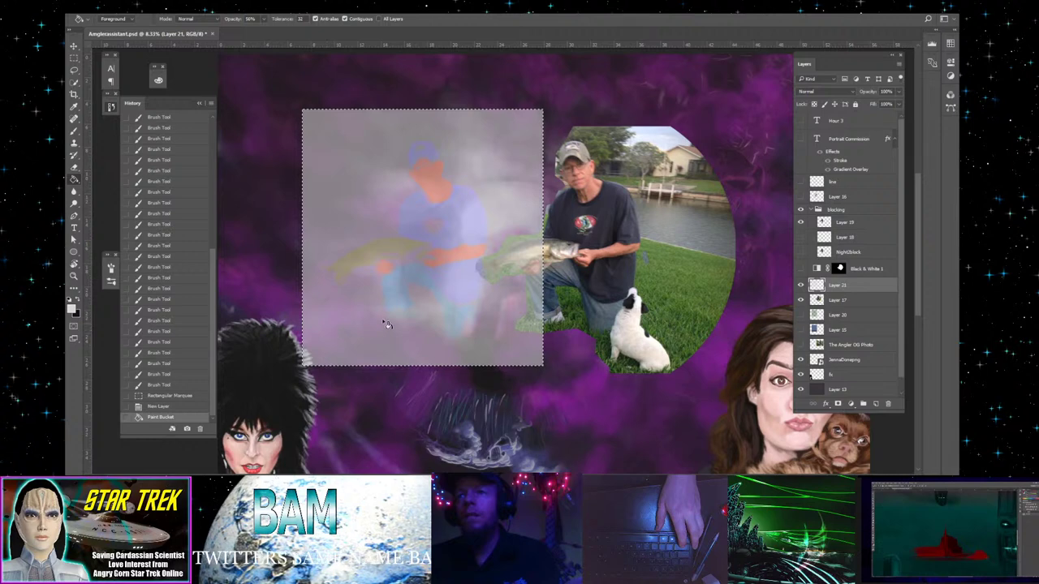
# - Set the foreground colour to white, undo the stray fill on Layer 19, and fill the selection on Layer 21 again
pyautogui.click(854, 224)
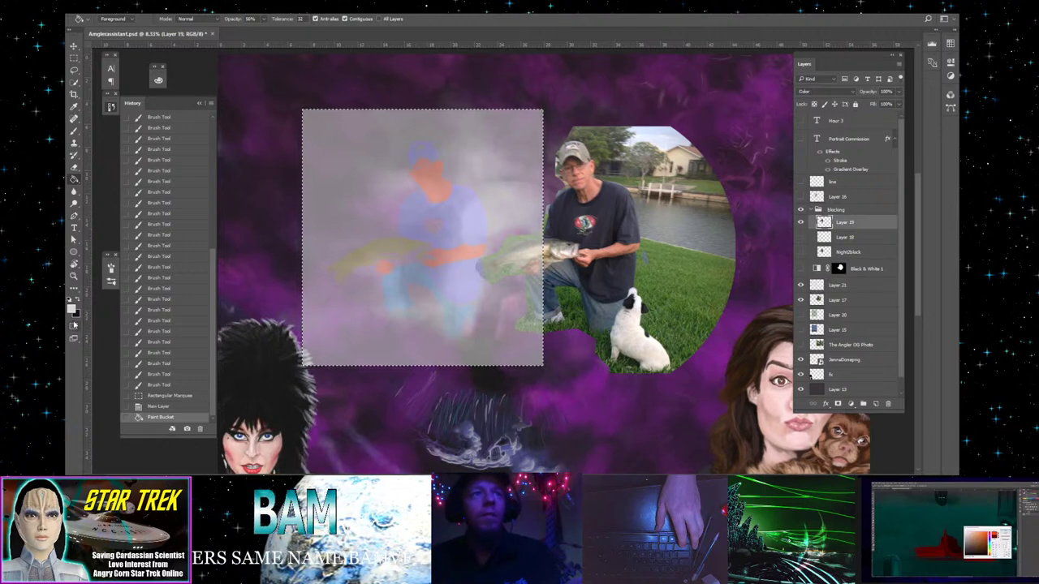
pyautogui.click(72, 309)
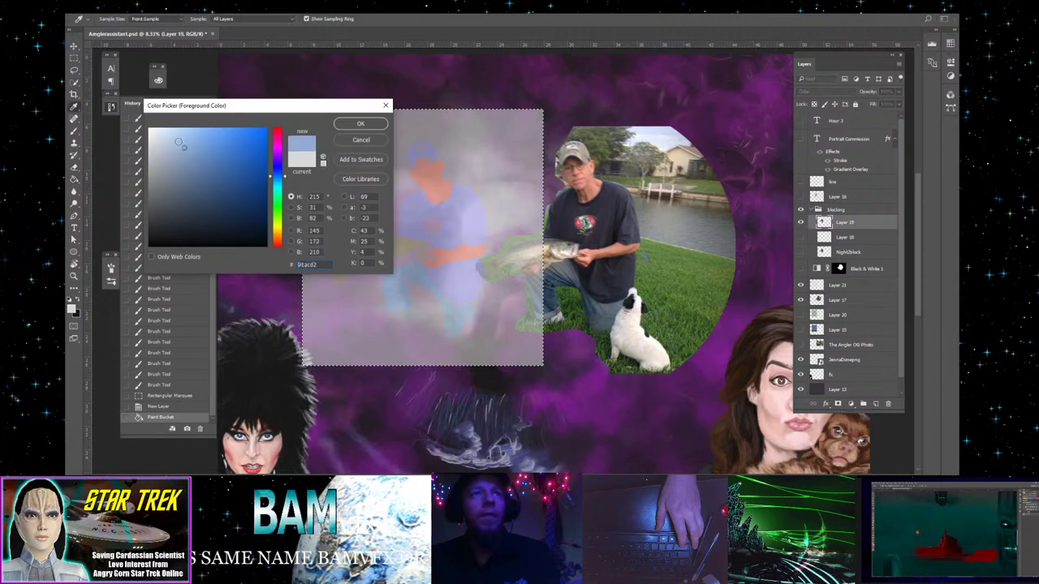
pyautogui.click(360, 124)
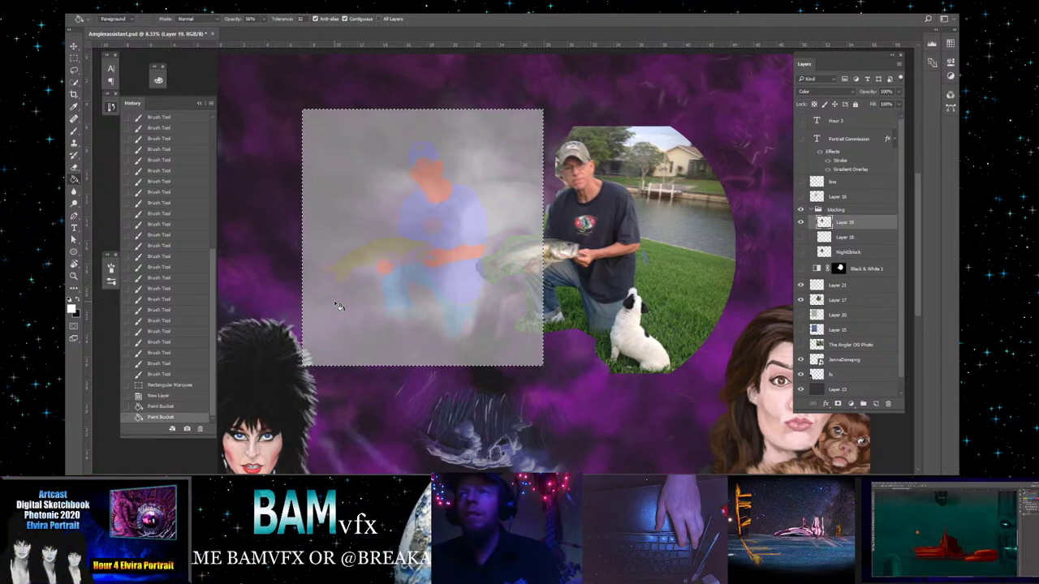
pyautogui.hotkey('ctrl', 'z')
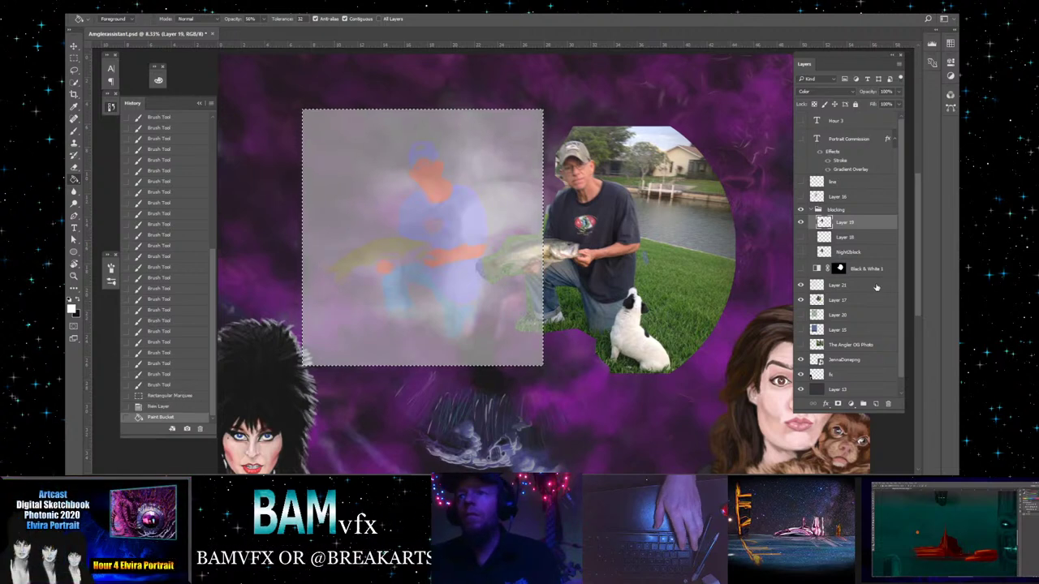
pyautogui.click(865, 287)
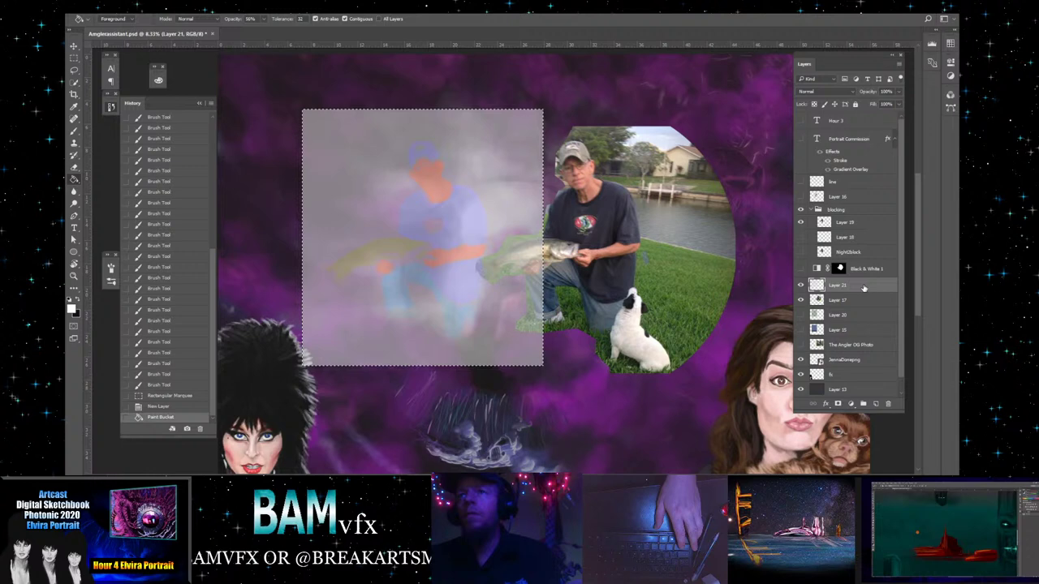
pyautogui.click(346, 313)
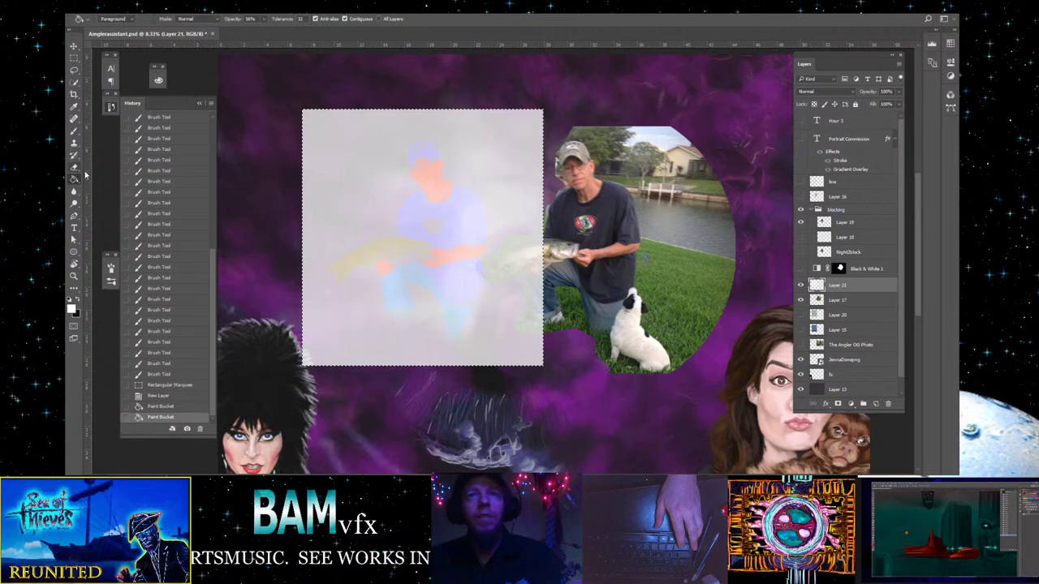
# - Try Layer 19 in other blend modes, including Subtract, Difference, Hard Light, Screen, Linear Burn and Normal, and return it to Color
pyautogui.click(842, 221)
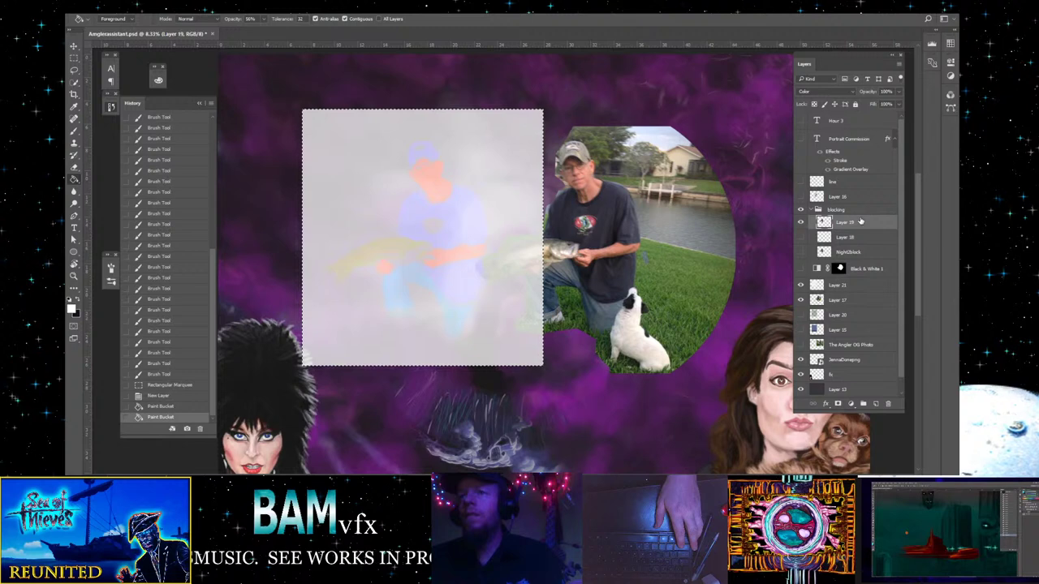
pyautogui.click(824, 92)
pyautogui.press('Up')
pyautogui.press('Up')
pyautogui.press('Return')
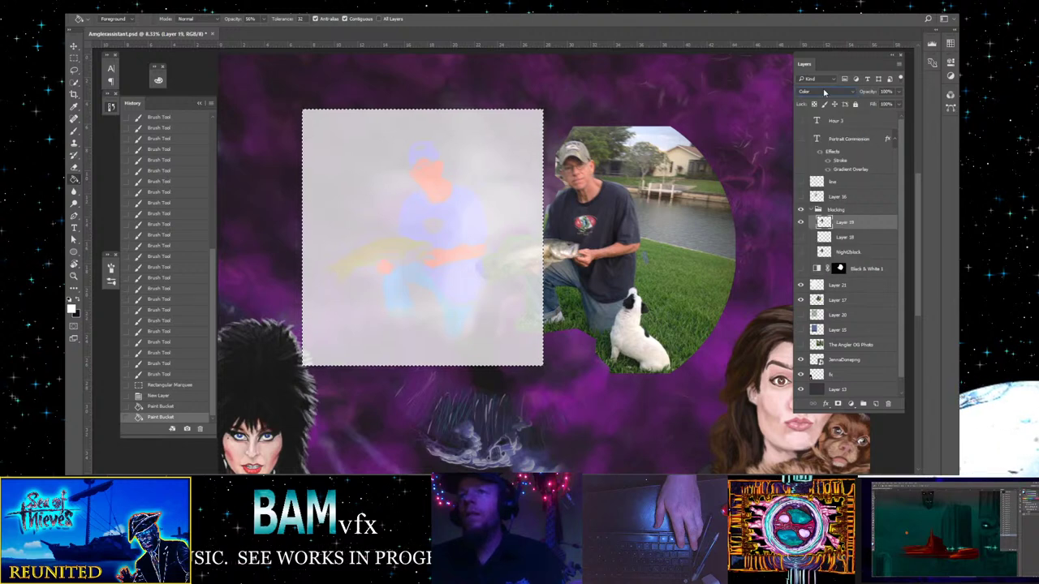
pyautogui.press('Up')
pyautogui.press('Up')
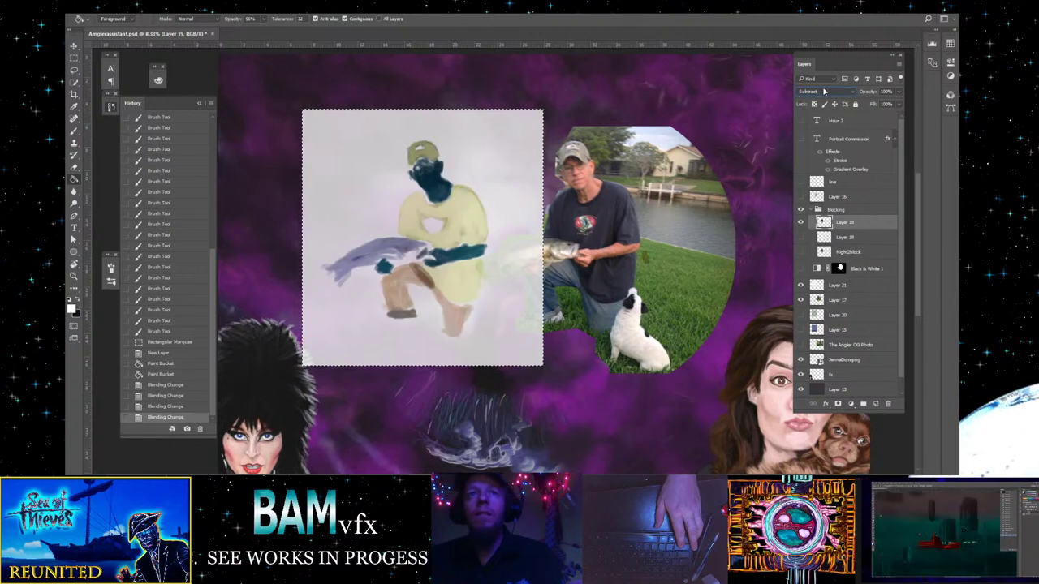
pyautogui.press('Up')
pyautogui.press('Up')
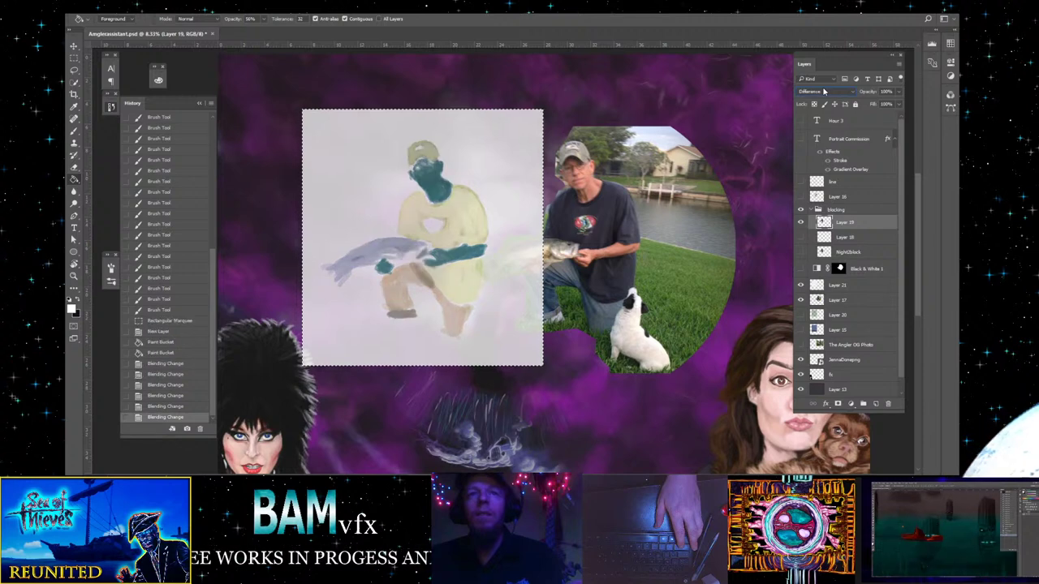
pyautogui.press('Up')
pyautogui.press('Up')
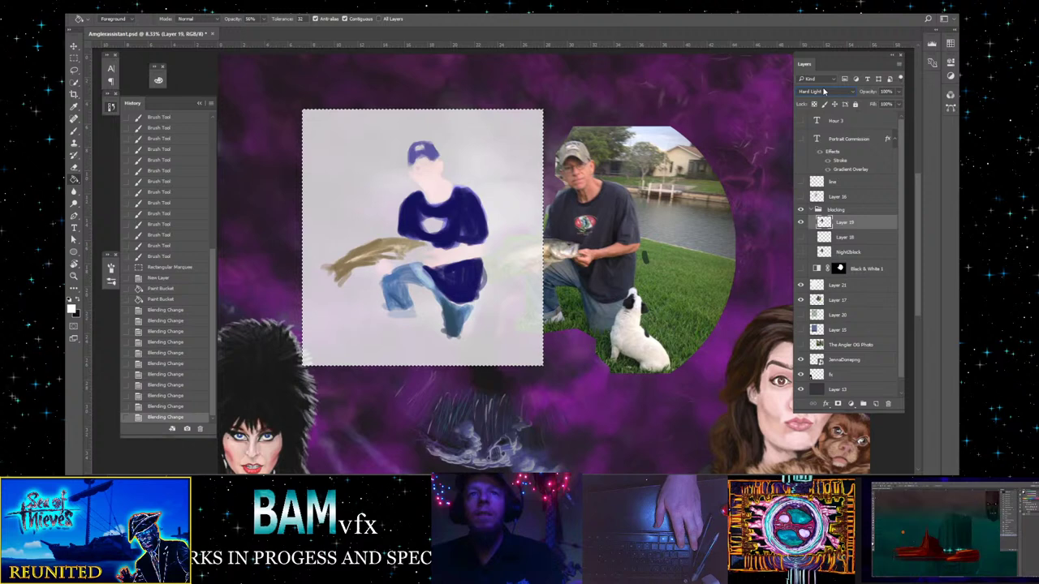
pyautogui.press('Up')
pyautogui.press('Up')
pyautogui.press('Up')
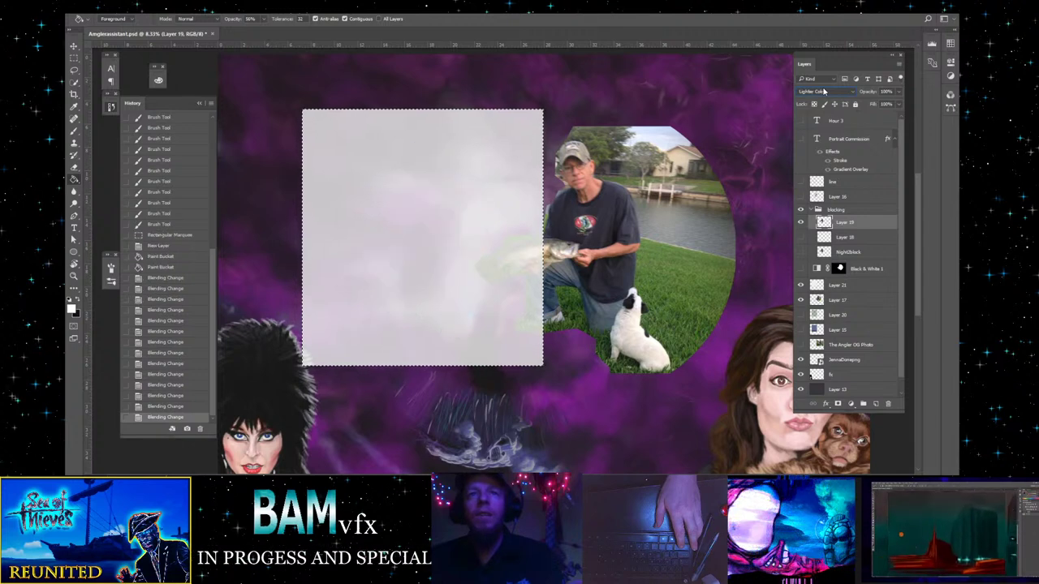
pyautogui.press('Up')
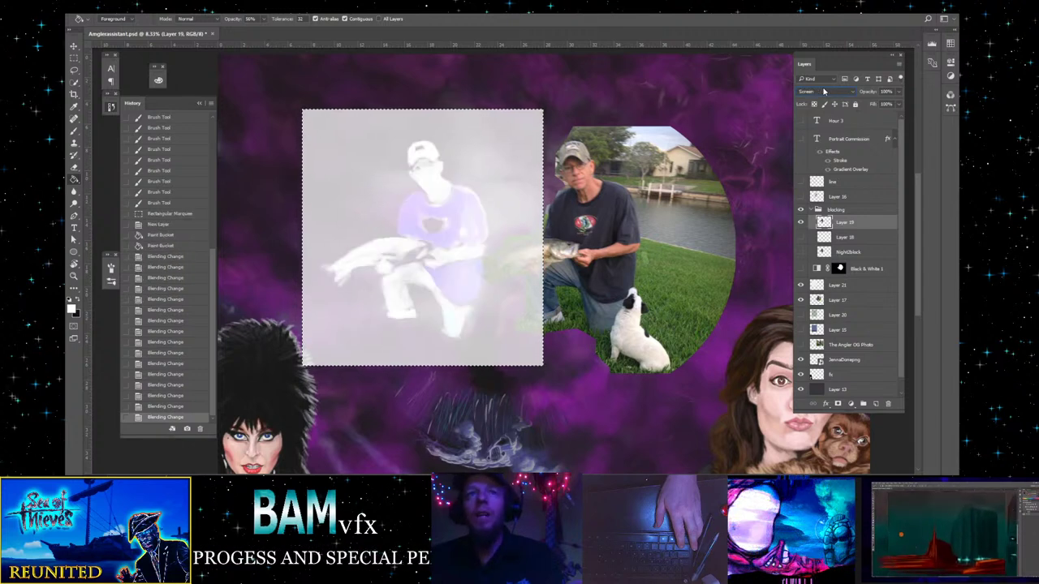
pyautogui.press('Up')
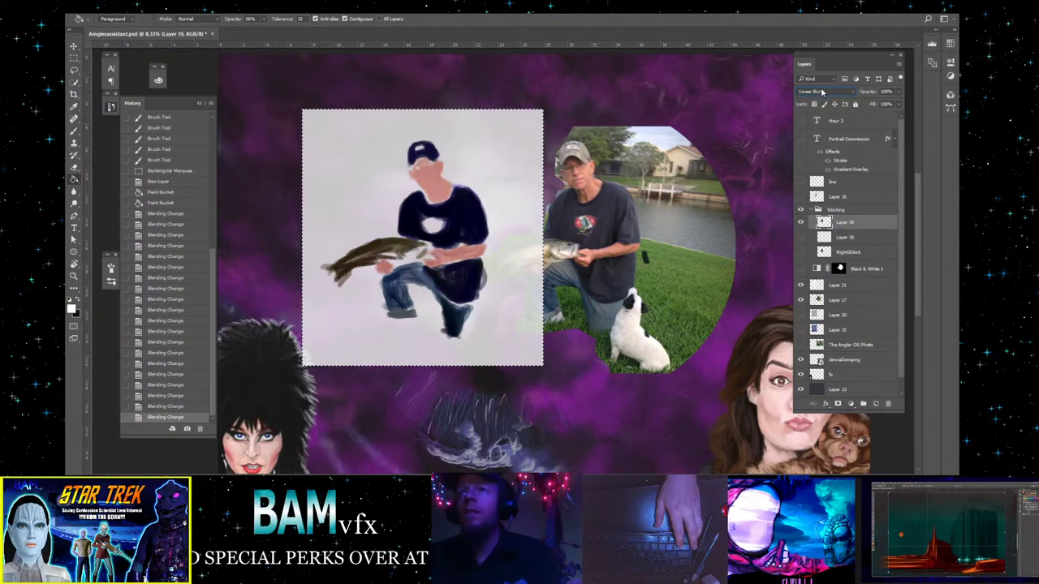
pyautogui.press('Up')
pyautogui.press('Up')
pyautogui.press('Up')
pyautogui.press('Up')
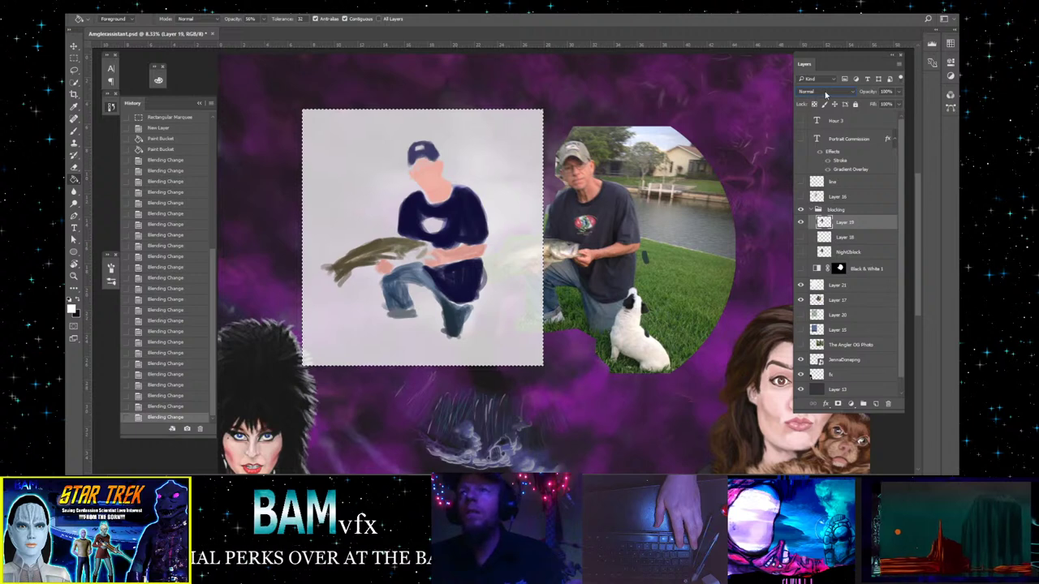
pyautogui.click(826, 92)
pyautogui.click(819, 270)
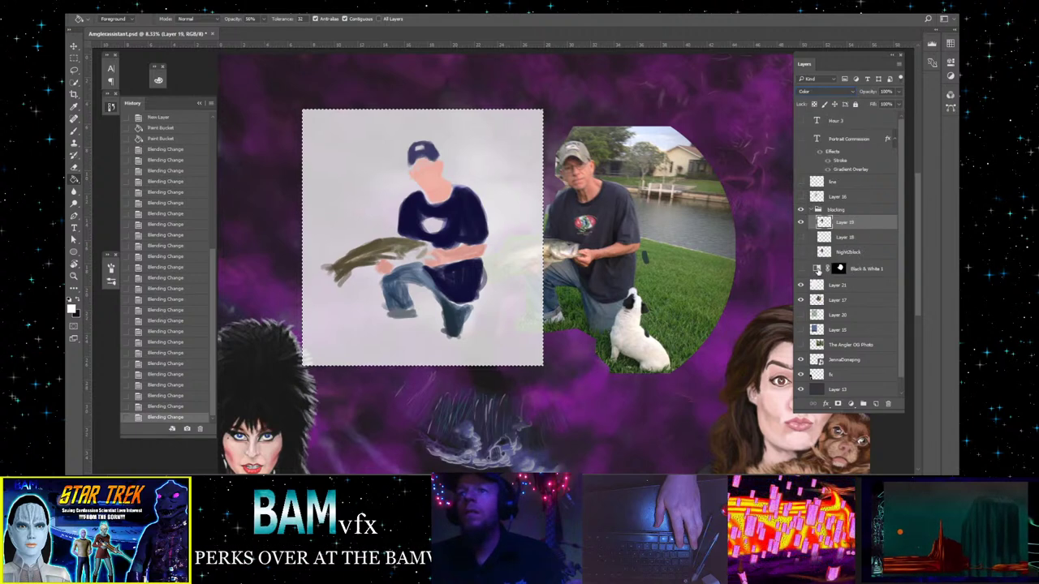
# - Show the Night2block layer, hide Layer 21 and Layer 17, and clear the selection
pyautogui.click(801, 252)
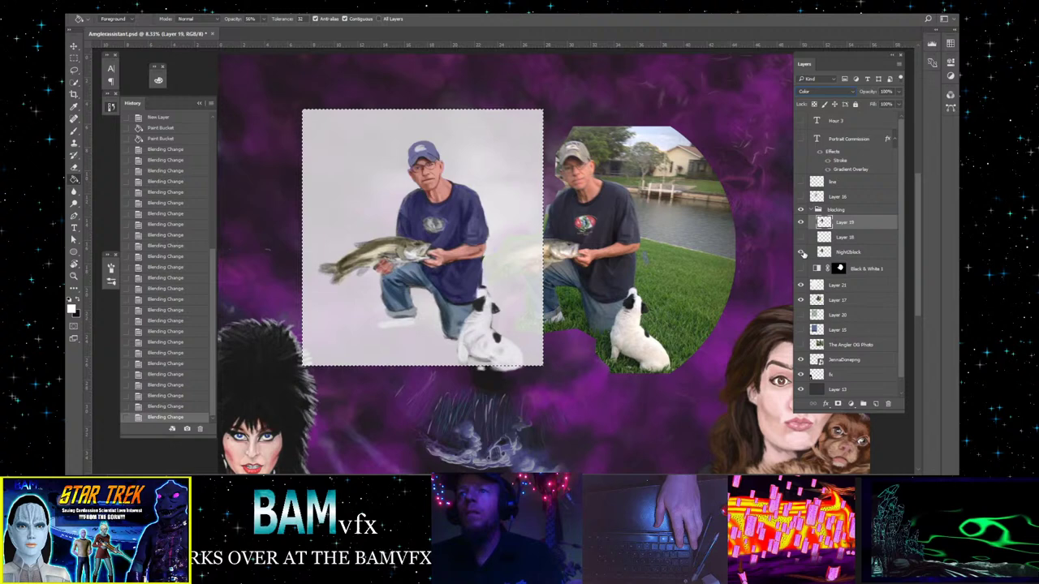
pyautogui.click(801, 222)
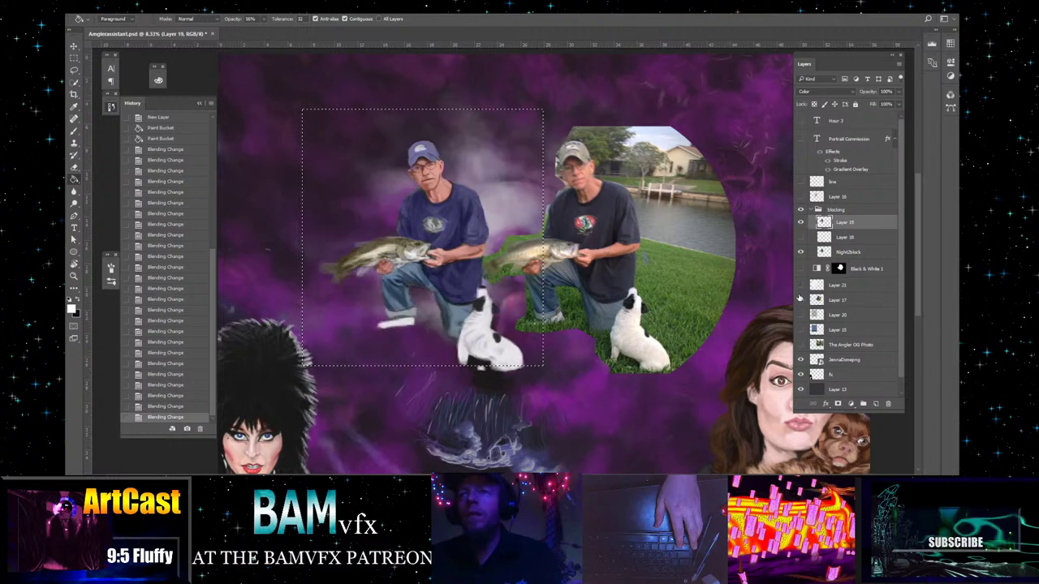
pyautogui.click(801, 301)
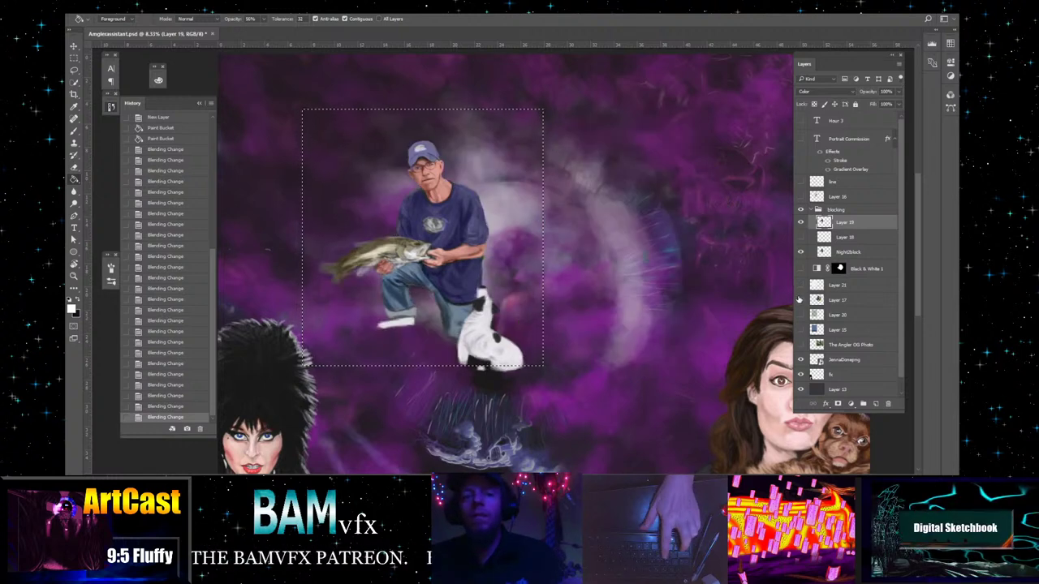
pyautogui.hotkey('ctrl', 'd')
# - Hide the two other portrait layers, Layer 13 and BG to isolate the fisherman and dog on transparency
pyautogui.scroll(-1, 800, 302)
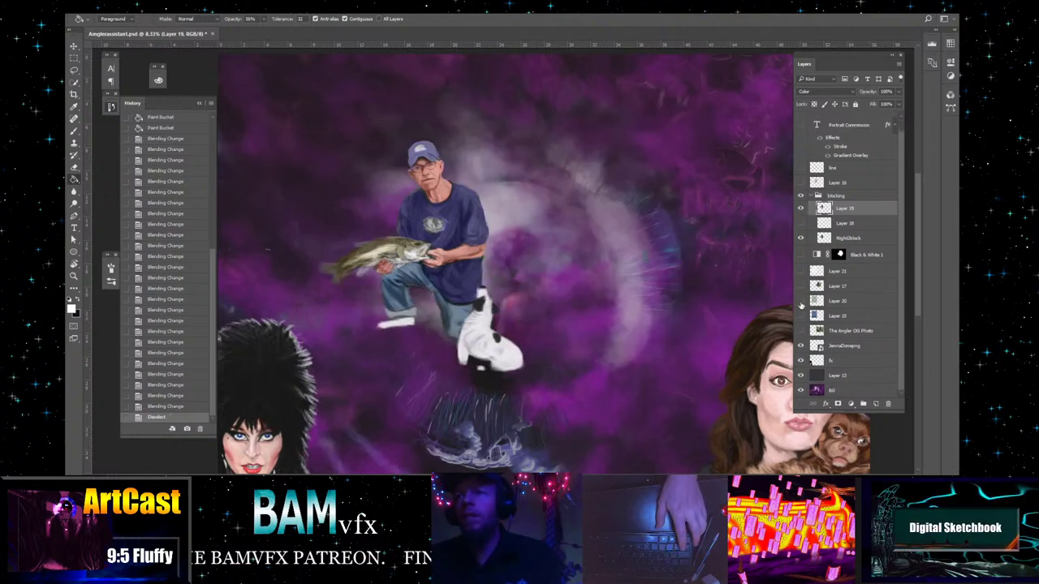
pyautogui.click(800, 346)
pyautogui.click(800, 360)
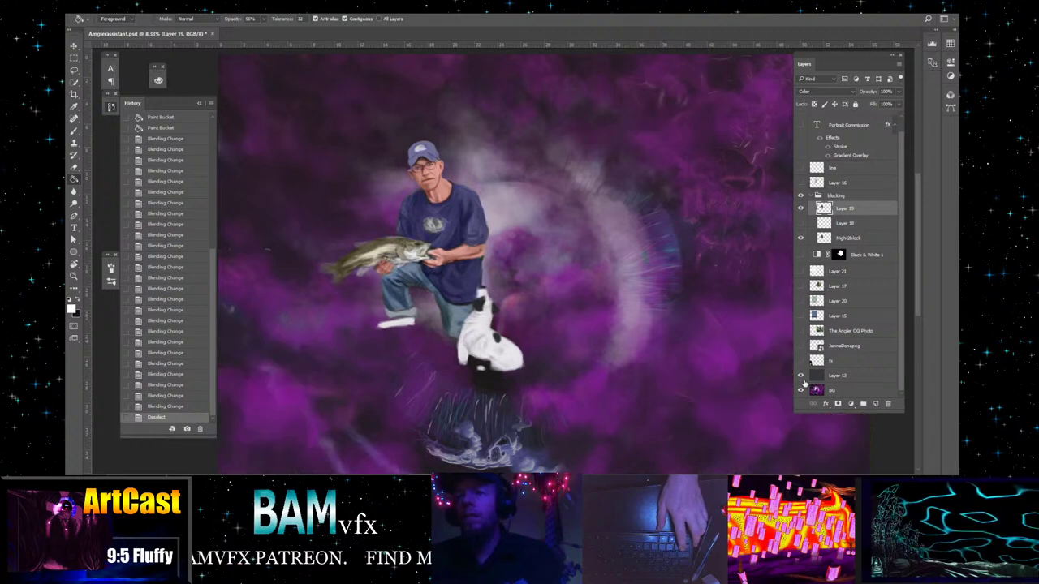
pyautogui.click(800, 389)
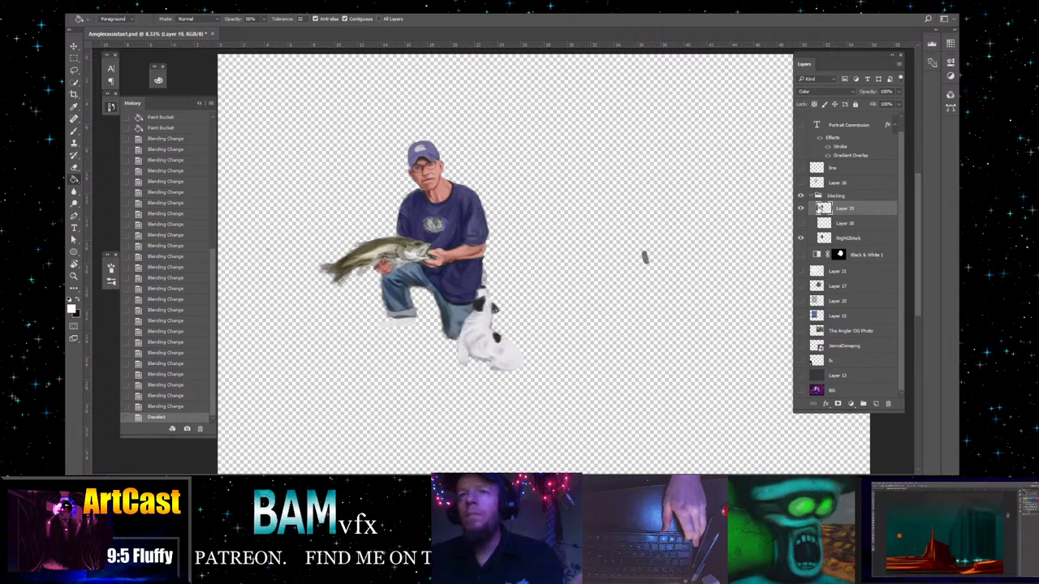
# - Clear everything on Layer 19 outside a rectangle around the fisherman and dog, comparing the portrait with and without its colour layer
pyautogui.click(800, 209)
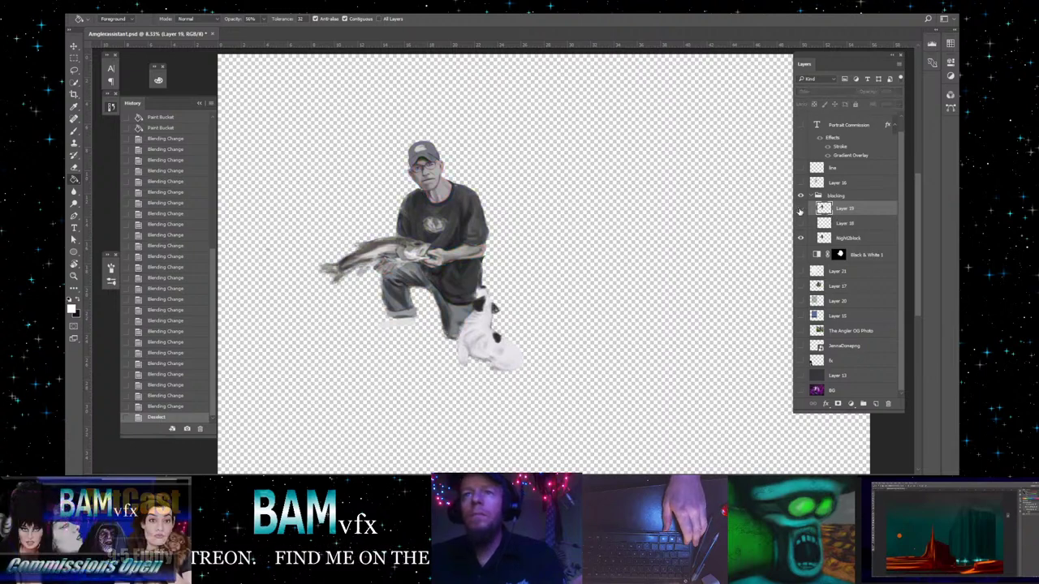
pyautogui.click(800, 209)
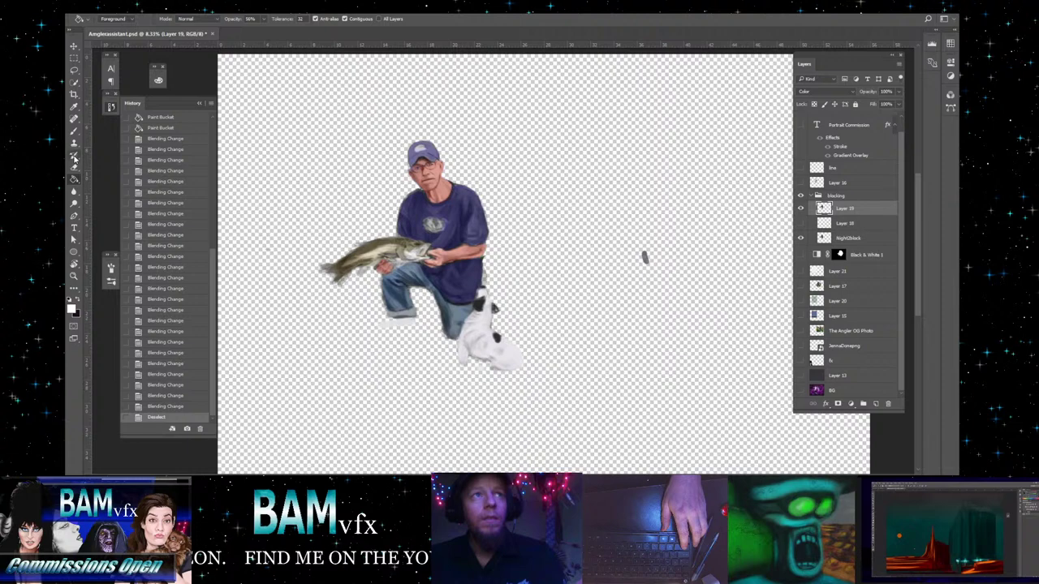
pyautogui.click(73, 58)
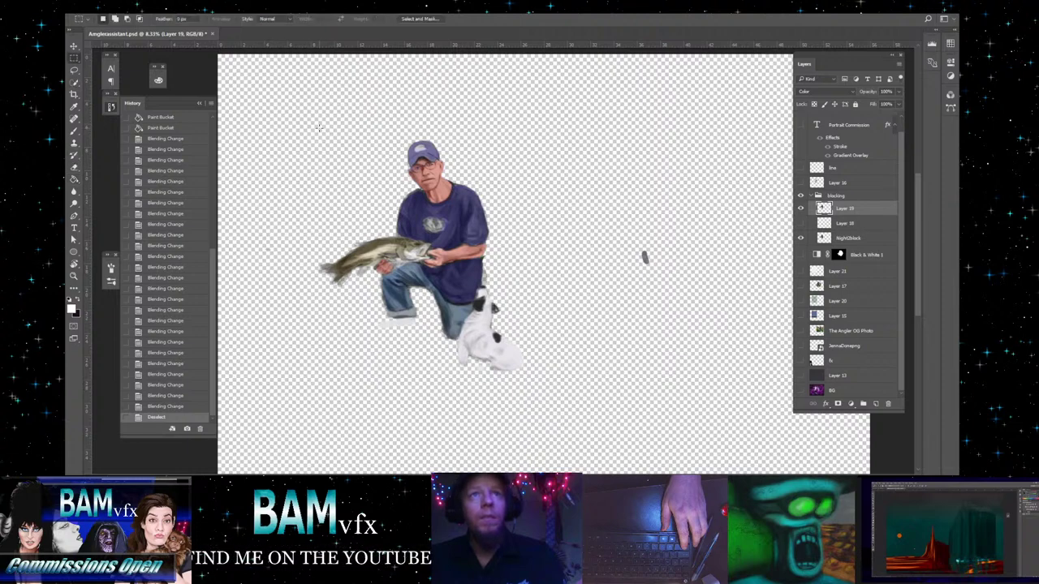
pyautogui.moveTo(319, 126); pyautogui.dragTo(539, 394)
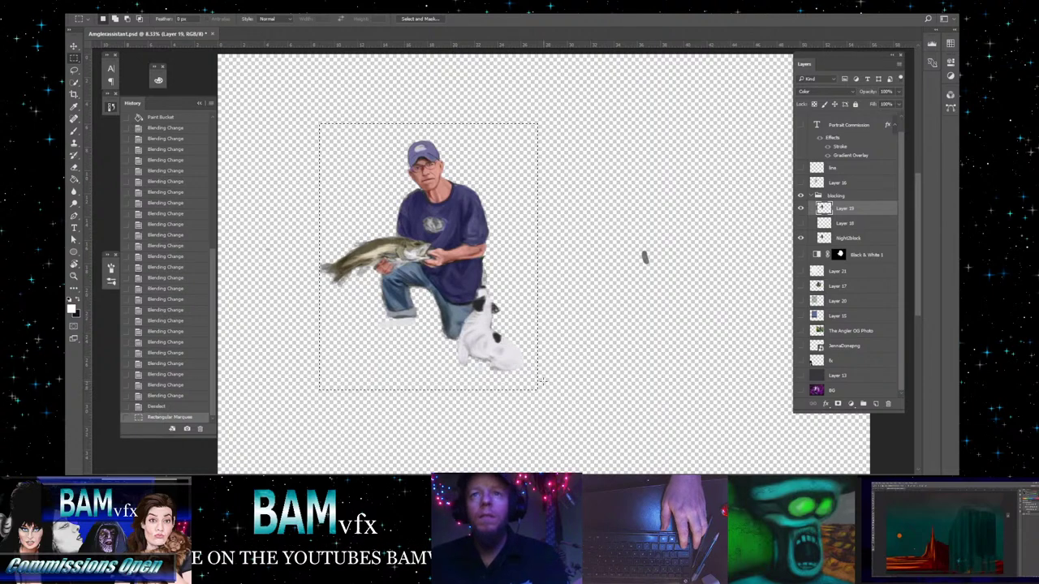
pyautogui.hotkey('ctrl', 'shift', 'i')
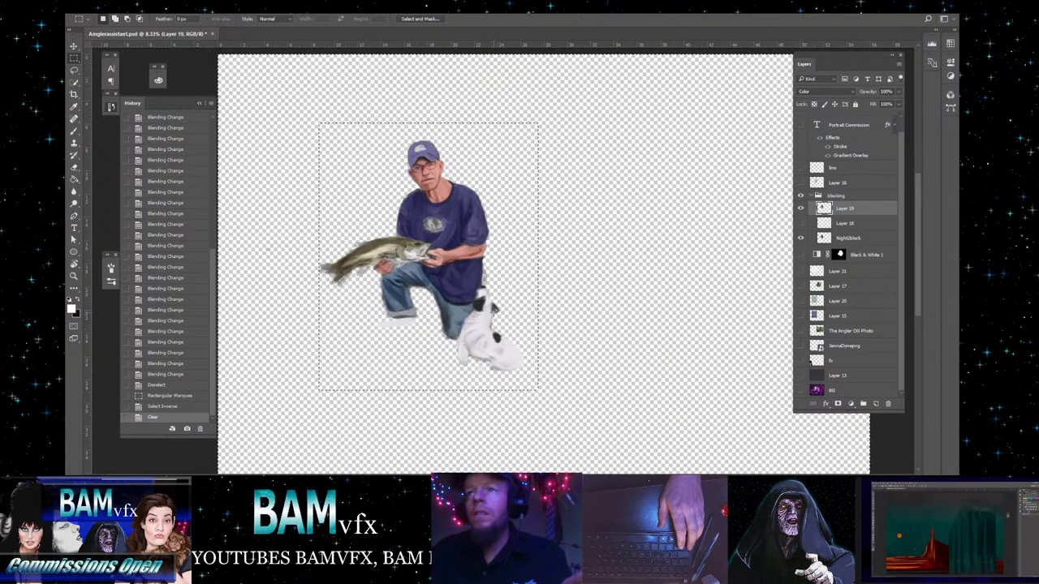
pyautogui.click(802, 210)
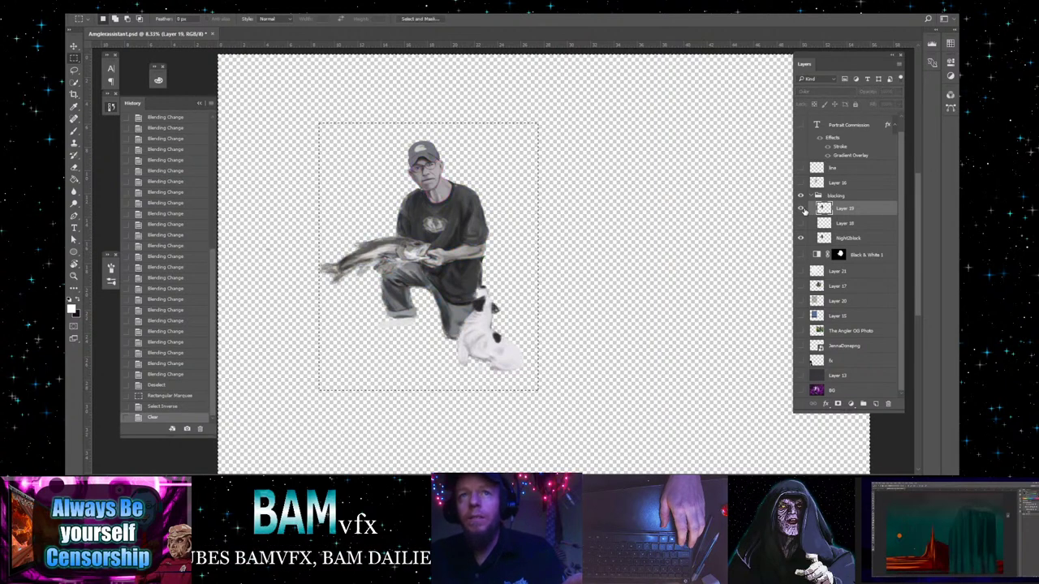
pyautogui.click(802, 210)
# - Try to crop the canvas to the outline of the Night2block layer, and clear the selection
pyautogui.click(862, 239)
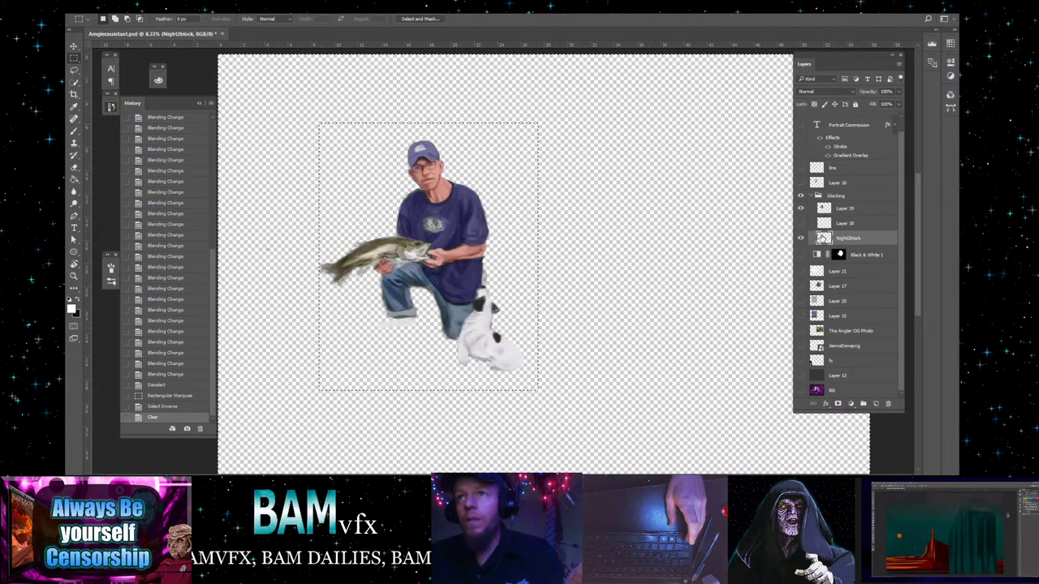
pyautogui.keyDown('ctrl'); pyautogui.click(823, 238); pyautogui.keyUp('ctrl')
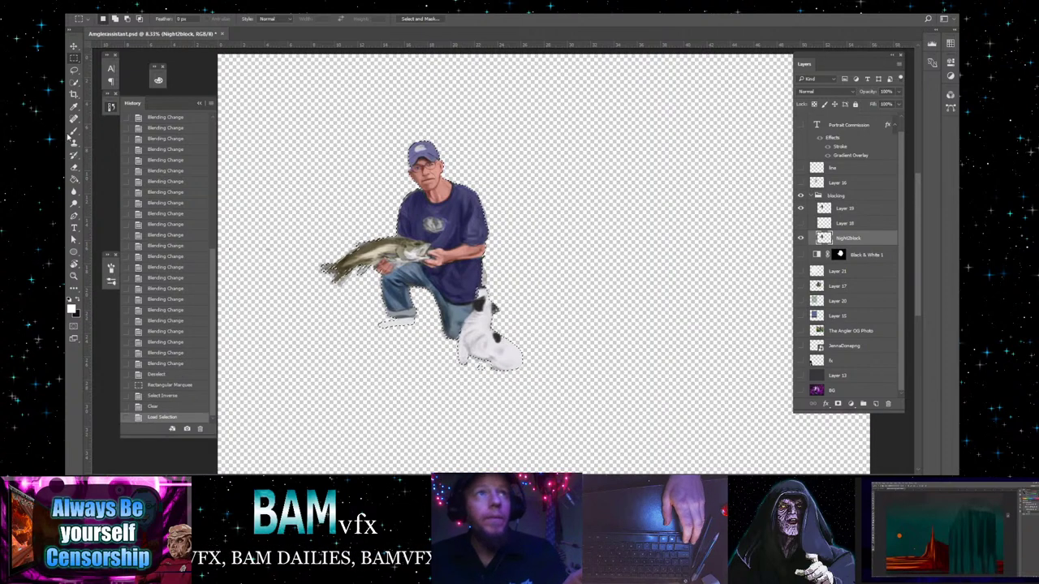
pyautogui.click(73, 95)
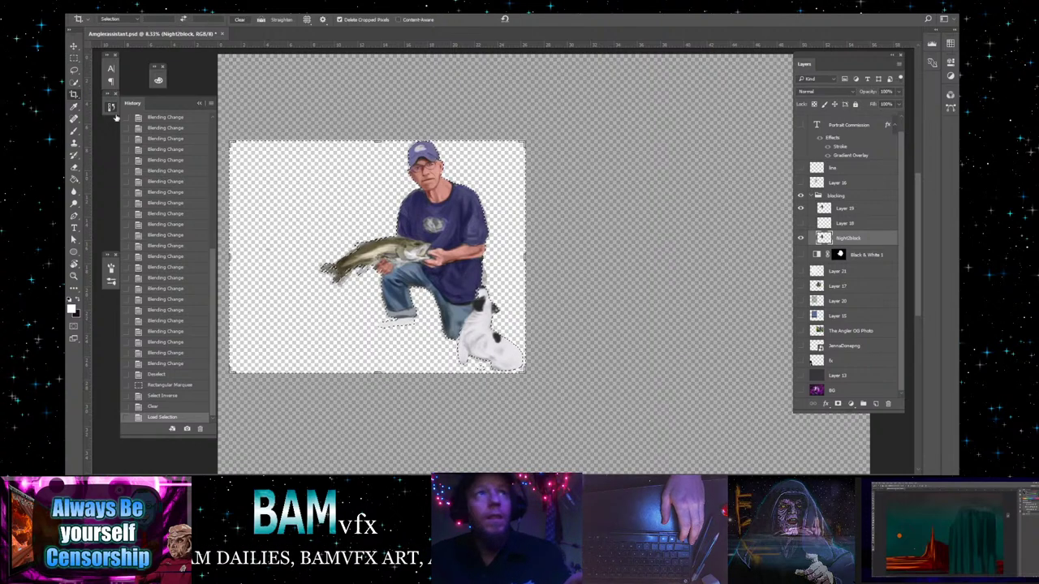
pyautogui.press('m')
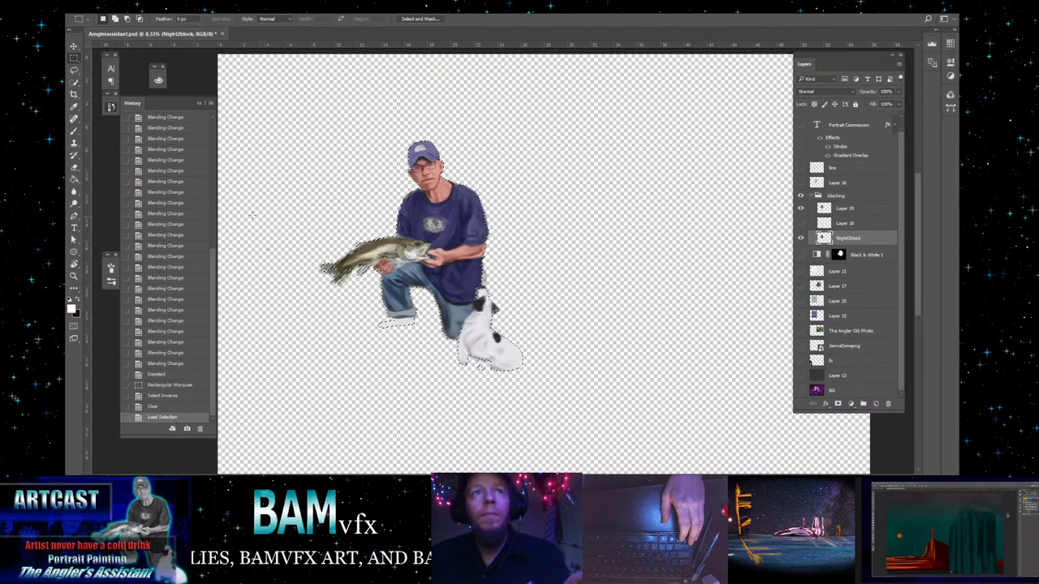
pyautogui.hotkey('ctrl', 'd')
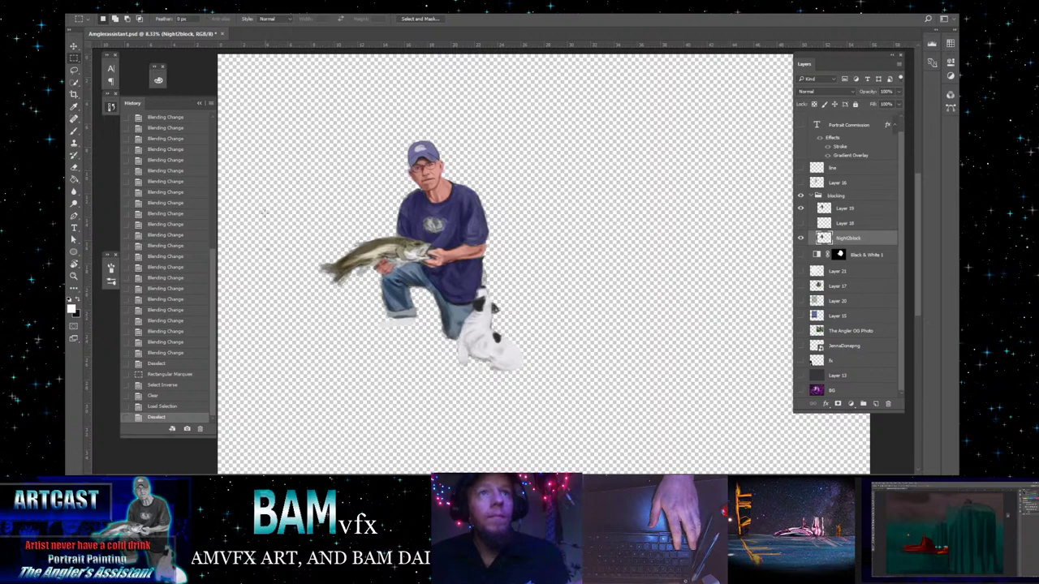
# - Clear stray pixels on Night2block inside a tall narrow rectangle beside the fish's tail, and deselect
pyautogui.moveTo(256, 199); pyautogui.dragTo(305, 338)
pyautogui.press('Delete')
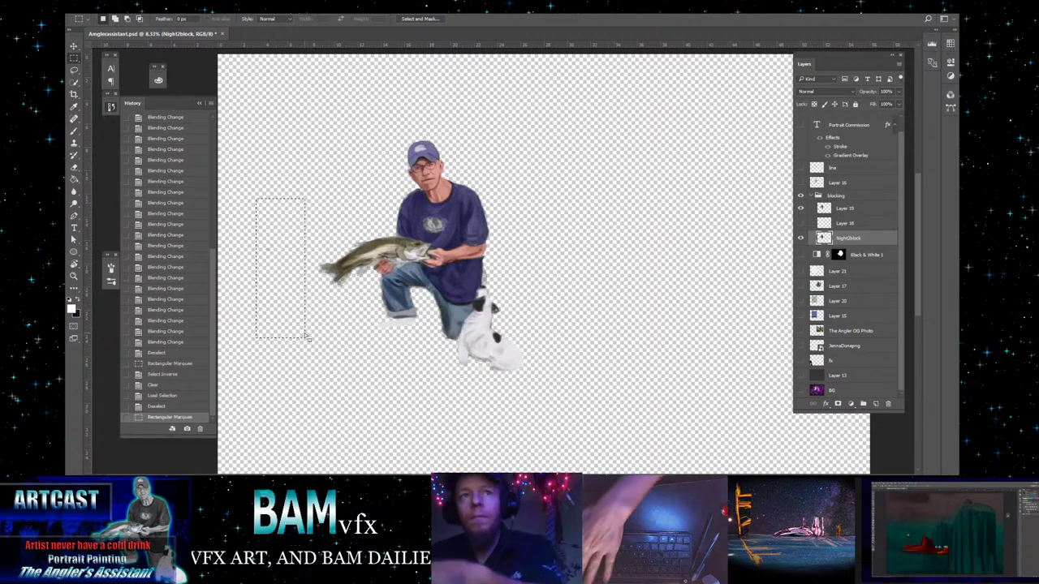
pyautogui.hotkey('ctrl', 'd')
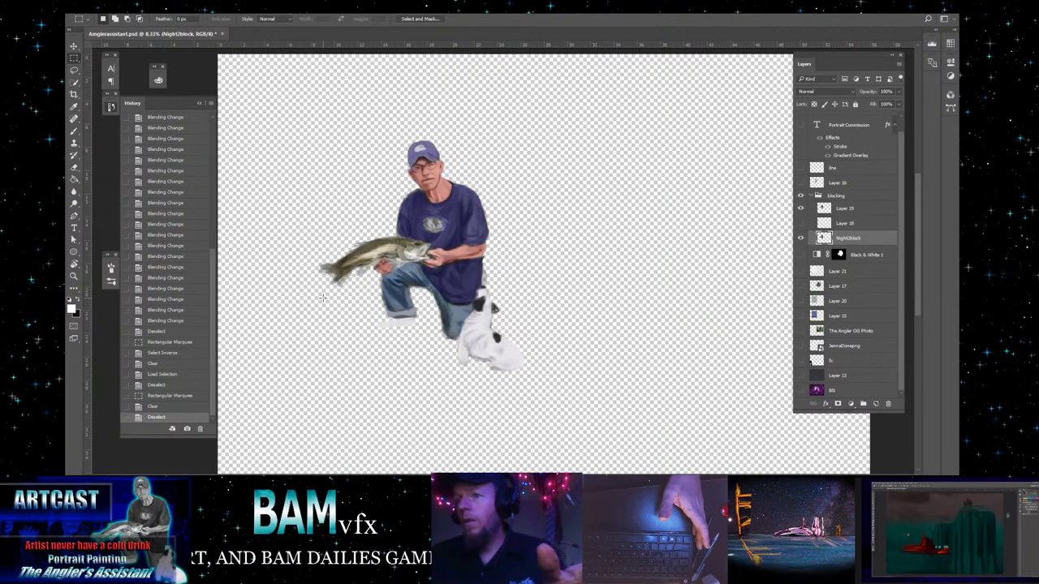
pyautogui.moveTo(532, 270); pyautogui.dragTo(535, 276)
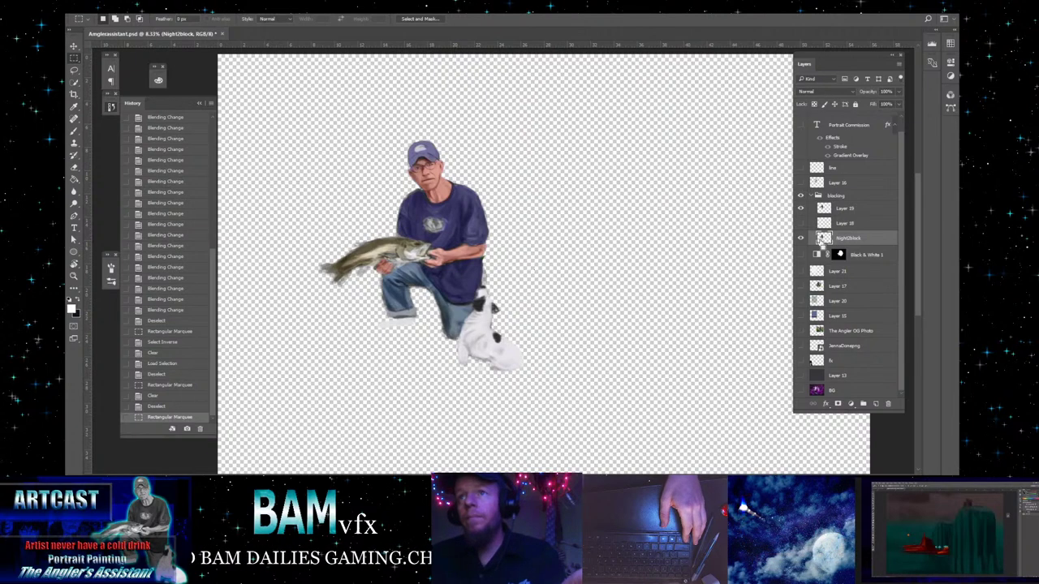
# - Retry cropping to the reloaded Night2block outline after the cleanup, and leave the crop unapplied with nothing selected
pyautogui.keyDown('ctrl'); pyautogui.click(823, 238); pyautogui.keyUp('ctrl')
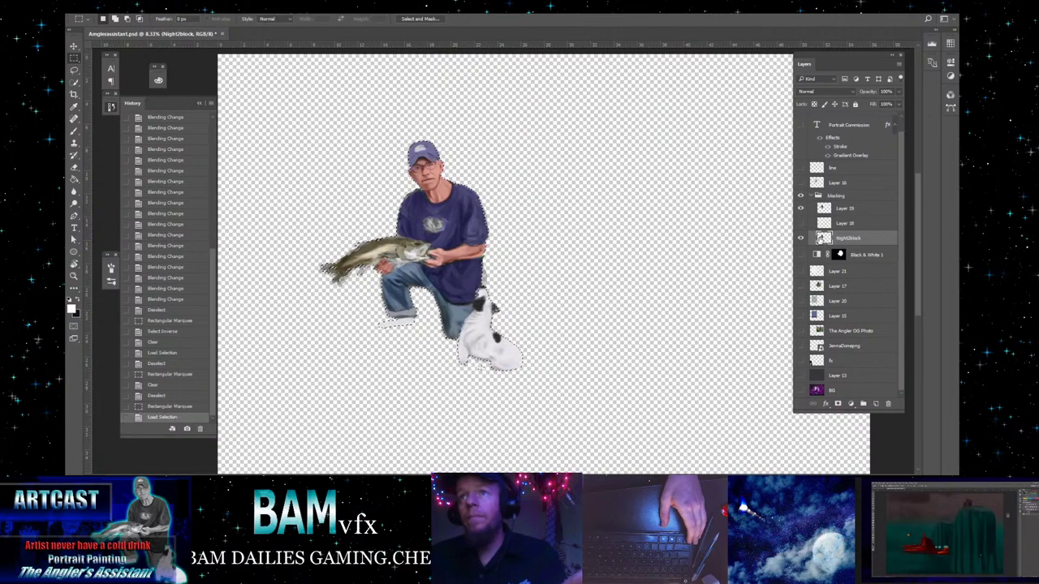
pyautogui.click(74, 95)
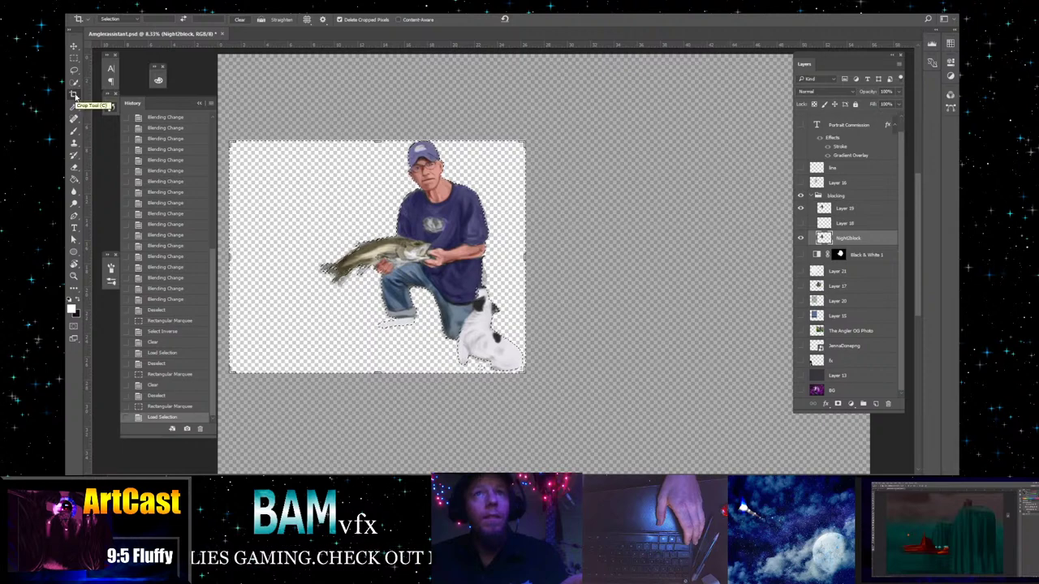
pyautogui.hotkey('ctrl', 'd')
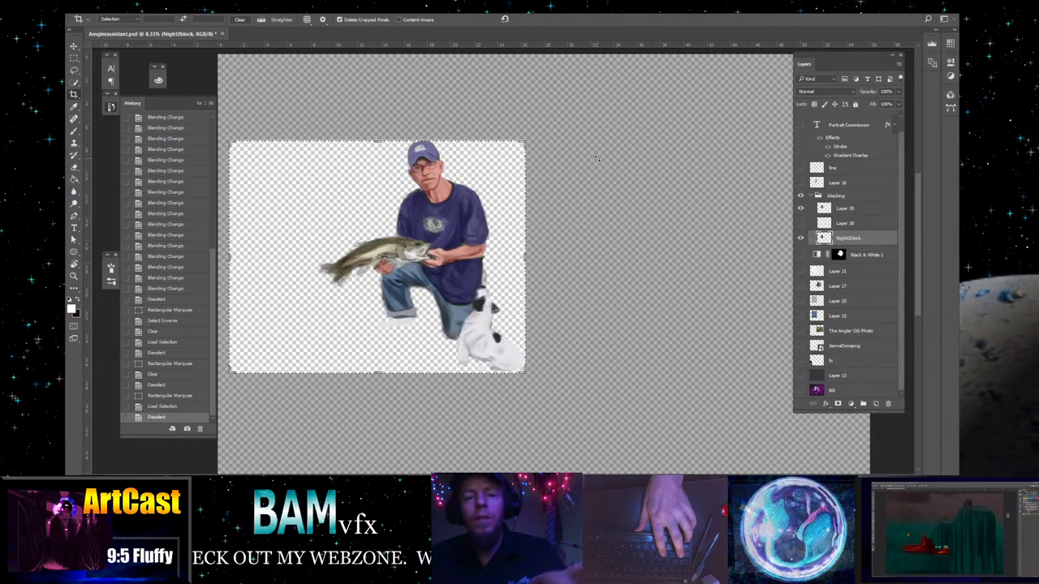
pyautogui.click(74, 45)
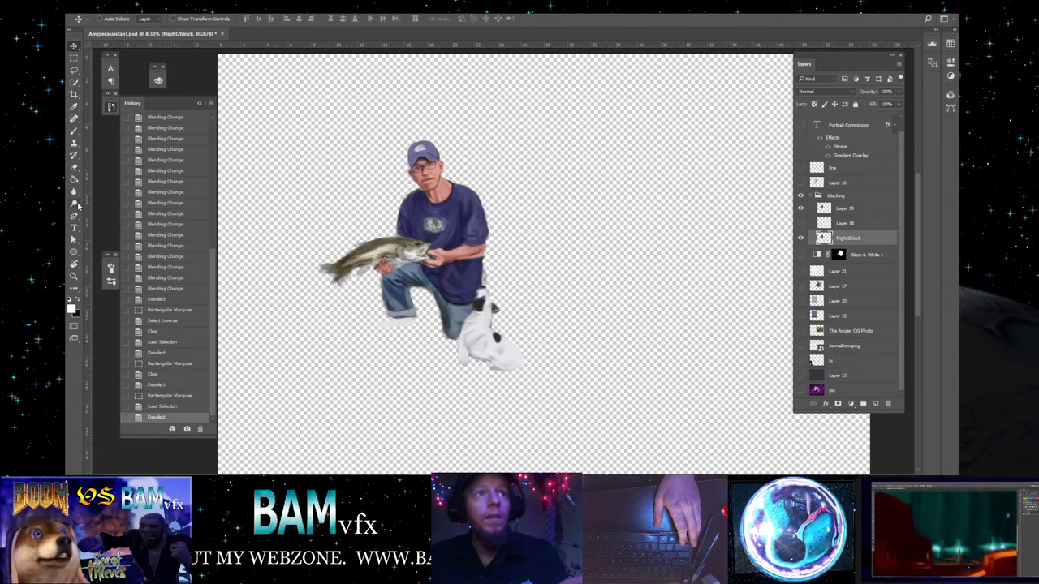
# - Clear everything outside a rectangle around the fisherman and dog on both Night2block and Layer 19
pyautogui.click(75, 58)
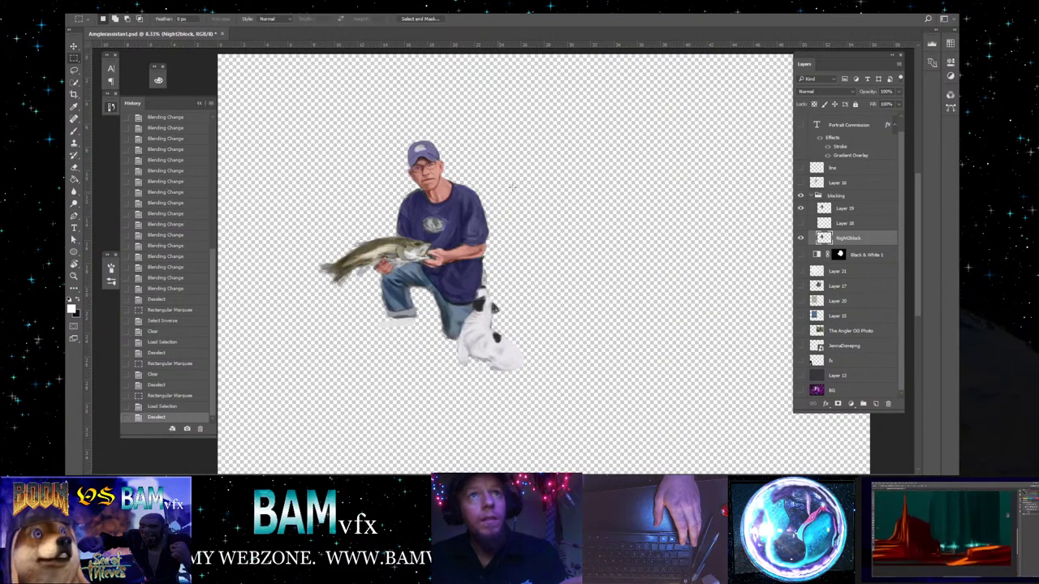
pyautogui.moveTo(310, 128); pyautogui.dragTo(536, 387)
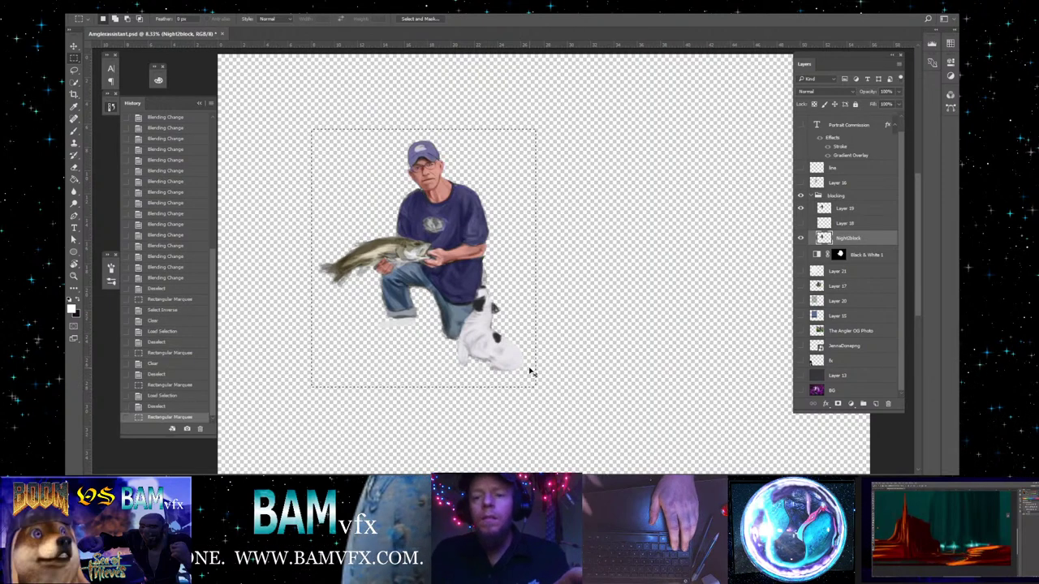
pyautogui.hotkey('ctrl', 'shift', 'i')
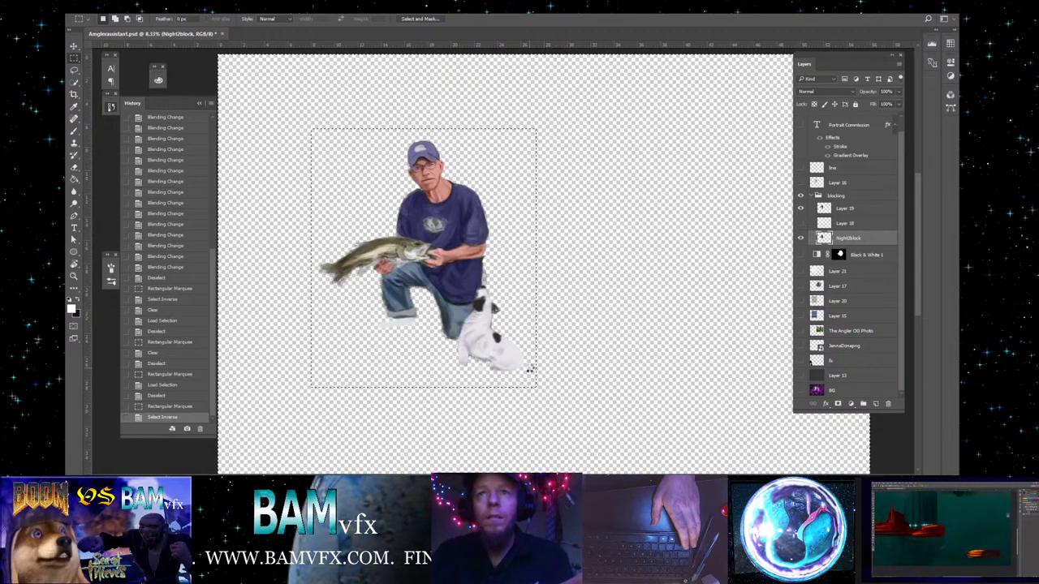
pyautogui.click(863, 209)
pyautogui.press('Delete')
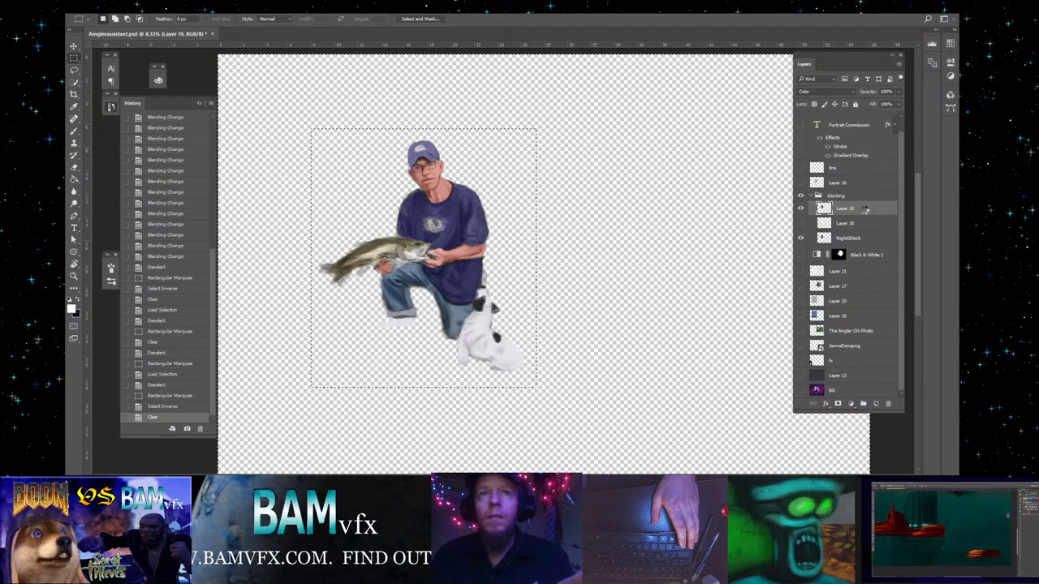
pyautogui.press('Delete')
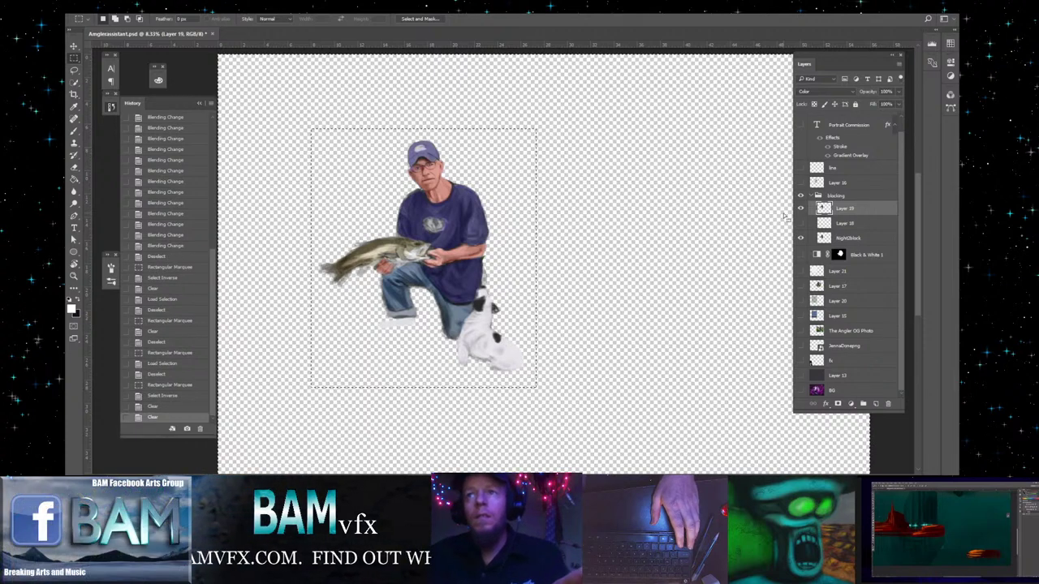
# - Select the combined outlines of Layer 19 and Night2block, and crop the canvas to that selection
pyautogui.keyDown('ctrl'); pyautogui.click(825, 209); pyautogui.keyUp('ctrl')
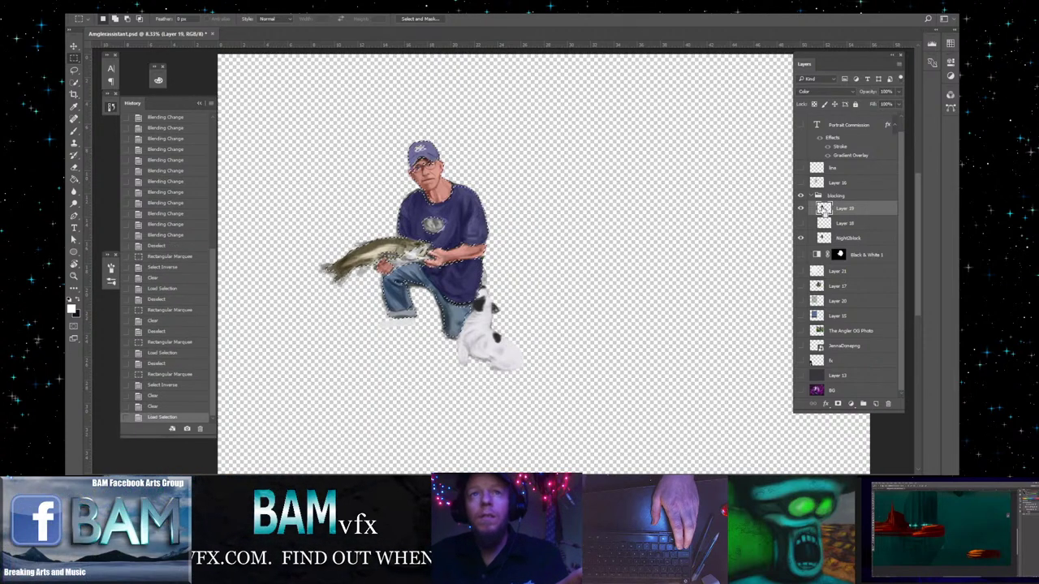
pyautogui.keyDown('ctrl'); pyautogui.keyDown('shift'); pyautogui.click(822, 239); pyautogui.keyUp('shift'); pyautogui.keyUp('ctrl')
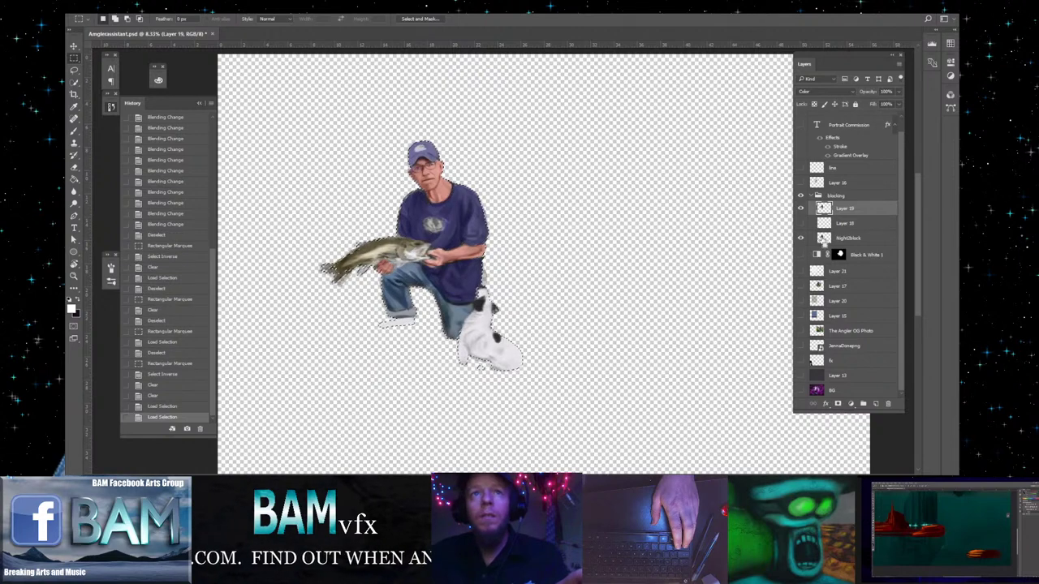
pyautogui.click(74, 94)
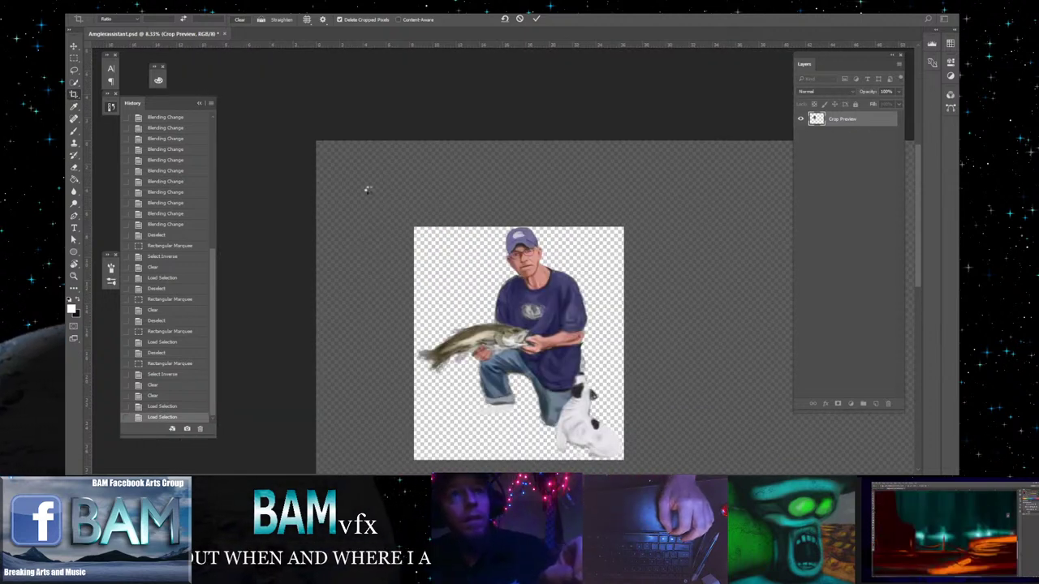
pyautogui.press('Return')
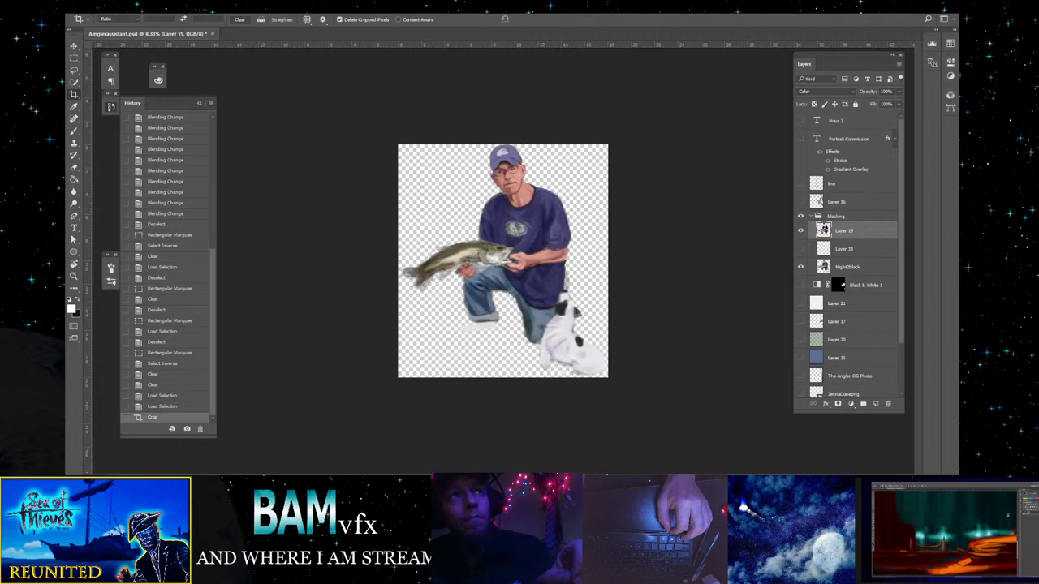
# - Set up a Save for Web export of the cropped portrait scaled to 10 percent
pyautogui.hotkey('alt', 'f')
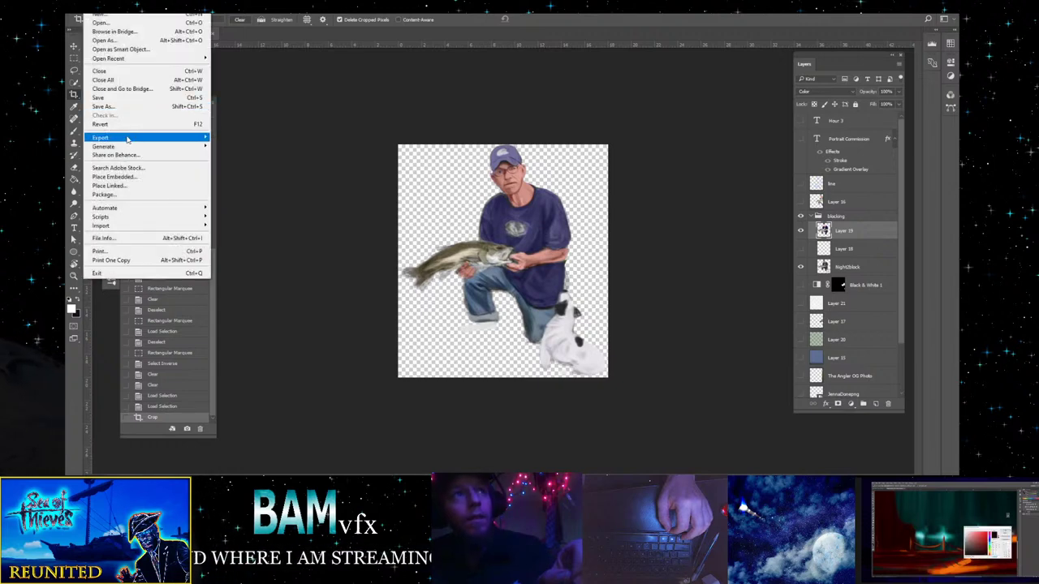
pyautogui.moveTo(162, 137)
pyautogui.click(306, 172)
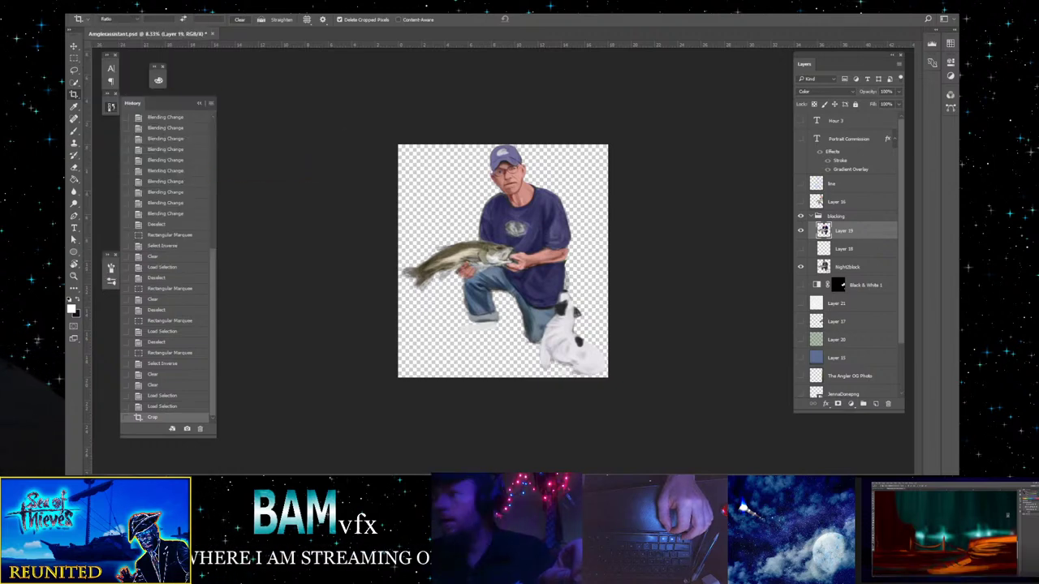
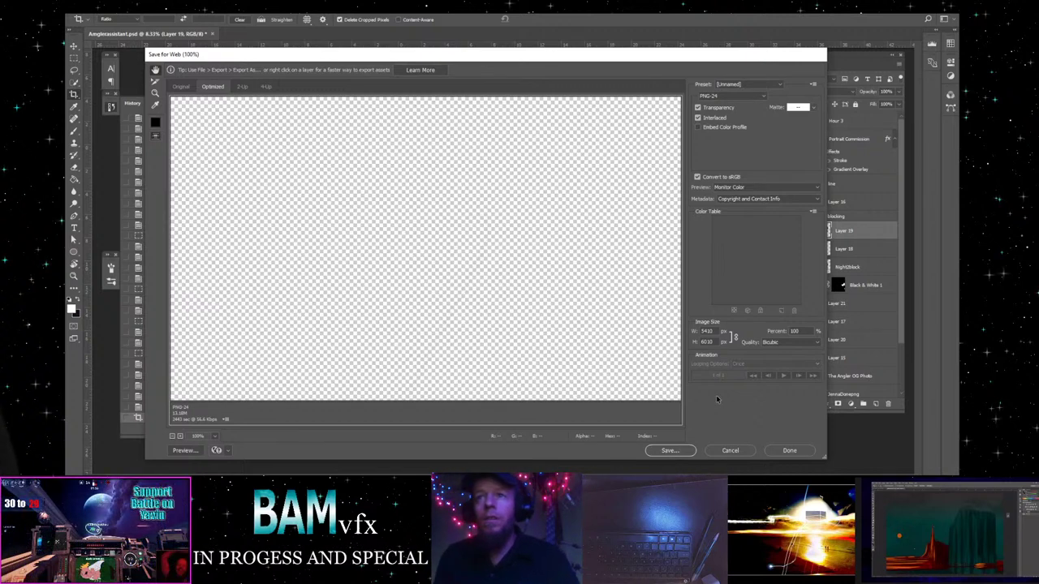
pyautogui.click(795, 331)
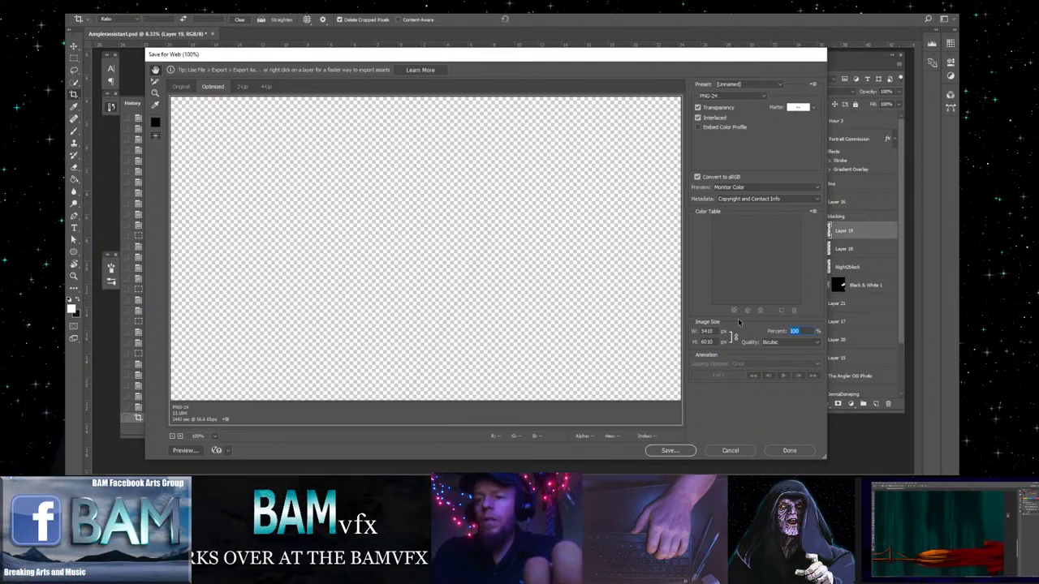
pyautogui.write('10')
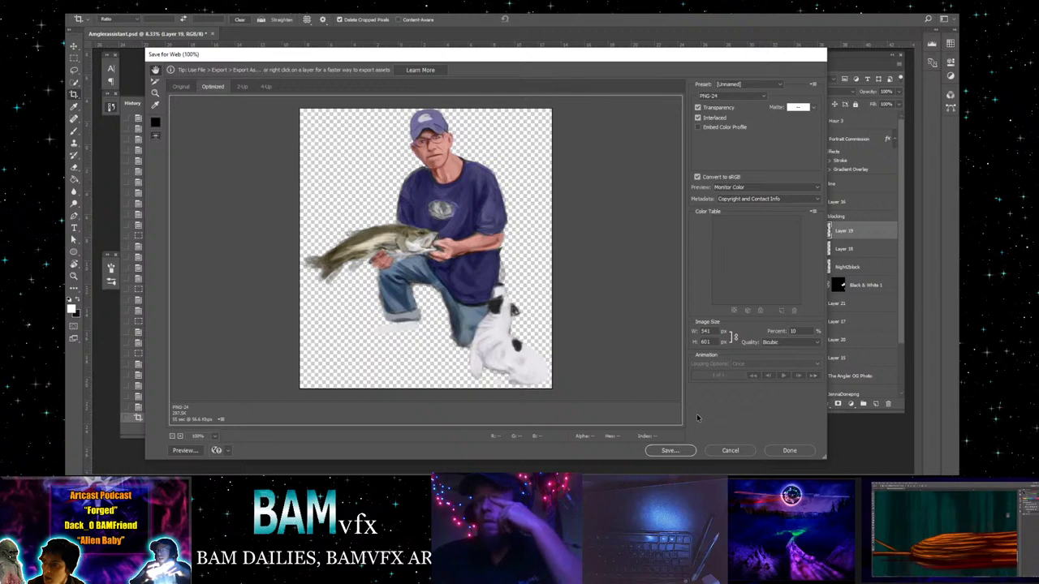
# - Save the optimized image as ag2 in the TheAnglersAssistant folder
pyautogui.click(669, 452)
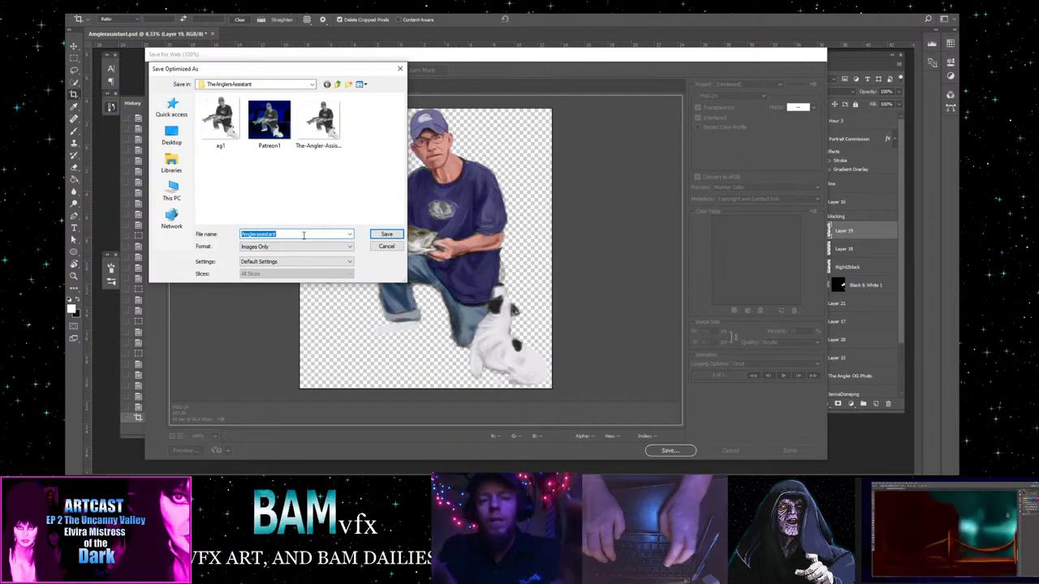
pyautogui.write('ag')
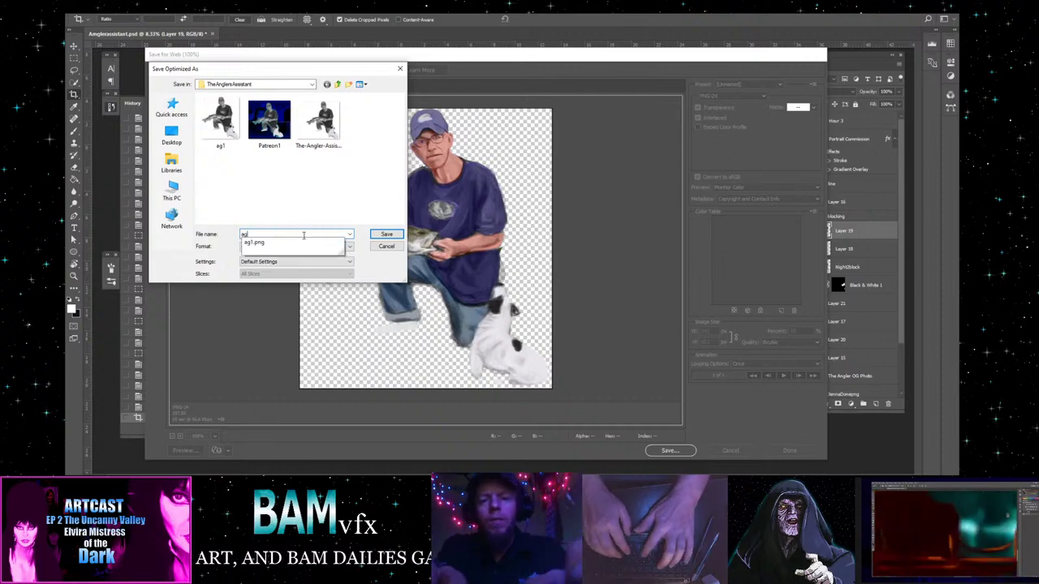
pyautogui.write('2')
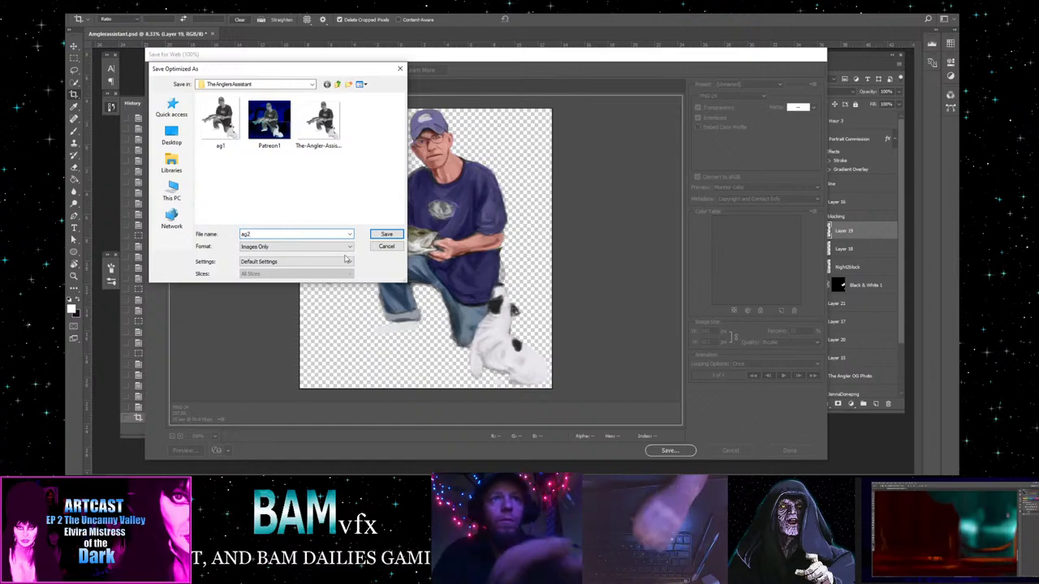
pyautogui.click(387, 234)
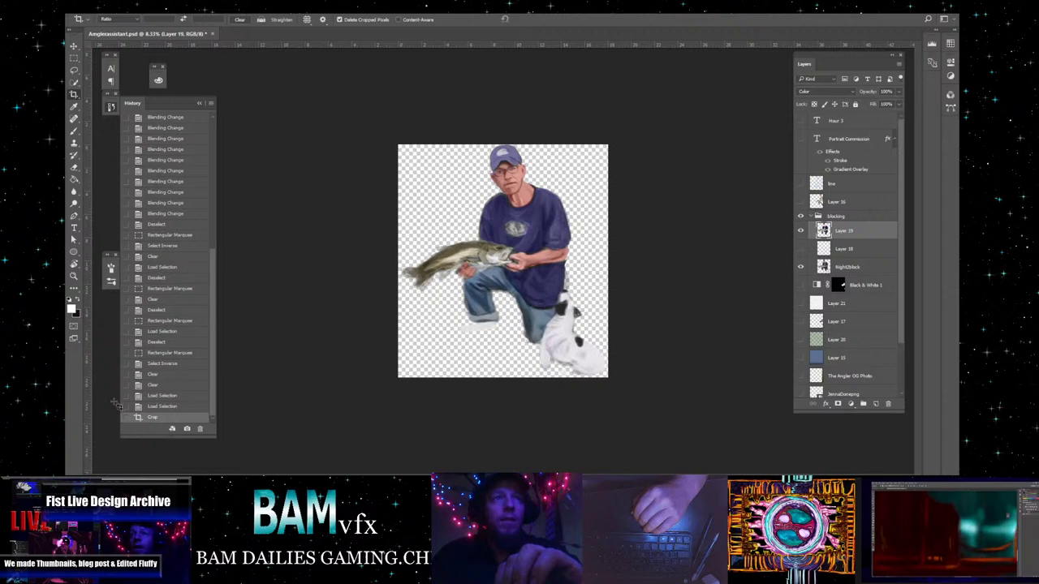
# - Revert the document to the history state before the crop, and clear the selection
pyautogui.click(165, 395)
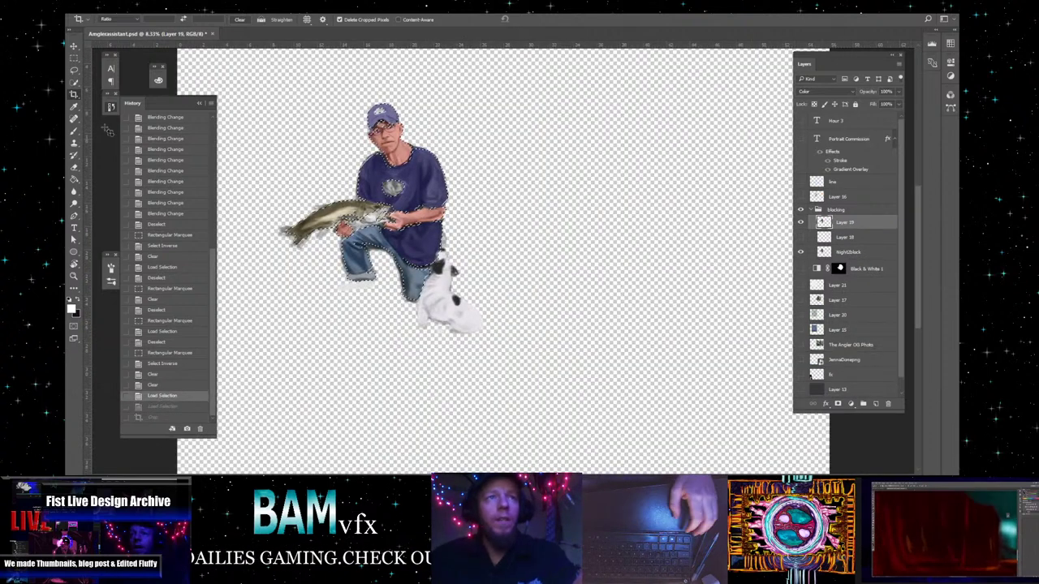
pyautogui.click(75, 47)
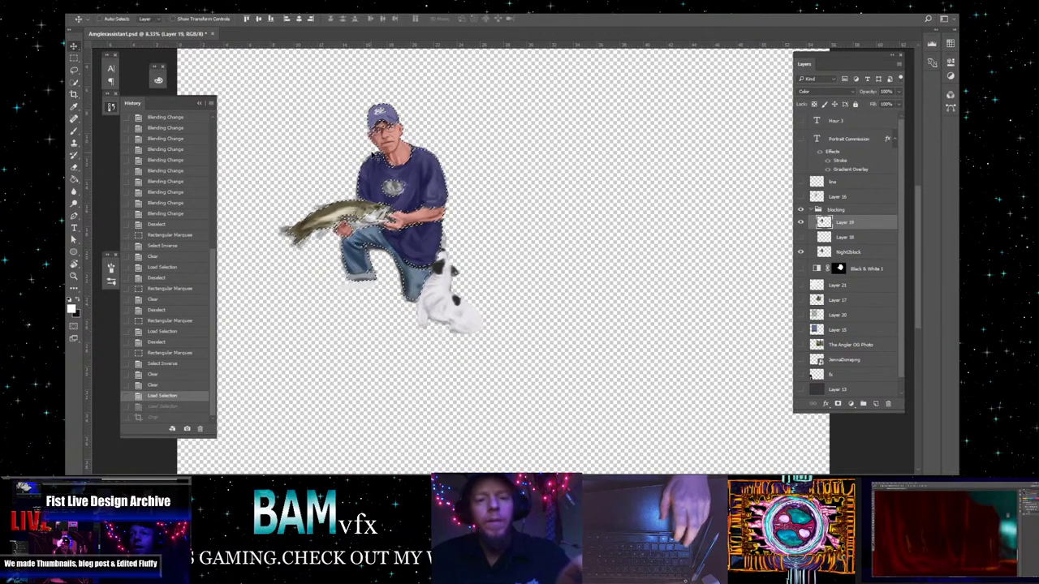
pyautogui.hotkey('ctrl', 'd')
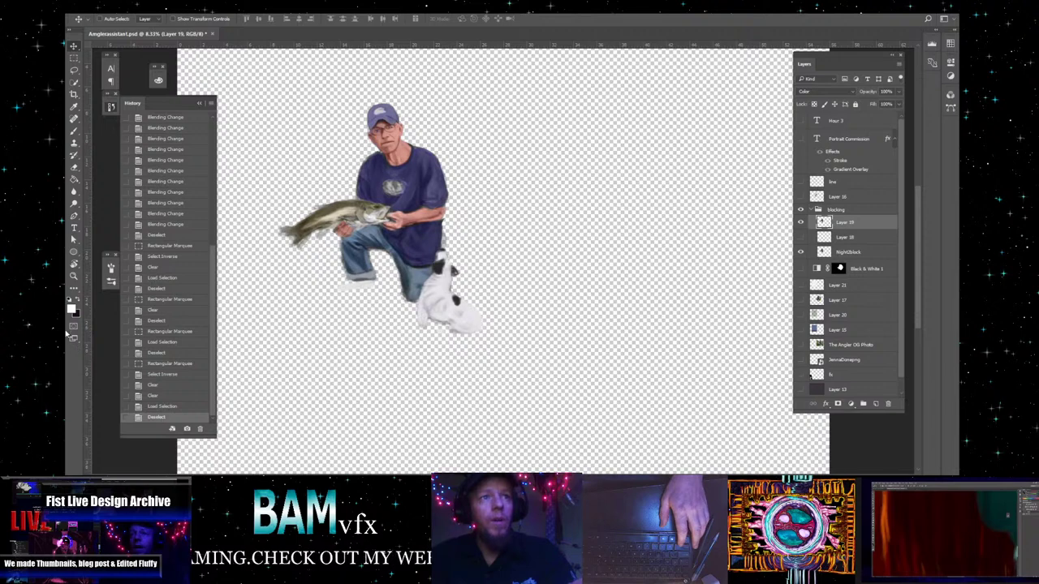
pyautogui.press('z')
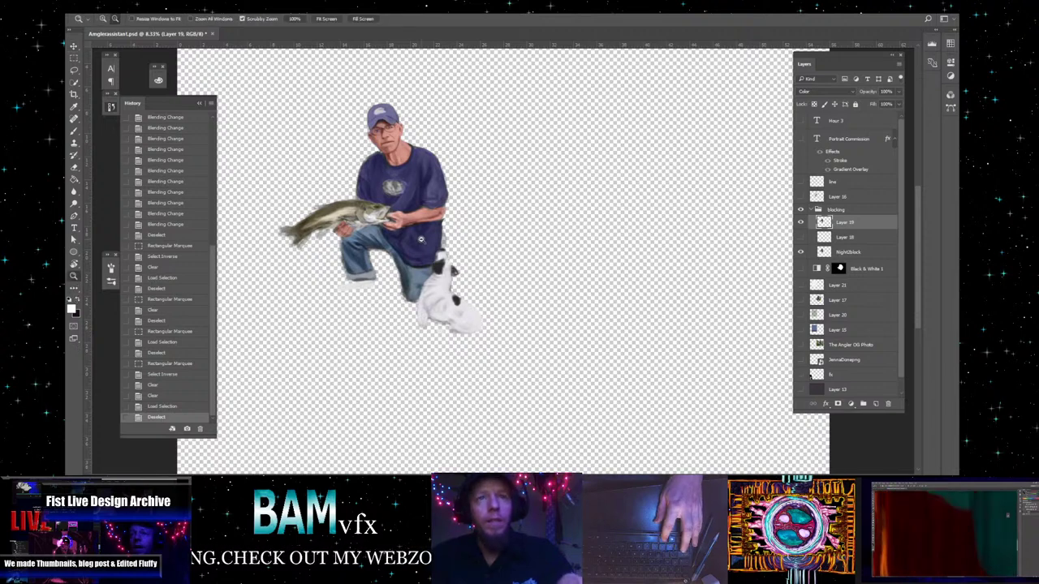
pyautogui.keyDown('alt'); pyautogui.click(421, 239); pyautogui.keyUp('alt')
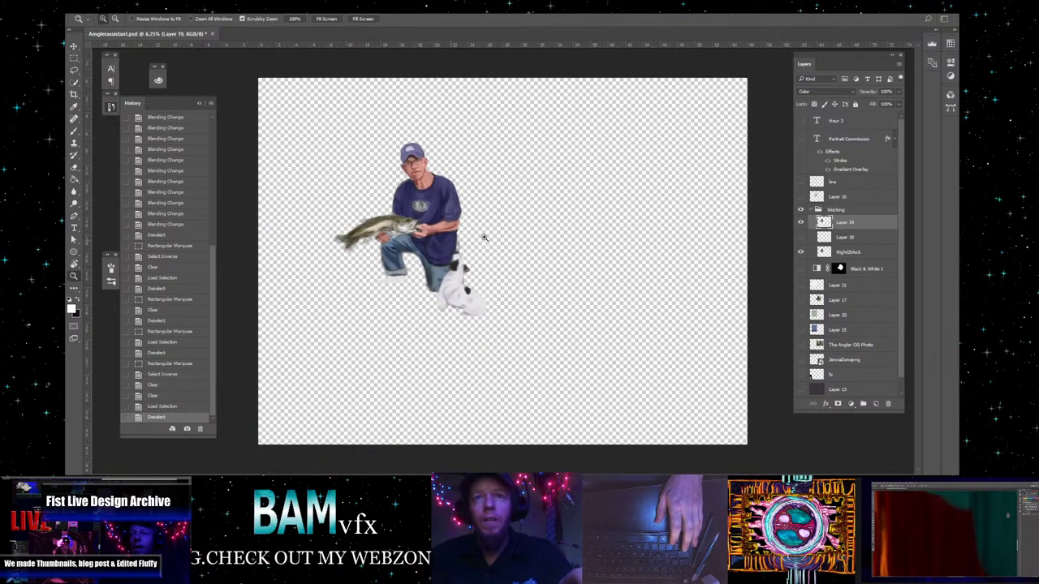
# - Make every hidden layer from Layer 17 down to the BG background visible again, and save the document
pyautogui.click(800, 329)
pyautogui.click(800, 314)
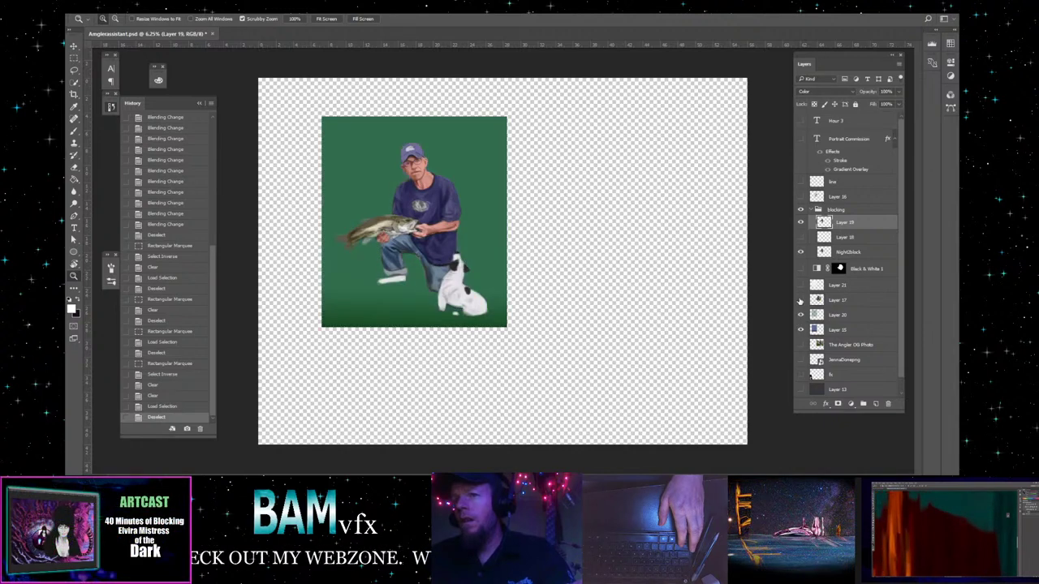
pyautogui.click(800, 300)
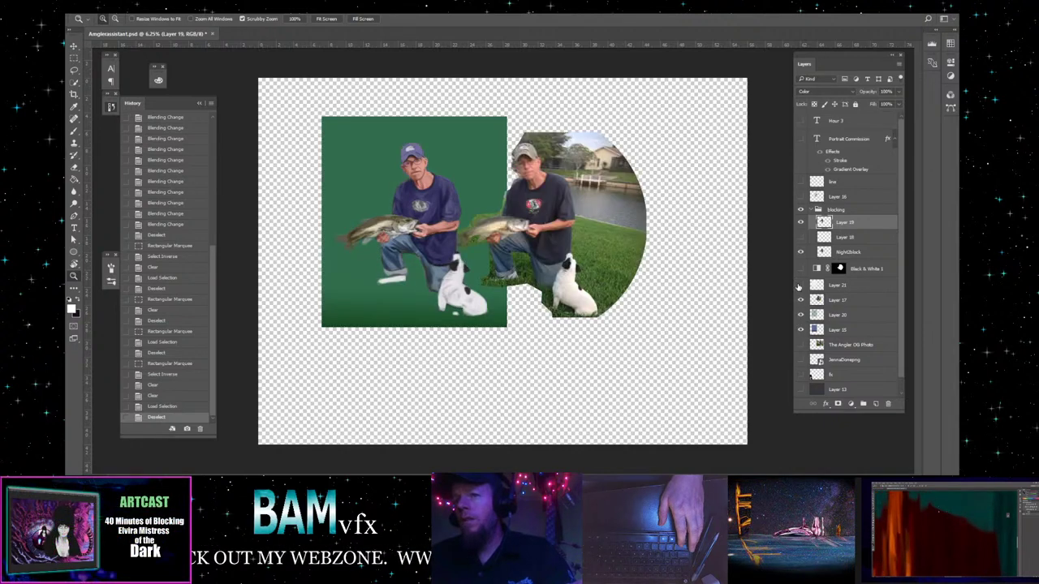
pyautogui.click(800, 345)
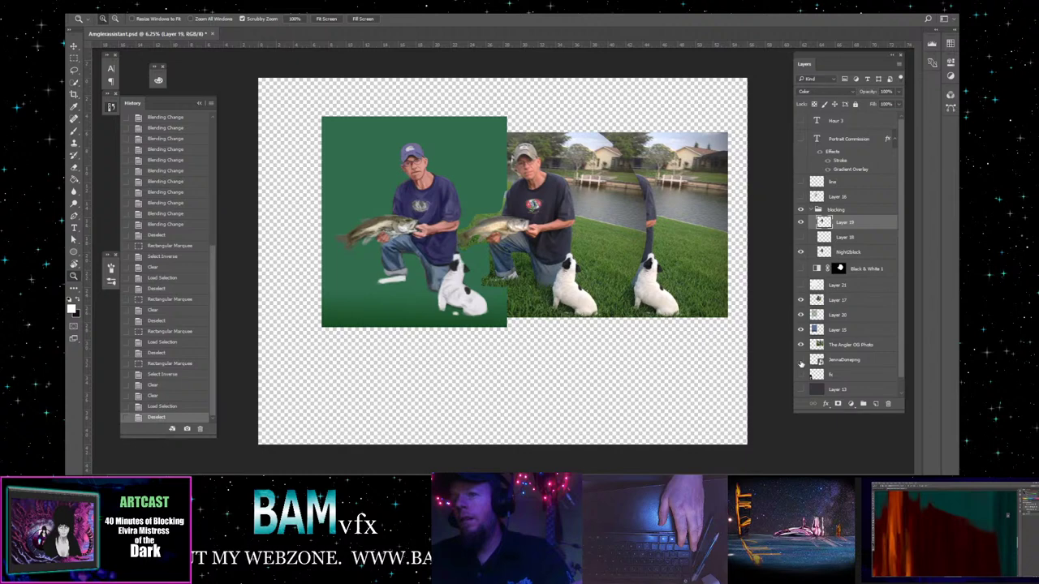
pyautogui.click(800, 360)
pyautogui.click(800, 375)
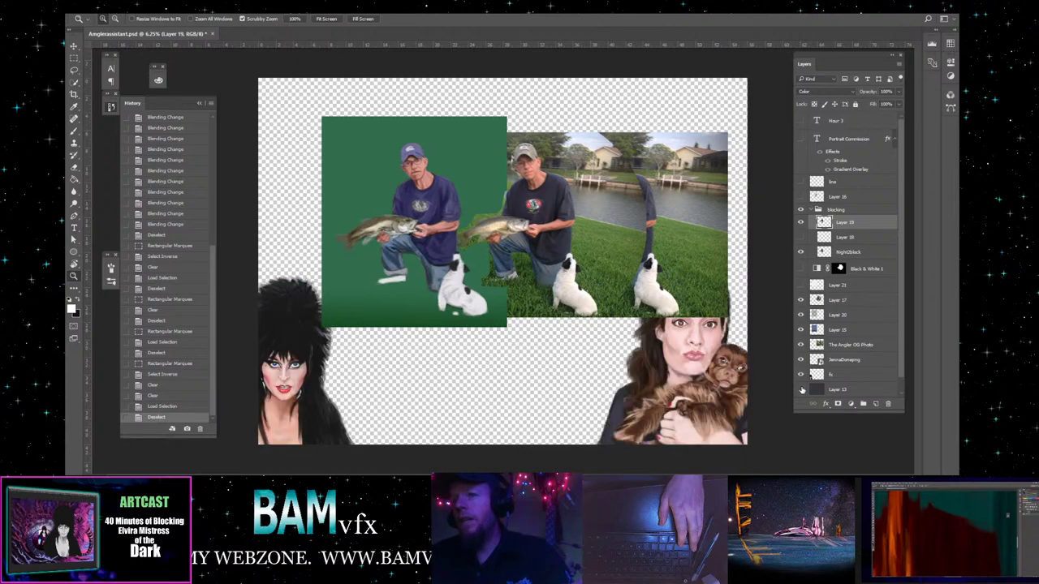
pyautogui.click(800, 390)
pyautogui.click(801, 390)
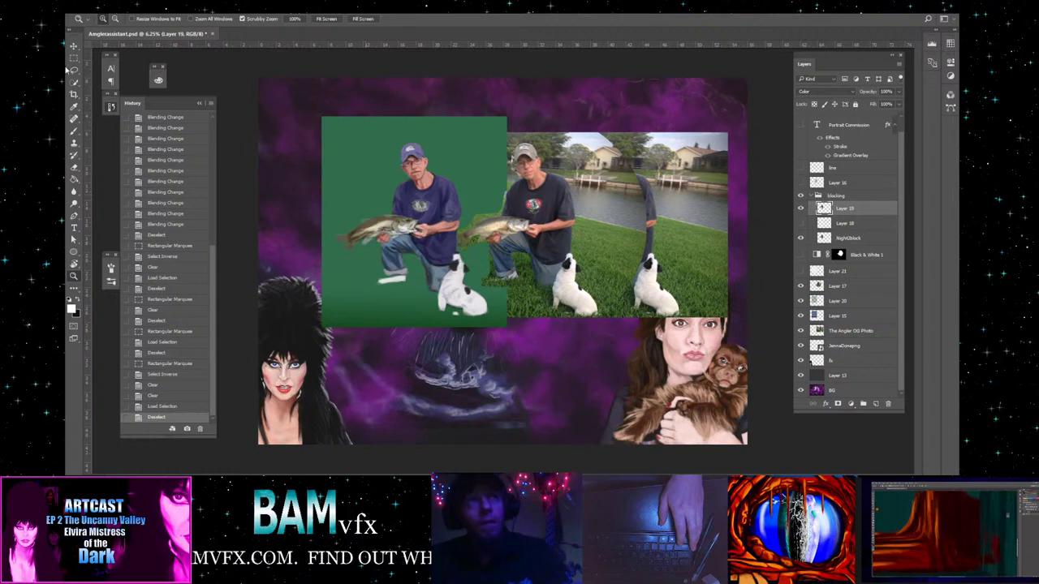
pyautogui.hotkey('alt', 'f')
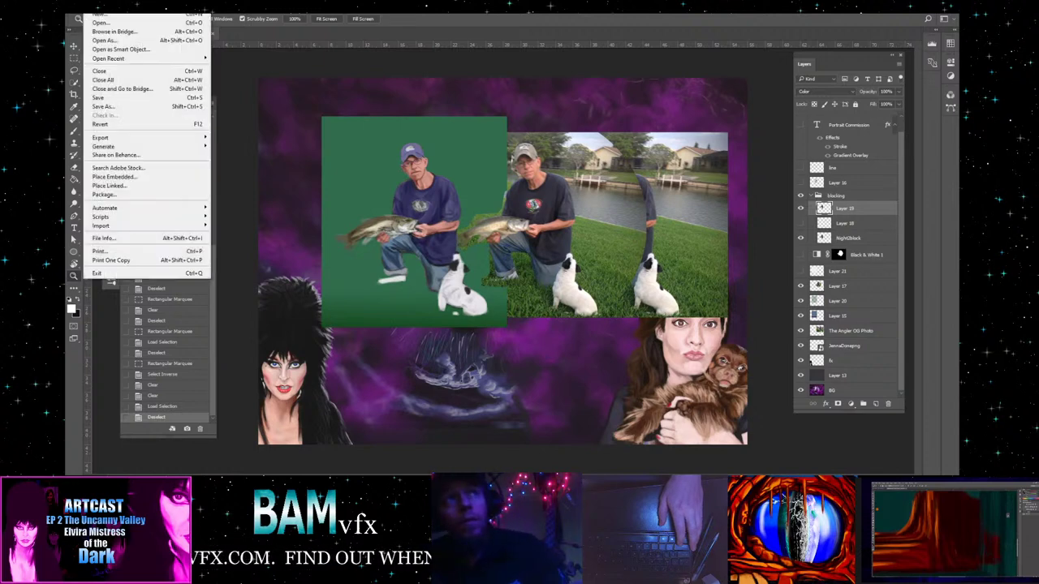
pyautogui.click(119, 98)
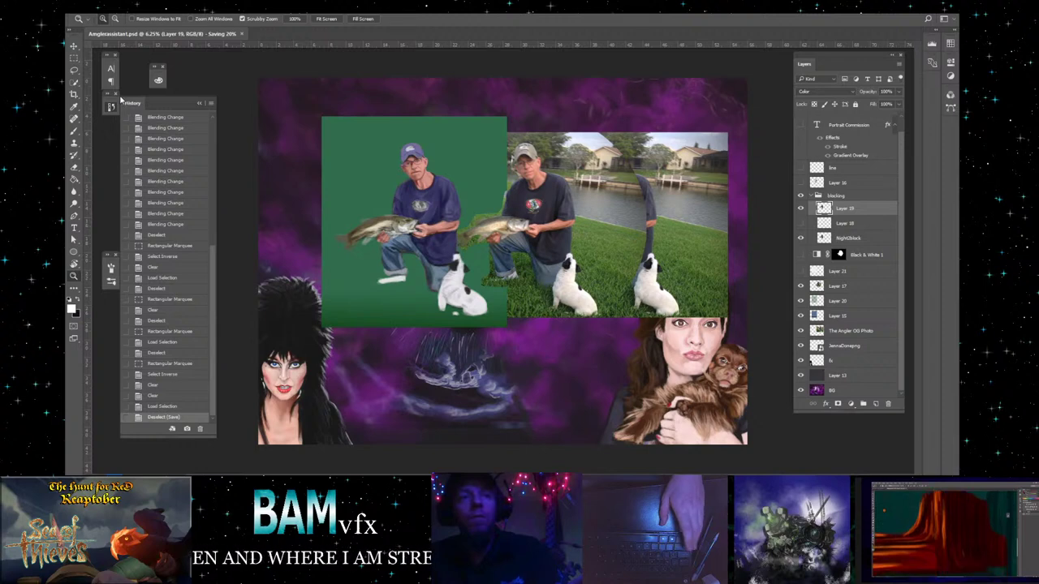
# - Open the recent files BAMvfx Live Thumbnails.psd, ArtCastThumbs.psd and BAM Promo Portraits.psd
pyautogui.hotkey('alt', 'f')
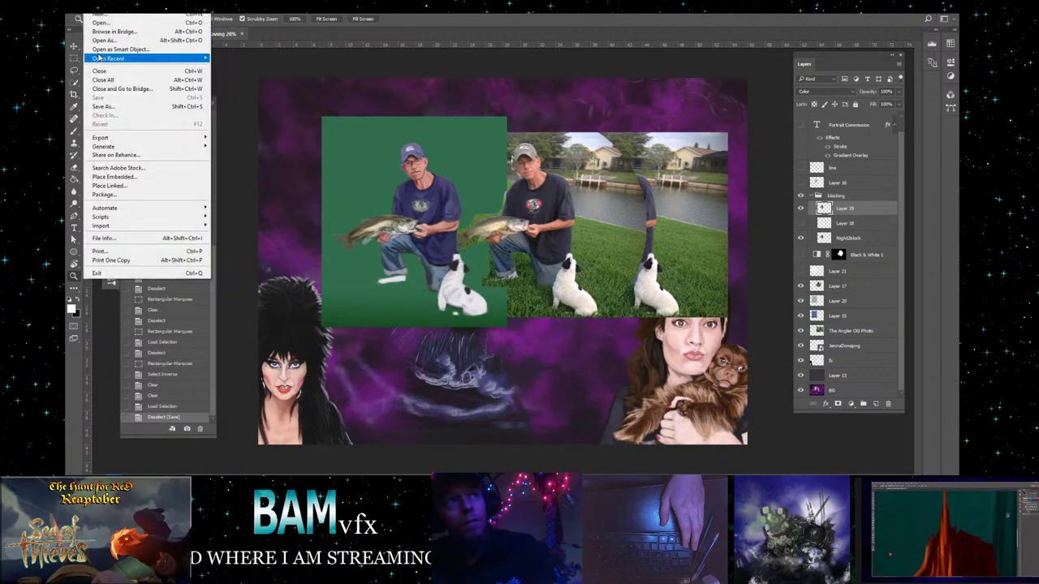
pyautogui.moveTo(98, 57)
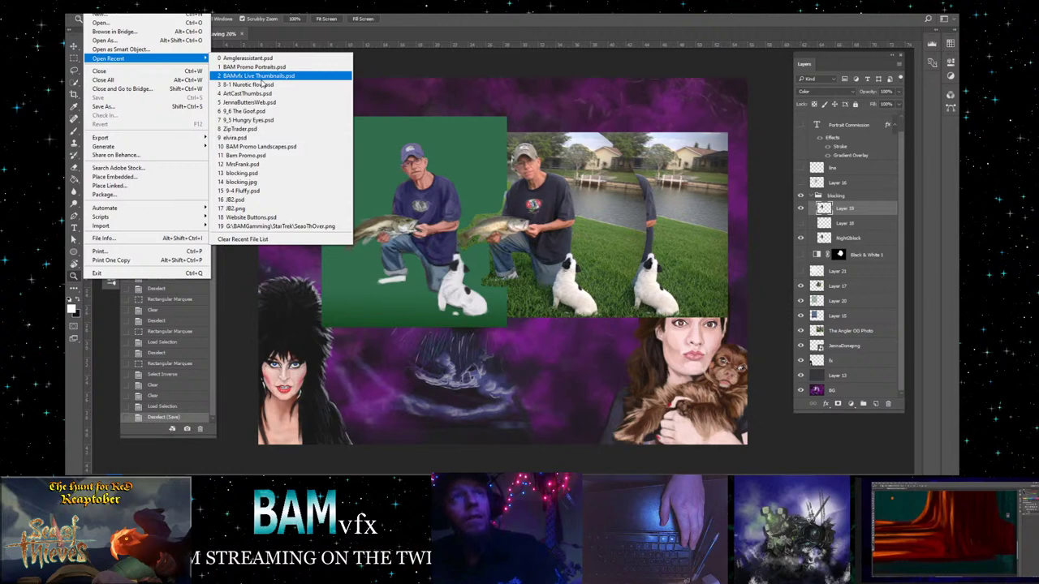
pyautogui.press('Escape')
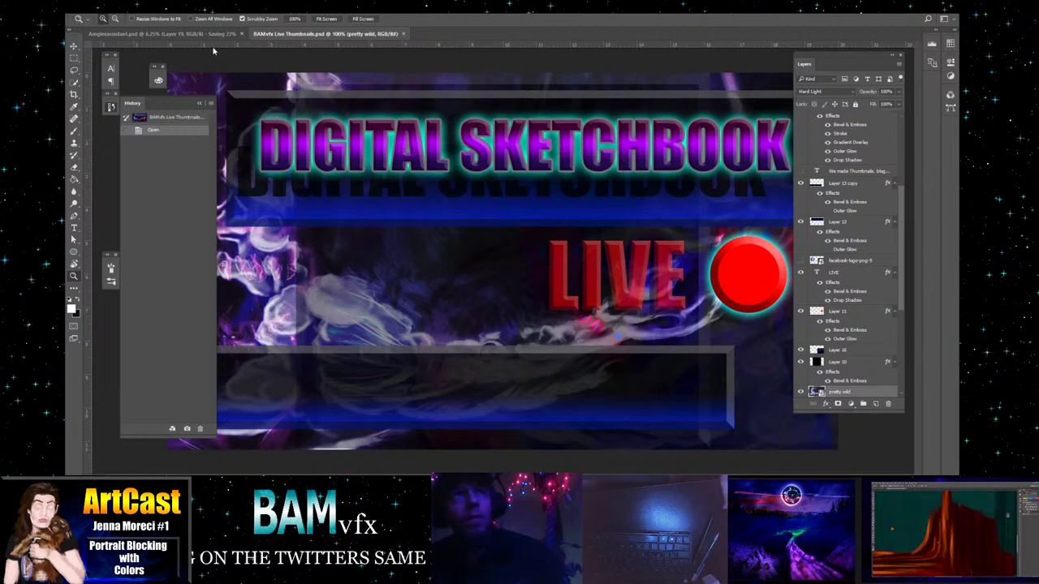
pyautogui.hotkey('alt', 'f')
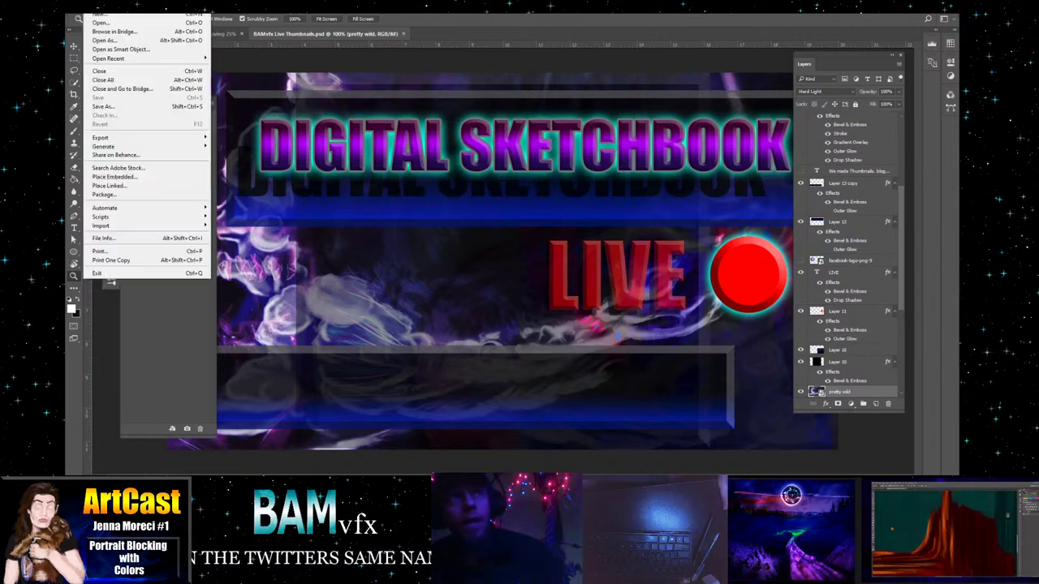
pyautogui.moveTo(113, 60)
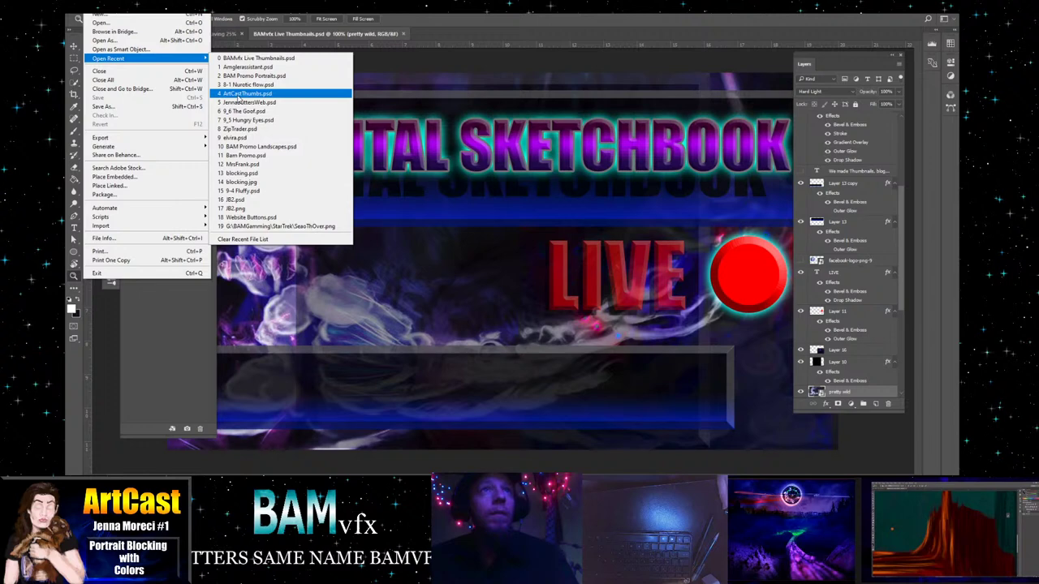
pyautogui.click(241, 94)
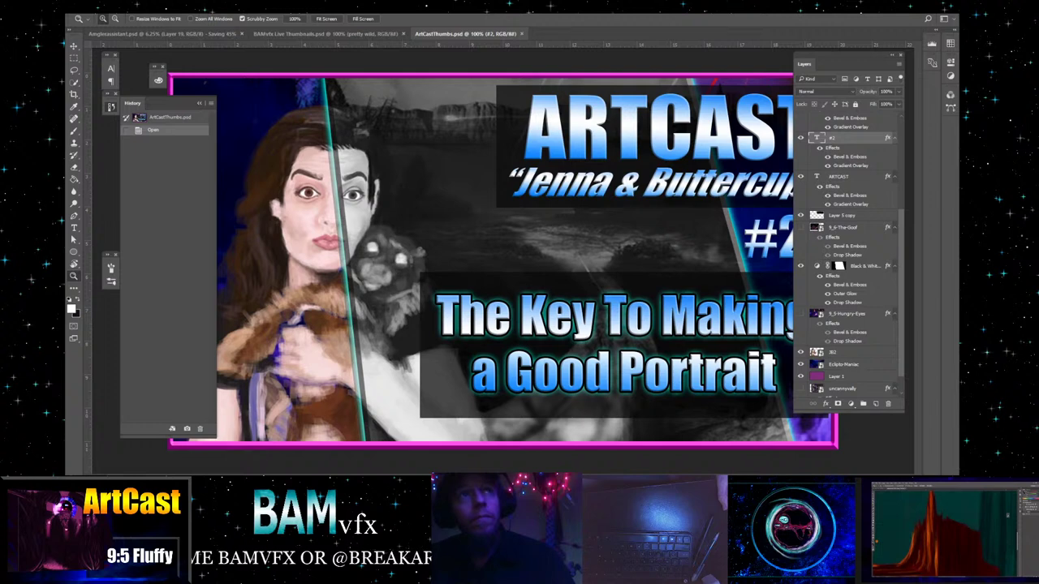
pyautogui.click(94, 13)
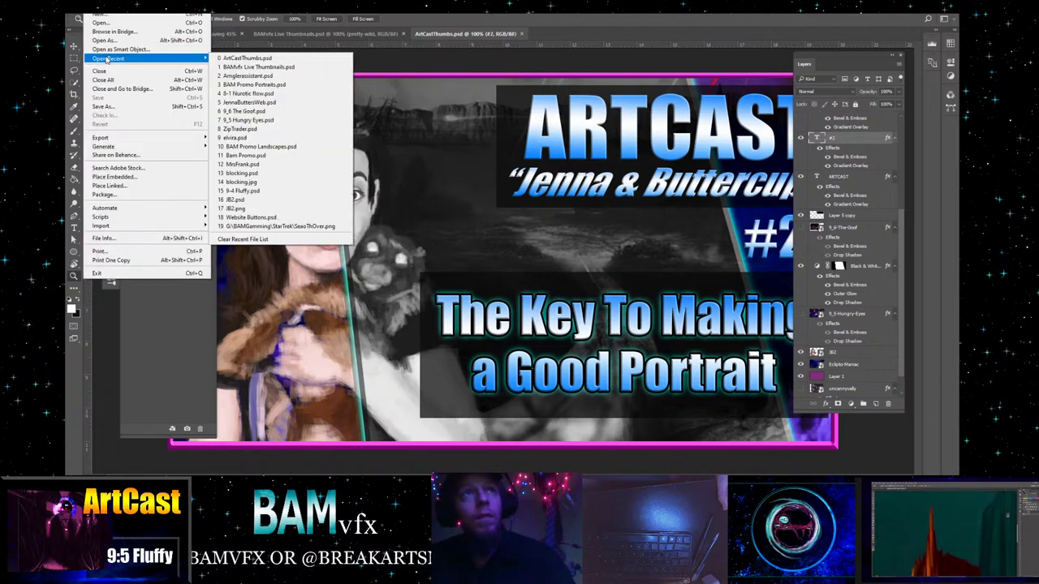
pyautogui.click(236, 85)
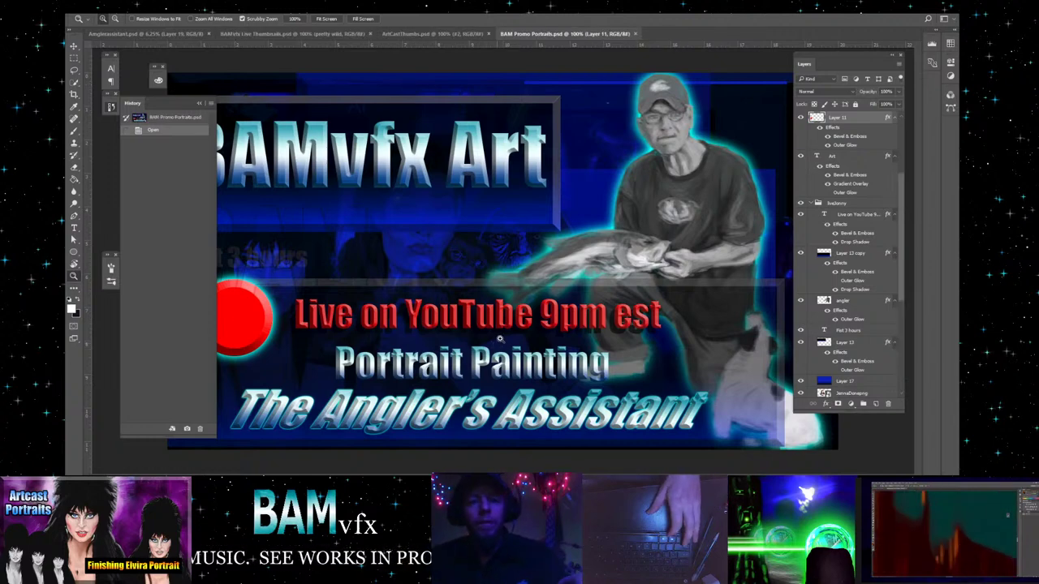
# - Switch to File Explorer and place the ag2 image from the TheAnglersAssistant folder into the BAM Promo Portraits document
pyautogui.hotkey('ctrl', '-')
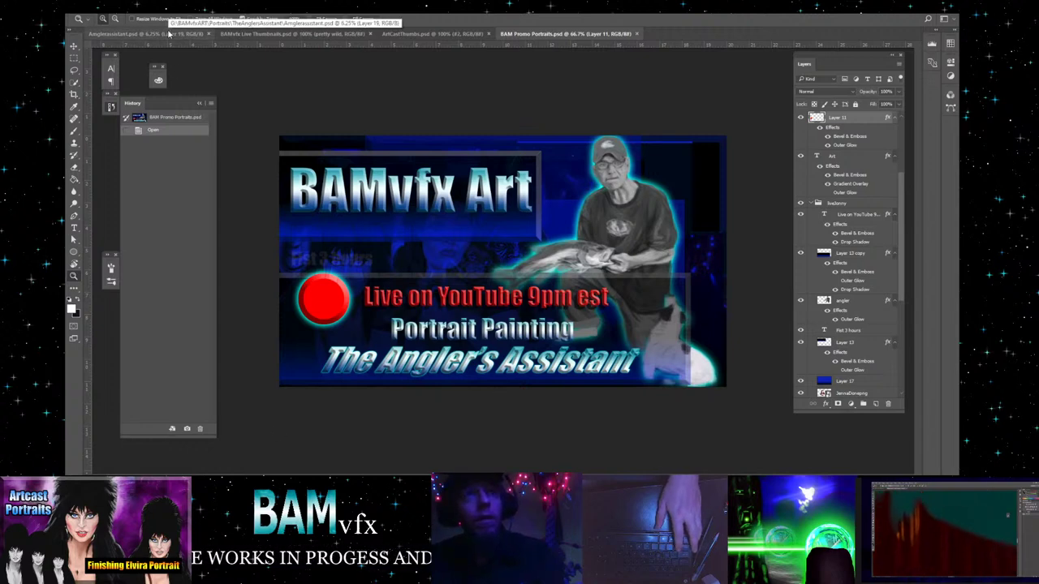
pyautogui.hotkey('alt', 'Tab')
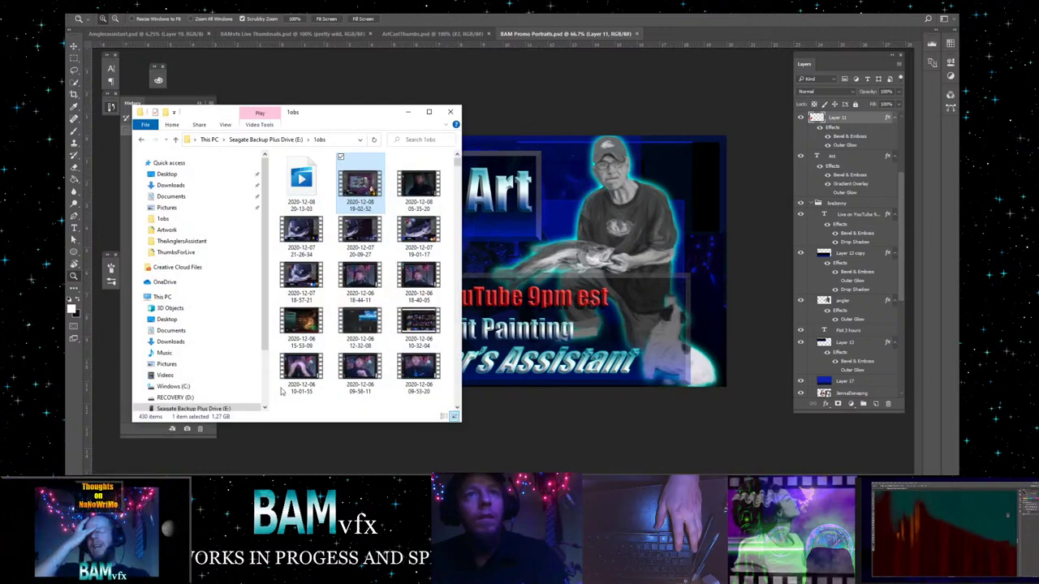
pyautogui.click(182, 235)
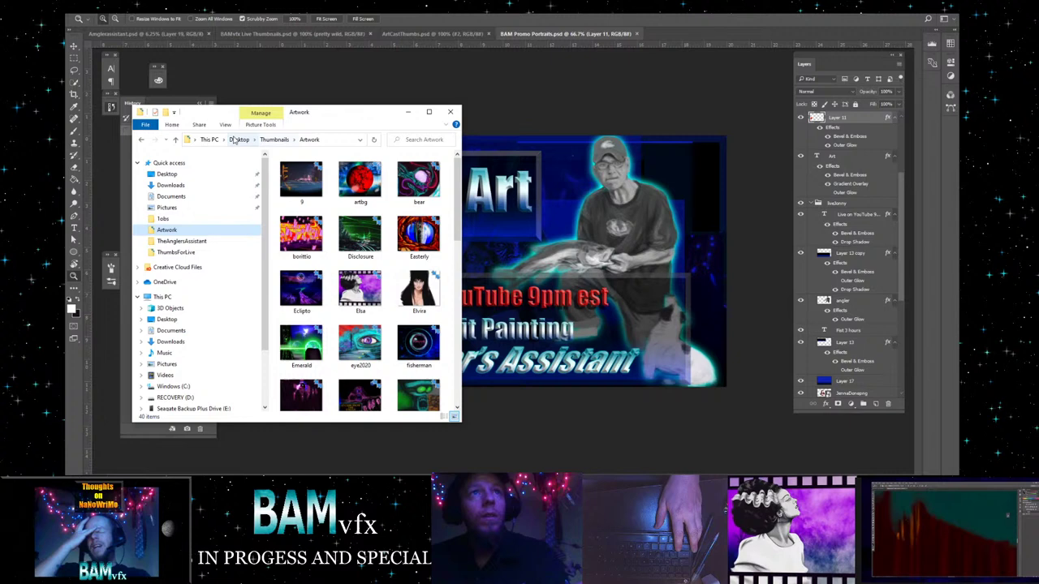
pyautogui.click(182, 241)
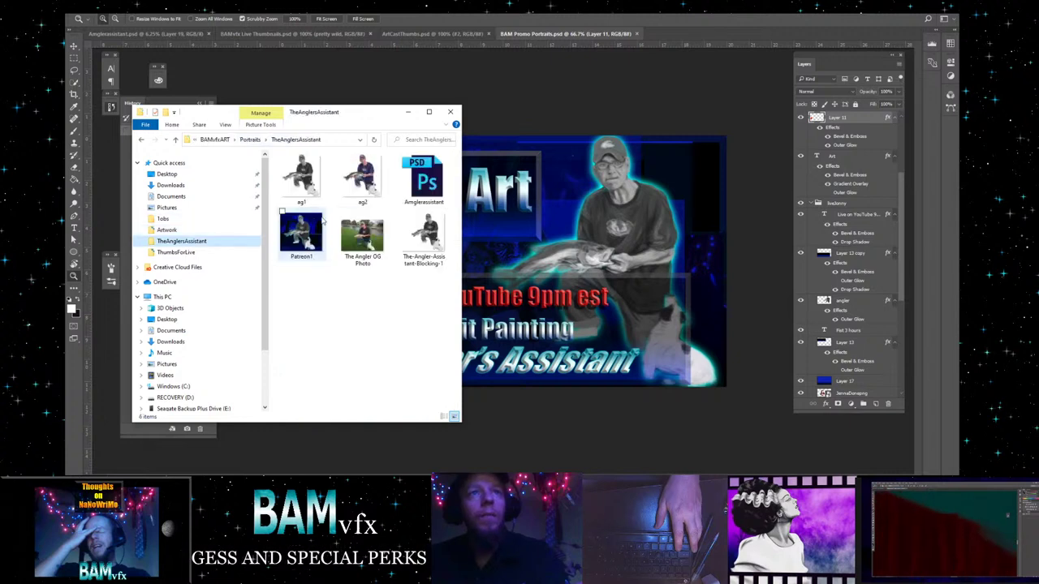
pyautogui.click(556, 283)
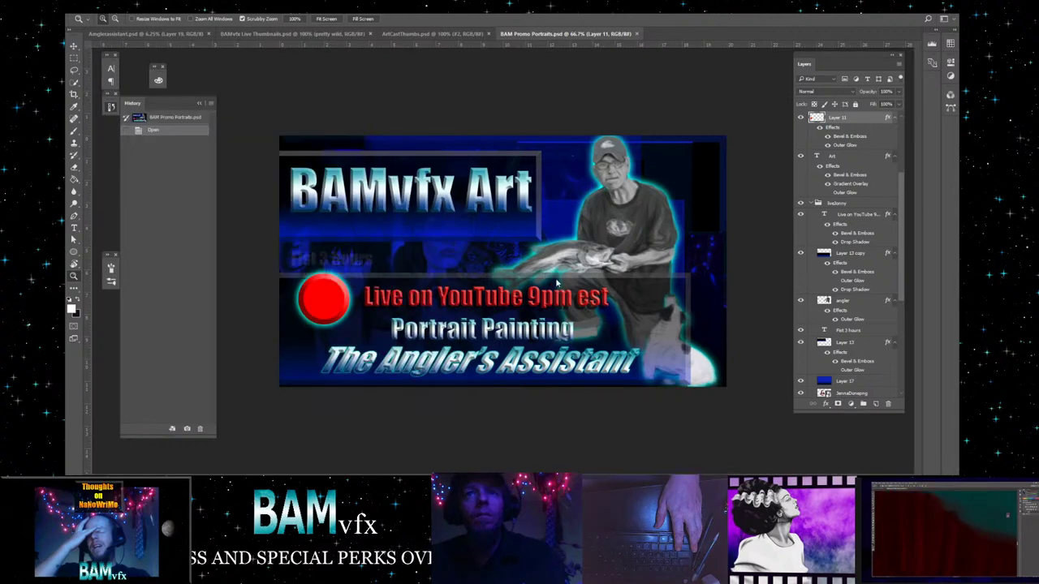
pyautogui.moveTo(554, 280); pyautogui.dragTo(640, 323)
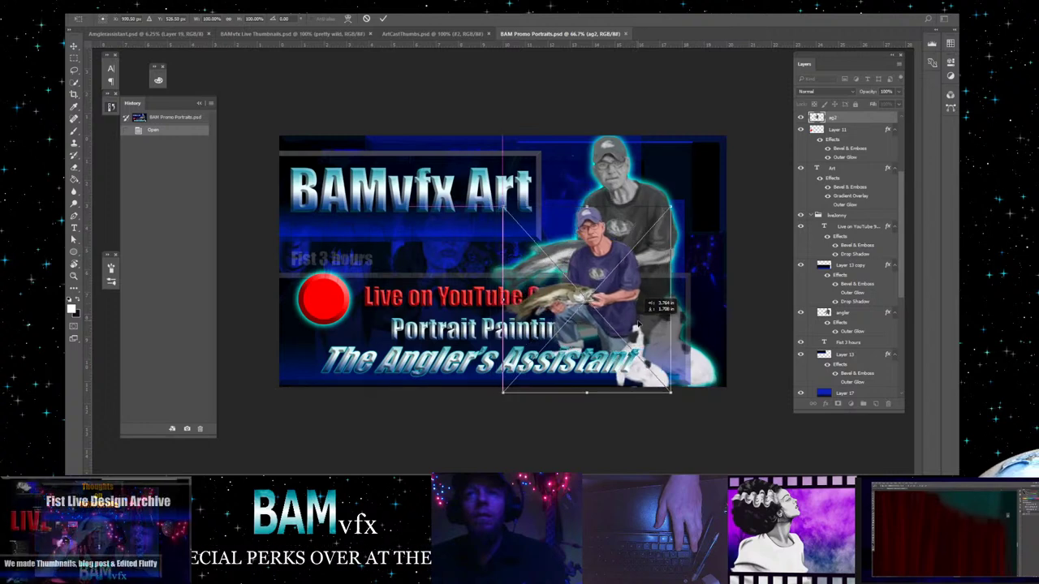
# - Scale the placed ag2 portrait to about 144 percent and position it over the large grey fisherman
pyautogui.moveTo(671, 208); pyautogui.dragTo(741, 129)
pyautogui.moveTo(700, 204); pyautogui.dragTo(683, 210)
pyautogui.moveTo(724, 134); pyautogui.dragTo(727, 131)
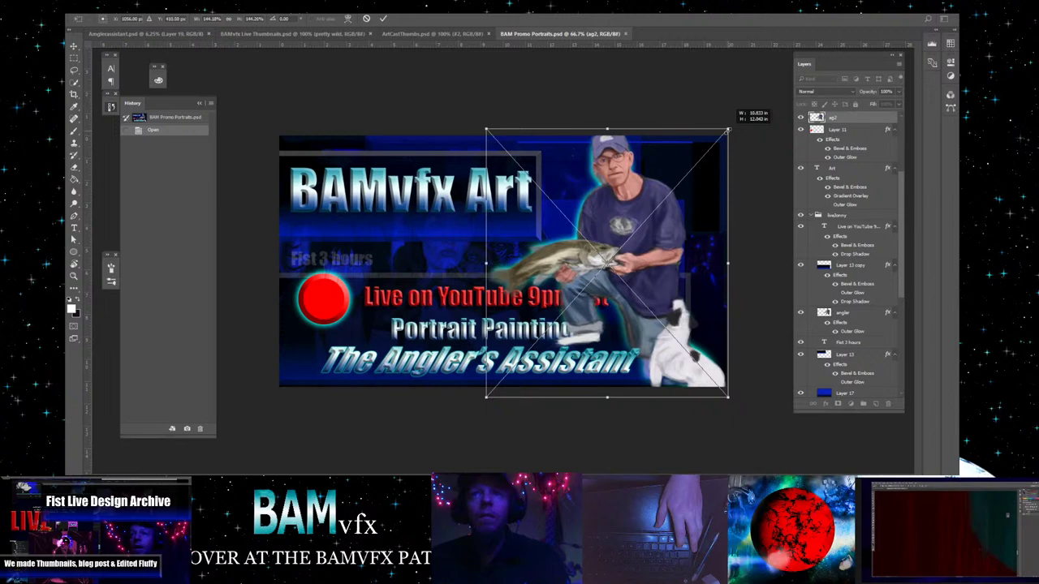
pyautogui.moveTo(612, 228); pyautogui.dragTo(612, 232)
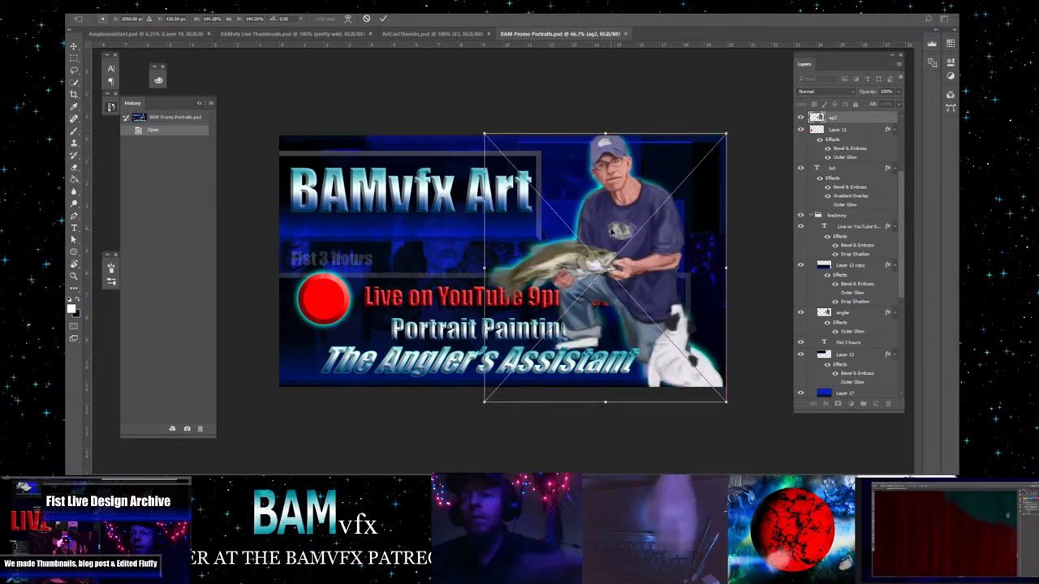
pyautogui.press('Return')
# - Scale the grey angler layer to about 69 percent and move it beside the coloured fisherman, below the headline
pyautogui.click(854, 316)
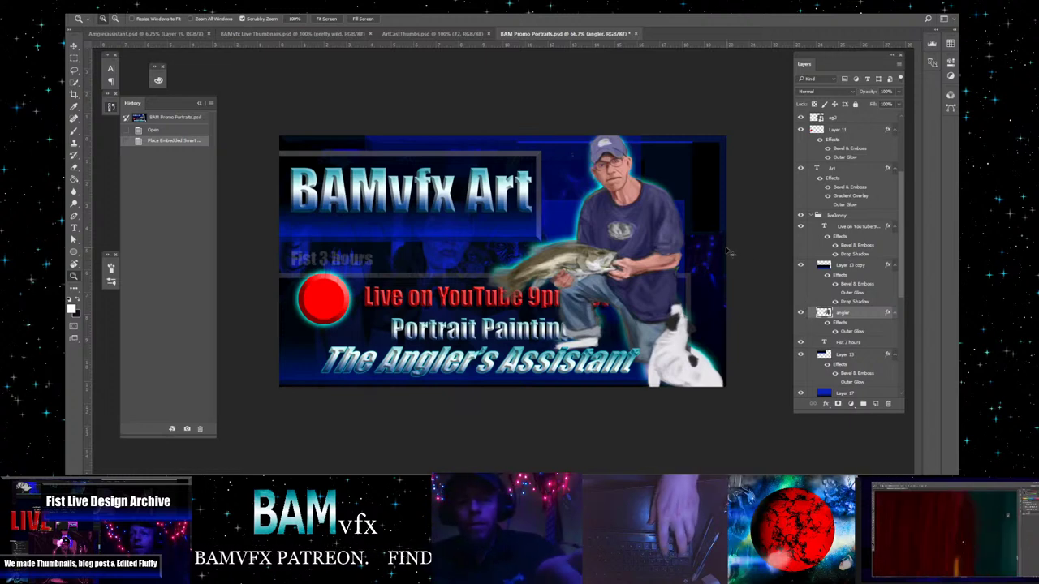
pyautogui.hotkey('ctrl', 't')
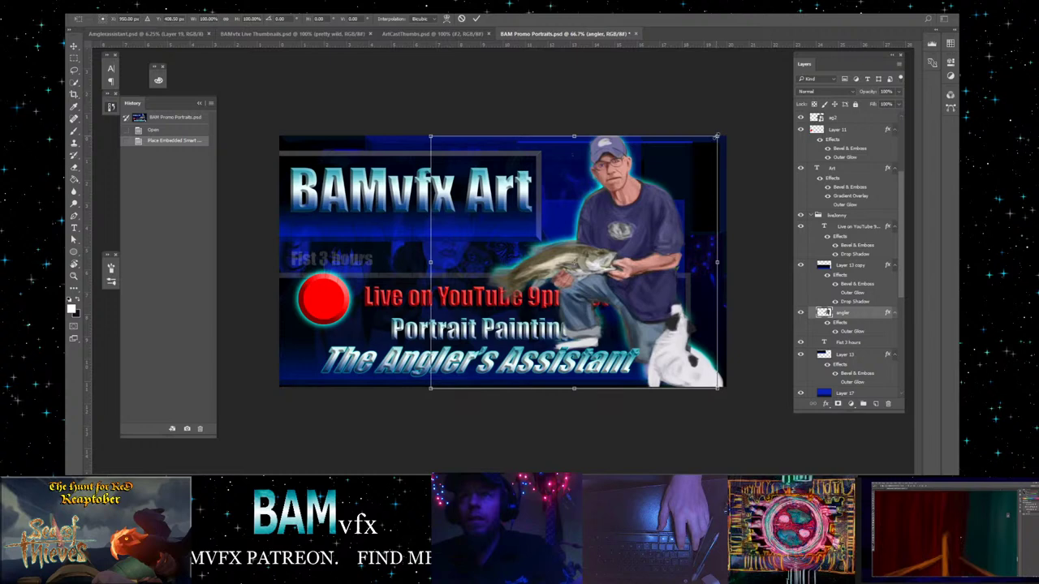
pyautogui.moveTo(717, 137); pyautogui.dragTo(607, 203)
pyautogui.moveTo(573, 323); pyautogui.dragTo(477, 295)
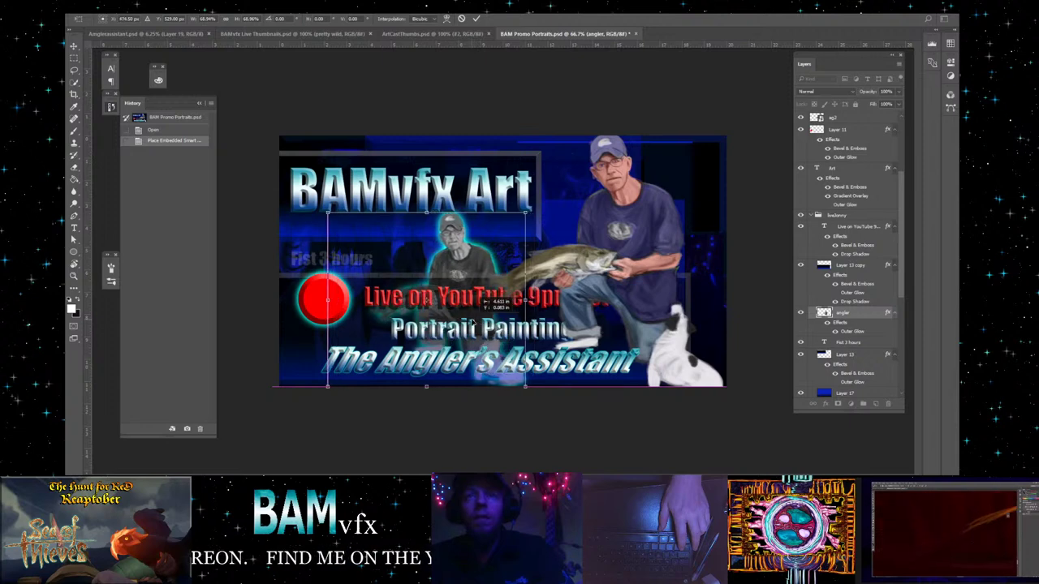
pyautogui.press('Return')
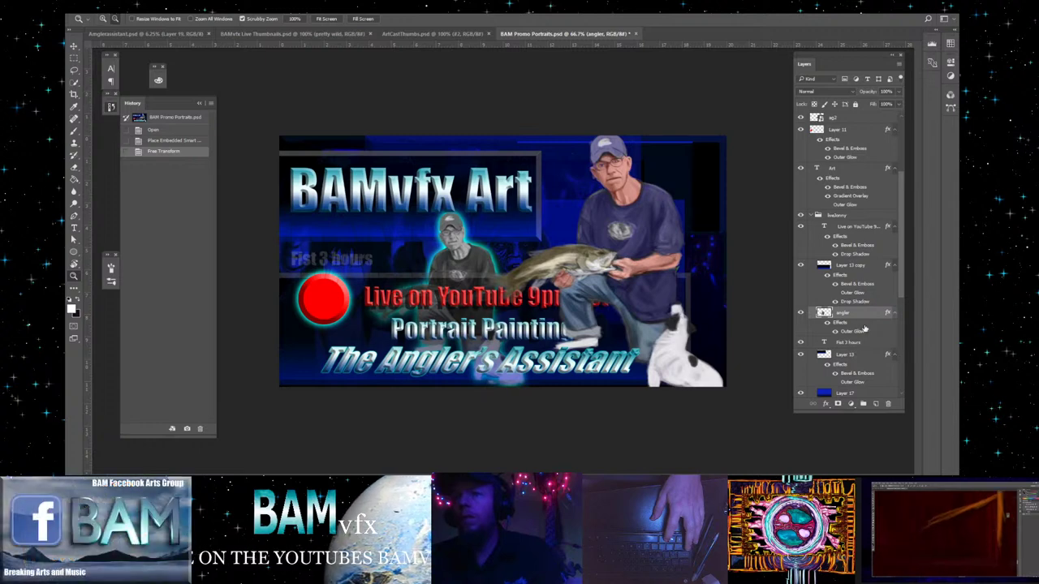
# - Copy the angler layer's Outer Glow effect to ag2, and turn off the effects on the angler layer
pyautogui.moveTo(860, 178); pyautogui.dragTo(859, 120)
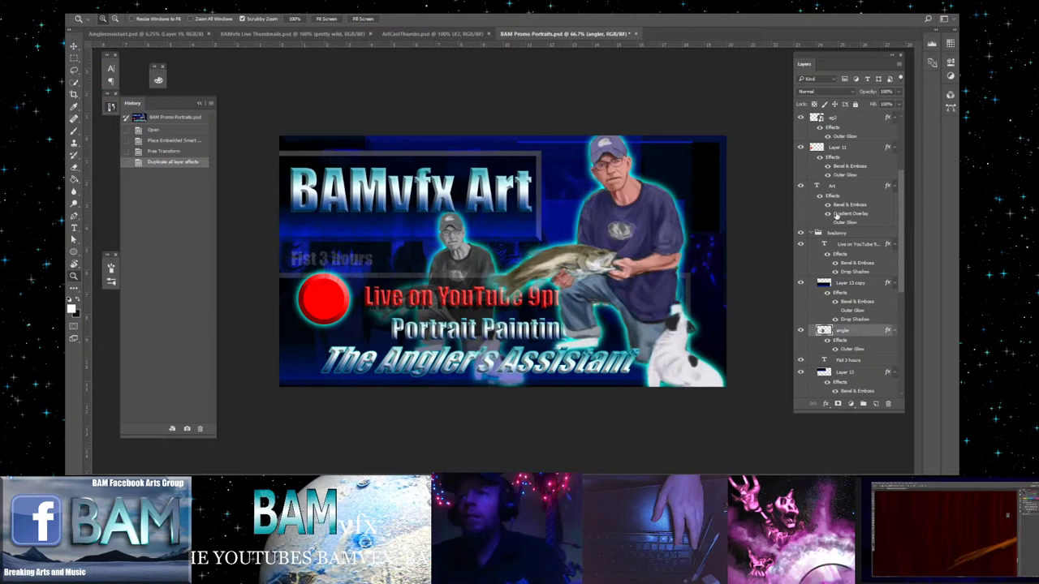
pyautogui.click(827, 341)
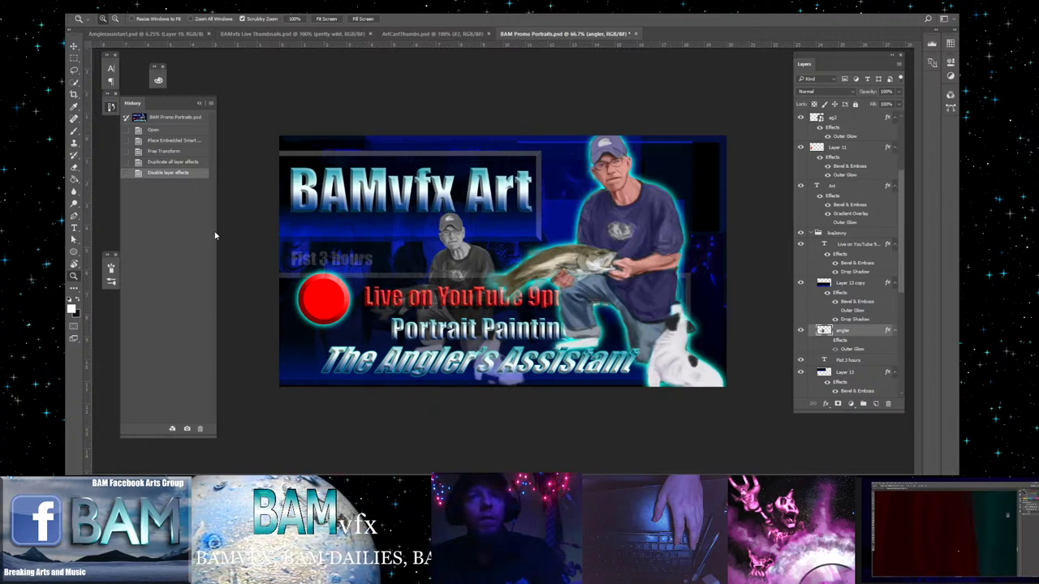
# - Replace the BAMvfx Art headline text with "ArtCast"
pyautogui.click(74, 228)
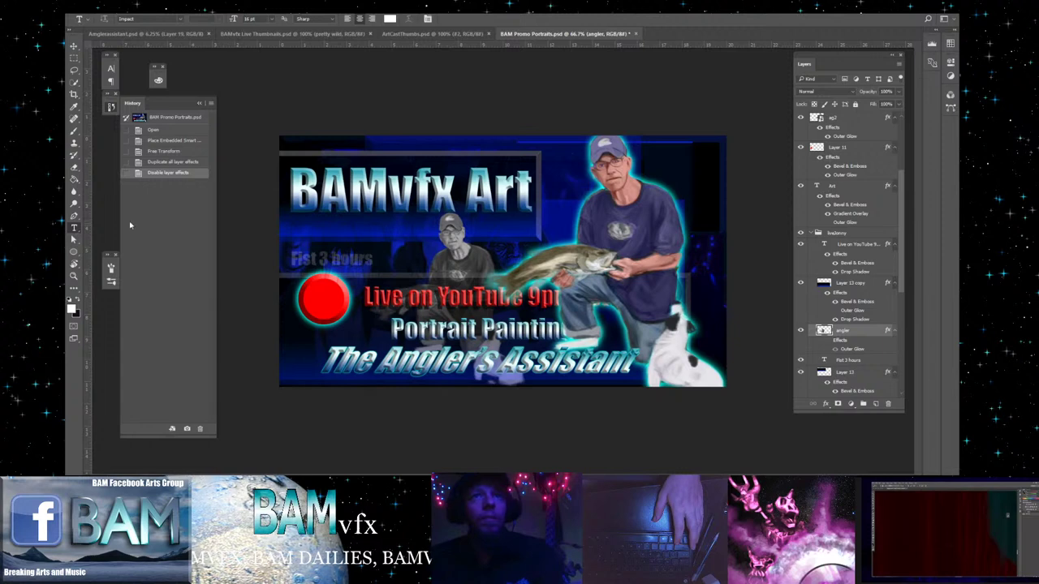
pyautogui.click(844, 118)
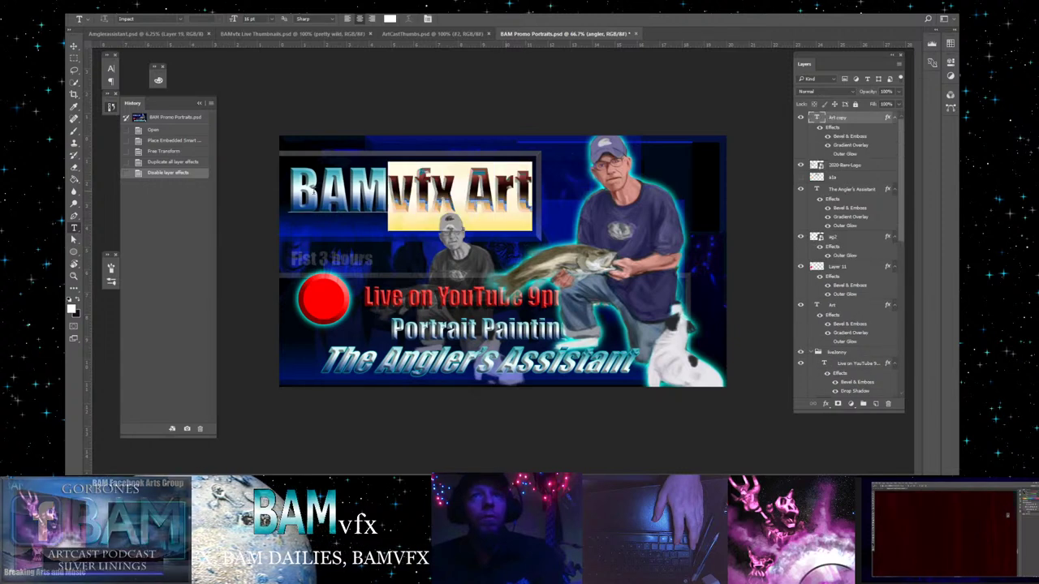
pyautogui.moveTo(388, 195); pyautogui.dragTo(239, 192)
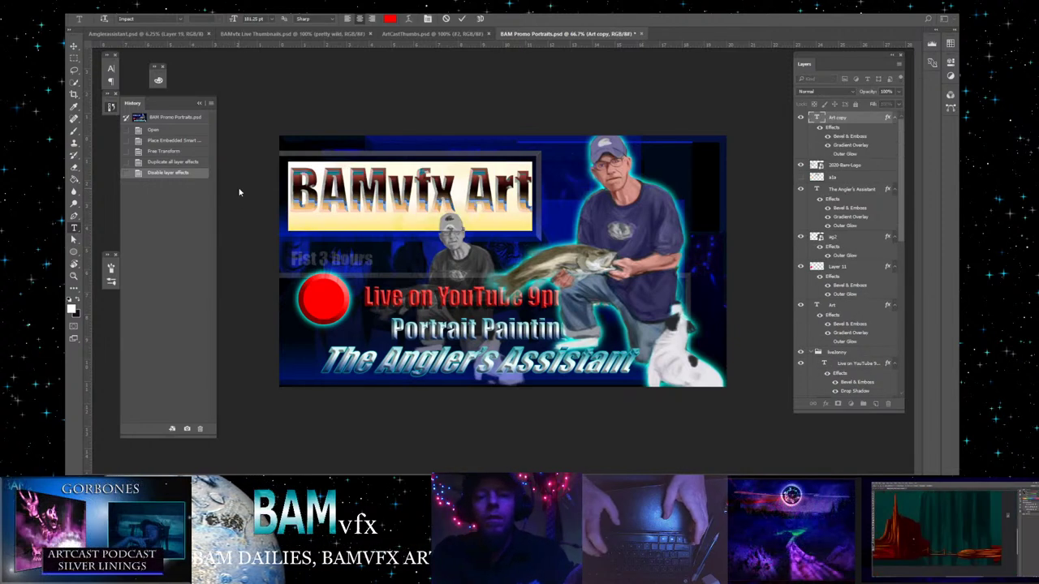
pyautogui.write('A')
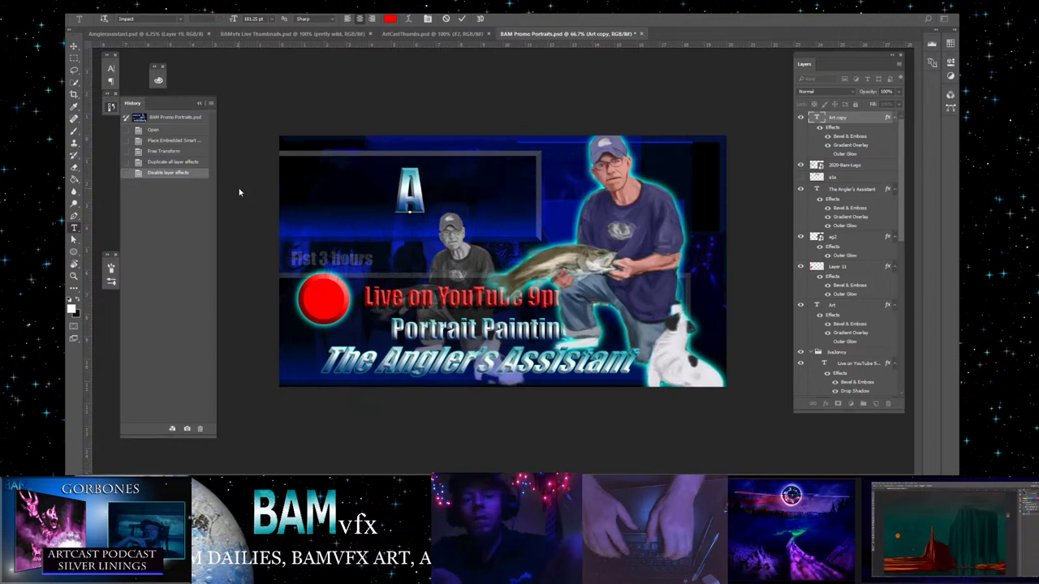
pyautogui.write('rtcas')
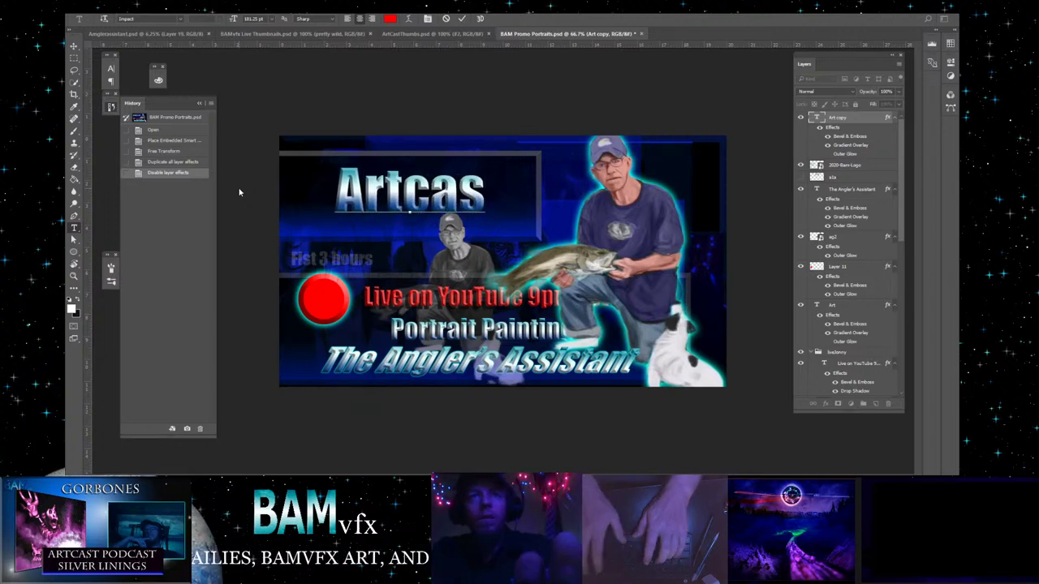
pyautogui.press('BackSpace')
pyautogui.press('BackSpace')
pyautogui.press('BackSpace')
pyautogui.write('Cas')
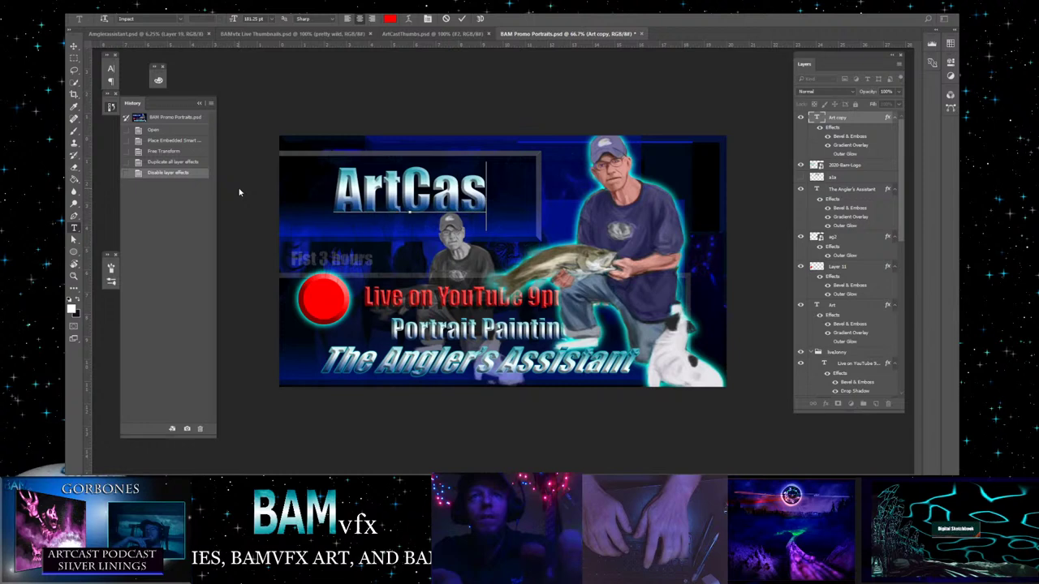
pyautogui.write('t')
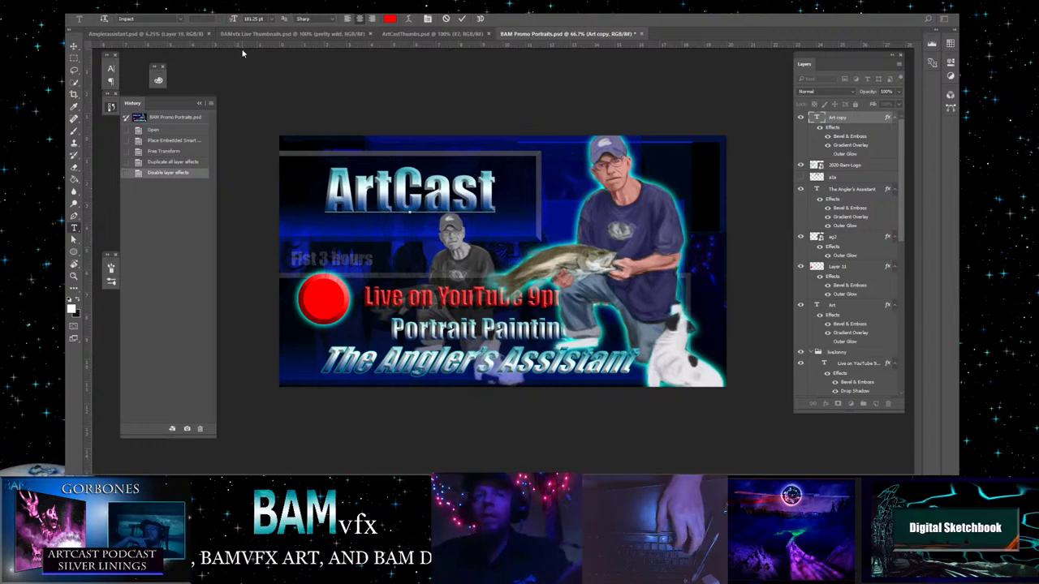
# - Hide the red circle on Layer 11 and the Live on YouTube text, and move the ag2 layer directly below the Art text layer
pyautogui.click(800, 266)
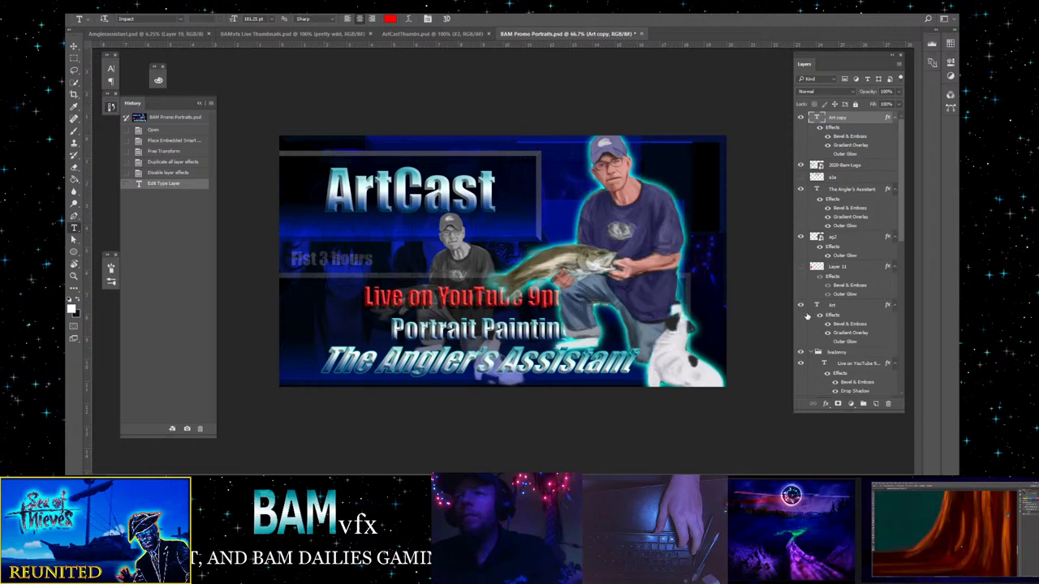
pyautogui.scroll(-3, 812, 350)
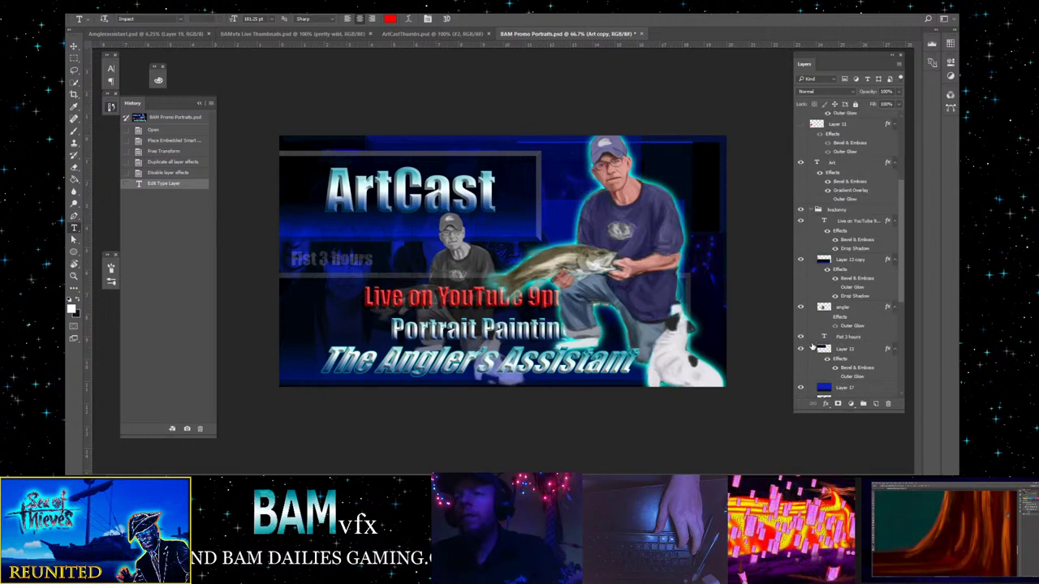
pyautogui.scroll(1, 813, 347)
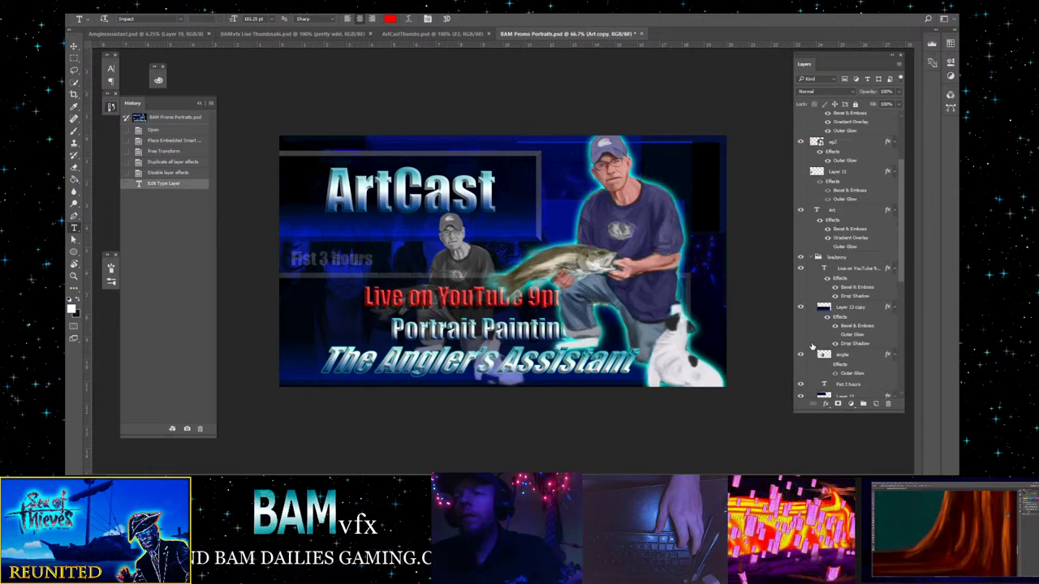
pyautogui.click(802, 268)
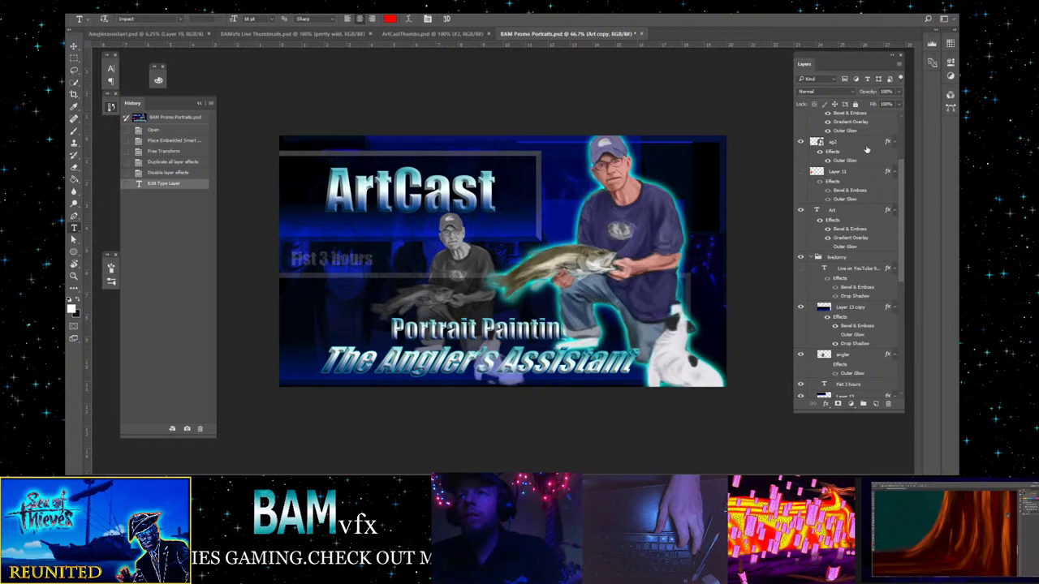
pyautogui.moveTo(866, 150); pyautogui.dragTo(857, 249)
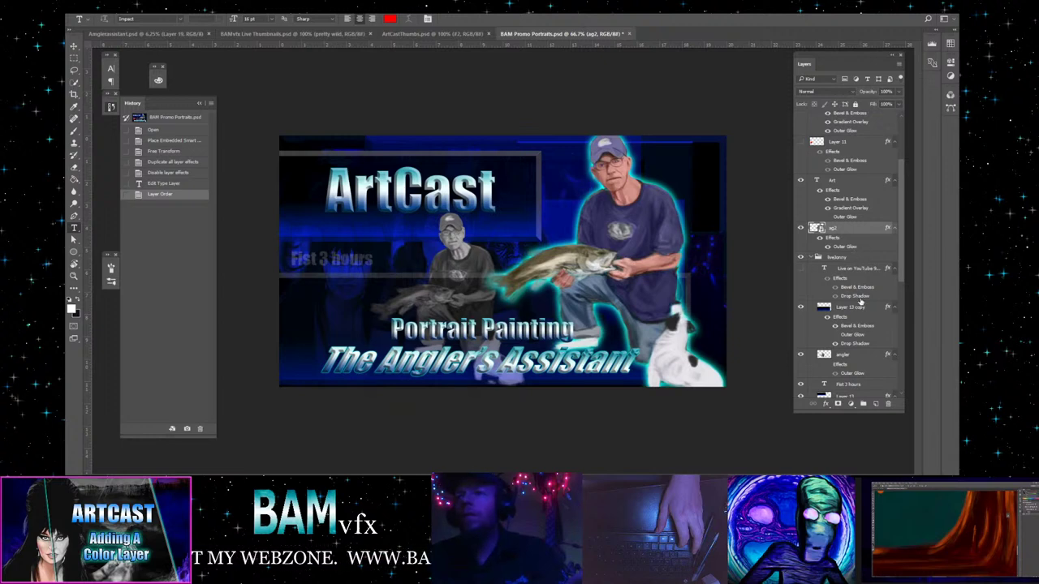
# - Change the faint "Fist 3 hours" text below the headline to "hour 6"
pyautogui.scroll(-4, 860, 302)
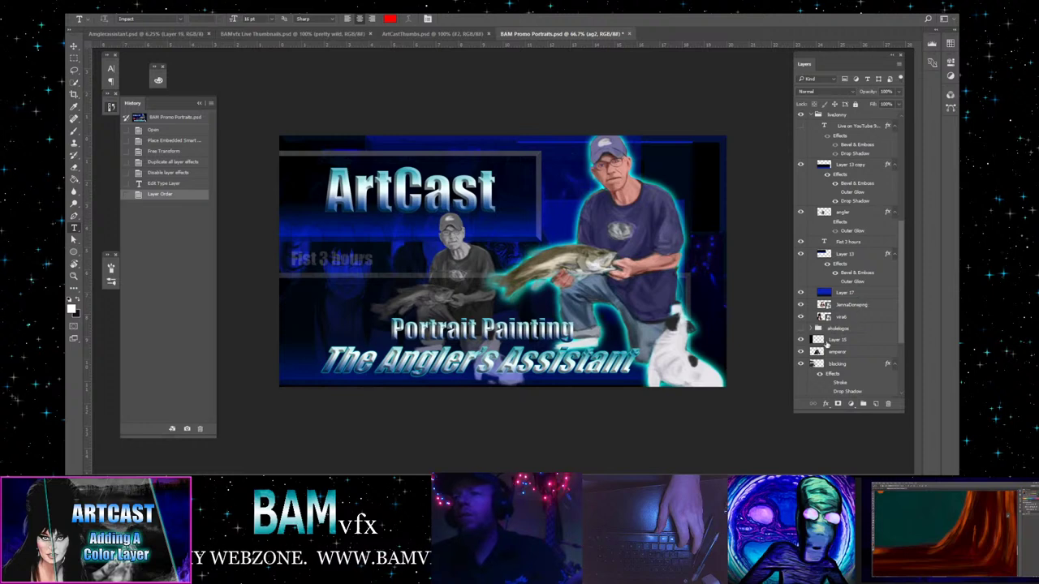
pyautogui.scroll(-1, 857, 333)
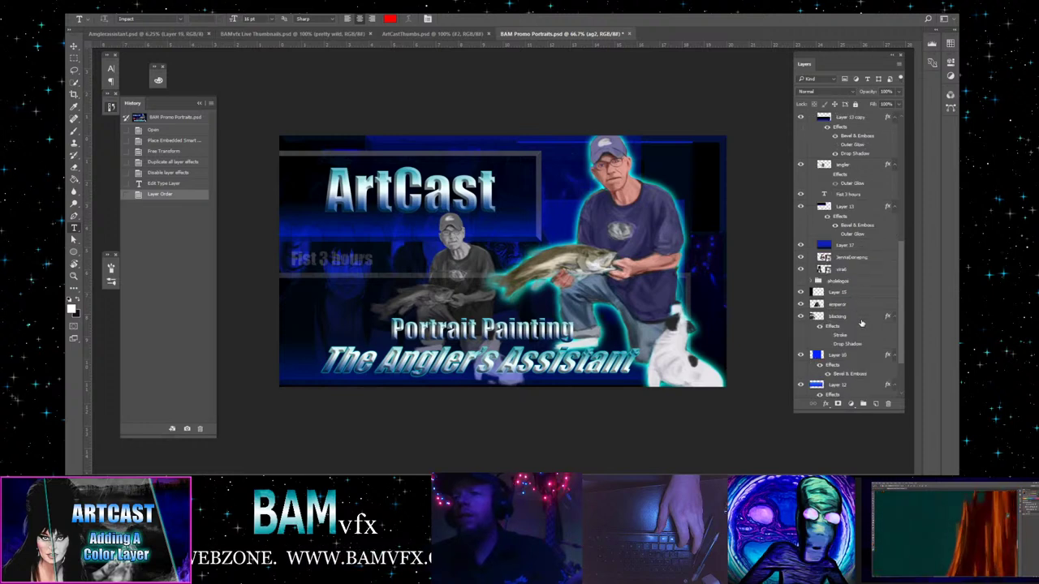
pyautogui.scroll(-1, 862, 323)
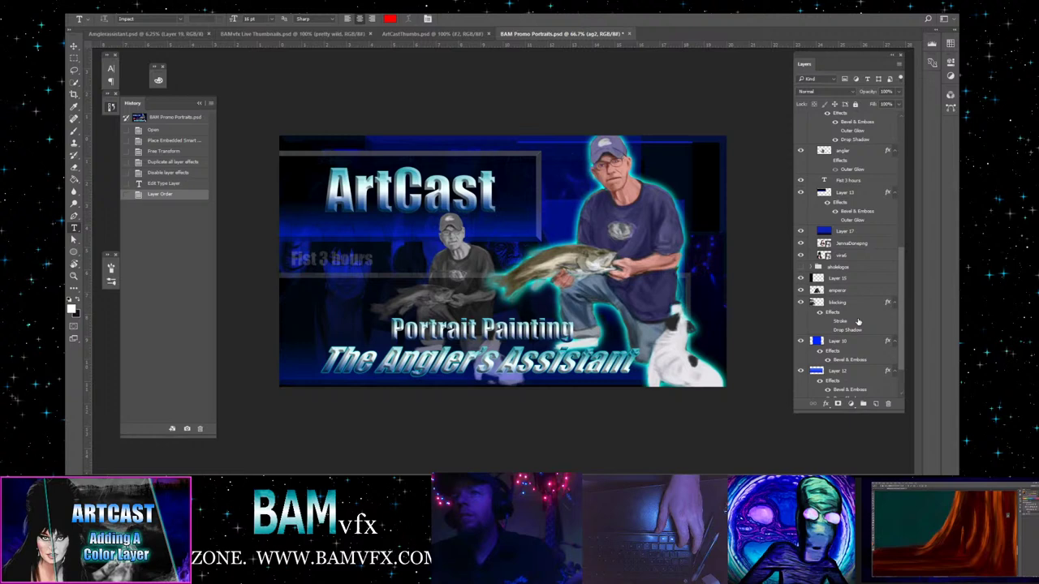
pyautogui.click(865, 182)
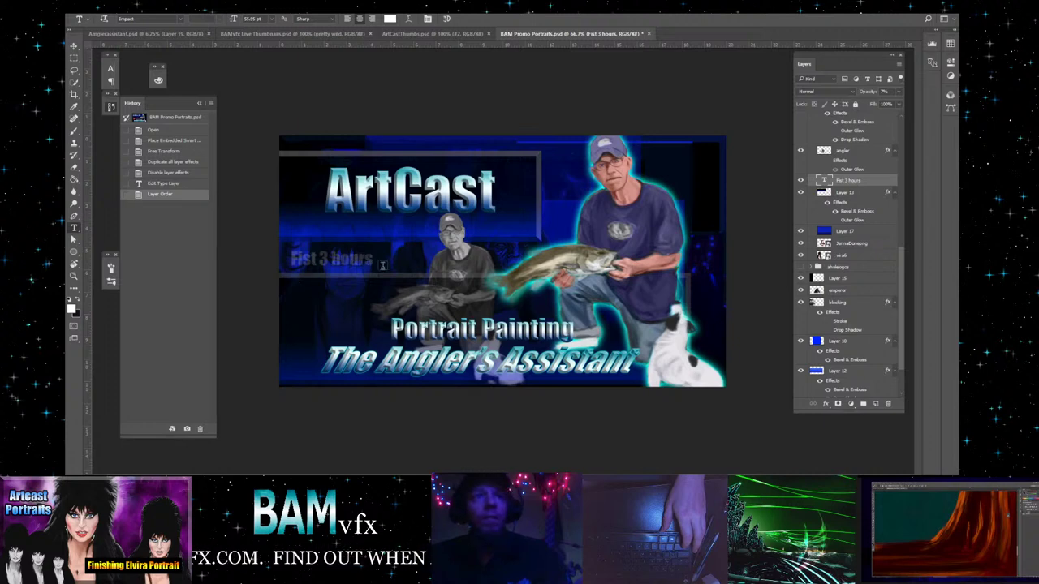
pyautogui.moveTo(373, 258); pyautogui.dragTo(262, 261)
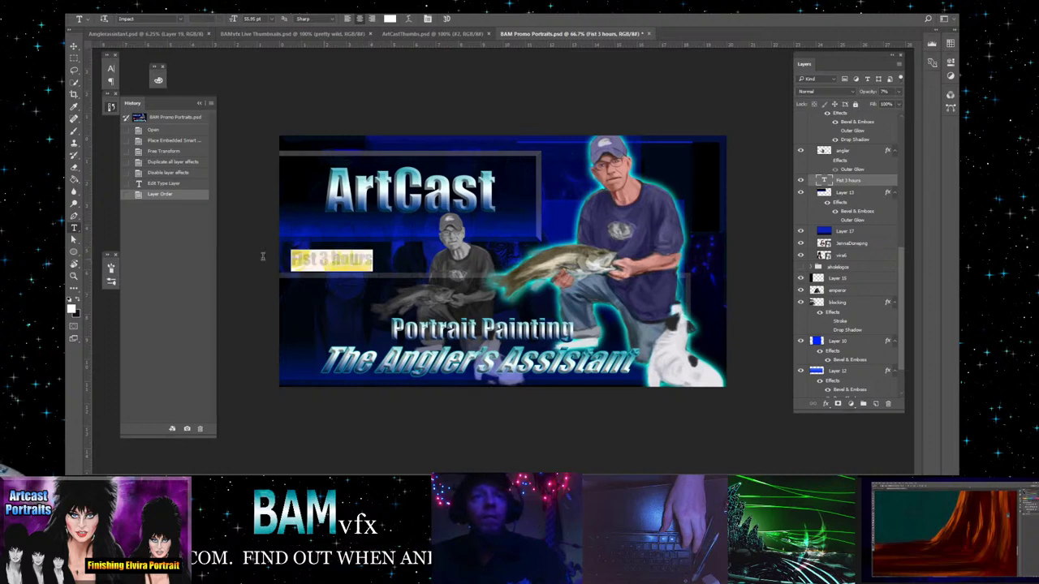
pyautogui.write('heitr')
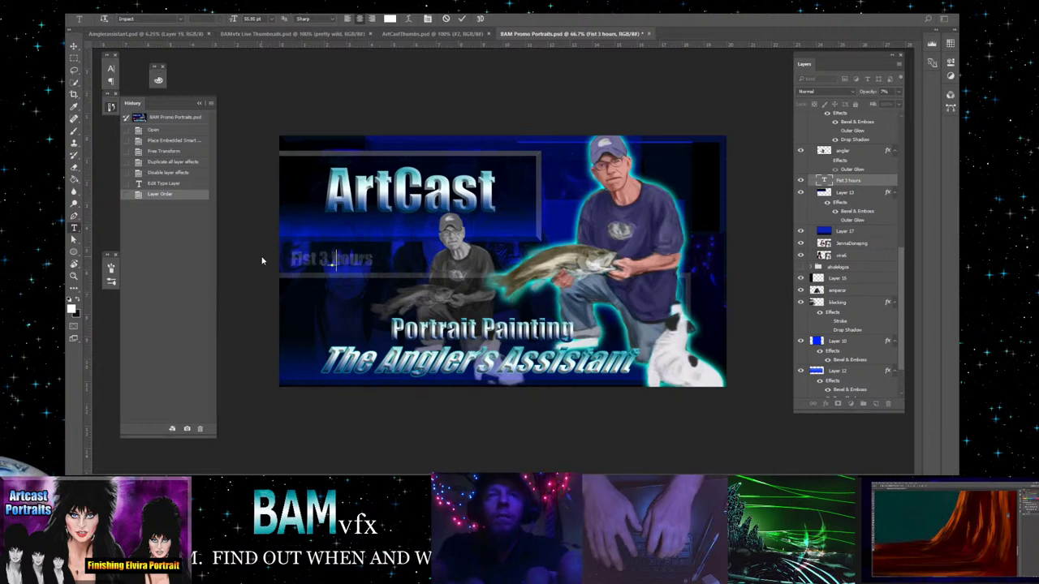
pyautogui.write(' d')
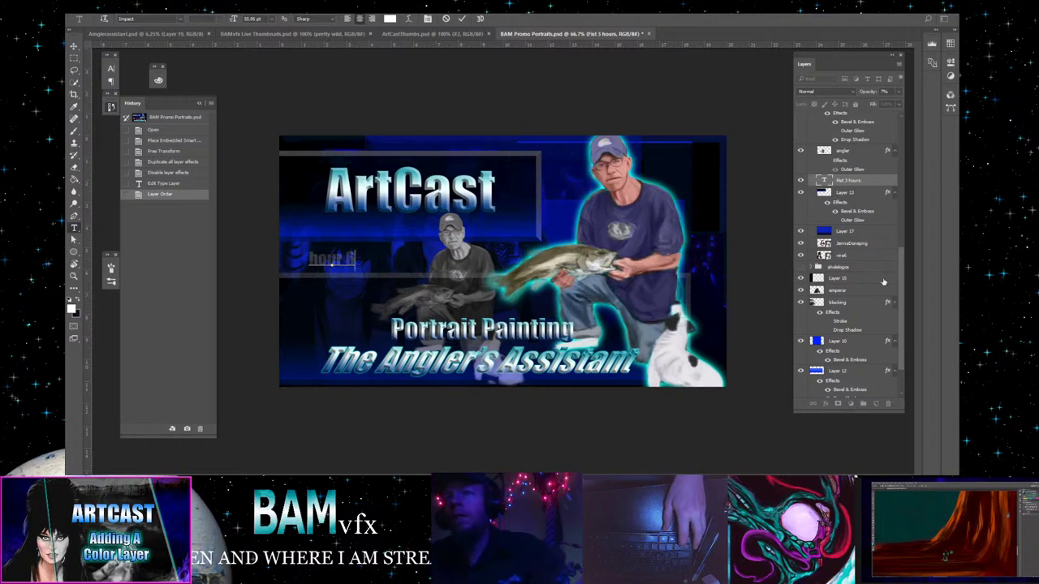
# - Scale the grey angler layer to about 138 percent and move it close behind the coloured fisherman, beside the ArtCast headline
pyautogui.scroll(1, 879, 162)
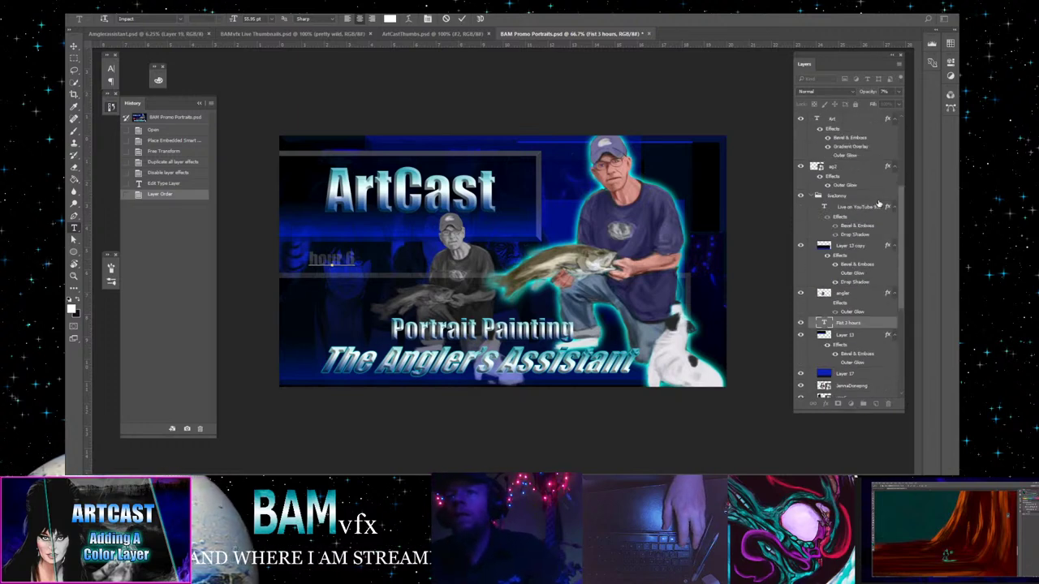
pyautogui.scroll(1, 875, 203)
pyautogui.click(862, 251)
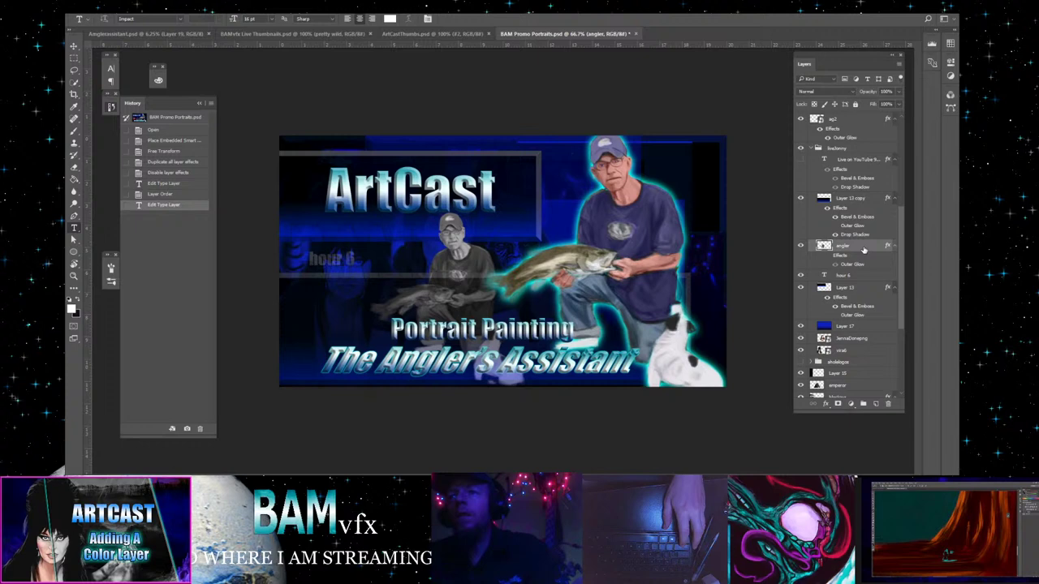
pyautogui.hotkey('ctrl', 't')
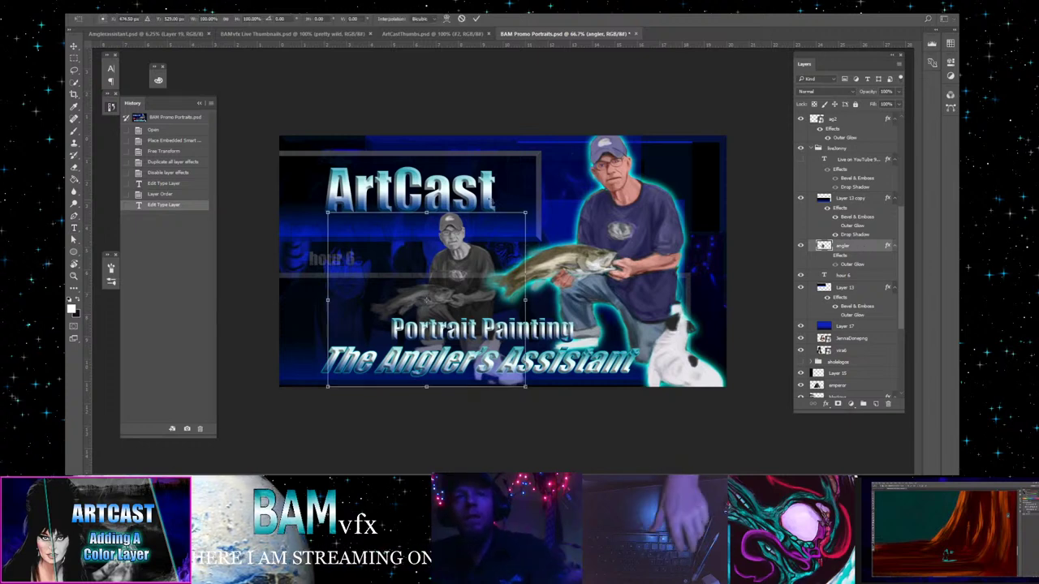
pyautogui.moveTo(526, 211); pyautogui.dragTo(583, 172)
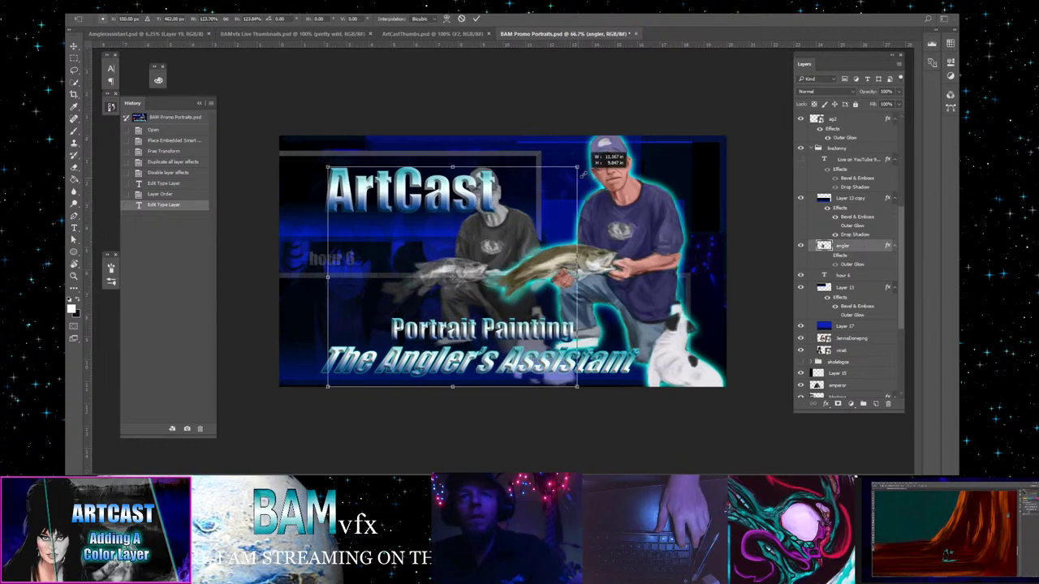
pyautogui.moveTo(513, 241); pyautogui.dragTo(555, 250)
pyautogui.moveTo(617, 175)
pyautogui.mouseDown()
pyautogui.moveTo(617, 188)
pyautogui.moveTo(634, 166)
pyautogui.mouseUp()
pyautogui.moveTo(596, 216); pyautogui.dragTo(590, 215)
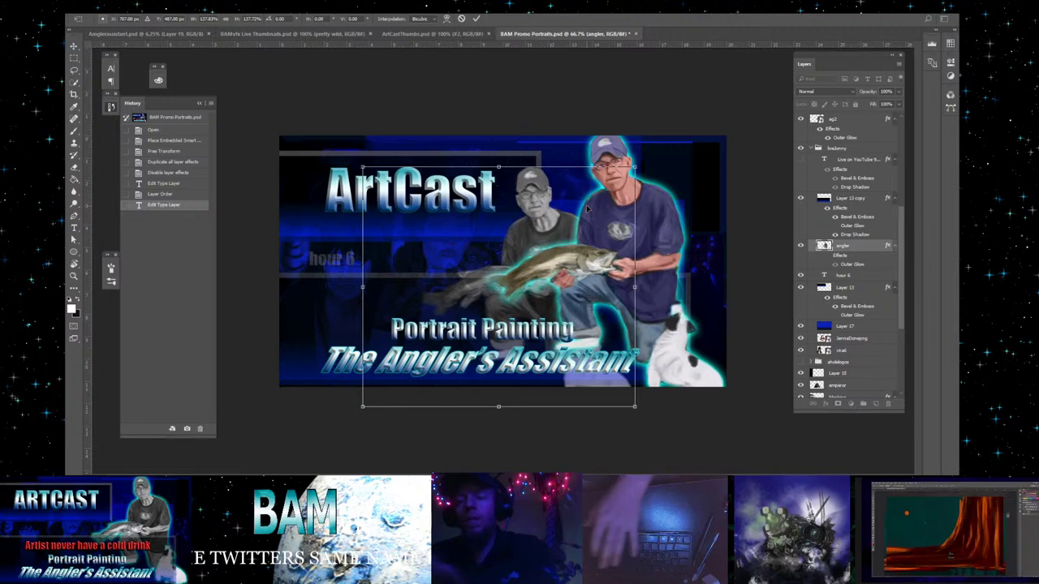
pyautogui.press('Return')
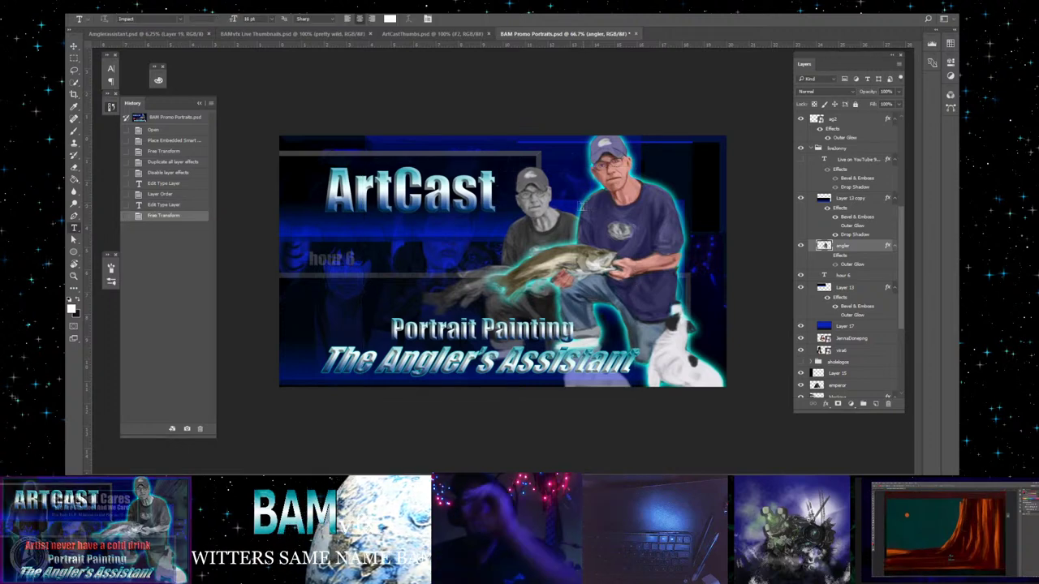